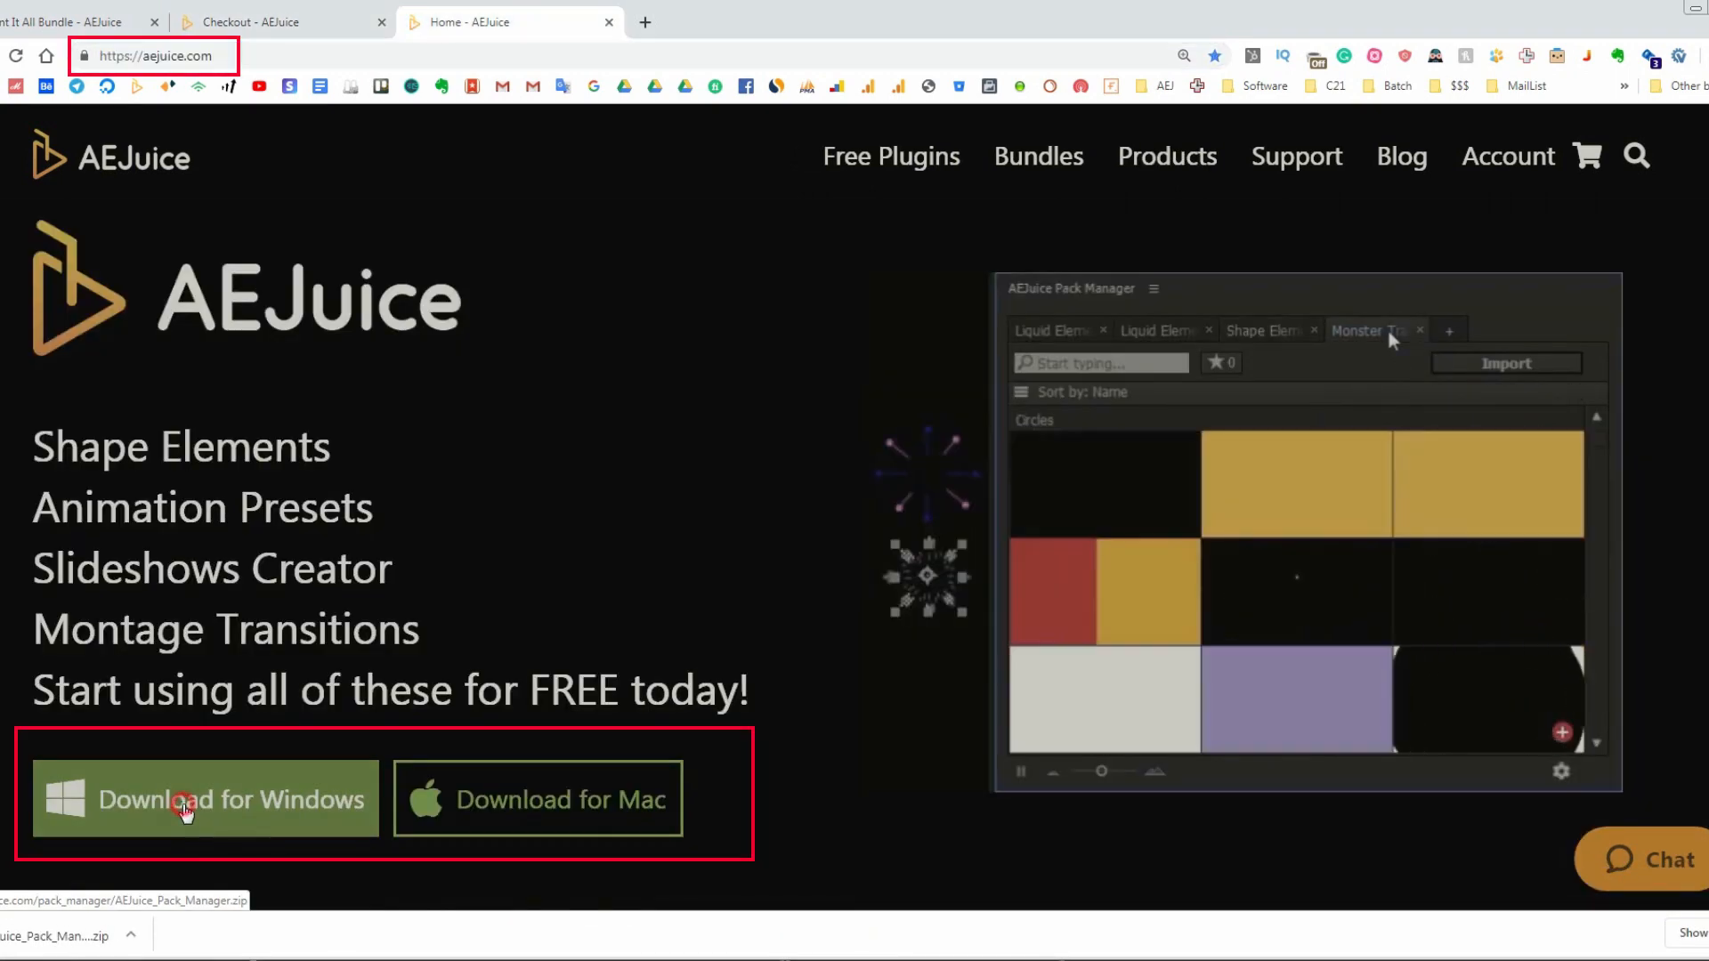
# Step: Download the Windows version of AEJuice Pack Manager and run AEJuice_Pack_Manager.exe from the downloaded archive
pyautogui.click(179, 805)
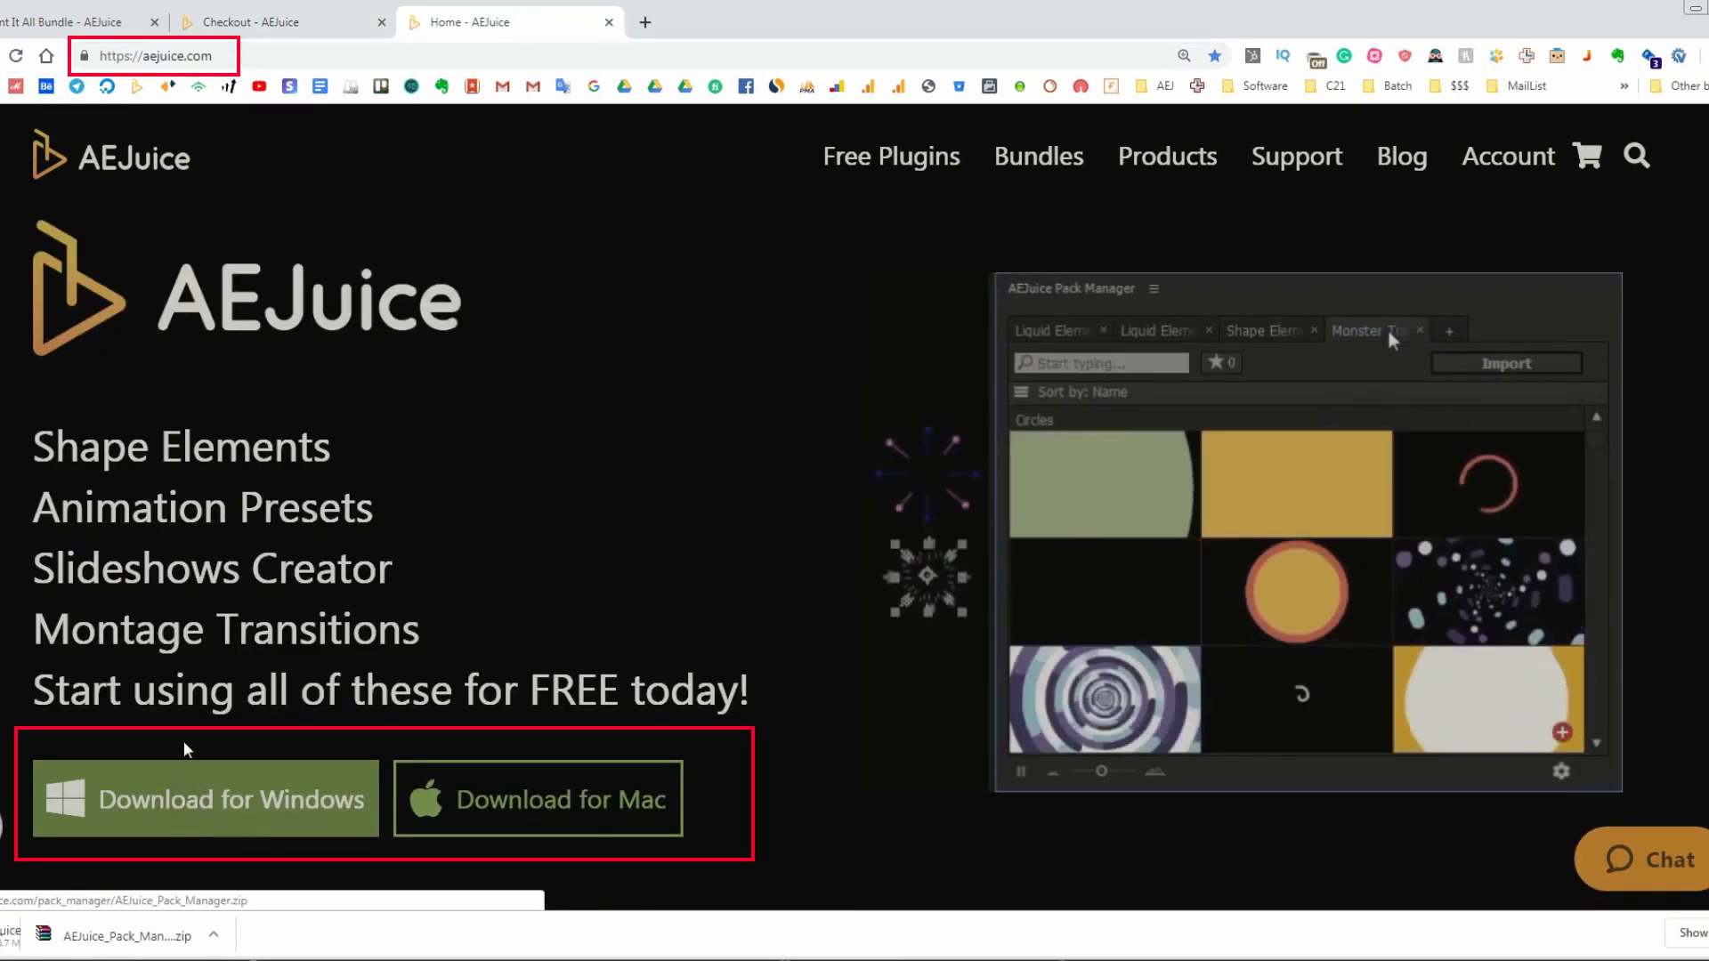
pyautogui.click(82, 936)
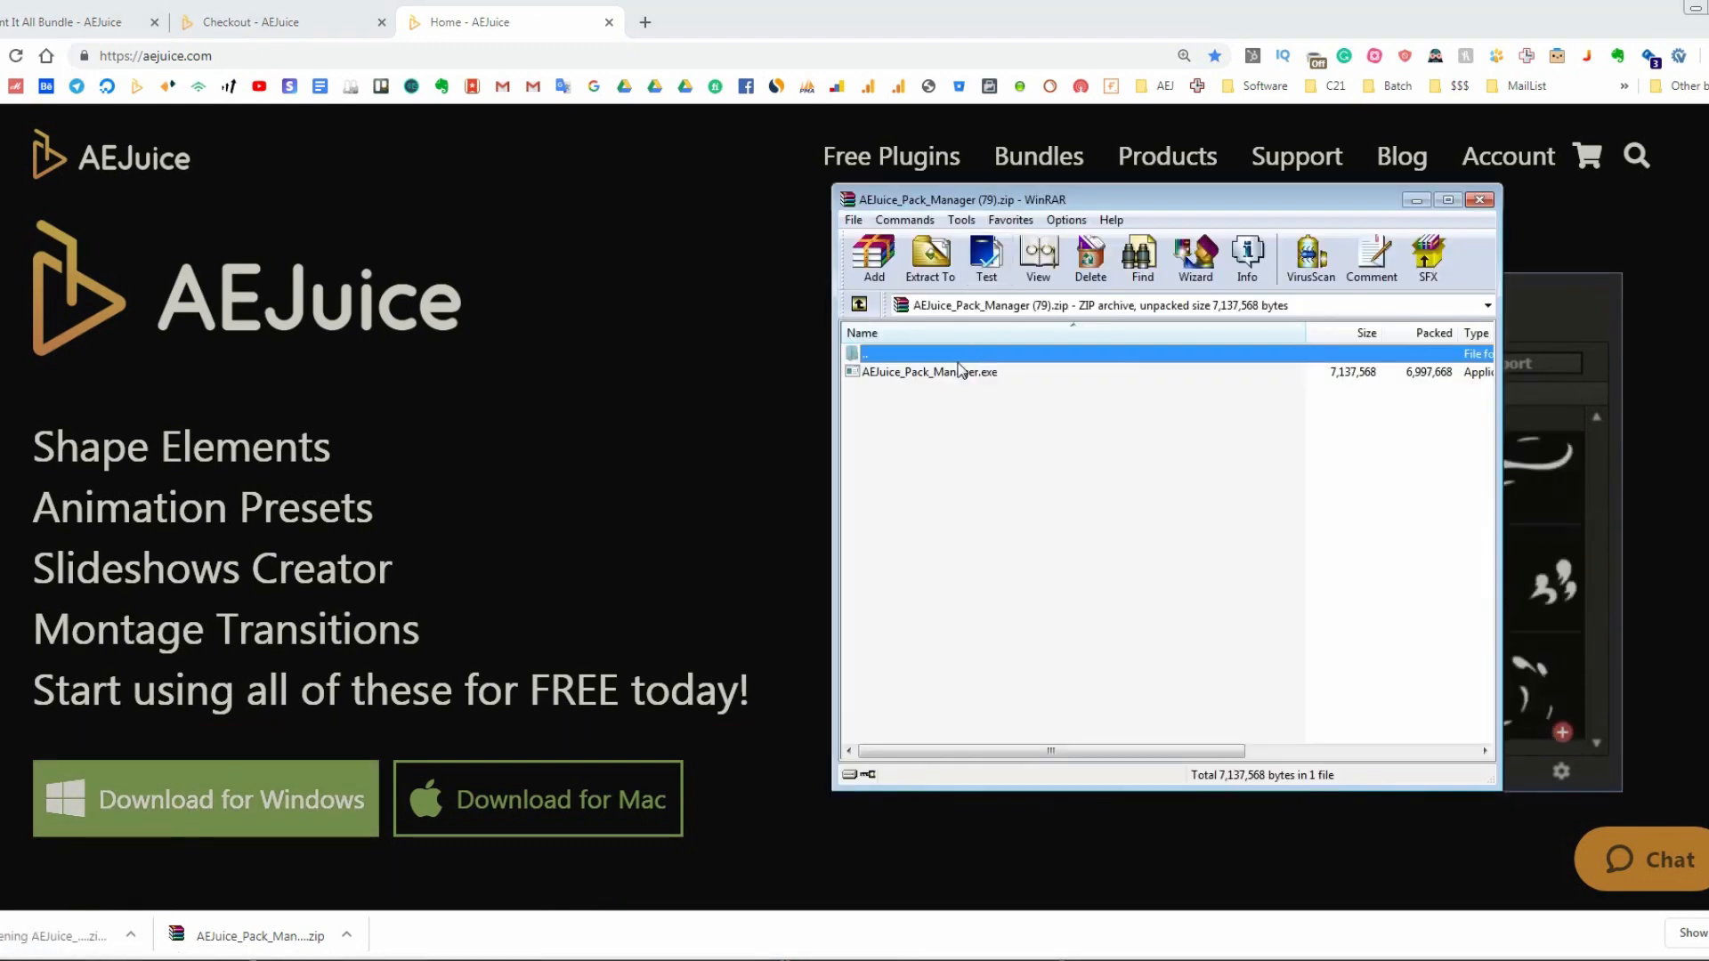
pyautogui.click(944, 372)
pyautogui.doubleClick(945, 372)
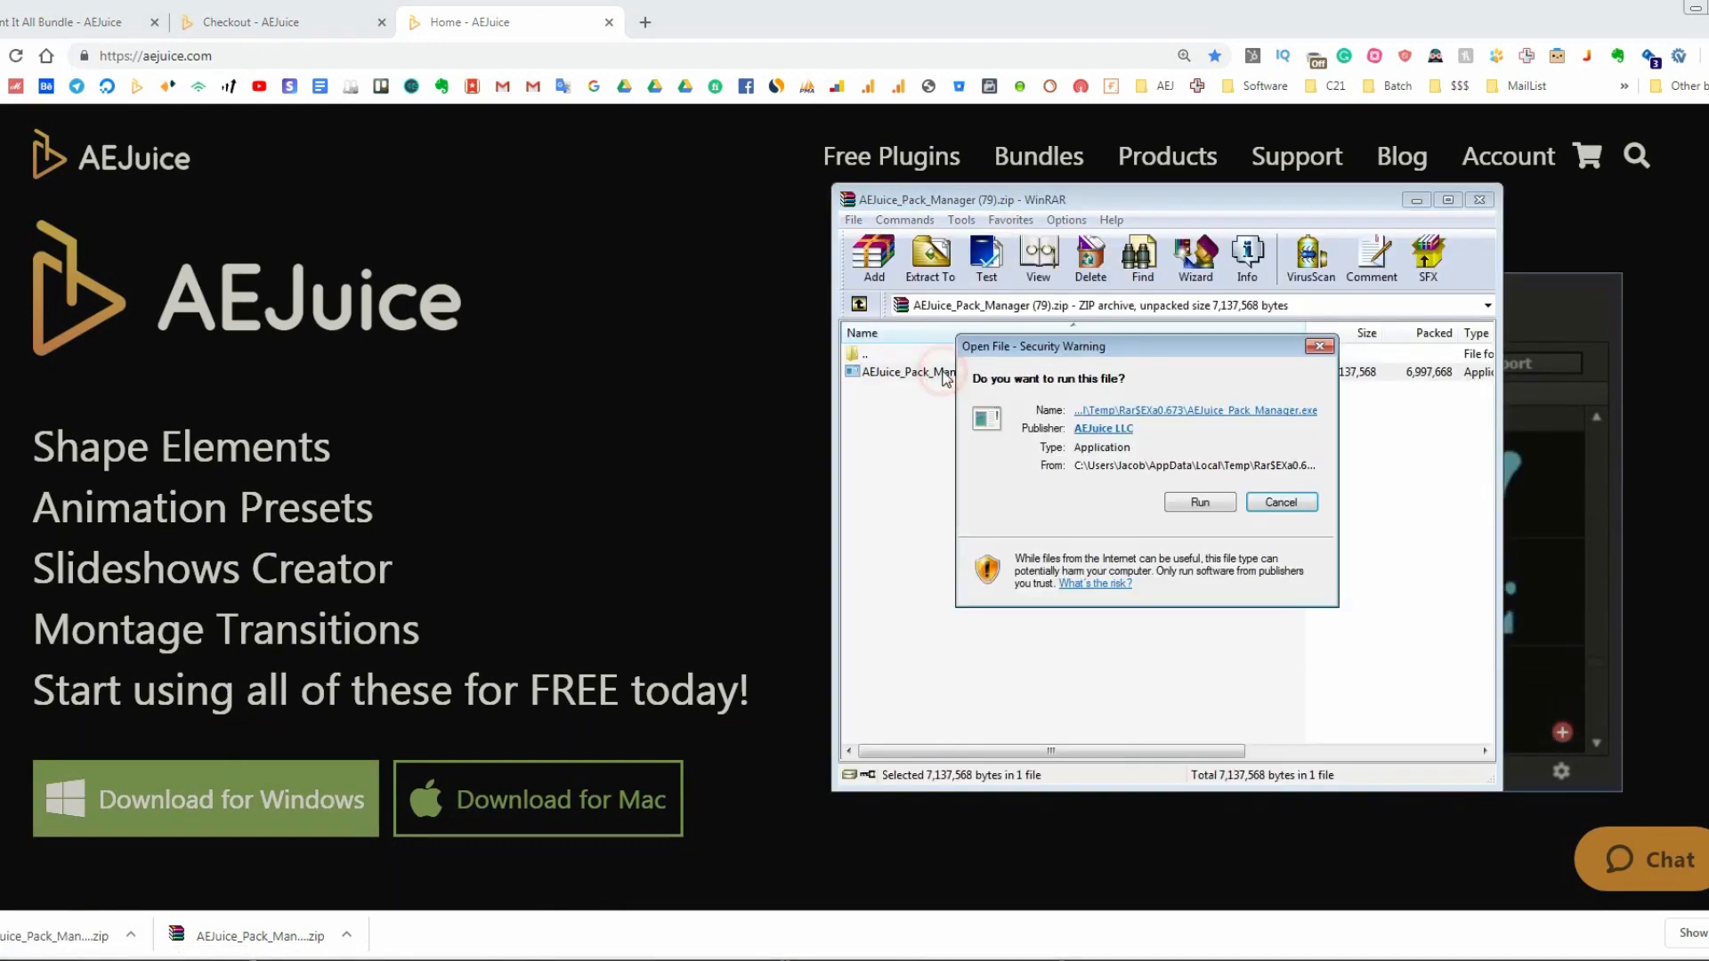
pyautogui.click(1225, 503)
# Step: Install Pack Manager for After Effects CS6, CC, CC2015 and CC2018, and close the installer
pyautogui.click(1265, 621)
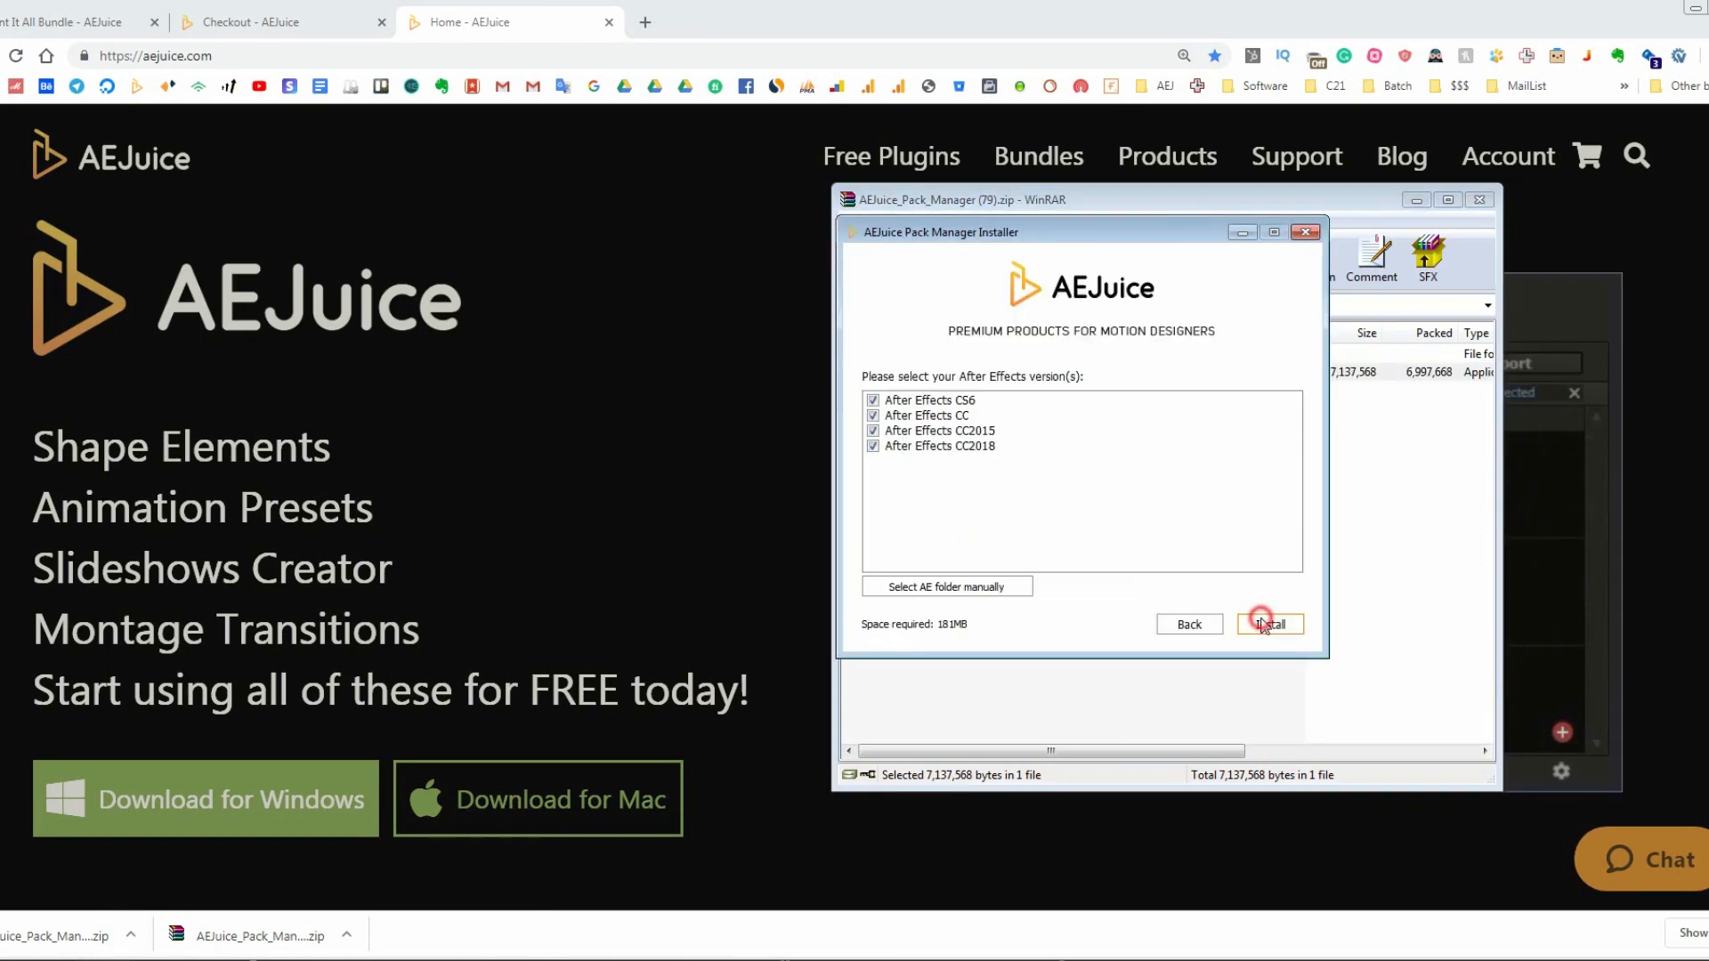
pyautogui.click(1270, 624)
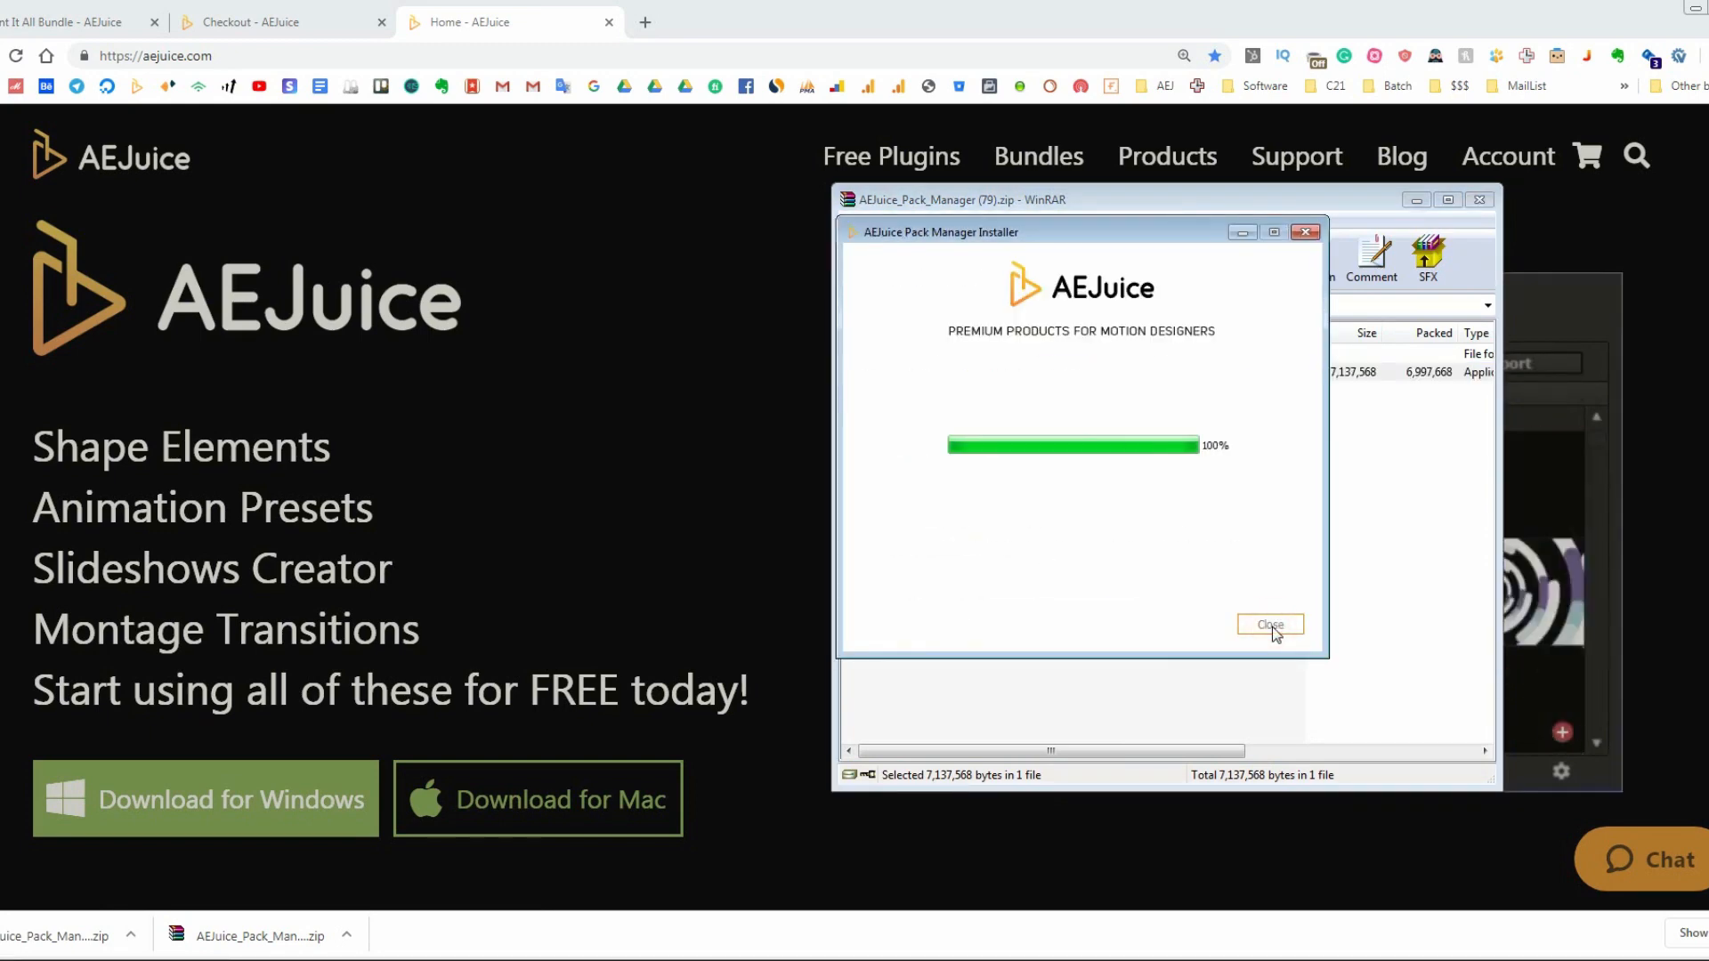
pyautogui.click(1270, 624)
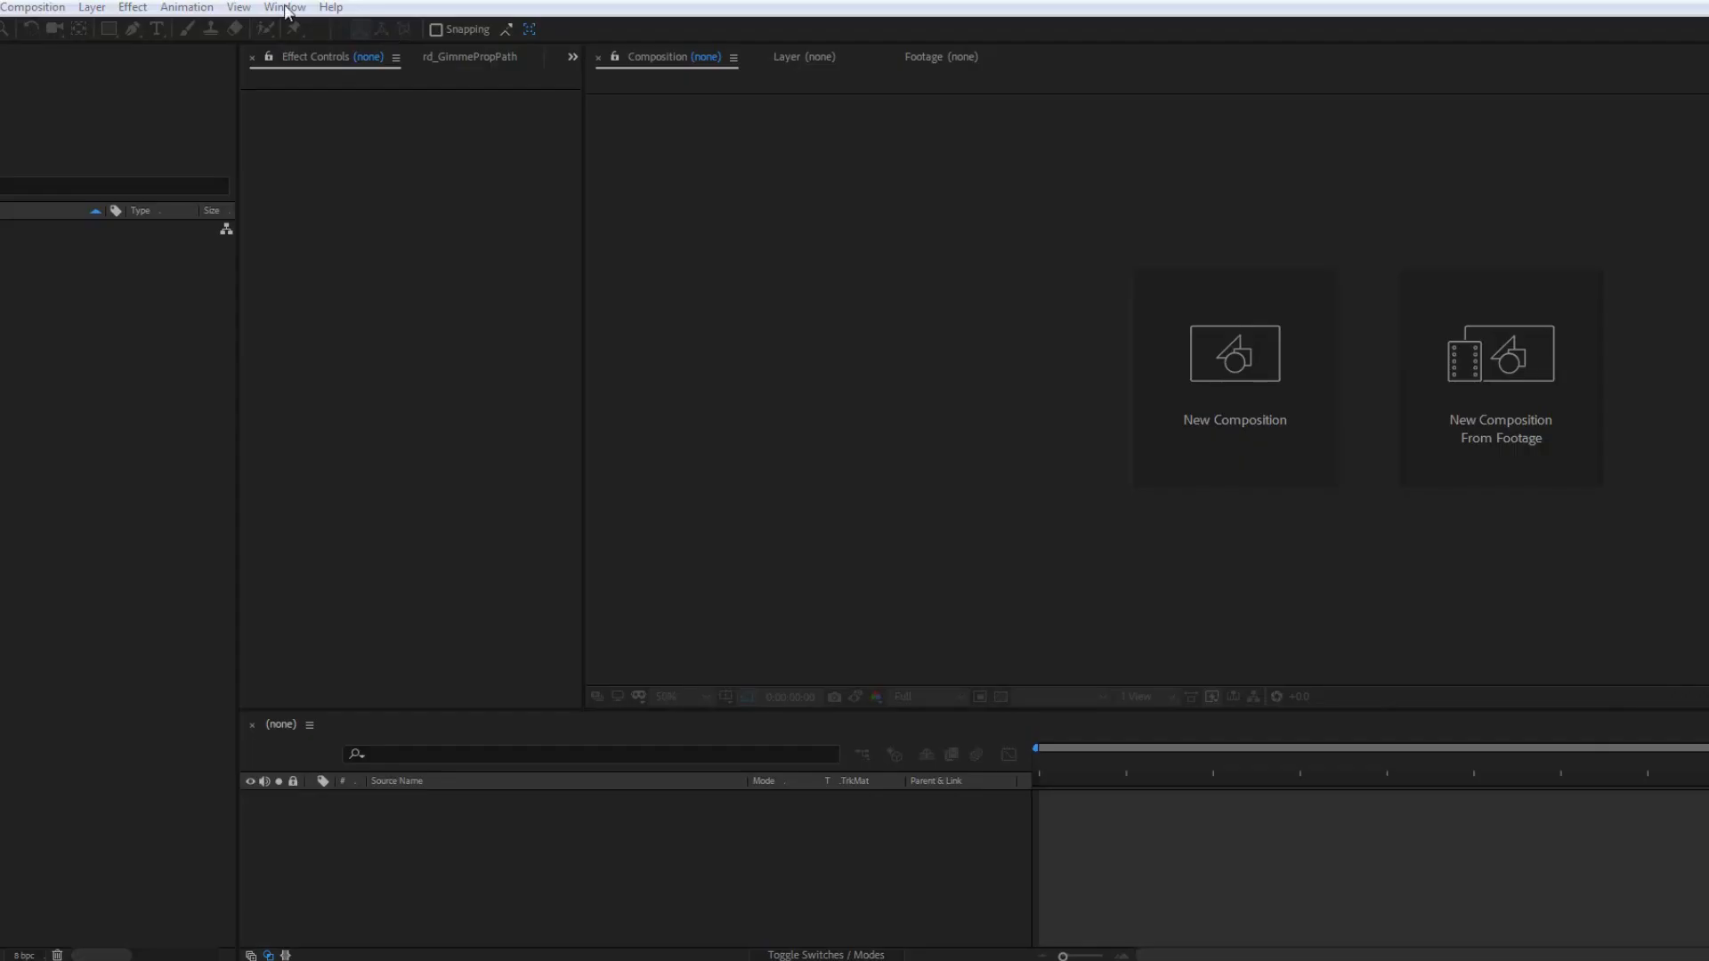
# Step: Open AEJuice Pack Manager 3 in After Effects and log in to the account with its password
pyautogui.click(285, 7)
pyautogui.click(407, 122)
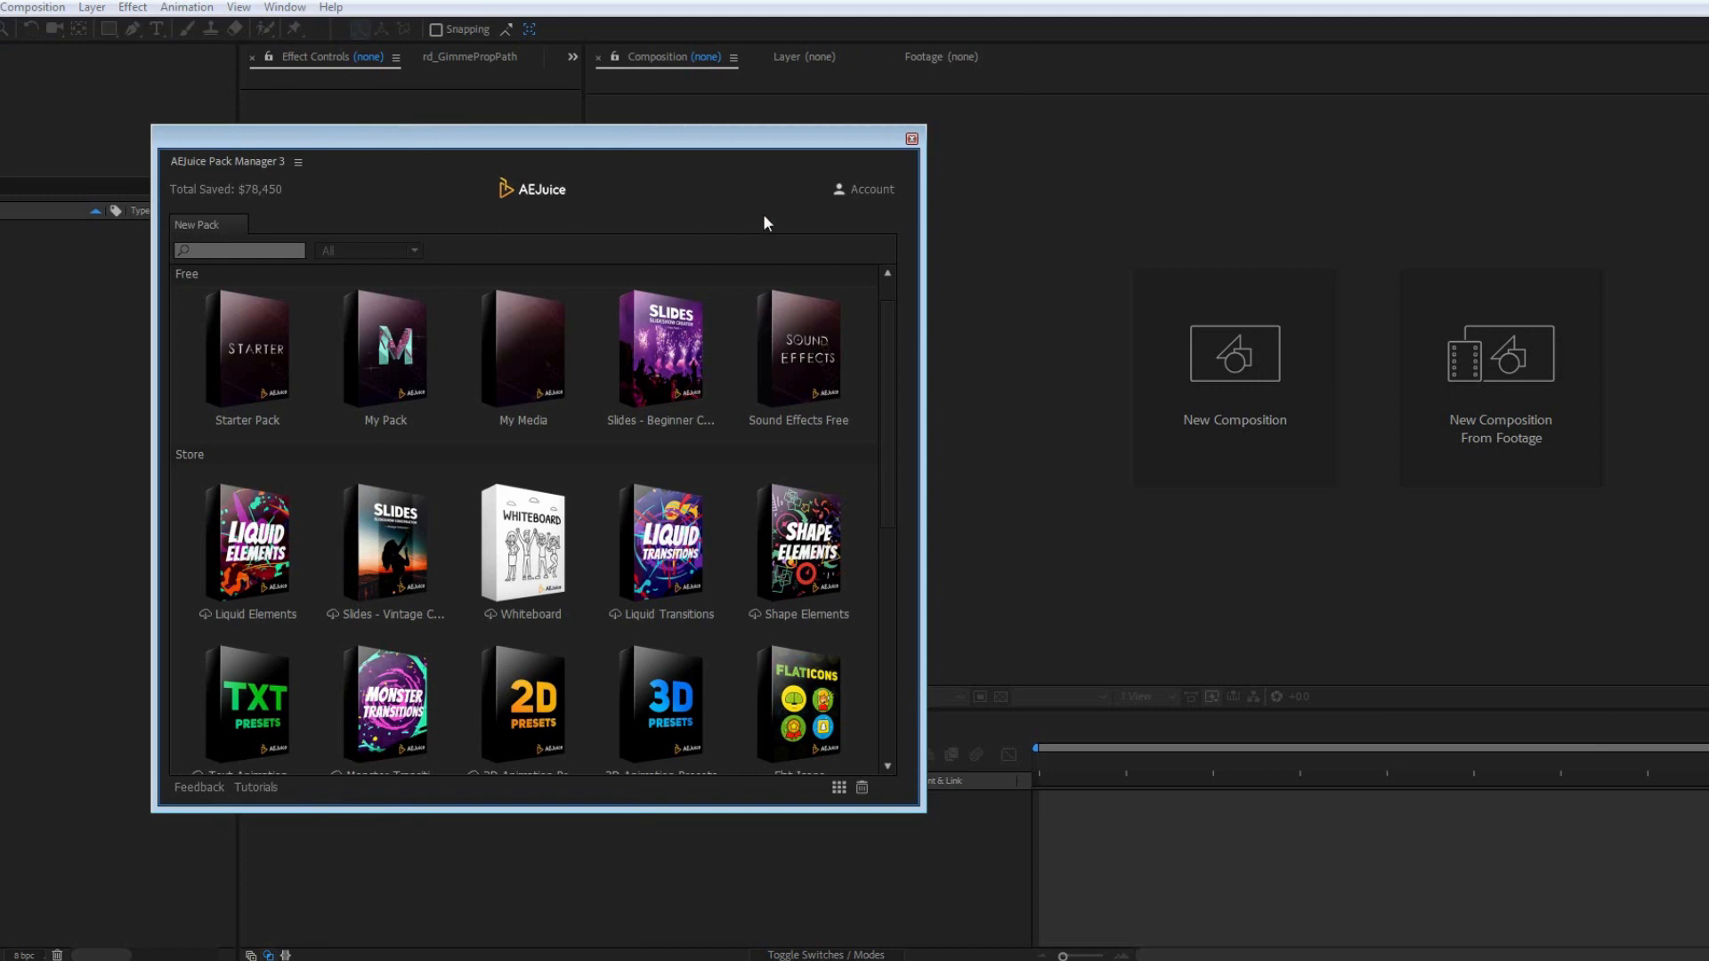
pyautogui.click(856, 192)
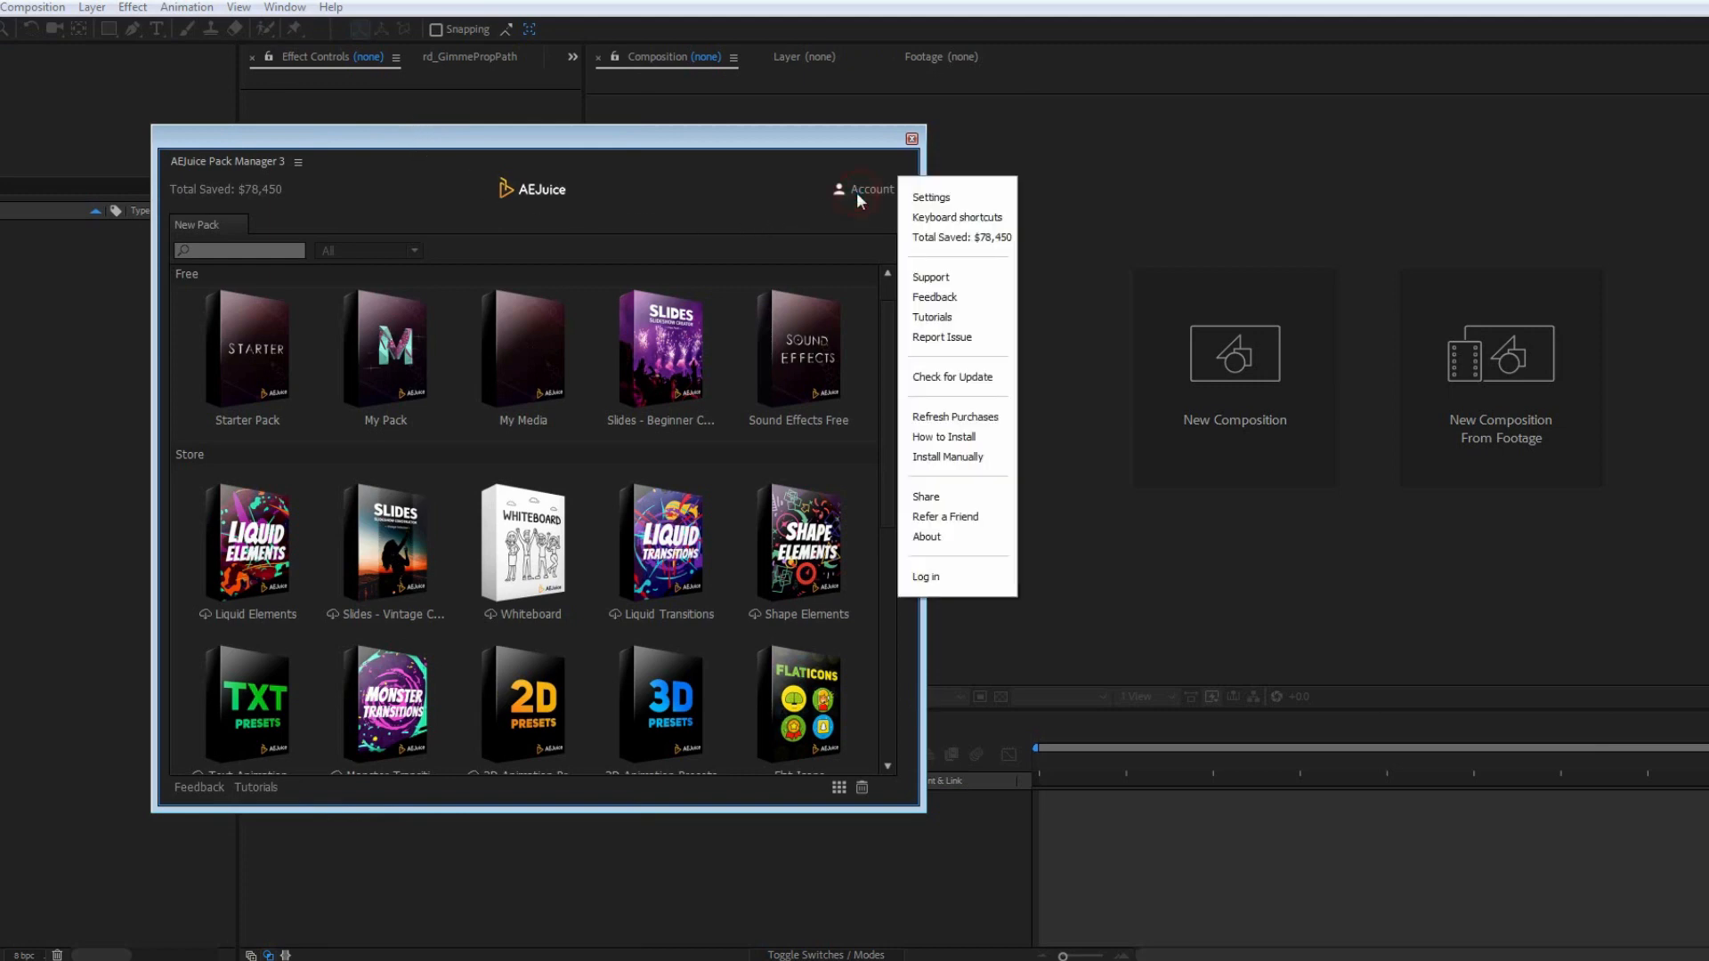
pyautogui.click(958, 581)
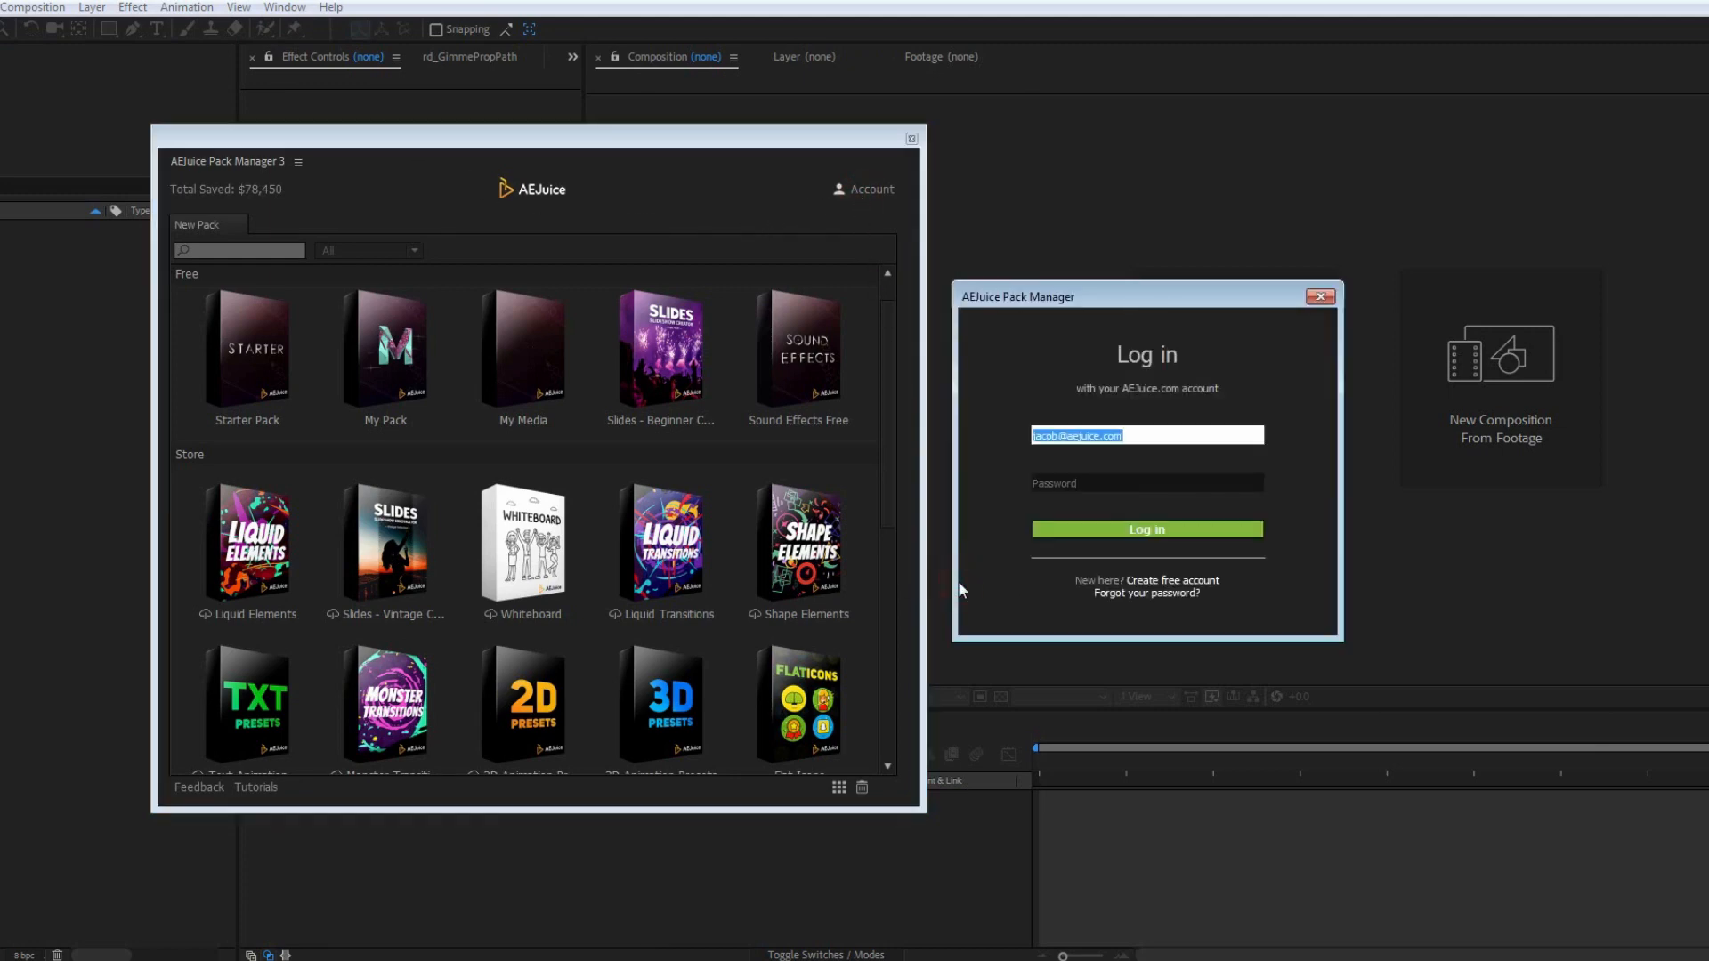
pyautogui.press('Tab')
pyautogui.write('••••••••••')
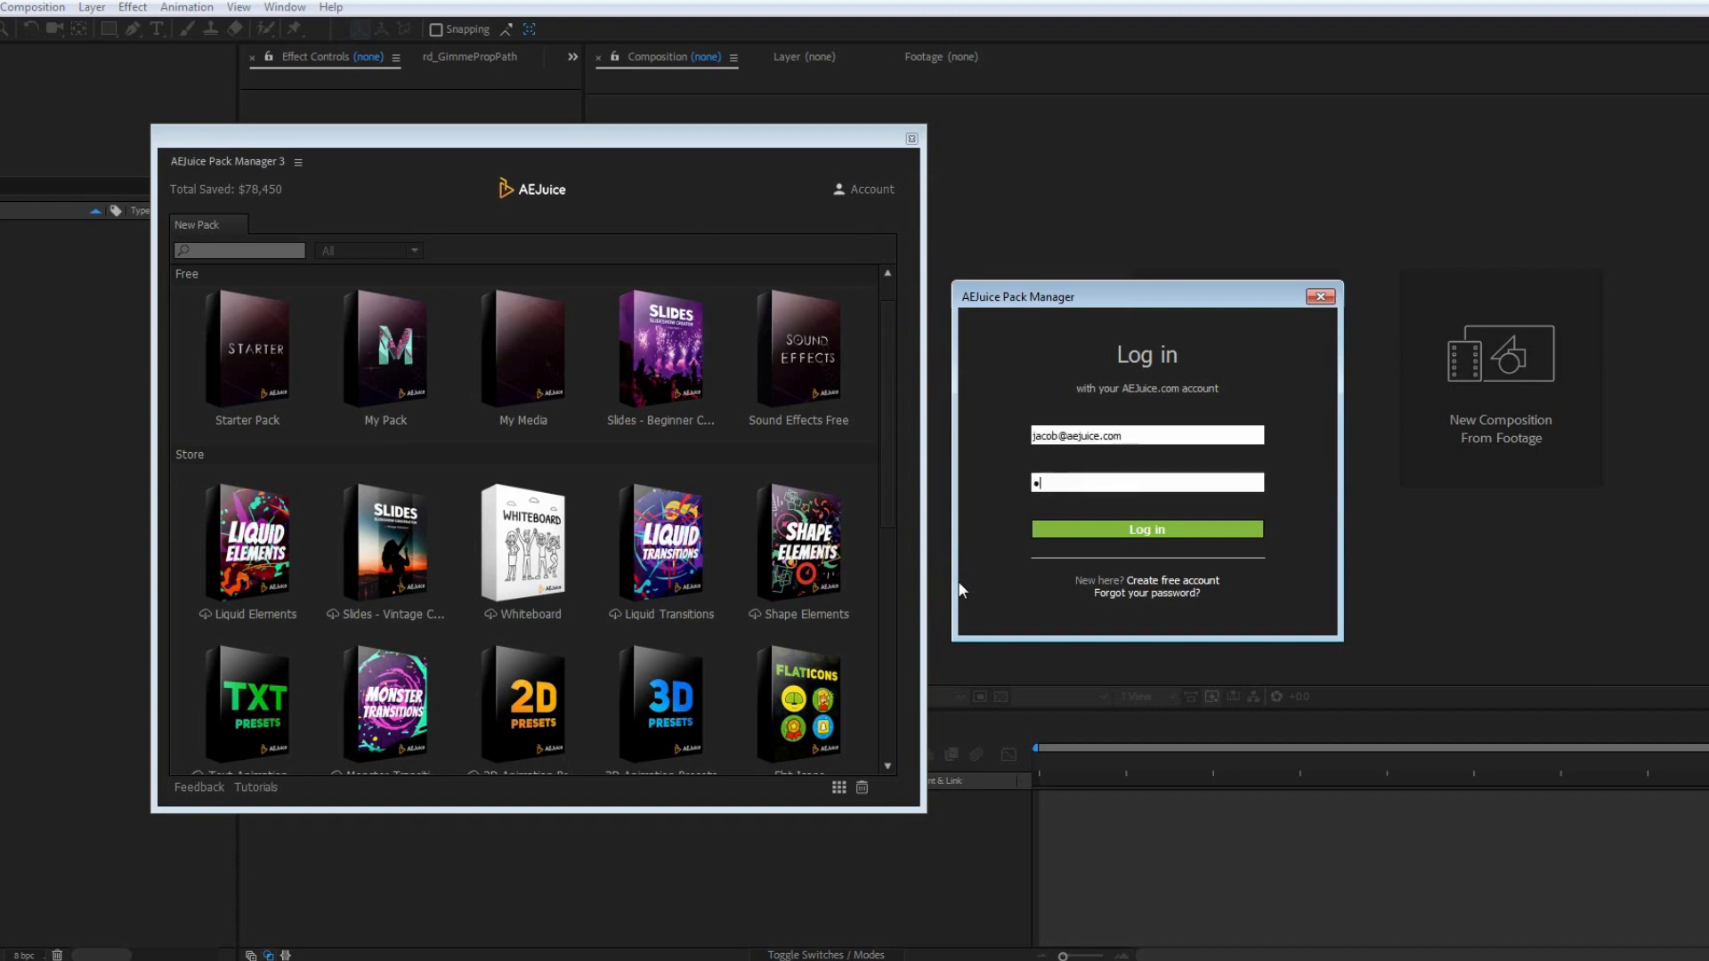
pyautogui.press('Return')
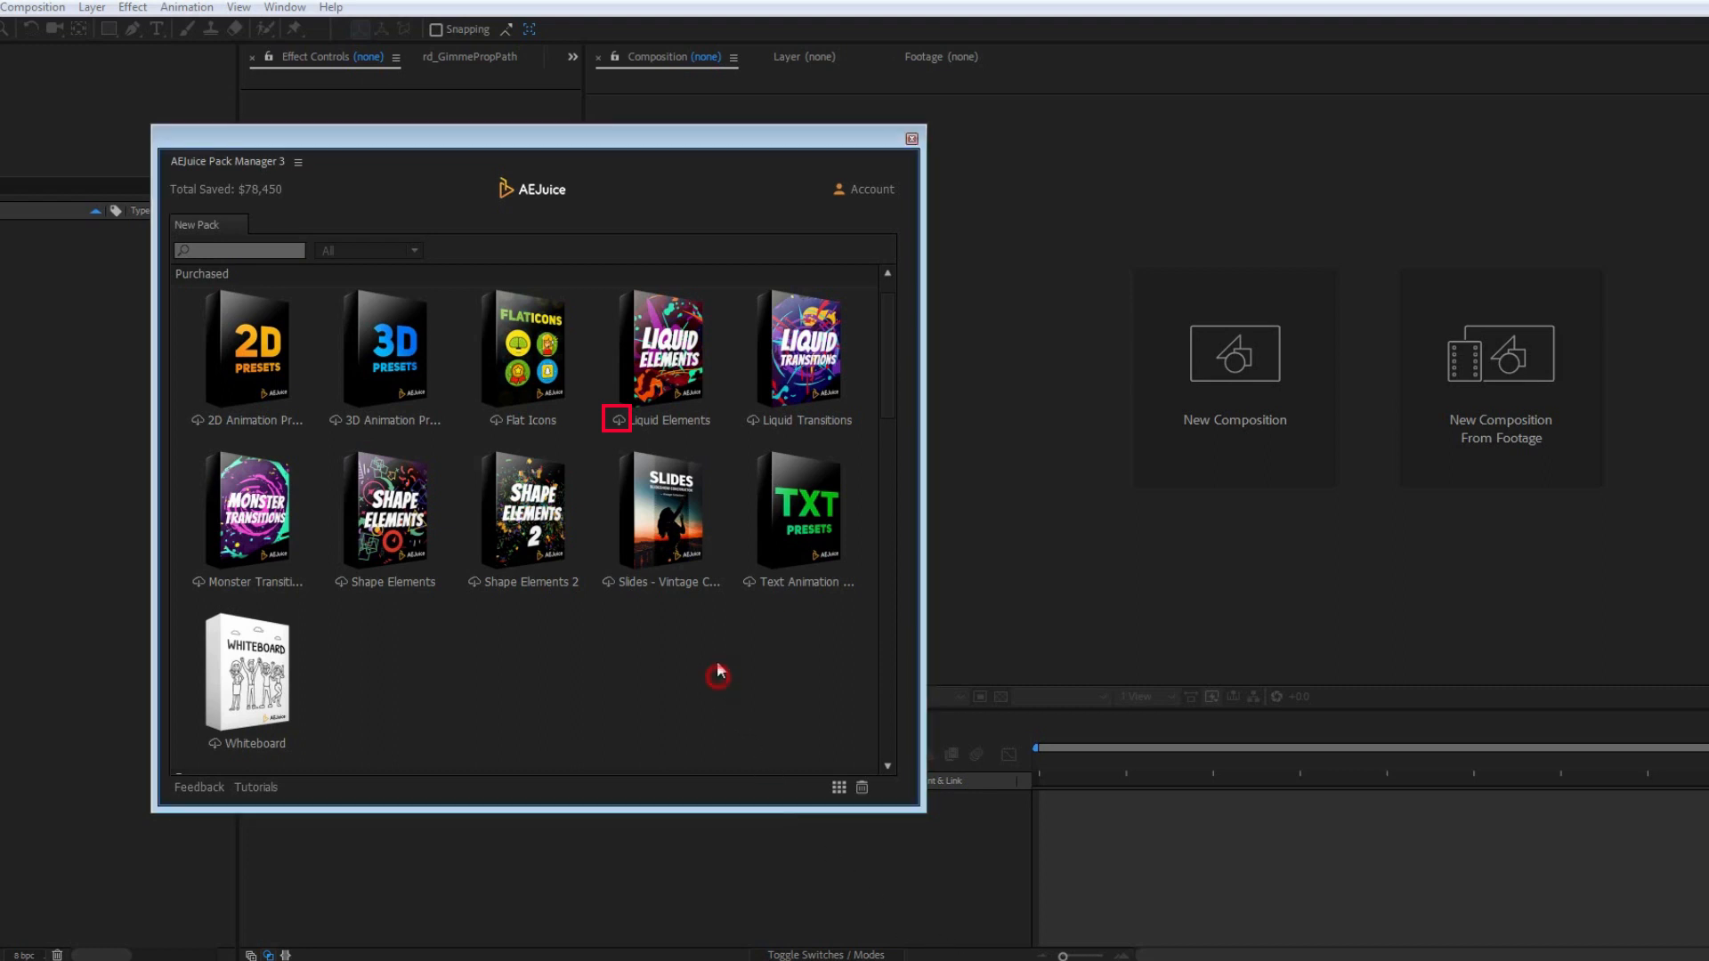
# Step: Download the purchased Liquid Elements and Liquid Transitions packs, and delete the downloaded Liquid Transitions pack
pyautogui.click(670, 372)
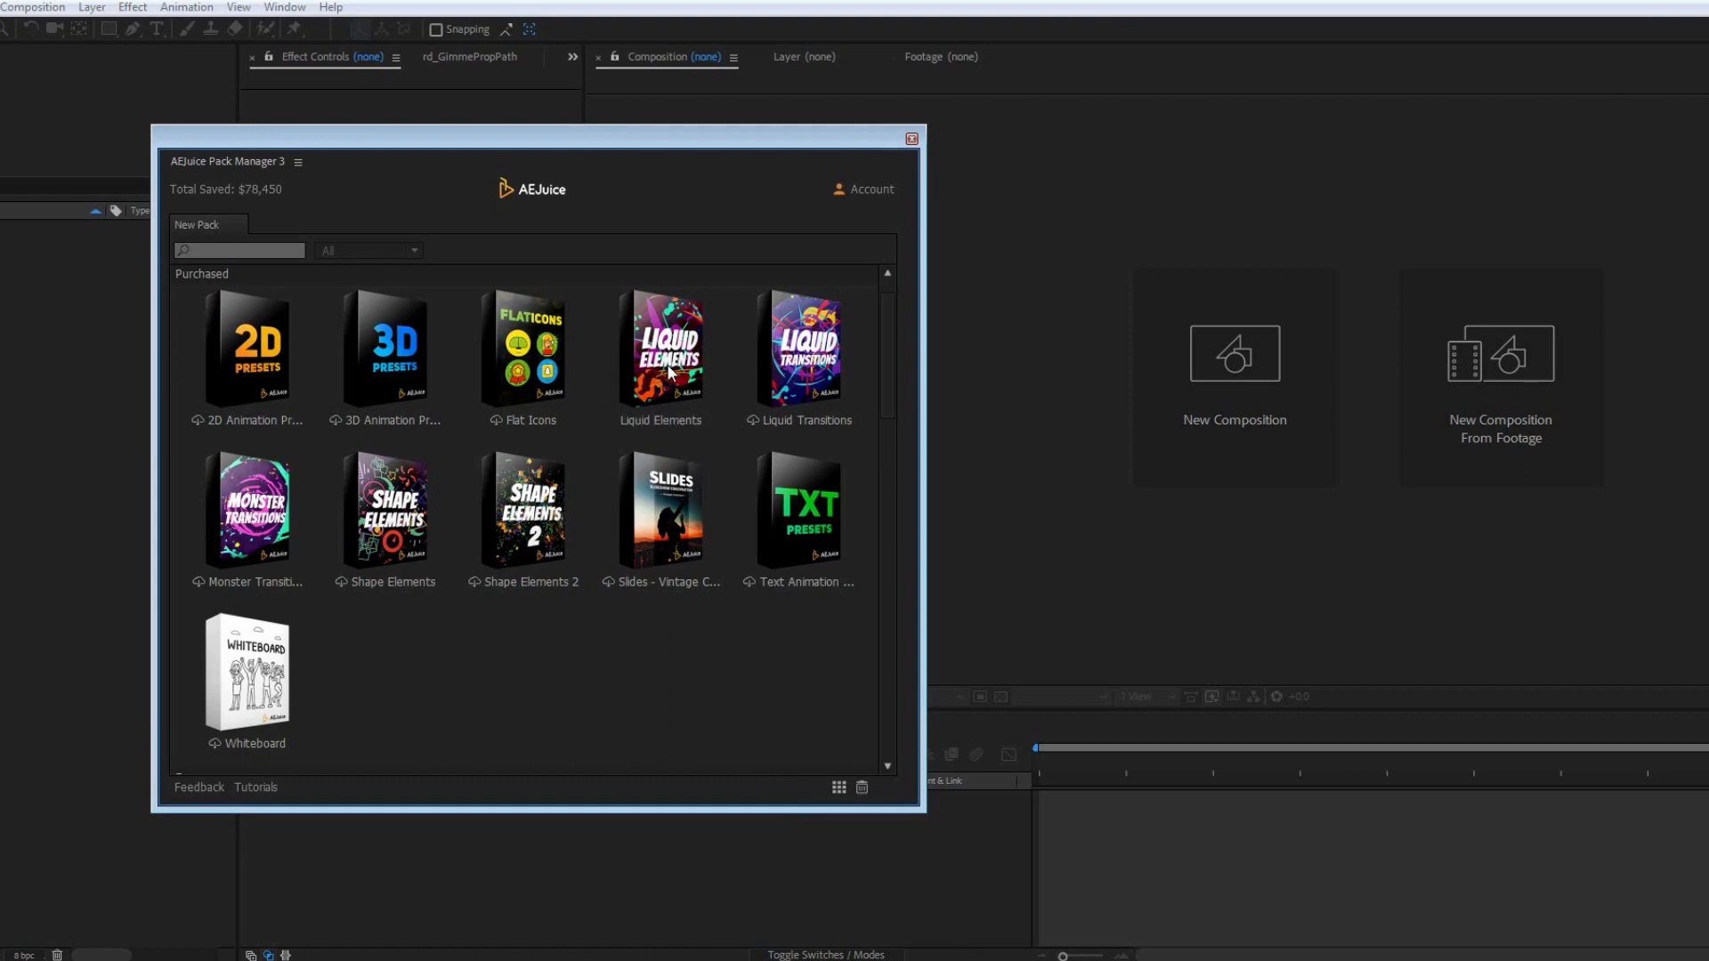
pyautogui.click(784, 373)
pyautogui.rightClick(785, 370)
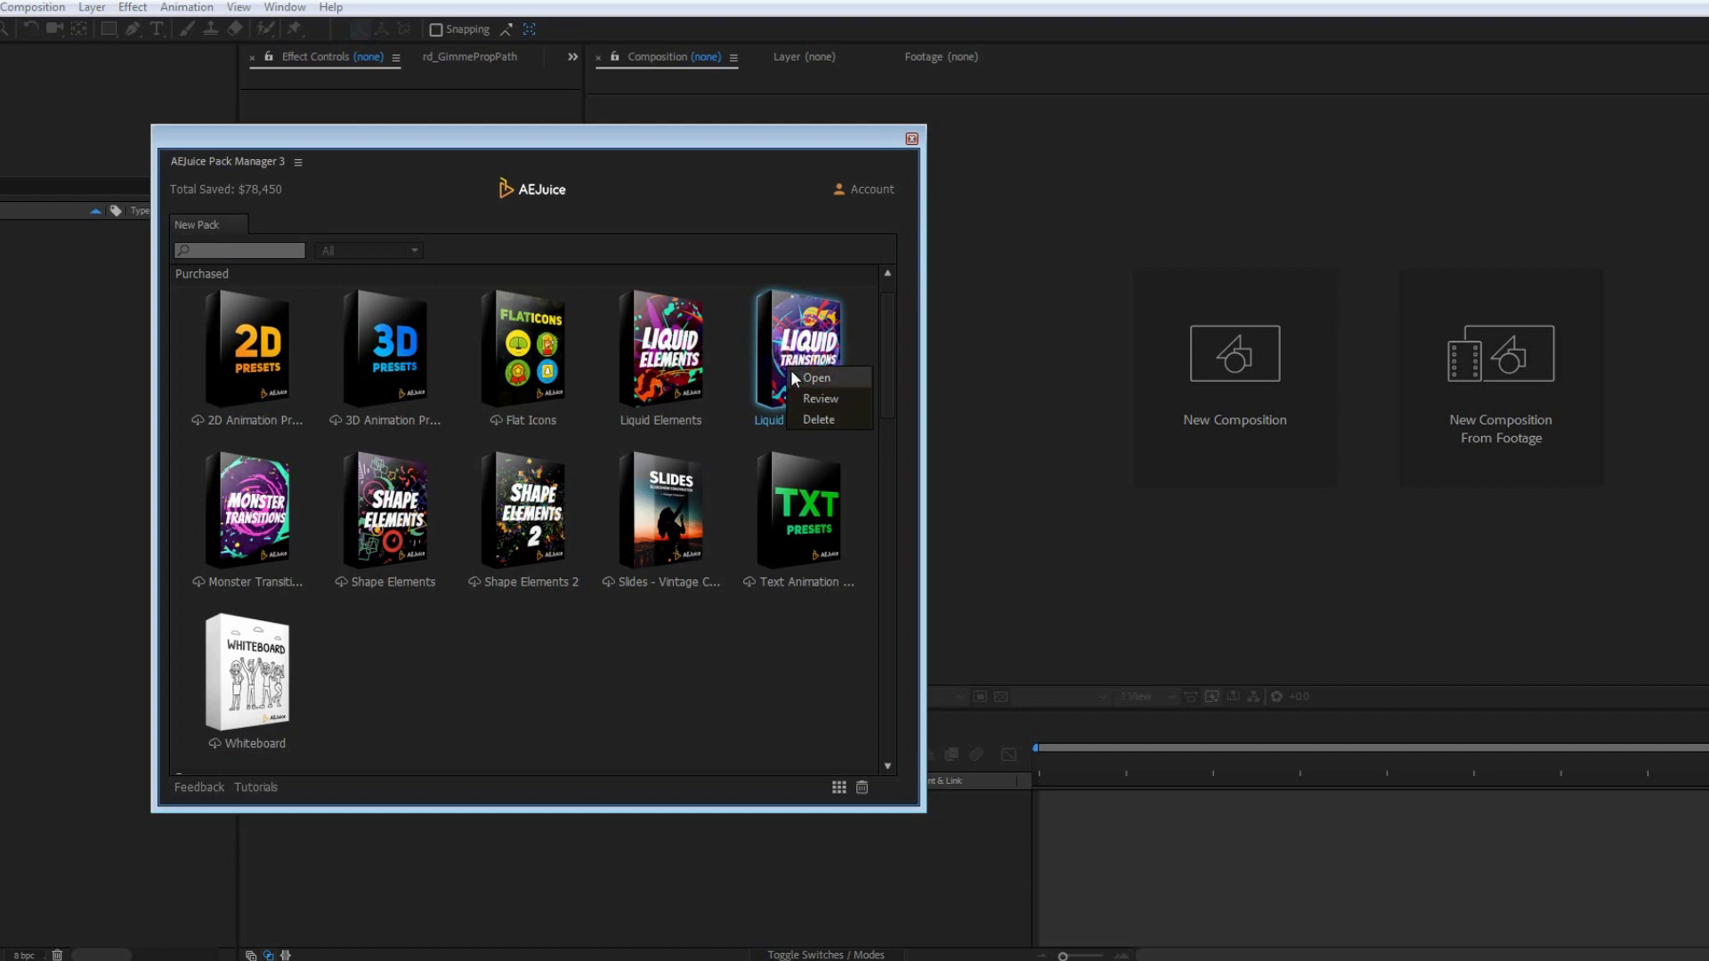
pyautogui.click(818, 418)
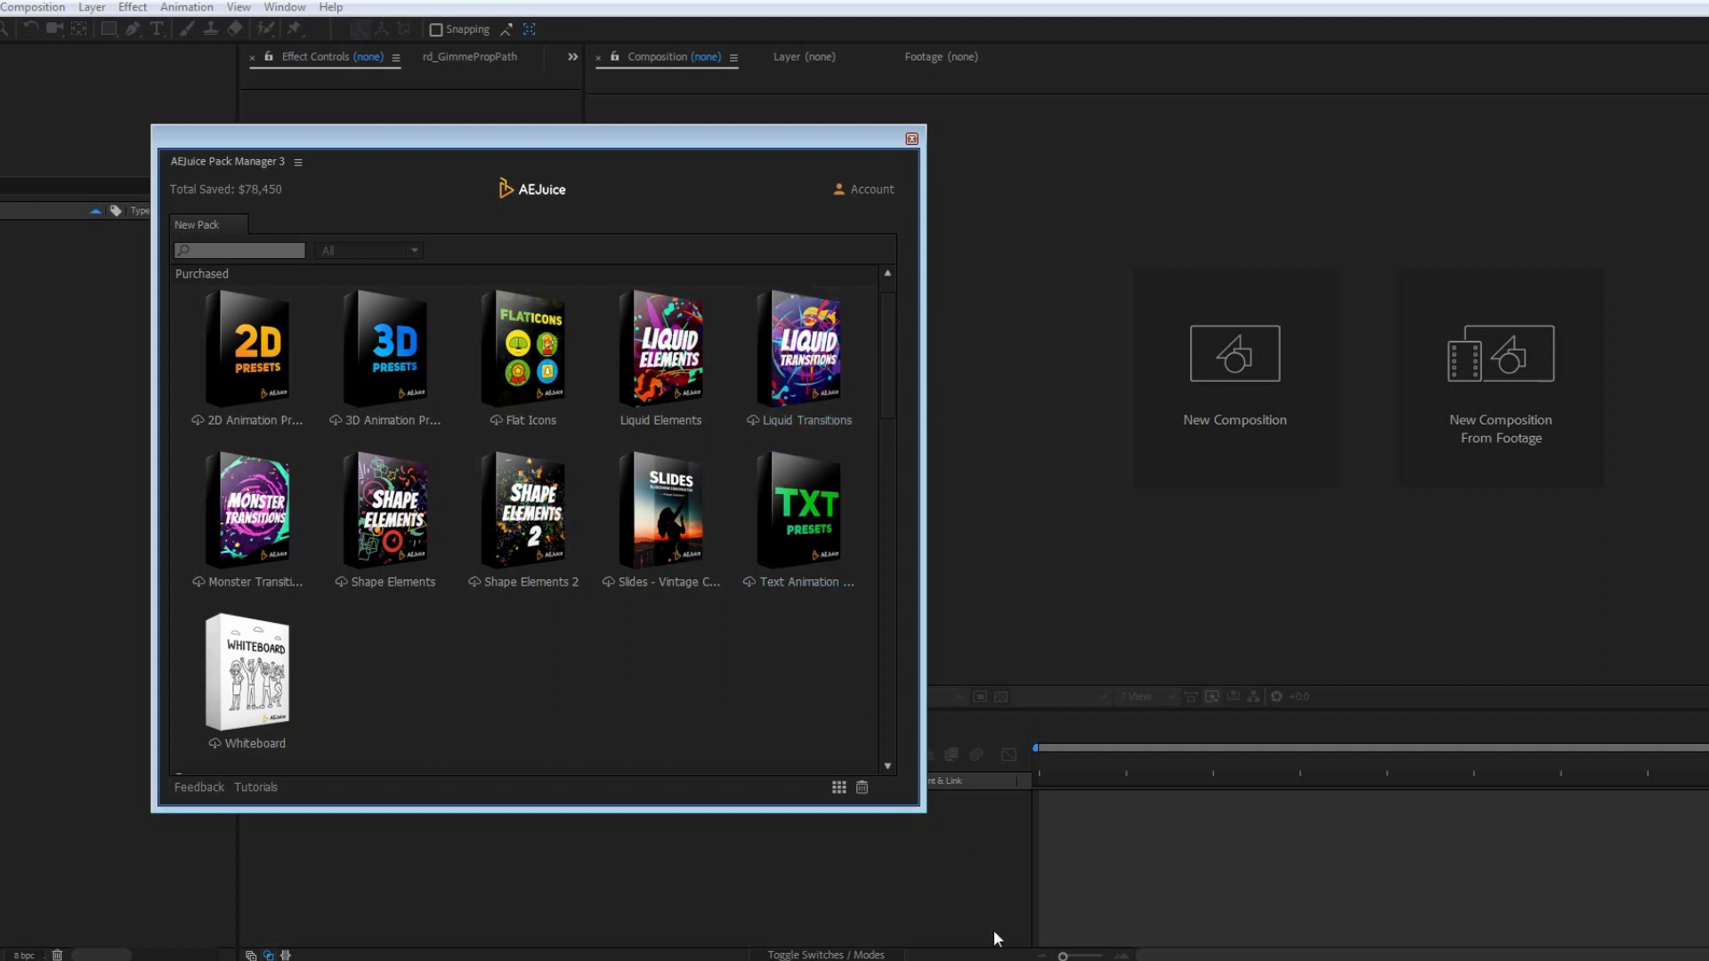
pyautogui.click(998, 959)
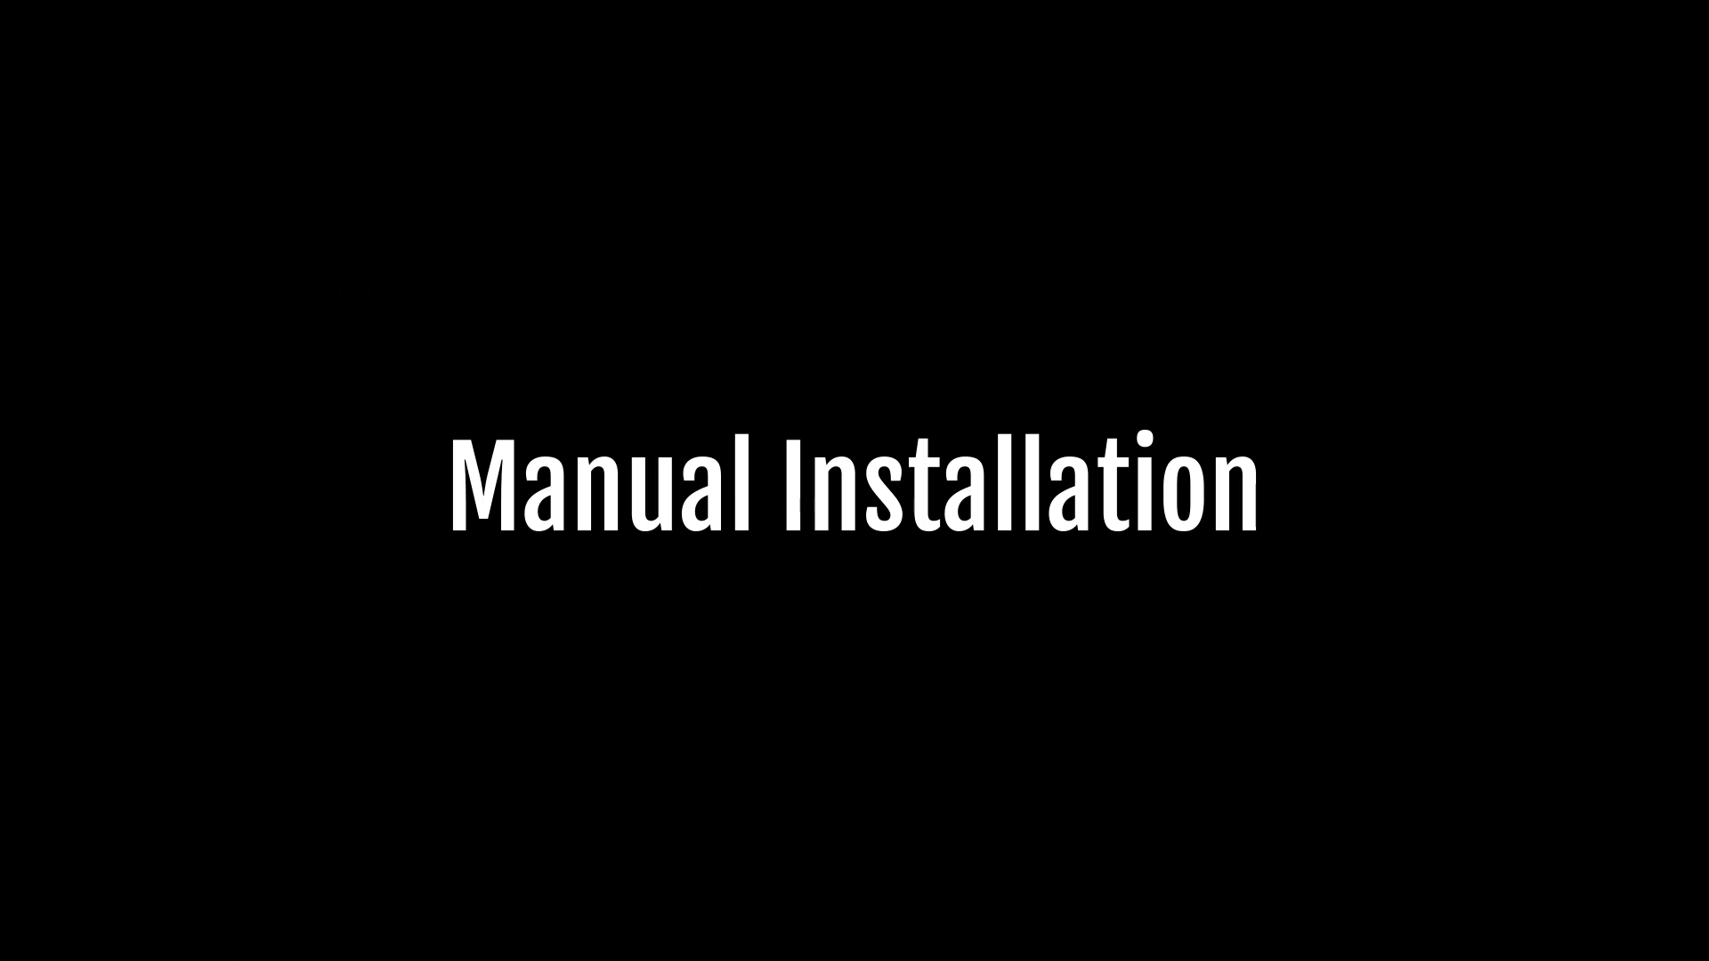
# Step: Start downloading the Liquid Transitions pack again and cancel the download
pyautogui.click(800, 370)
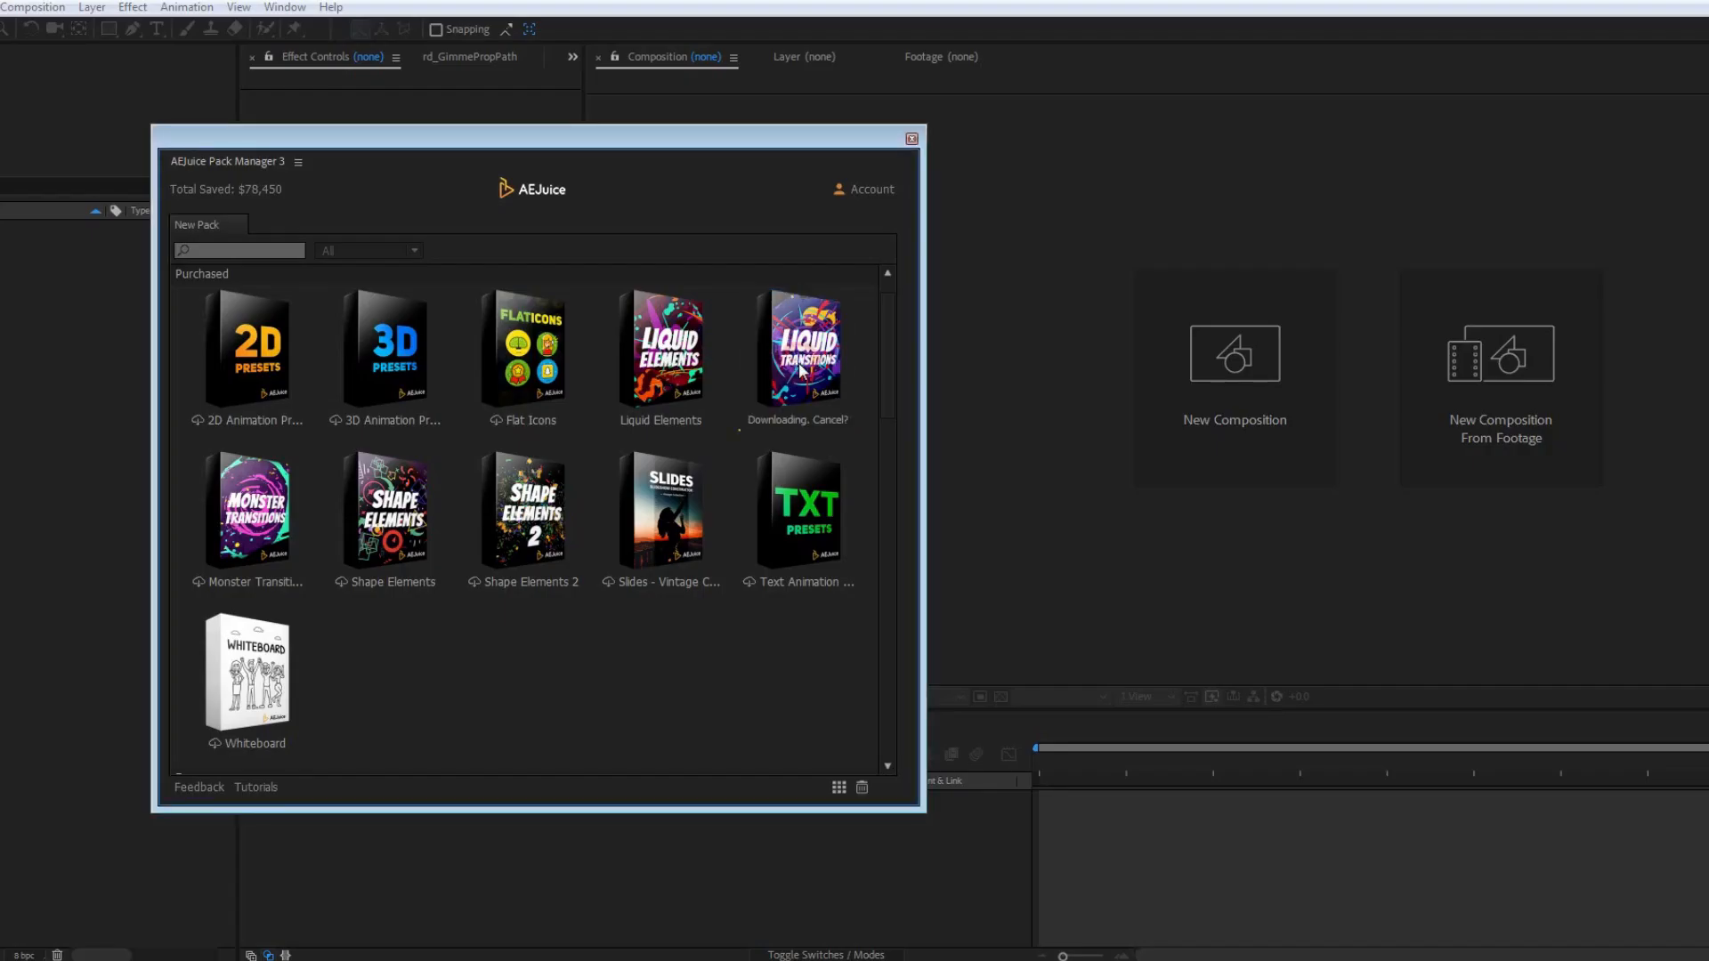
pyautogui.click(822, 421)
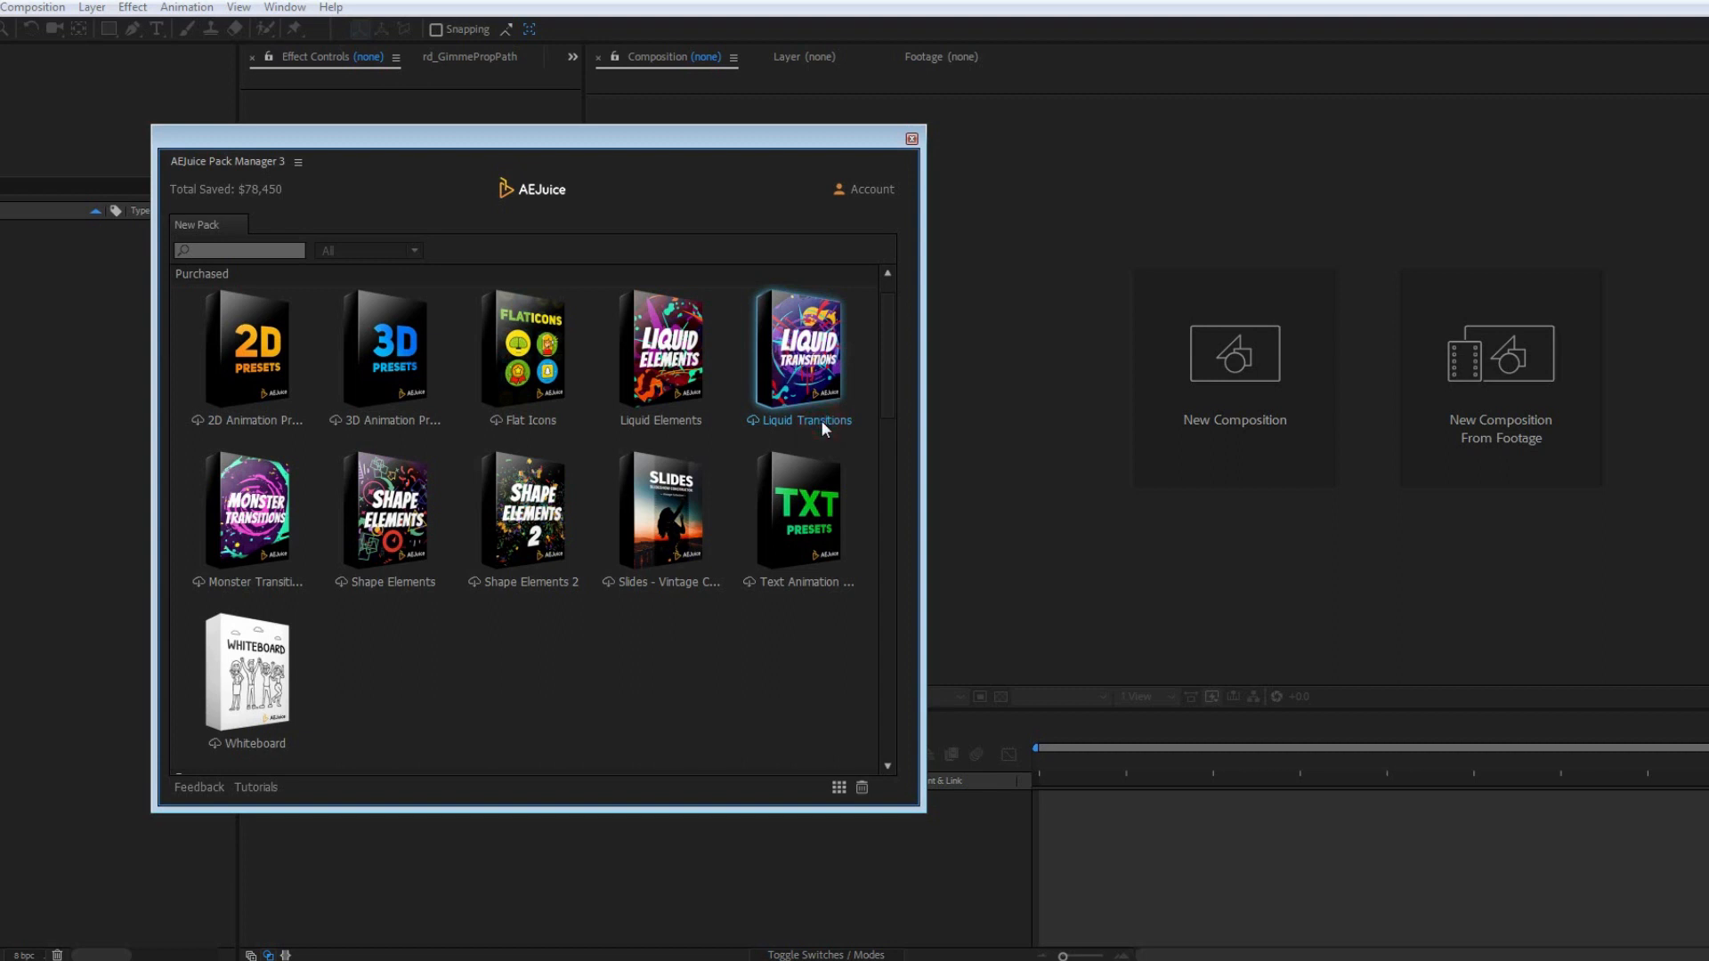
# Step: Open Pack Manager's manual installation instructions and follow the AEJuice link to the account's downloads page
pyautogui.click(871, 190)
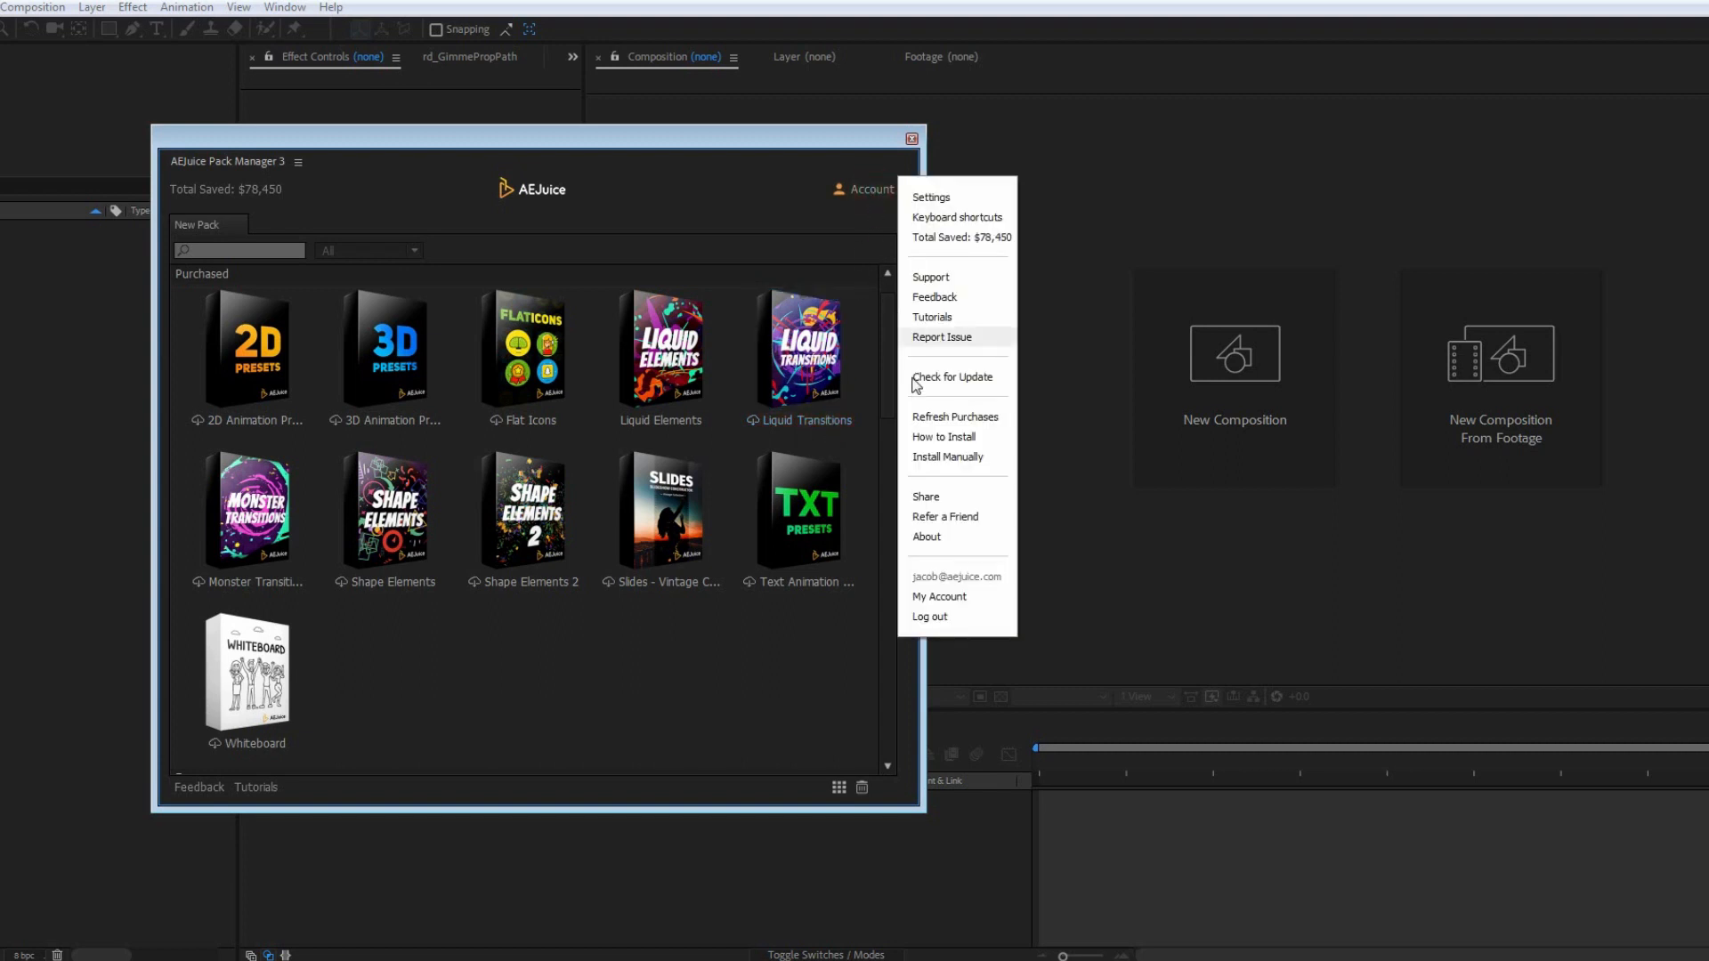
pyautogui.click(932, 450)
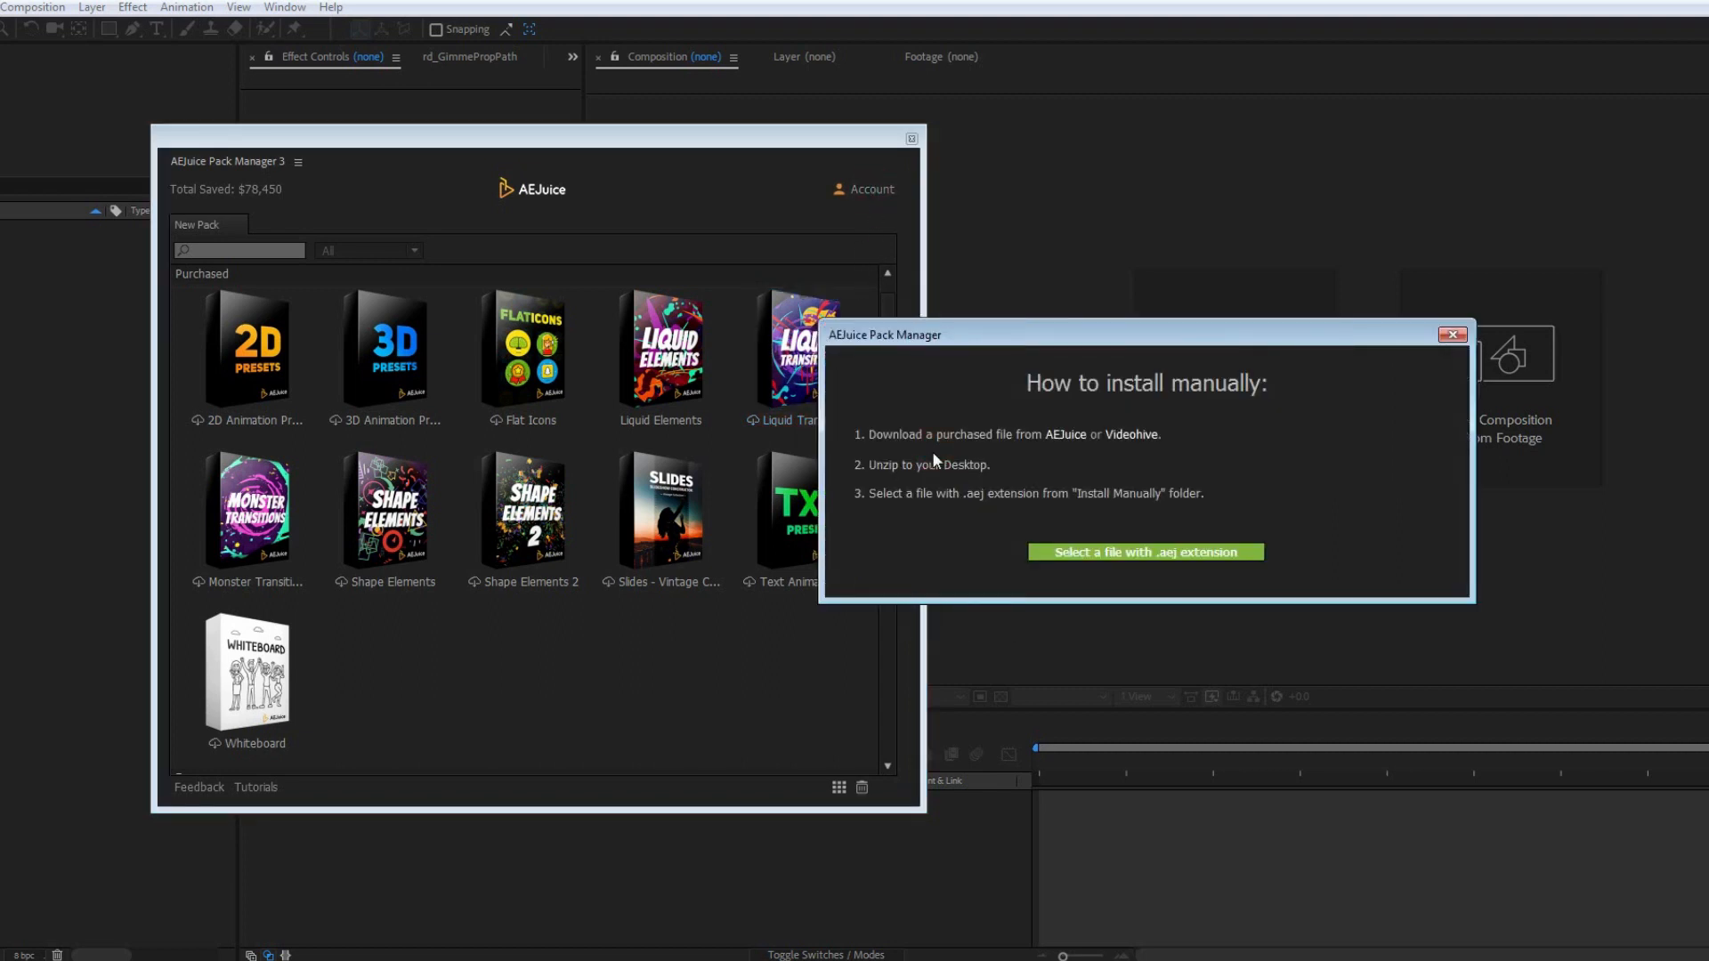
pyautogui.click(1058, 432)
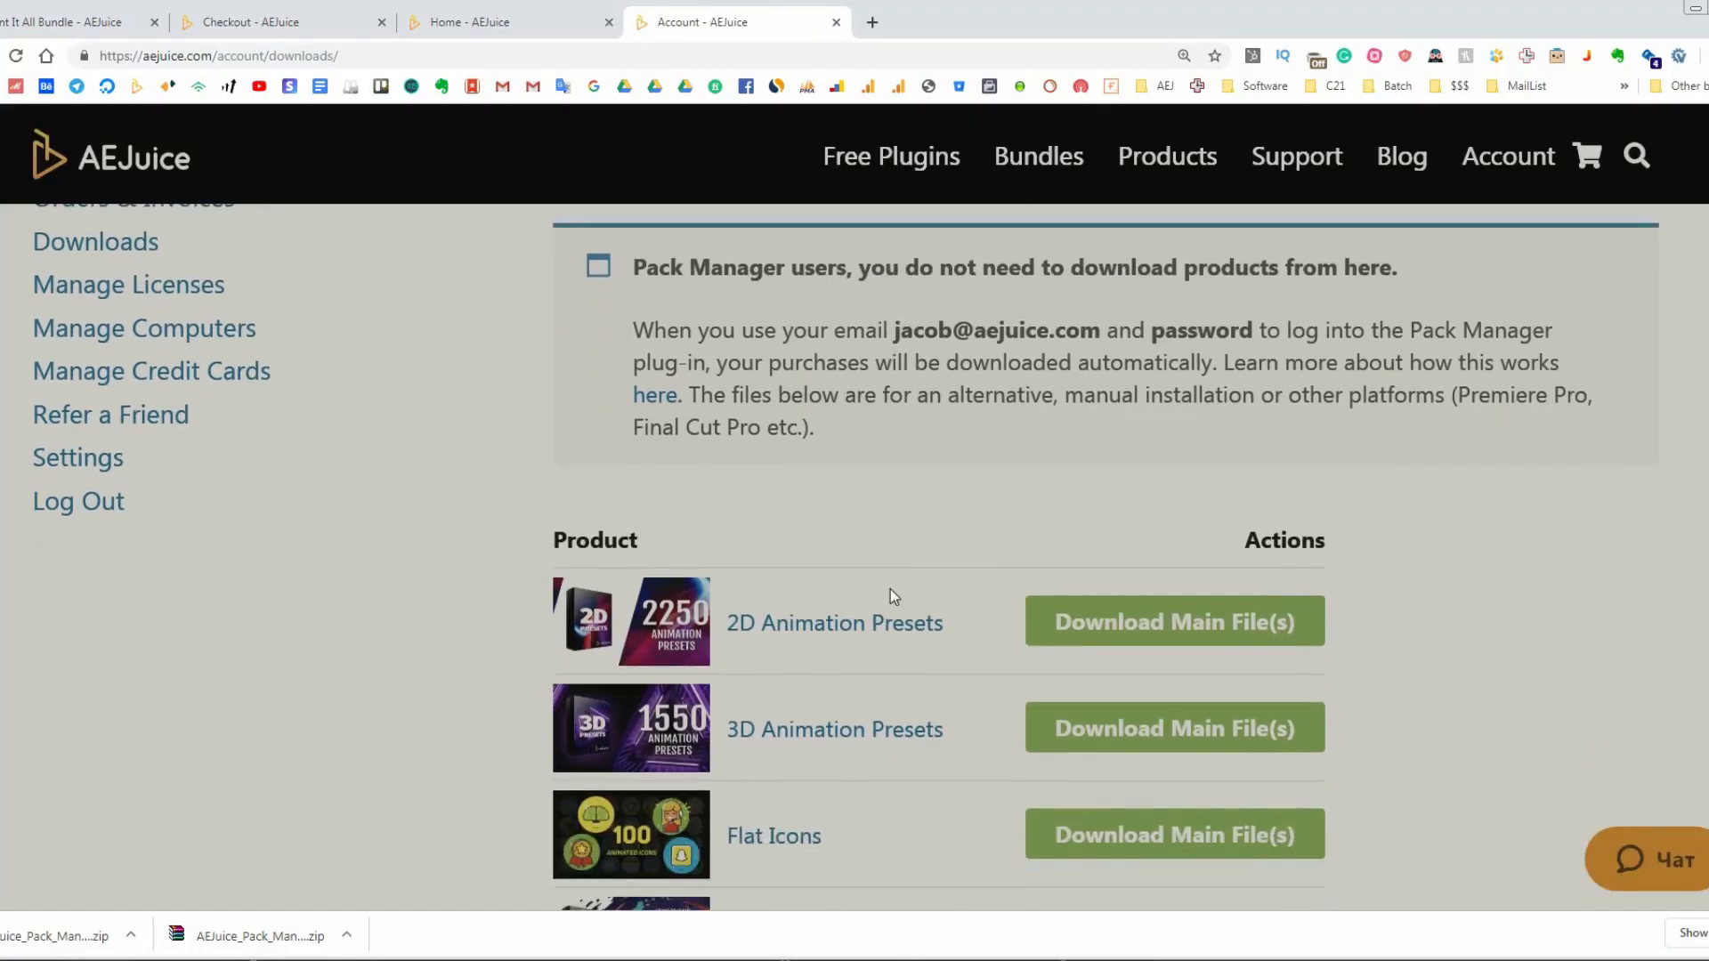
# Step: Download the main files of 2D Animation Presets and open the downloaded archive
pyautogui.scroll(-1, 890, 591)
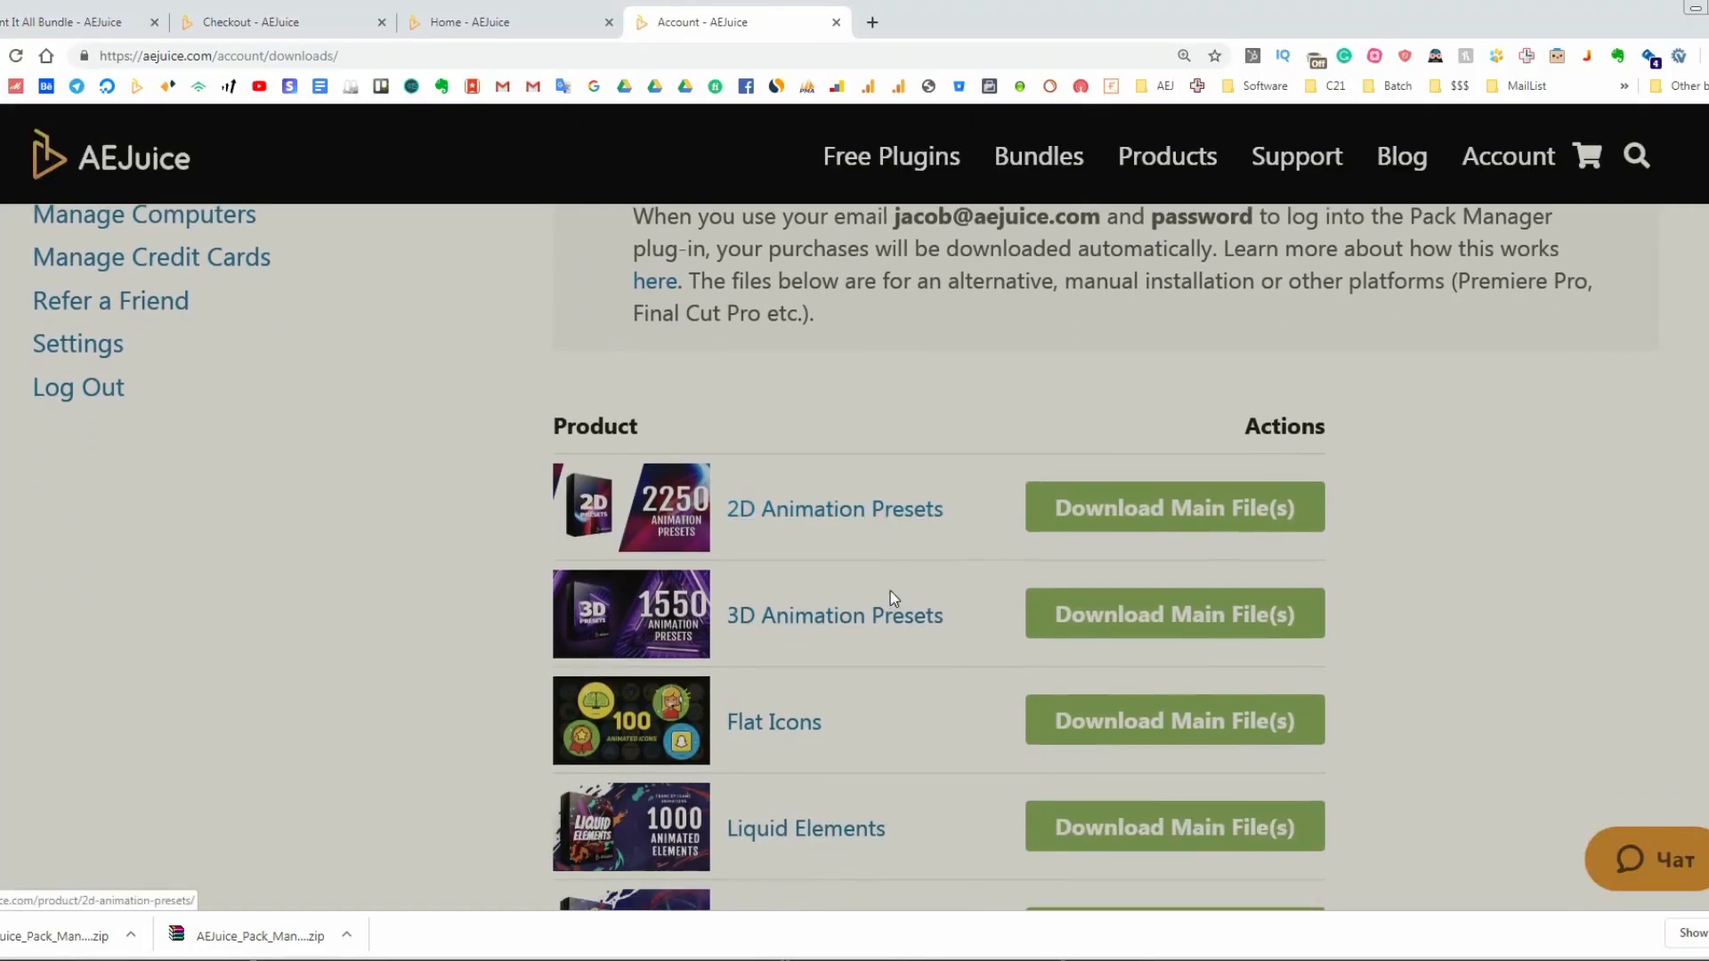
pyautogui.click(1133, 515)
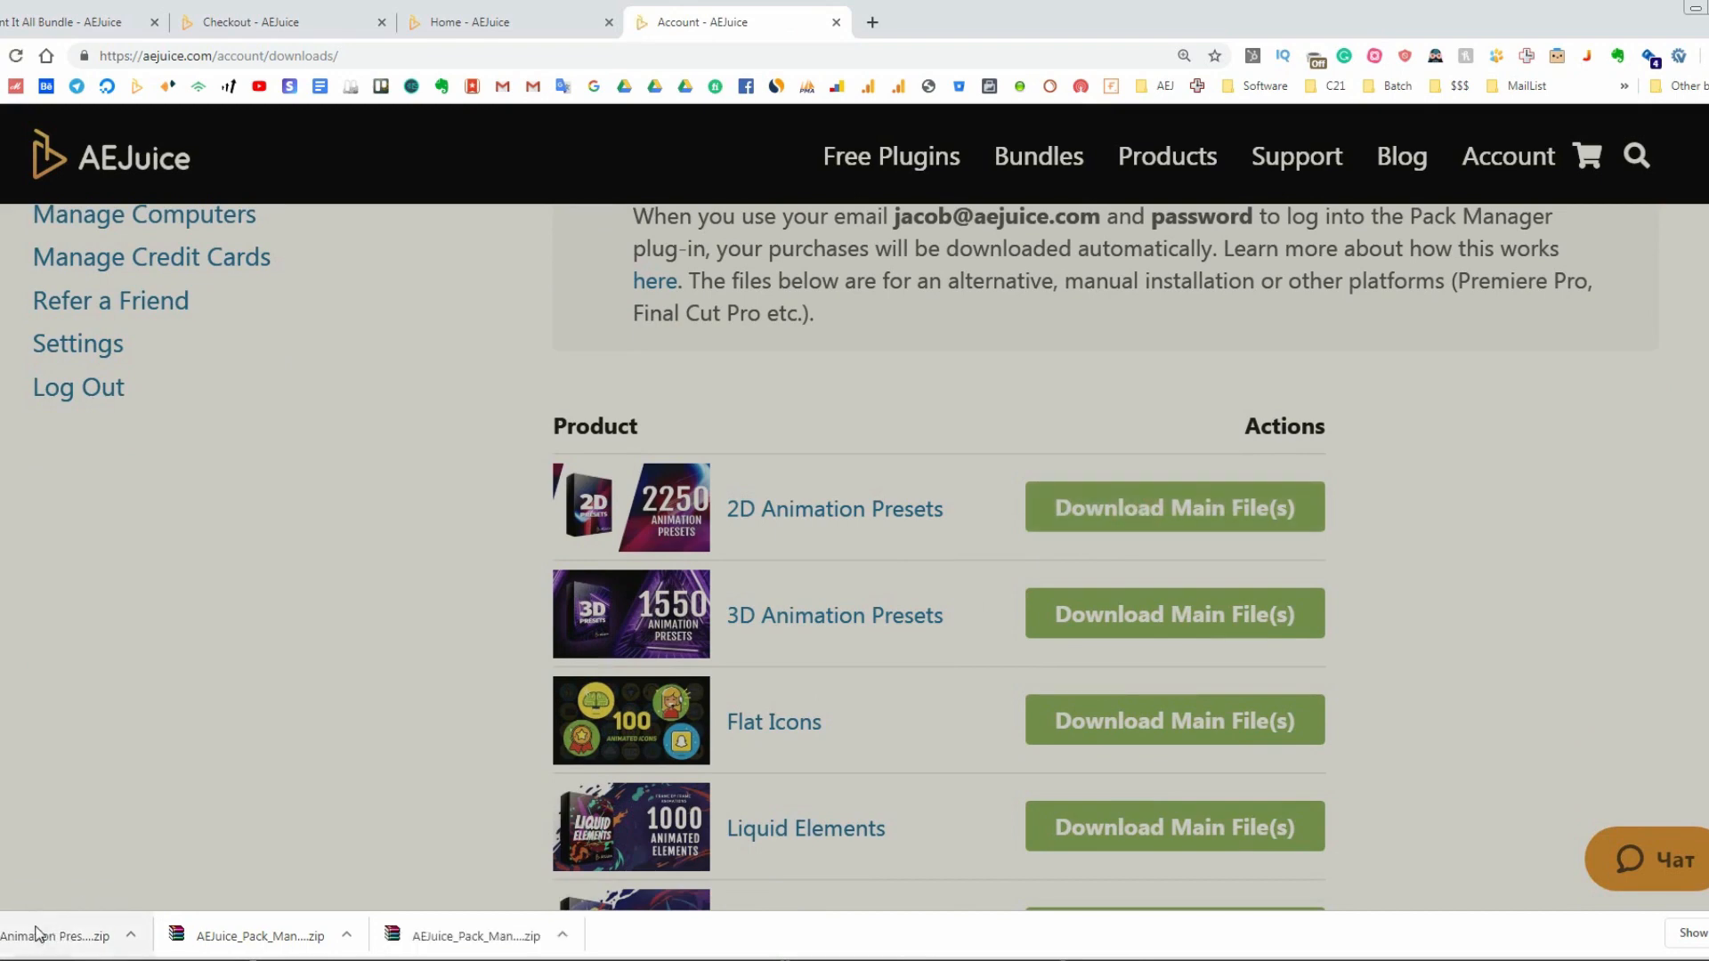
pyautogui.click(53, 932)
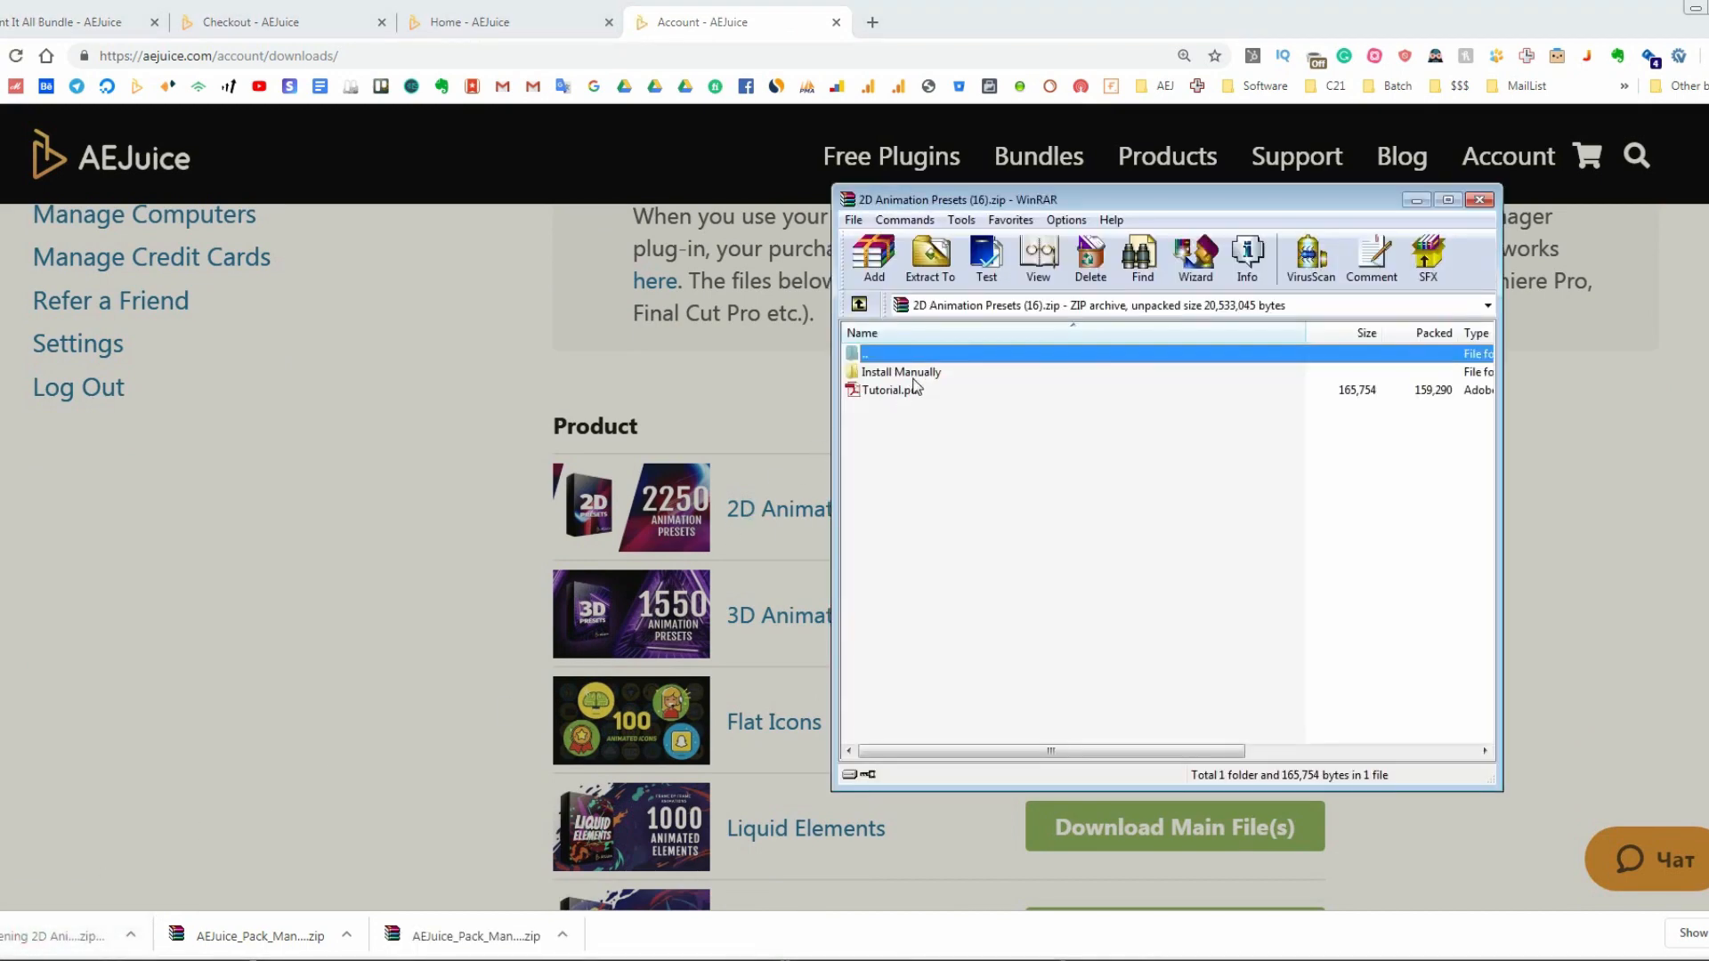
# Step: Extract 2D Animation Presets.aej from the archive's Install Manually folder to the Desktop
pyautogui.doubleClick(925, 374)
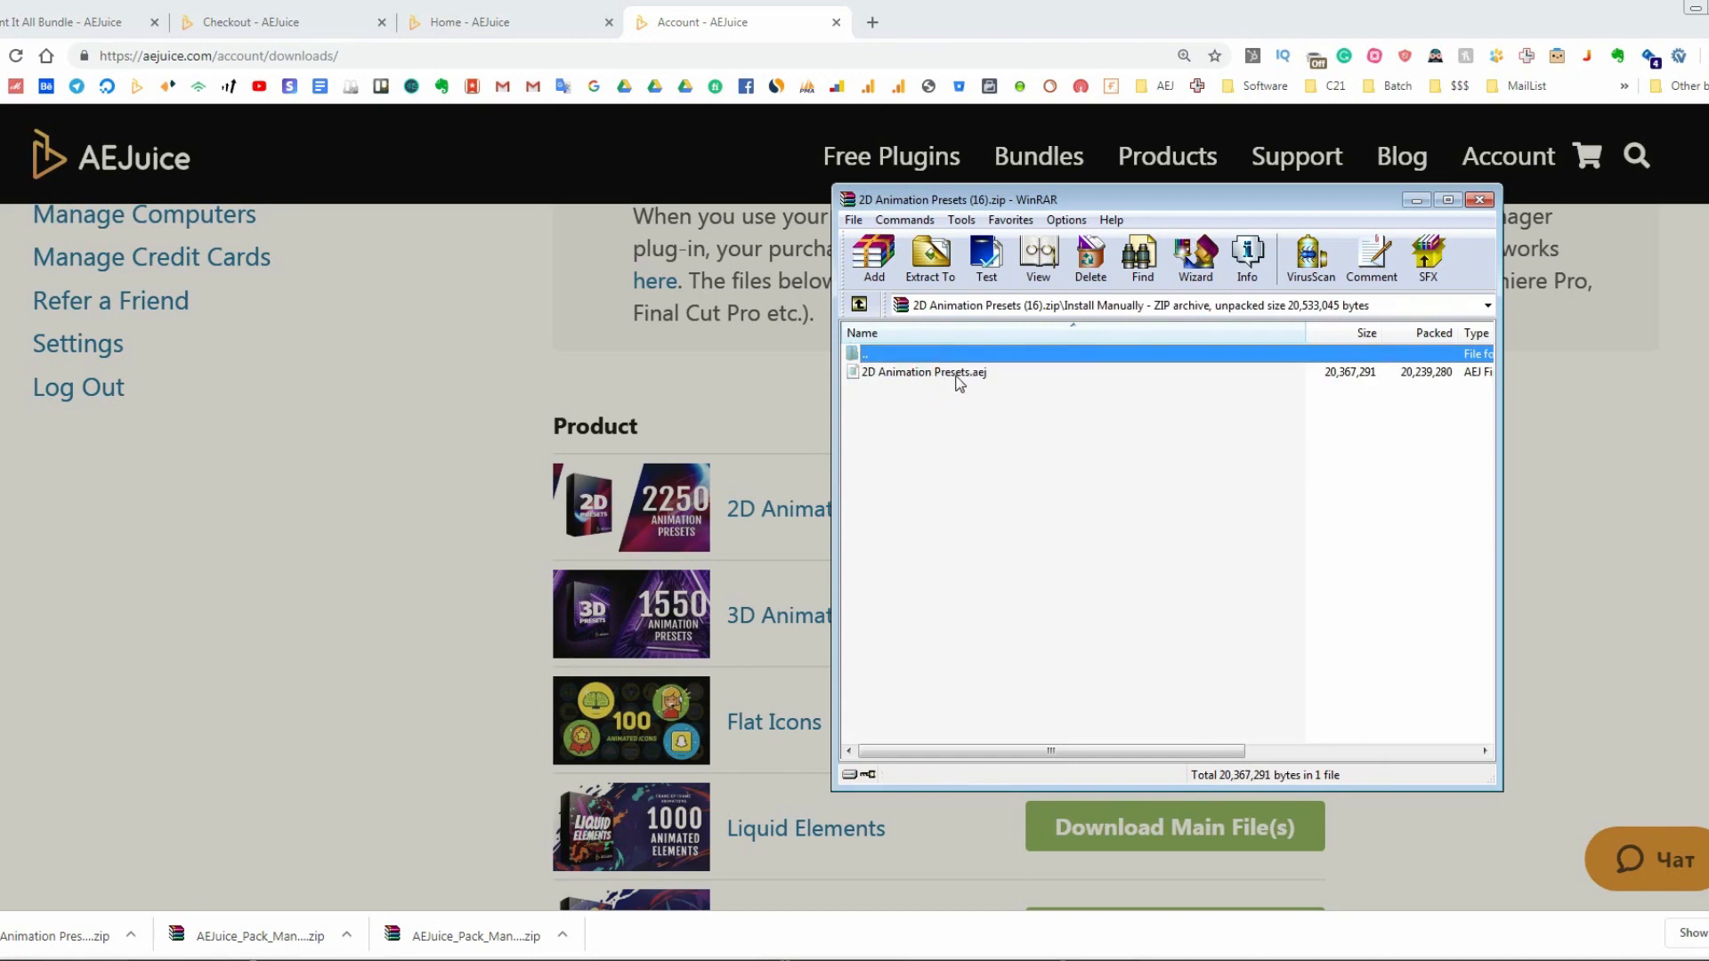
pyautogui.click(957, 375)
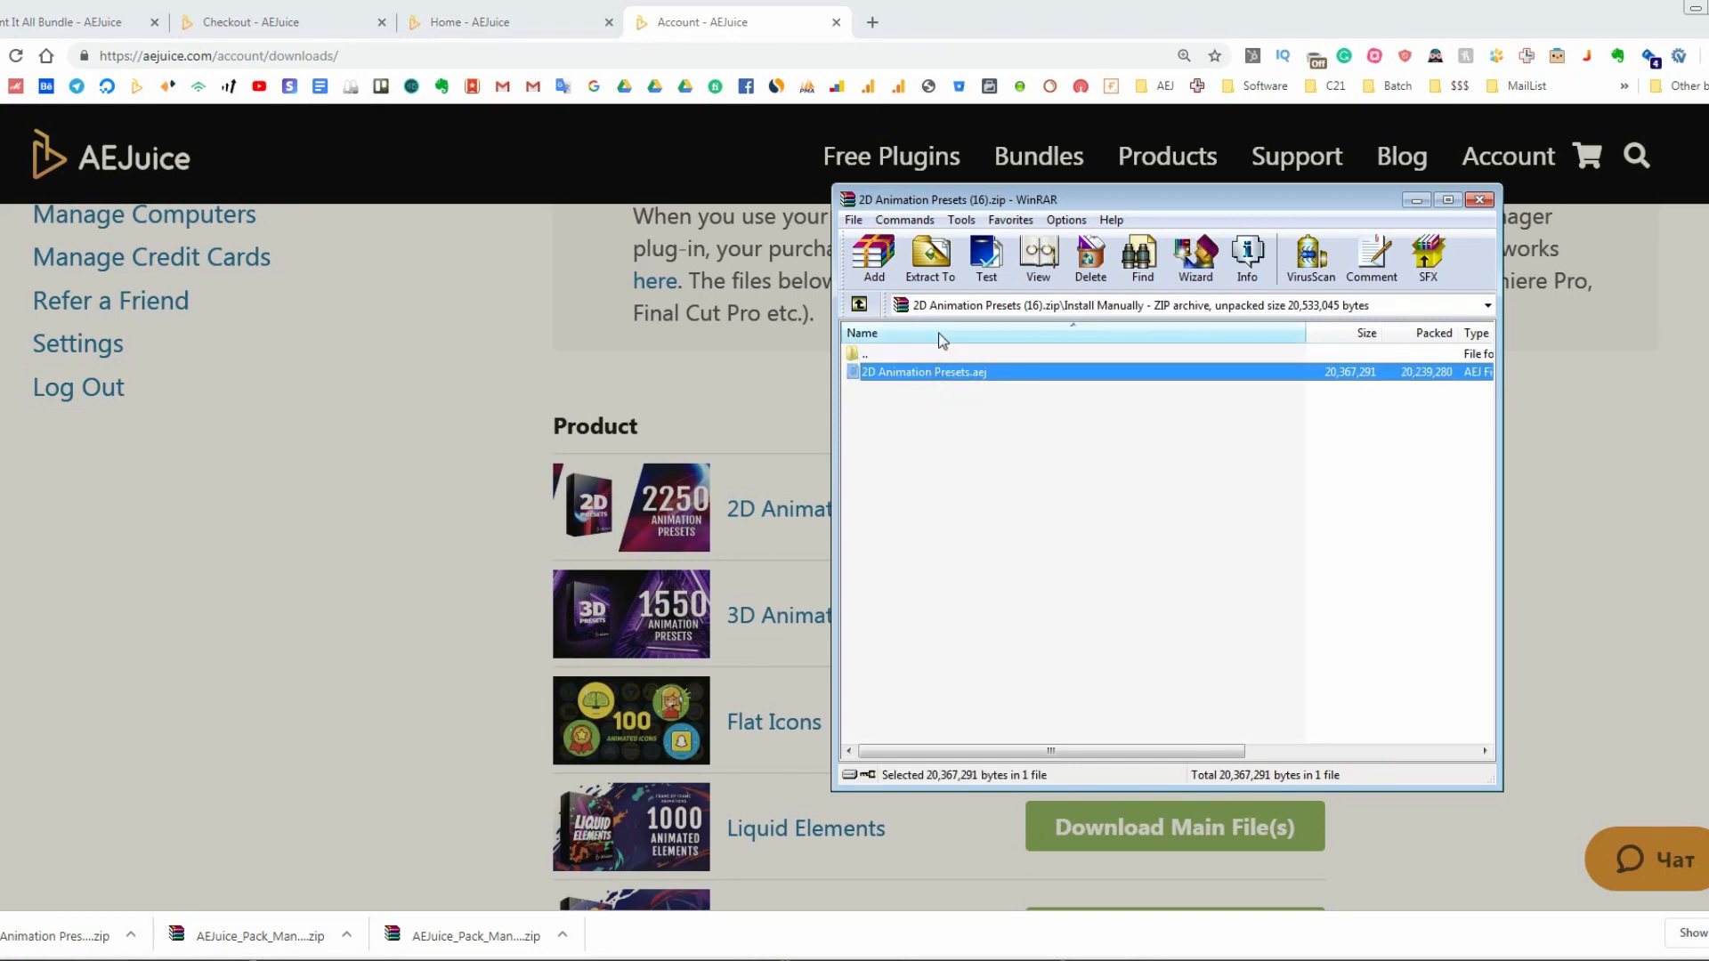
pyautogui.click(929, 264)
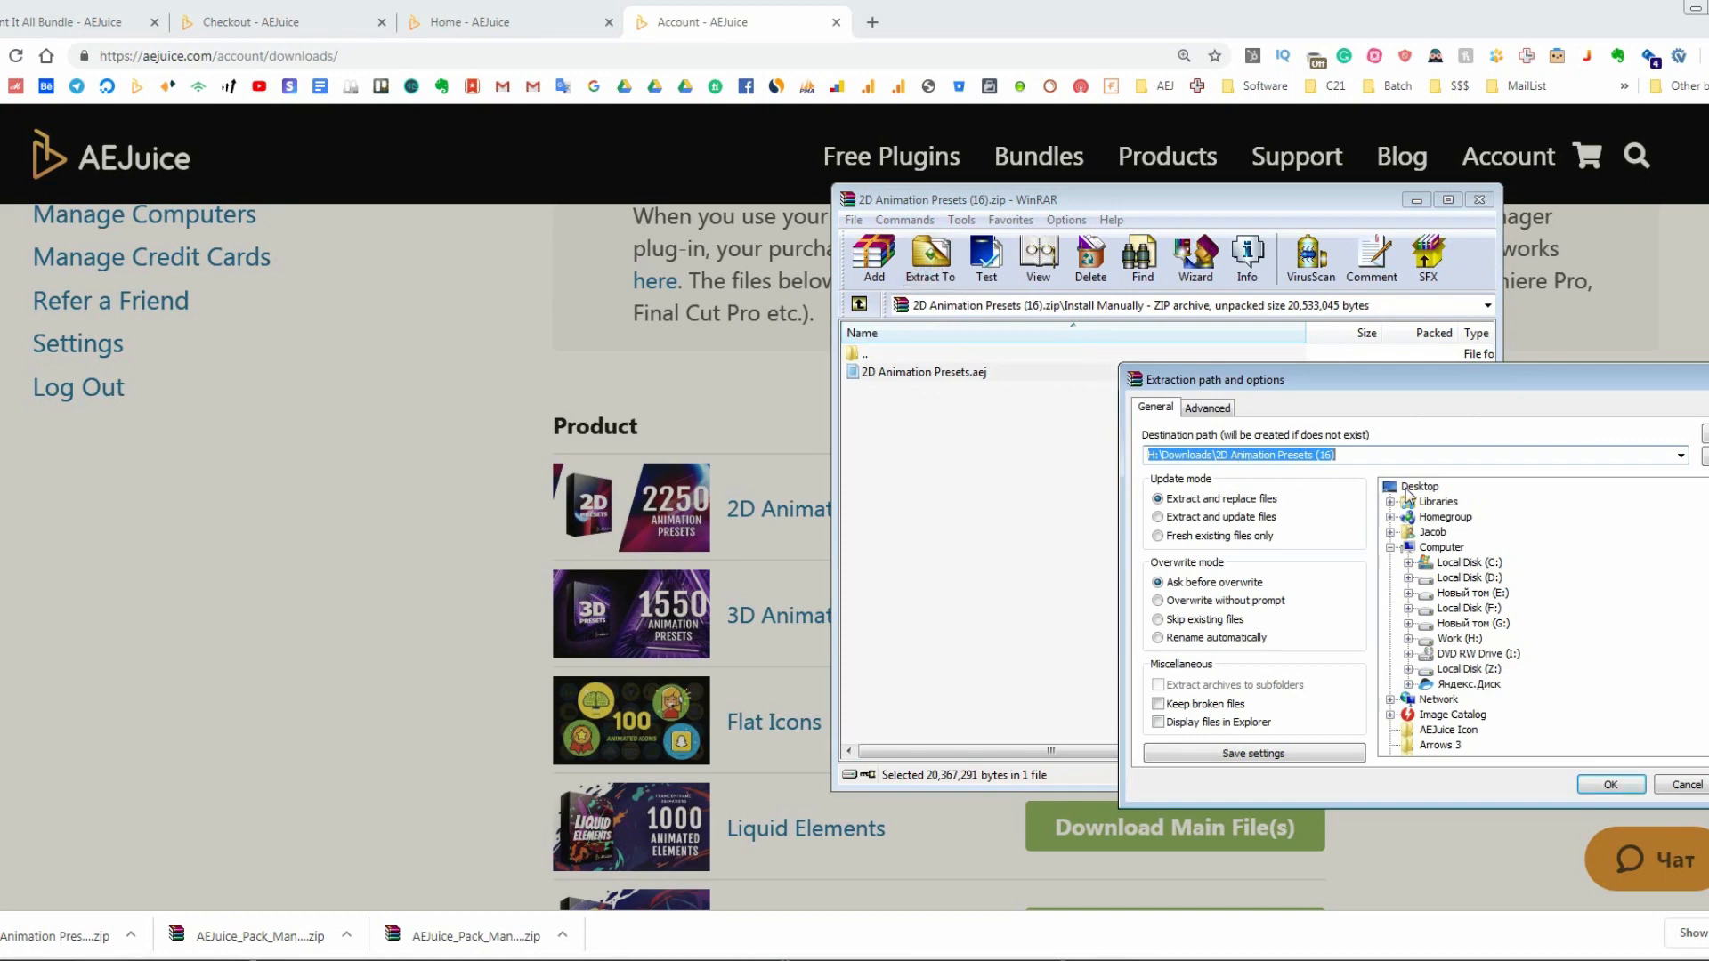
pyautogui.click(1419, 486)
pyautogui.click(1610, 784)
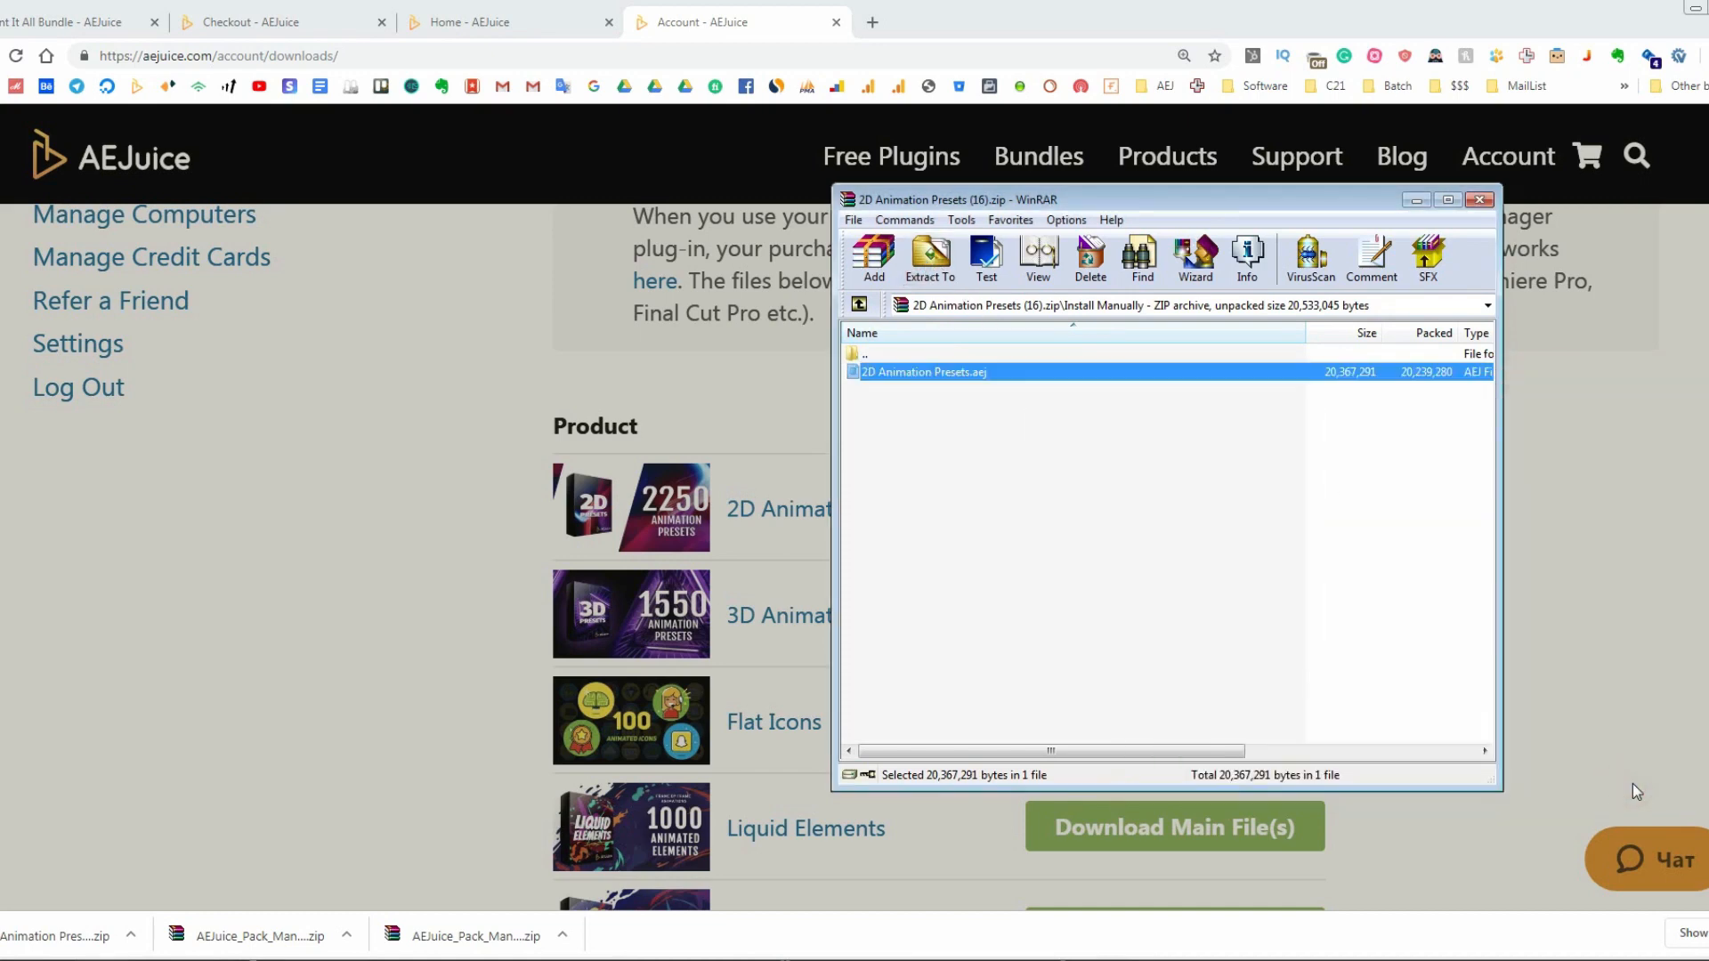
# Step: Return to After Effects and manually install the pack from 2D Animation Presets.aej on the Desktop
pyautogui.click(795, 948)
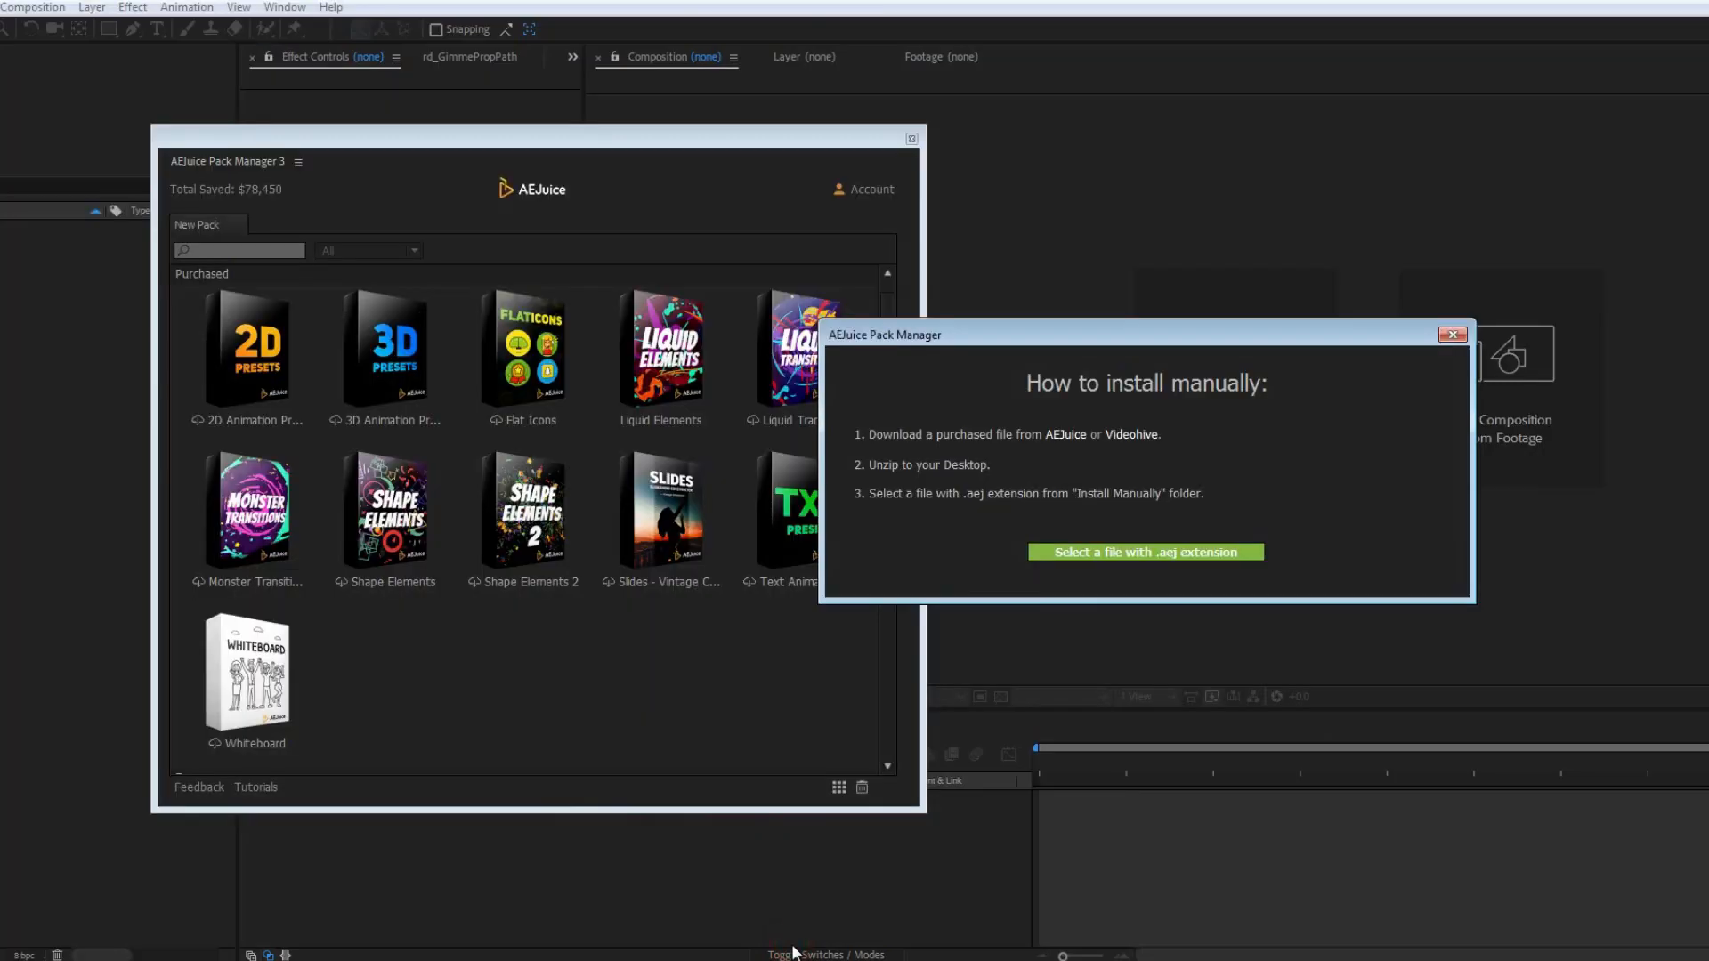
pyautogui.click(1103, 553)
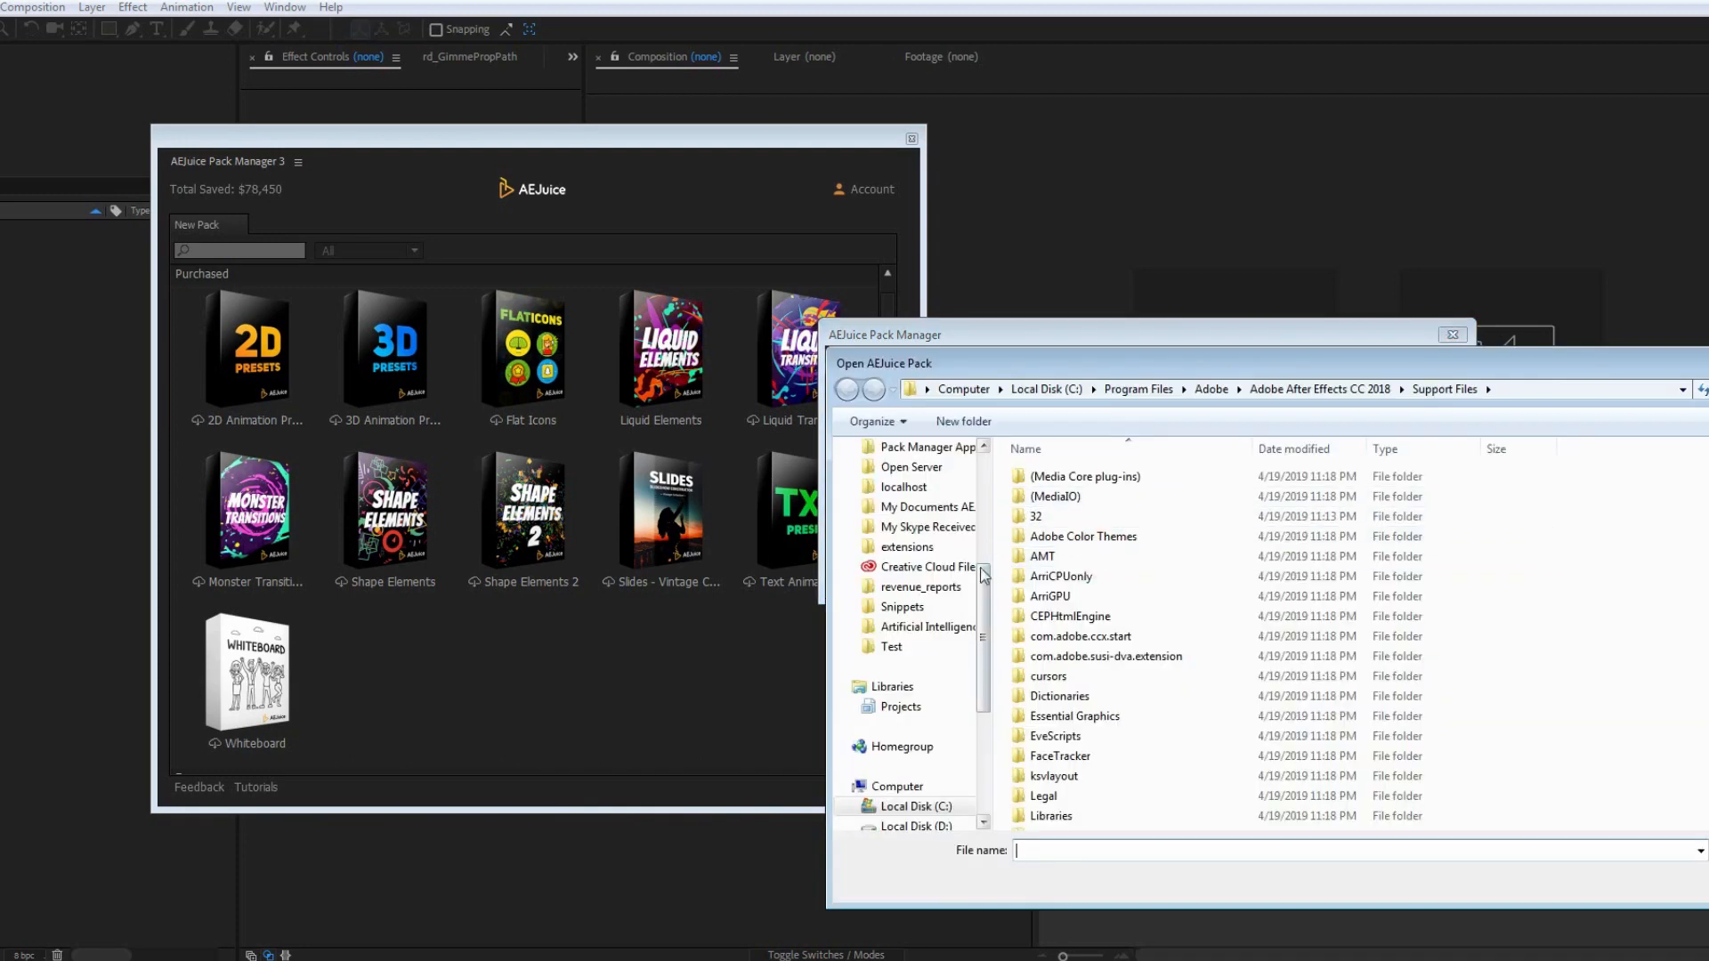
pyautogui.moveTo(983, 574); pyautogui.dragTo(984, 463)
pyautogui.click(953, 477)
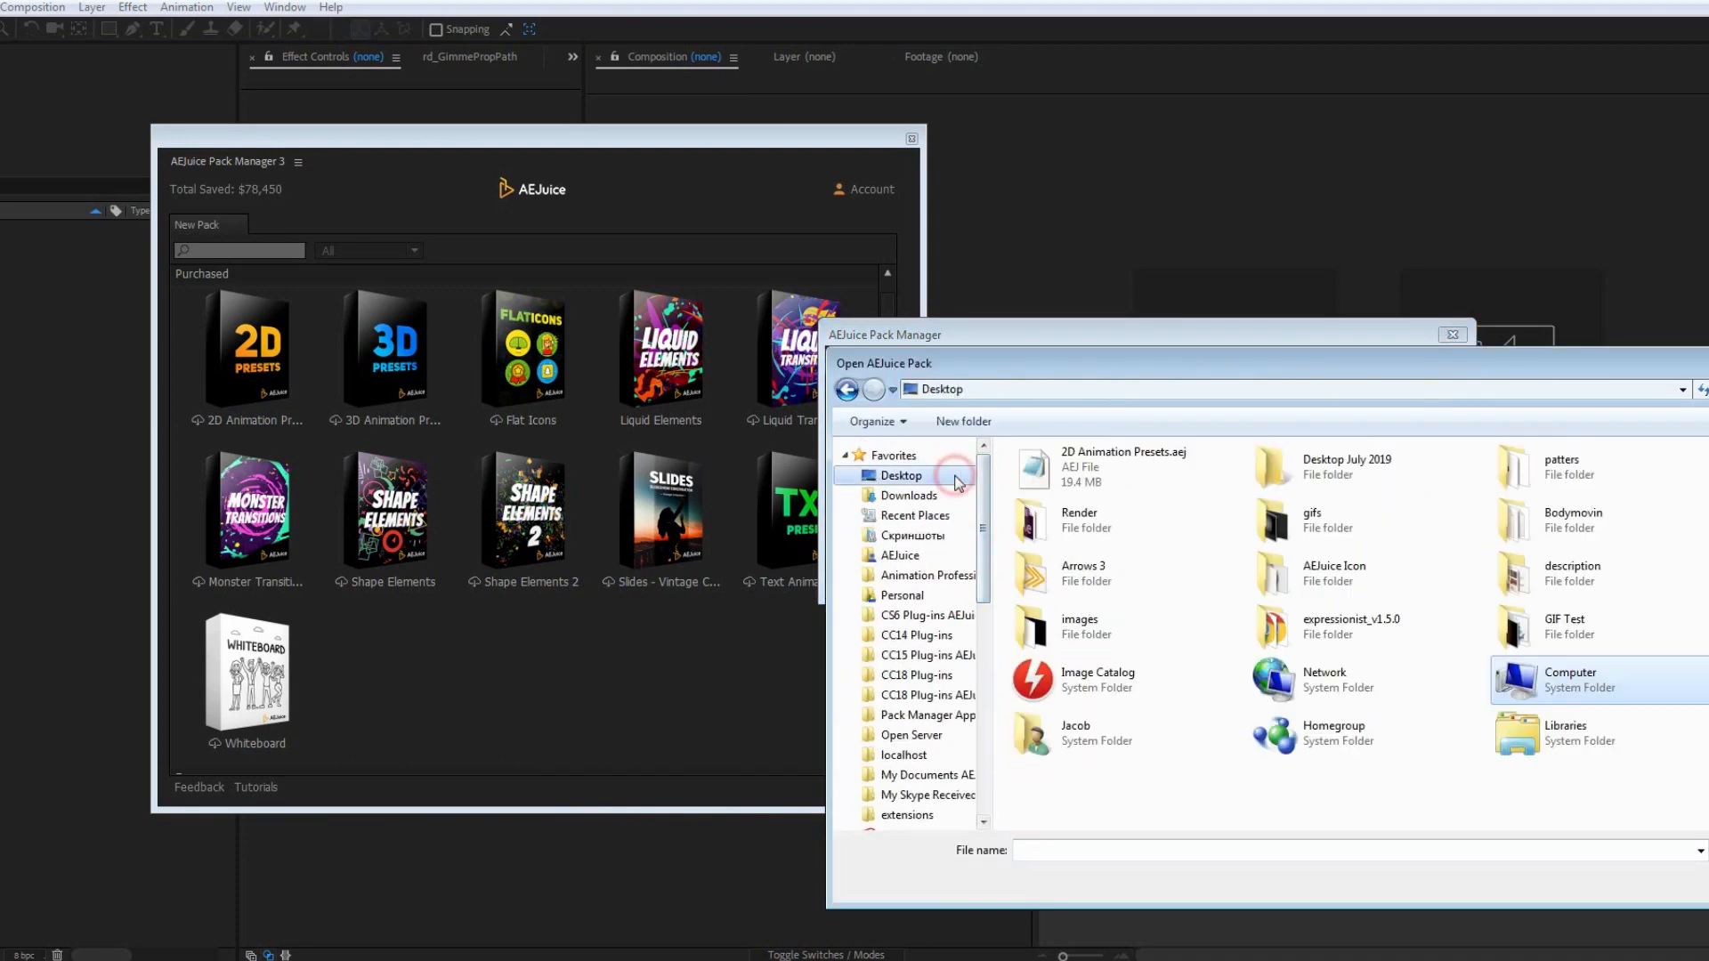
pyautogui.click(1067, 492)
pyautogui.click(1706, 882)
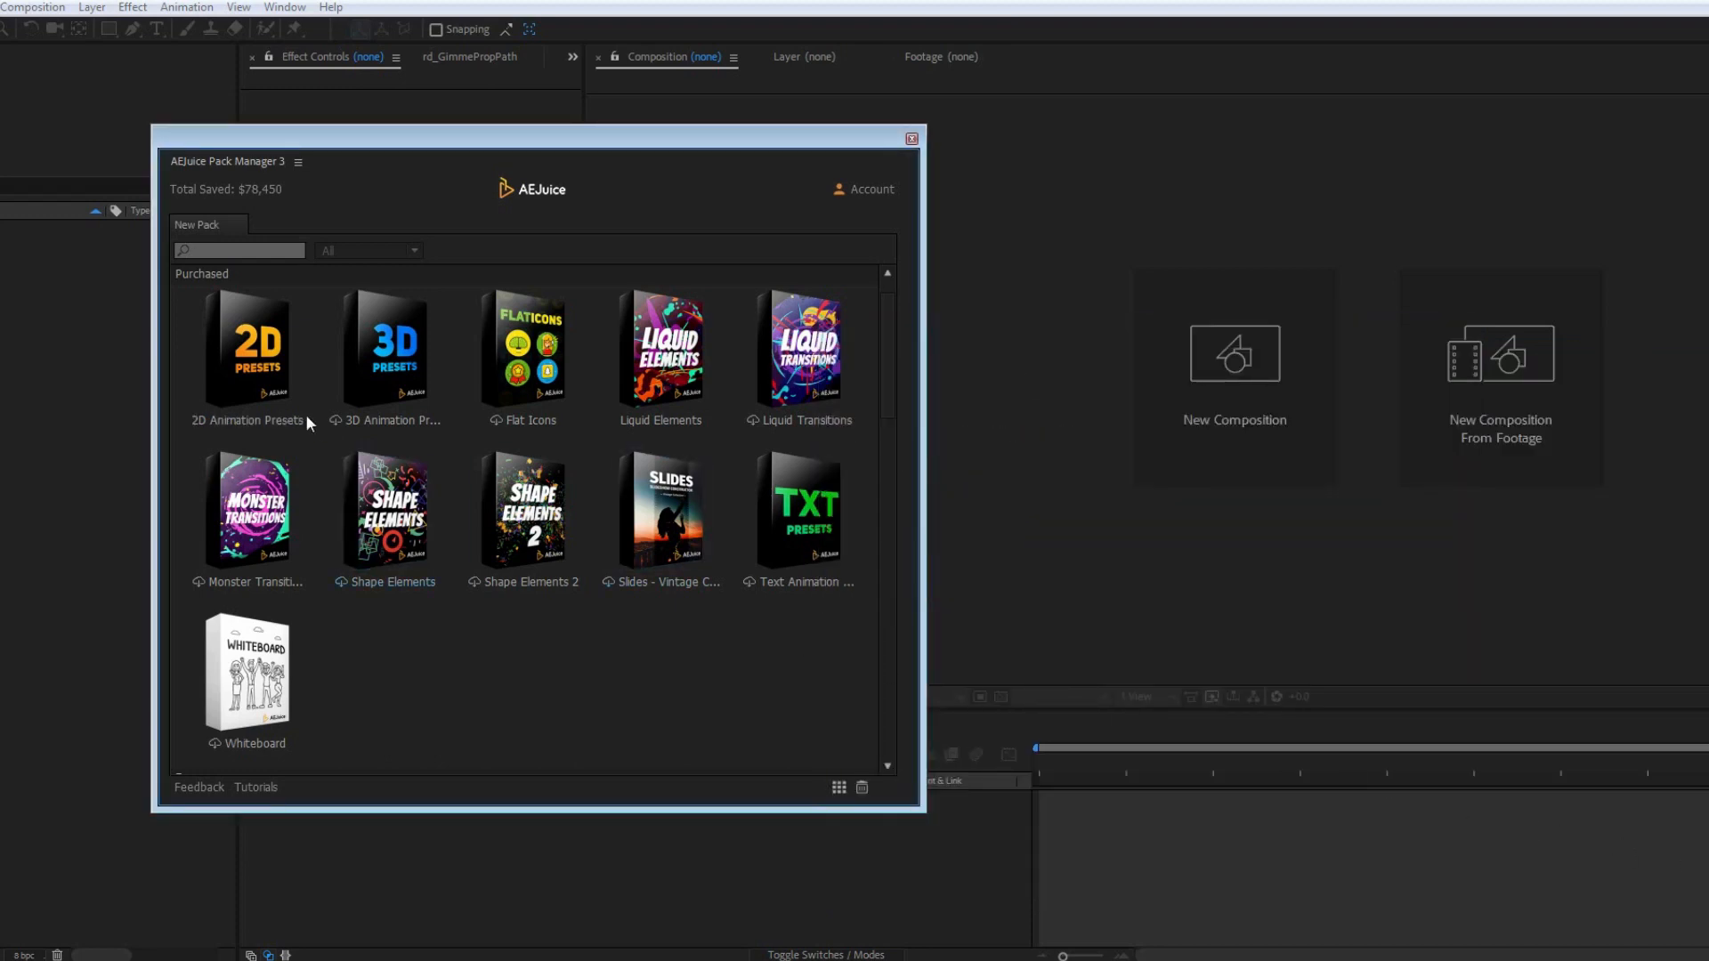
# Step: Open the installed 2D Animation Presets pack to check its presets, and open a new pack tab
pyautogui.click(261, 419)
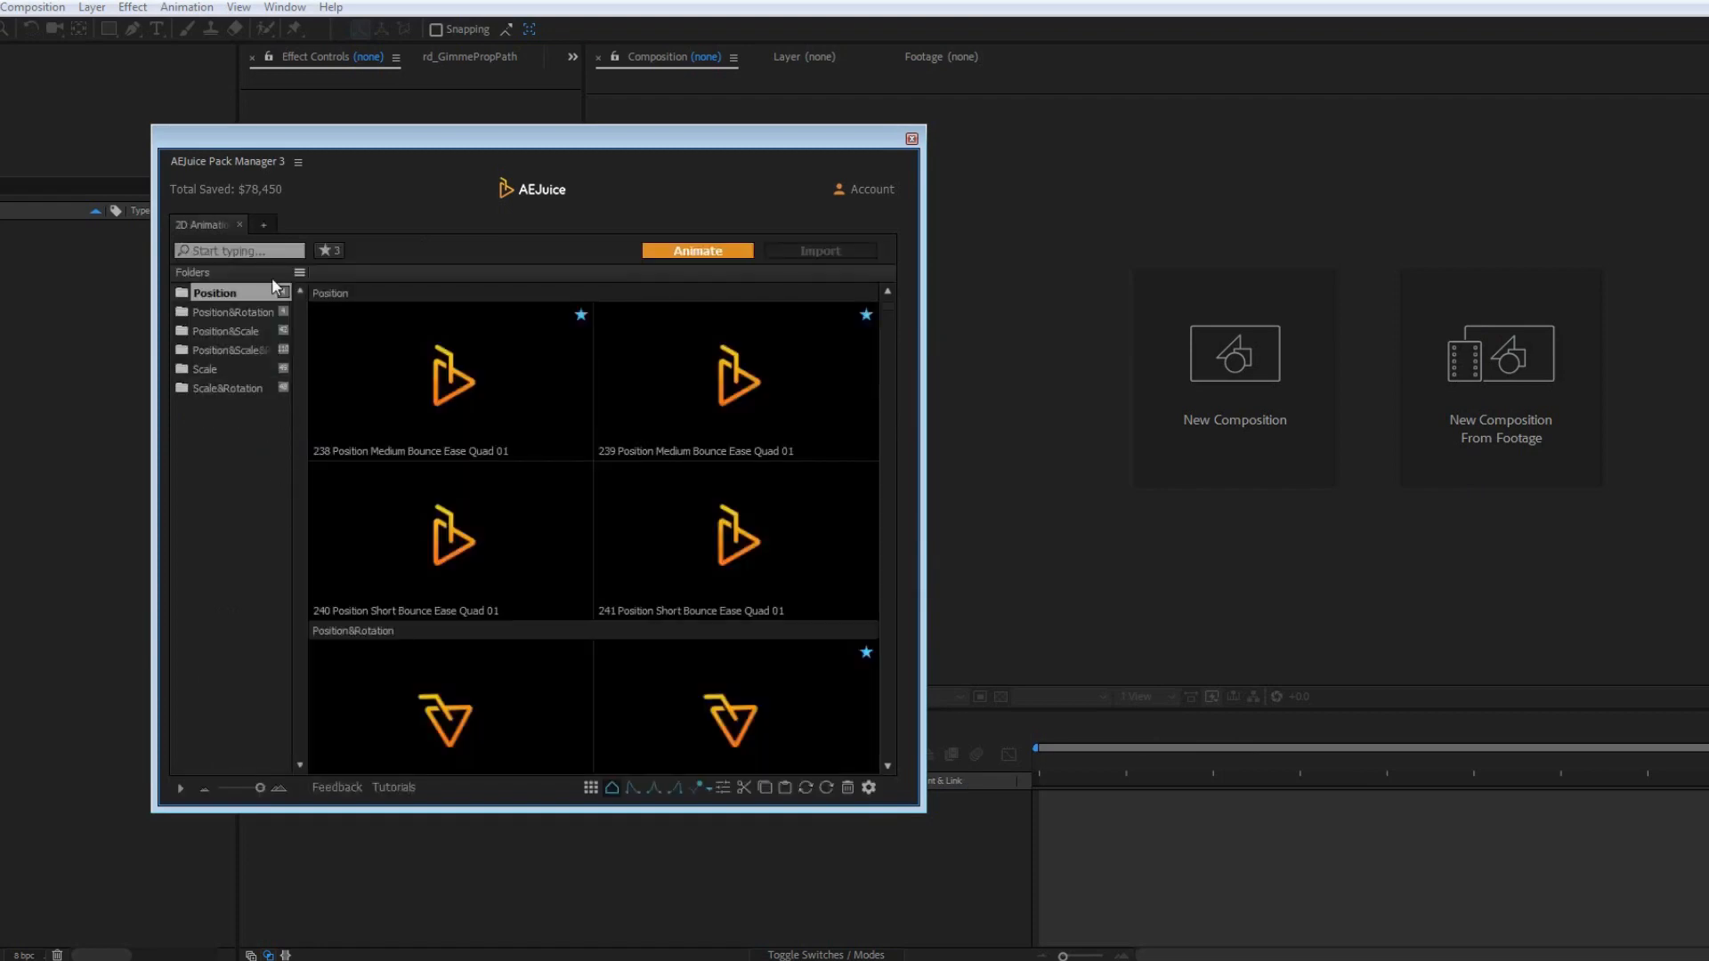
pyautogui.click(260, 224)
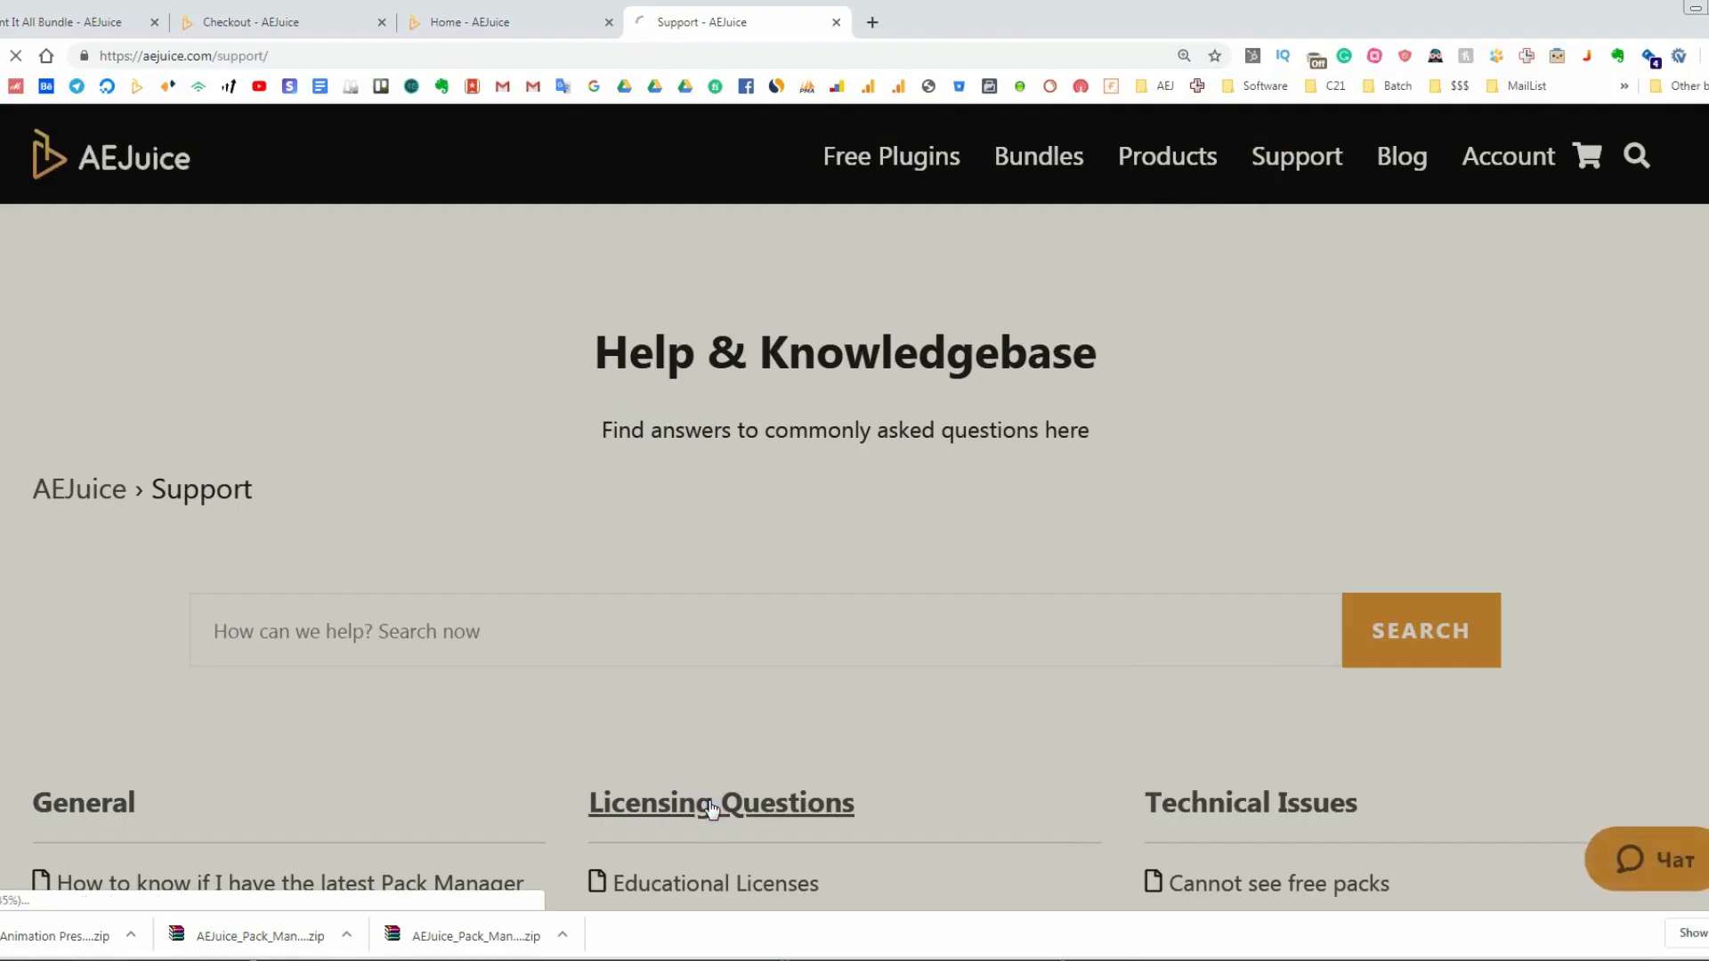
# Step: Look through the Licensing Questions articles in the AEJuice support knowledgebase in the browser
pyautogui.scroll(-2, 627, 718)
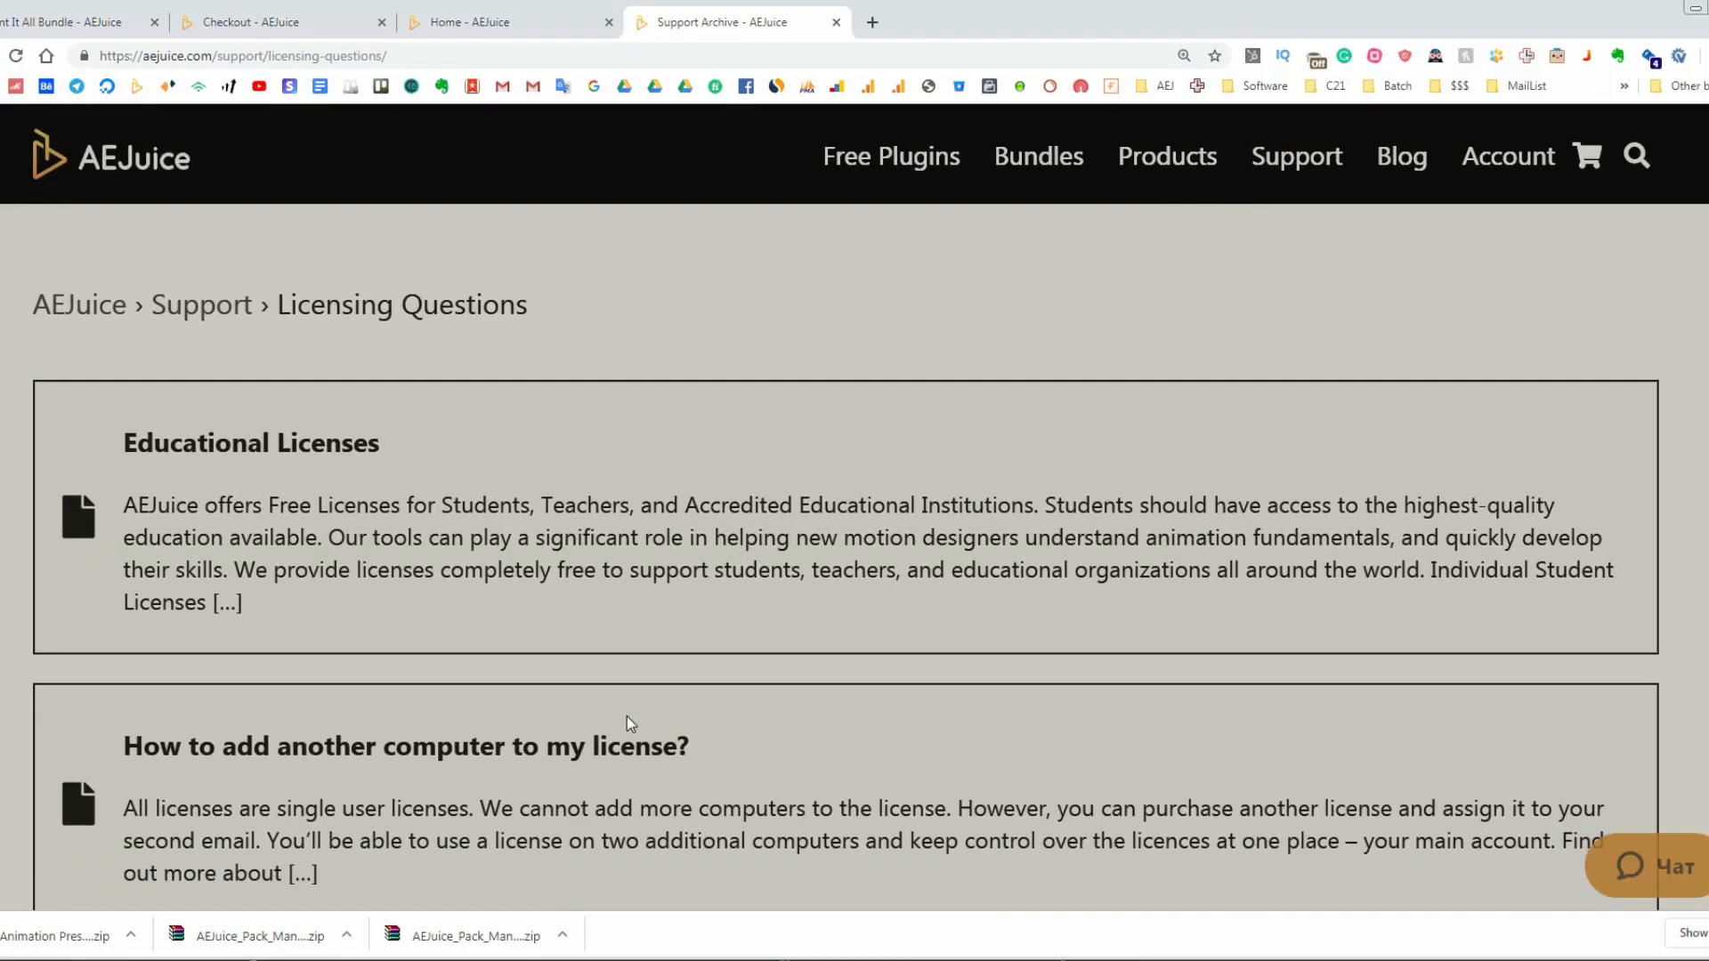
pyautogui.scroll(-7, 628, 721)
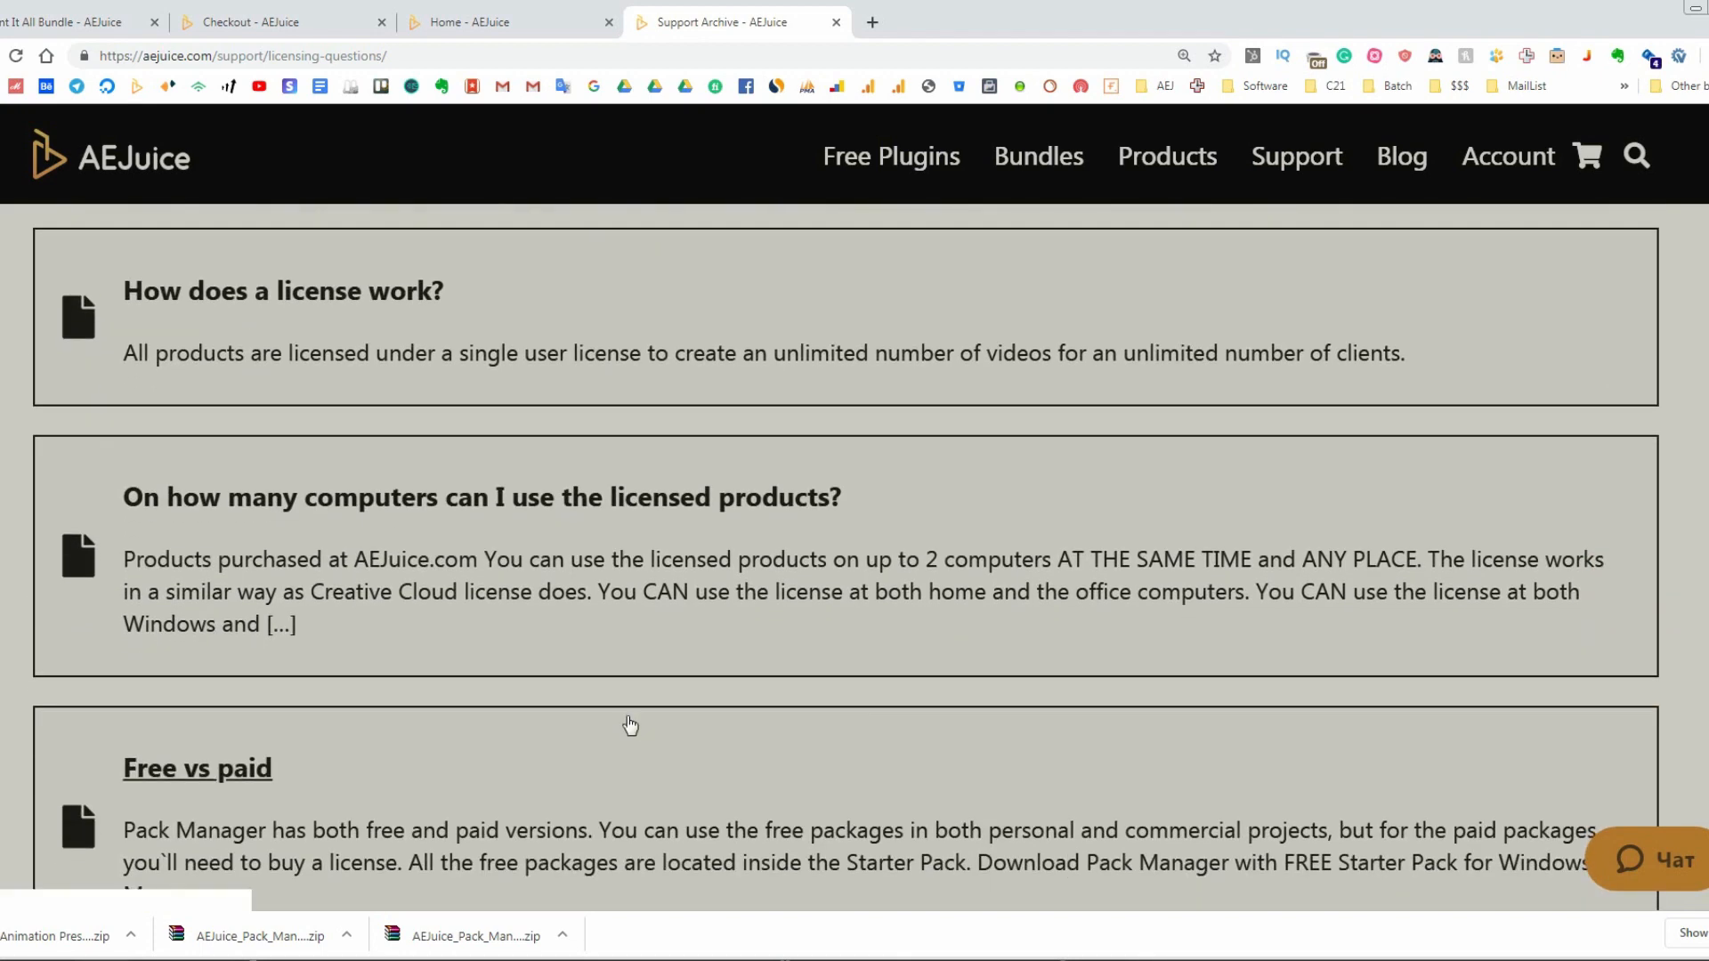
# Step: Read the support article on how many computers the licensed products can be used on
pyautogui.click(701, 500)
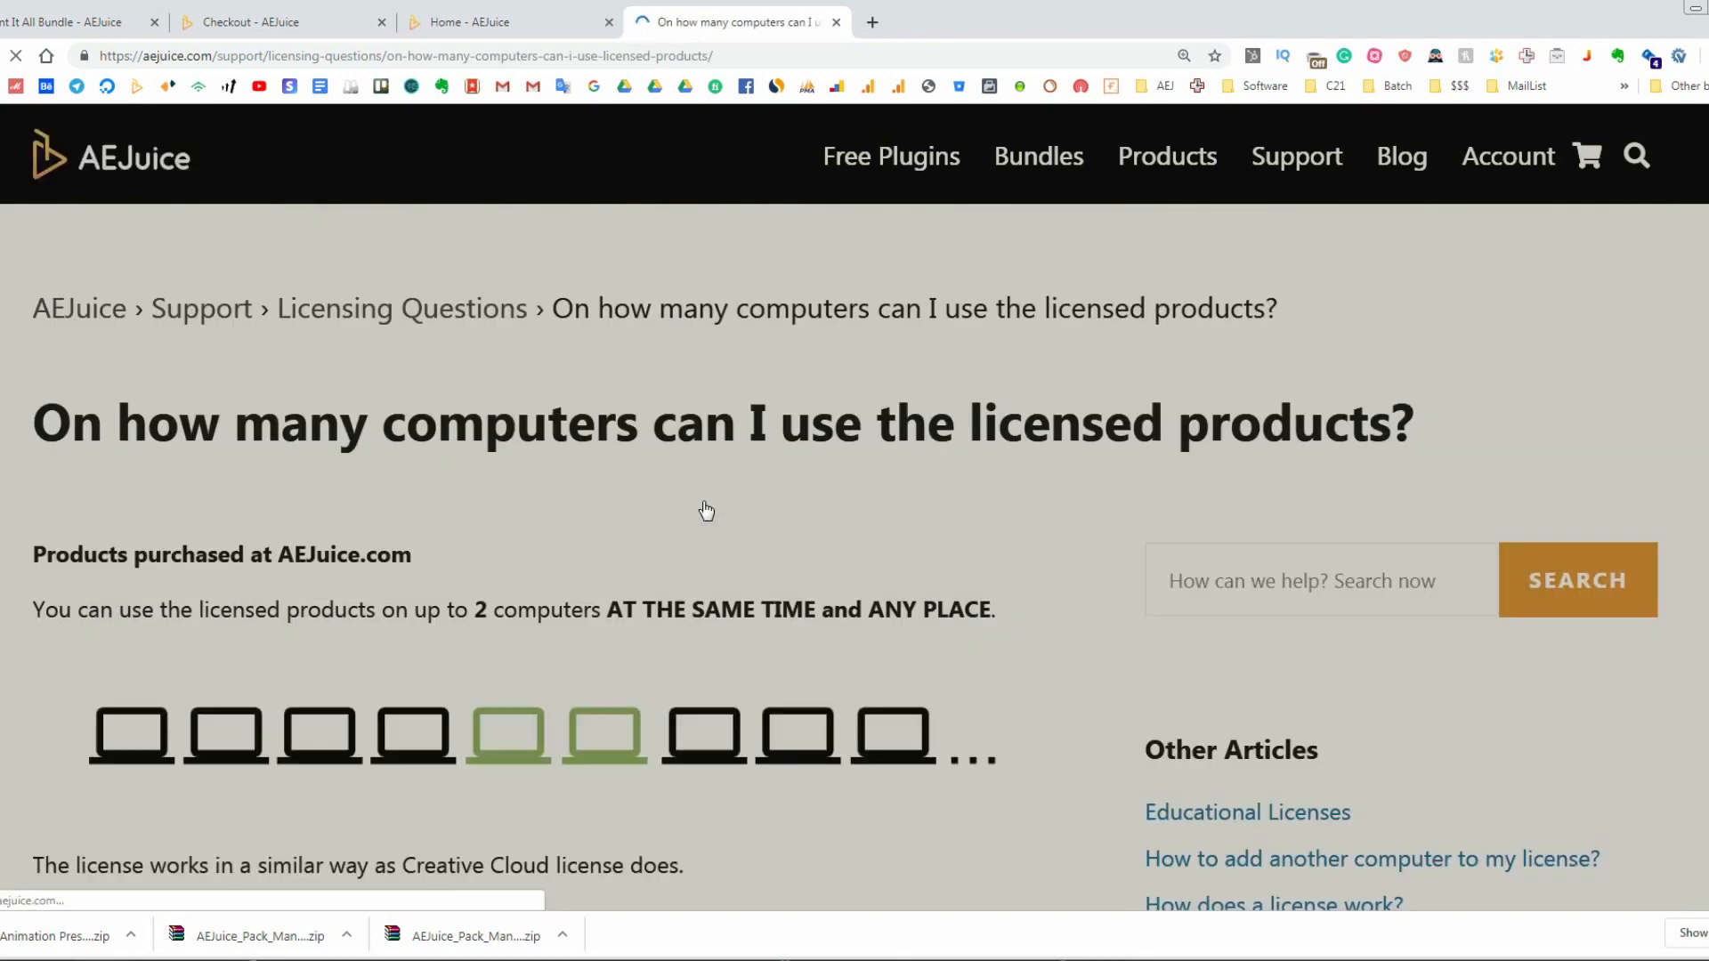
pyautogui.scroll(-2, 707, 510)
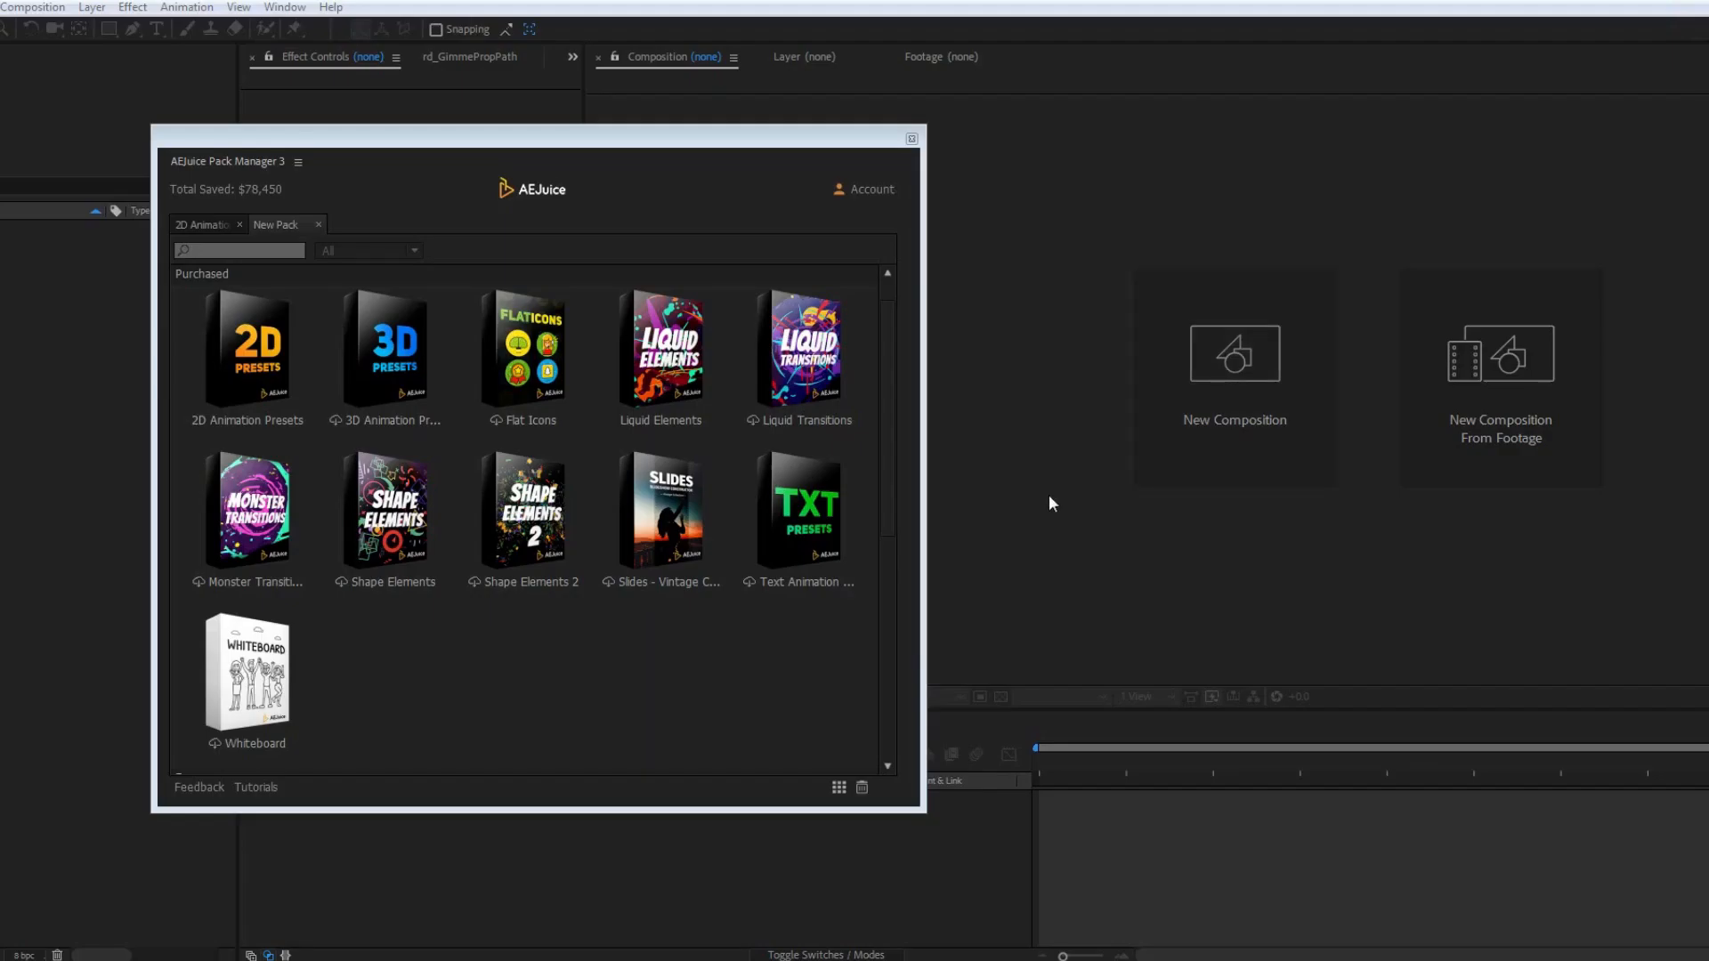
# Step: Return to After Effects, open the Liquid Elements pack, and add a new pack tab
pyautogui.doubleClick(644, 349)
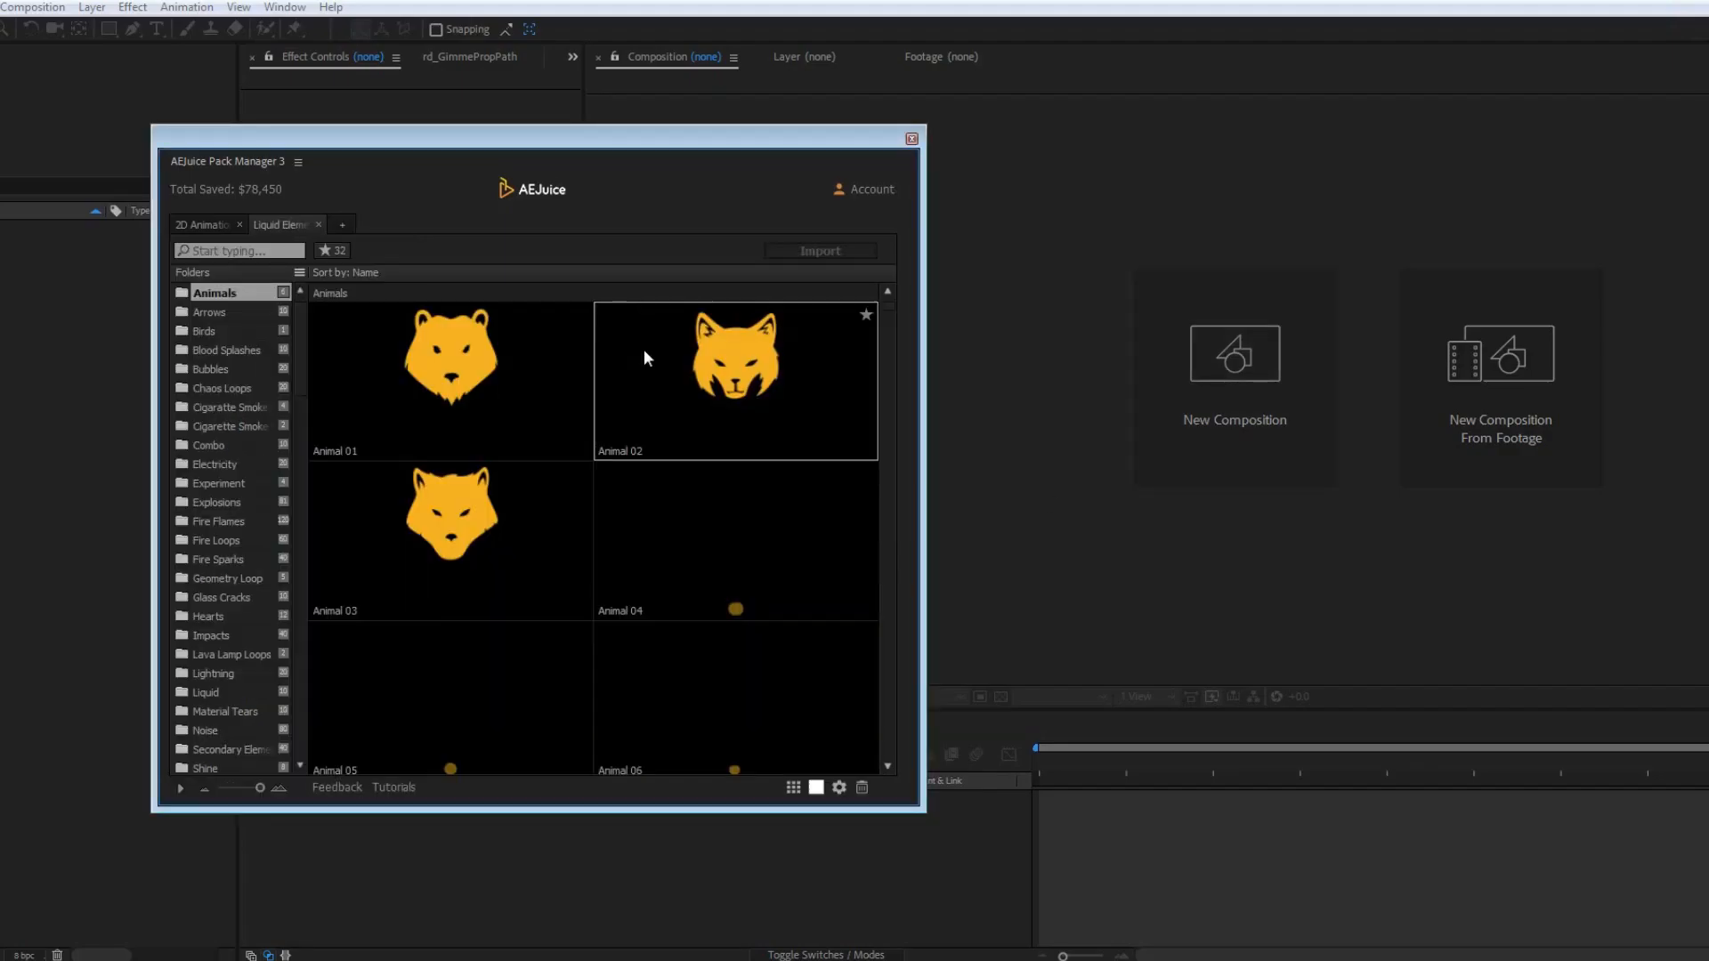
pyautogui.click(342, 228)
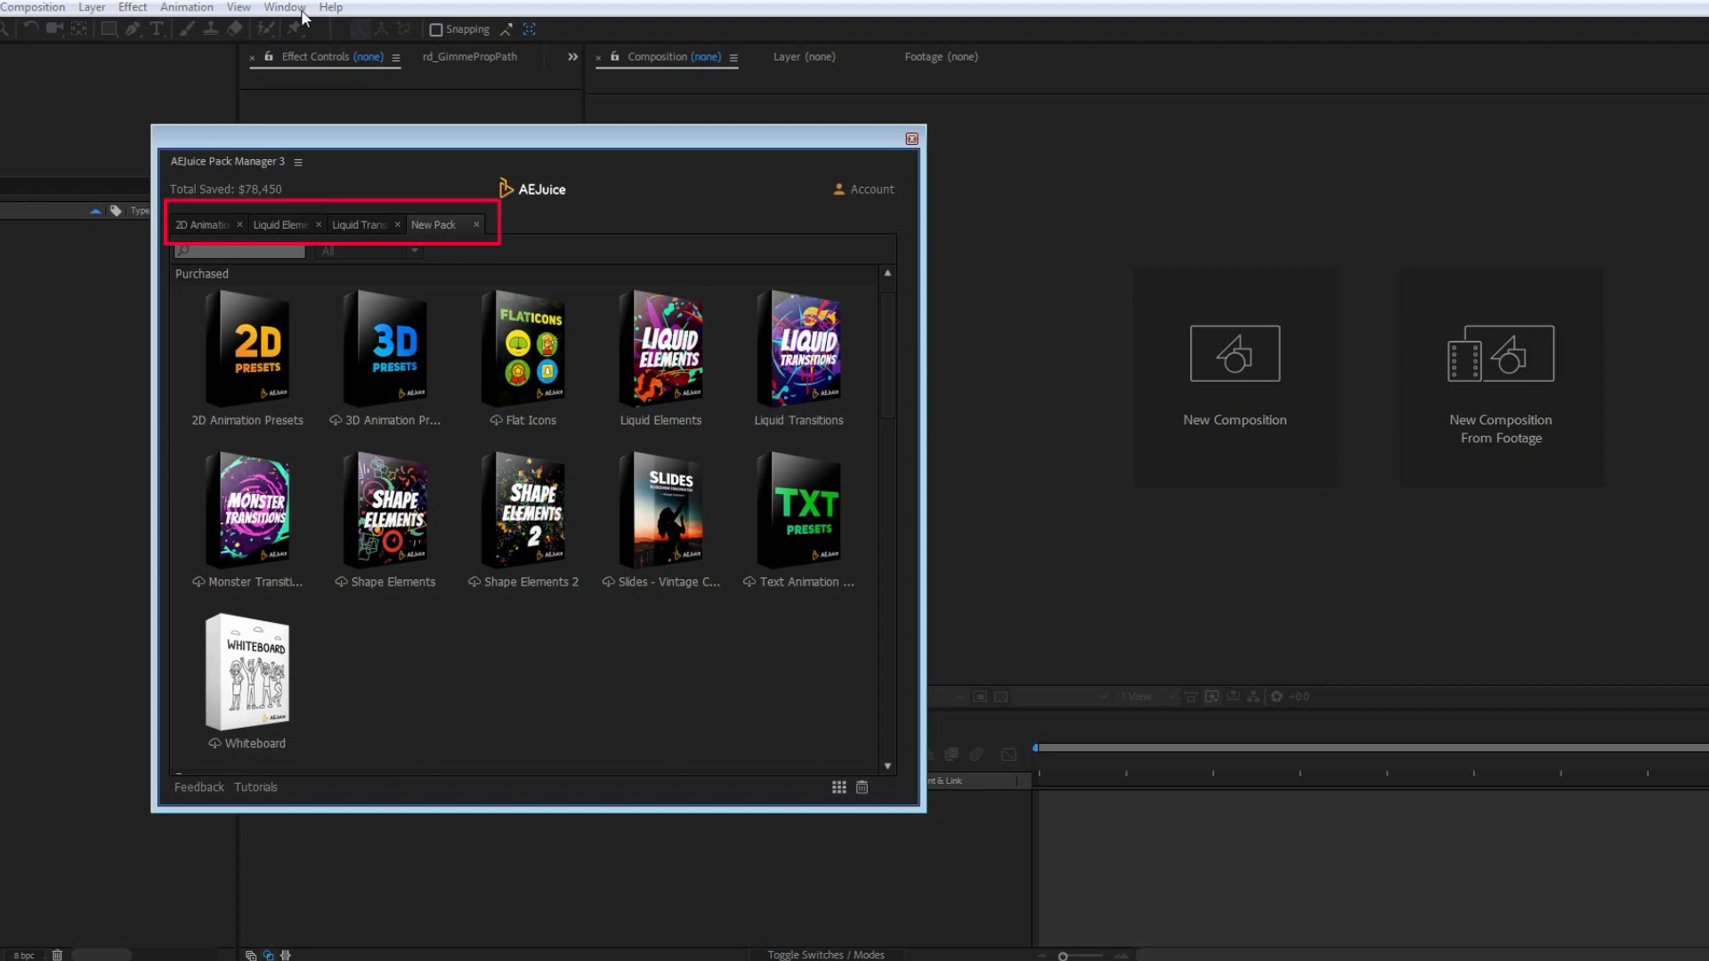
# Step: Open the Pack Manager settings and choose Ctrl + Tab as the launch shortcut
pyautogui.click(864, 190)
pyautogui.click(916, 192)
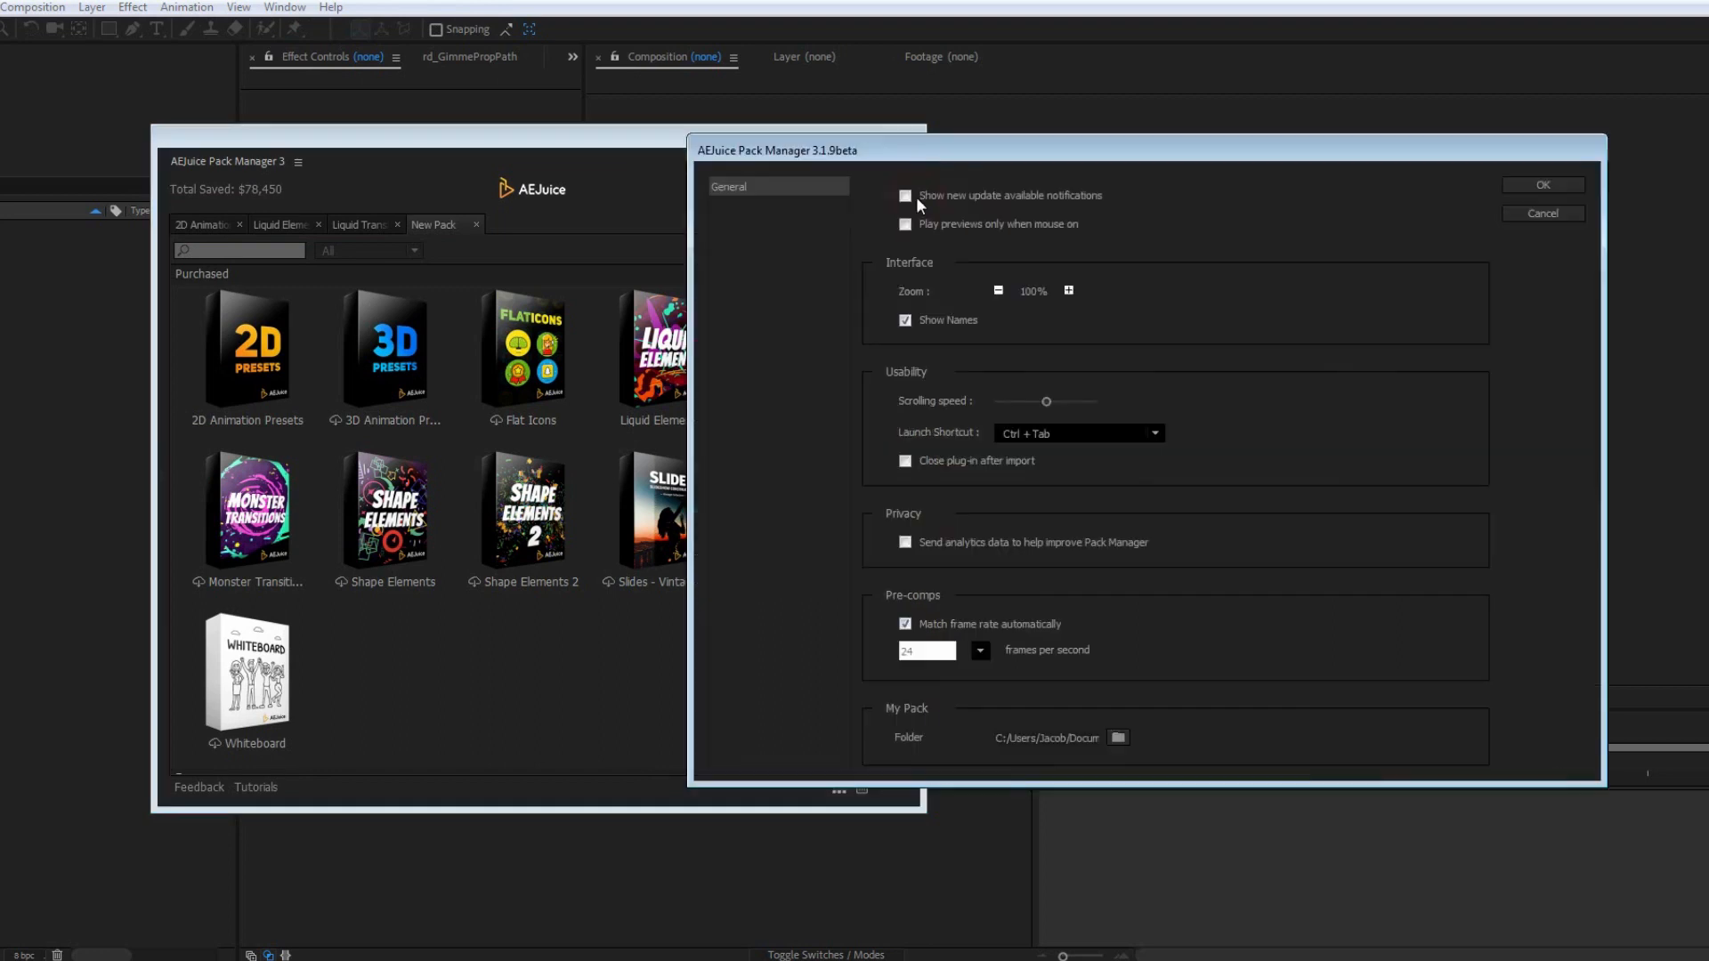
pyautogui.click(1078, 434)
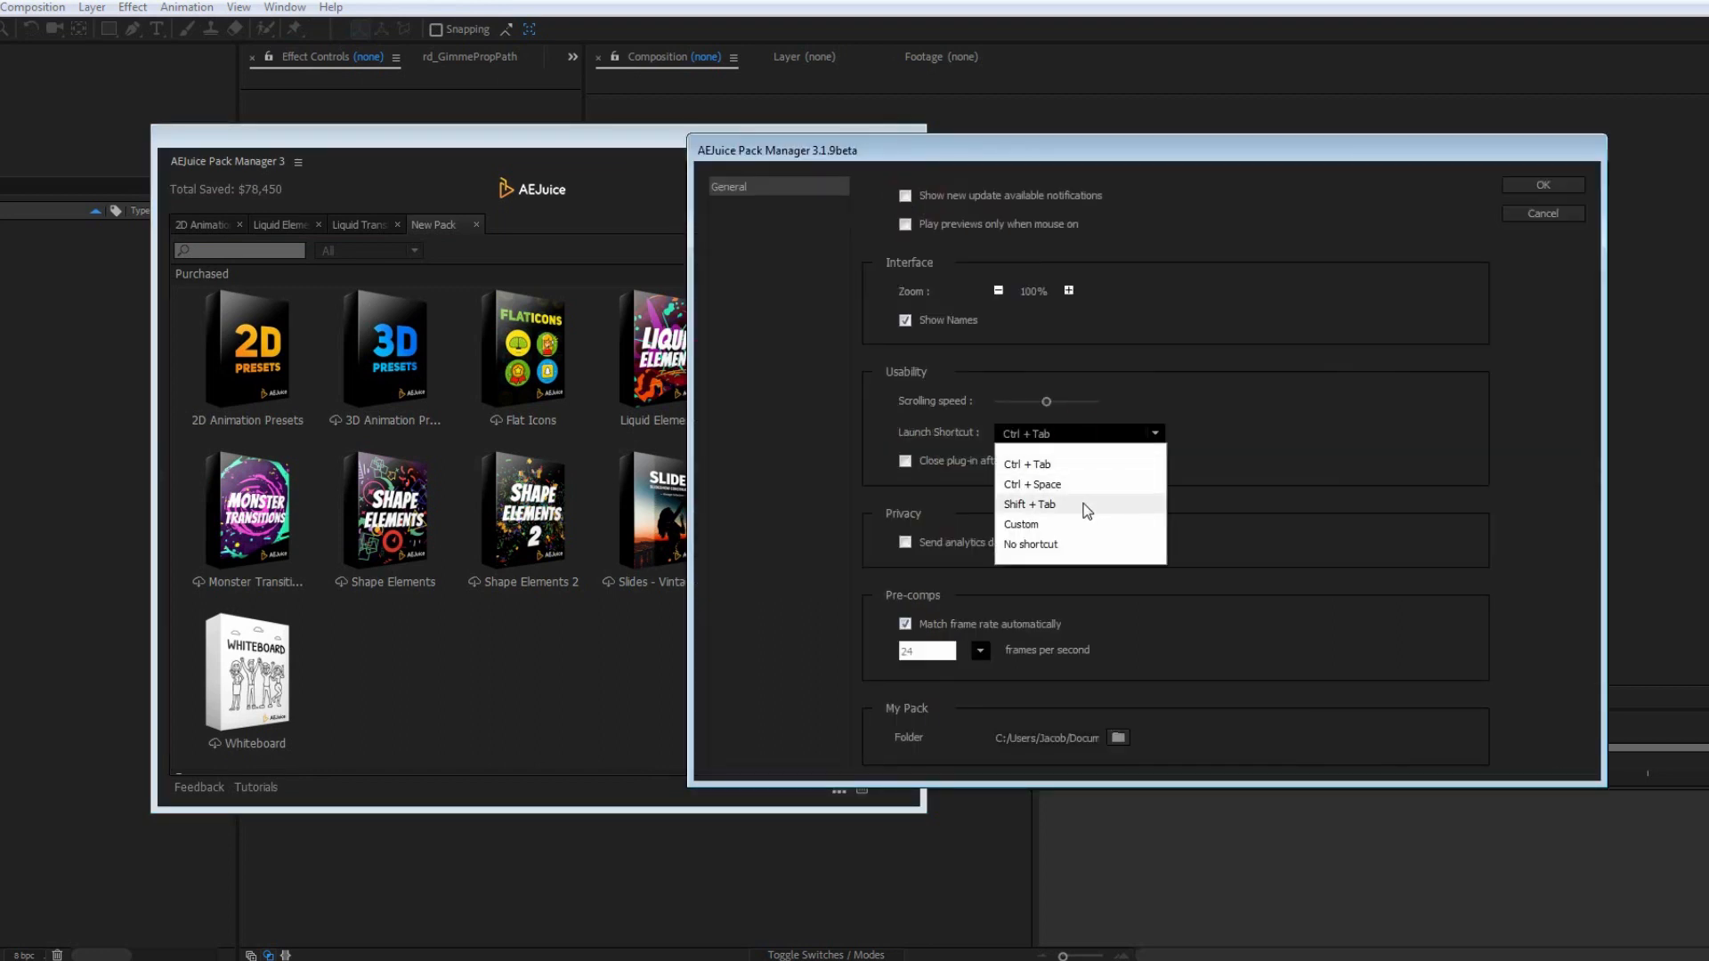
pyautogui.click(1076, 464)
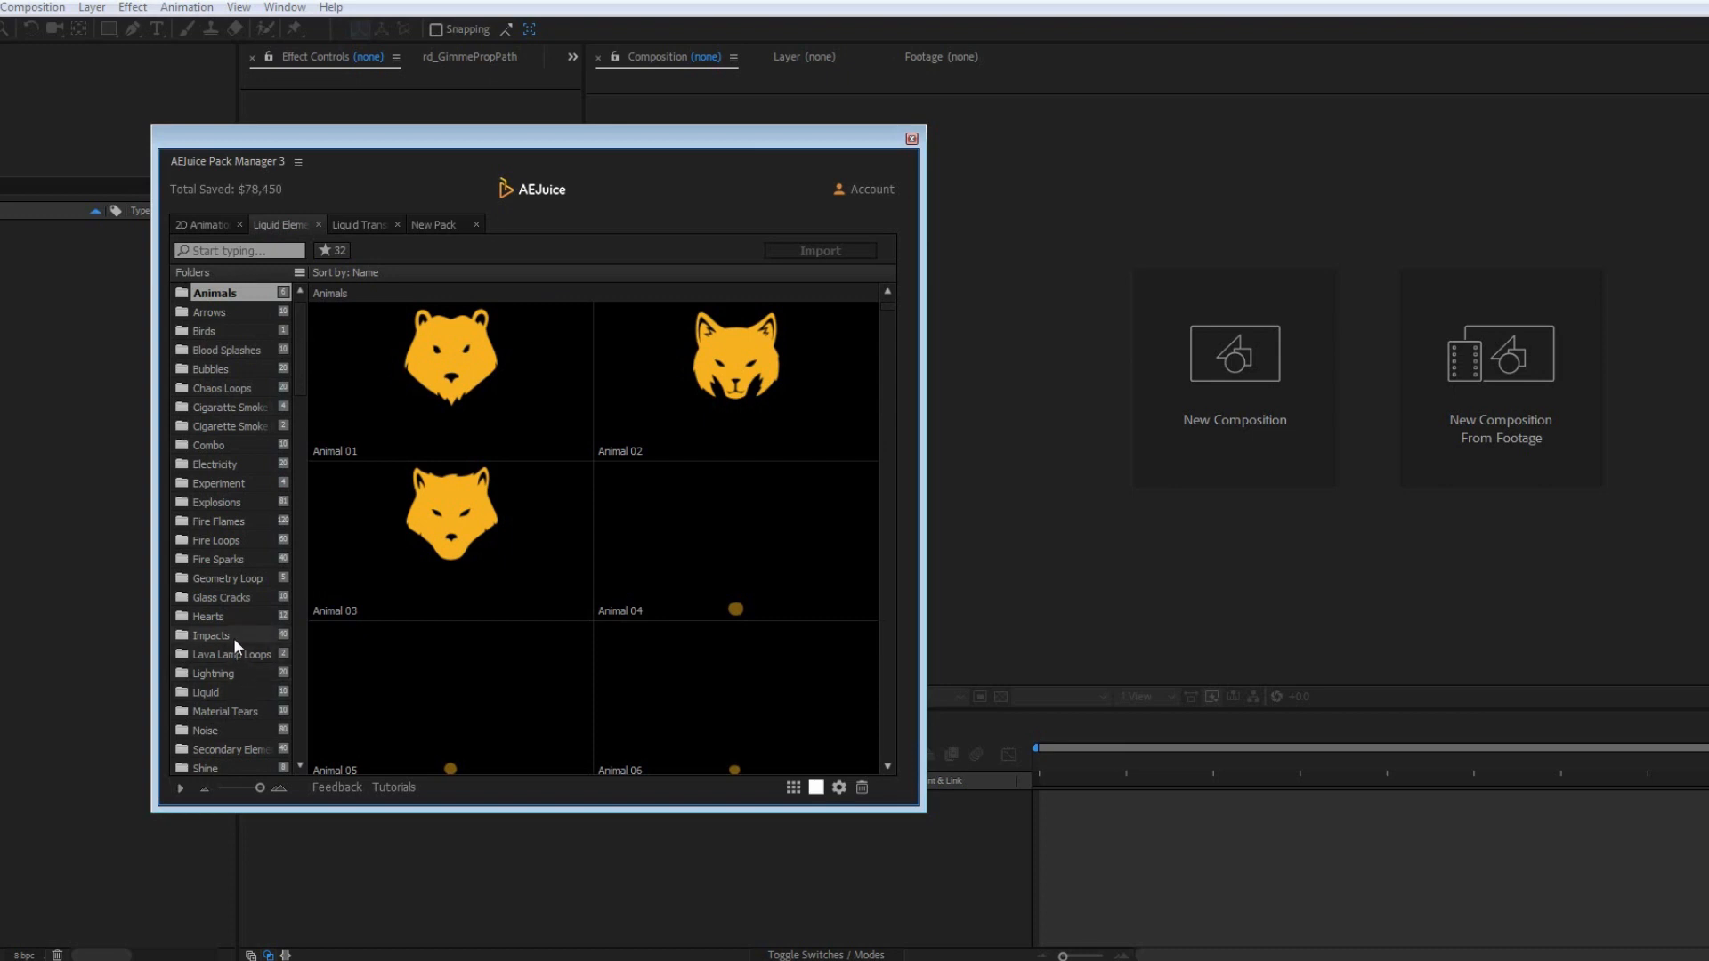
# Step: Import Bubble 01 from the Bubbles folder of Liquid Elements and scrub through its animation on the timeline
pyautogui.click(226, 366)
pyautogui.click(470, 408)
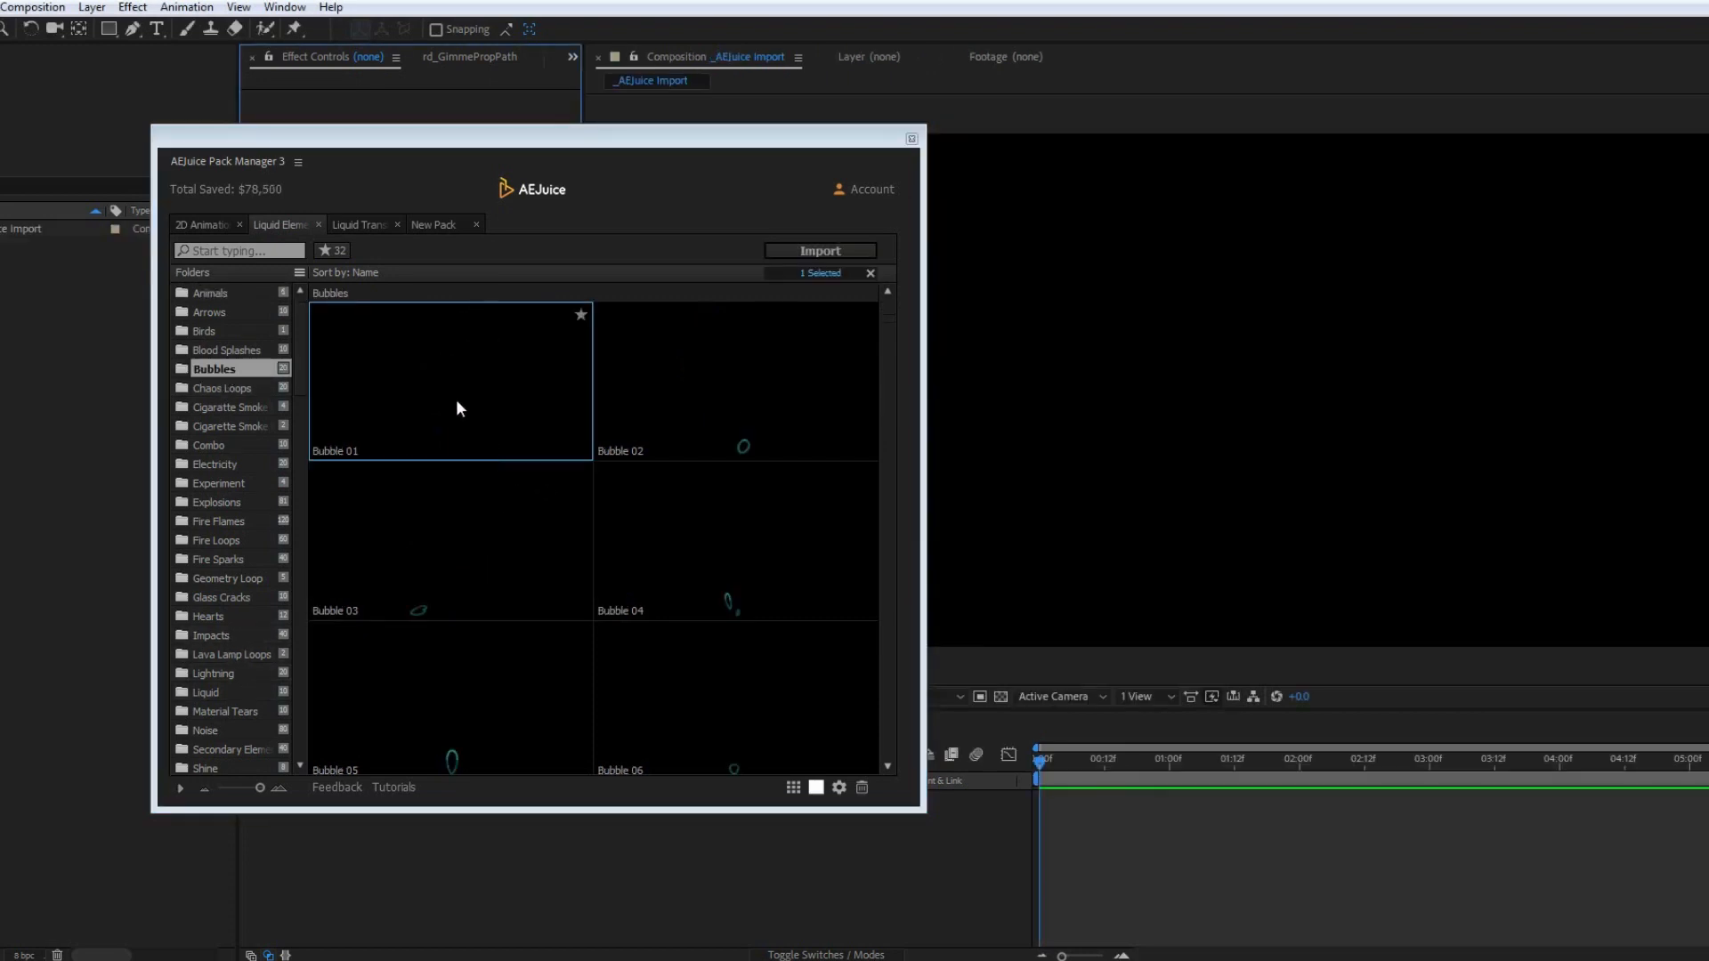
pyautogui.doubleClick(459, 408)
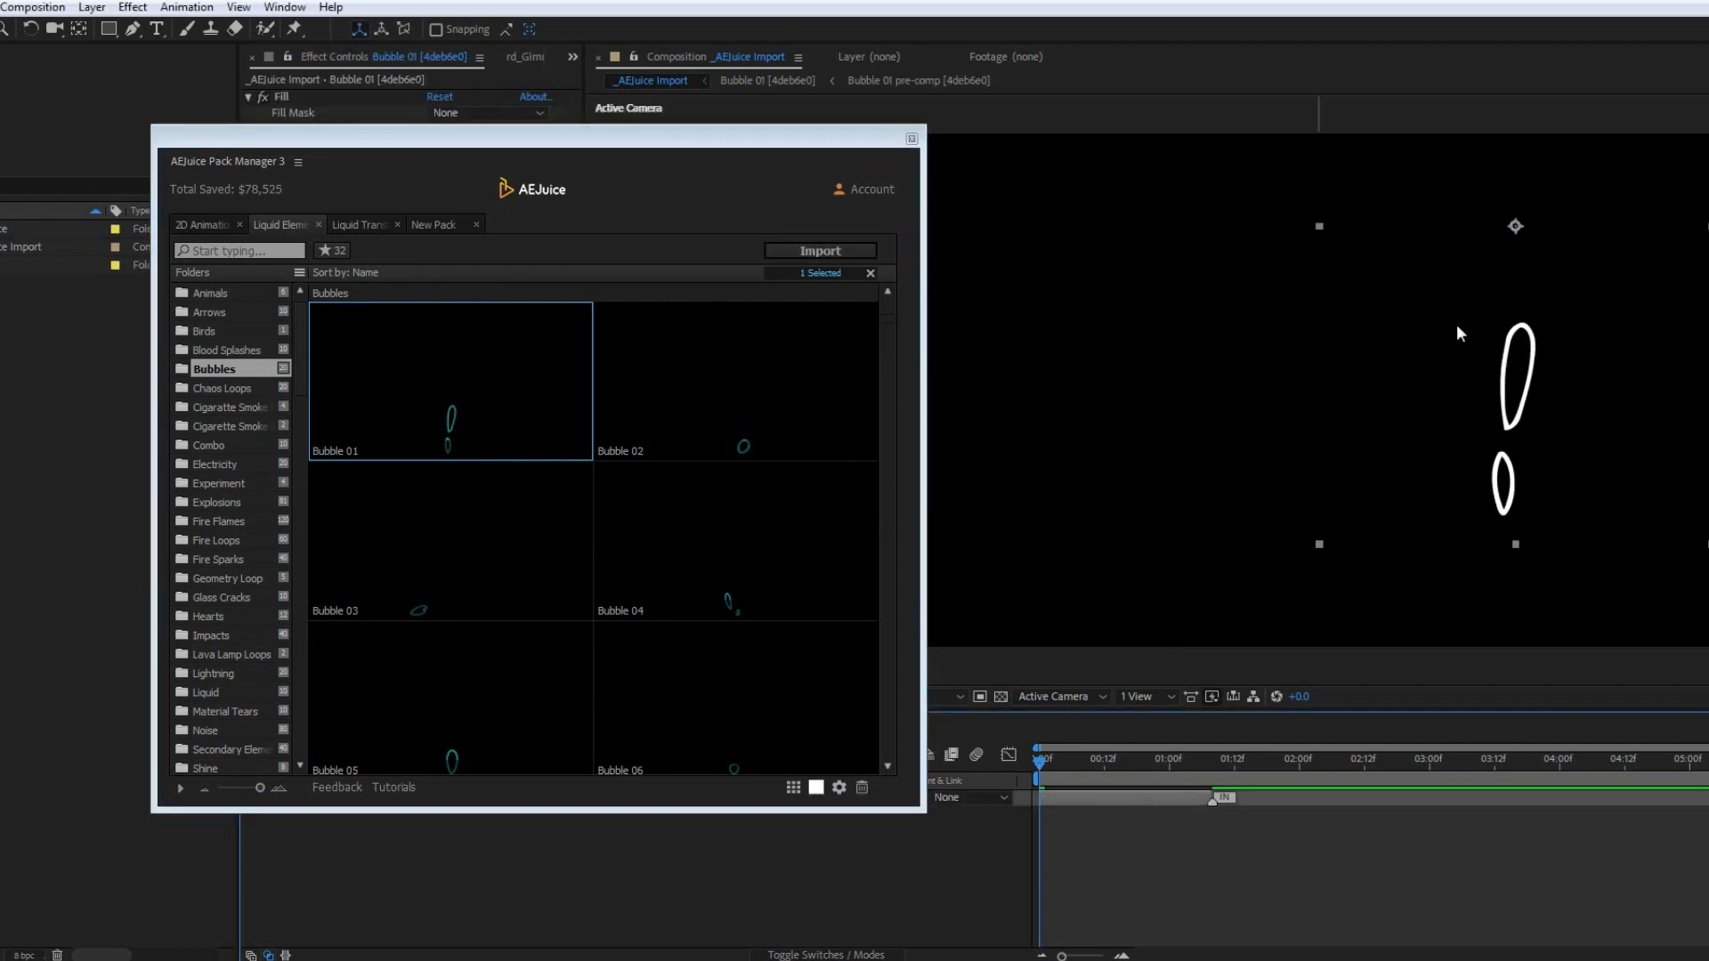
pyautogui.moveTo(1044, 767); pyautogui.dragTo(1161, 775)
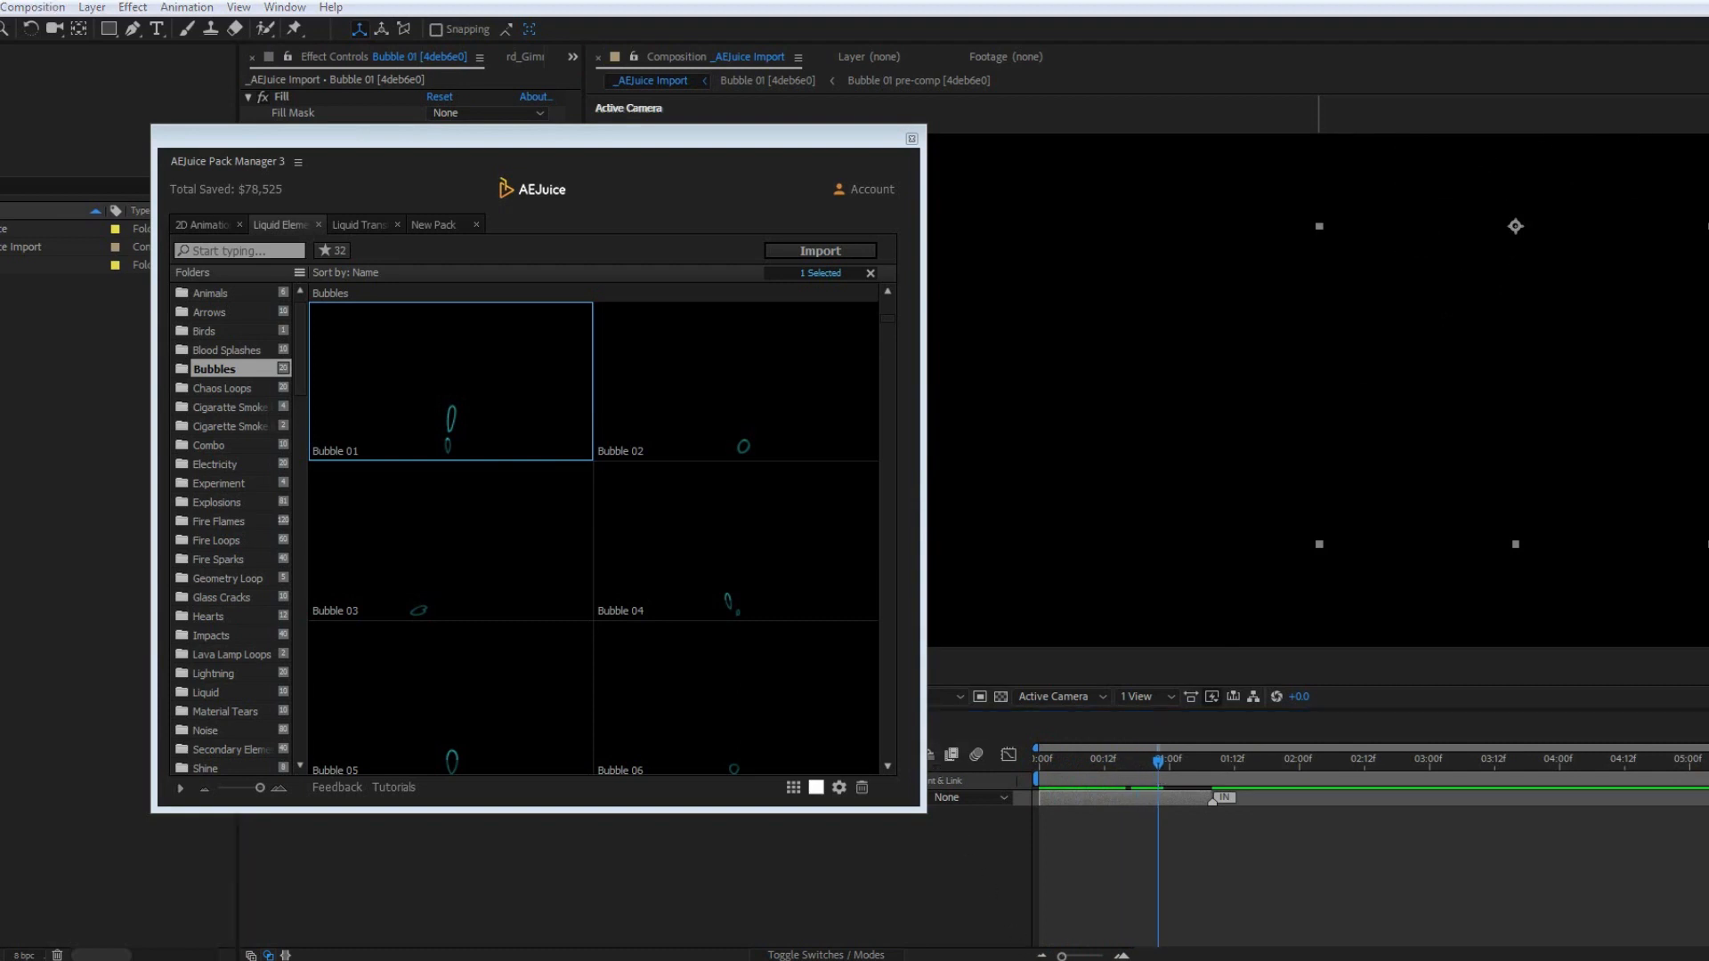
# Step: Place Basic Transition 01 from the Liquid Transitions pack in the composition and scrub through it on the timeline
pyautogui.click(359, 225)
pyautogui.moveTo(437, 397); pyautogui.dragTo(1575, 174)
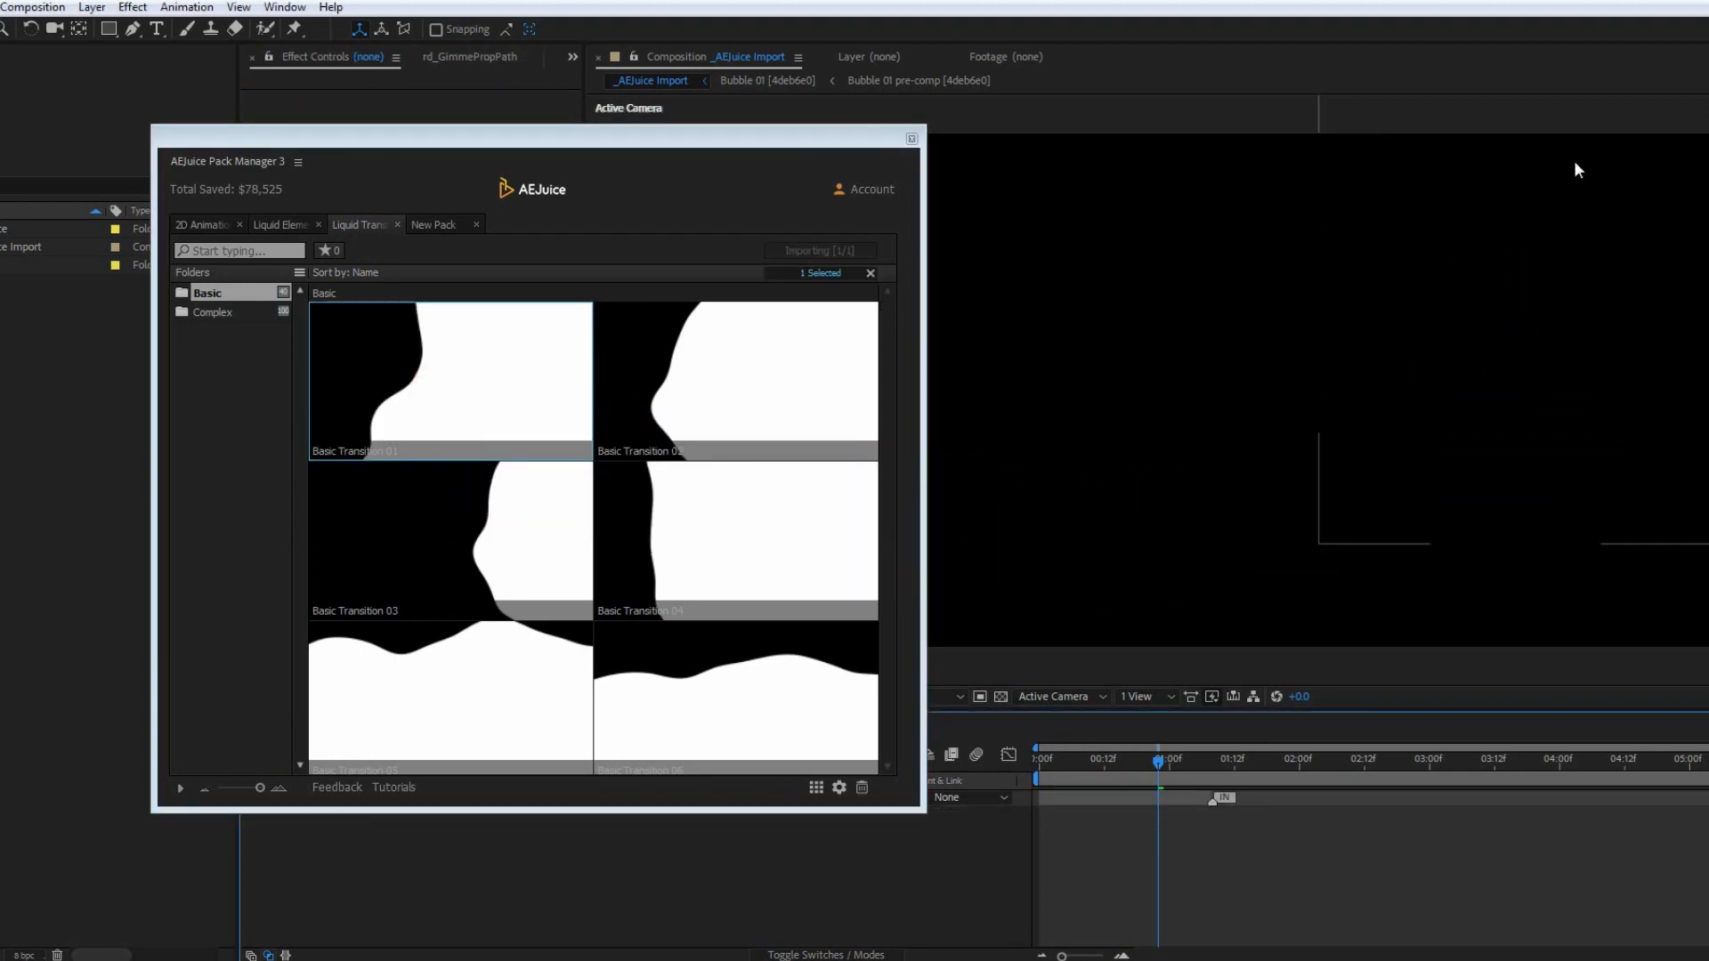
pyautogui.moveTo(1159, 757); pyautogui.dragTo(1264, 781)
pyautogui.moveTo(1230, 774); pyautogui.dragTo(1175, 770)
# Step: Select Noise 02 through Noise 05 in the Noise folder of Liquid Elements and place them together in the composition
pyautogui.click(271, 226)
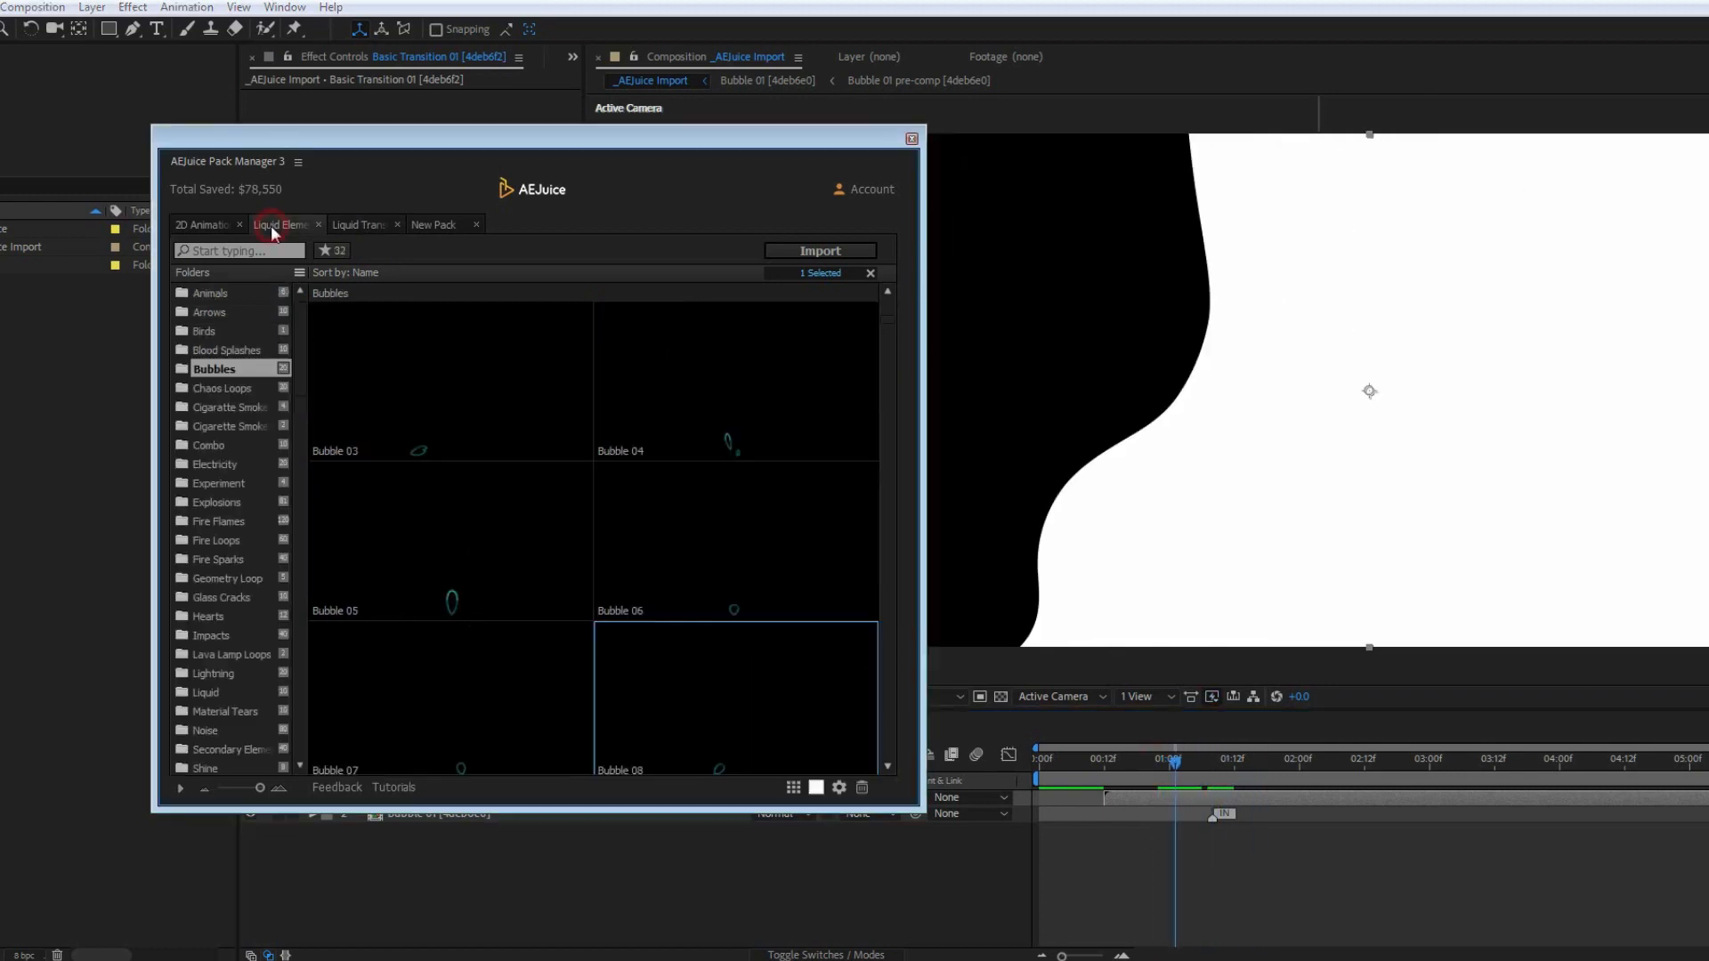
pyautogui.click(205, 728)
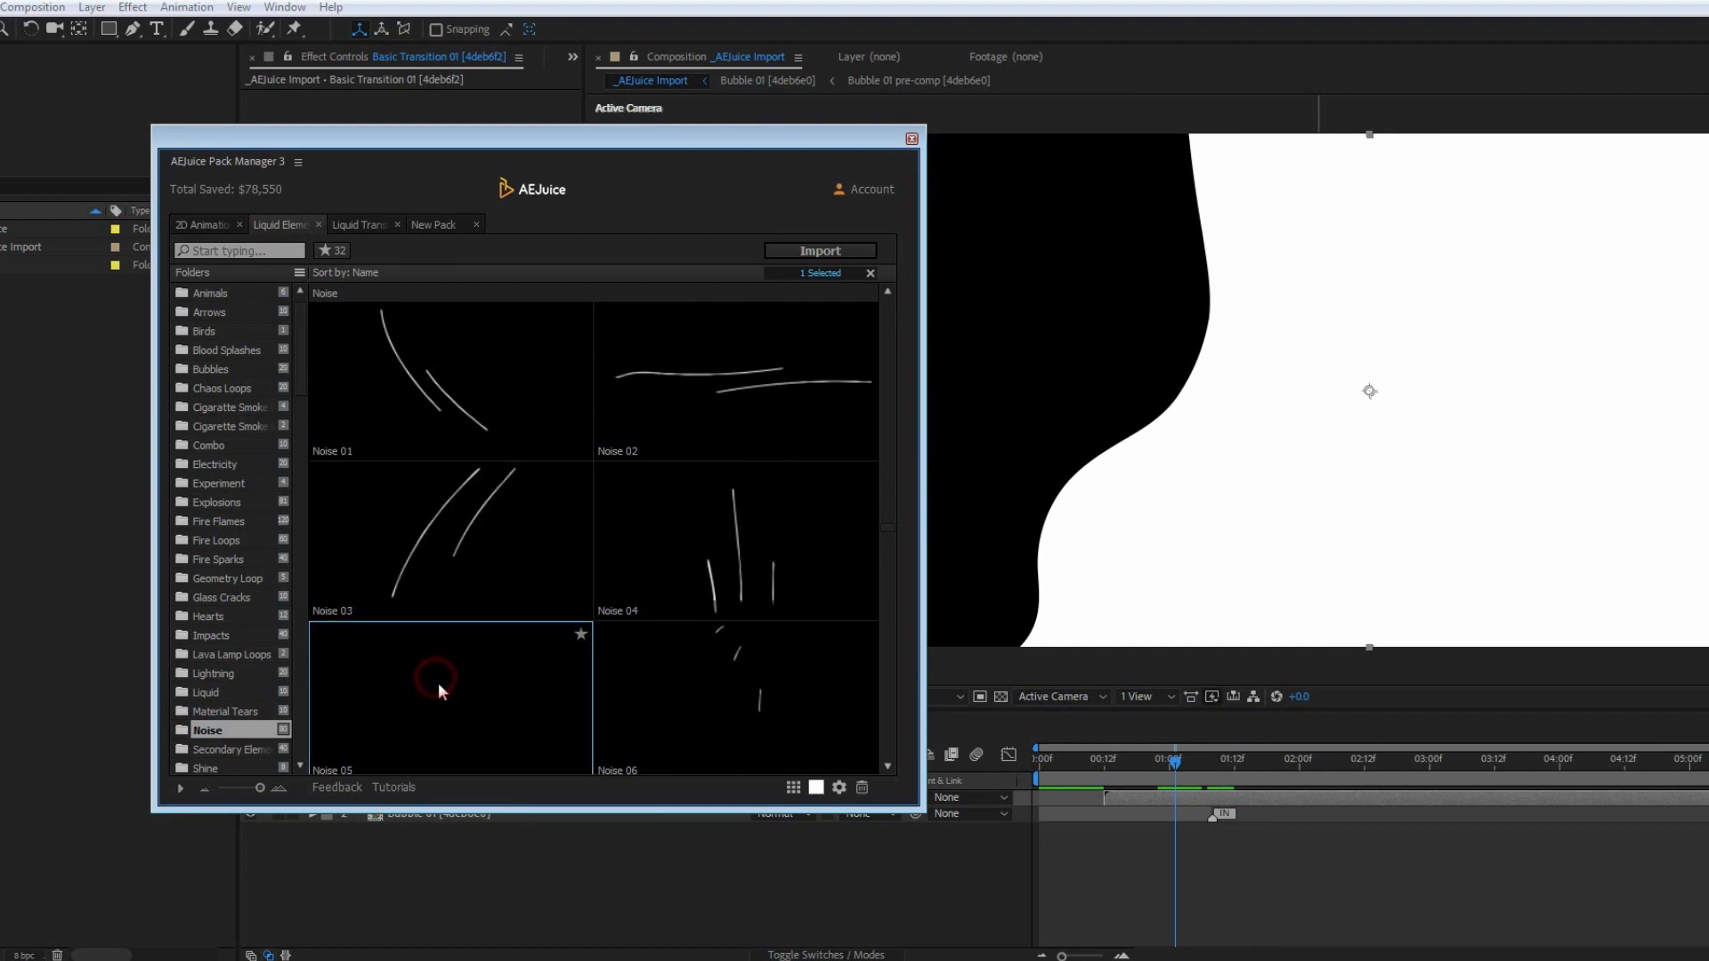
pyautogui.keyDown('shift'); pyautogui.click(692, 413); pyautogui.keyUp('shift')
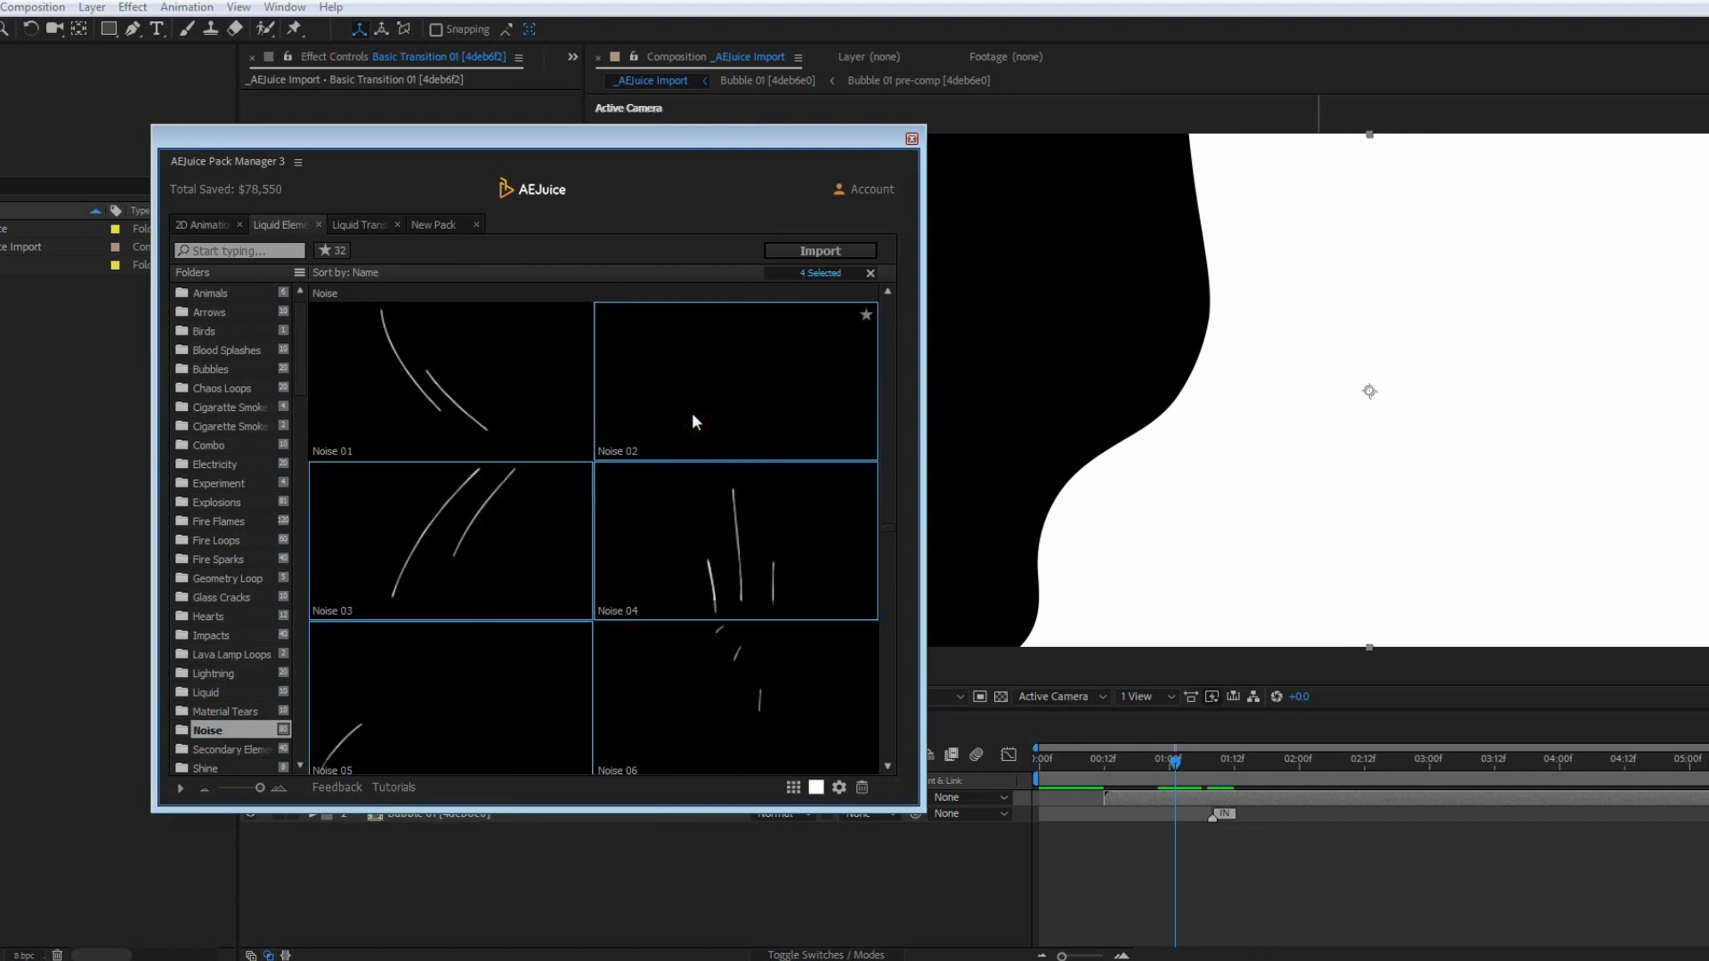
pyautogui.moveTo(764, 347); pyautogui.dragTo(1125, 333)
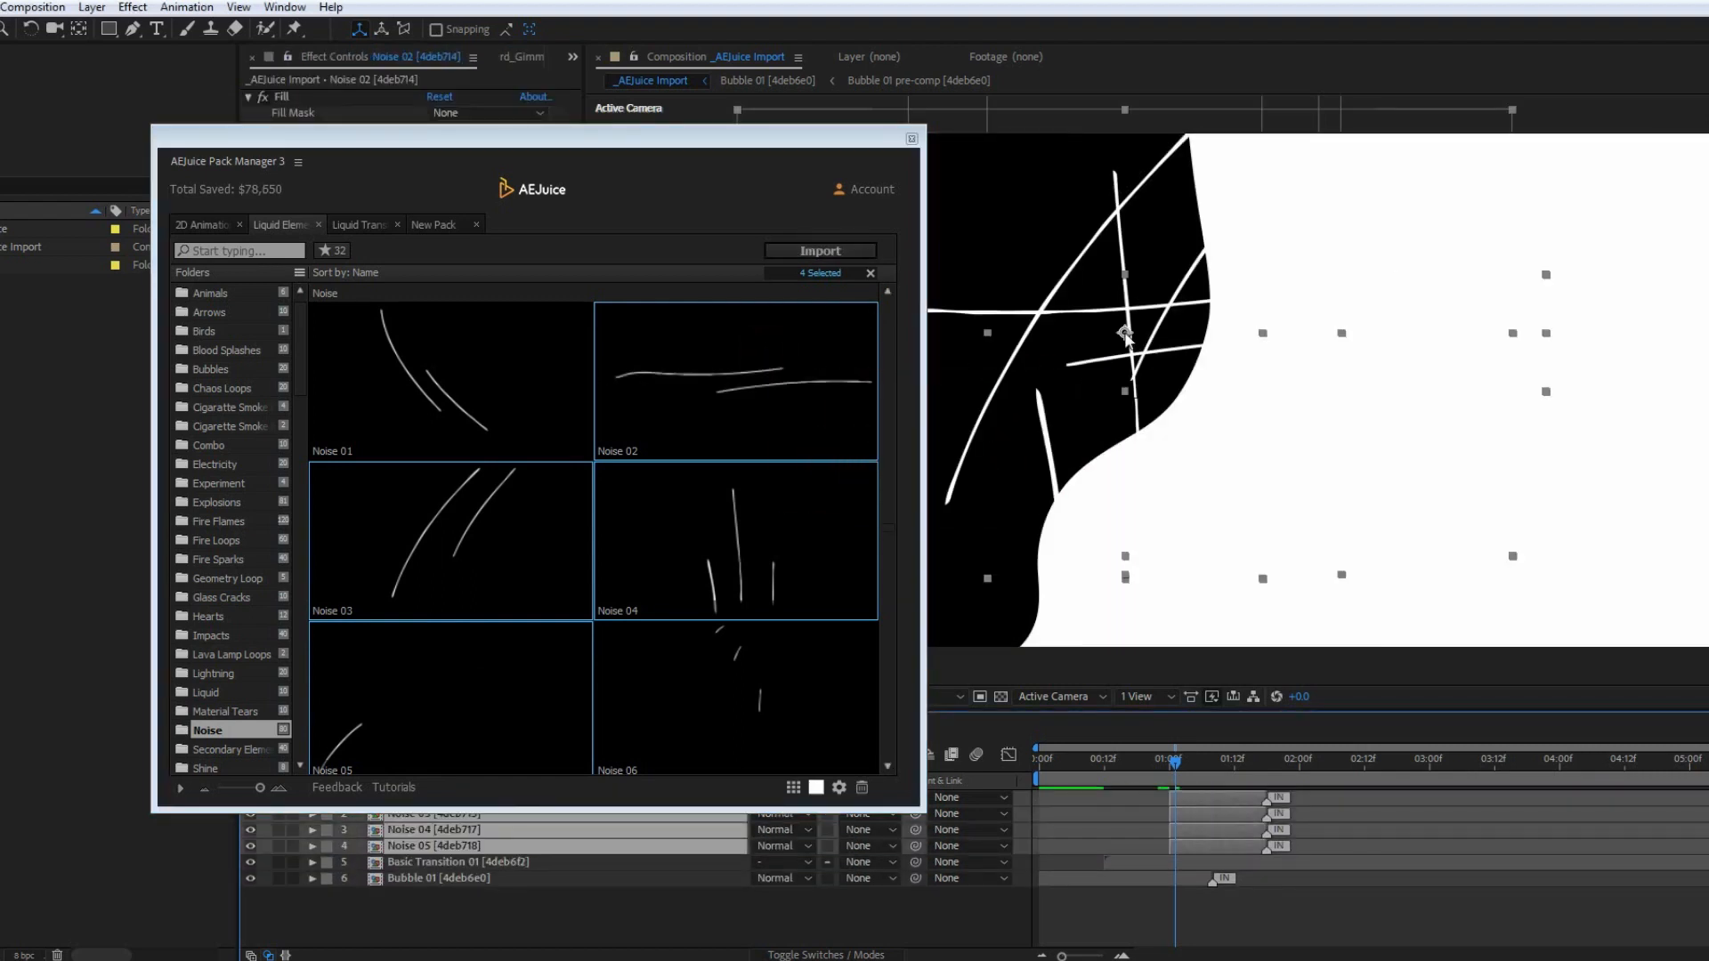
# Step: Enlarge the Pack Manager window, shrink the preview thumbnails, and play all previews at once
pyautogui.moveTo(925, 811); pyautogui.dragTo(1708, 940)
pyautogui.moveTo(260, 918); pyautogui.dragTo(242, 924)
pyautogui.click(181, 916)
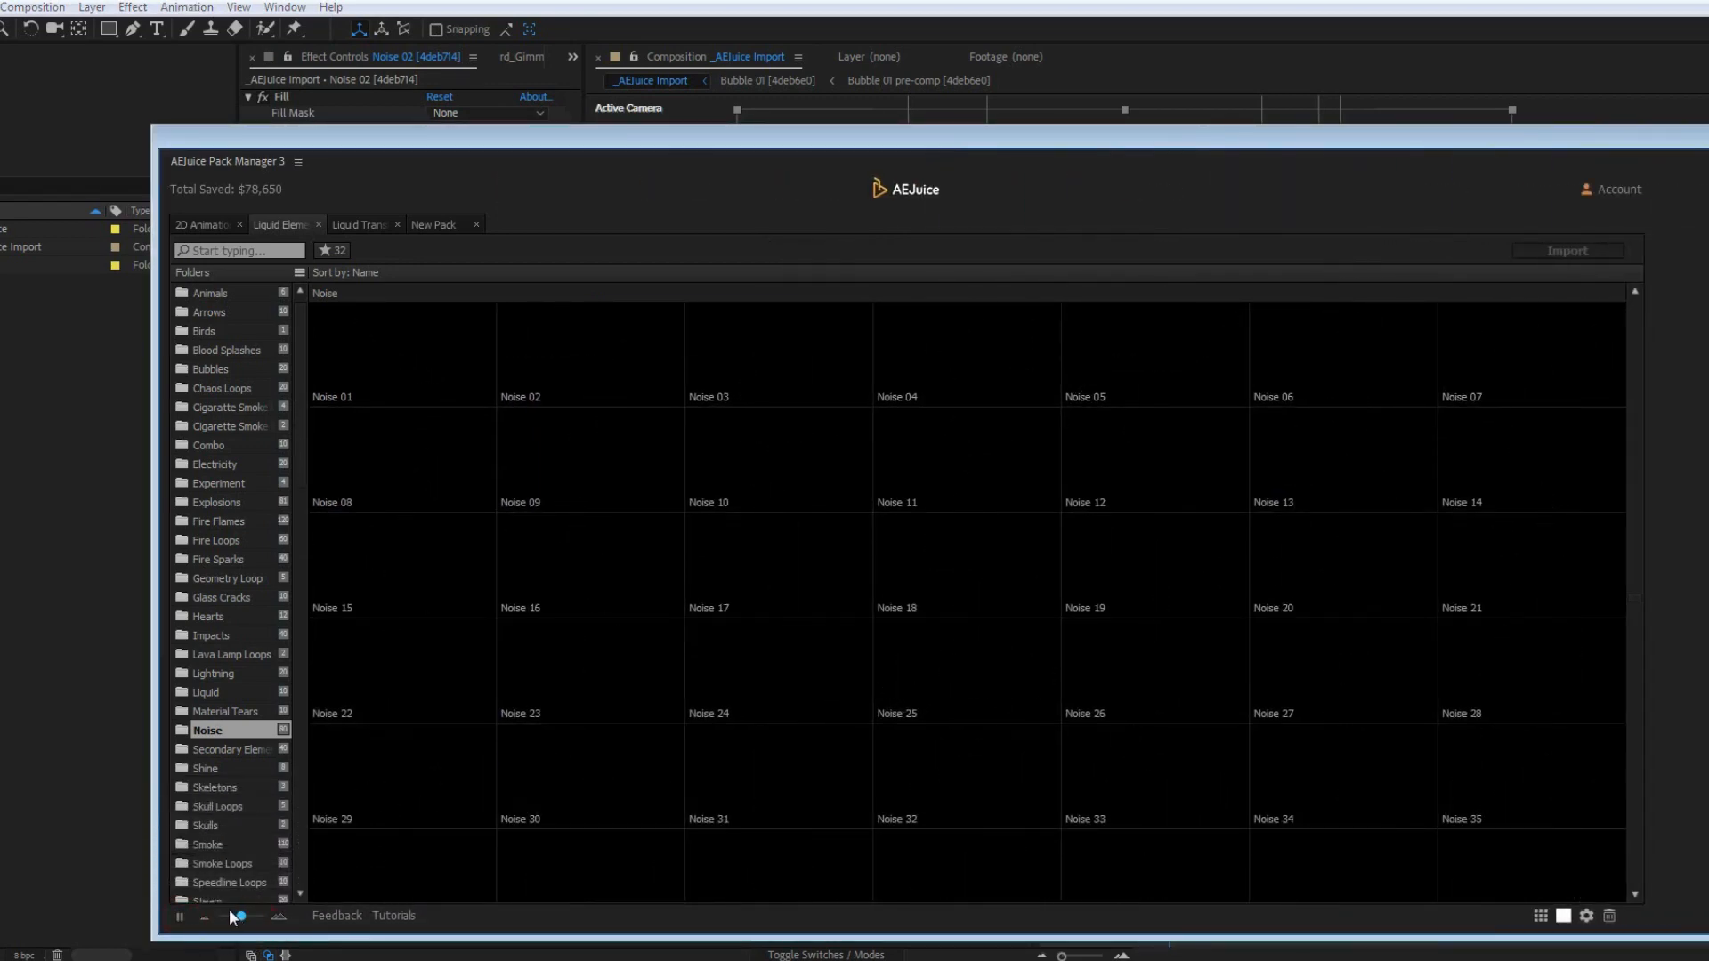
pyautogui.moveTo(241, 917); pyautogui.dragTo(233, 918)
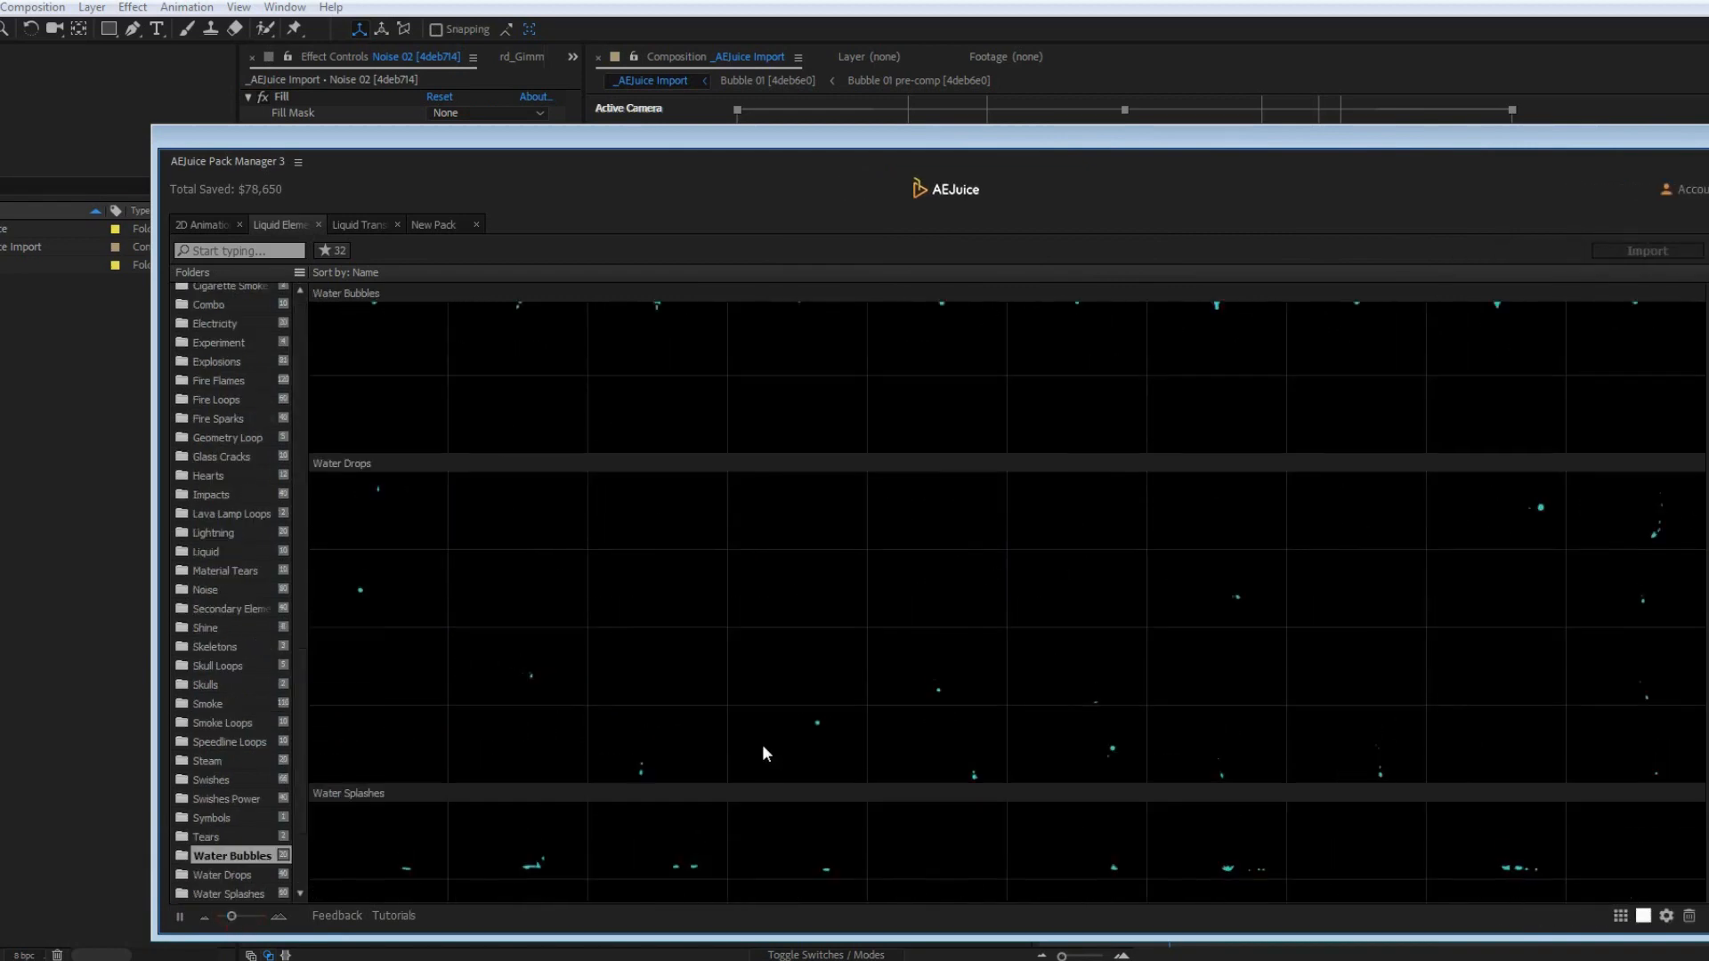
# Step: Browse the Liquid Elements categories from Water Bubbles back to Explosions, and hide and reshow the folder list
pyautogui.scroll(15, 762, 753)
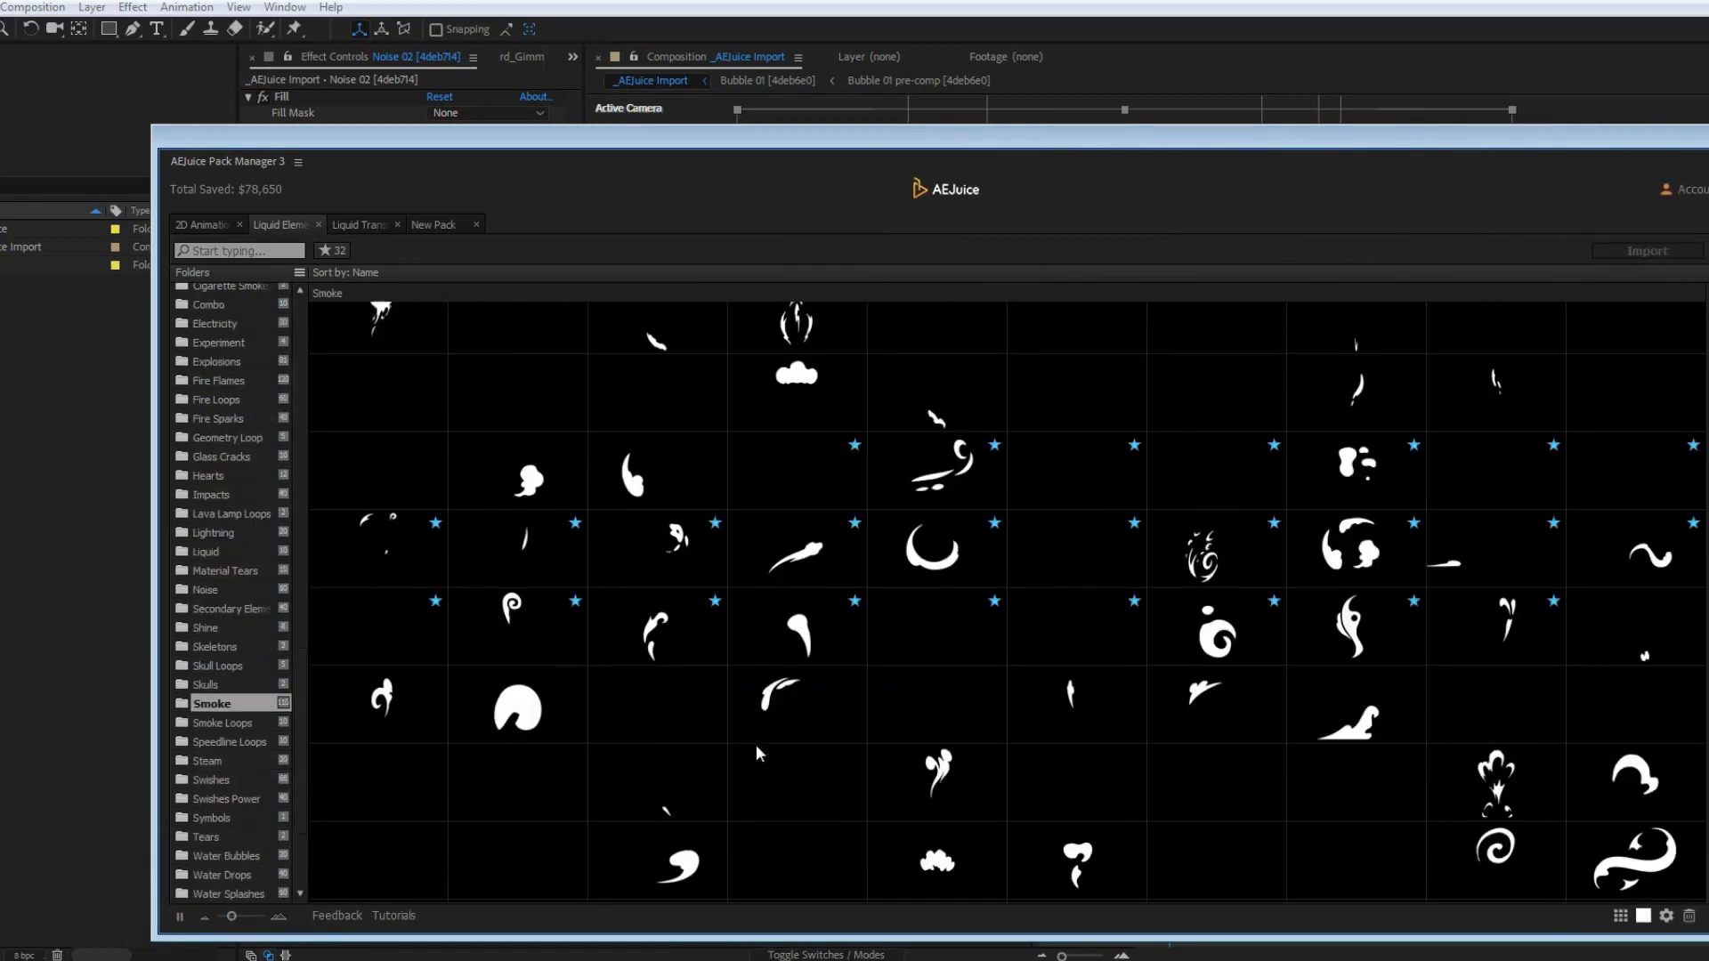
pyautogui.scroll(15, 548, 643)
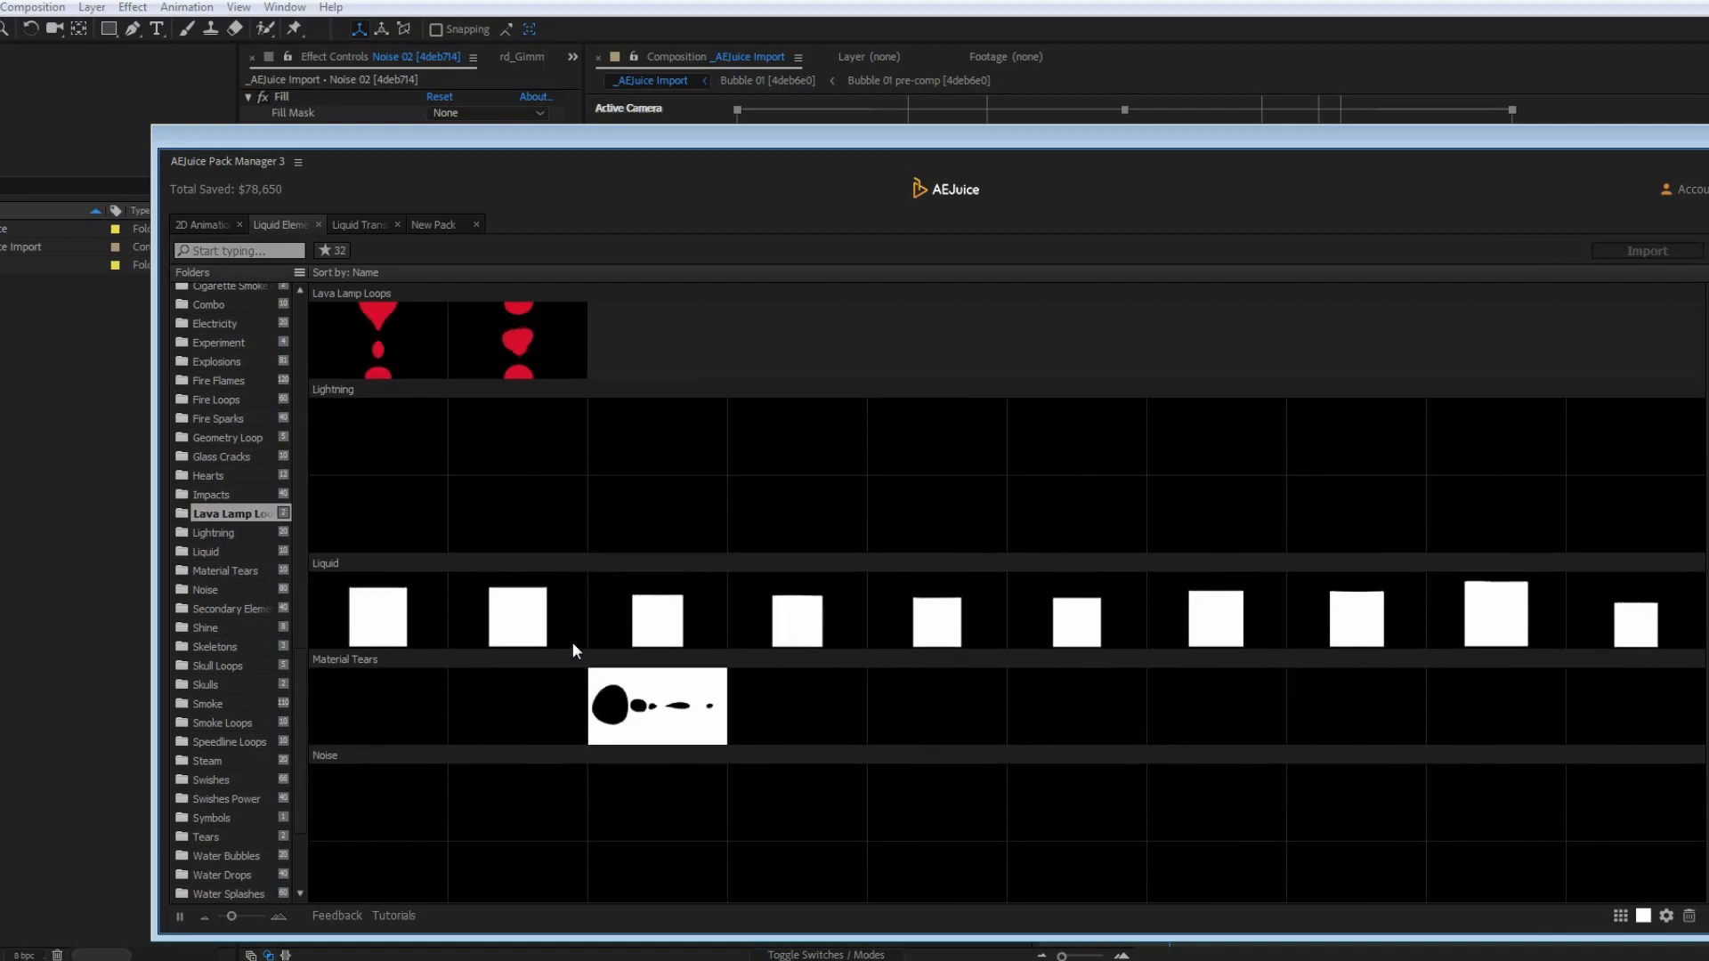
pyautogui.scroll(15, 573, 643)
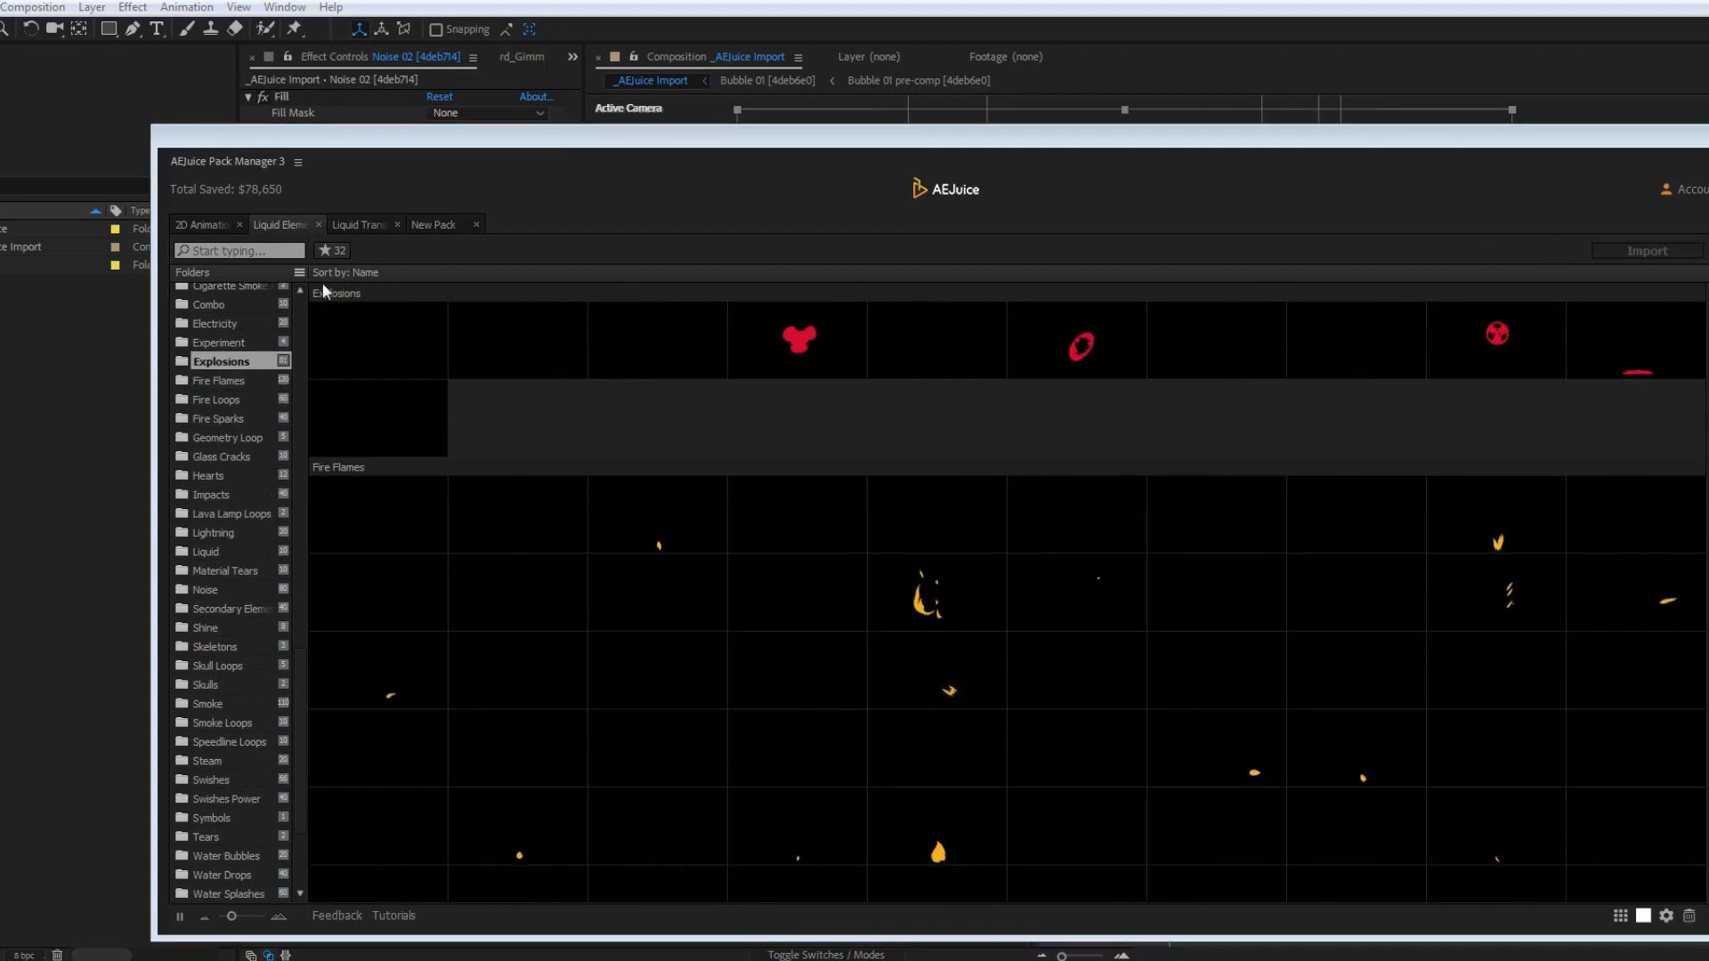
pyautogui.click(299, 270)
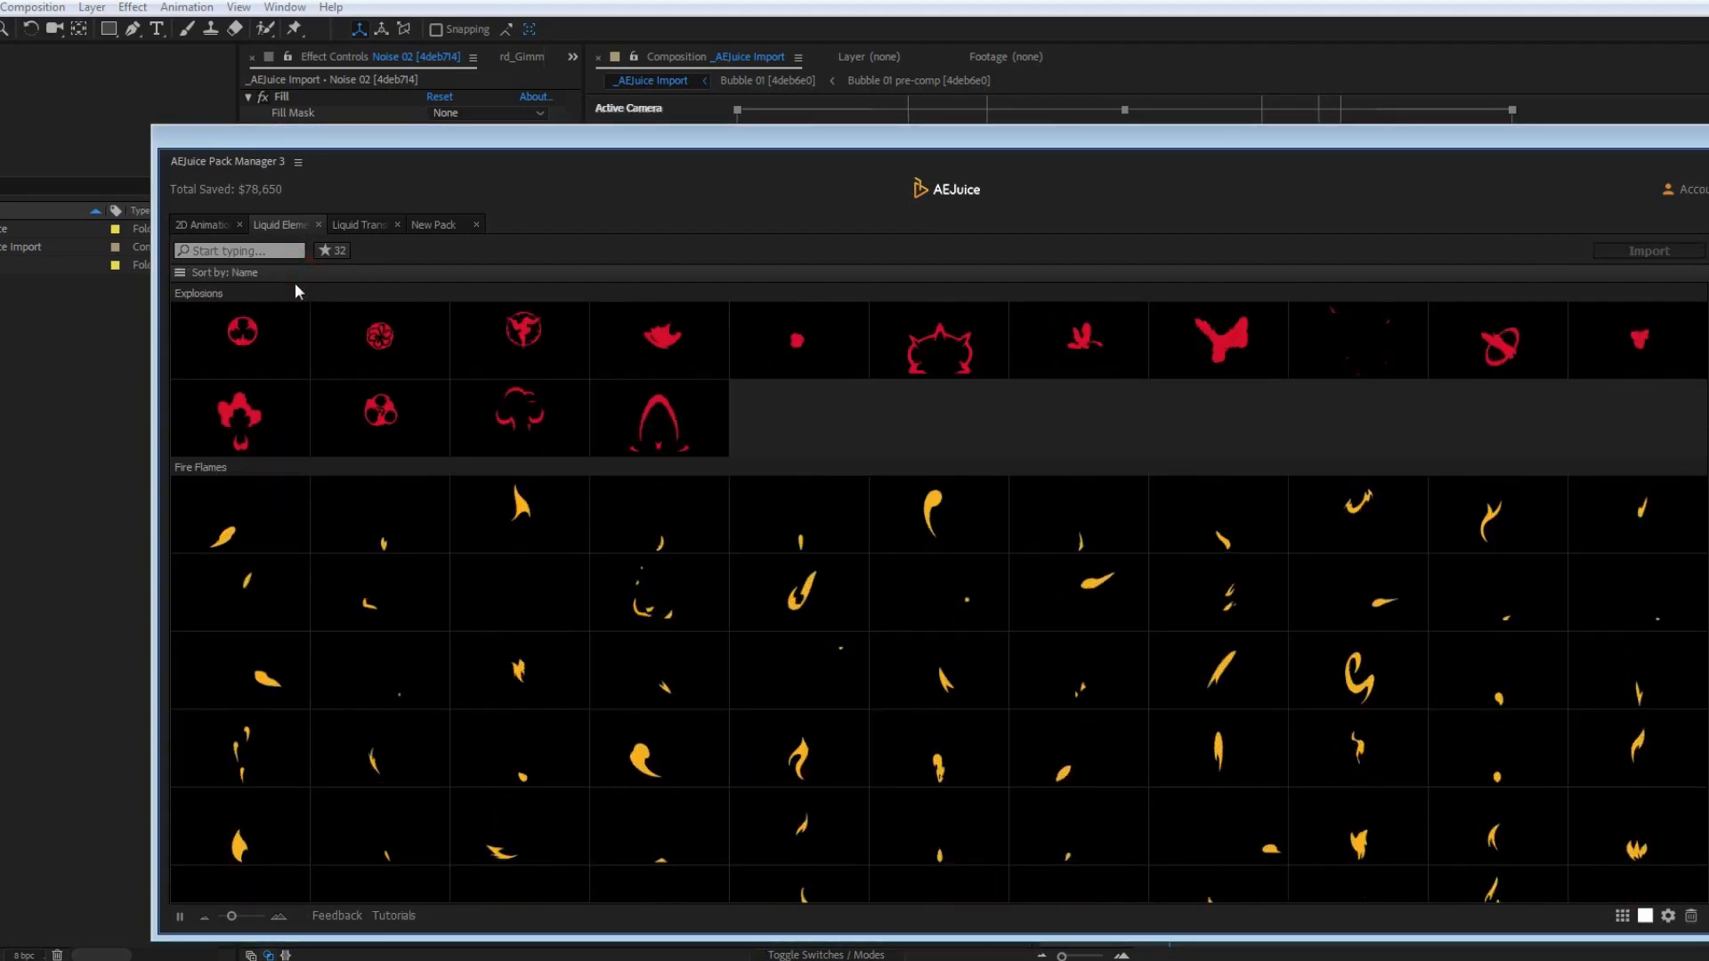
pyautogui.click(179, 273)
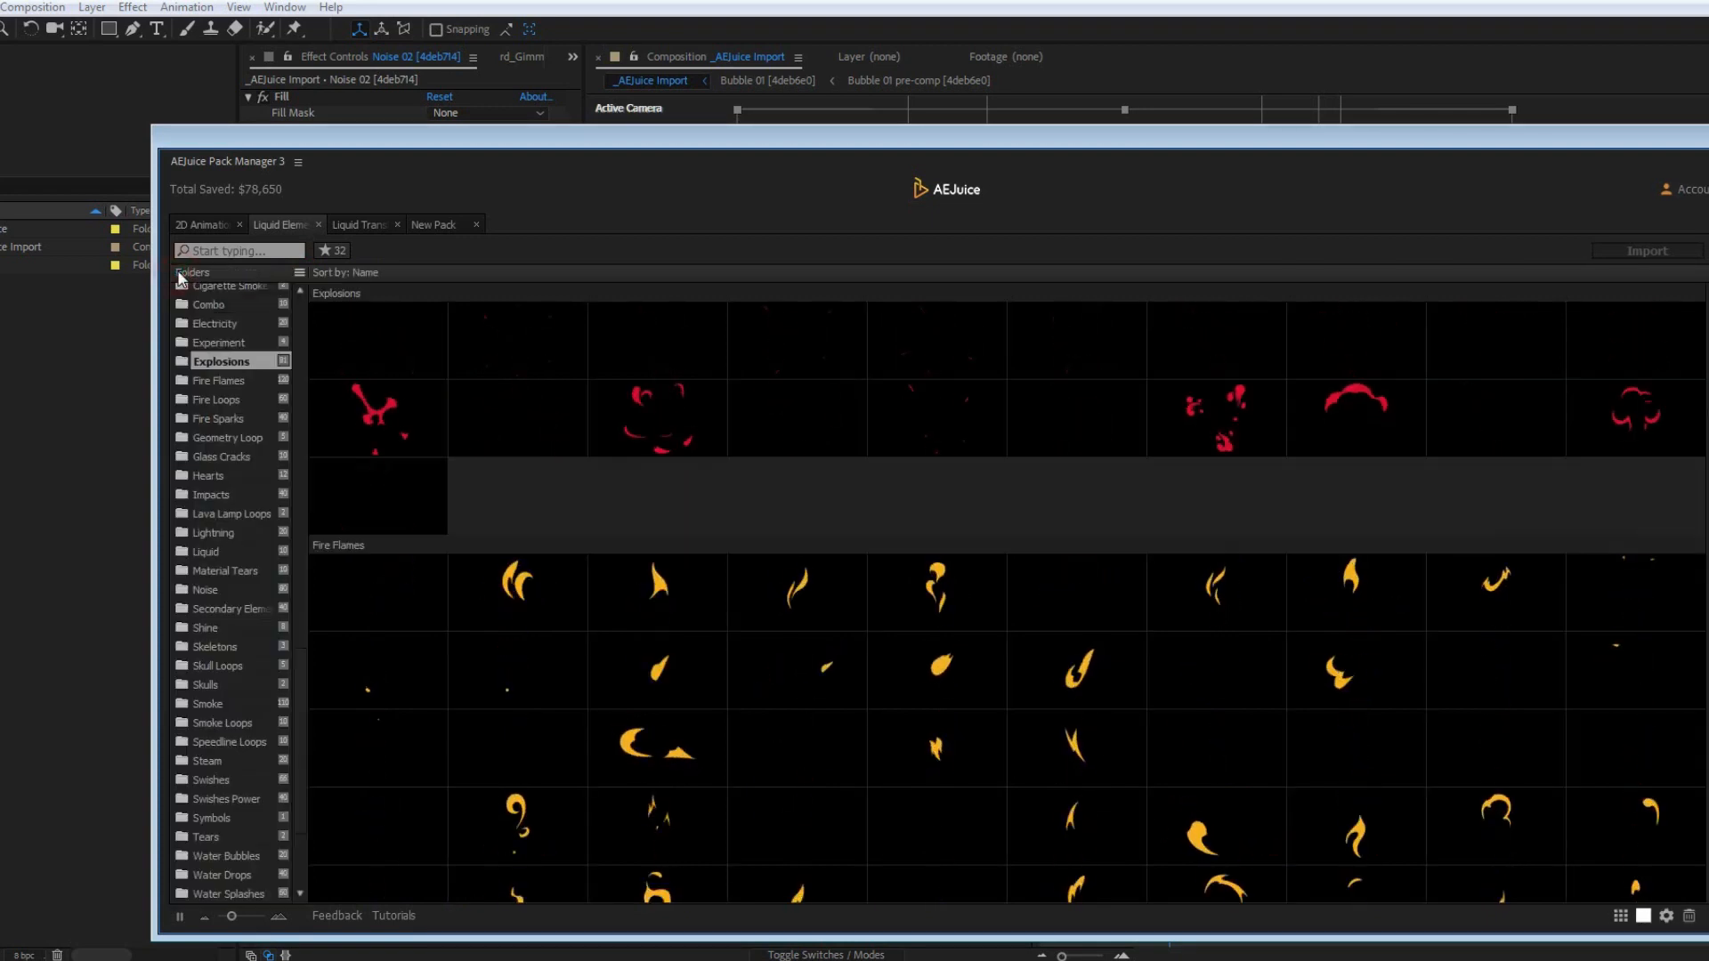
# Step: Mark two elements in the Explosions category as favorites and display the favorites list
pyautogui.click(993, 317)
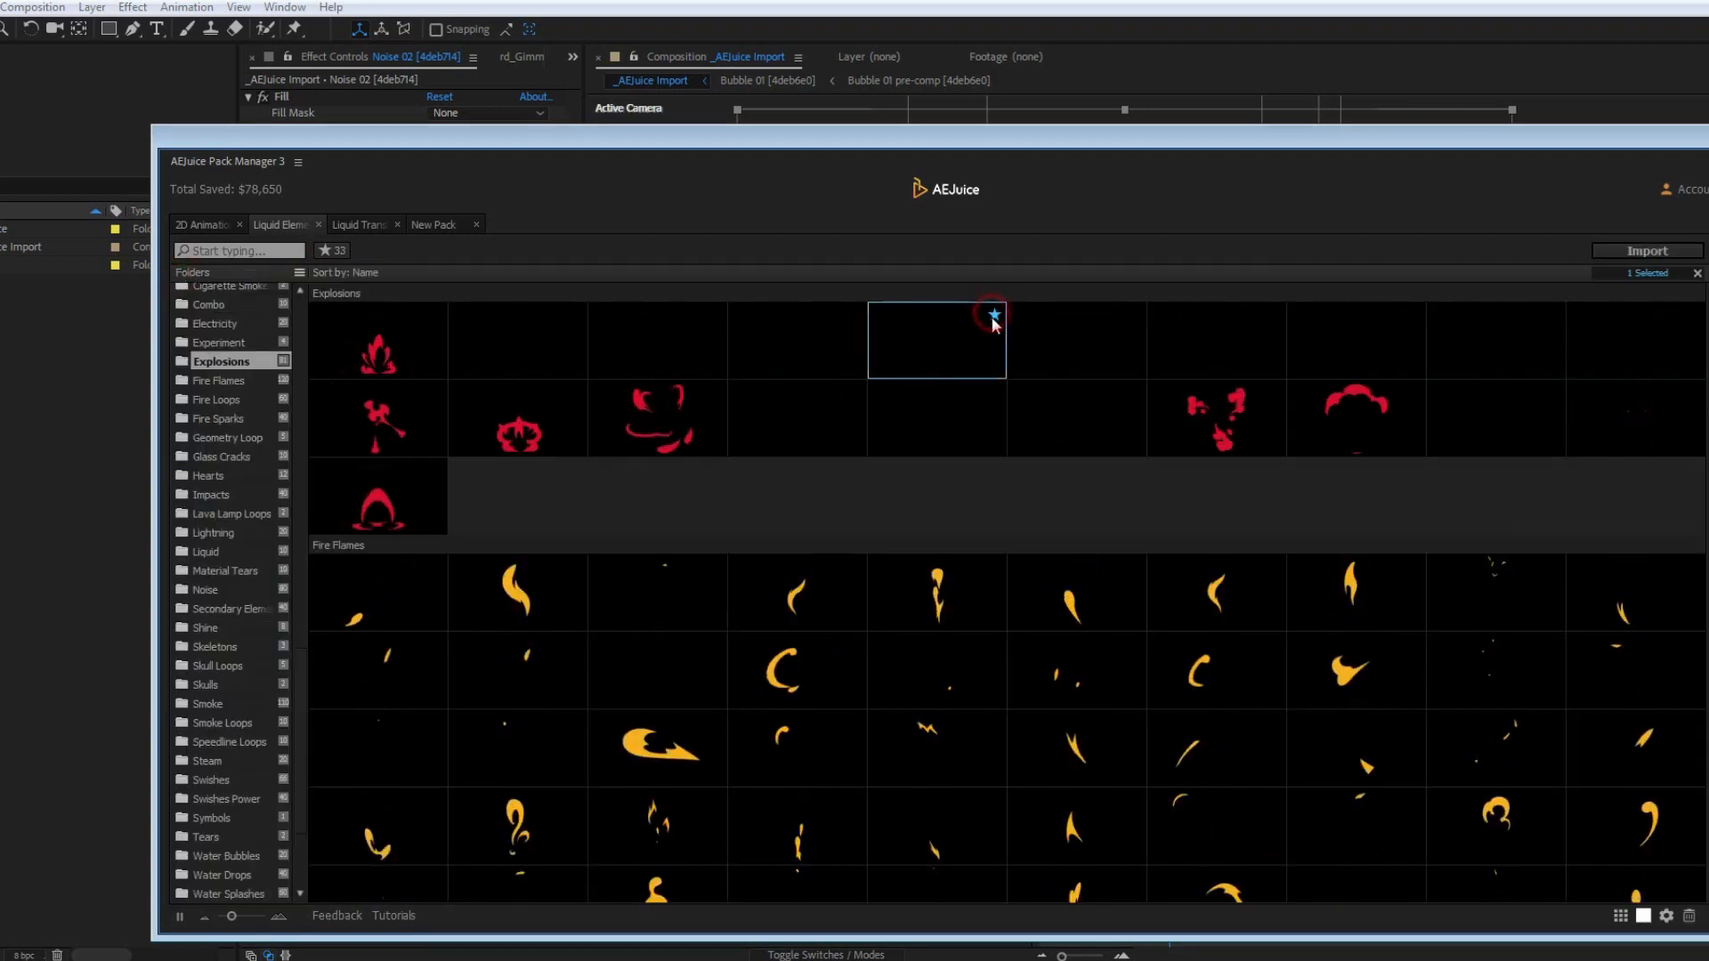
pyautogui.click(1132, 396)
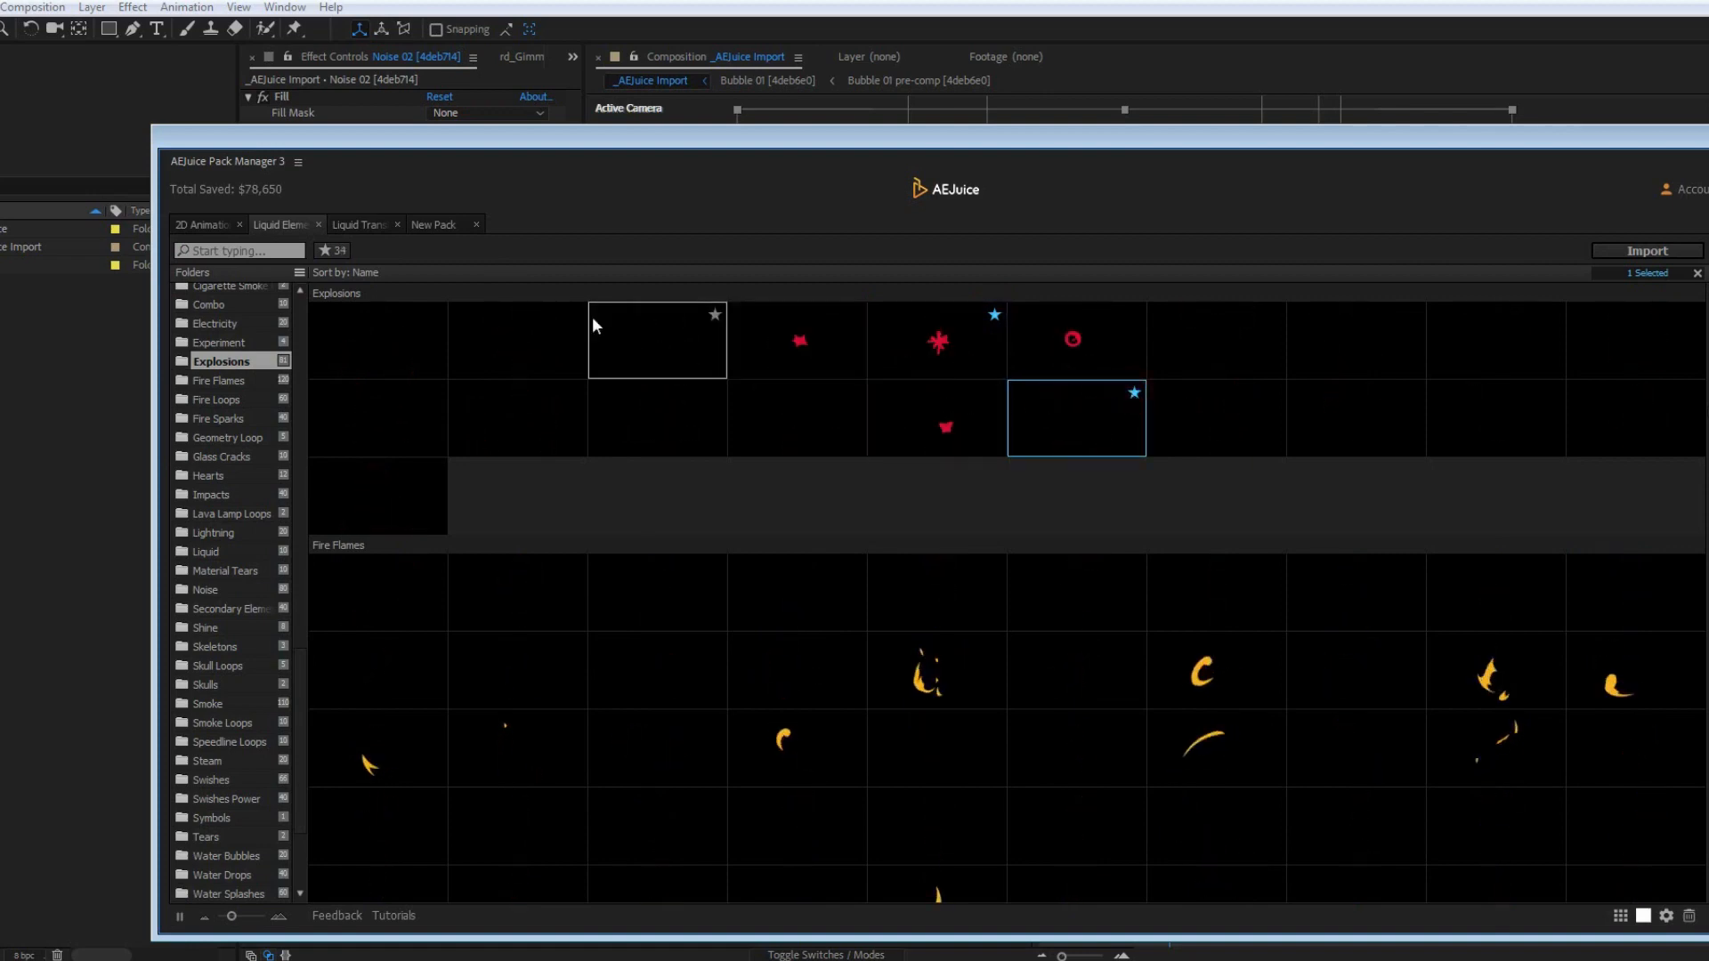
pyautogui.click(339, 253)
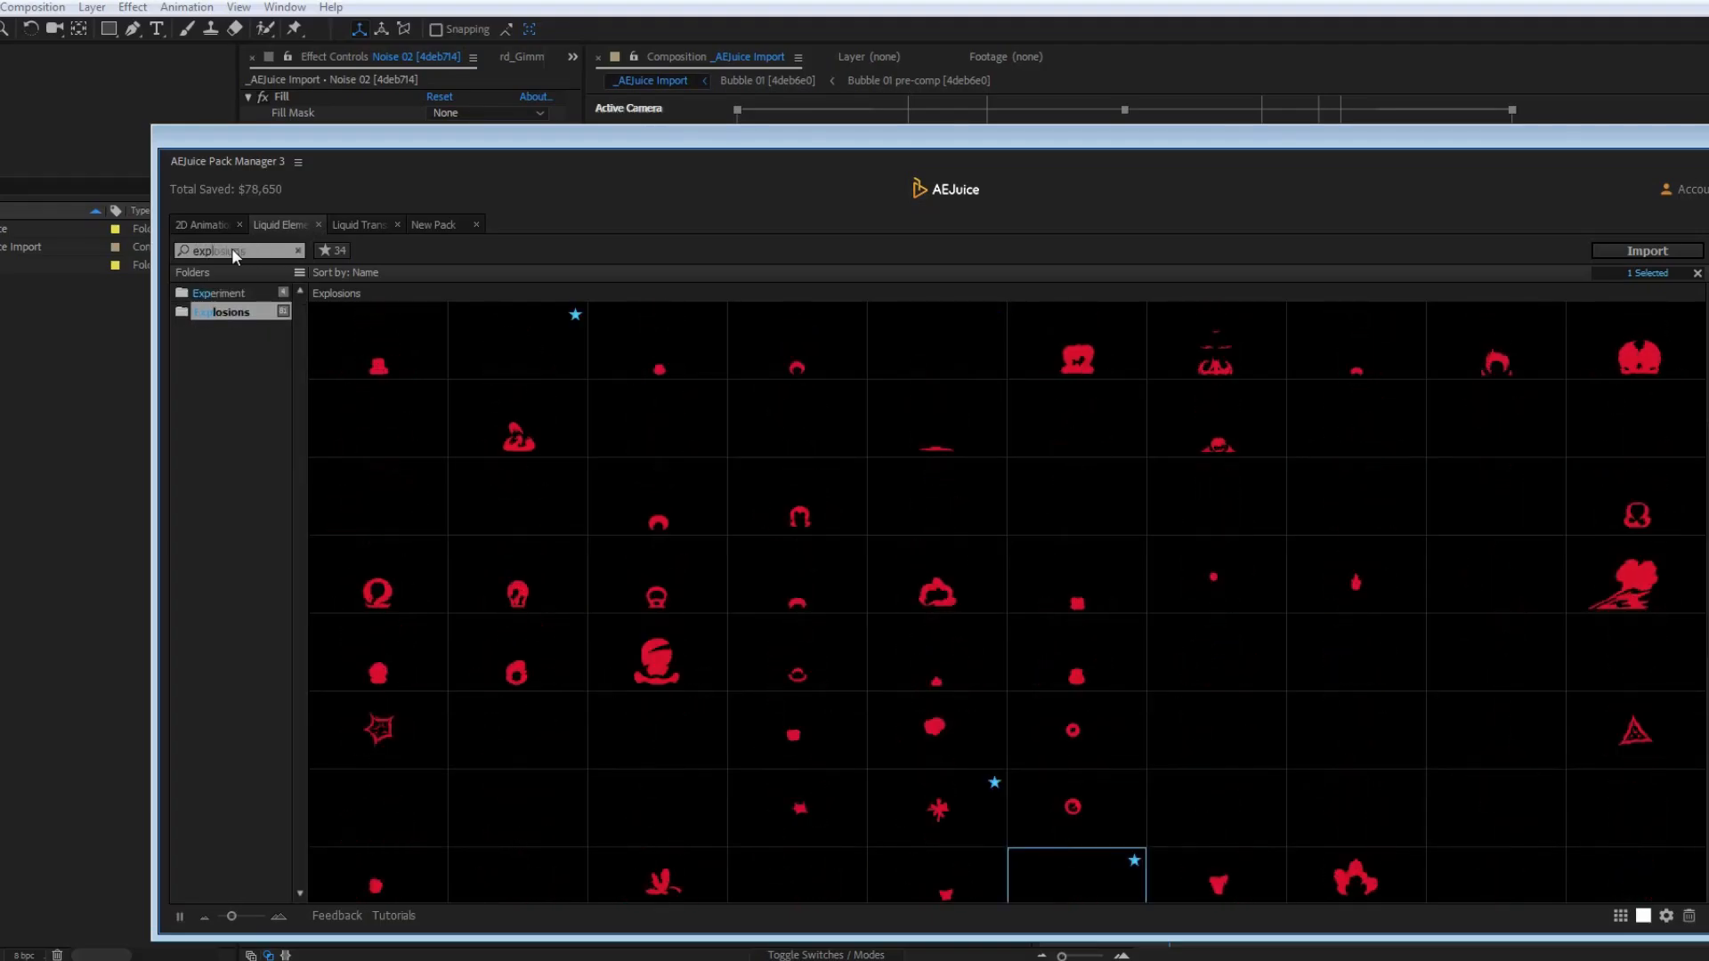
# Step: Replace the search term to look for hearts in the Liquid Elements pack, and clear the search
pyautogui.press('BackSpace')
pyautogui.press('BackSpace')
pyautogui.press('BackSpace')
pyautogui.write('hear')
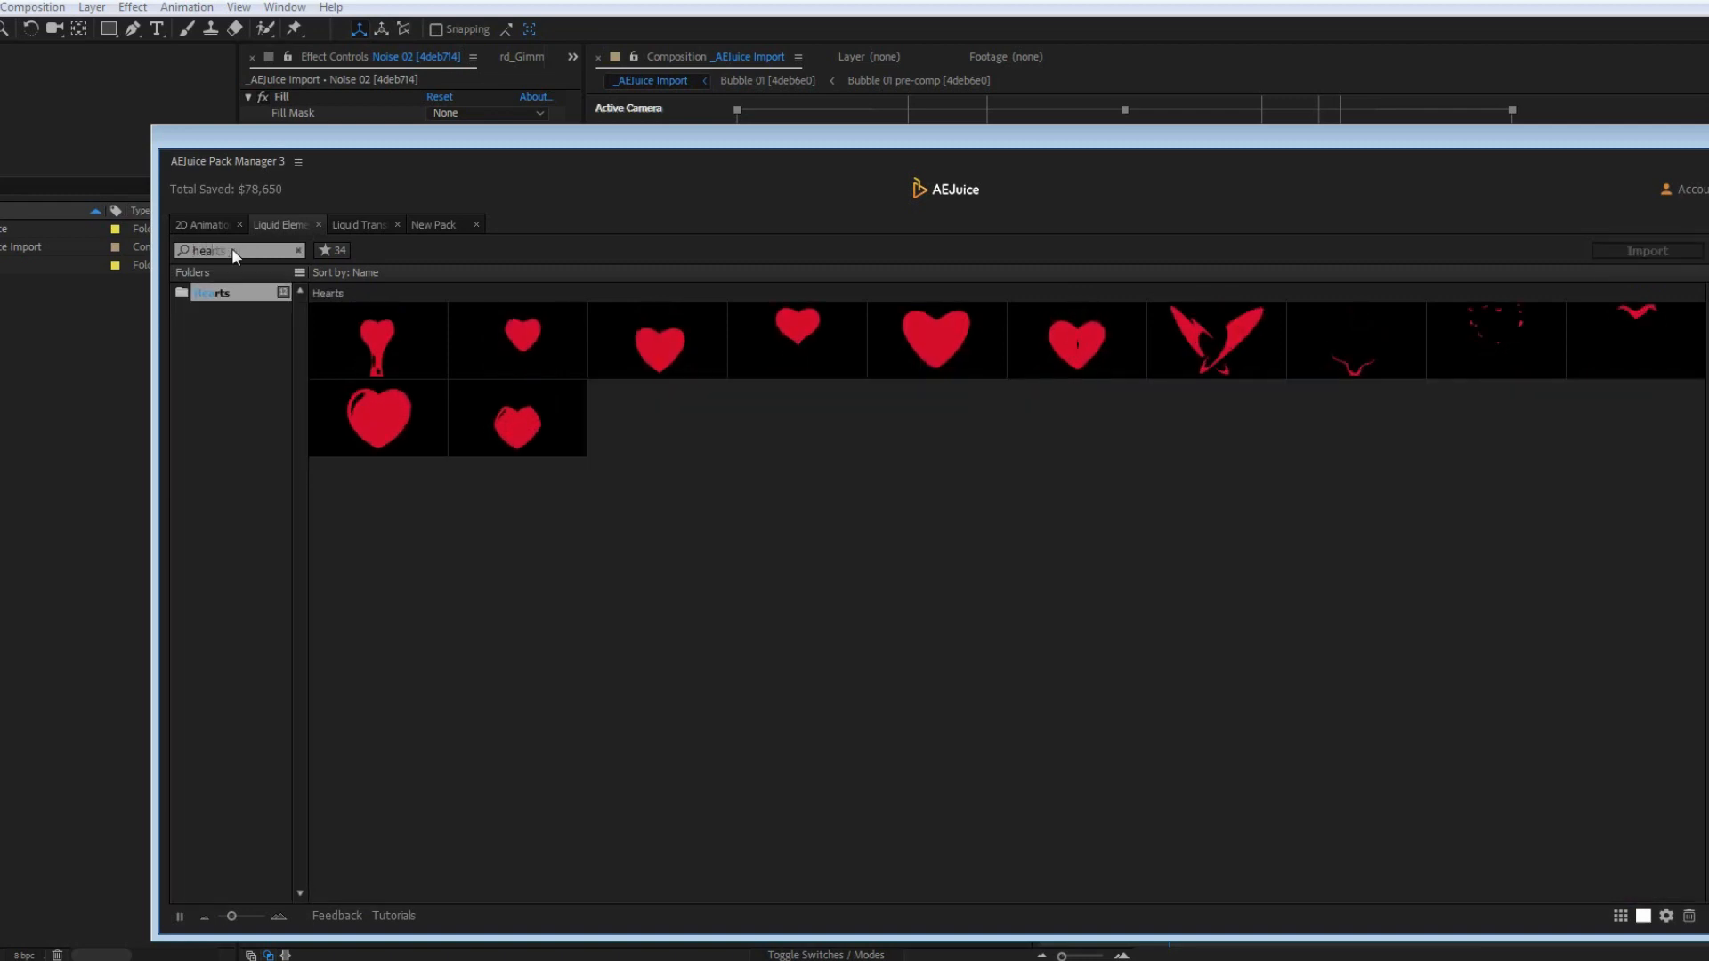
pyautogui.press('BackSpace')
pyautogui.press('BackSpace')
pyautogui.press('BackSpace')
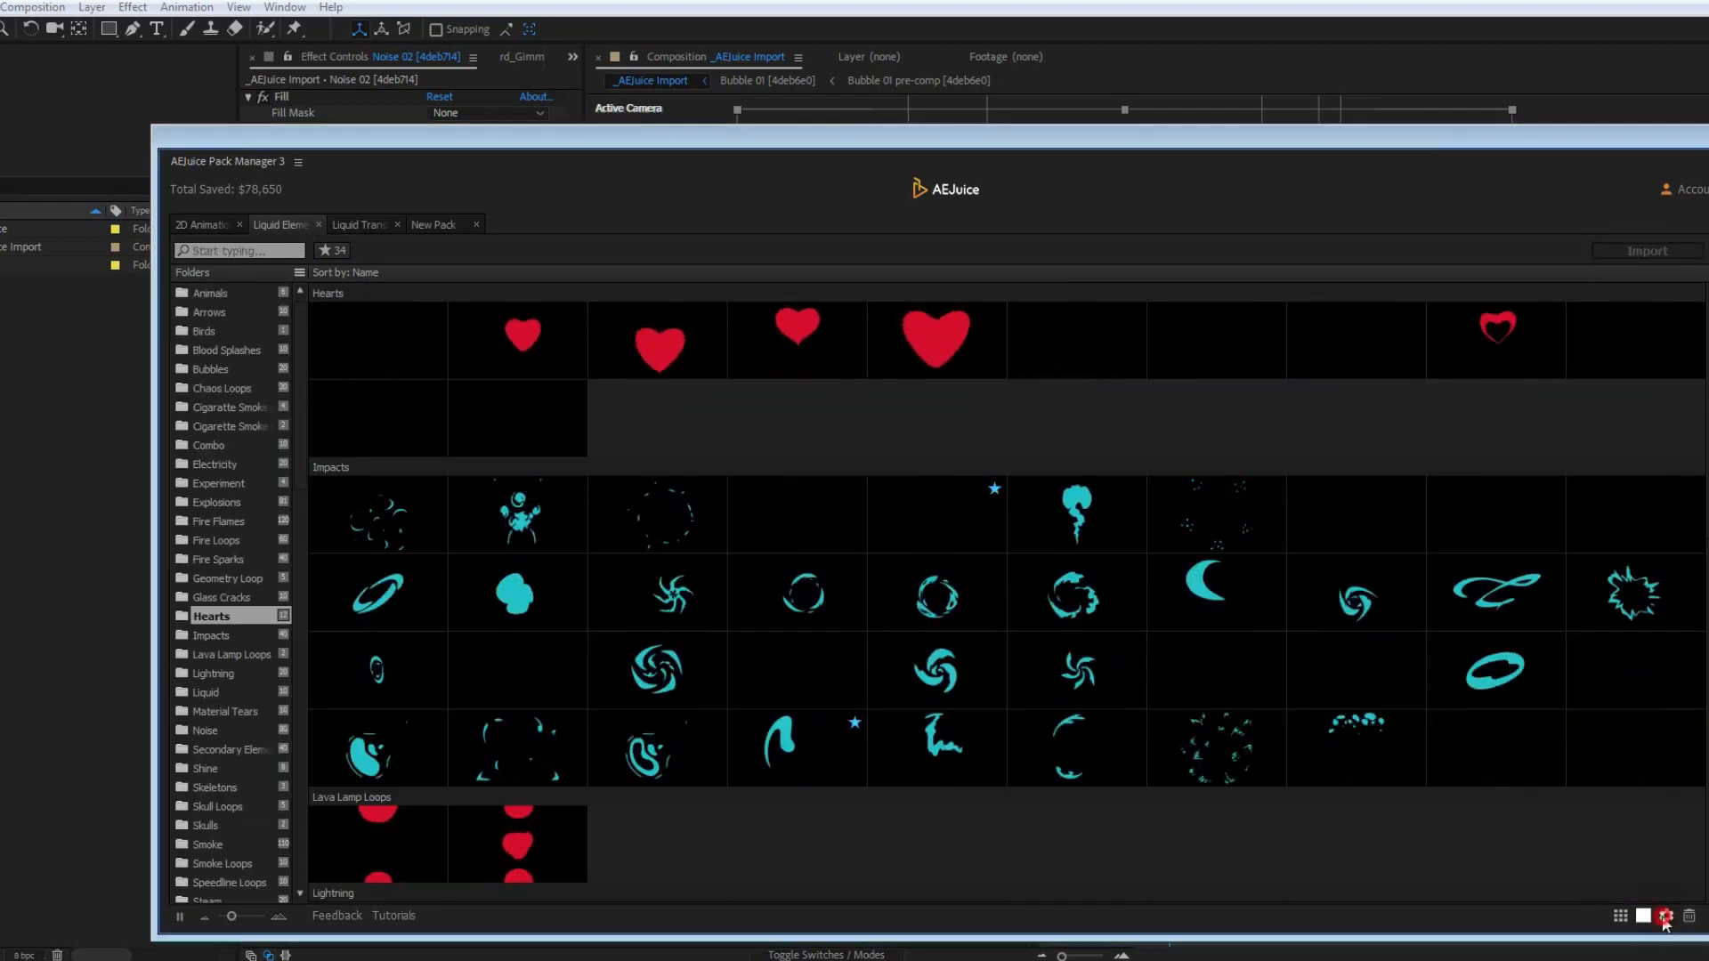
# Step: Apply the blue glow style to the Liquid Elements pack
pyautogui.click(1664, 916)
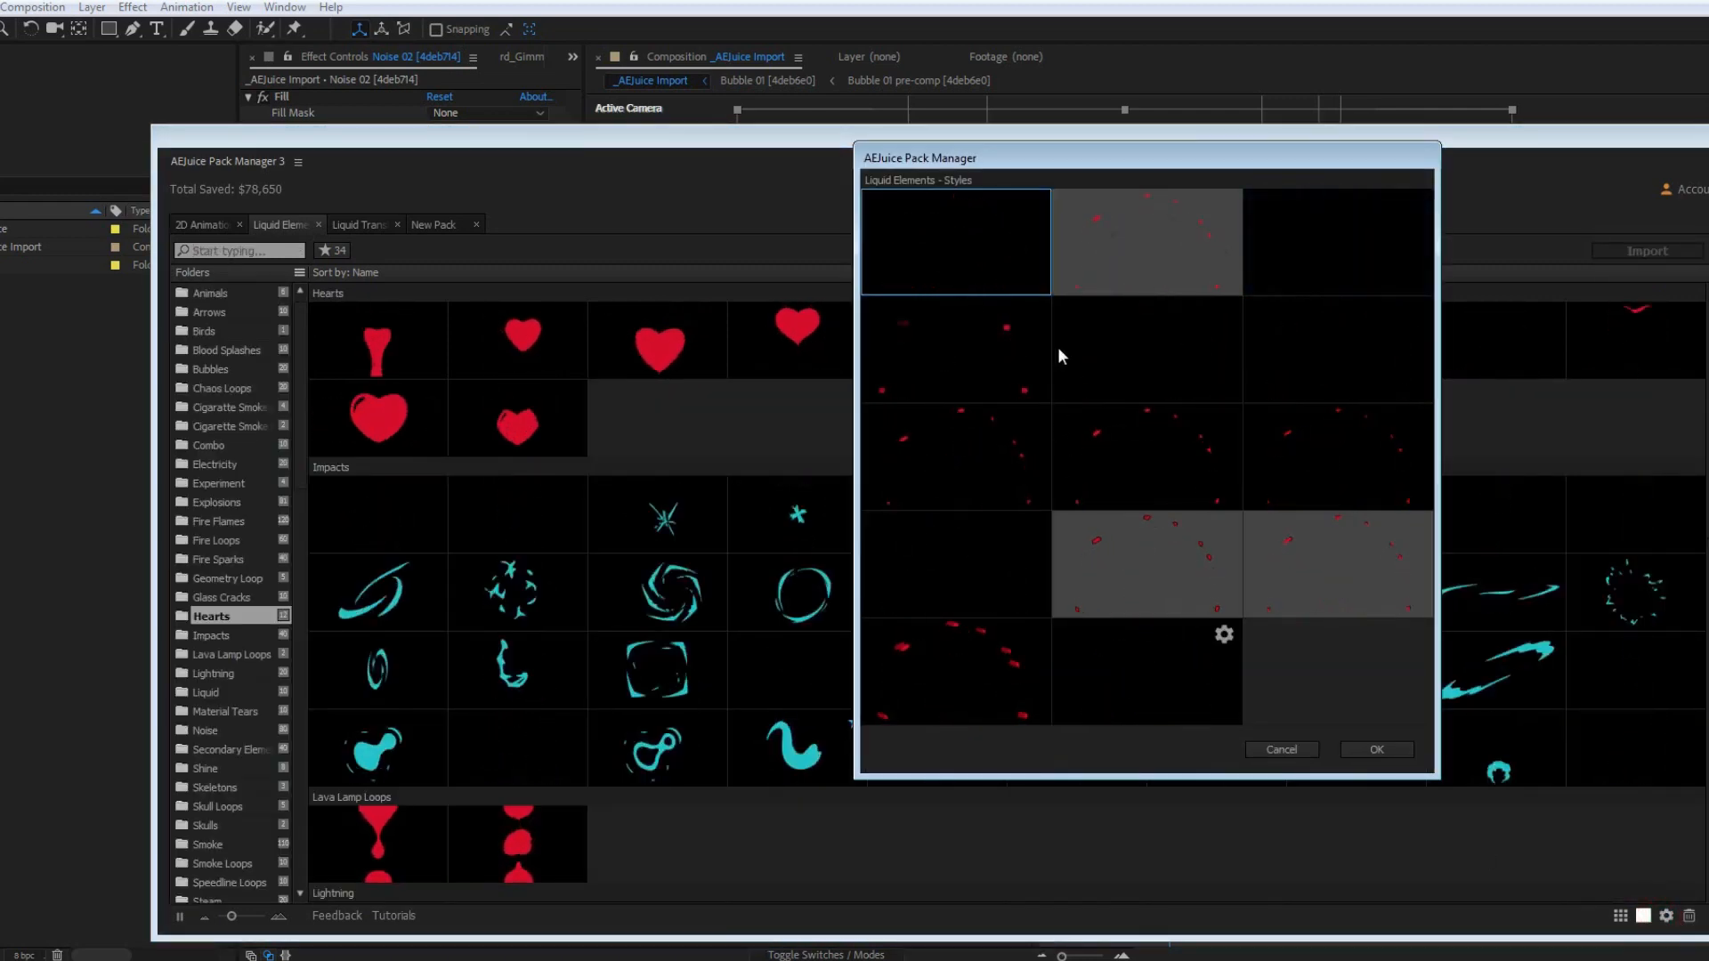
pyautogui.click(1280, 243)
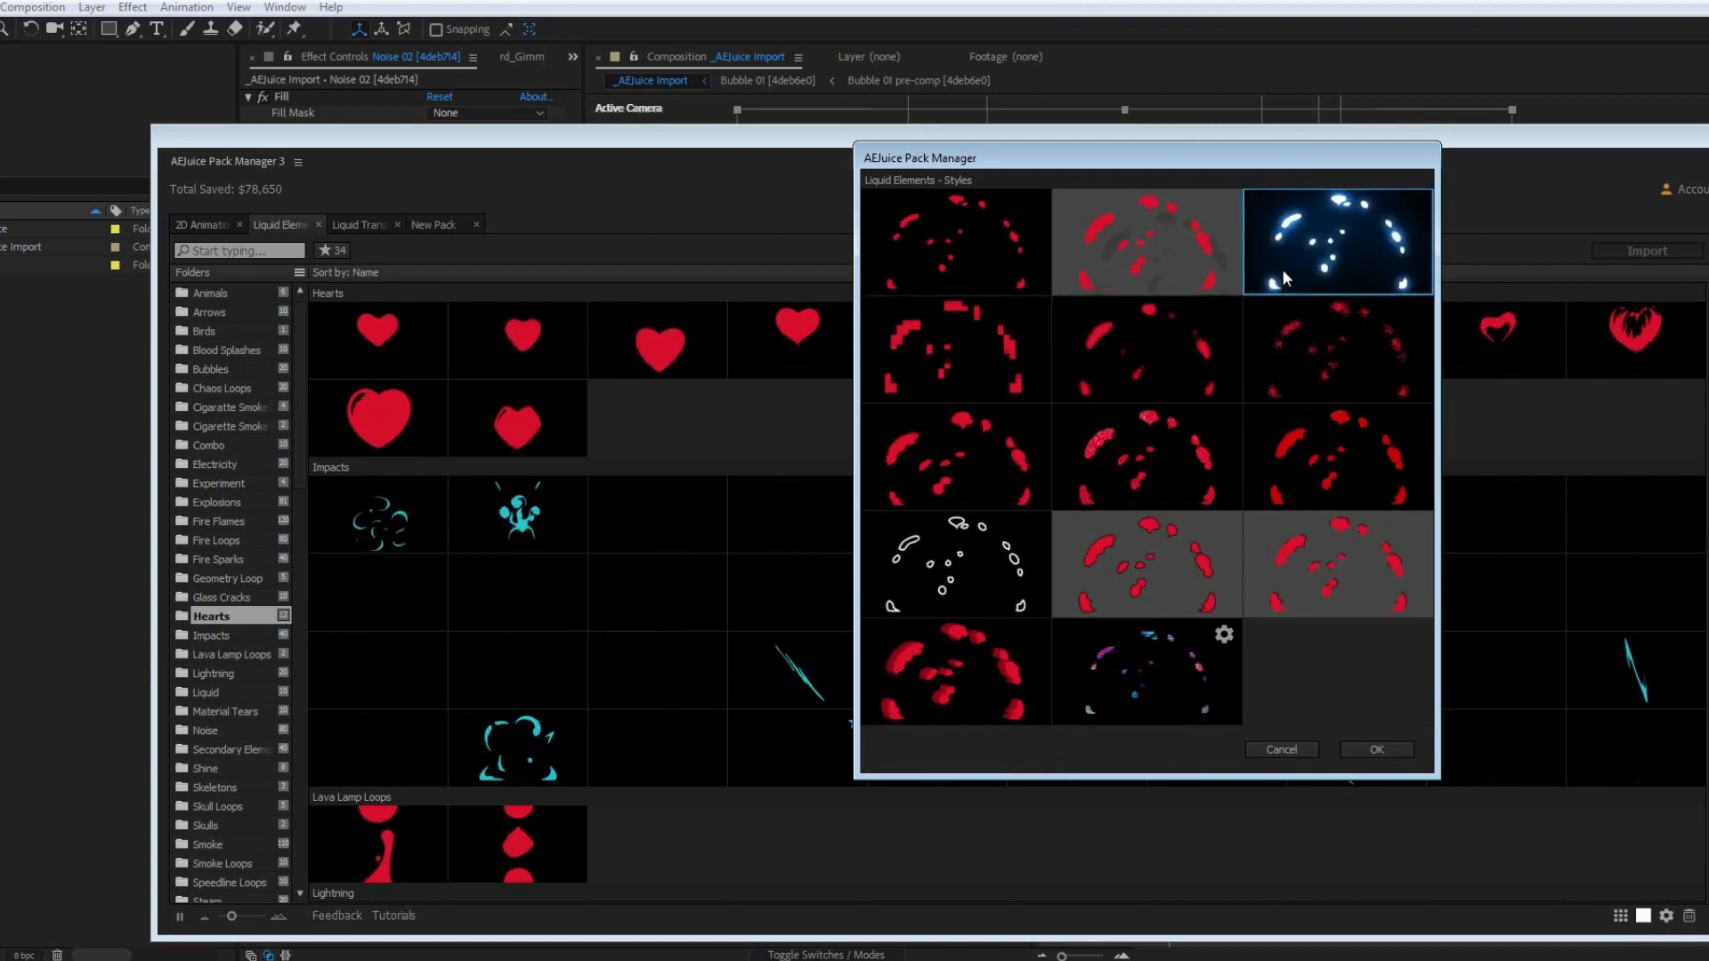
pyautogui.click(1382, 750)
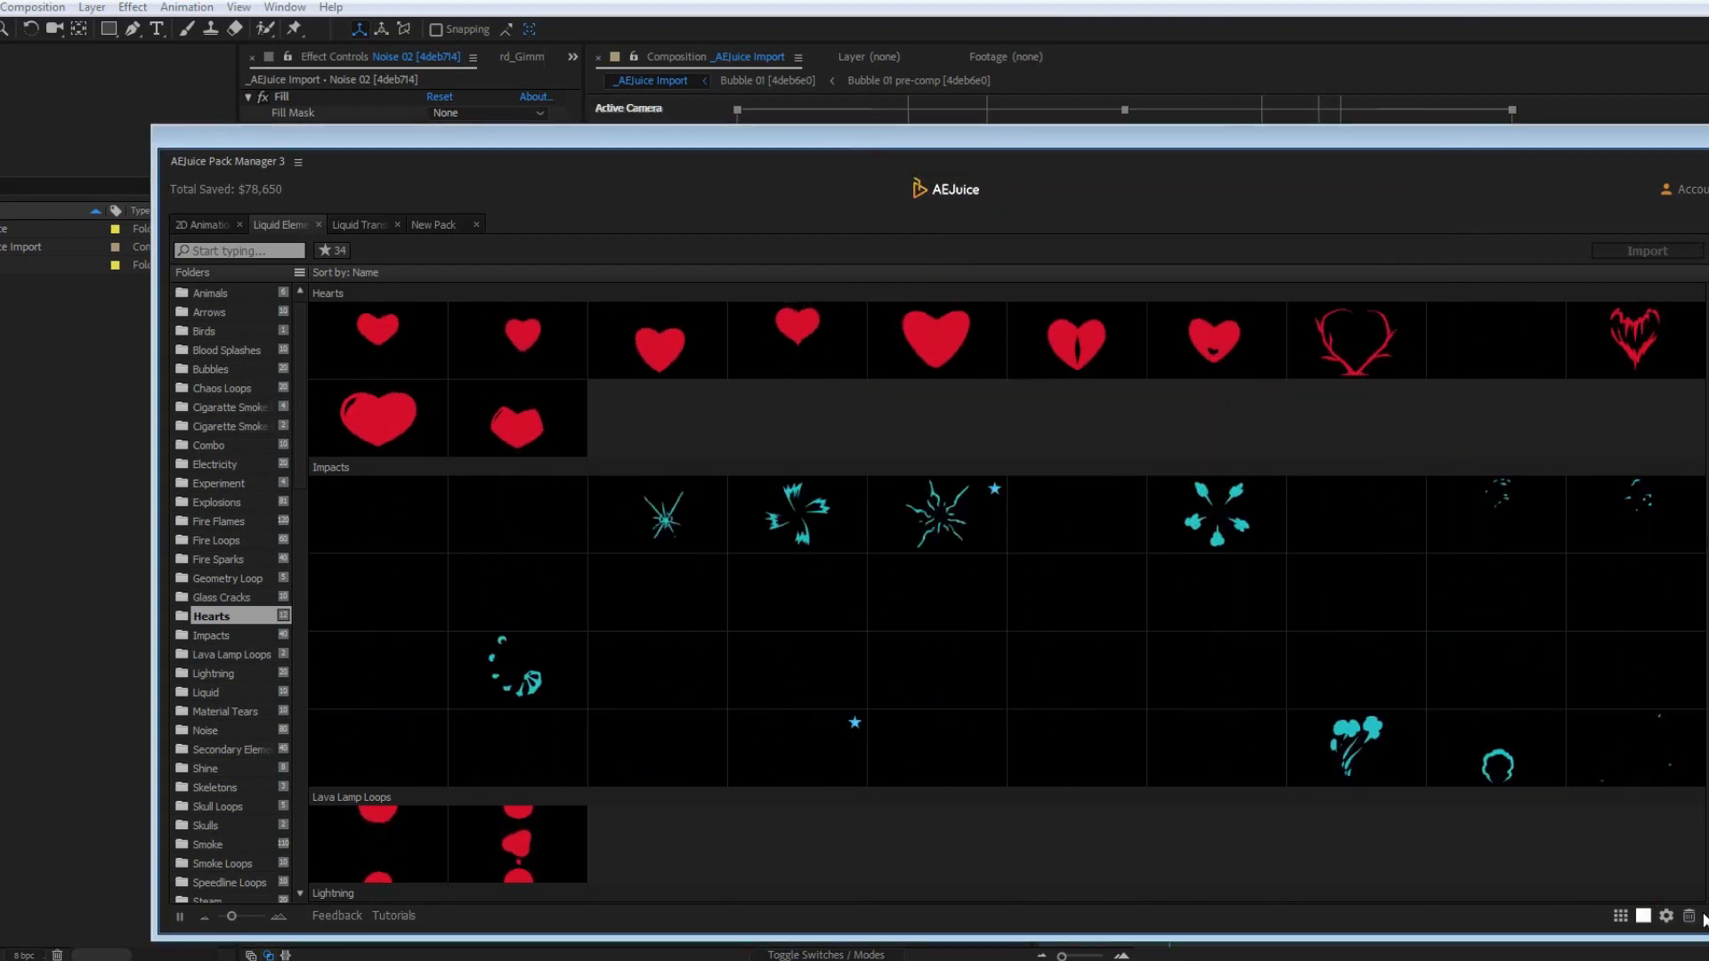
# Step: Shrink the Pack Manager window, enlarge its thumbnails, and place Heart 06 from the Hearts folder in the composition
pyautogui.moveTo(1703, 921); pyautogui.dragTo(1049, 761)
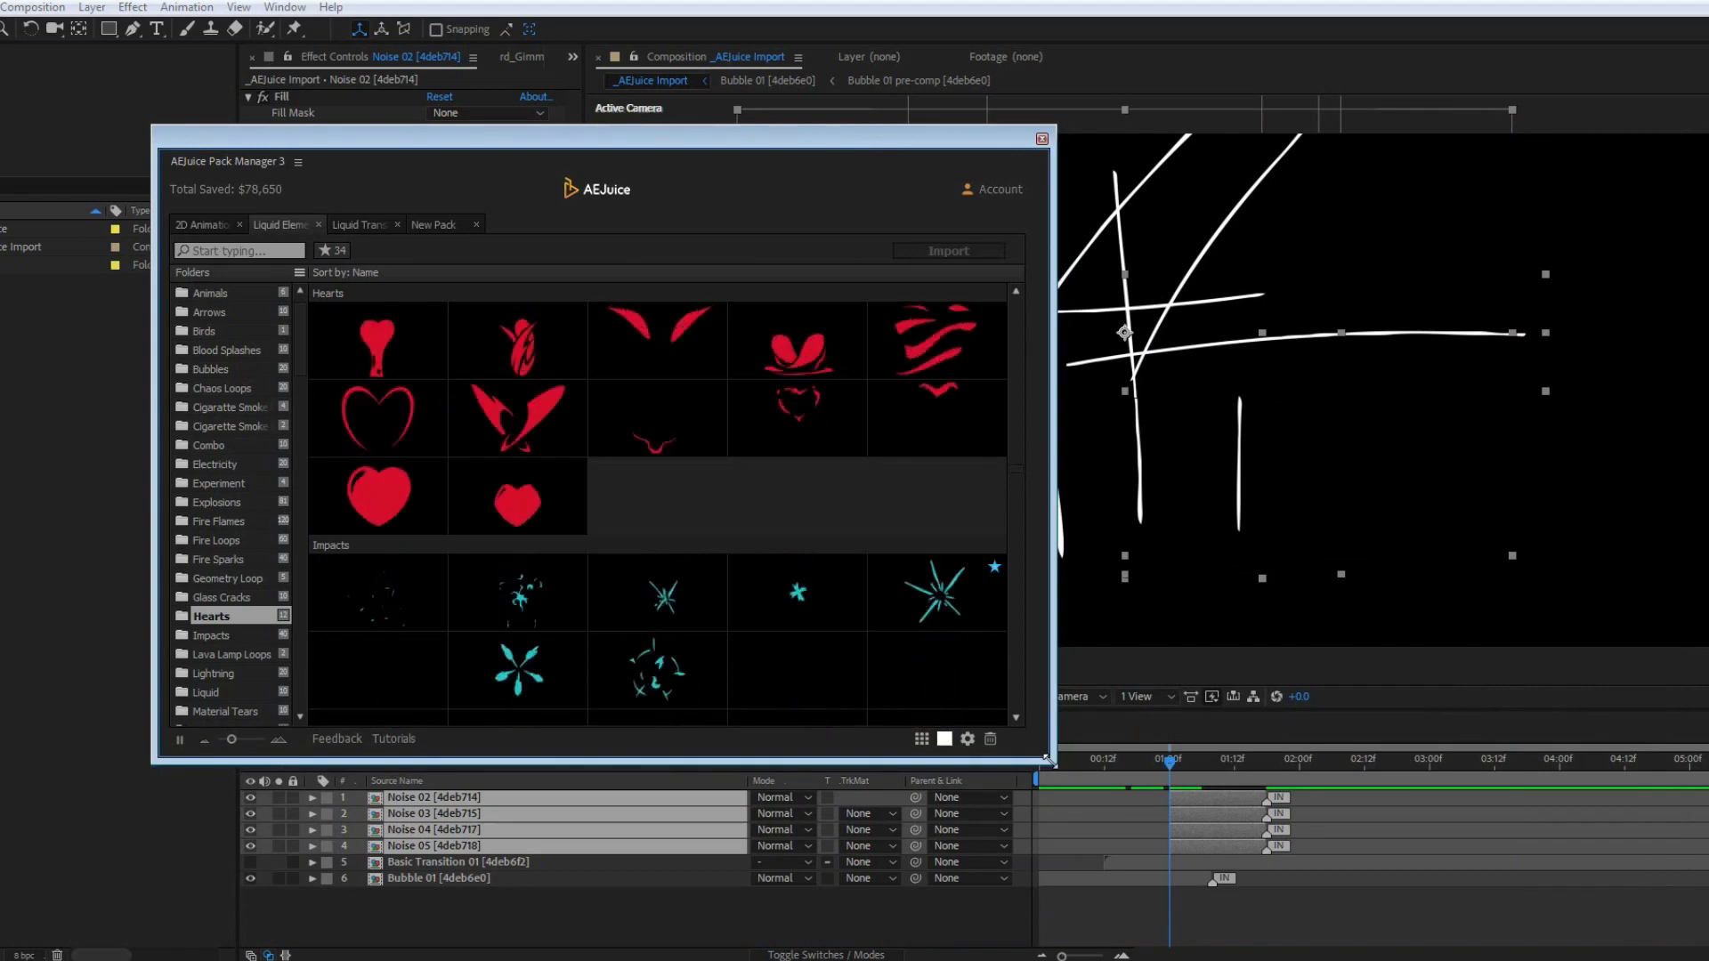
pyautogui.click(256, 752)
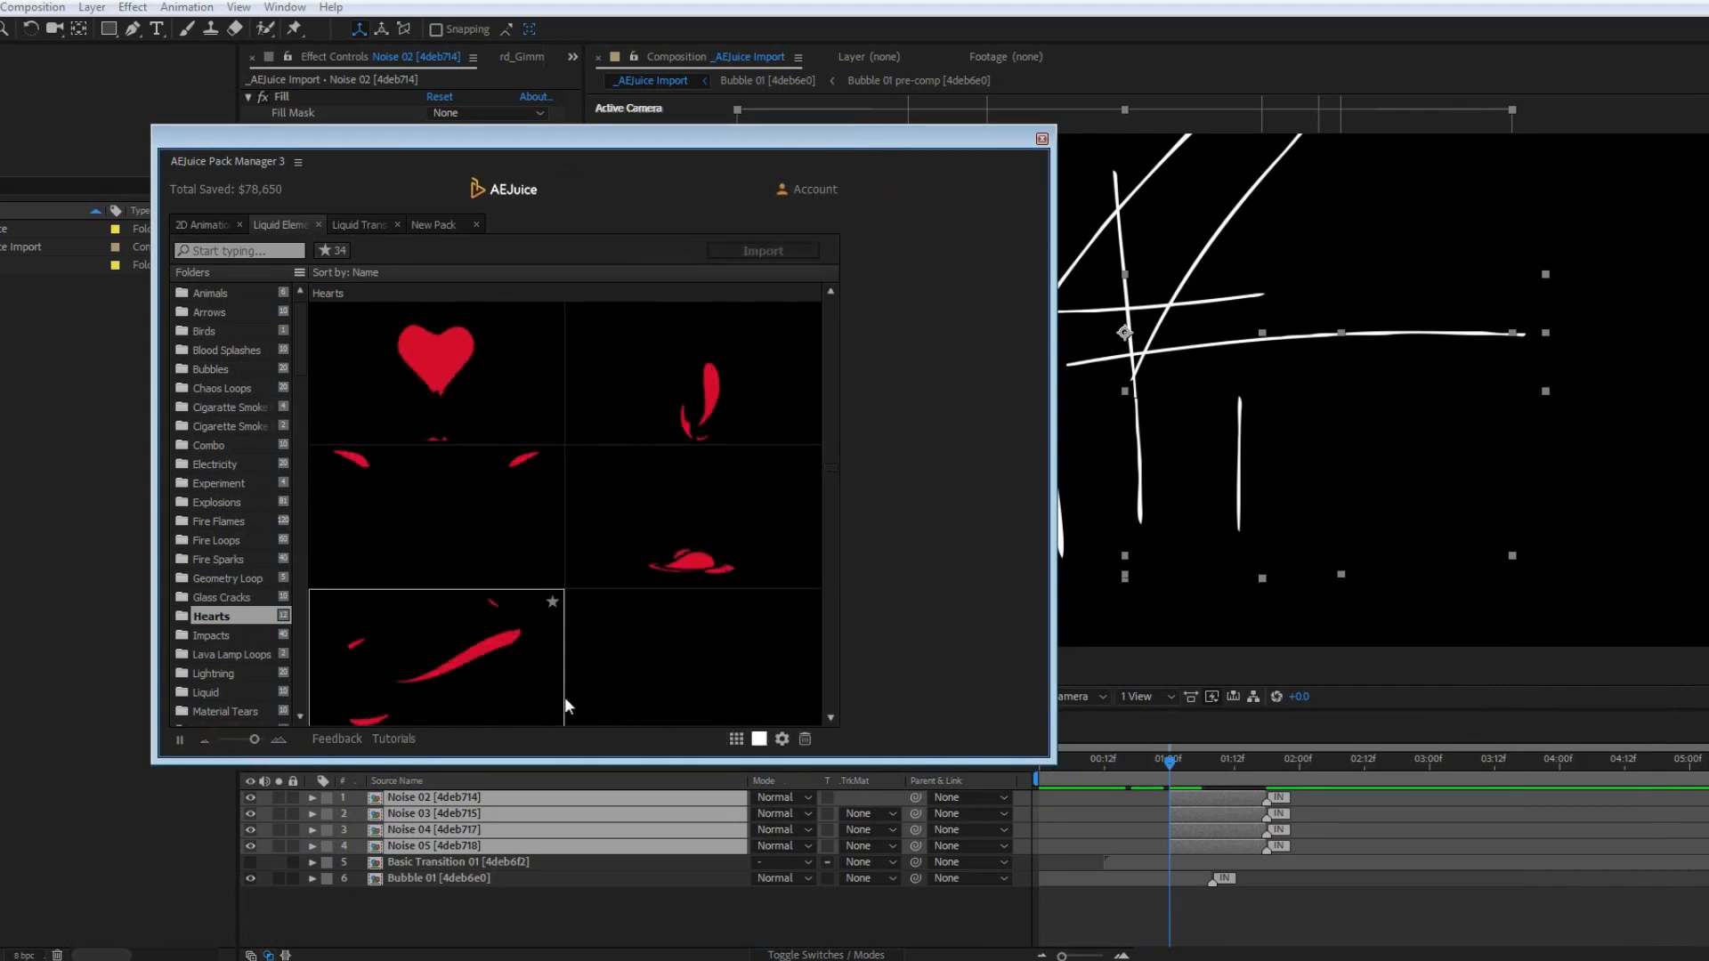
pyautogui.moveTo(680, 663); pyautogui.dragTo(1602, 240)
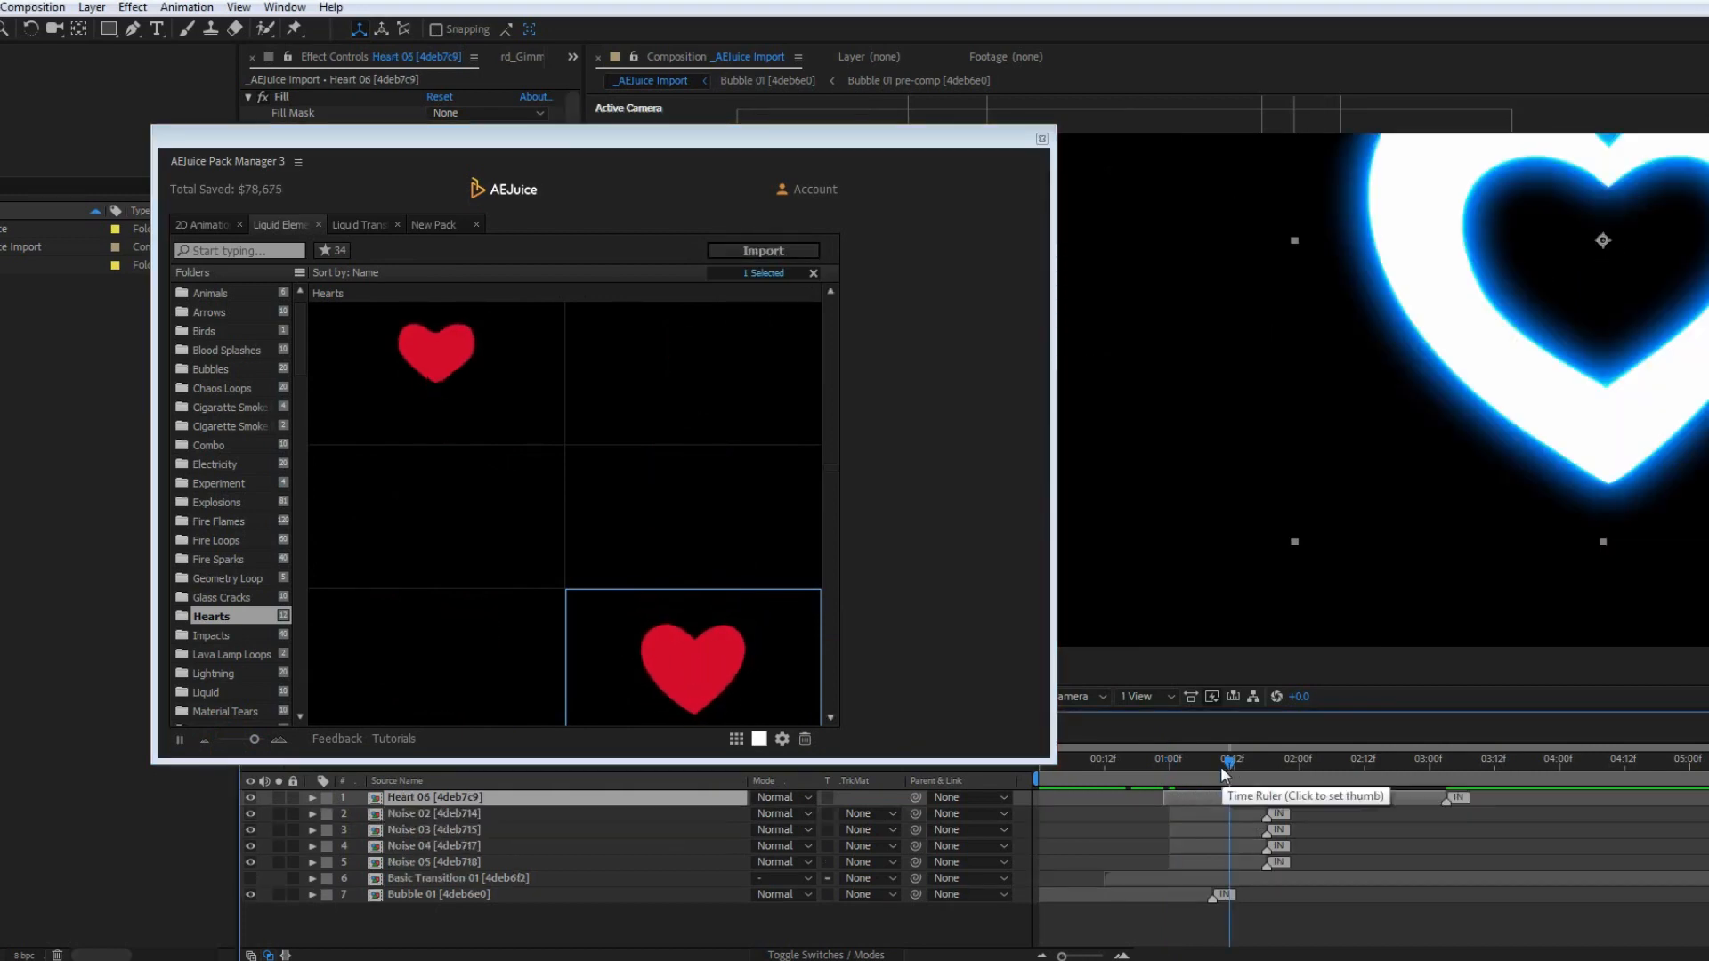
# Step: Delete the Noise, Basic Transition 01, and Bubble 01 layers below Heart 06 on the timeline
pyautogui.moveTo(436, 916); pyautogui.dragTo(477, 808)
pyautogui.press('Delete')
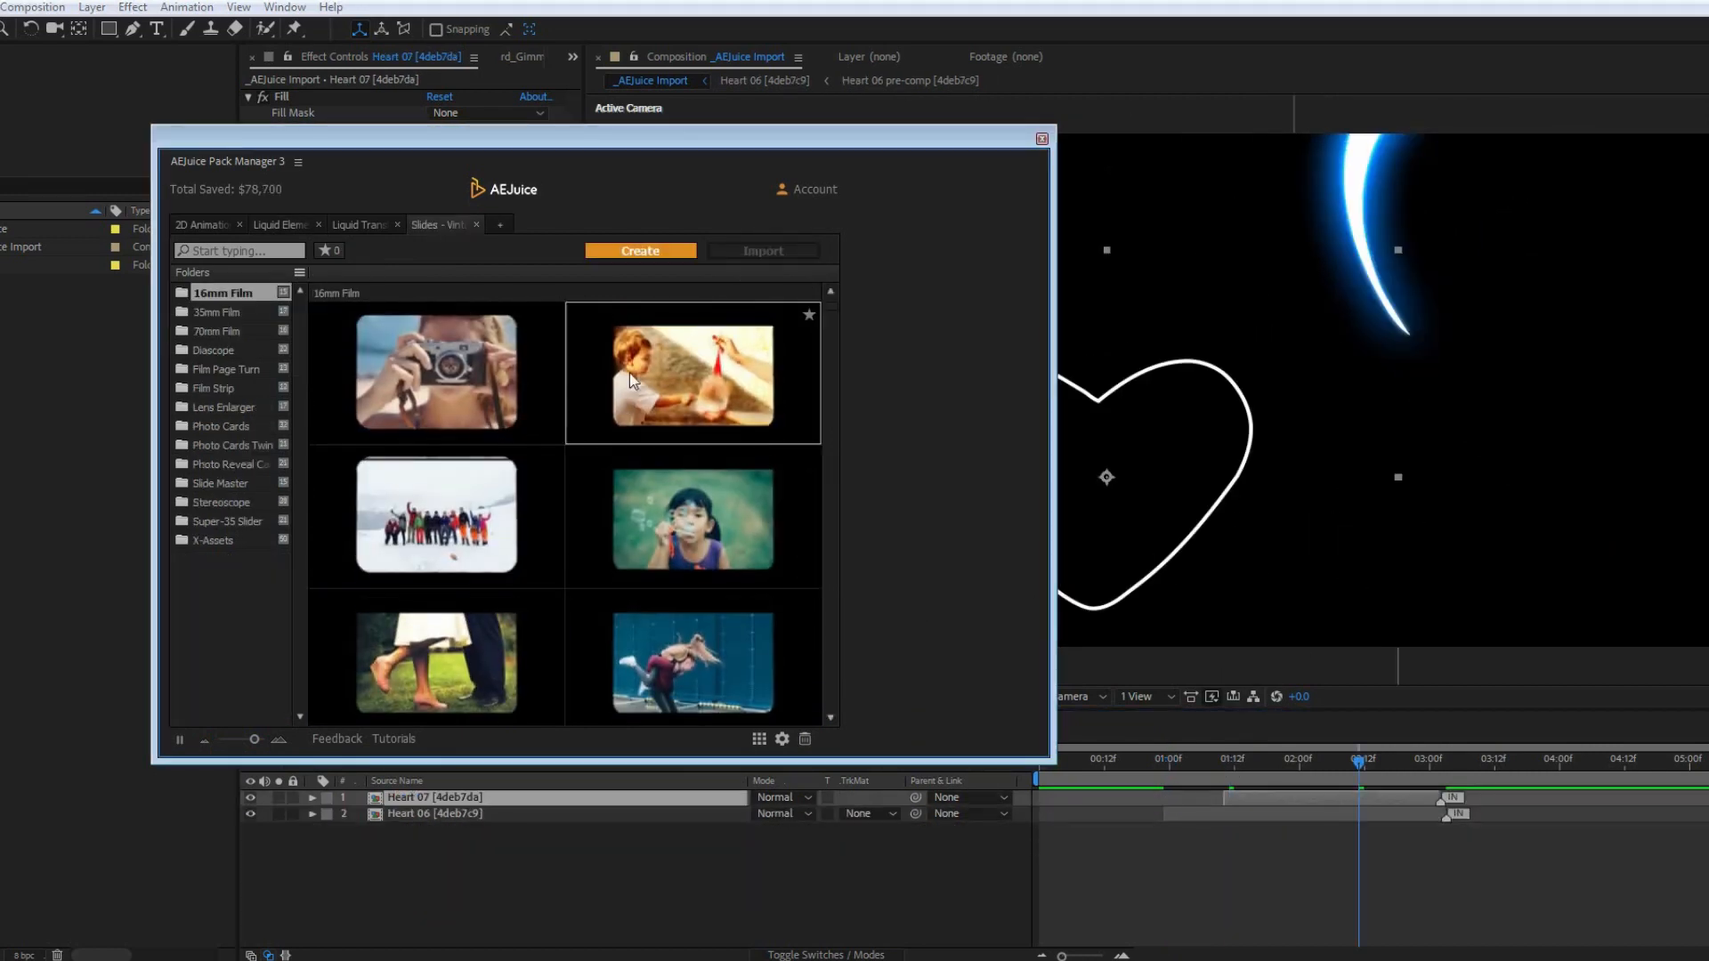
# Step: Open the slideshow creator from the Slides pack
pyautogui.click(647, 253)
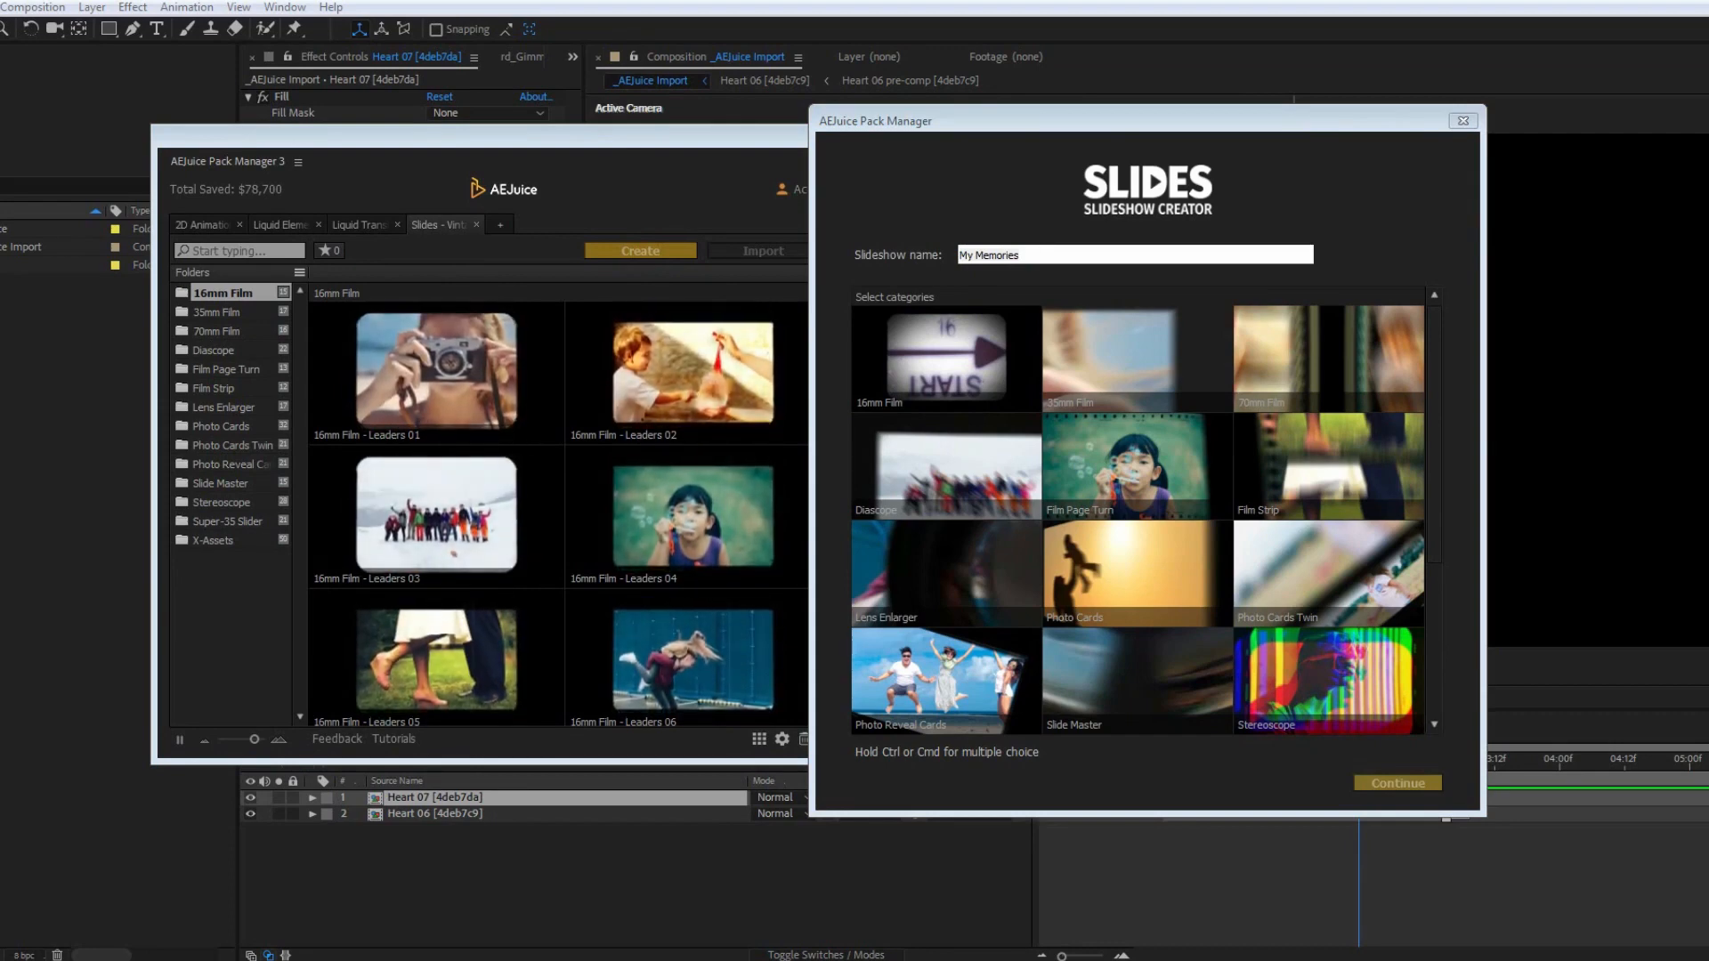
# Step: Animate the orange square shape layer with a position animation from the 2D Animation pack and scrub through the result
pyautogui.click(210, 228)
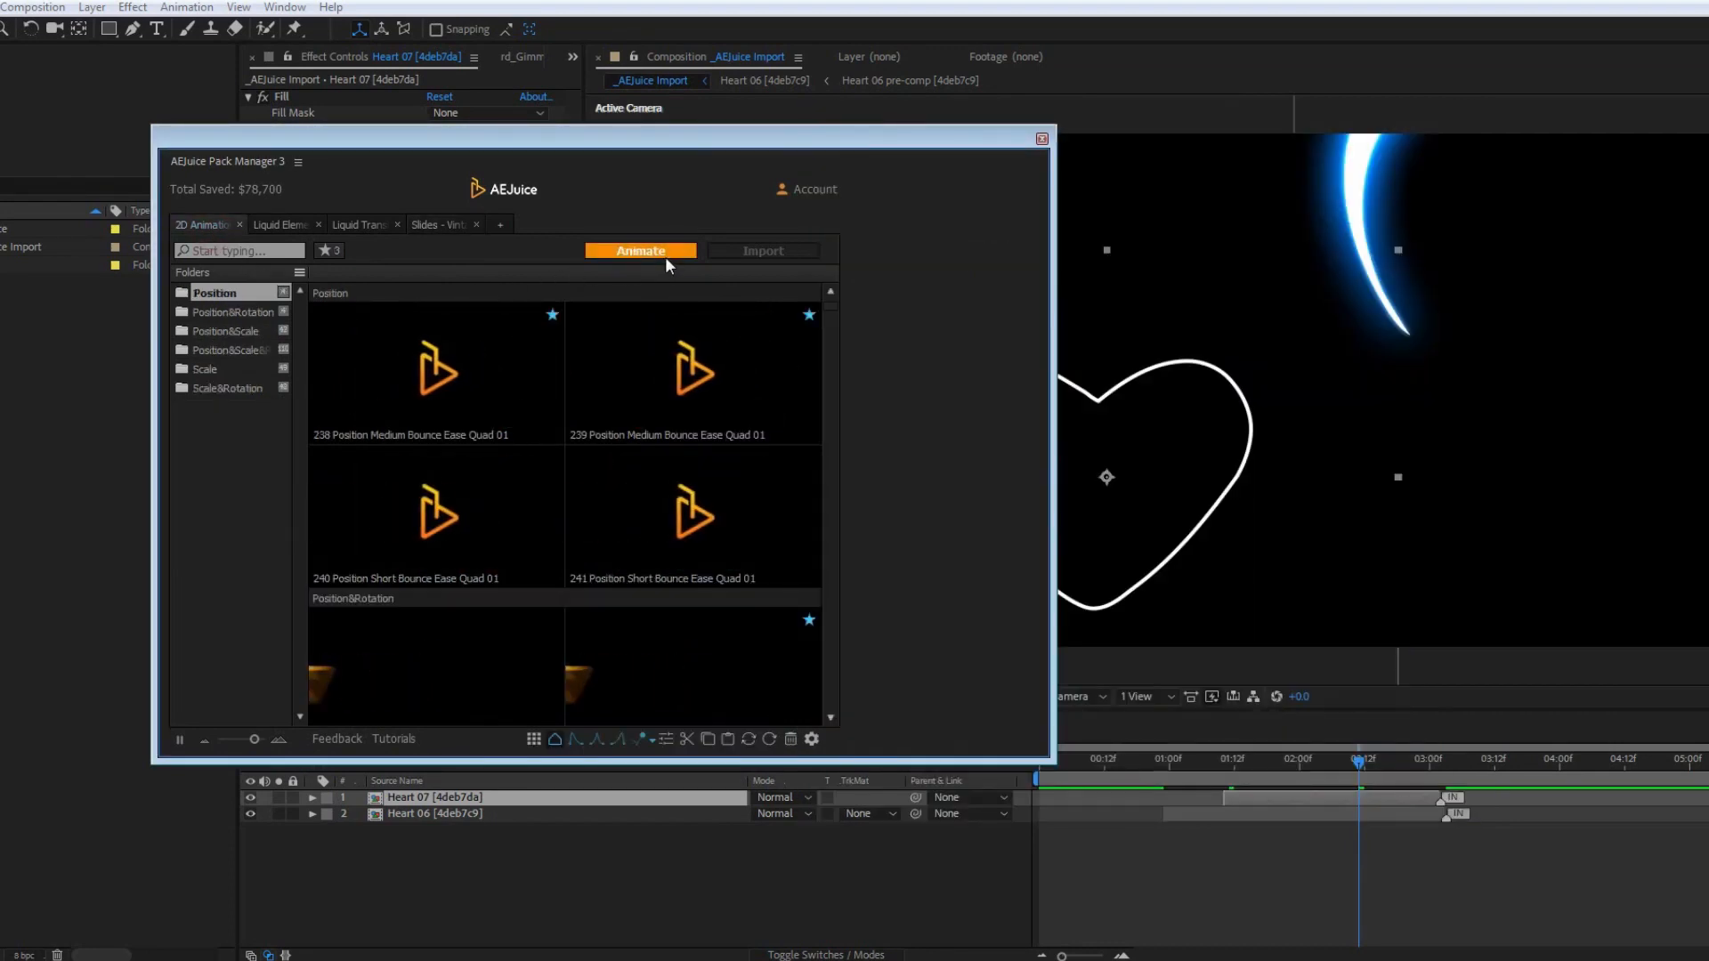
pyautogui.click(663, 253)
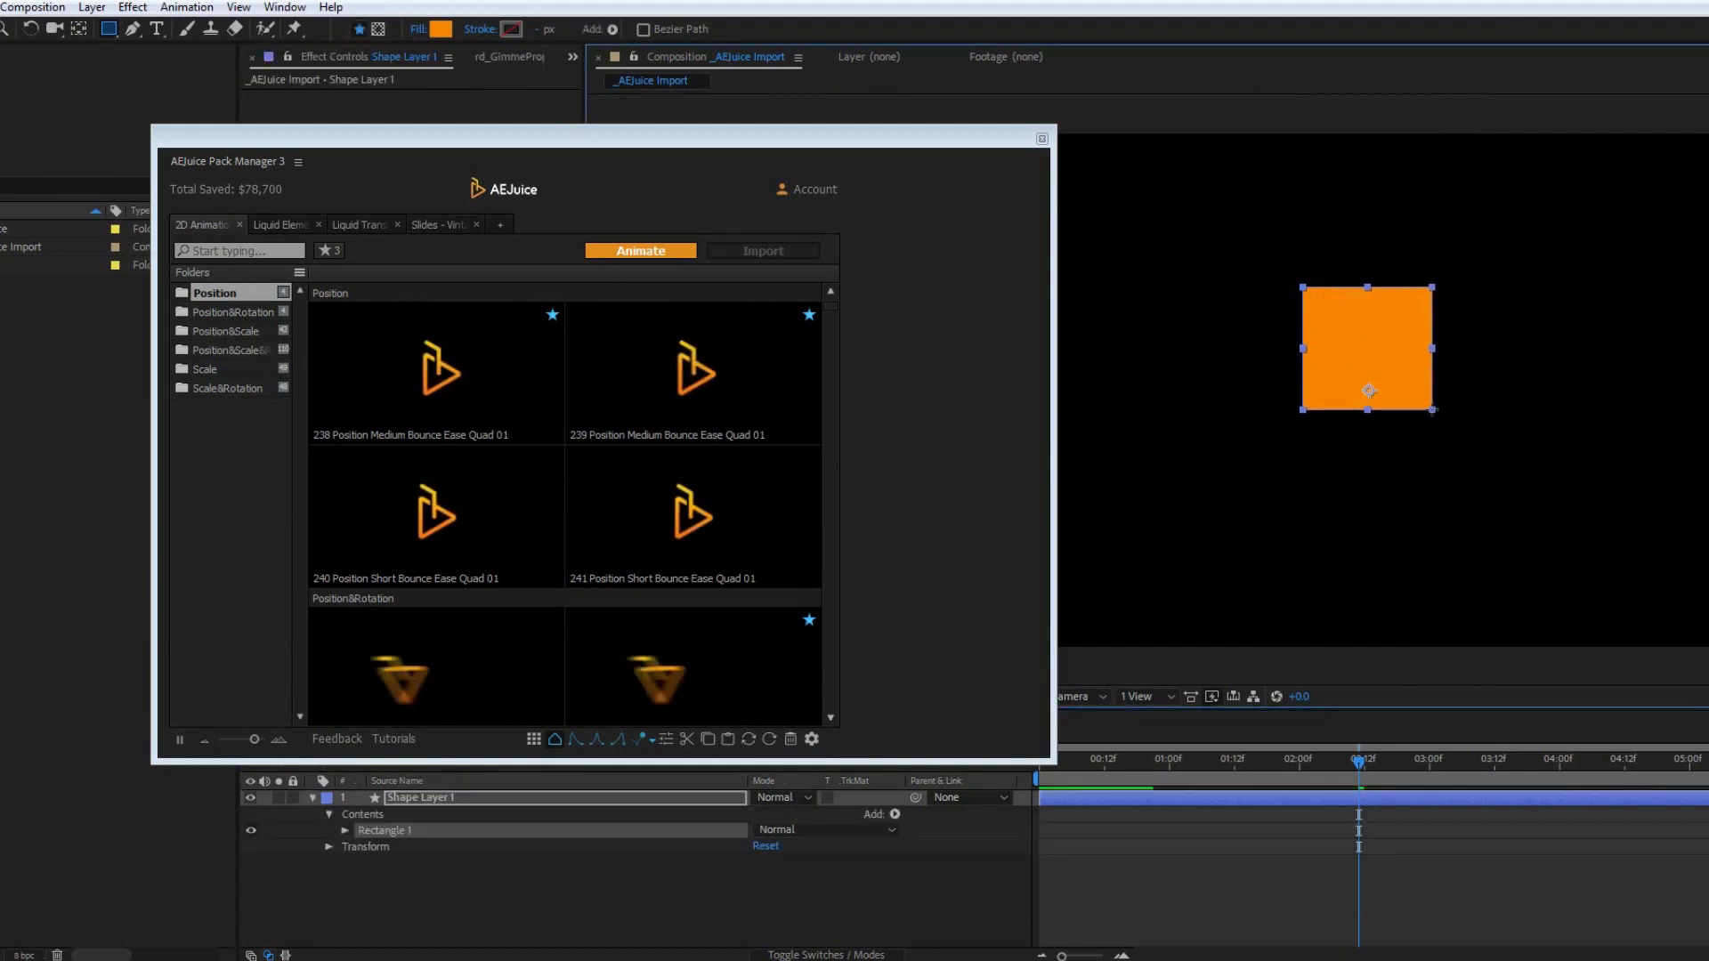
pyautogui.click(626, 252)
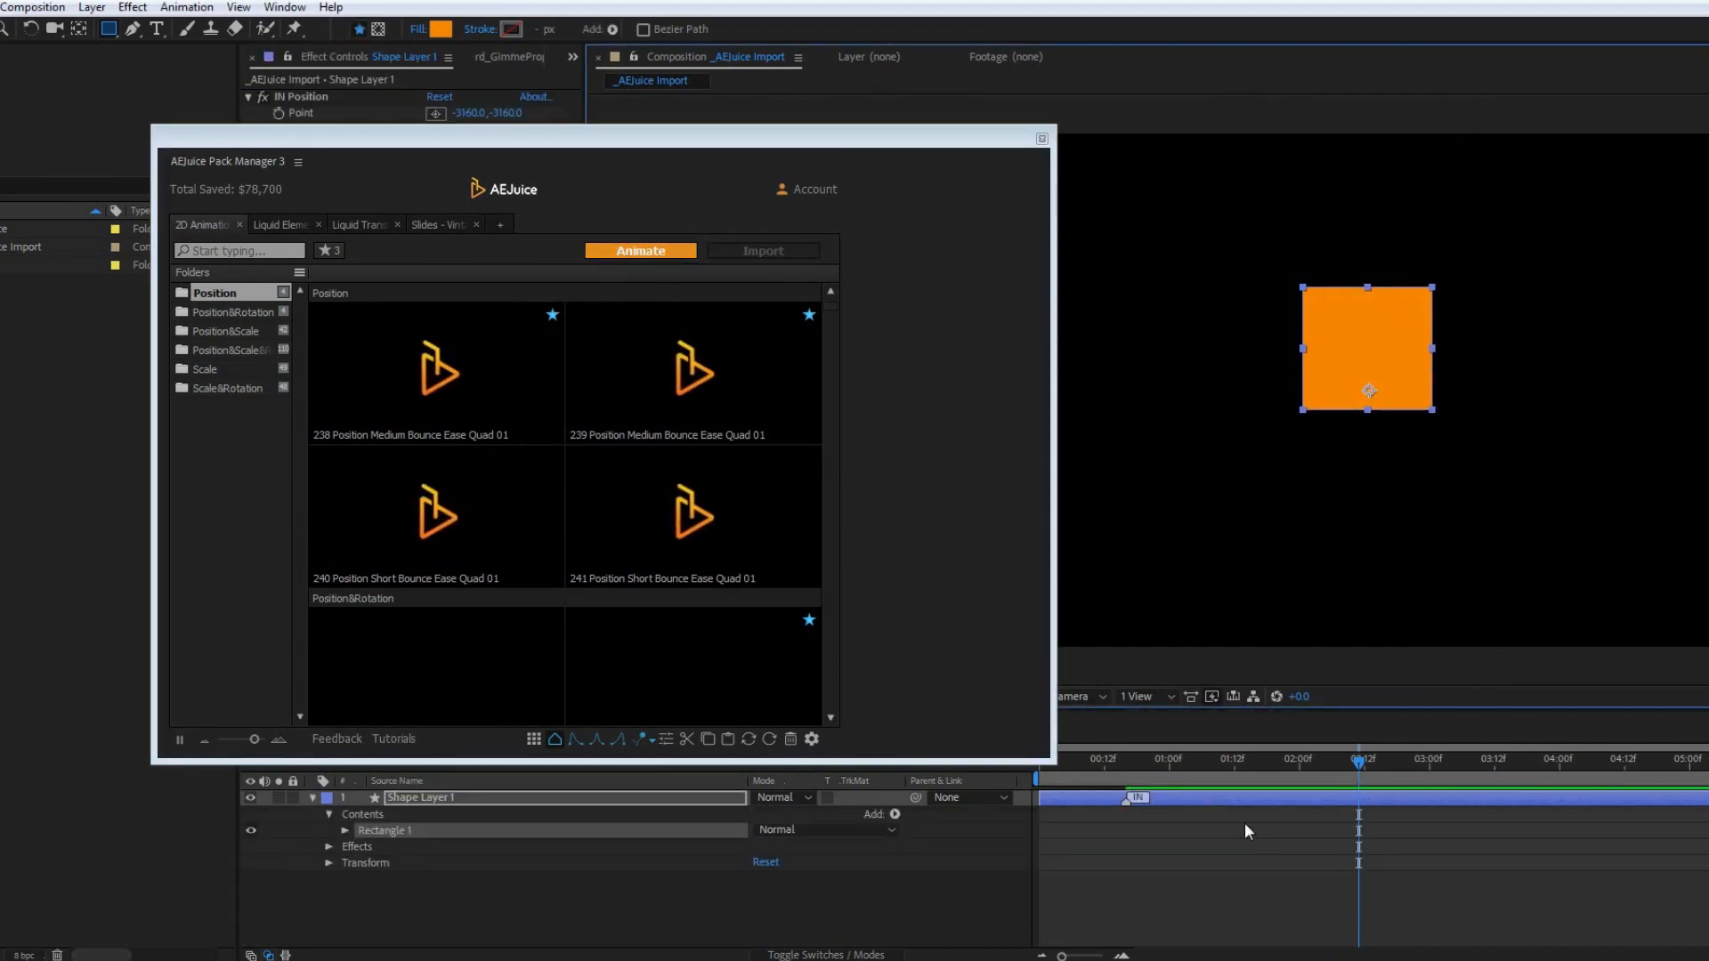
pyautogui.moveTo(1177, 761); pyautogui.dragTo(1137, 773)
pyautogui.click(659, 255)
# Step: Open the pack library and set the savings calculator to 10 minutes per import at a $125 rate
pyautogui.click(501, 224)
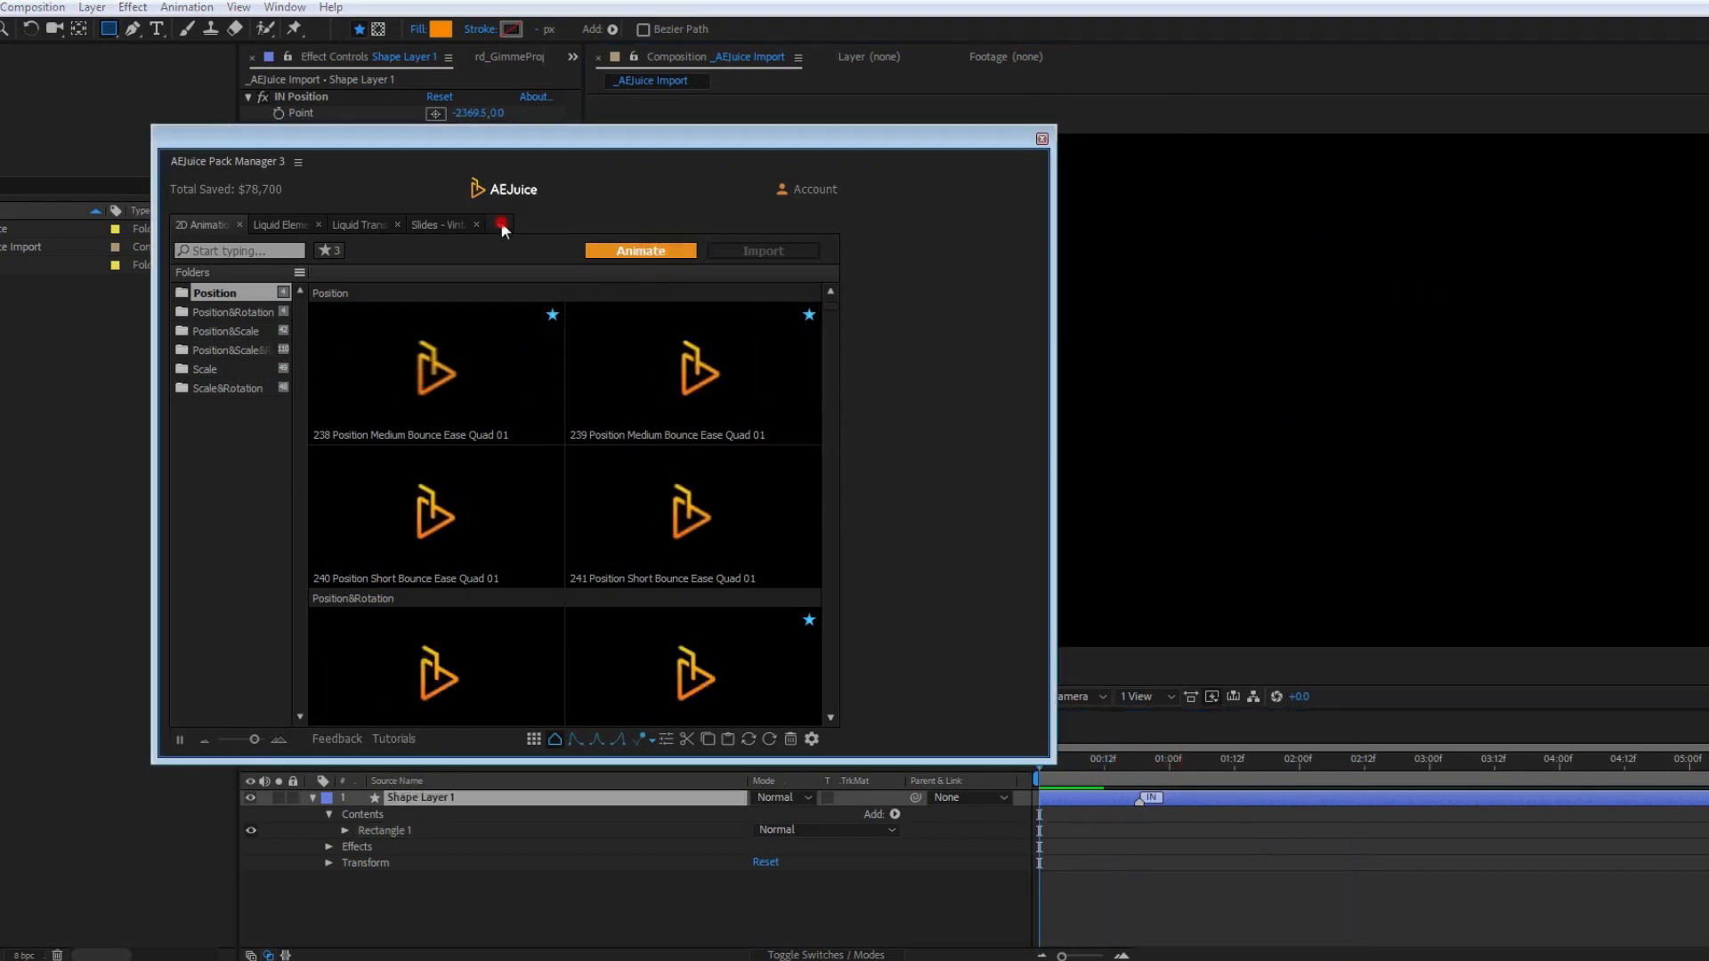
pyautogui.click(246, 190)
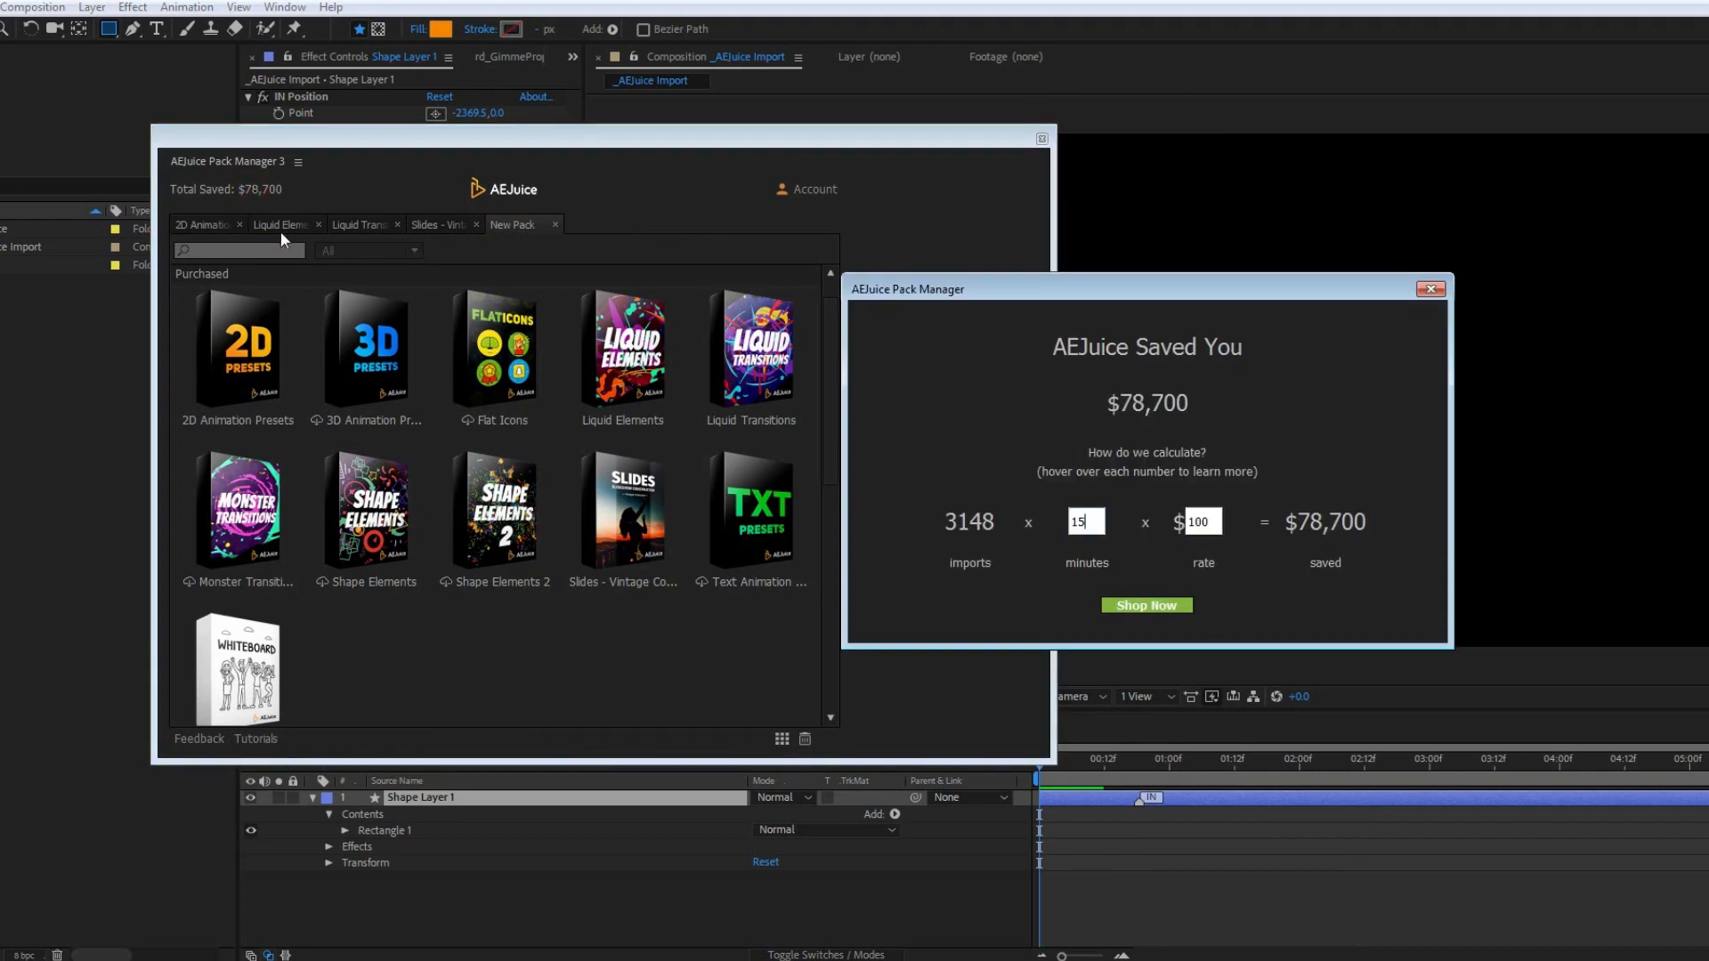
pyautogui.click(1090, 522)
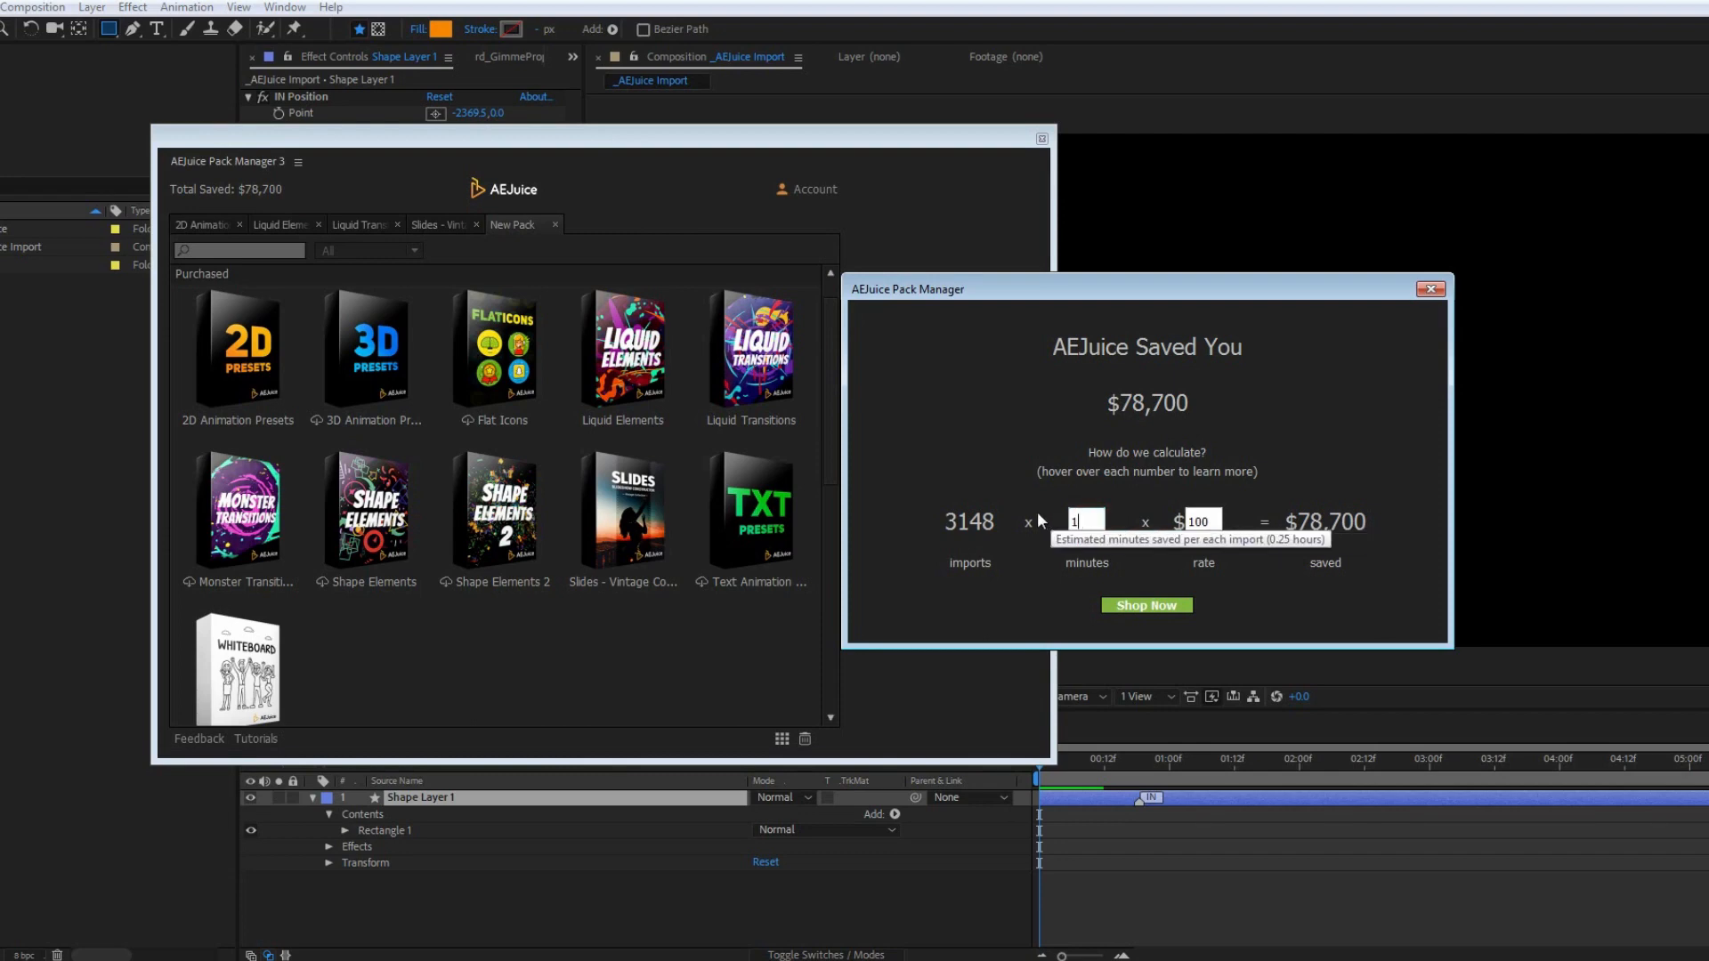
pyautogui.write('0')
pyautogui.click(1214, 523)
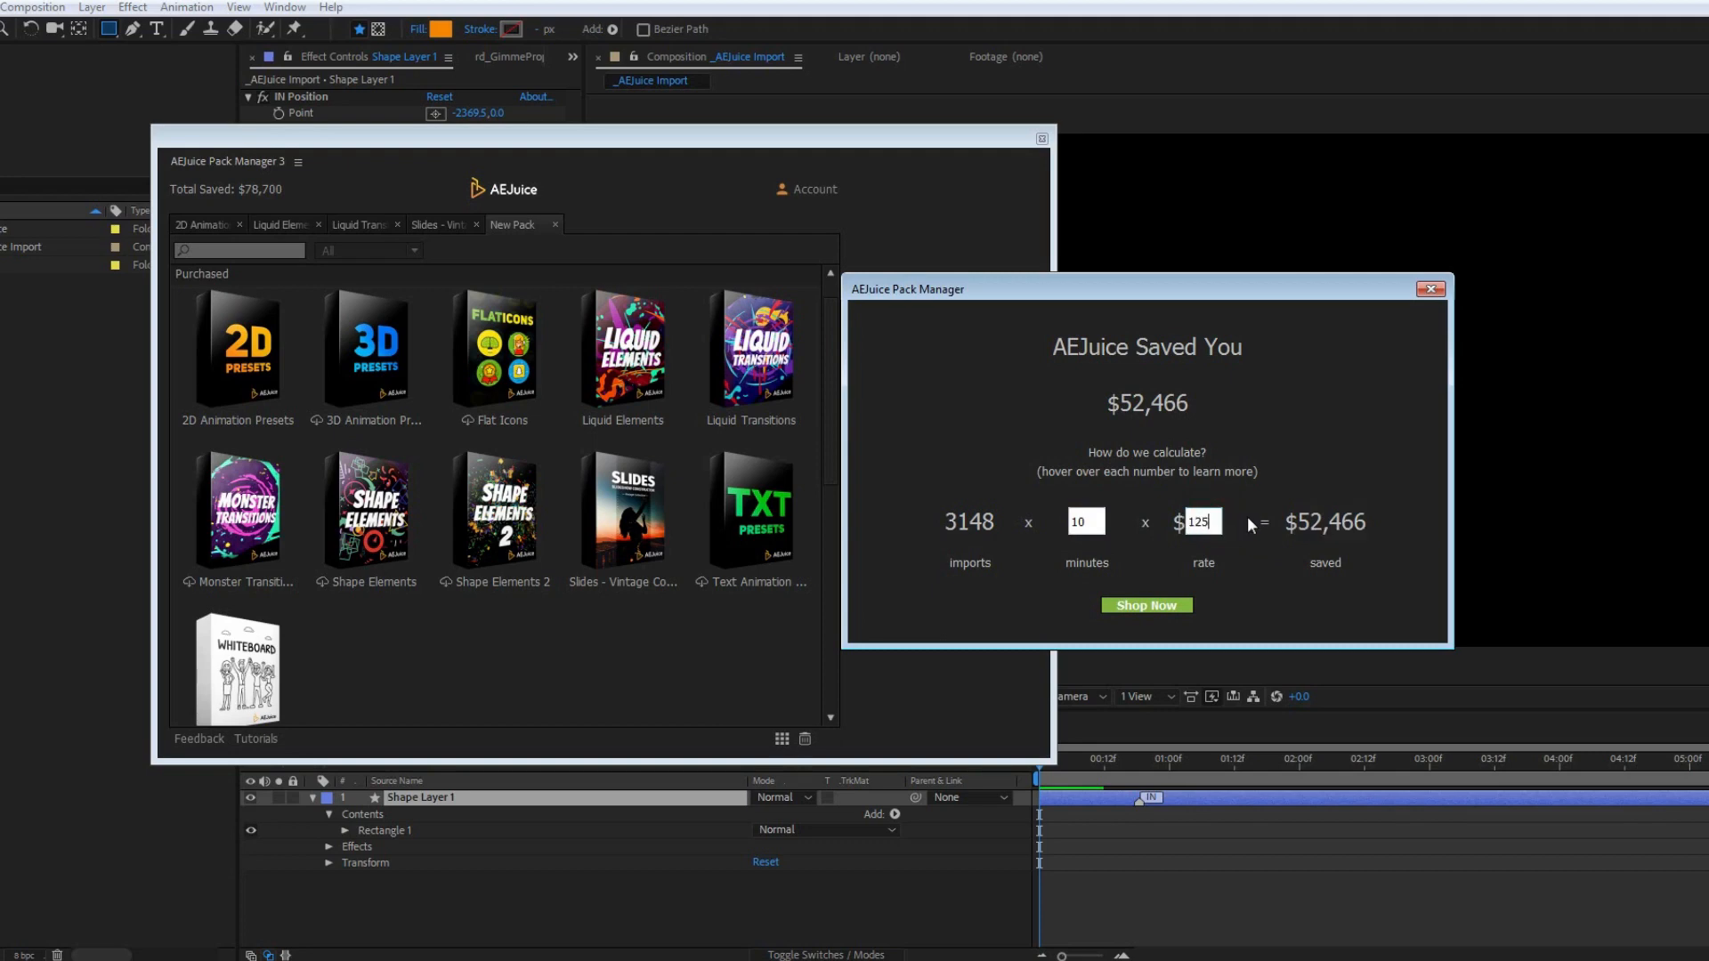
pyautogui.write('125')
pyautogui.press('Return')
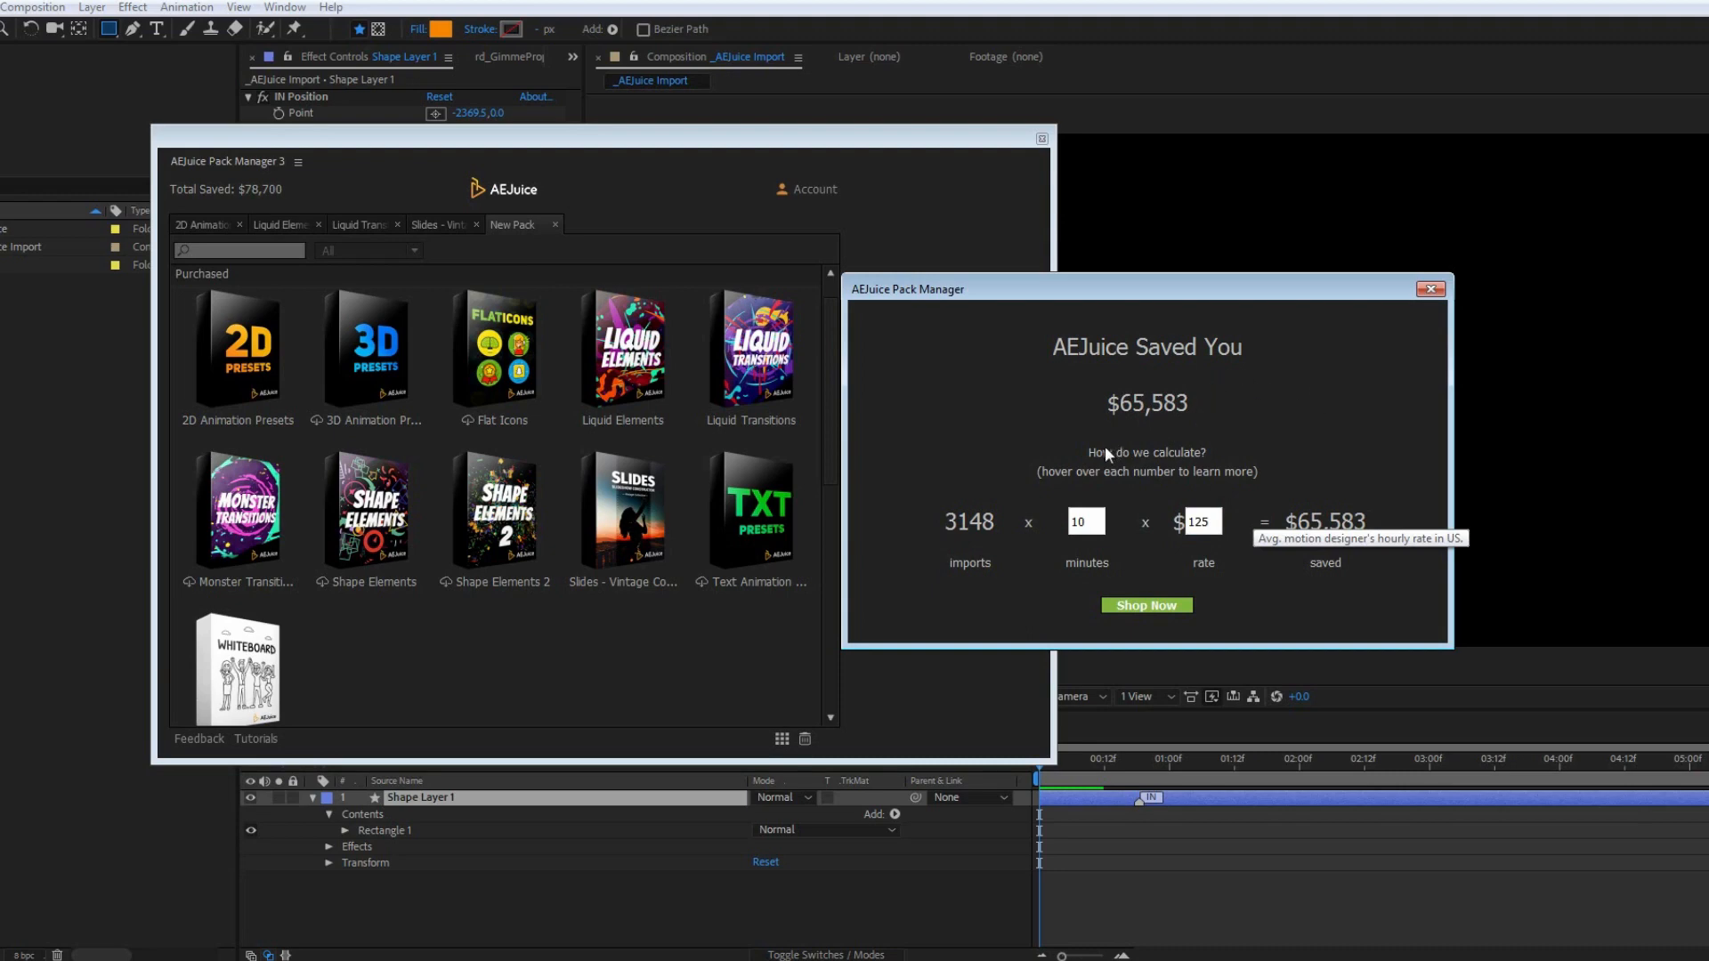
pyautogui.click(1433, 291)
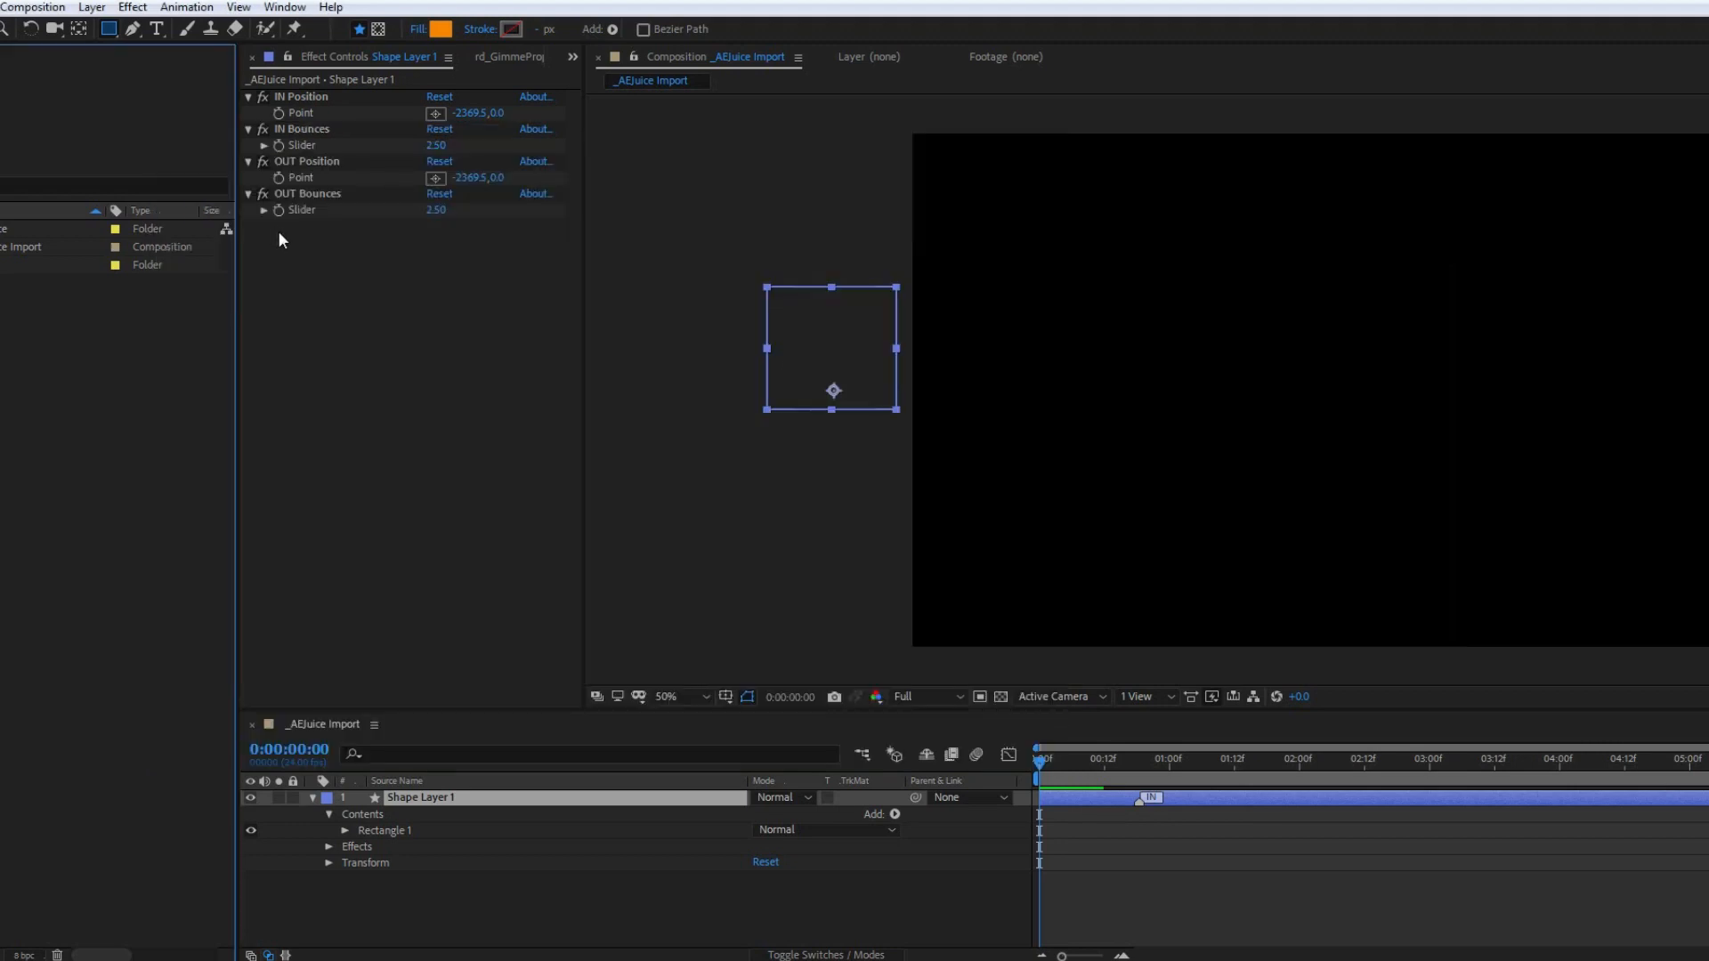
pyautogui.moveTo(481, 408); pyautogui.dragTo(1308, 394)
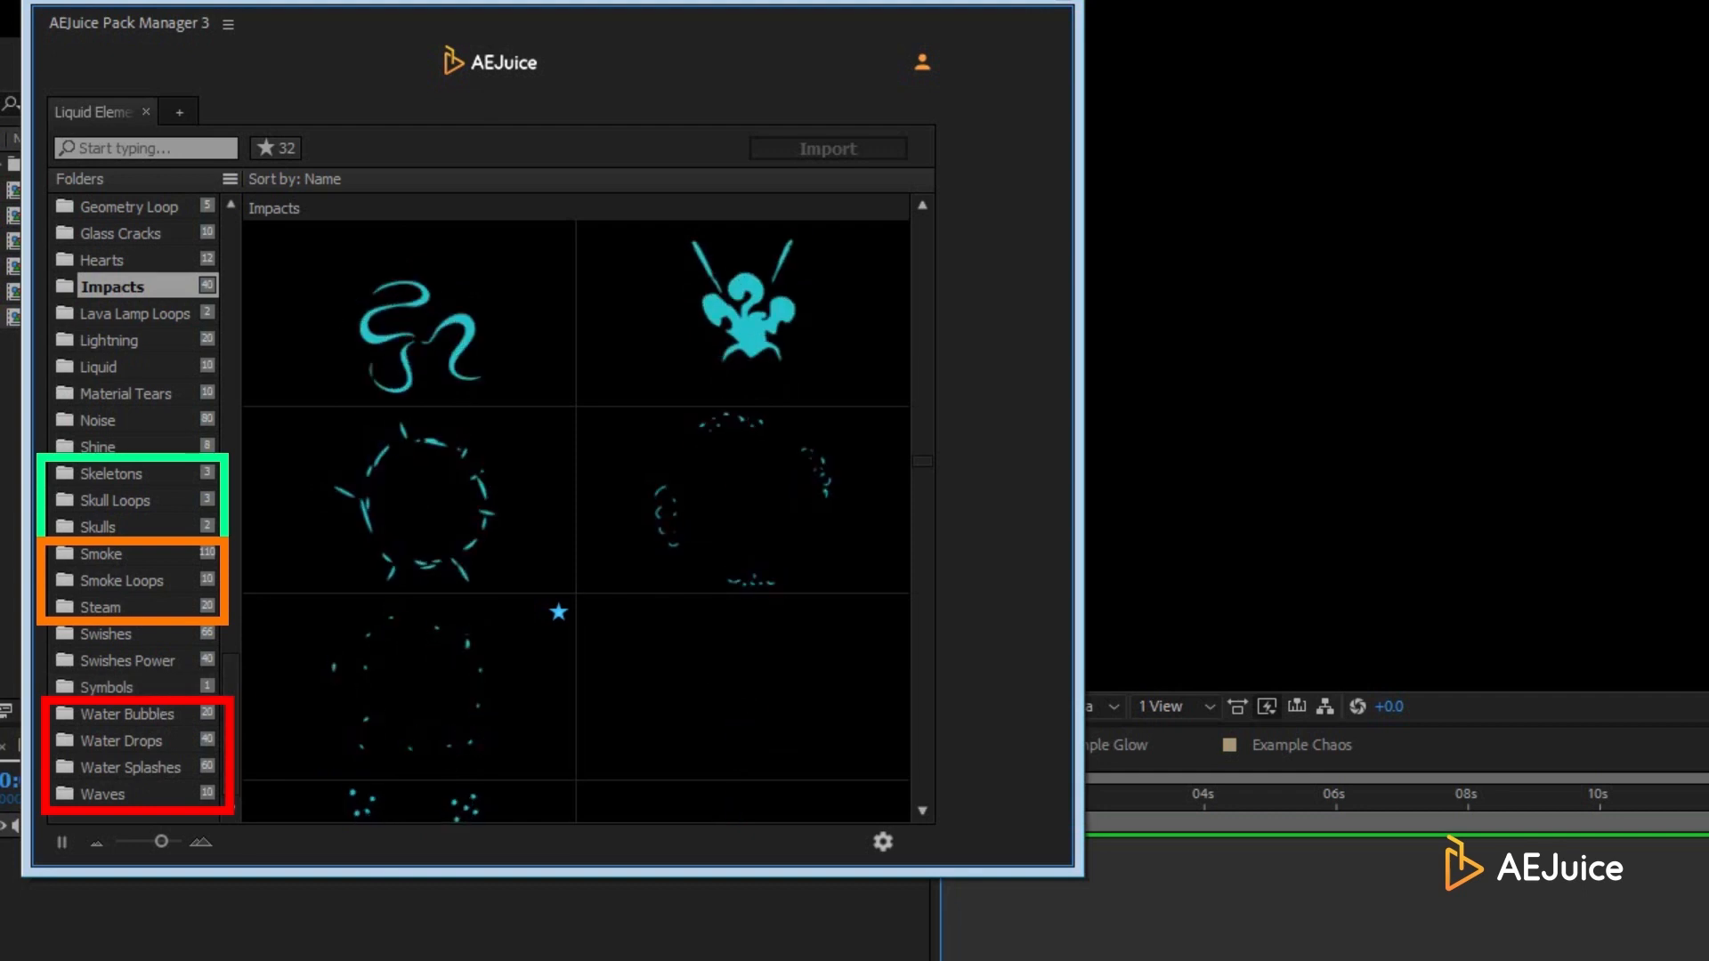
# Step: Browse the water folders of the Liquid Elements pack, from Water Bubbles through Water Drops and Water Splashes to Waves
pyautogui.click(141, 706)
pyautogui.press('Down')
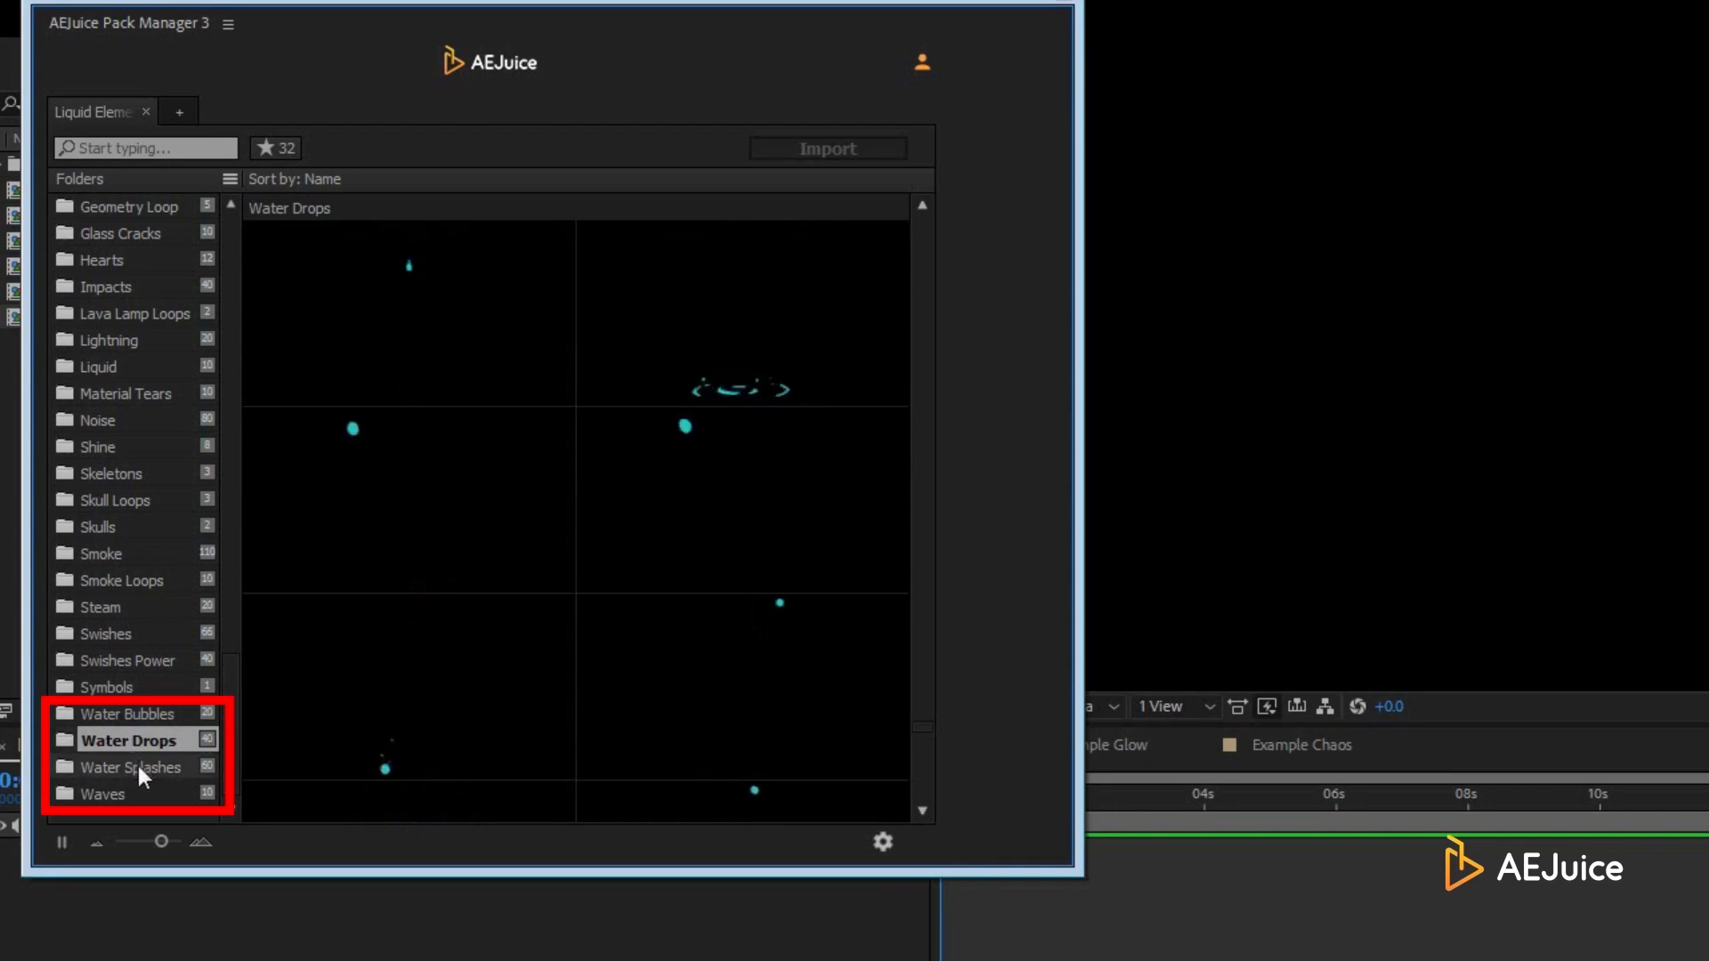
pyautogui.click(137, 767)
pyautogui.press('Down')
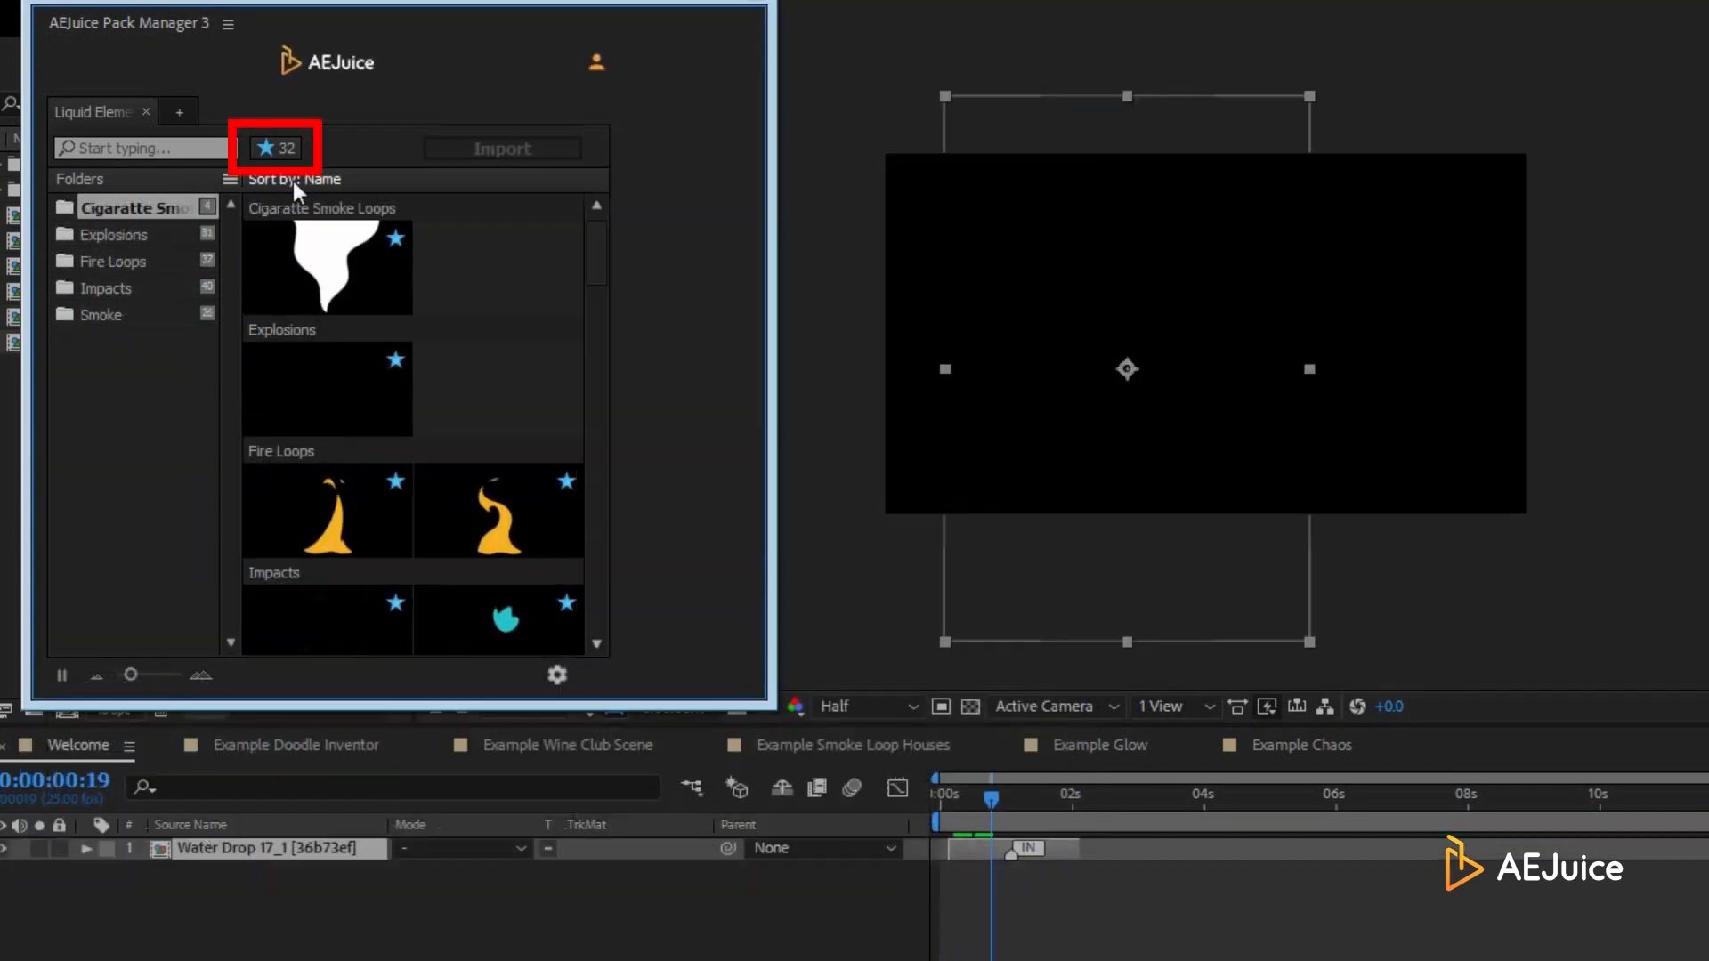
# Step: Look through the favourite Liquid Elements in the Smoke folder and switch the favourites filter
pyautogui.click(287, 360)
pyautogui.scroll(-5, 288, 367)
pyautogui.scroll(2, 289, 367)
pyautogui.scroll(-5, 288, 366)
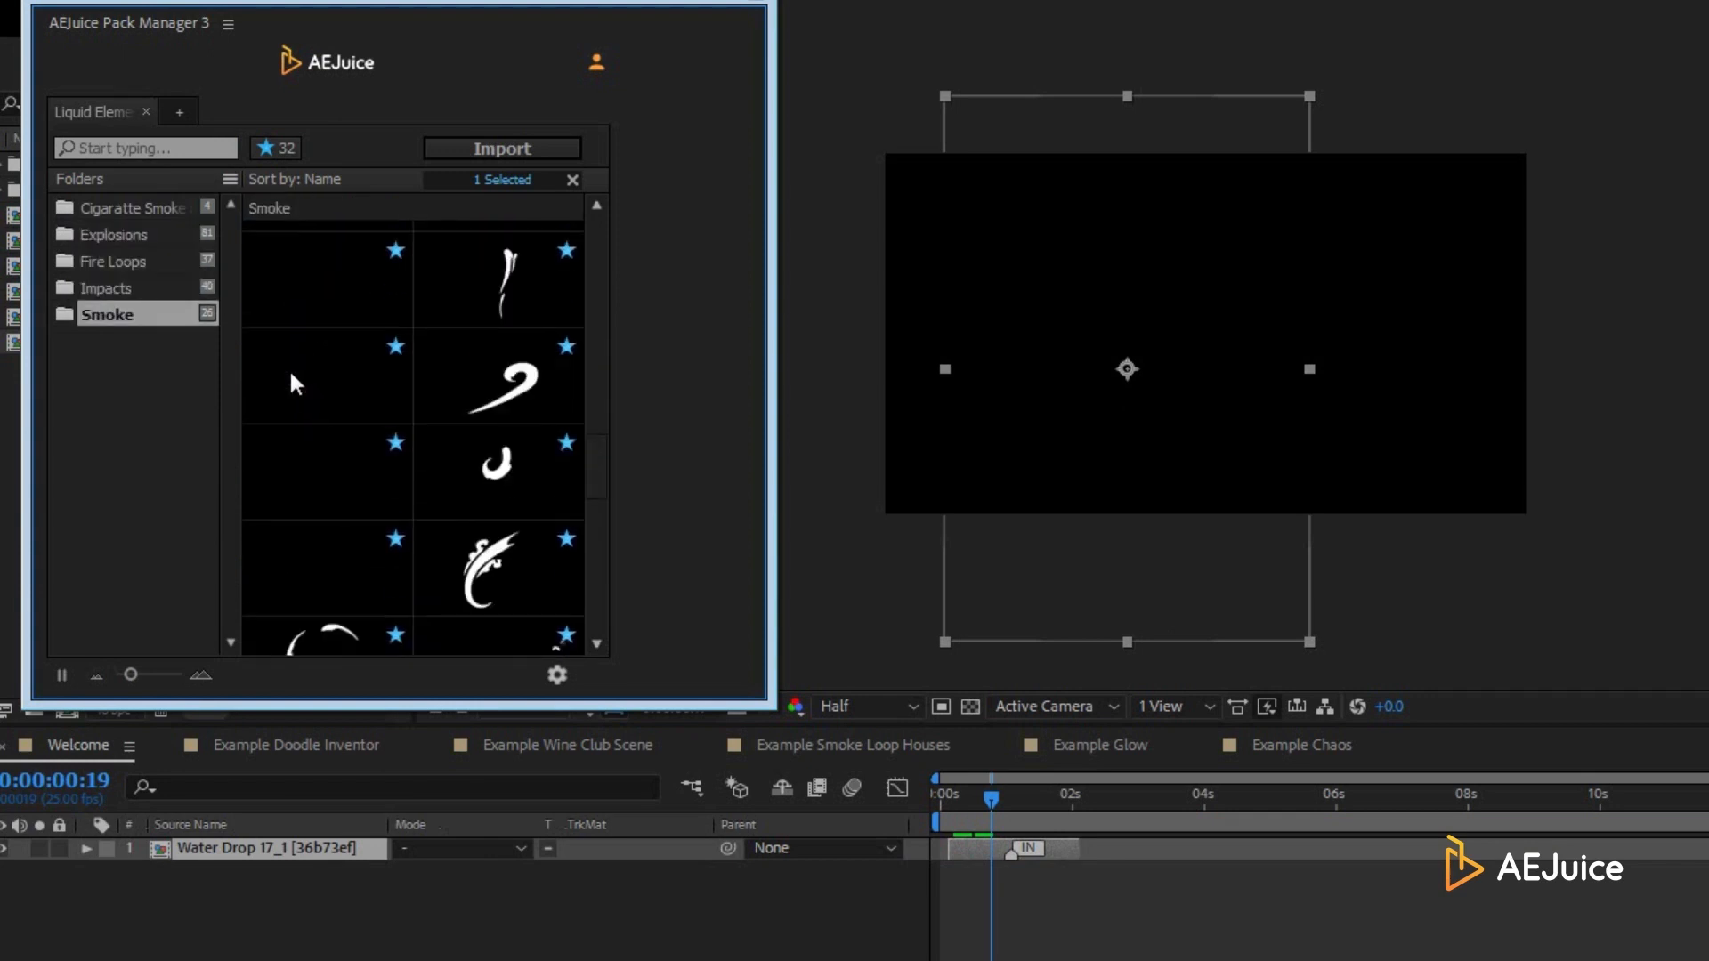
pyautogui.scroll(-3, 289, 369)
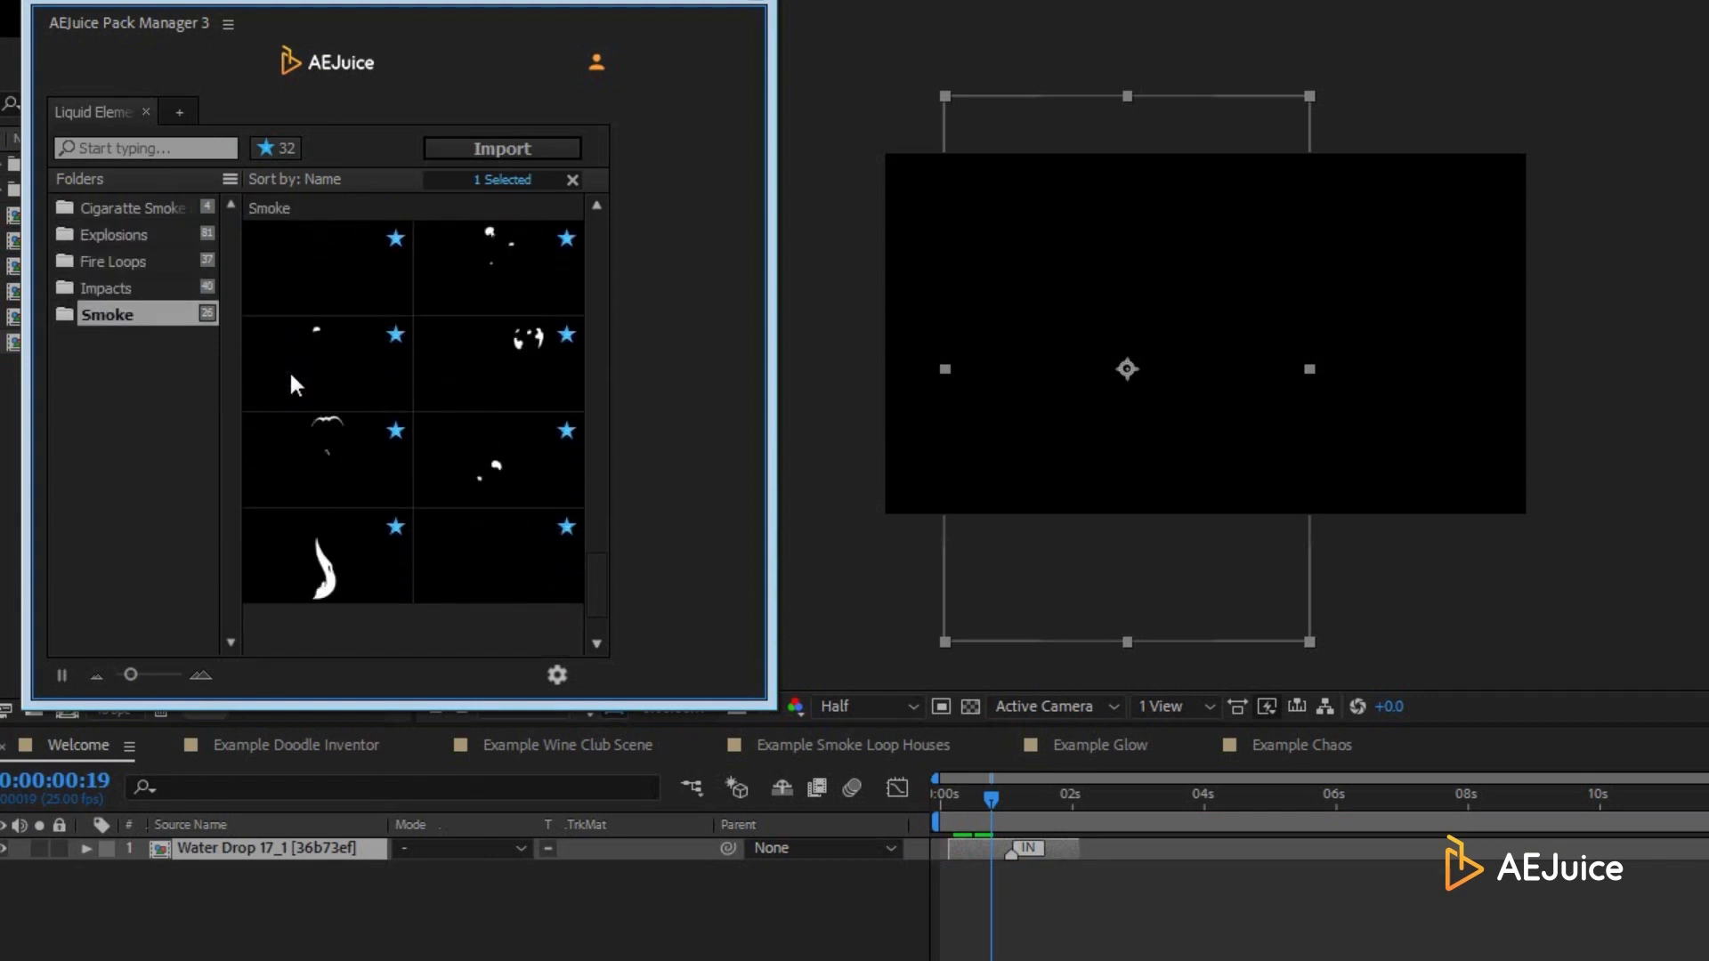
pyautogui.scroll(4, 288, 371)
pyautogui.click(265, 148)
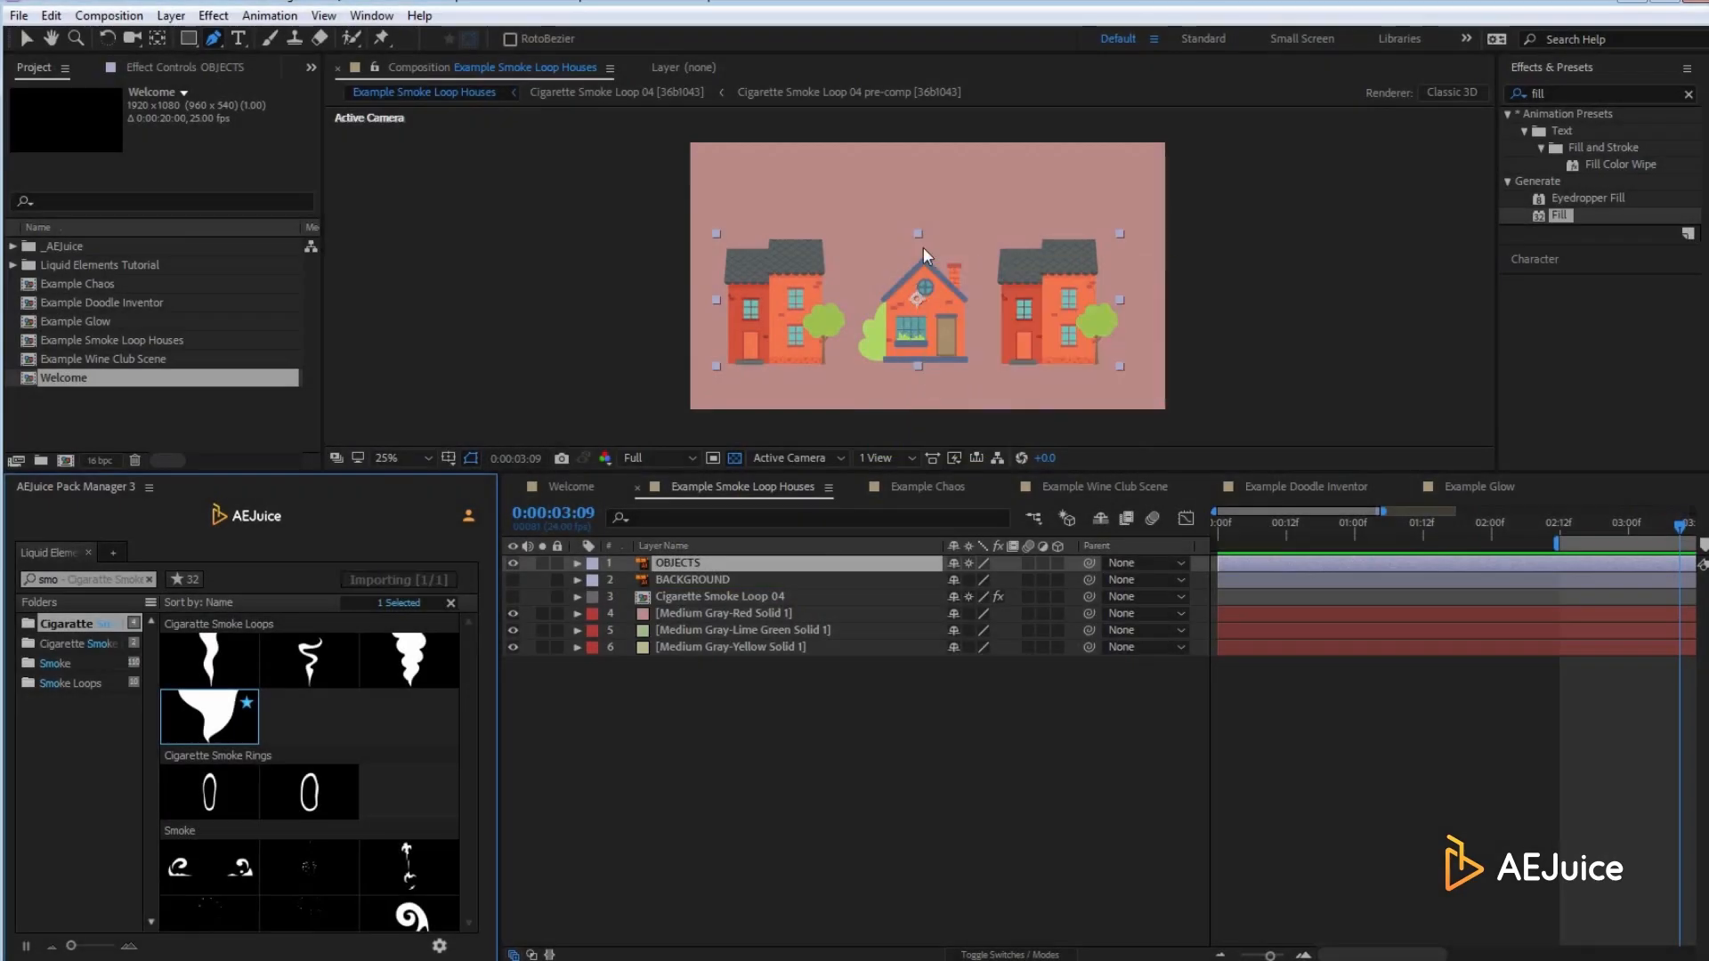
# Step: Scale the imported Cigarette Smoke Loop 04 layer to 30% and place it above the middle house's chimney
pyautogui.press('s')
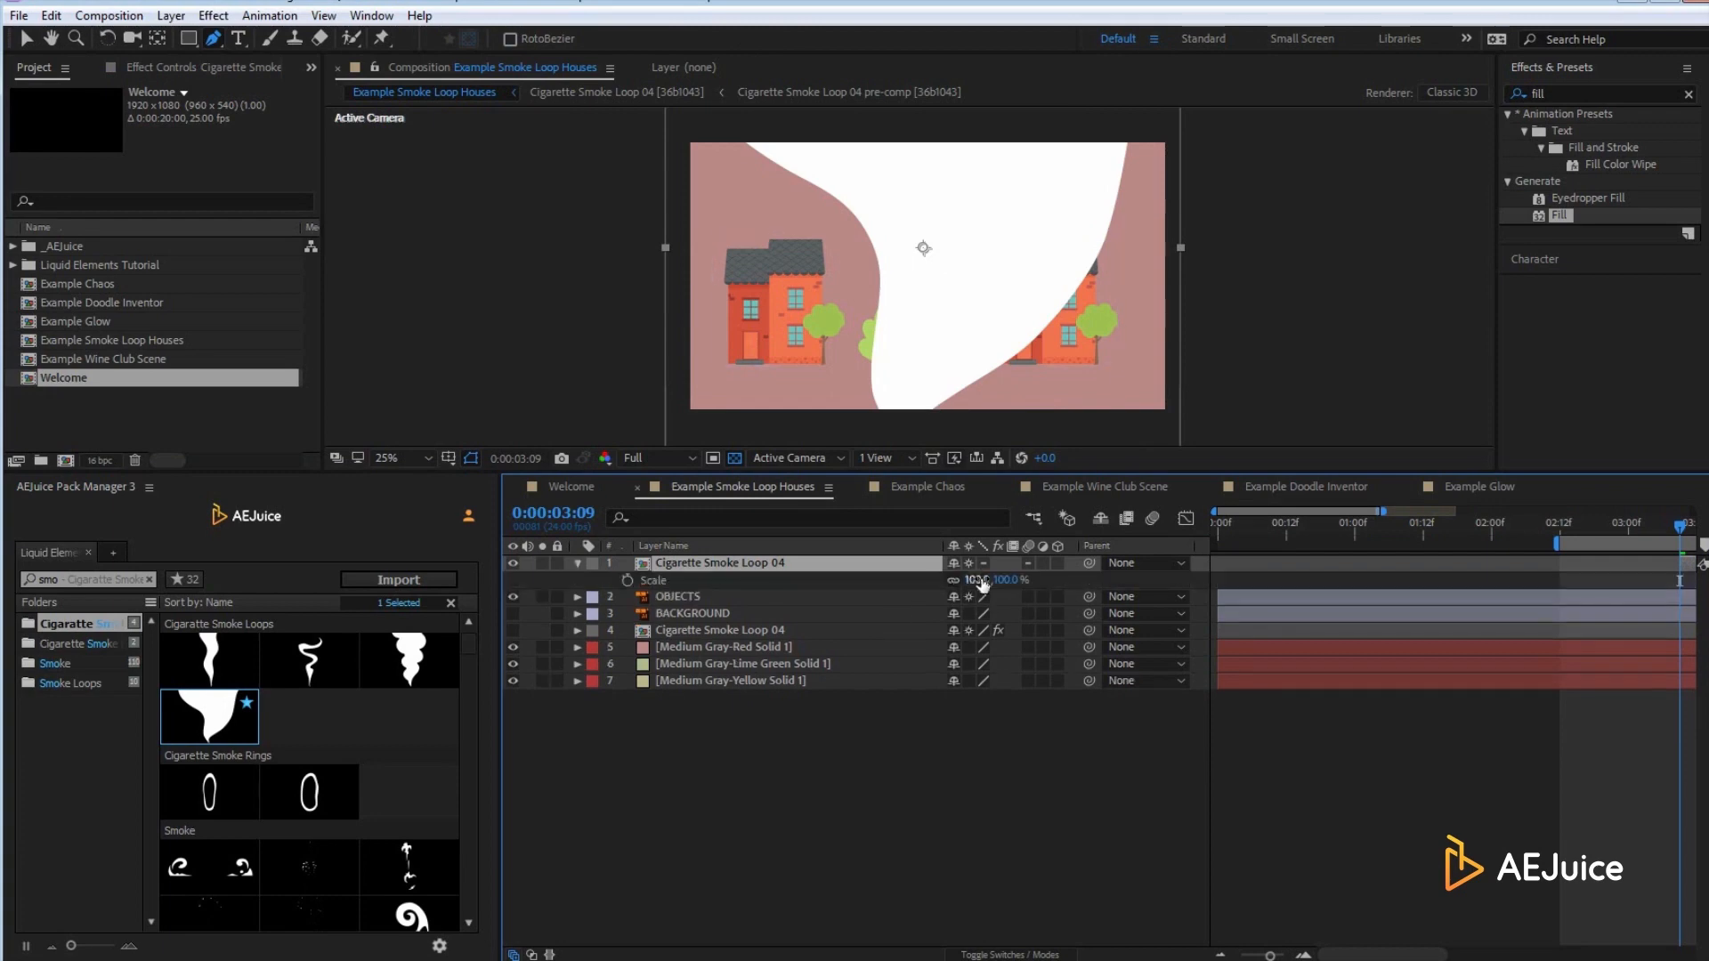
pyautogui.moveTo(981, 583); pyautogui.dragTo(920, 583)
pyautogui.press('v')
pyautogui.moveTo(960, 220); pyautogui.dragTo(987, 171)
# Step: Apply the Fill effect to the smoke layer, sample its color from the red house on the left, and preview the animation
pyautogui.moveTo(1558, 223); pyautogui.dragTo(429, 351)
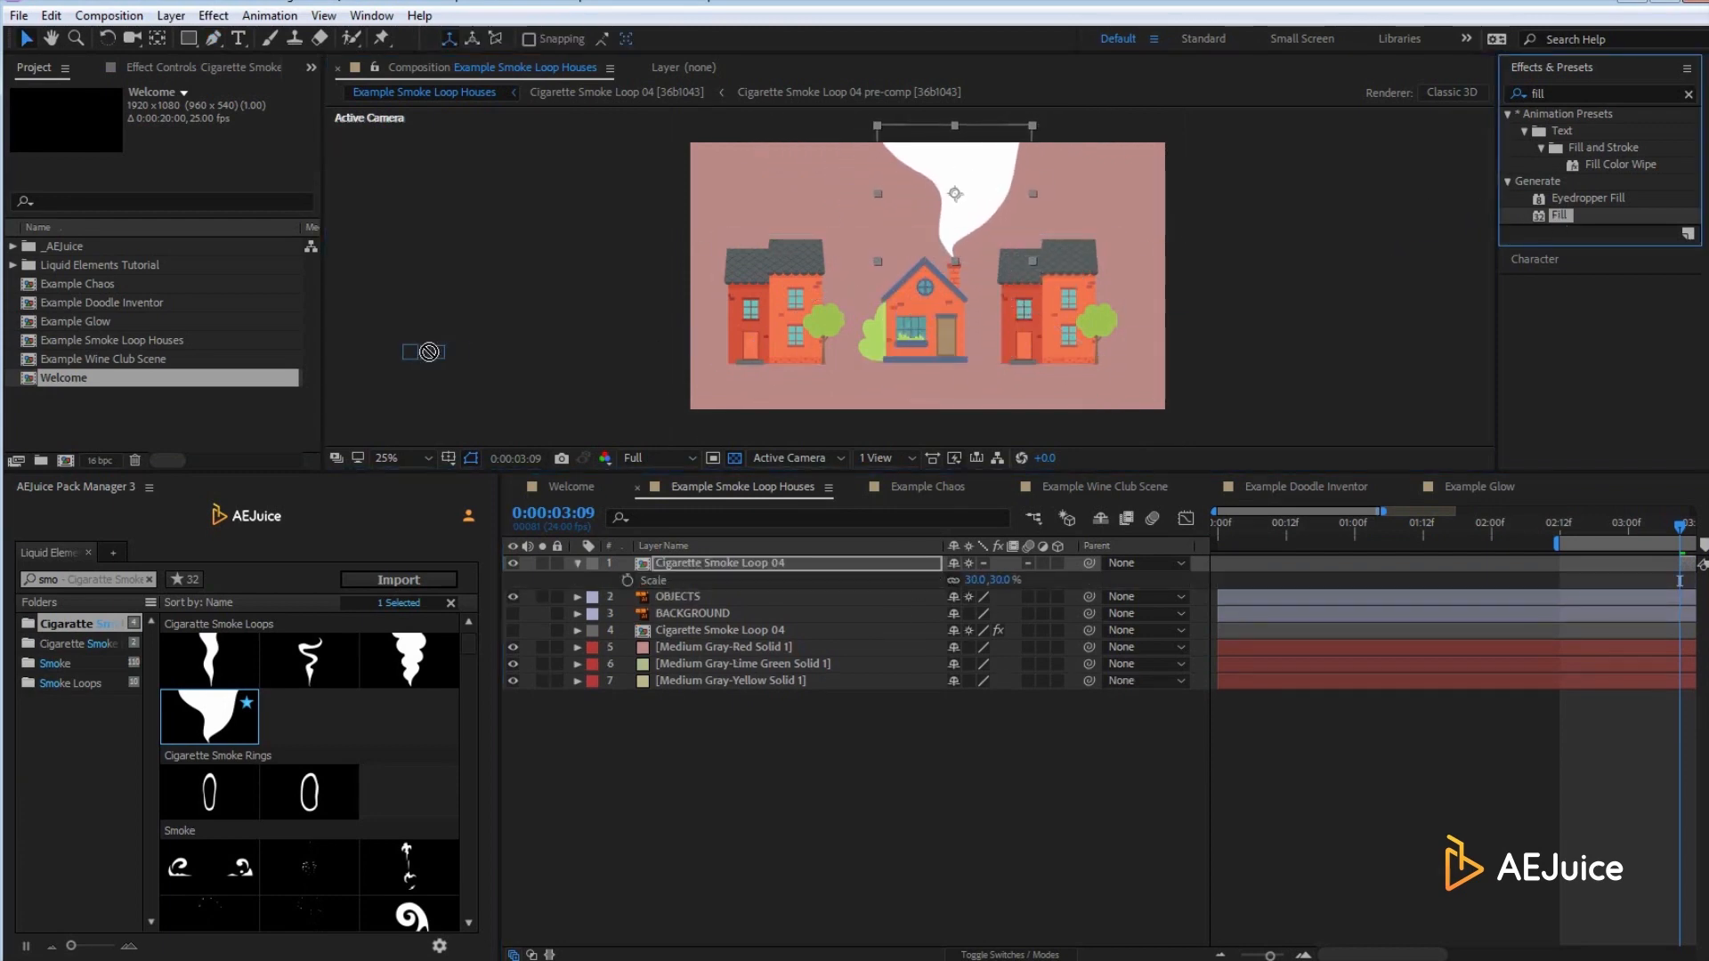
pyautogui.moveTo(965, 191); pyautogui.dragTo(966, 194)
pyautogui.click(723, 323)
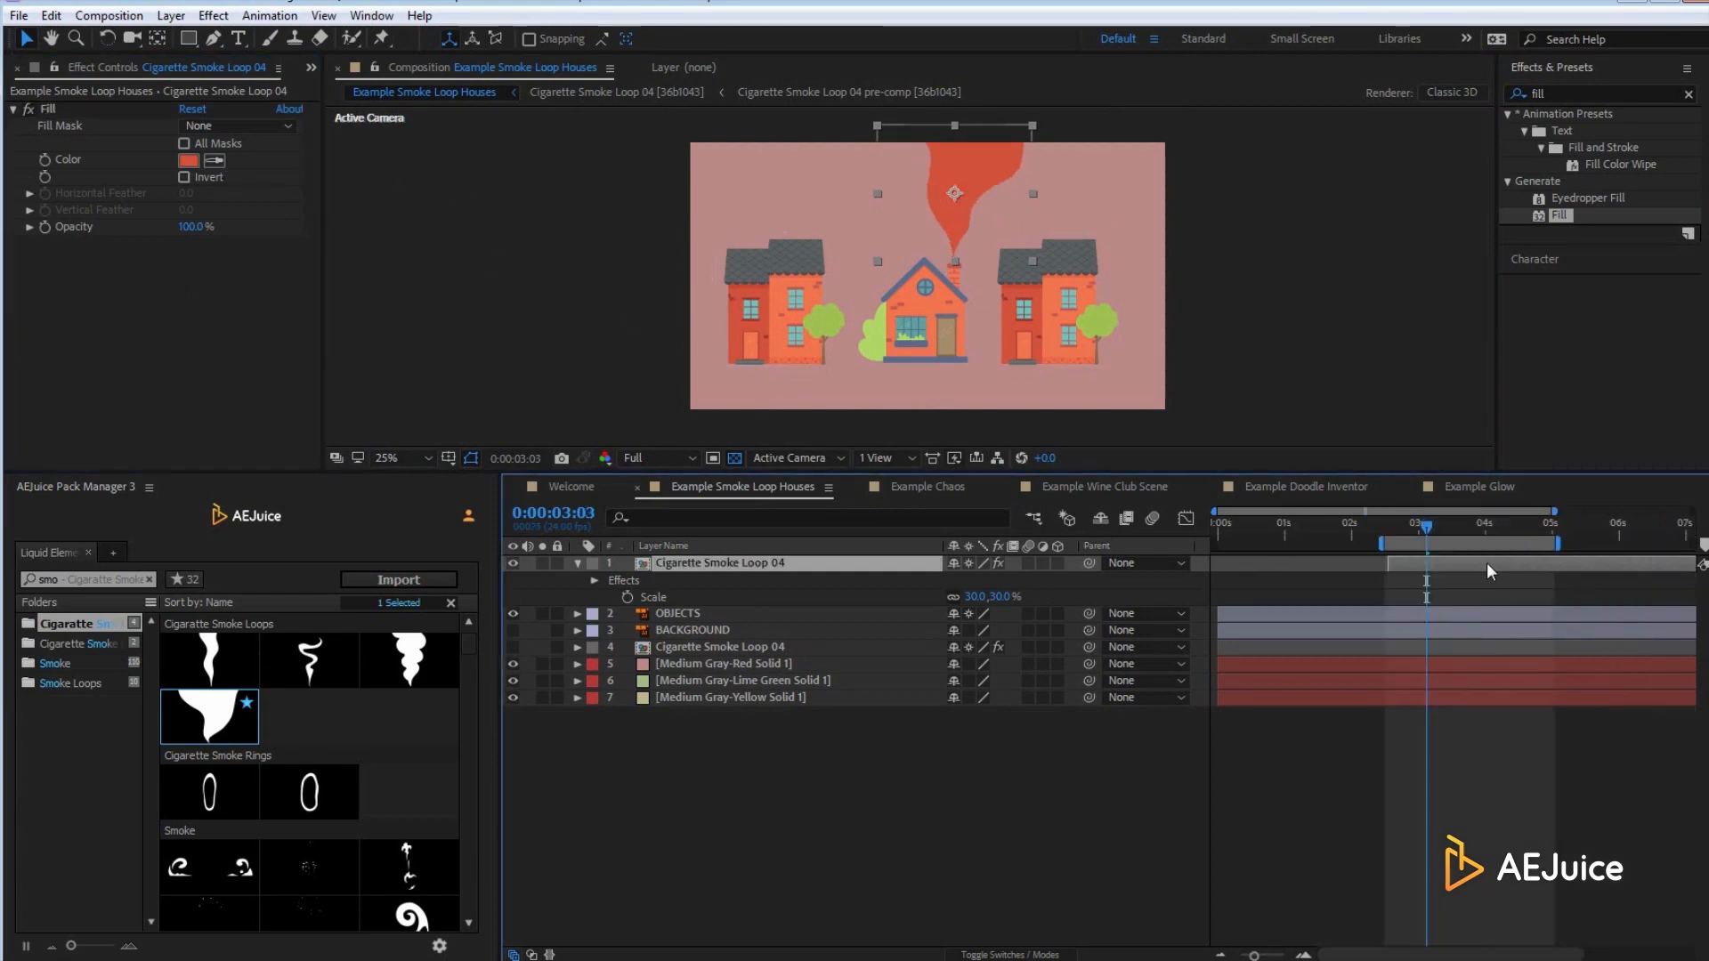
pyautogui.press('space')
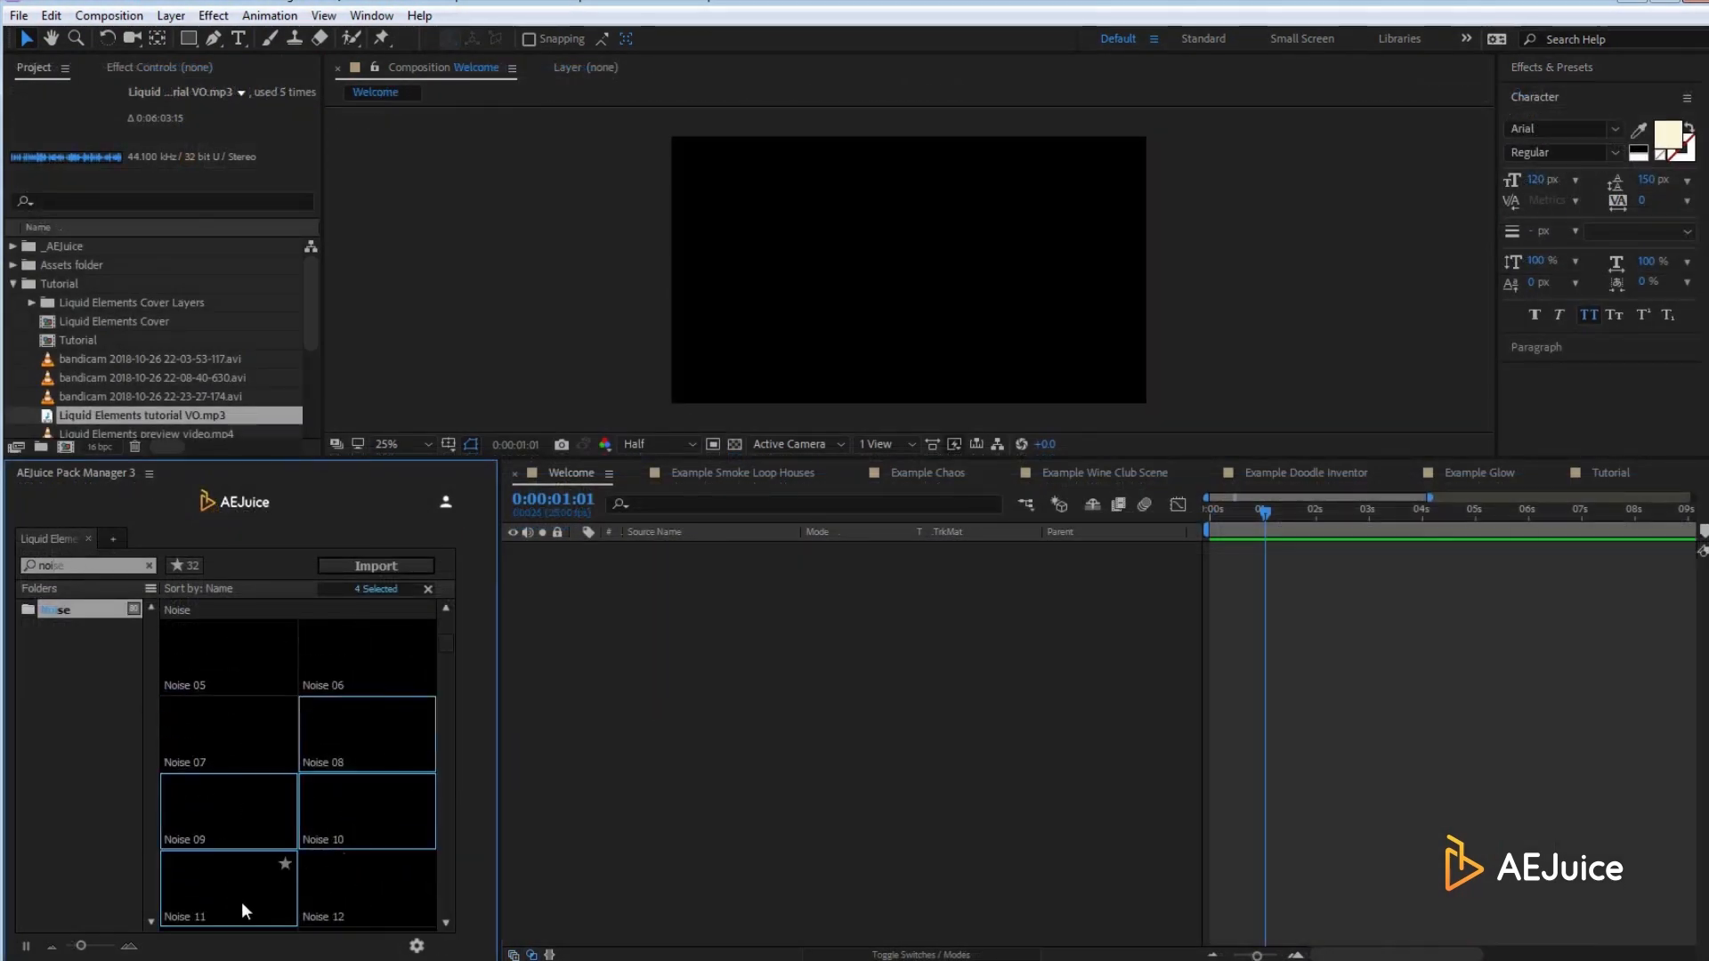
# Step: Add Noise 08, 09, 10 and 11 together to the Welcome composition and scale all four layers to 75%
pyautogui.moveTo(246, 909); pyautogui.dragTo(801, 656)
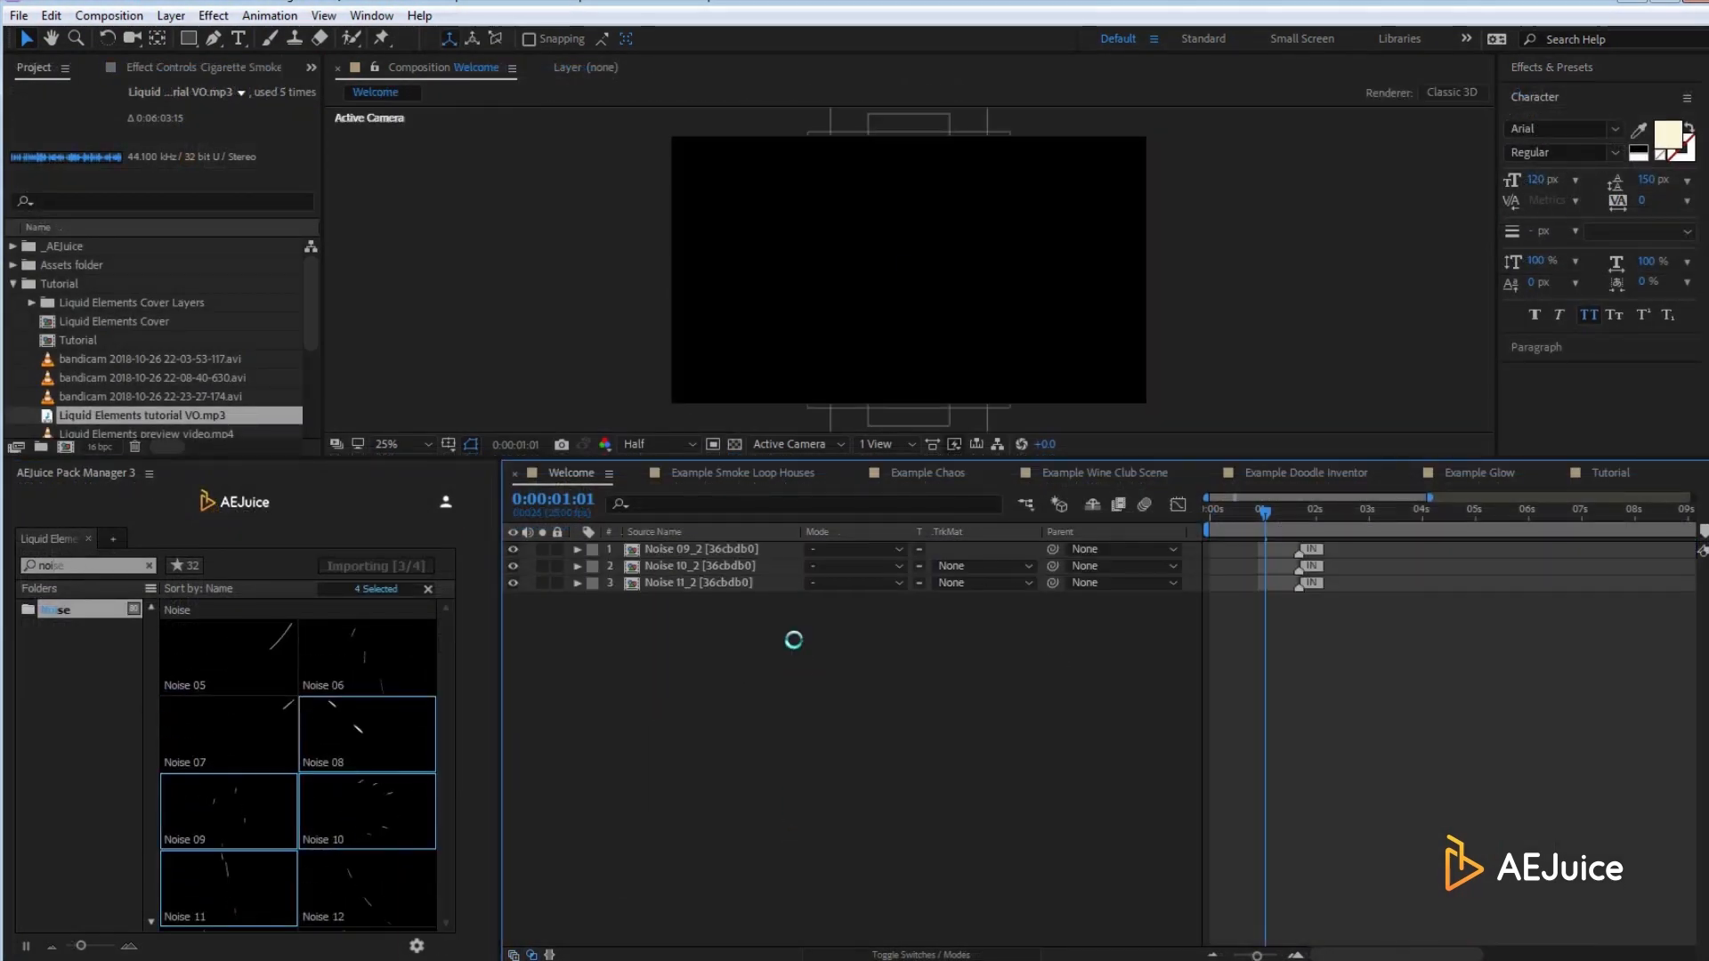
pyautogui.press('s')
pyautogui.moveTo(873, 634); pyautogui.dragTo(851, 657)
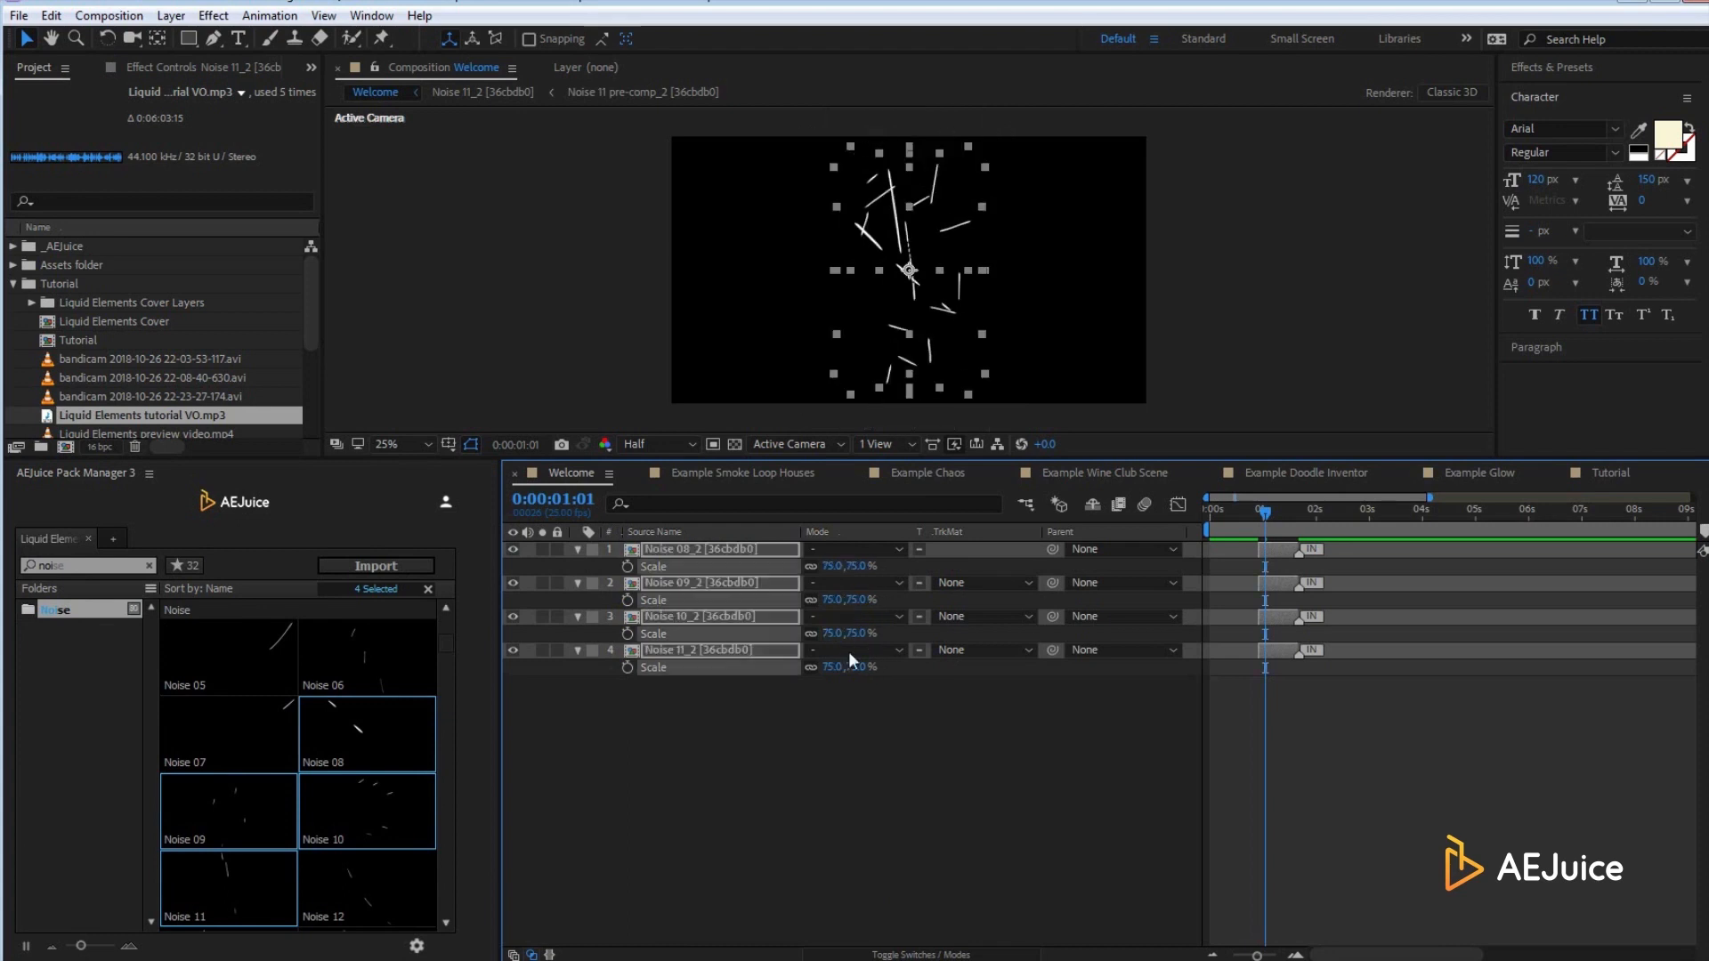
pyautogui.click(854, 721)
# Step: Spread the noise layers apart across both sides of the frame, placing Noise 10 left of center
pyautogui.moveTo(869, 238); pyautogui.dragTo(736, 265)
pyautogui.click(941, 234)
pyautogui.moveTo(940, 233); pyautogui.dragTo(1058, 222)
pyautogui.moveTo(903, 216); pyautogui.dragTo(813, 195)
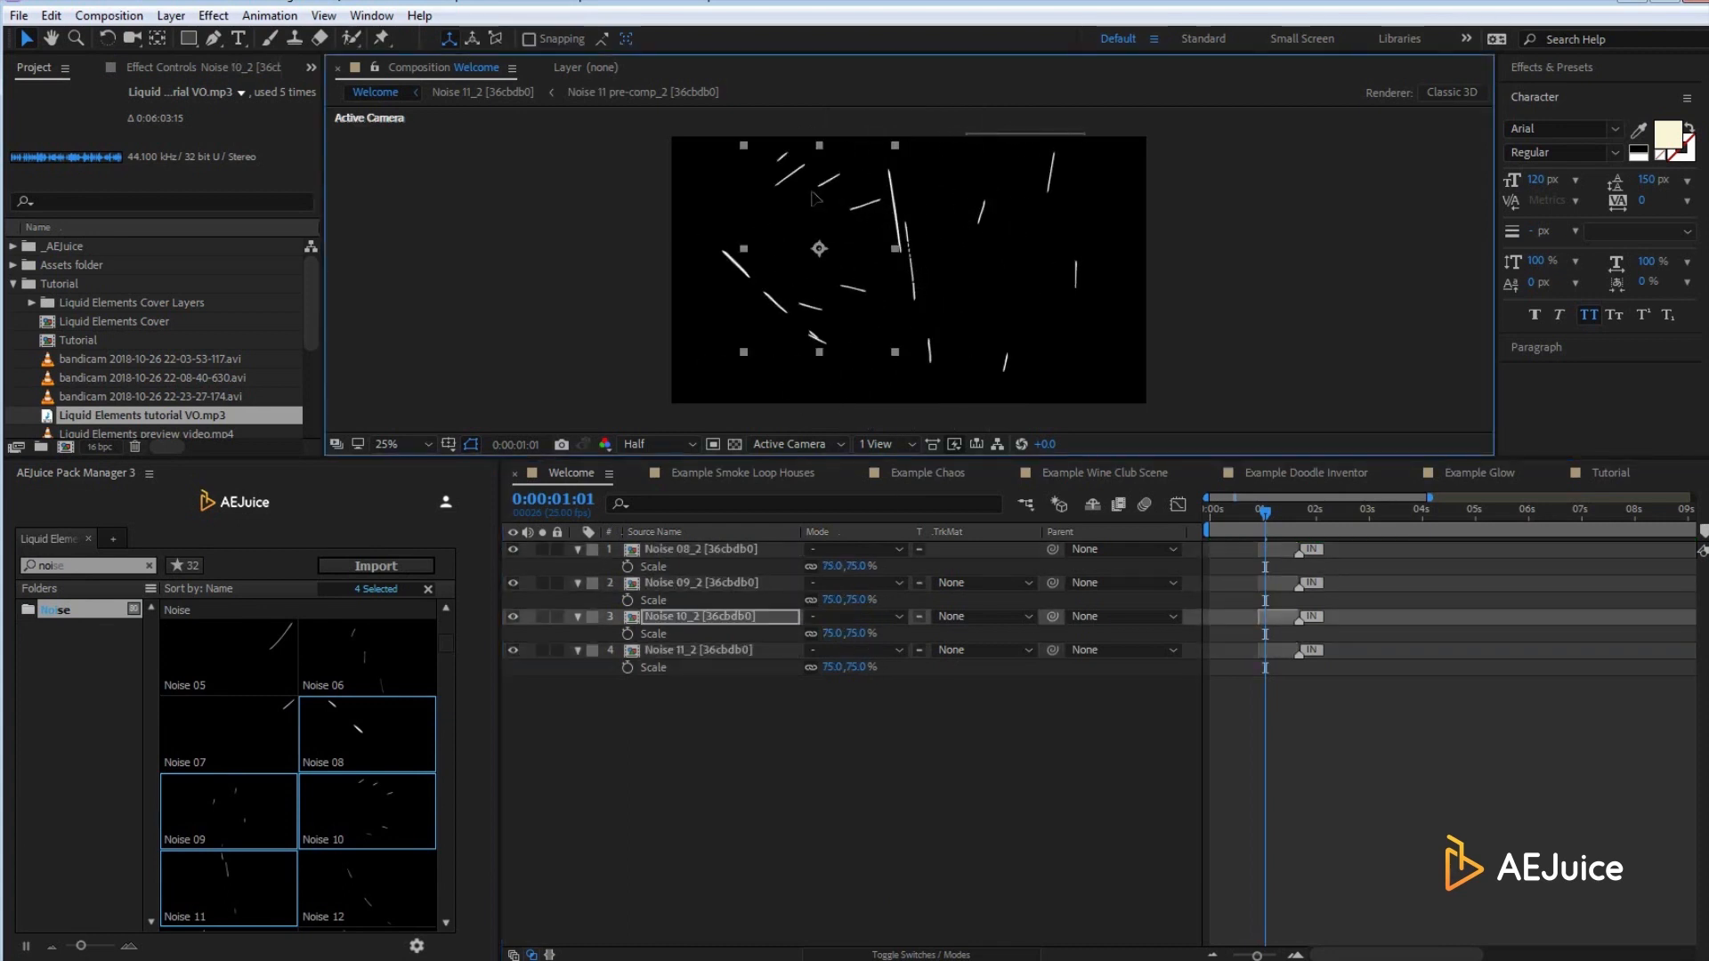
# Step: Rotate the Noise 10 layer to 213°, shift it slightly upward, and move the current time to 0:00:01:04
pyautogui.moveTo(830, 636); pyautogui.dragTo(1019, 633)
pyautogui.moveTo(825, 253); pyautogui.dragTo(815, 210)
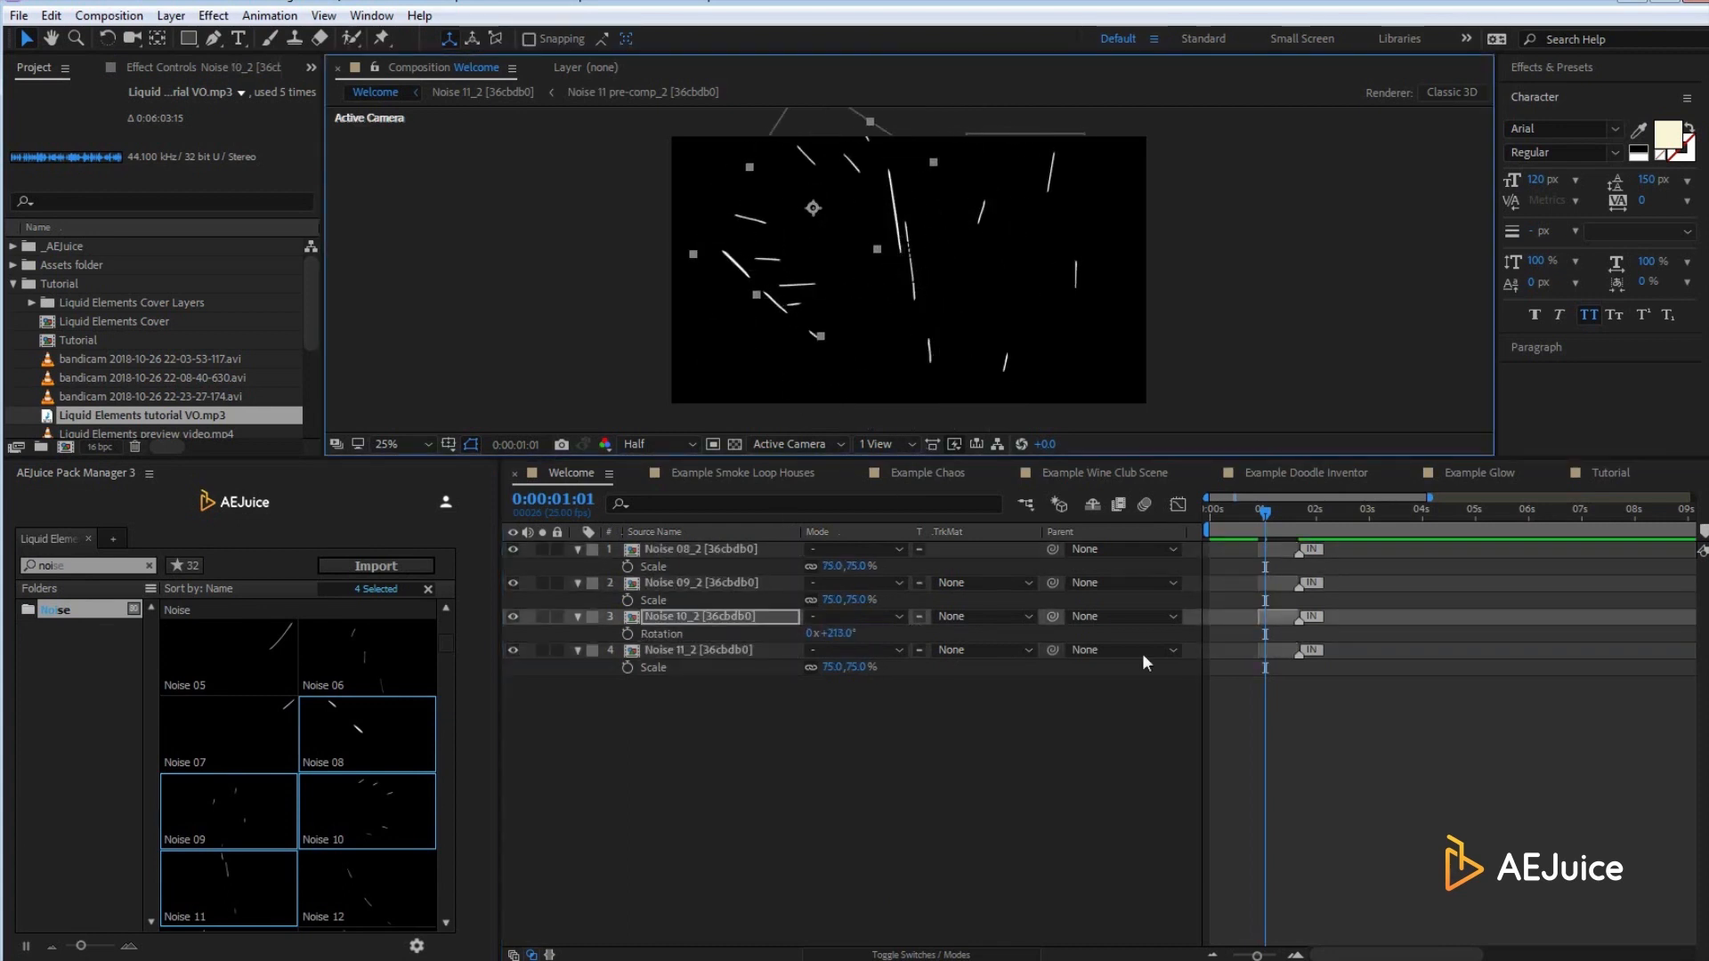
pyautogui.moveTo(1264, 513); pyautogui.dragTo(1272, 513)
# Step: Replace the noise search in the Liquid Elements pack with "smo", and clear it again
pyautogui.click(64, 570)
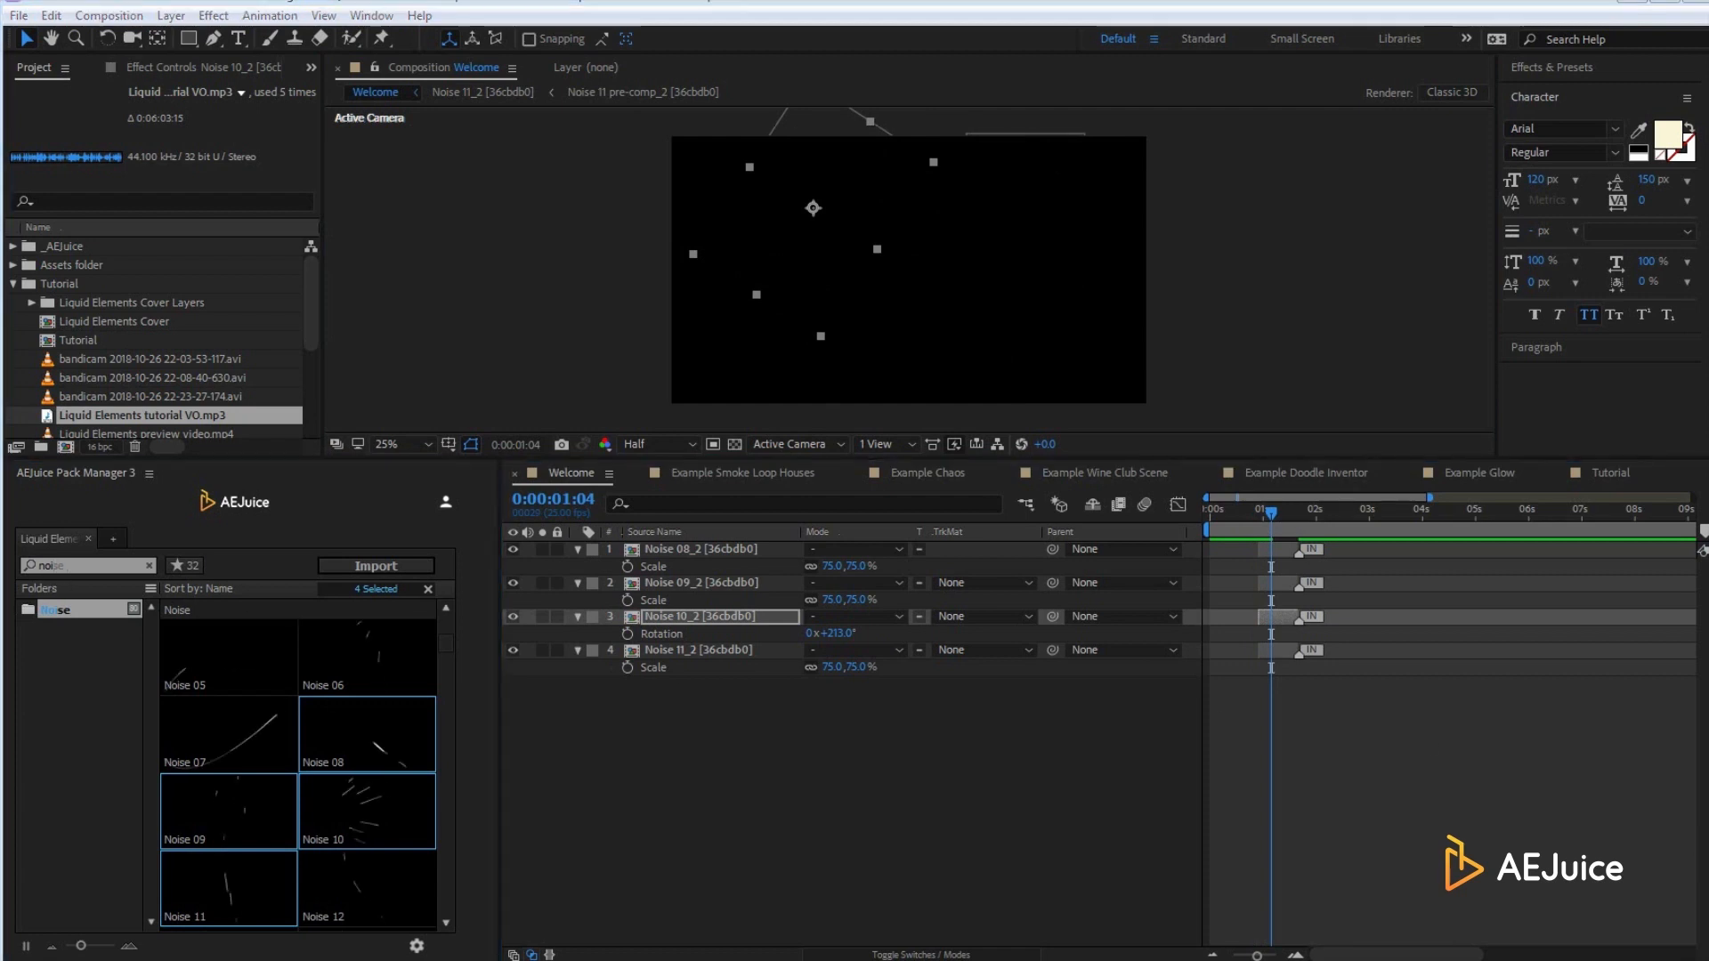
pyautogui.click(151, 566)
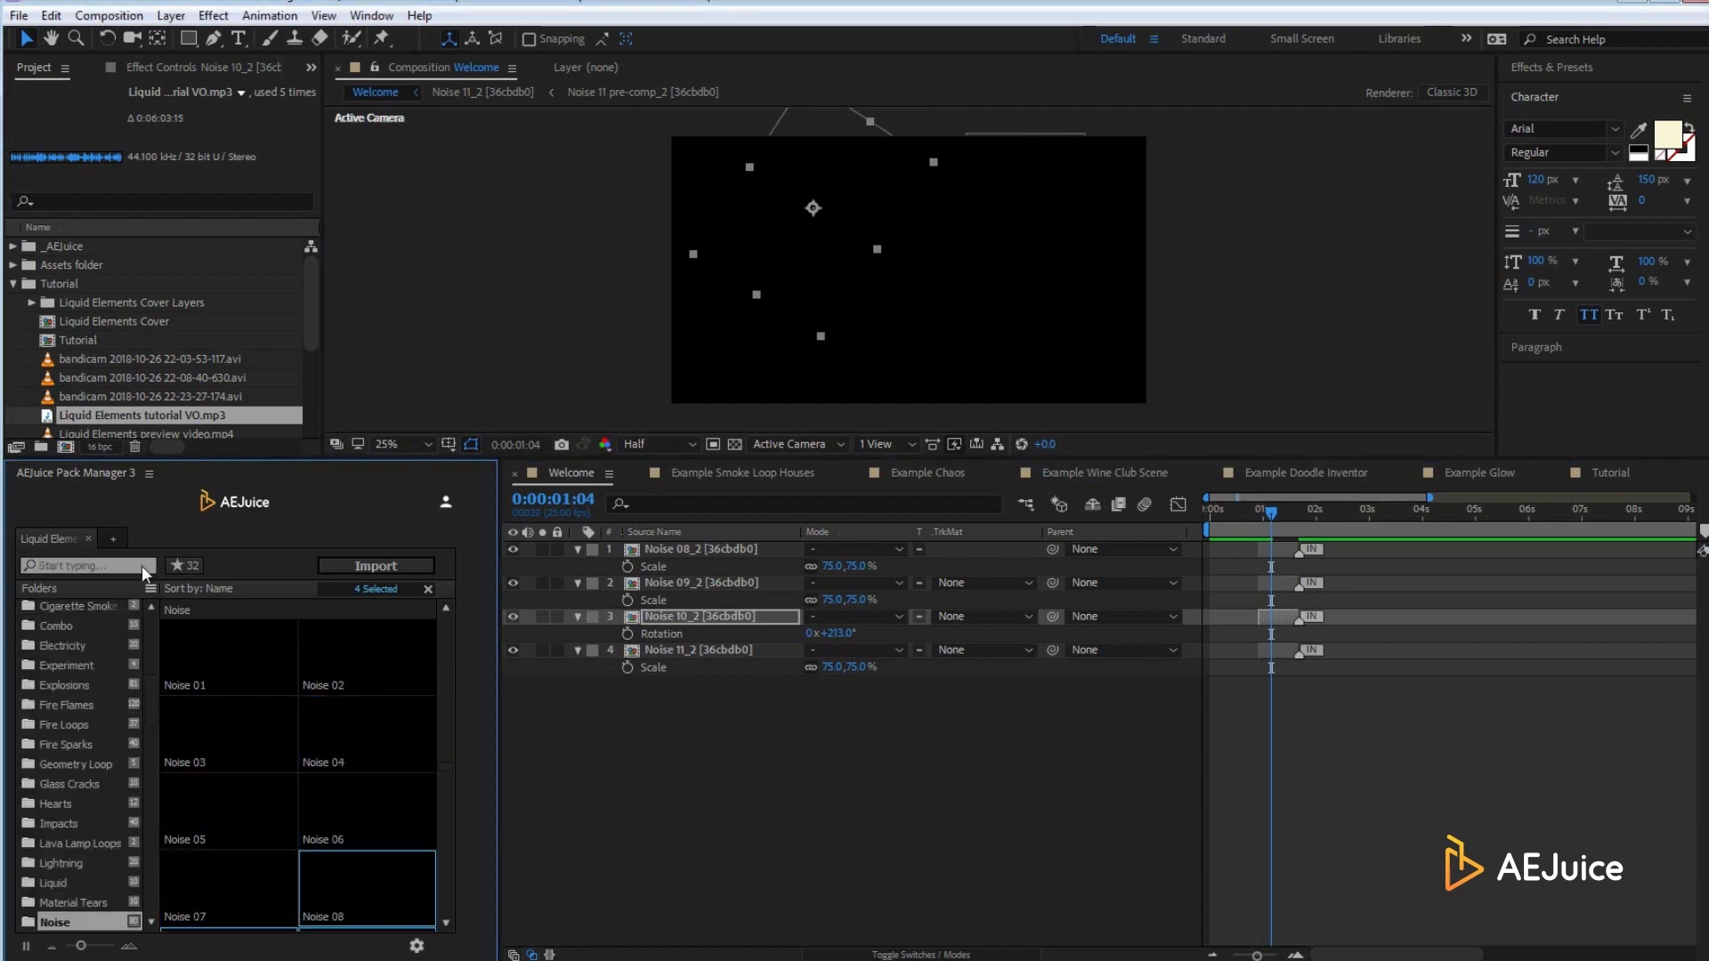
pyautogui.write('smo')
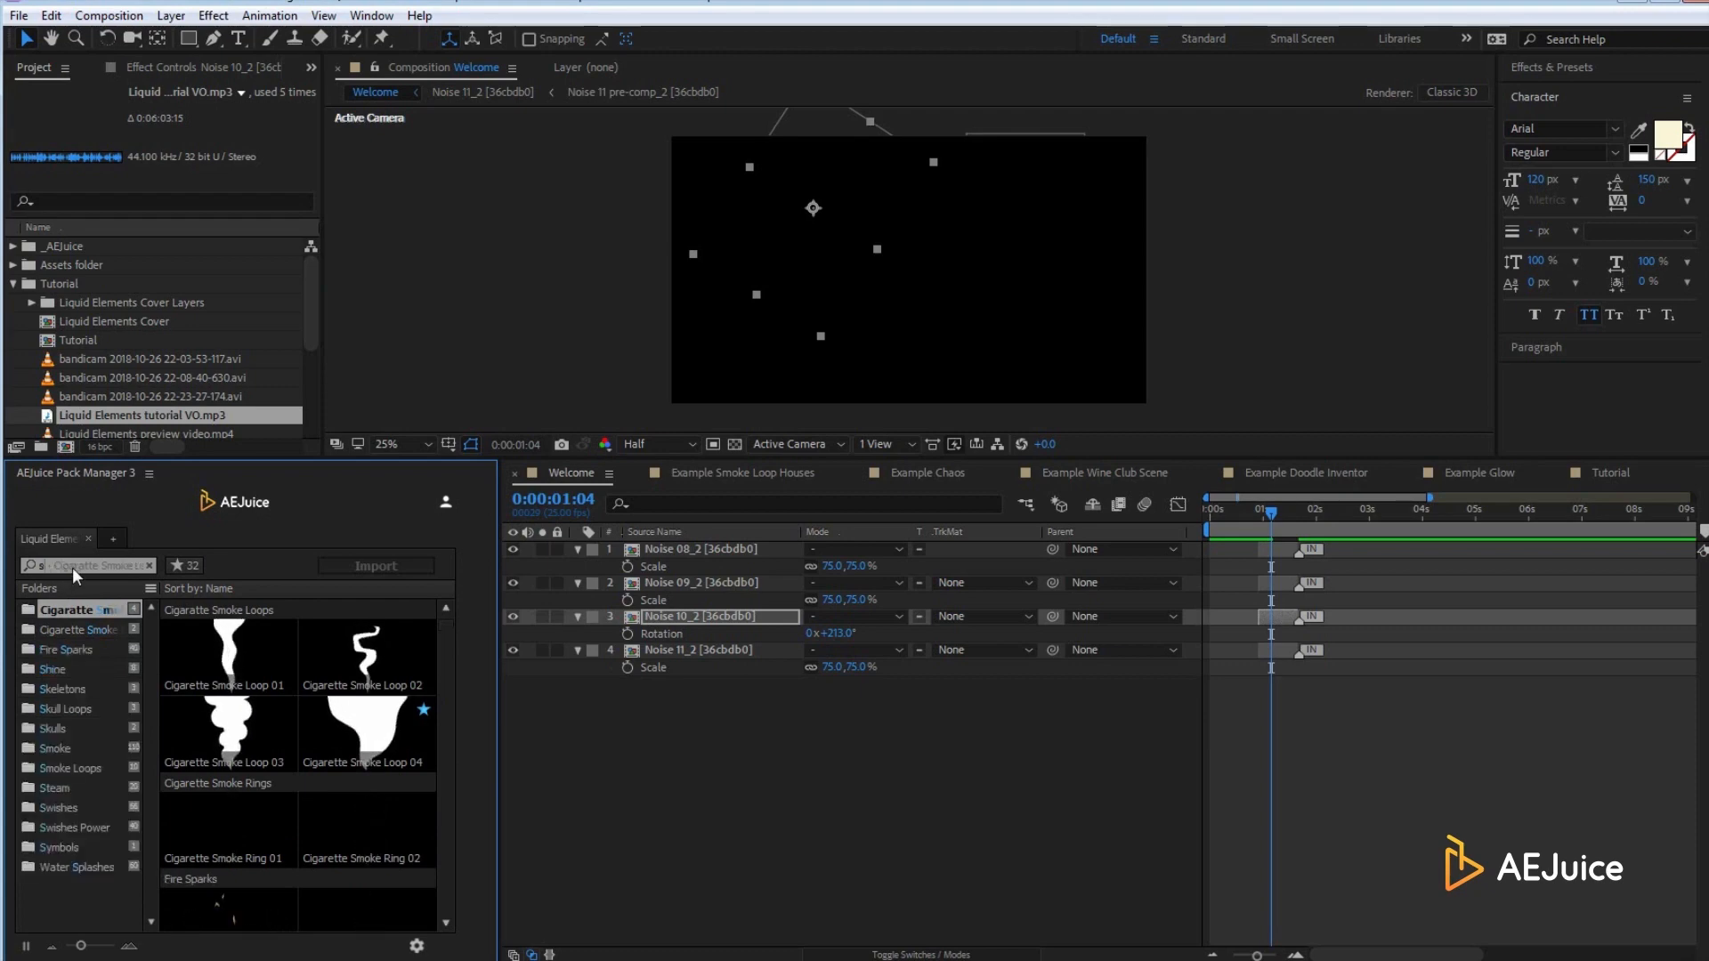
pyautogui.press('BackSpace')
pyautogui.press('BackSpace')
pyautogui.press('BackSpace')
# Step: Search the Liquid Elements pack for lightning and fire elements
pyautogui.write('lightning')
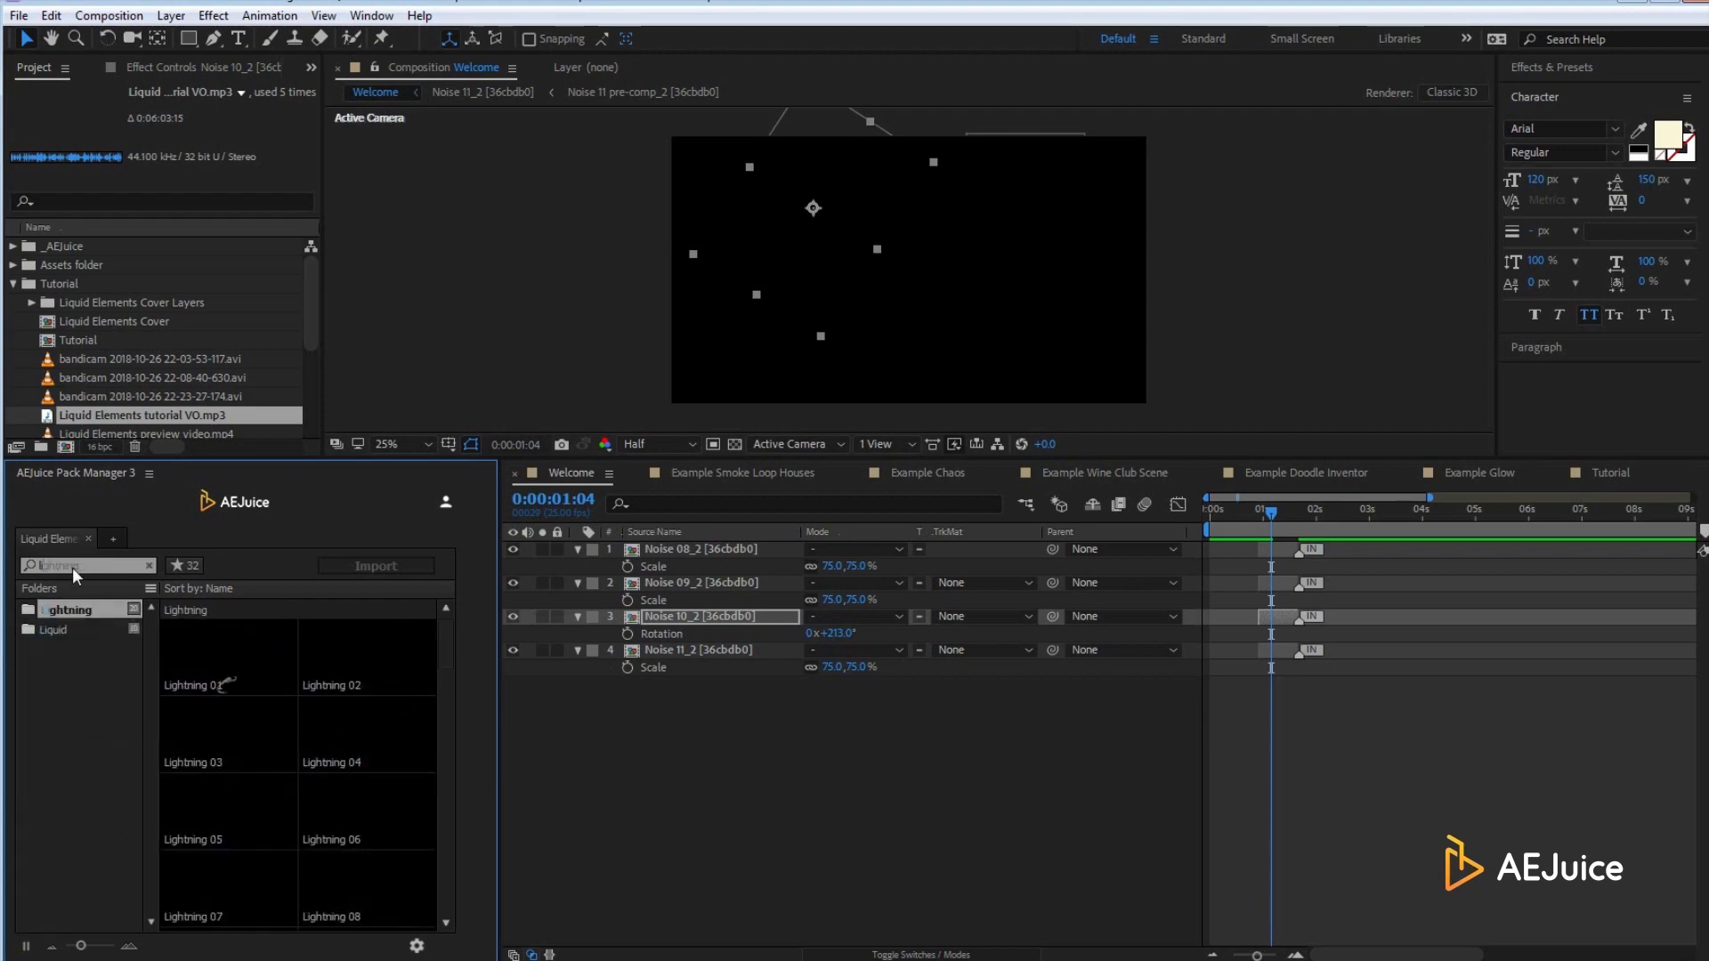
pyautogui.press('BackSpace')
pyautogui.press('BackSpace')
pyautogui.press('BackSpace')
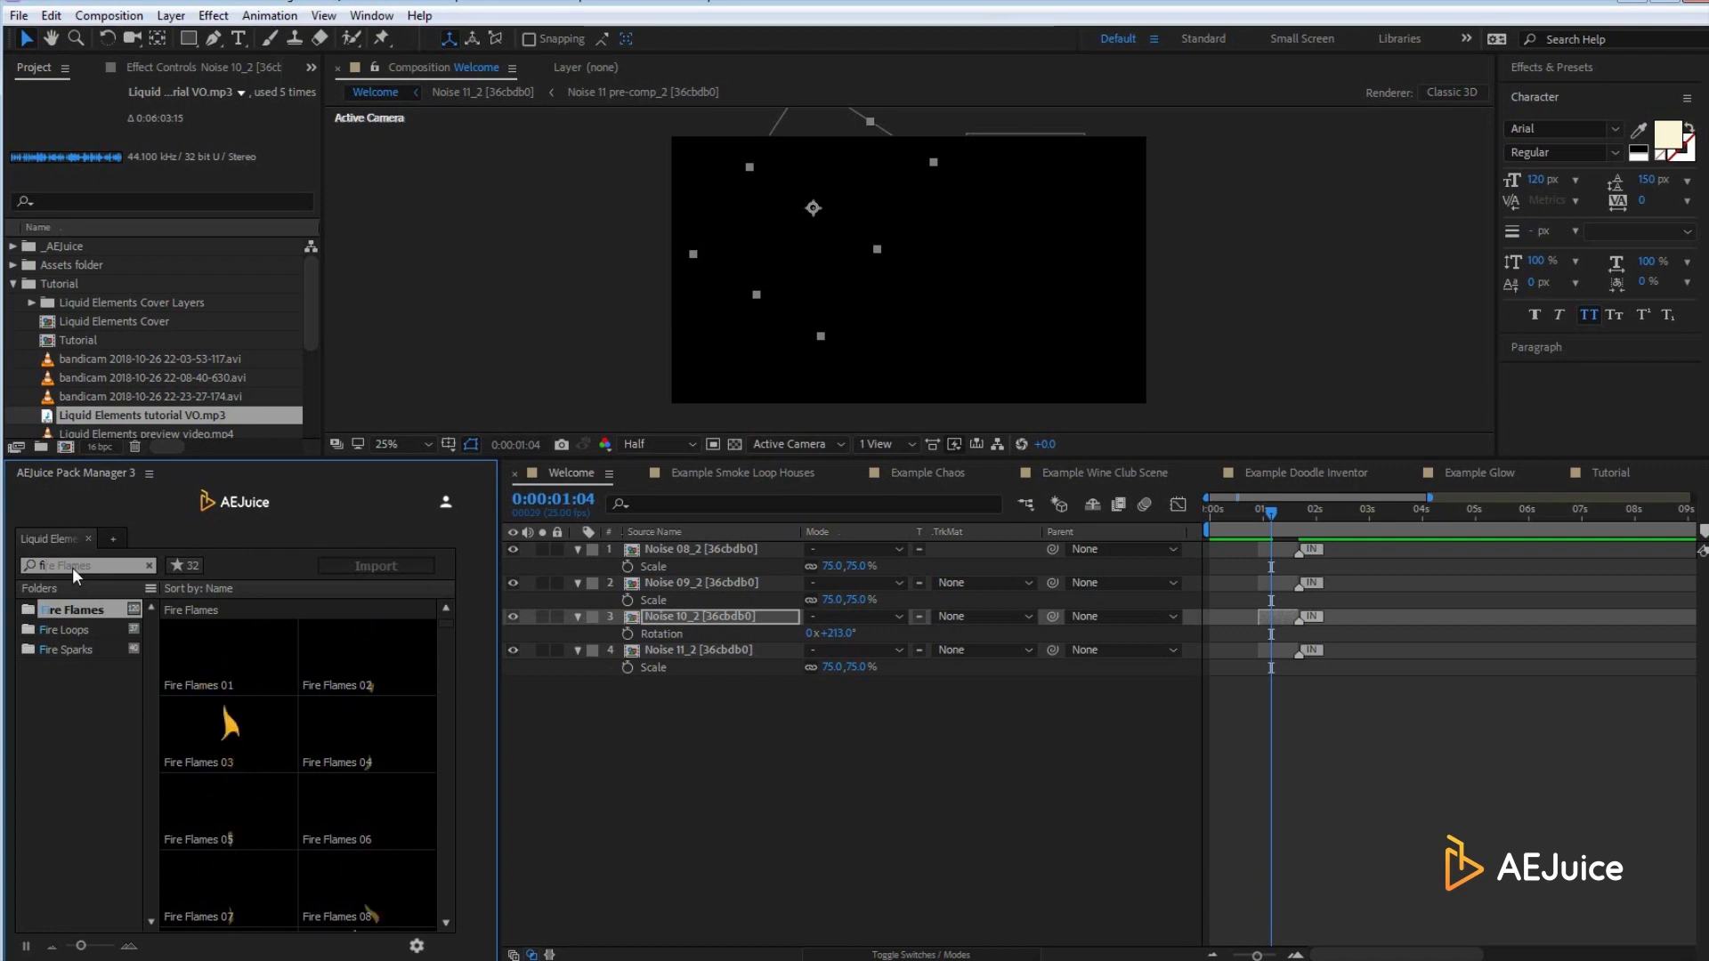
pyautogui.press('BackSpace')
pyautogui.press('BackSpace')
# Step: Search the Liquid Elements pack for "glas", and replace that search with "liquid"
pyautogui.write('glas')
pyautogui.press('BackSpace')
pyautogui.press('BackSpace')
pyautogui.press('BackSpace')
pyautogui.press('BackSpace')
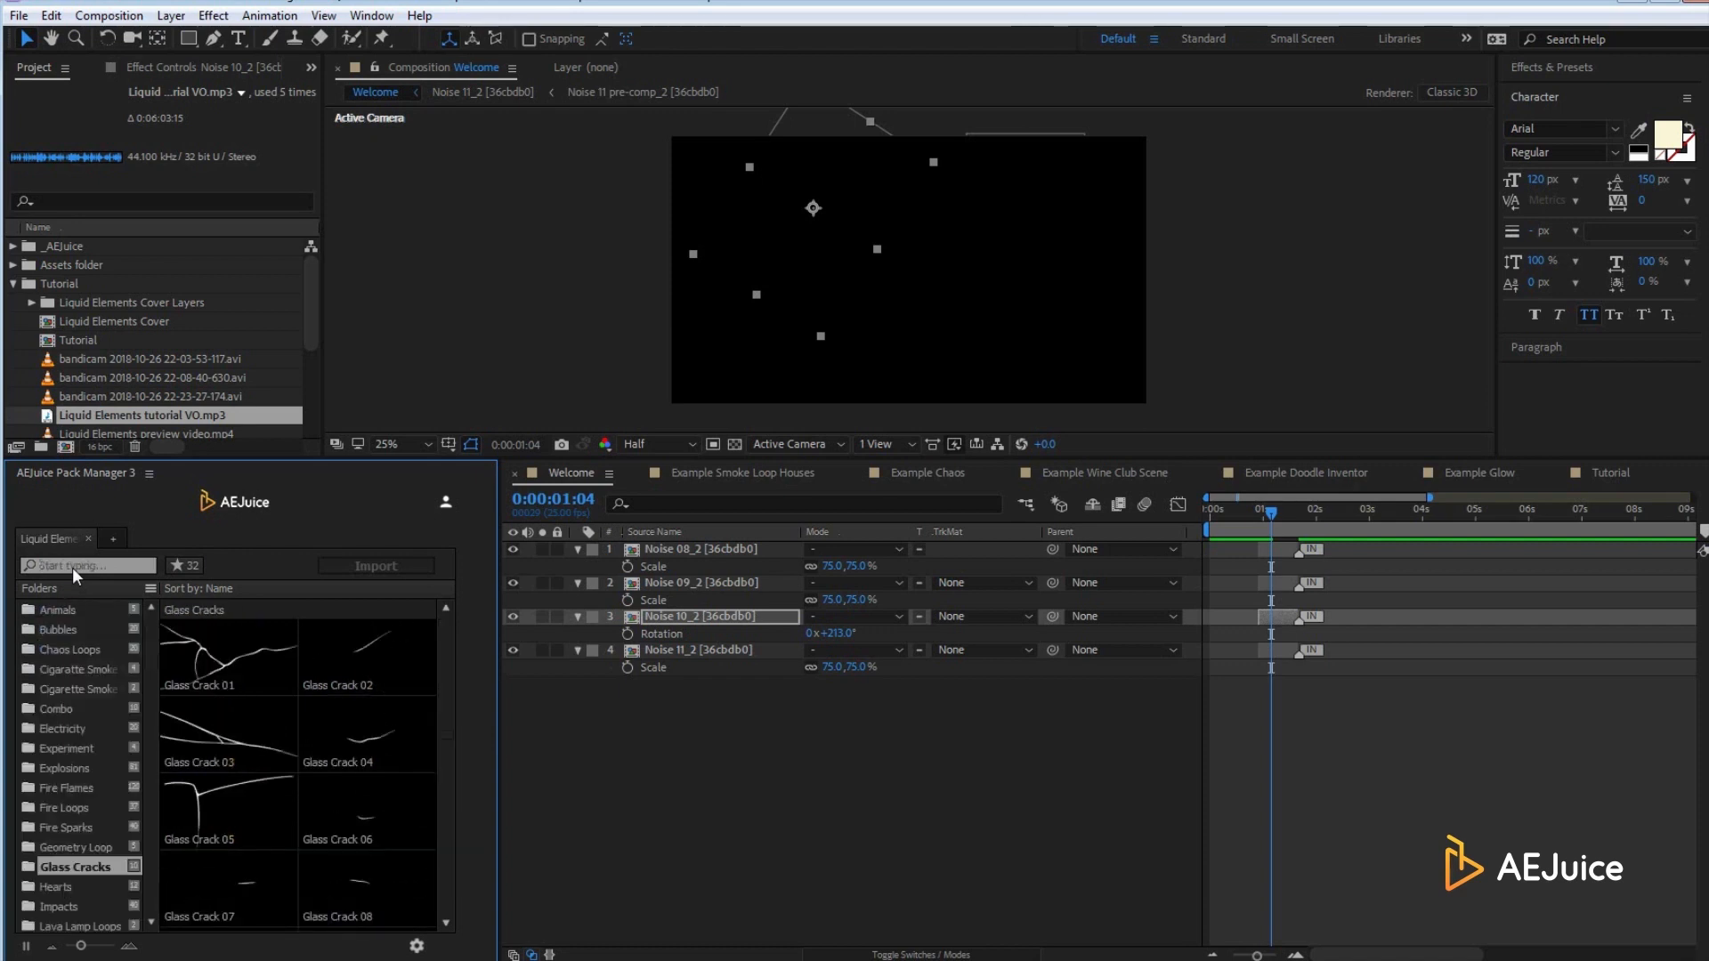
pyautogui.write('liquid')
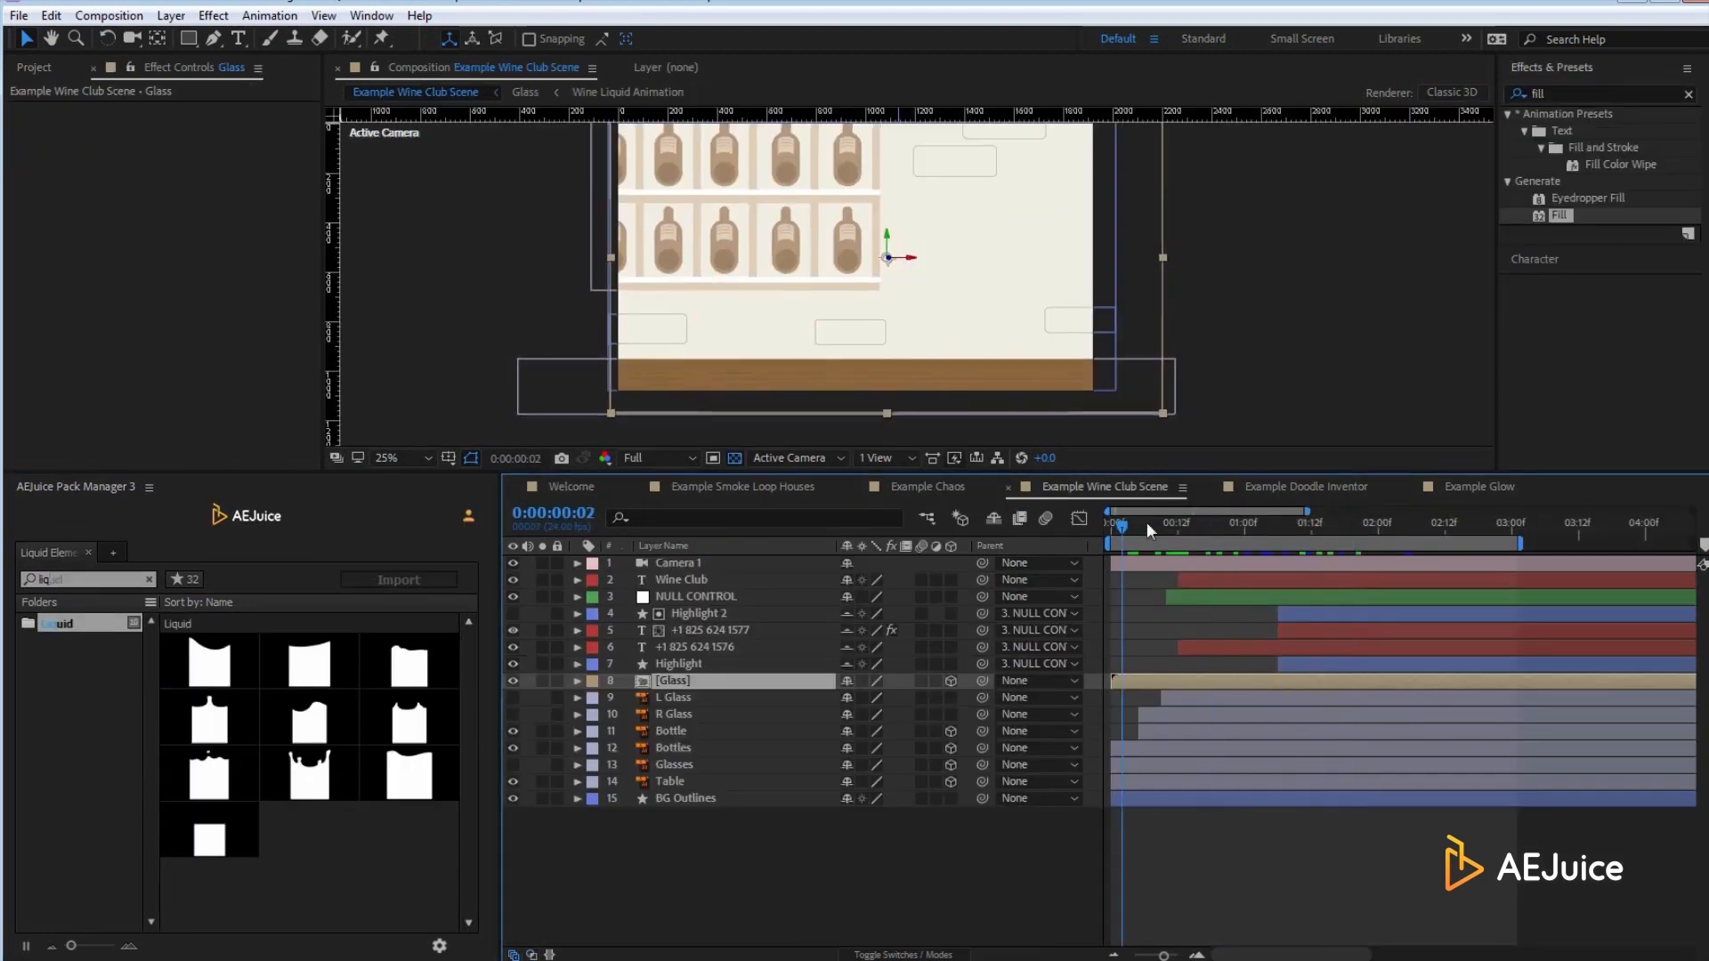
# Step: Scrub the wine club scene, scale the Liquid 02 layer to 17% in the Glass composition, and place it over the glass bowl
pyautogui.moveTo(1146, 530); pyautogui.dragTo(1301, 547)
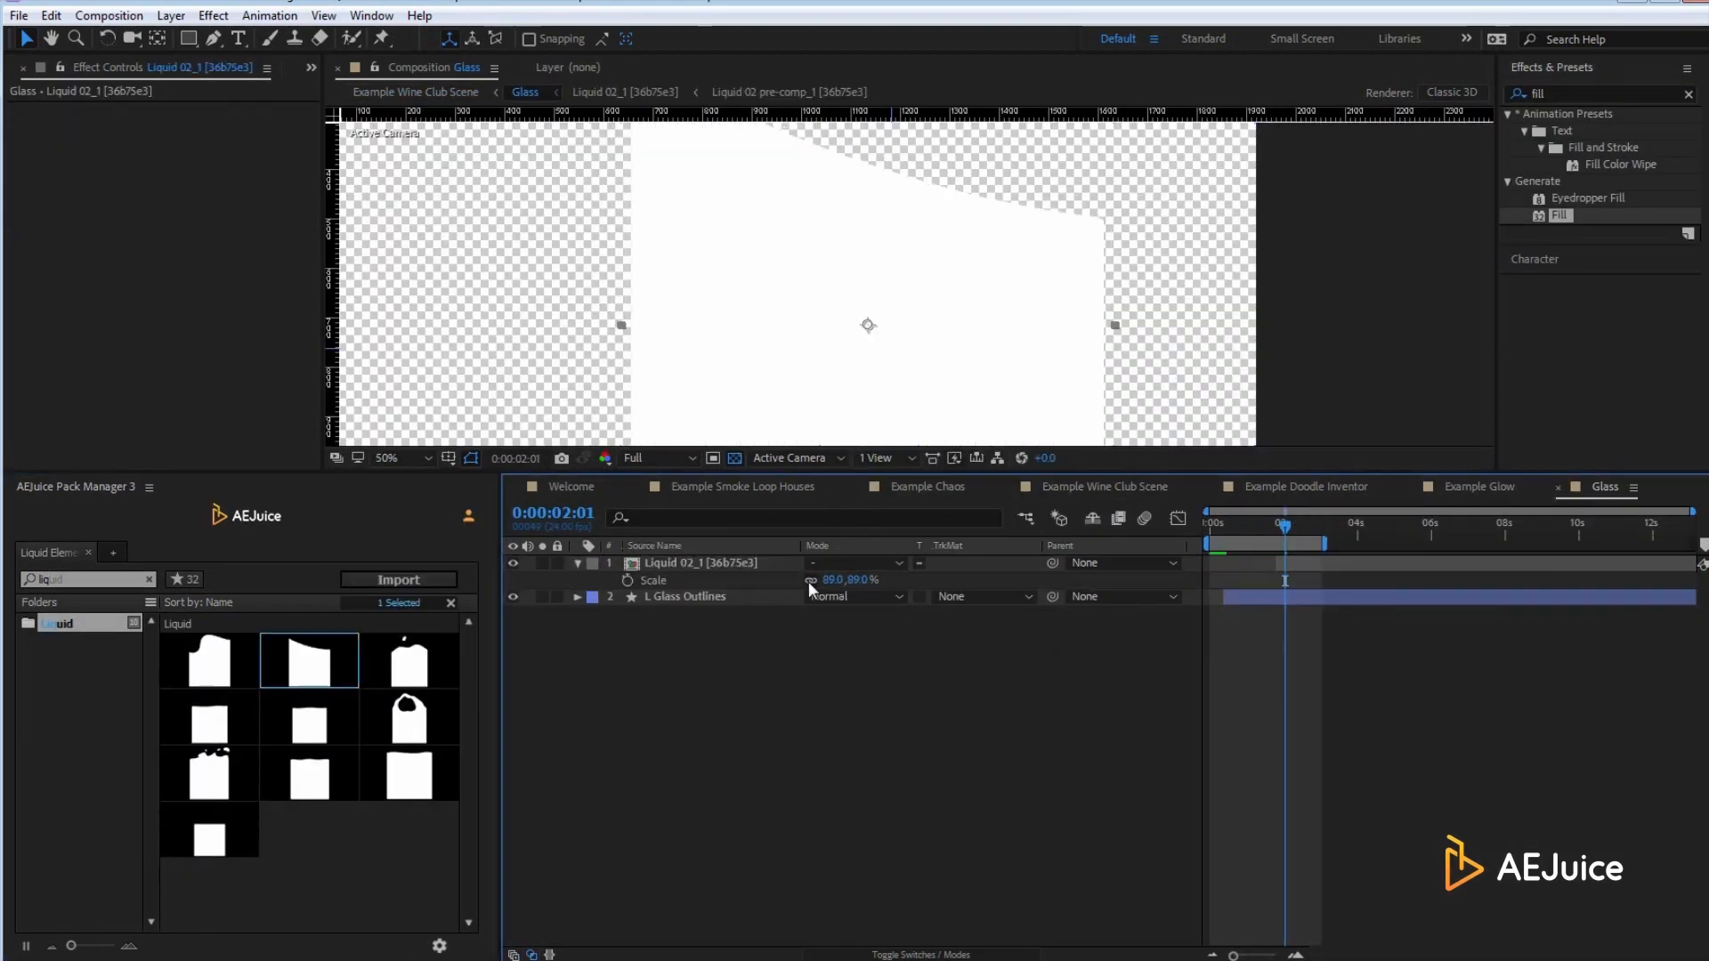
pyautogui.moveTo(808, 579); pyautogui.dragTo(824, 590)
pyautogui.moveTo(869, 338); pyautogui.dragTo(869, 288)
# Step: Duplicate the L Glass Outlines layer, move the copy above Liquid 02, and use it as the liquid's alpha matte
pyautogui.click(751, 599)
pyautogui.hotkey('ctrl', 'd')
pyautogui.moveTo(752, 599); pyautogui.dragTo(748, 559)
pyautogui.click(965, 580)
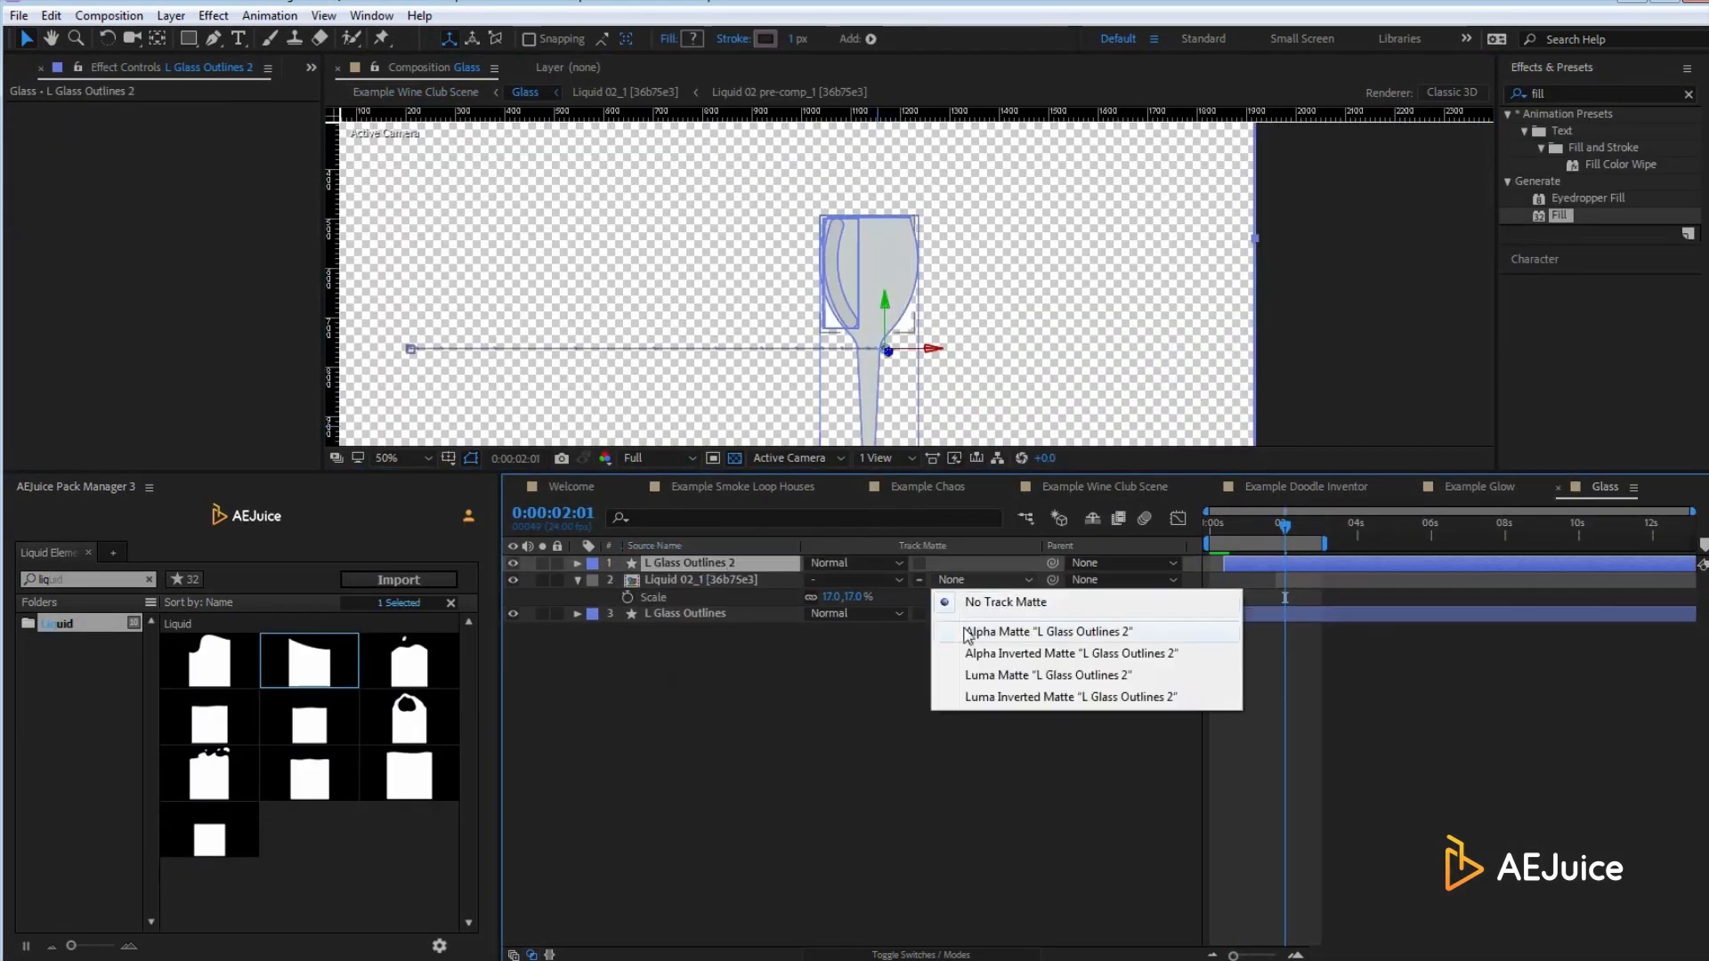
pyautogui.click(964, 632)
# Step: Scale the Liquid 02 layer to 19%, shift it earlier on the timeline, and scrub through the liquid animation
pyautogui.click(721, 580)
pyautogui.moveTo(858, 599); pyautogui.dragTo(861, 599)
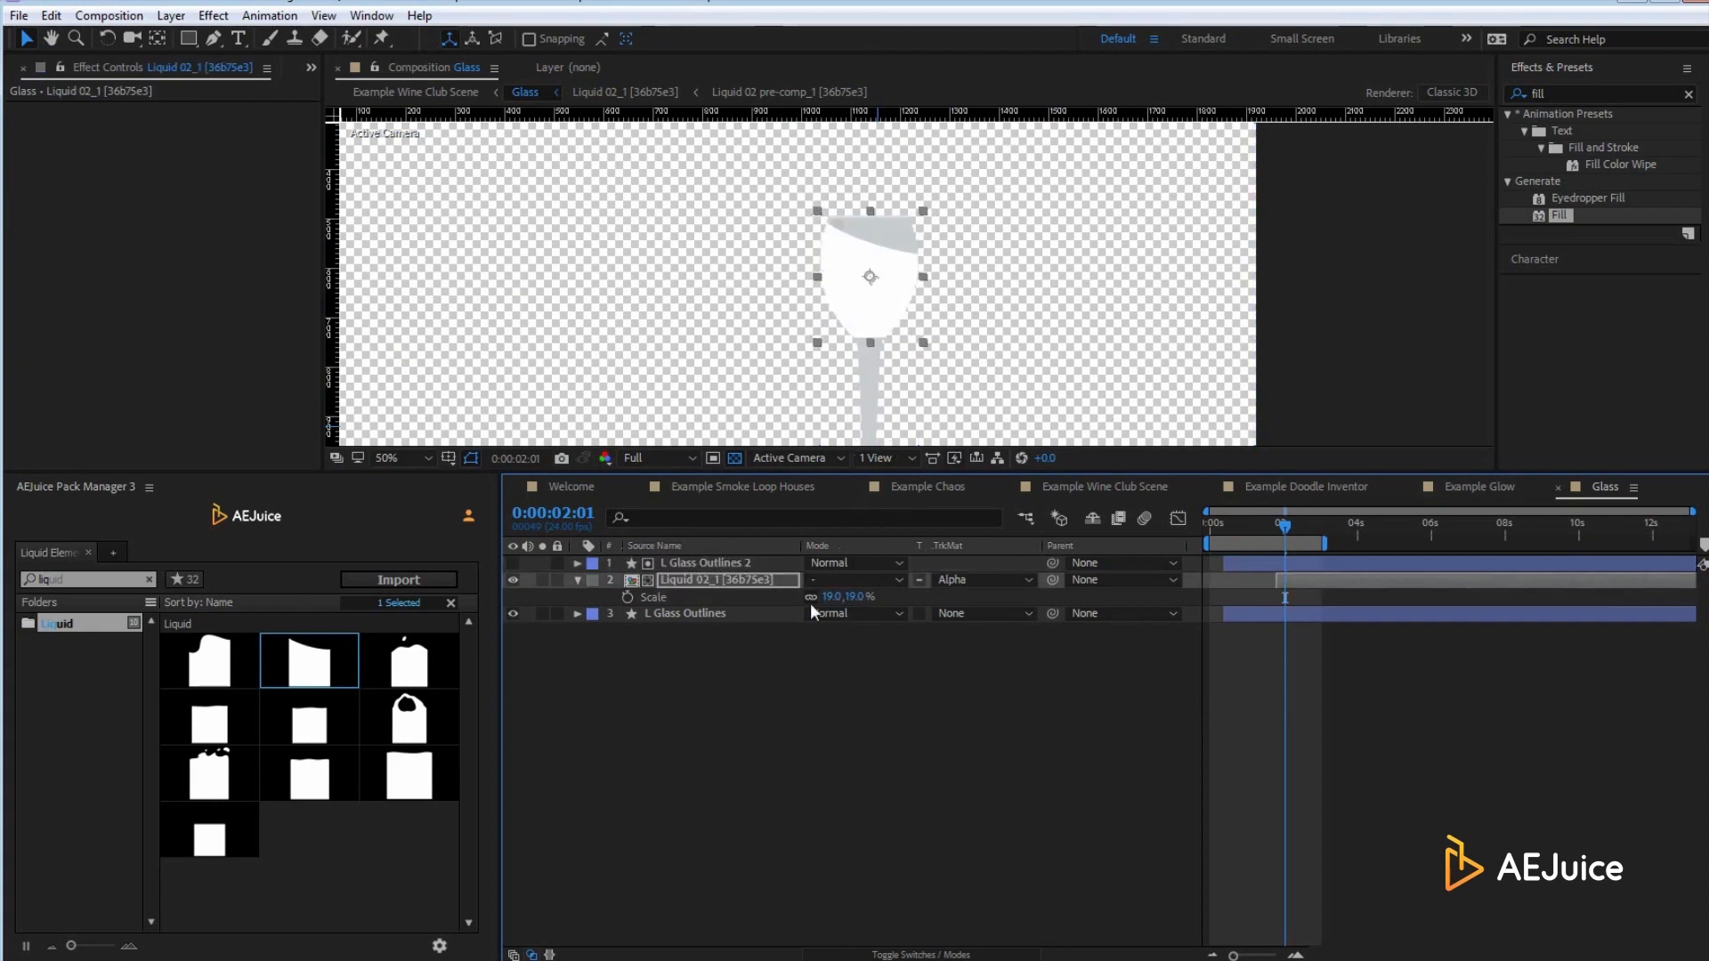
pyautogui.press('Return')
pyautogui.moveTo(1291, 582); pyautogui.dragTo(1237, 582)
pyautogui.moveTo(1284, 528)
pyautogui.mouseDown()
pyautogui.moveTo(1243, 532)
pyautogui.moveTo(1292, 532)
pyautogui.mouseUp()
pyautogui.moveTo(1053, 580); pyautogui.dragTo(786, 613)
pyautogui.moveTo(1292, 529); pyautogui.dragTo(1247, 540)
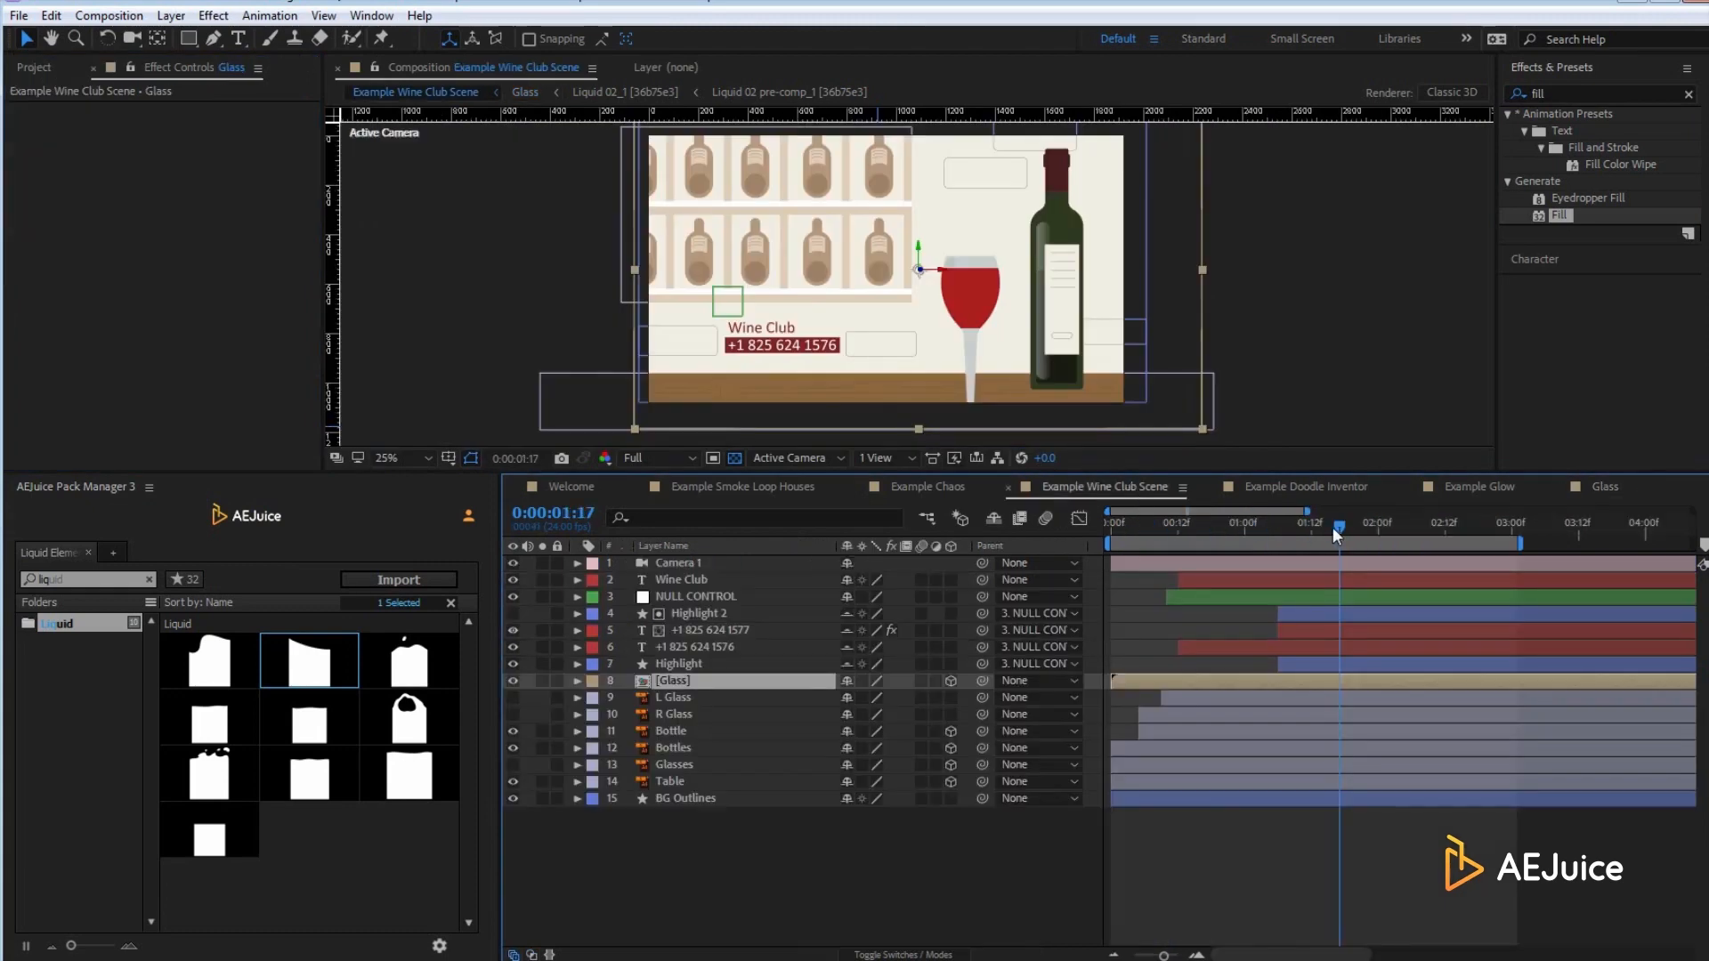
# Step: Scrub the Example Wine Club Scene to review the wine filling the glass
pyautogui.moveTo(1335, 529); pyautogui.dragTo(1366, 513)
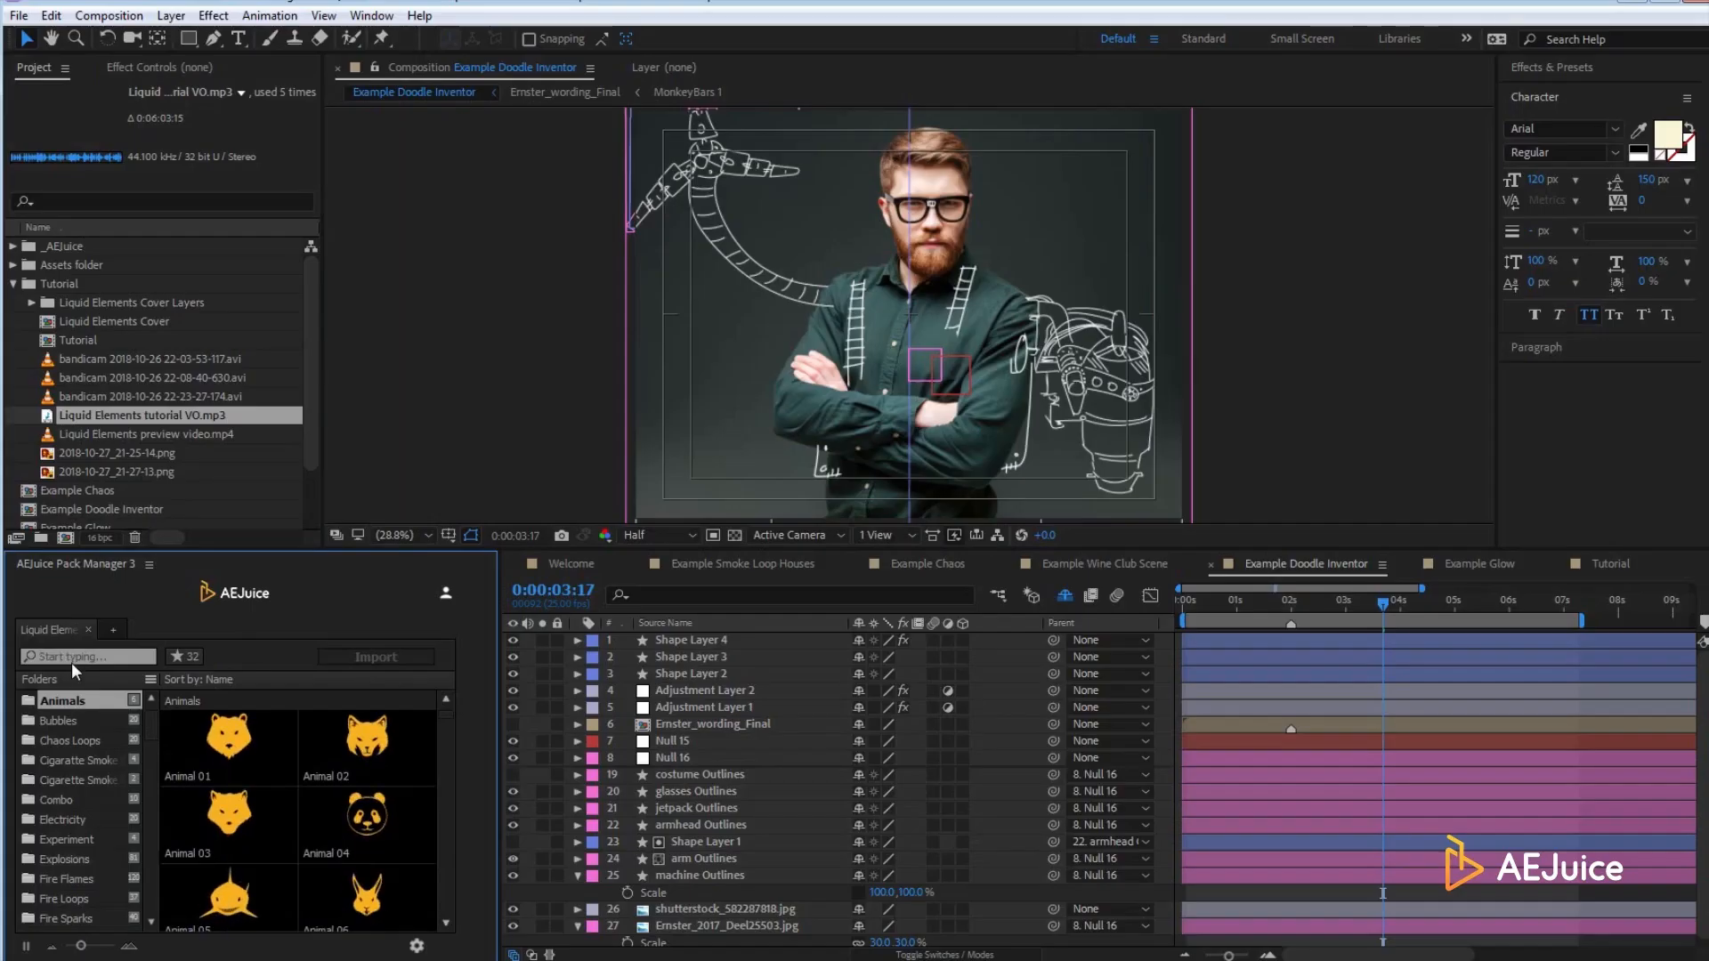
# Step: Search the Liquid Elements pack for "fire" and set the import style to Doodle for the Example Doodle Inventor scene
pyautogui.write('fire')
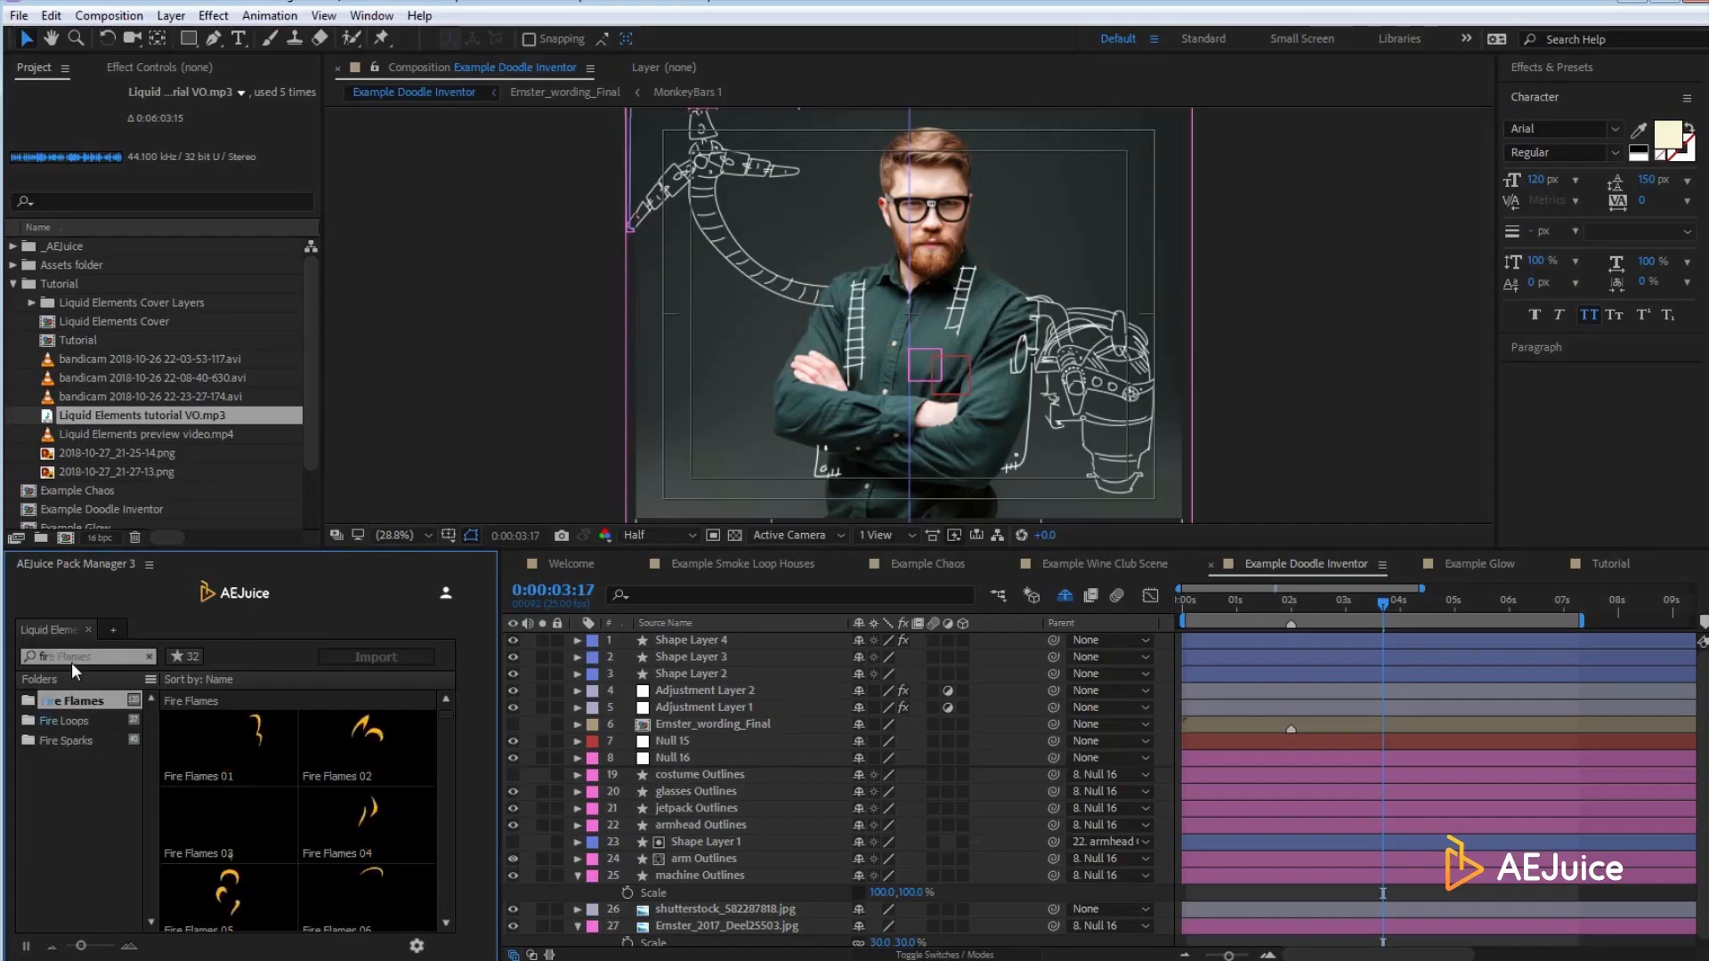
pyautogui.click(415, 947)
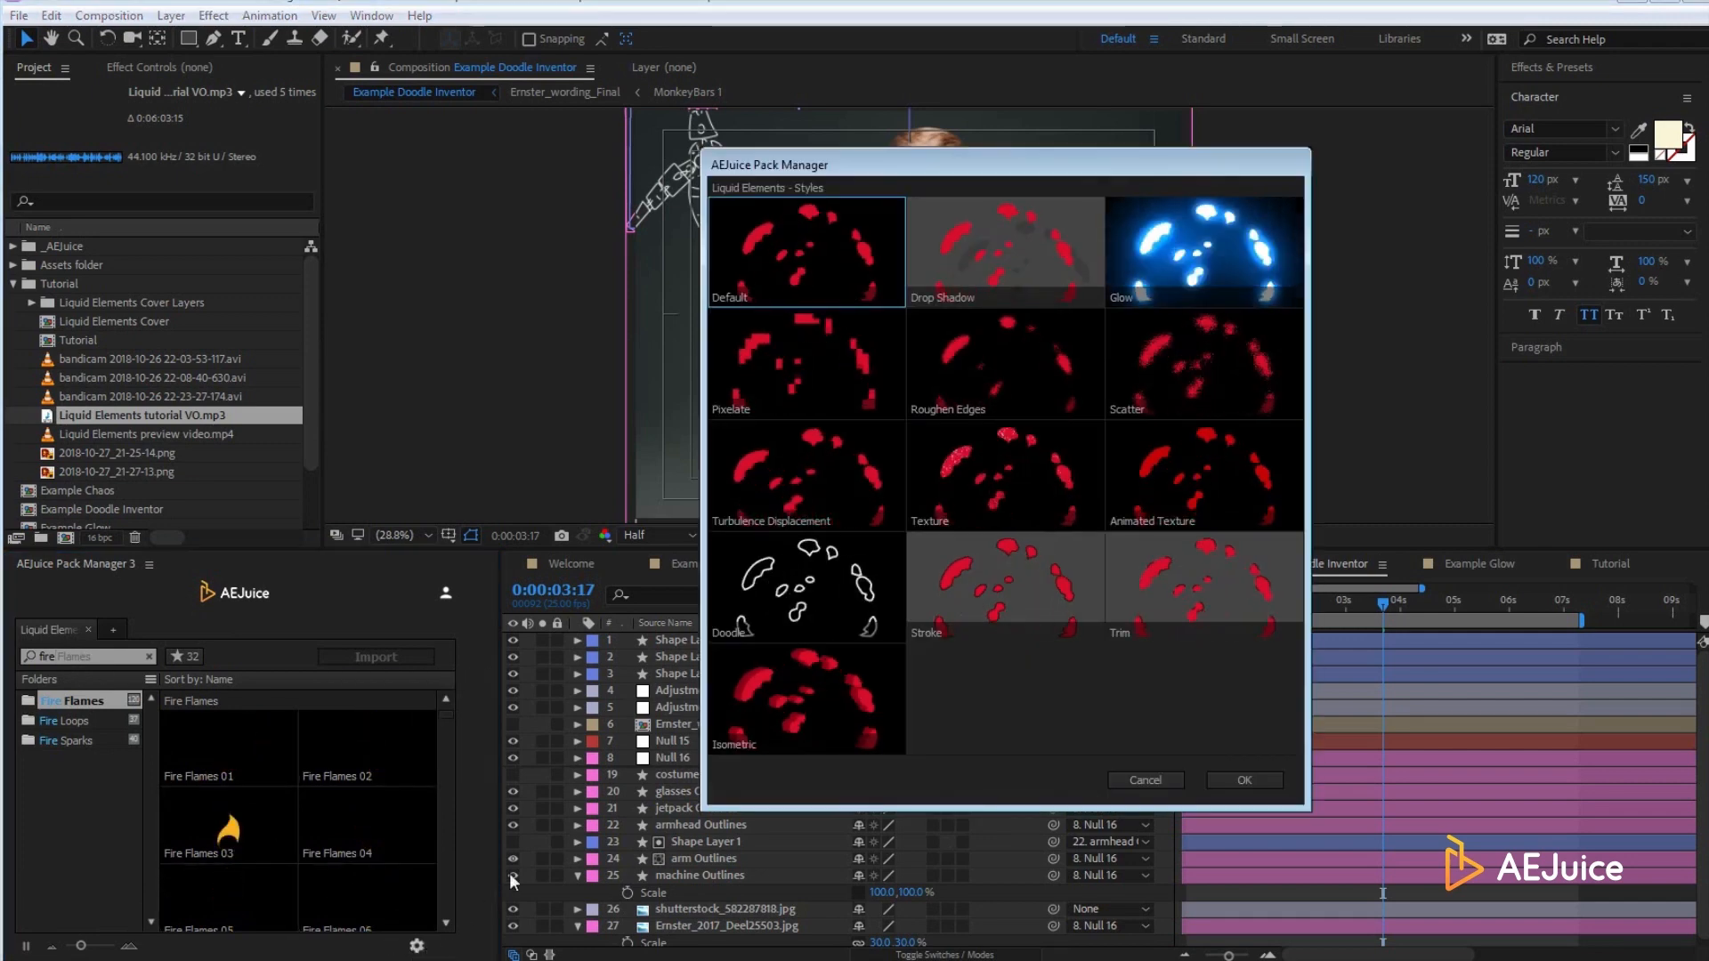
pyautogui.click(808, 572)
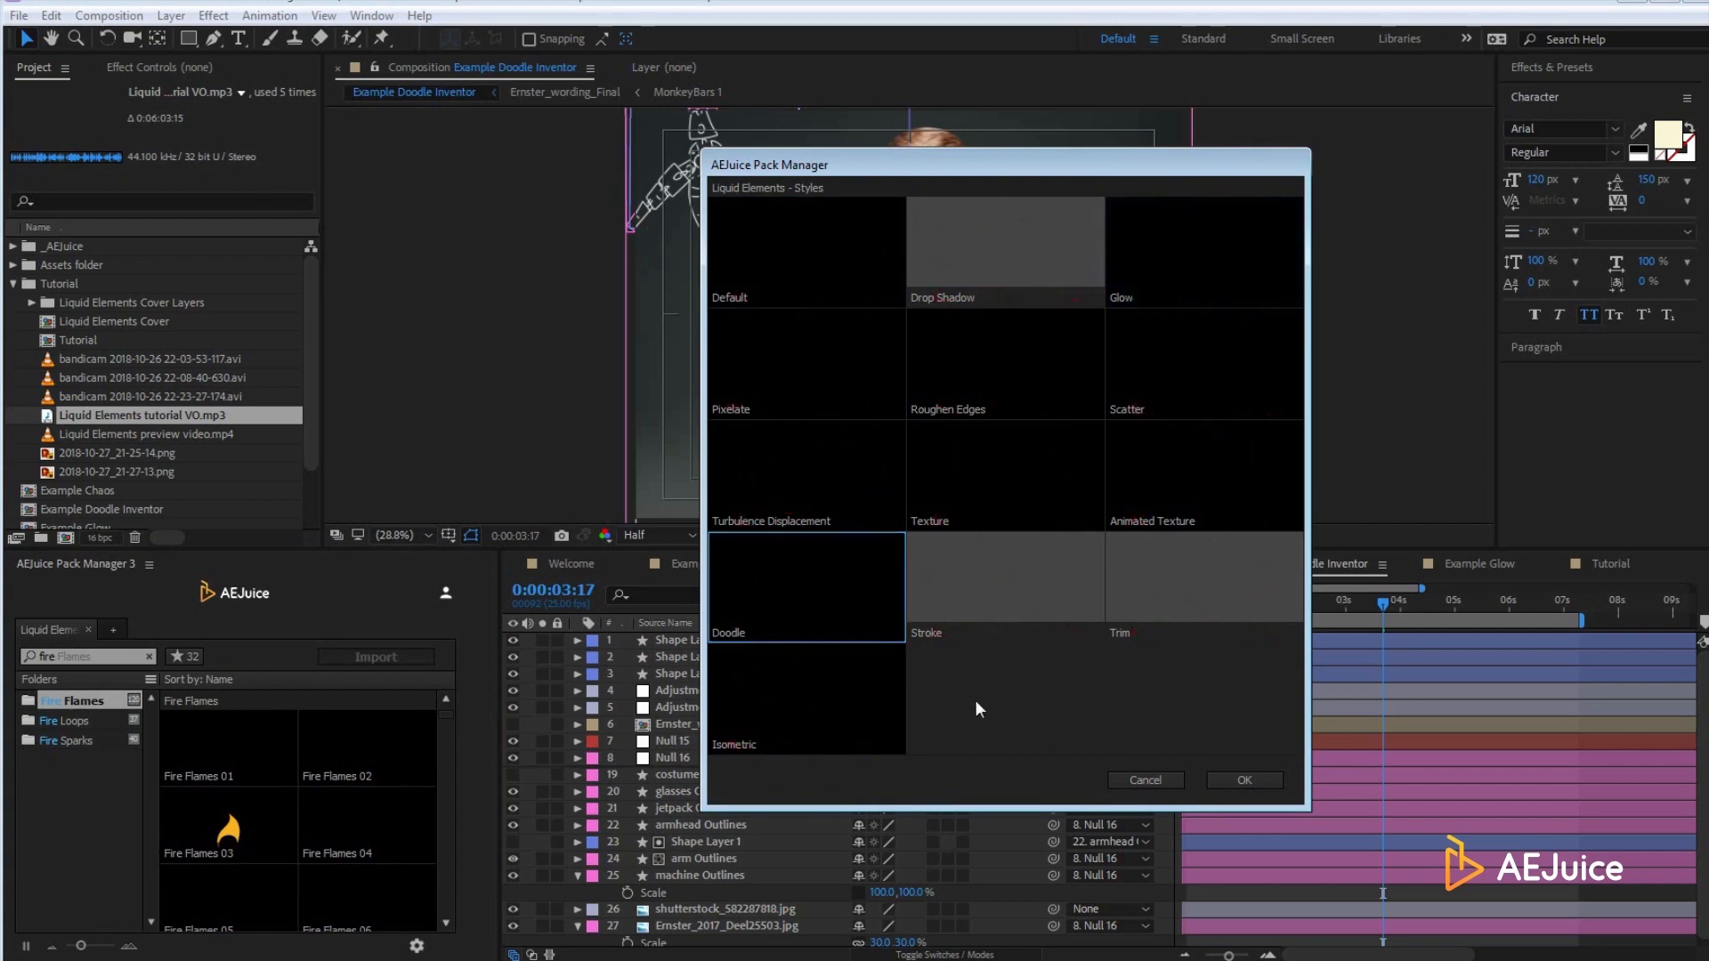
pyautogui.click(1244, 781)
# Step: Import the Fire Loop 09 element, rotate it about 180° to point downward, and scale it to 50%
pyautogui.click(238, 808)
pyautogui.doubleClick(229, 748)
pyautogui.press('s')
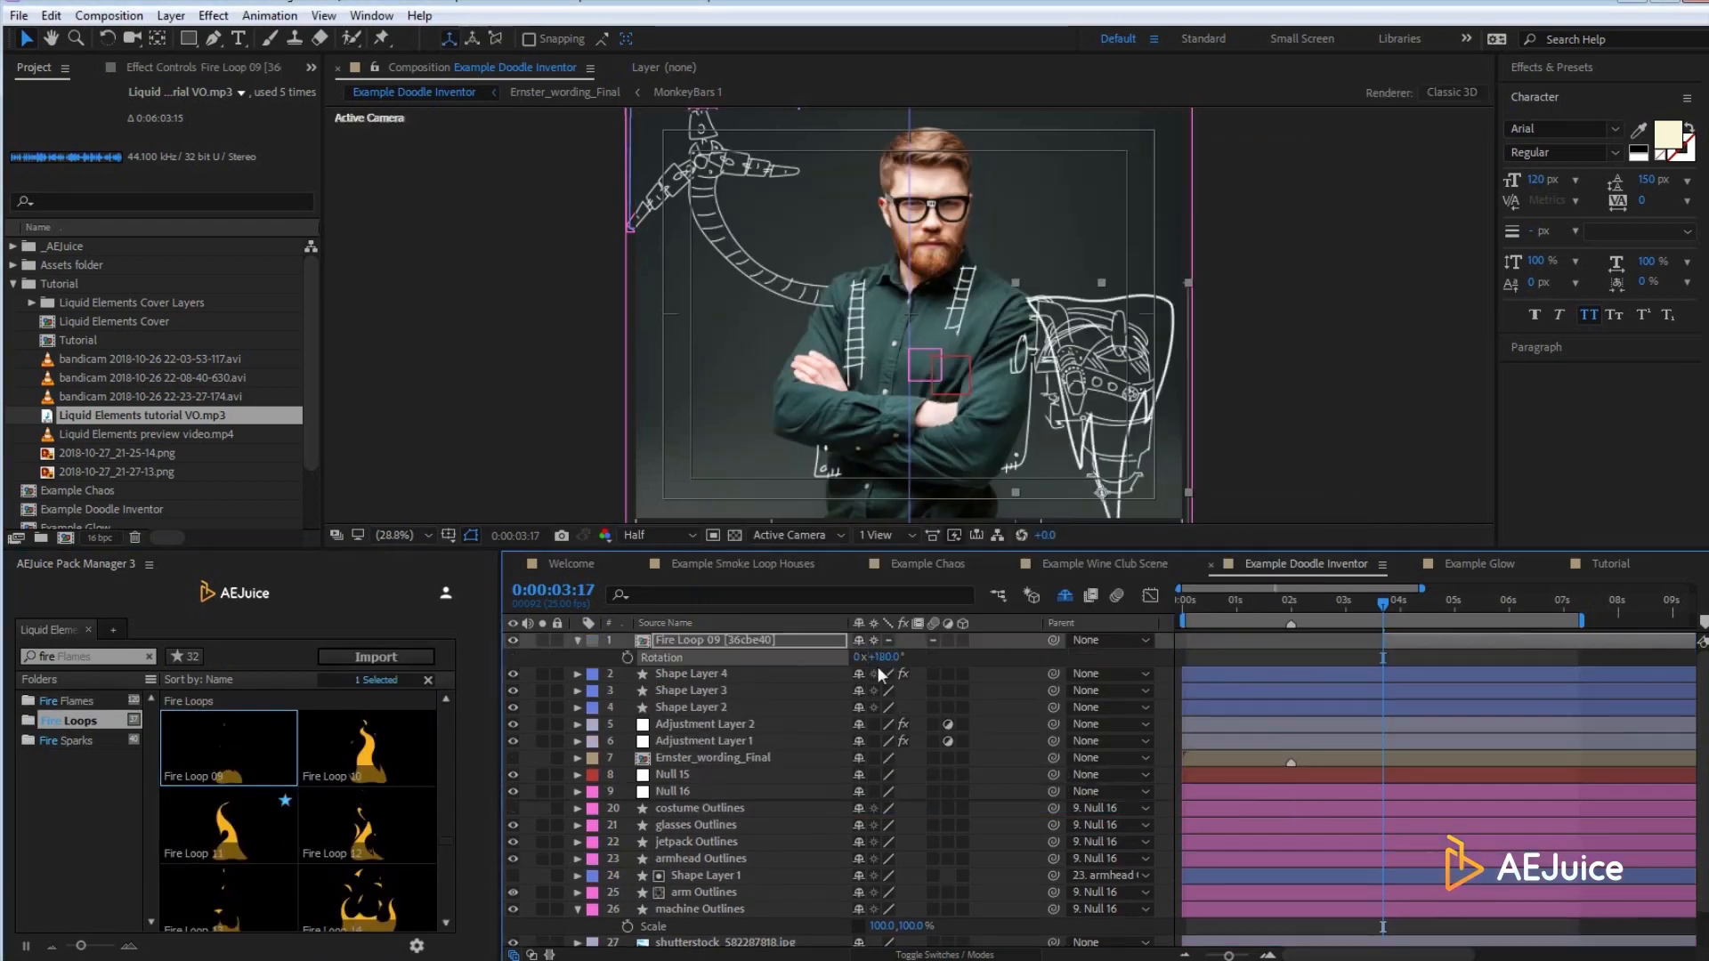
pyautogui.moveTo(888, 660); pyautogui.dragTo(863, 660)
pyautogui.scroll(3, 1113, 485)
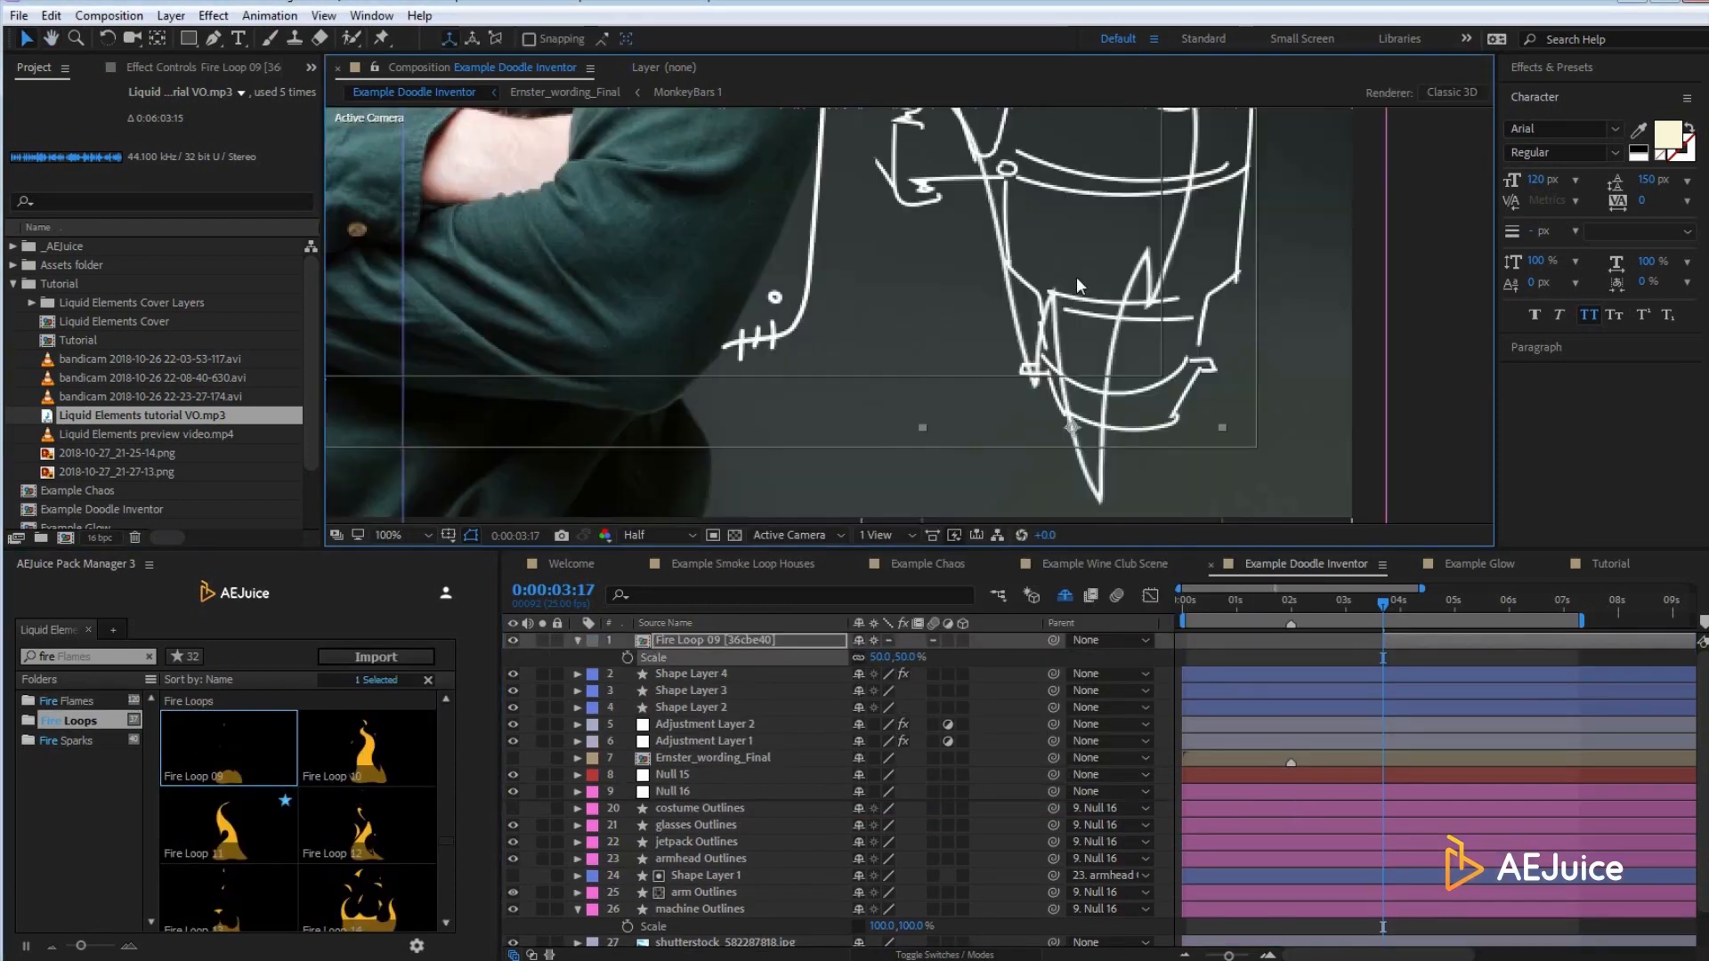
pyautogui.scroll(-1, 1071, 457)
# Step: Place the Fire Loop 09 flame directly under the jetpack nozzle at 183° rotation, and open its composition
pyautogui.click(679, 643)
pyautogui.hotkey('shift', 'Up')
pyautogui.hotkey('shift', 'Up')
pyautogui.hotkey('shift', 'Up')
pyautogui.hotkey('shift', 'Up')
pyautogui.hotkey('shift', 'Up')
pyautogui.hotkey('shift', 'Up')
pyautogui.hotkey('shift', 'Up')
pyautogui.hotkey('shift', 'Up')
pyautogui.hotkey('shift', 'Up')
pyautogui.hotkey('shift', 'Up')
pyautogui.hotkey('shift', 'Up')
pyautogui.hotkey('shift', 'Up')
pyautogui.hotkey('shift', 'Up')
pyautogui.hotkey('shift', 'Up')
pyautogui.hotkey('shift', 'Up')
pyautogui.hotkey('shift', 'Up')
pyautogui.hotkey('shift', 'Up')
pyautogui.hotkey('shift', 'Up')
pyautogui.hotkey('shift', 'Up')
pyautogui.hotkey('shift', 'Up')
pyautogui.doubleClick(678, 643)
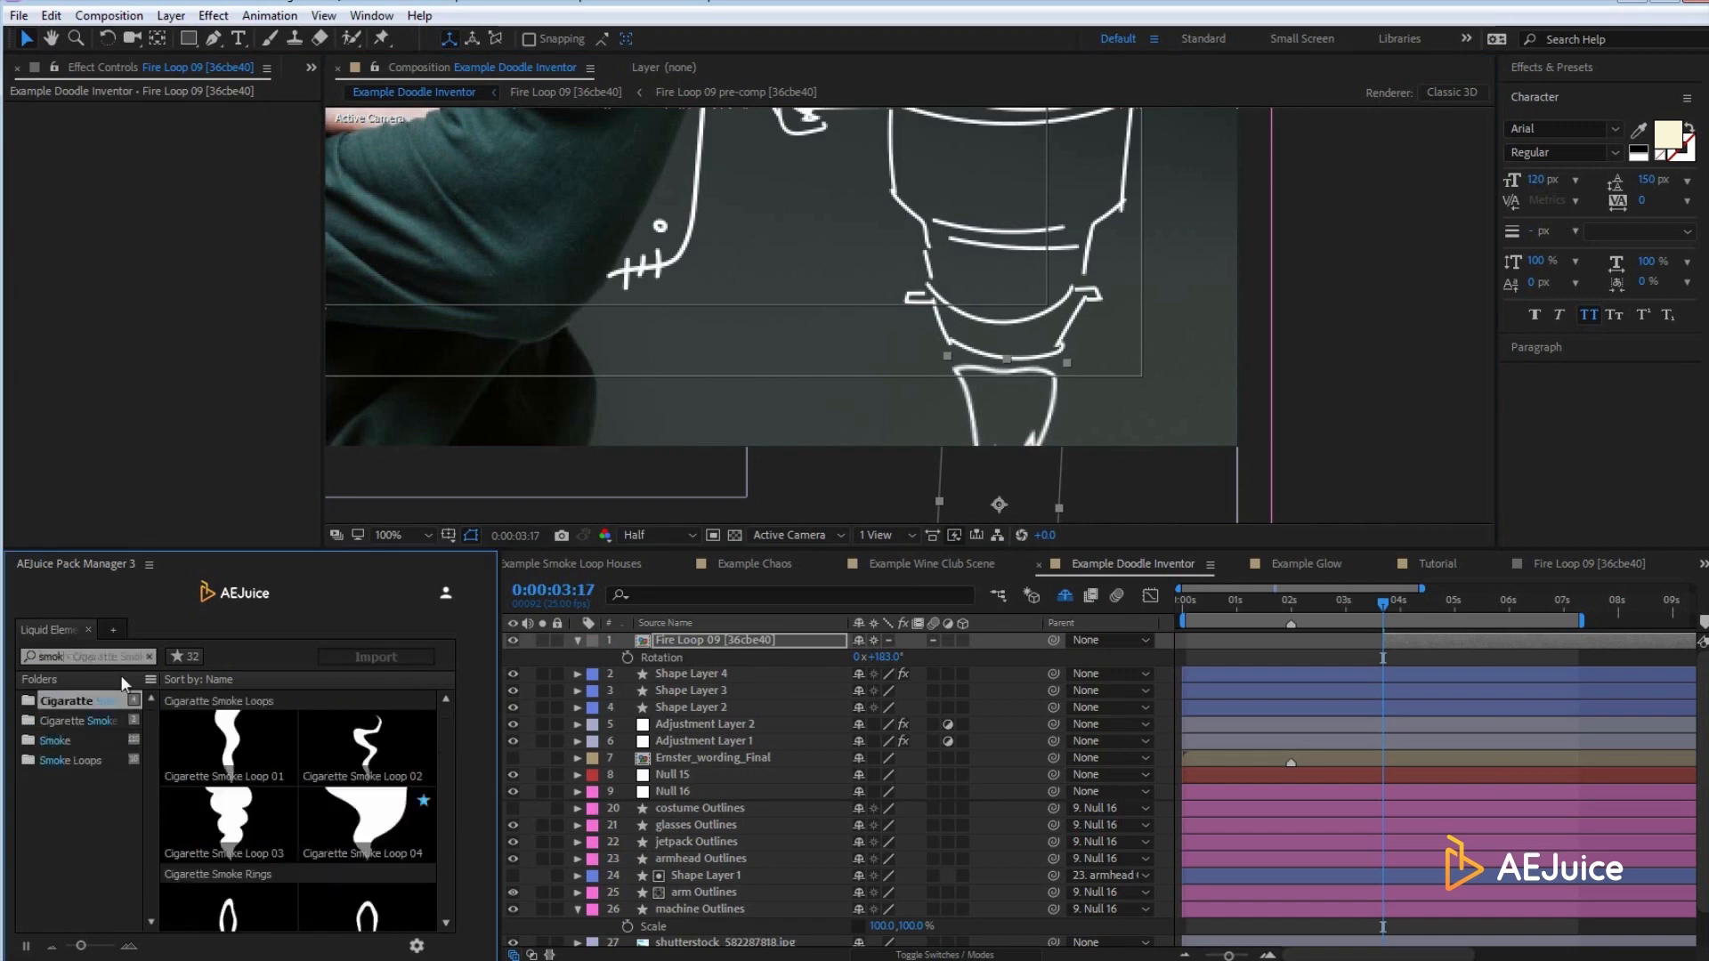
# Step: Import Smoke 38 from the Smoke folder into the doodle inventor scene and place it above the jetpack
pyautogui.click(56, 741)
pyautogui.doubleClick(366, 899)
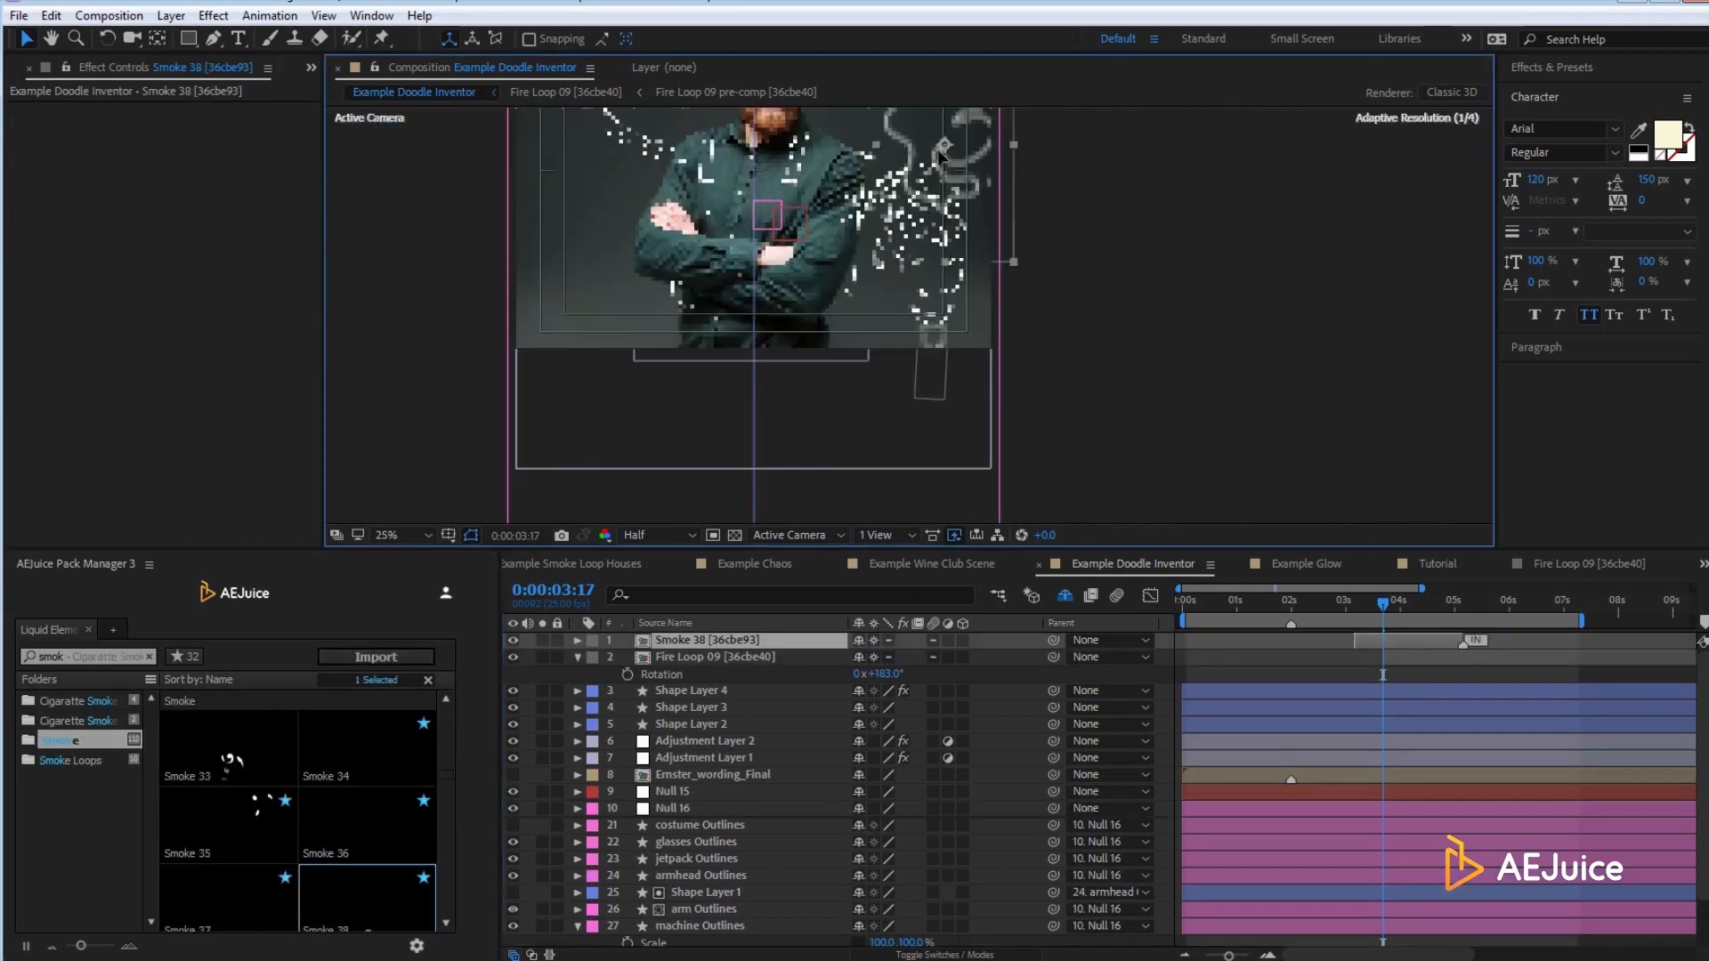
pyautogui.scroll(-3, 1019, 321)
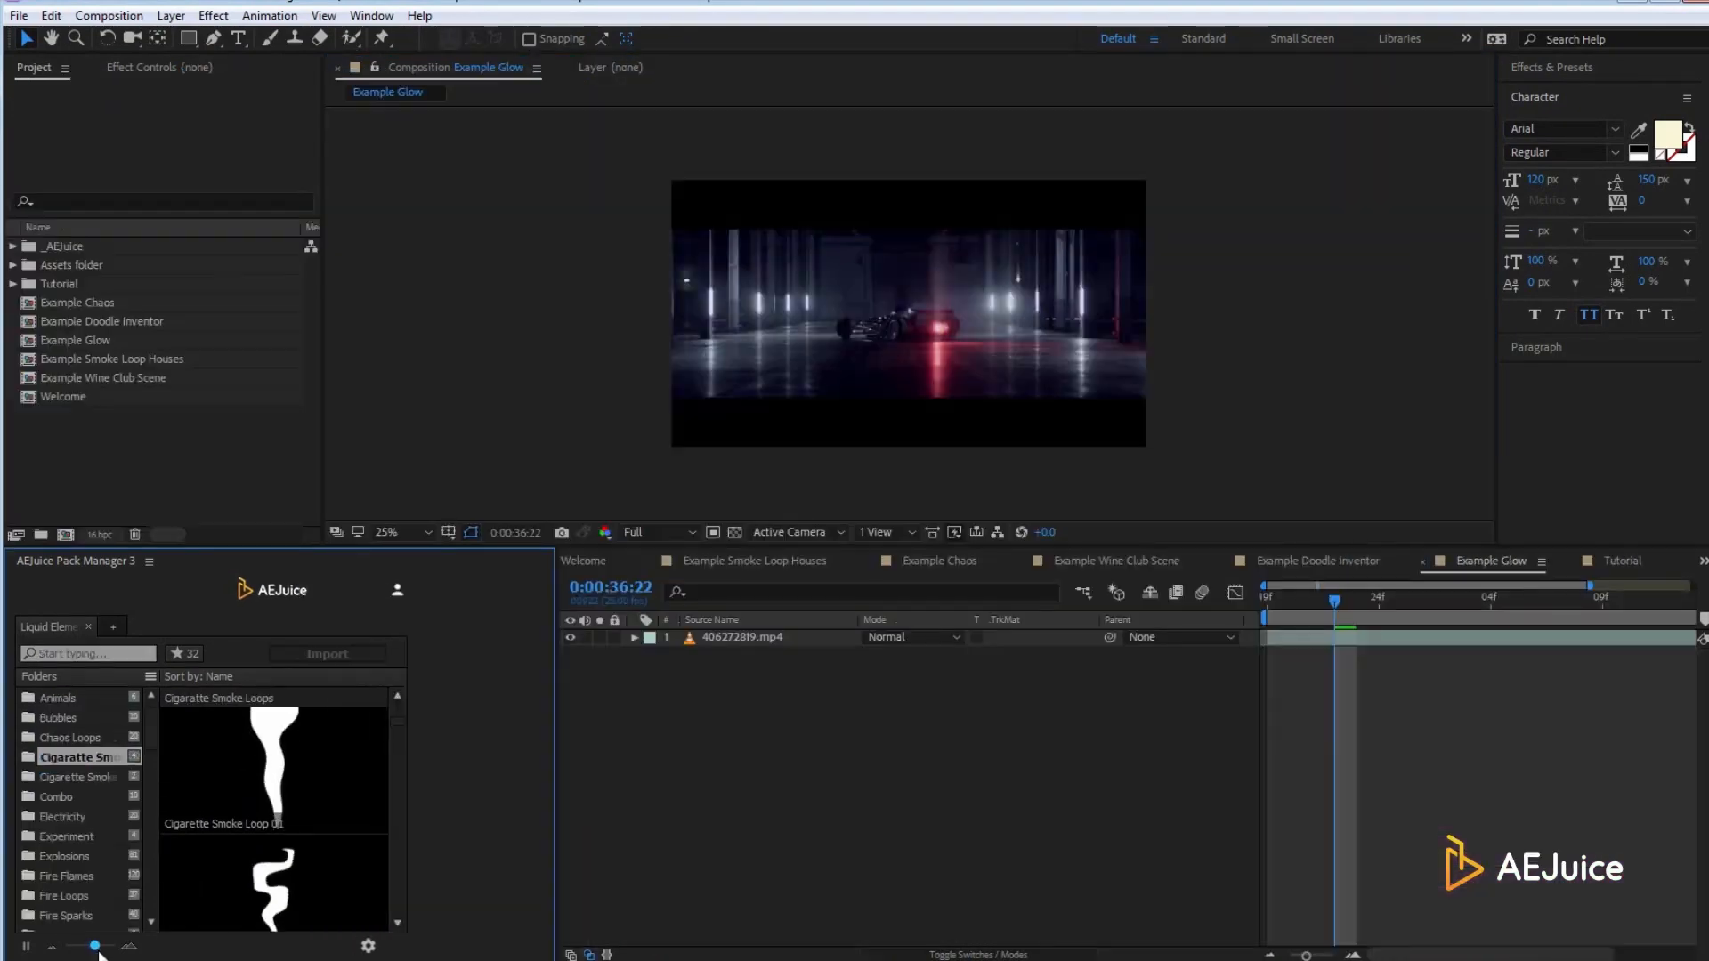
# Step: Search Liquid Elements for "swishes" and add Swish 24 to the Example Glow composition at 40% scale
pyautogui.write('swishes')
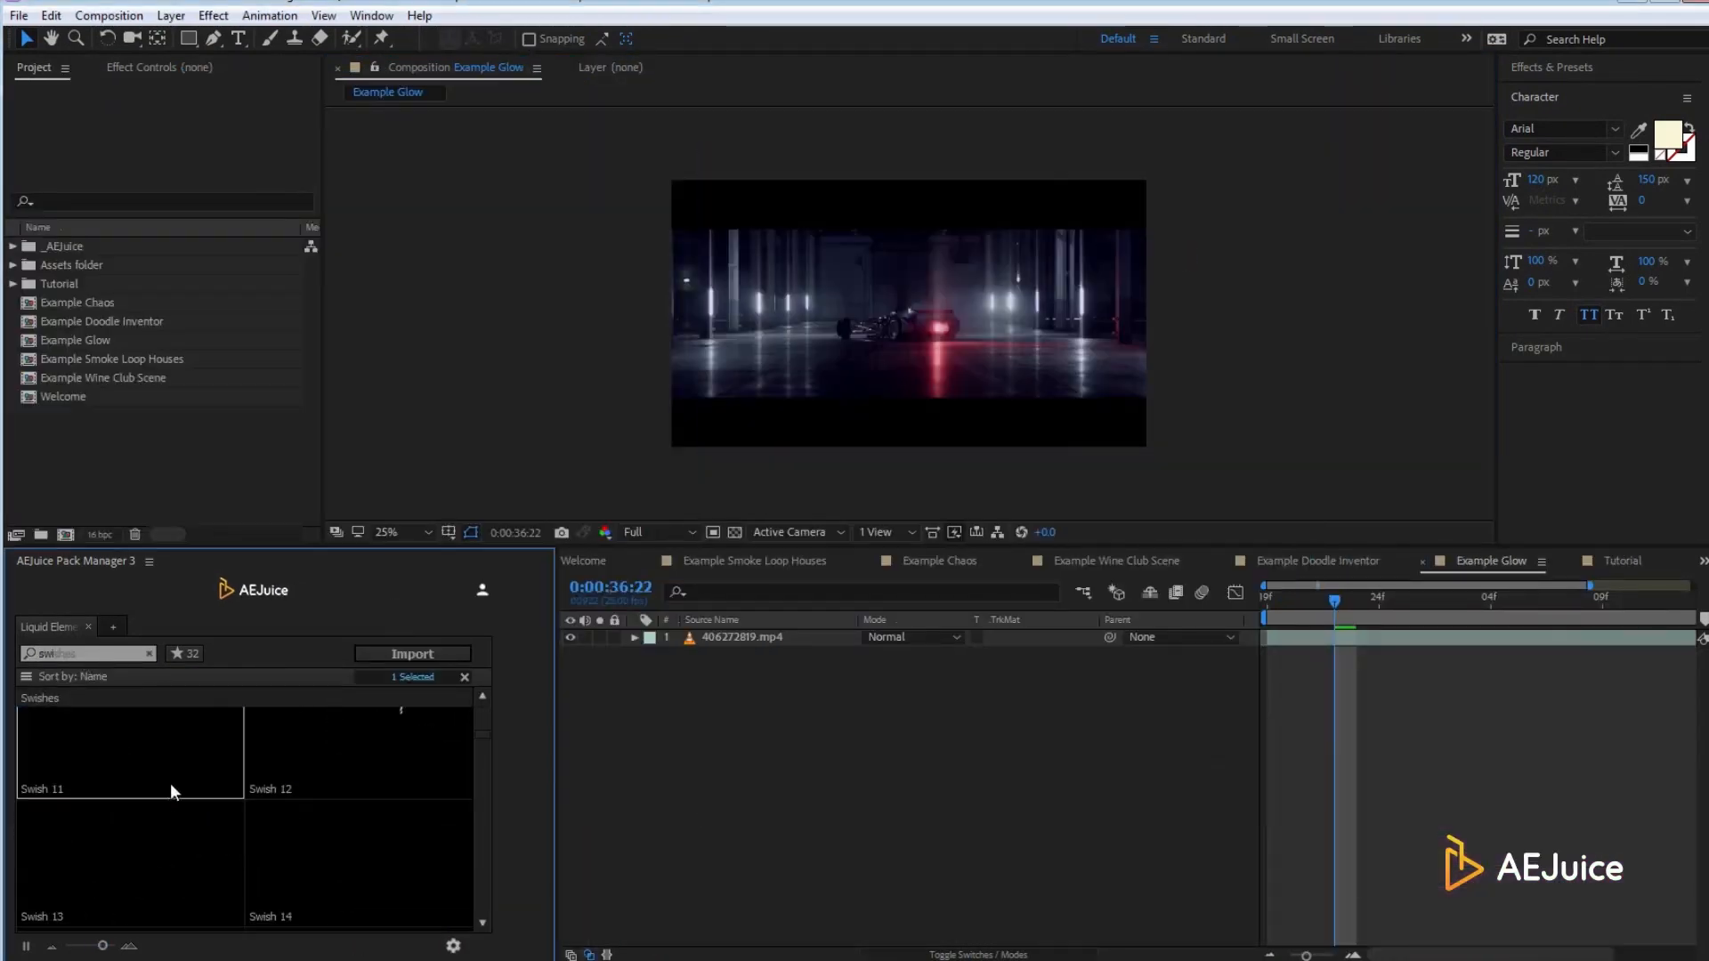
pyautogui.moveTo(358, 770); pyautogui.dragTo(1316, 616)
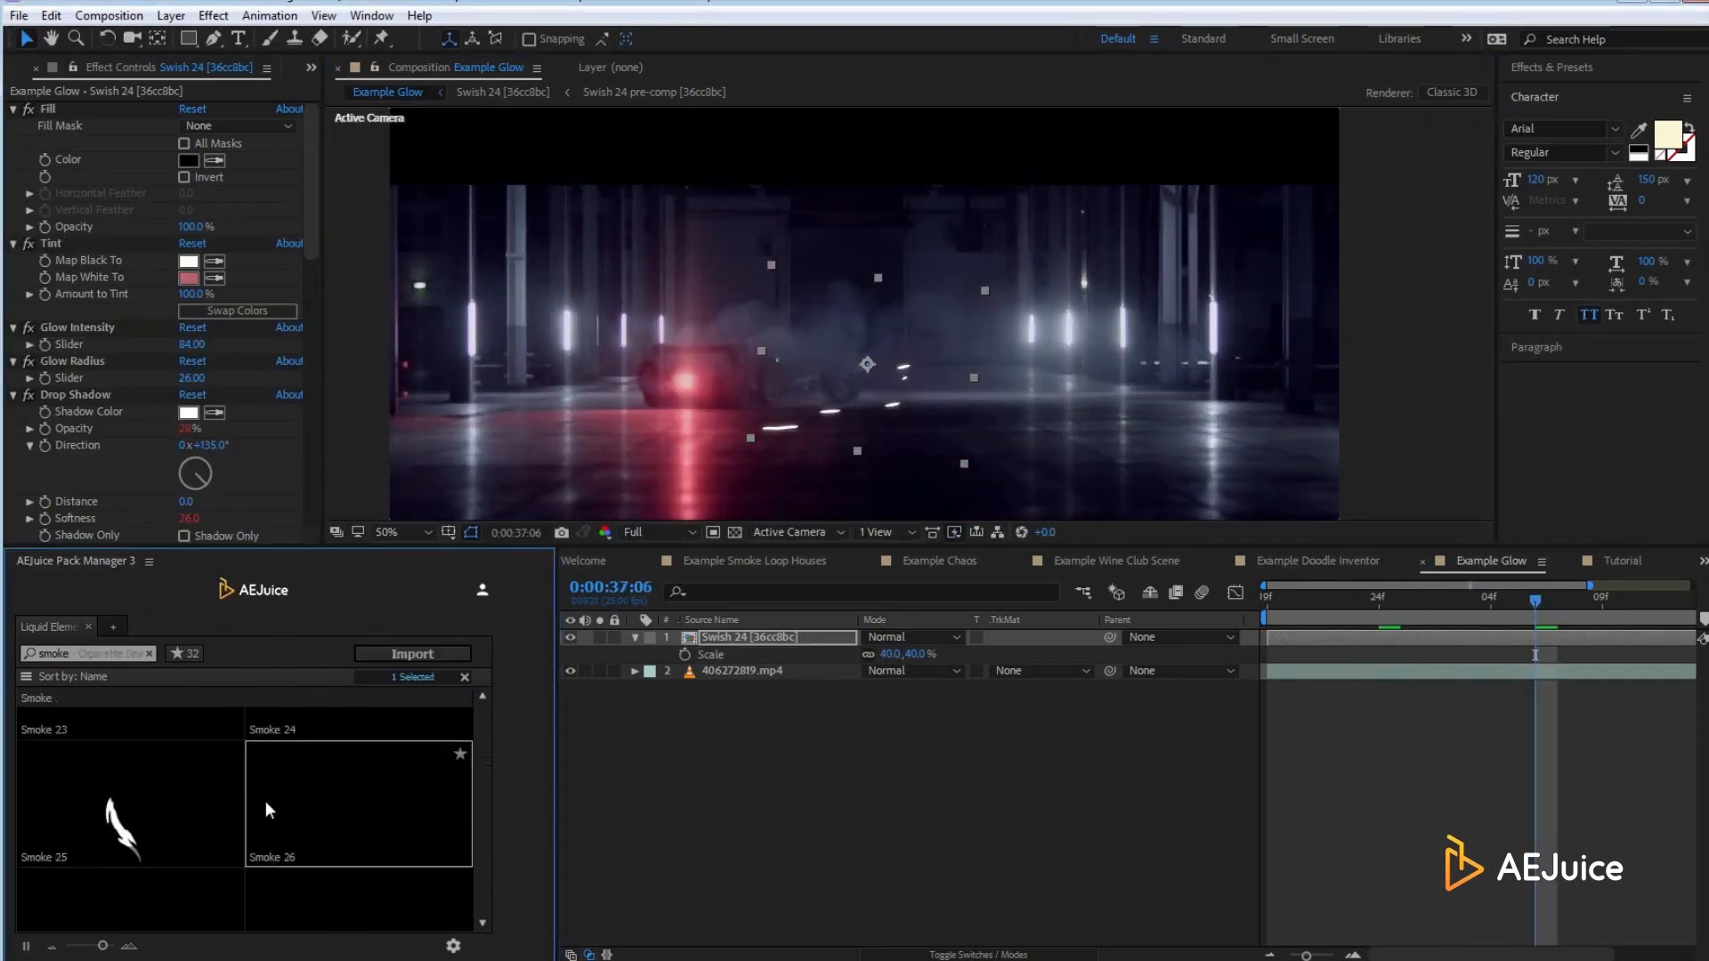
# Step: Add the Smoke 68 element at 0:00:37:05, mirror it with a -40%, 40% scale, and preview the glow scene
pyautogui.moveTo(1535, 602)
pyautogui.mouseDown()
pyautogui.moveTo(1466, 617)
pyautogui.moveTo(1516, 609)
pyautogui.mouseUp()
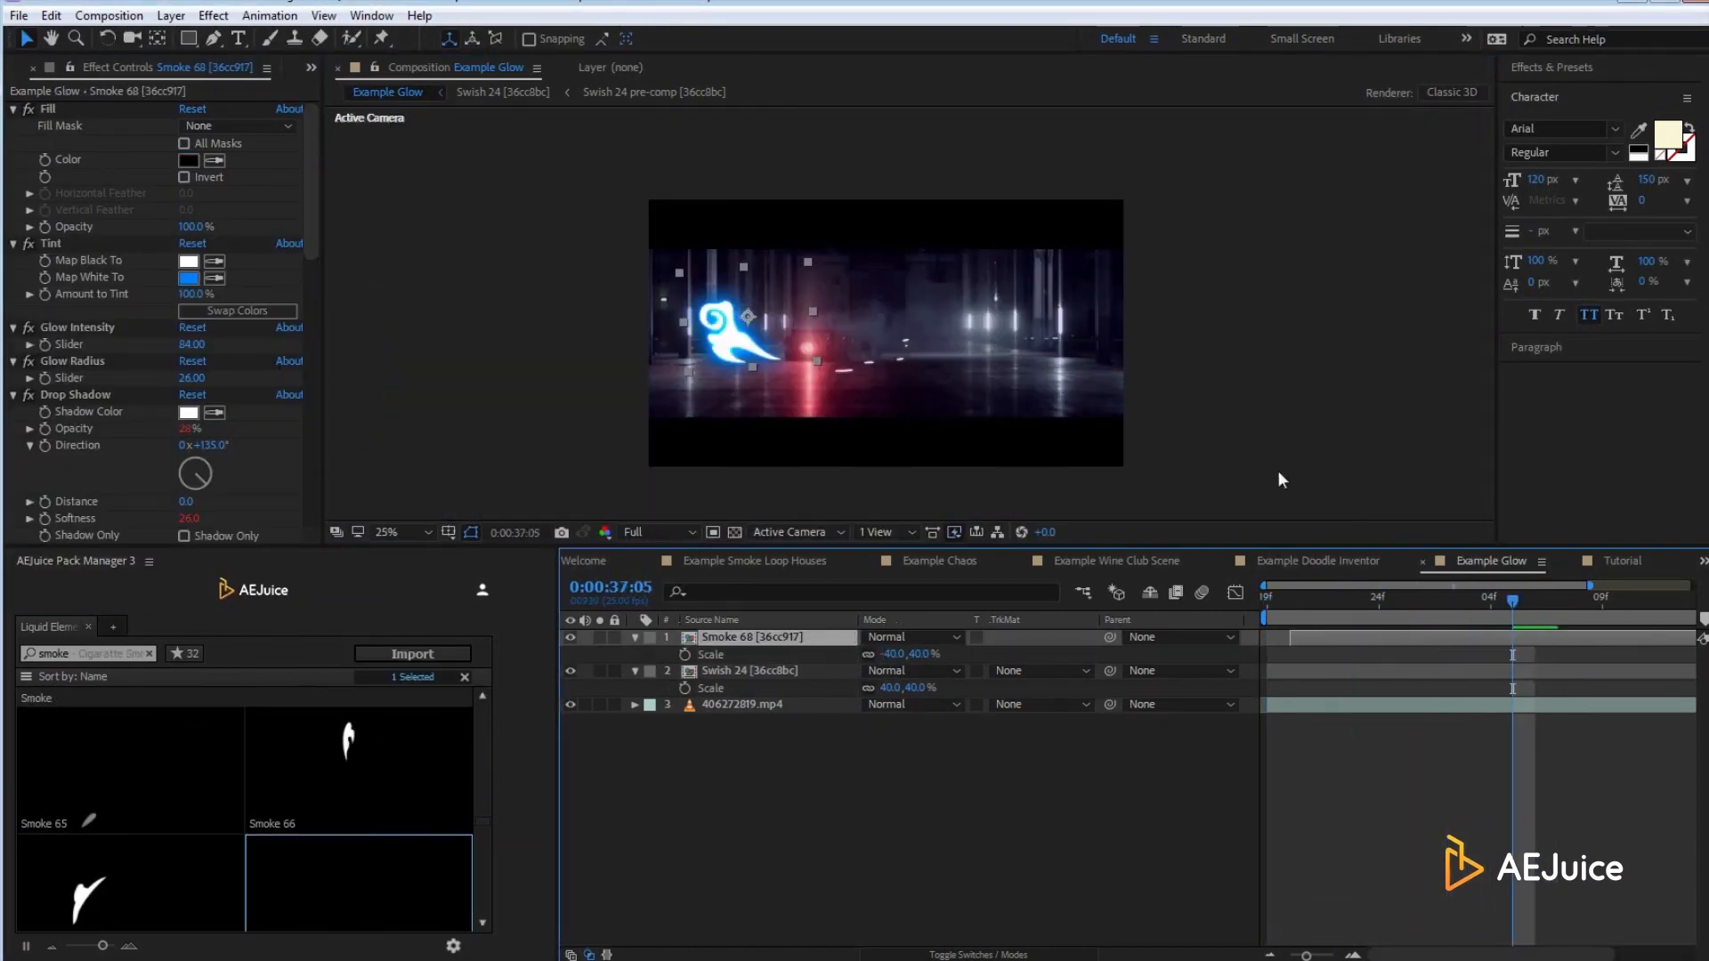
pyautogui.press('space')
pyautogui.press('`')
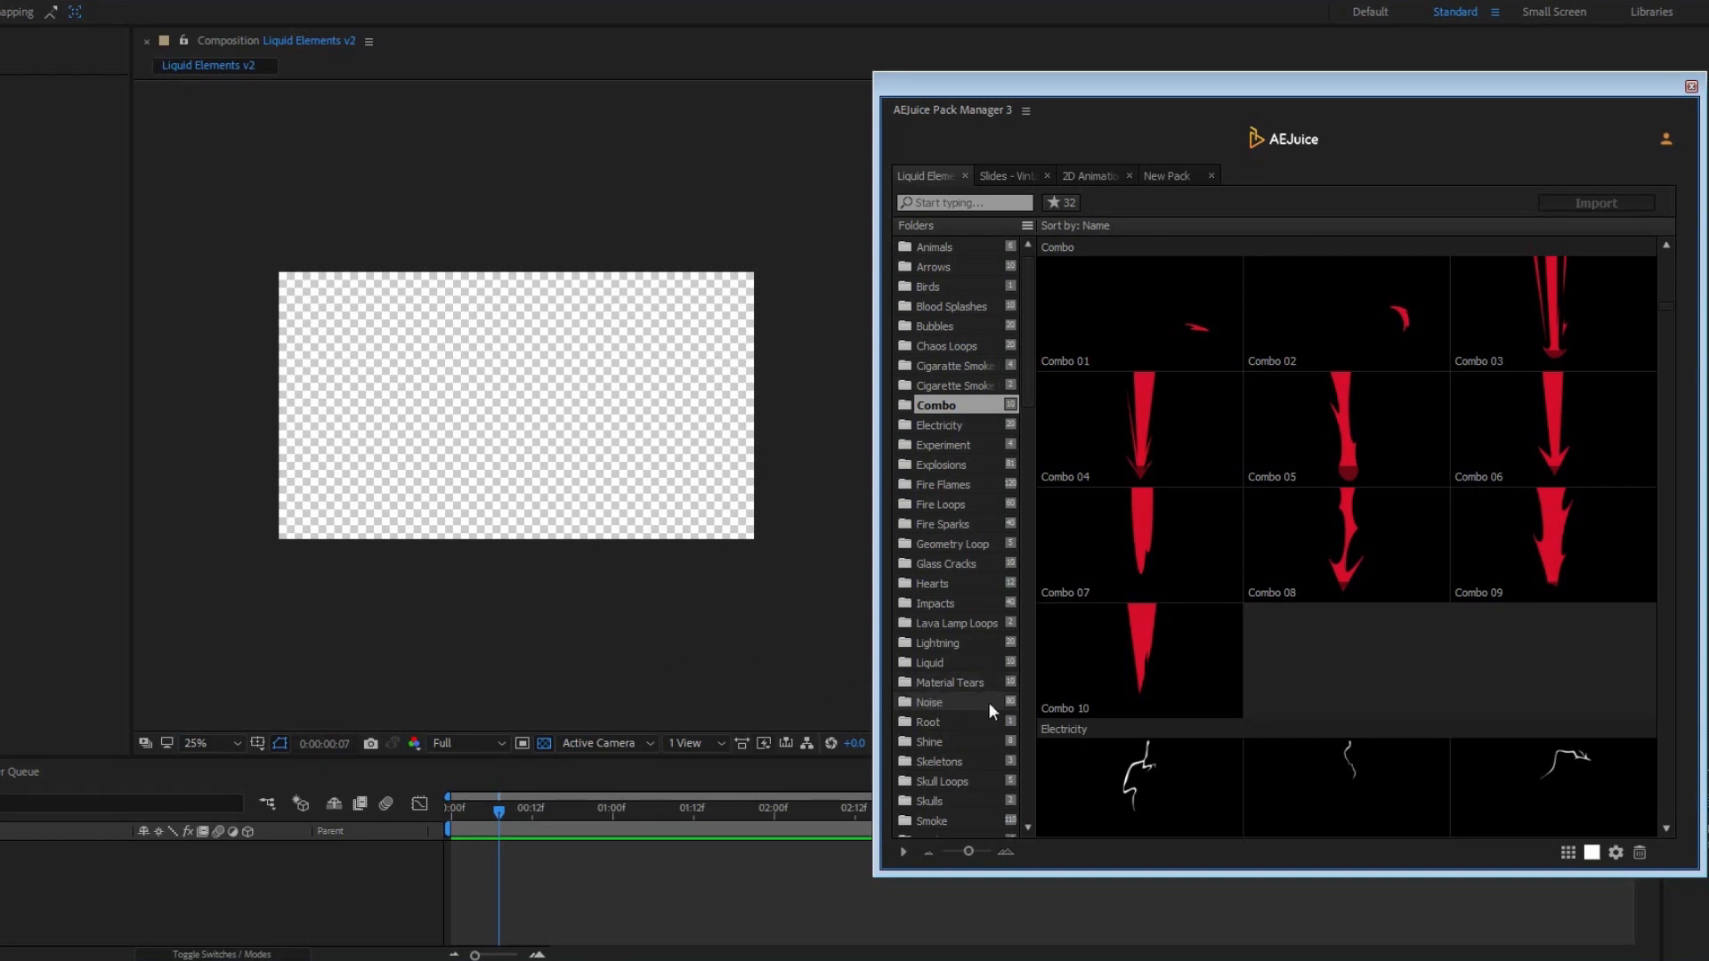
# Step: Set the Liquid Elements main color to 3DDBBB and import Combo 01 through Combo 05 into Liquid Elements v2
pyautogui.click(1591, 853)
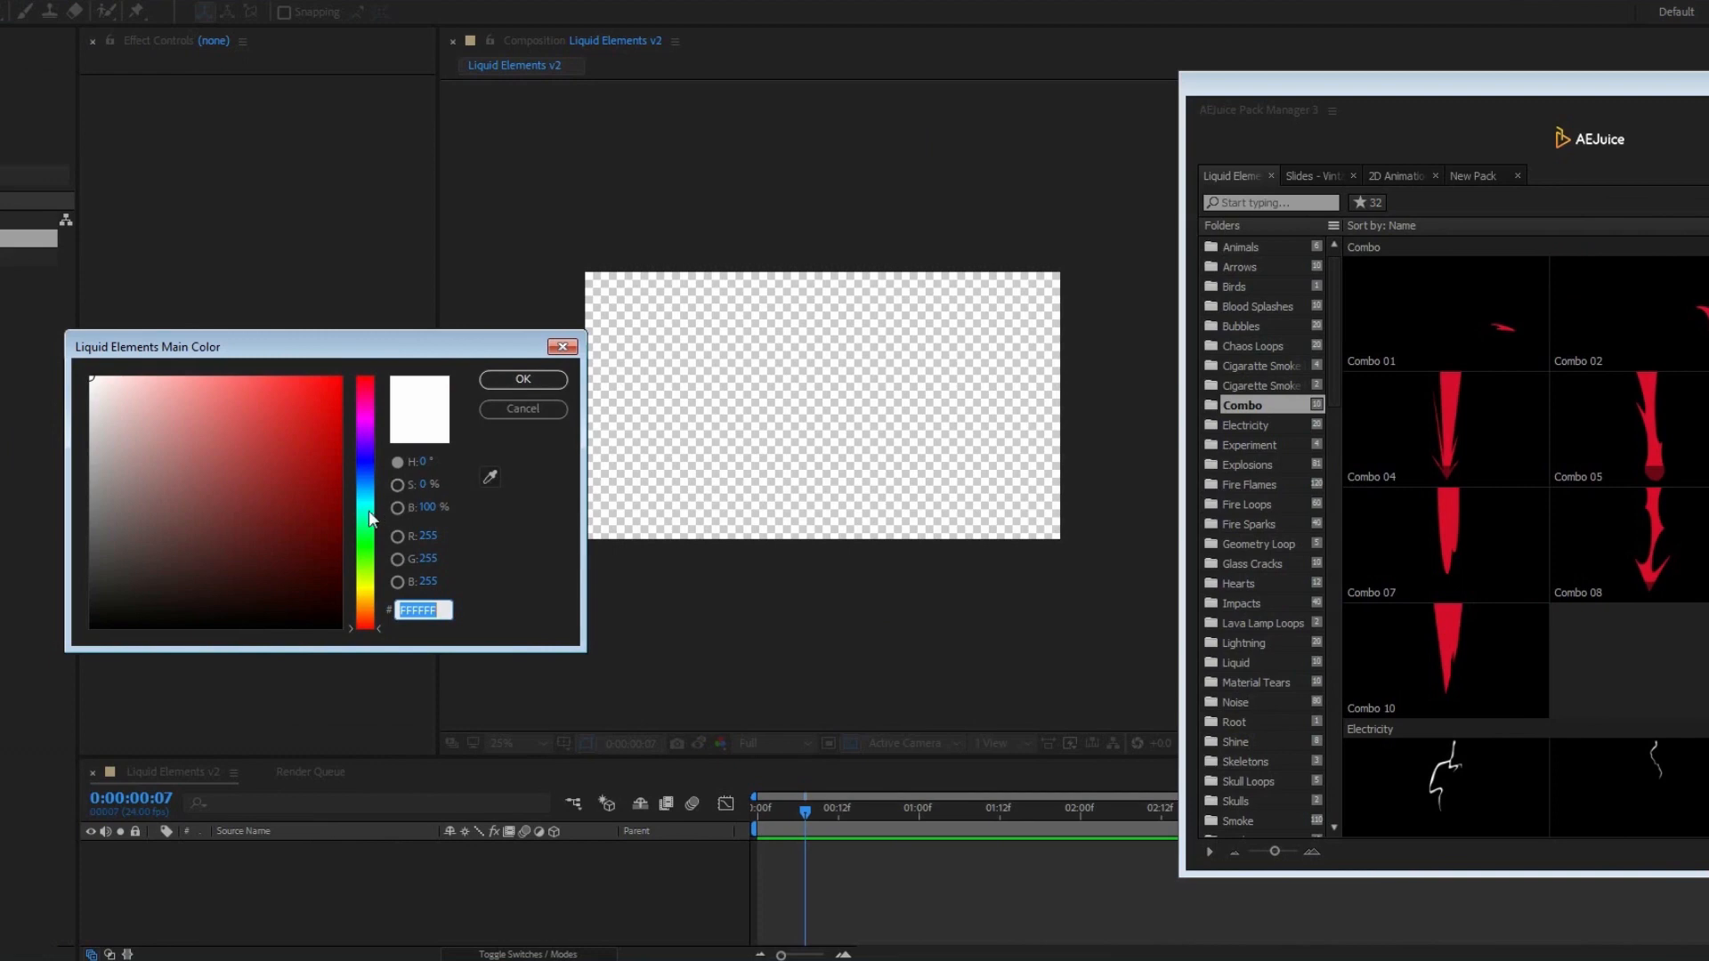
pyautogui.click(369, 511)
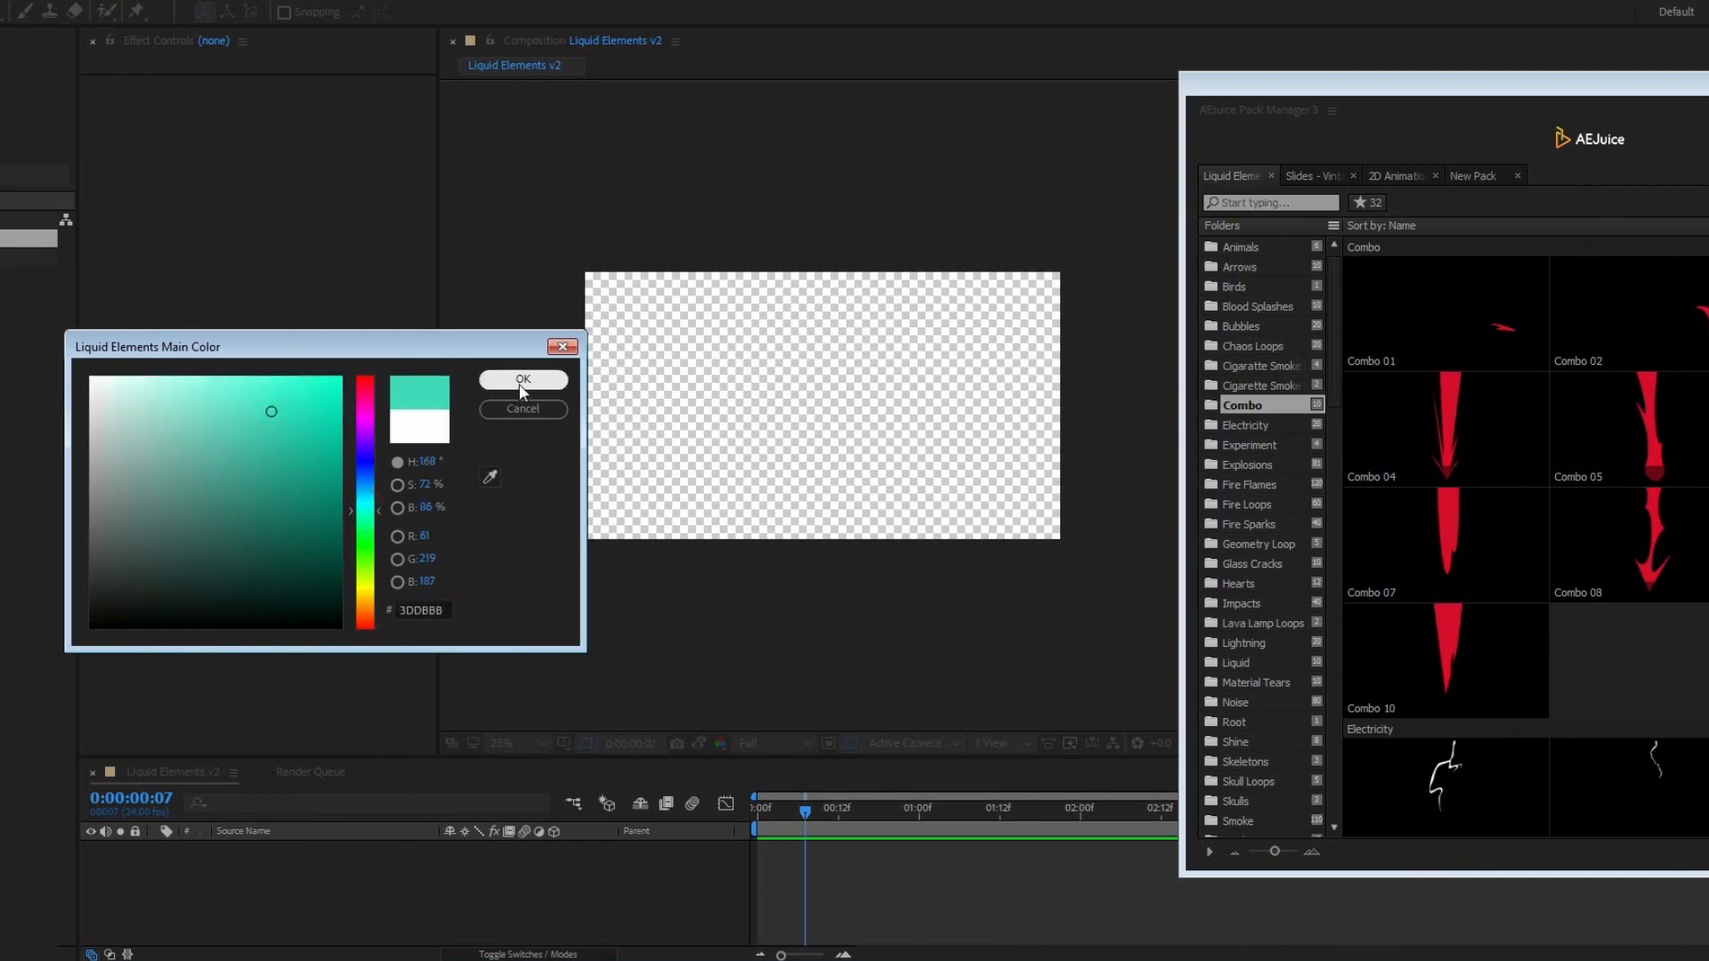
pyautogui.click(522, 381)
pyautogui.keyDown('shift'); pyautogui.click(1349, 427); pyautogui.keyUp('shift')
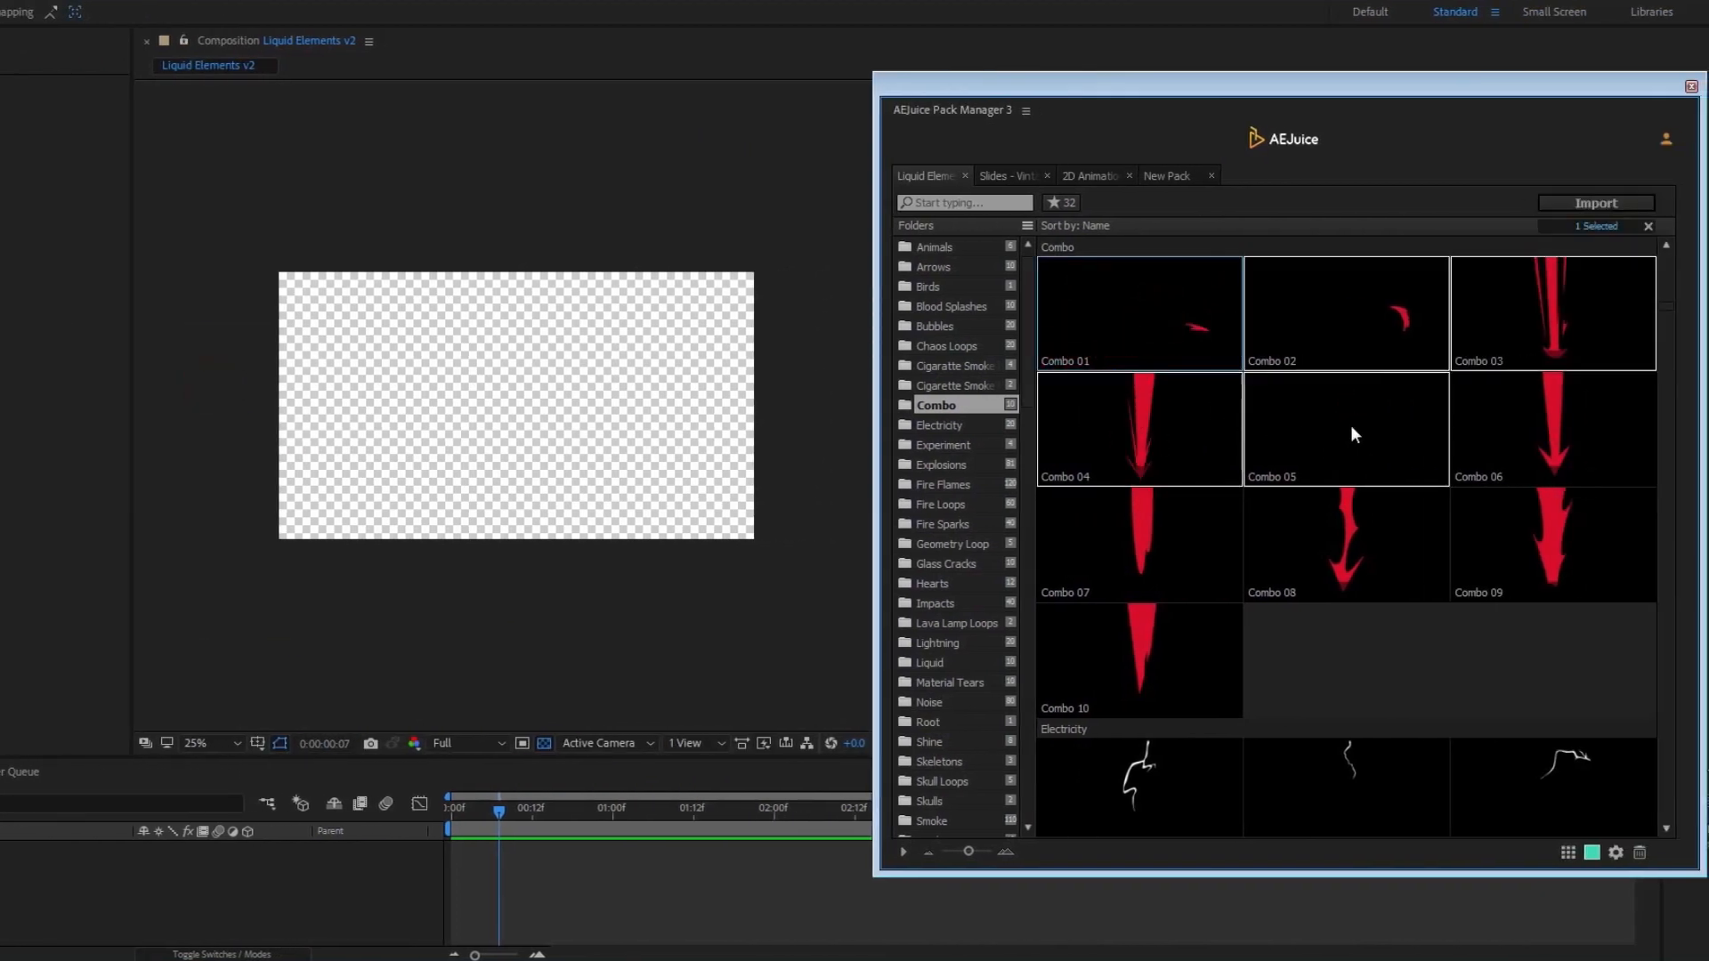
pyautogui.click(1584, 198)
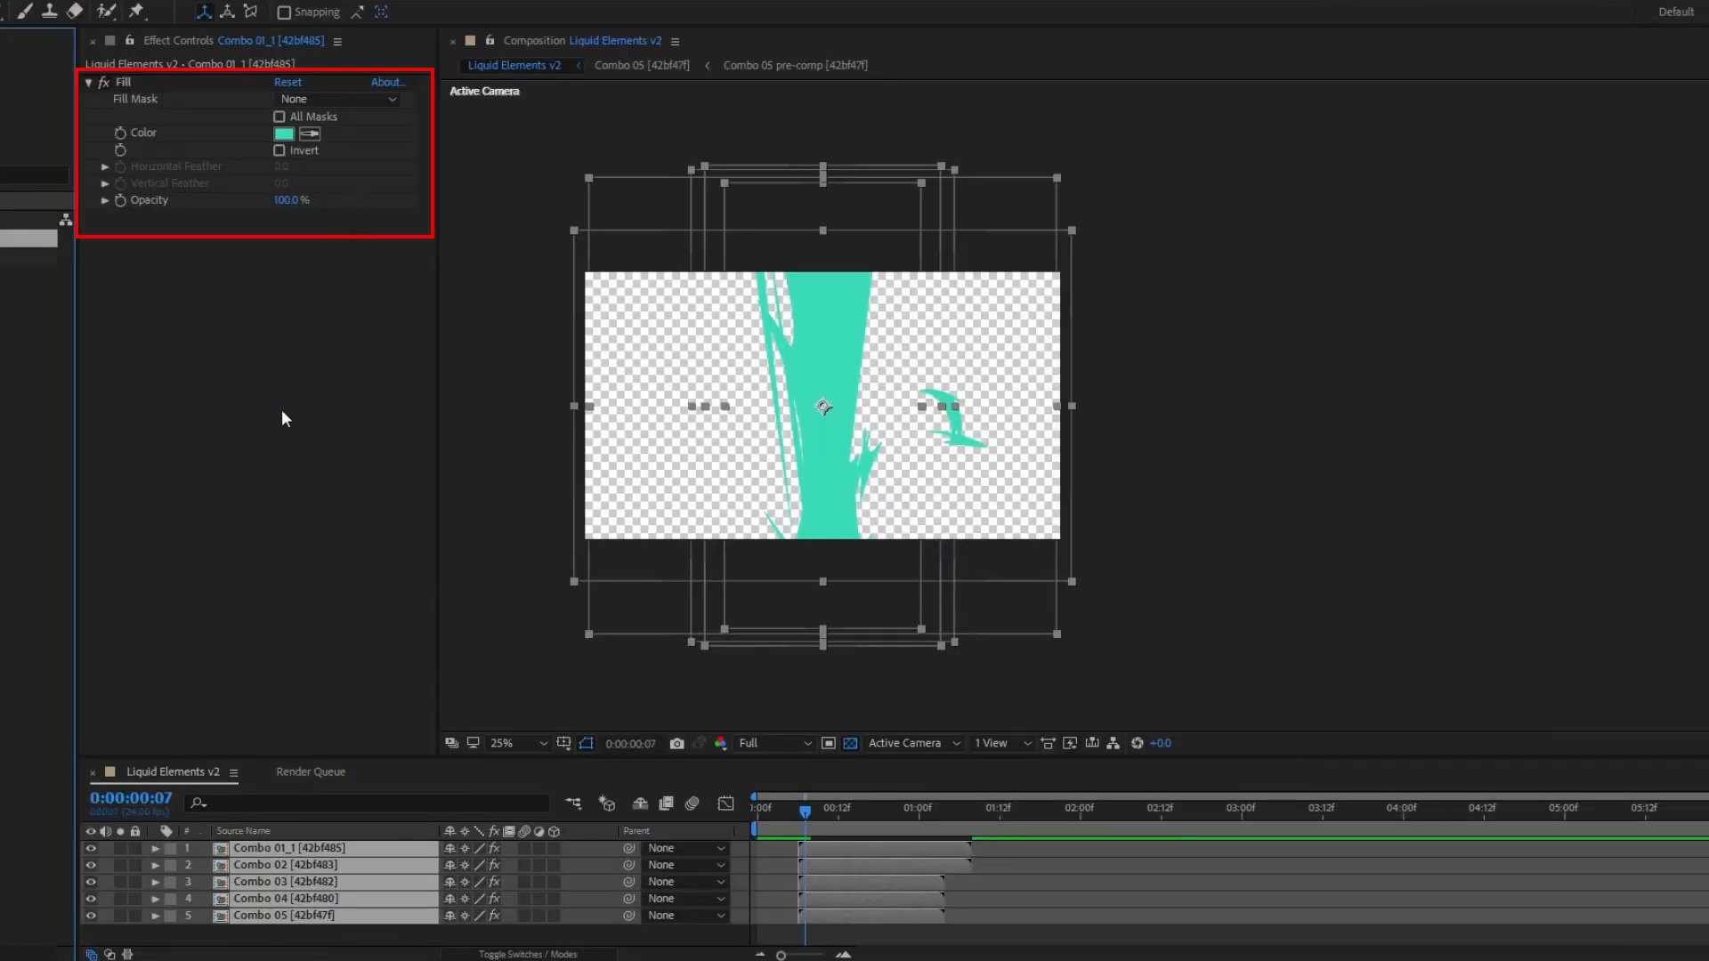
# Step: Set the Fill effect color of the Combo 01 layer to blue 3C92DB
pyautogui.click(283, 133)
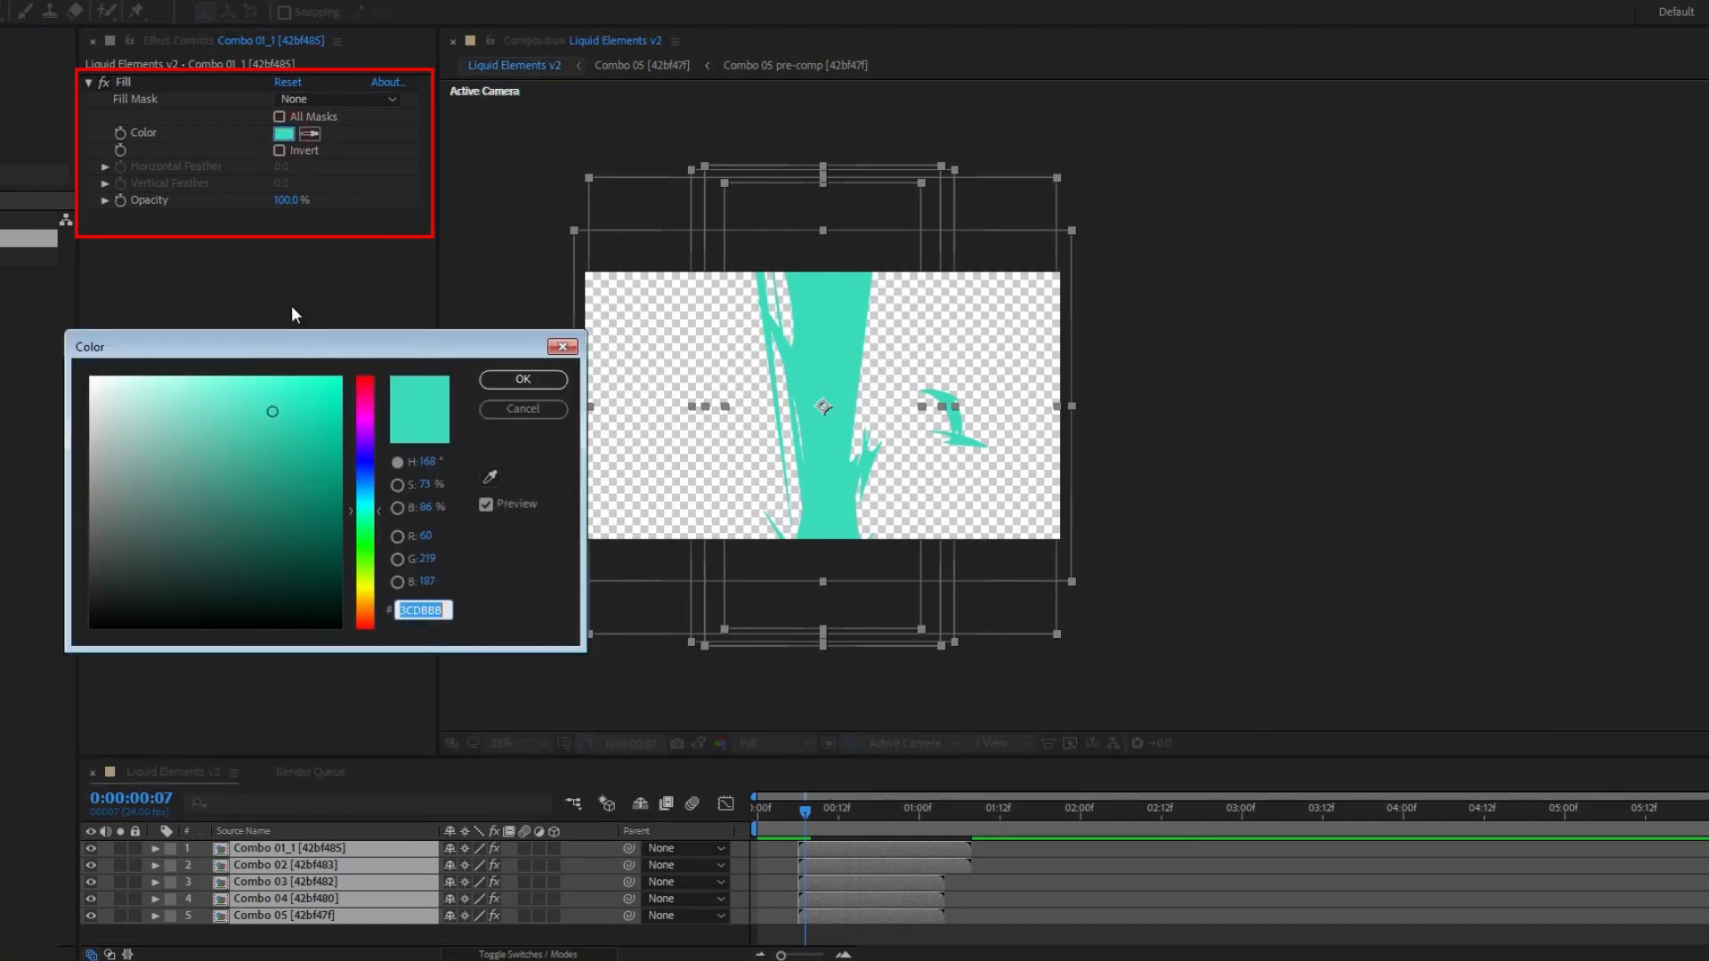
pyautogui.moveTo(366, 489); pyautogui.dragTo(374, 481)
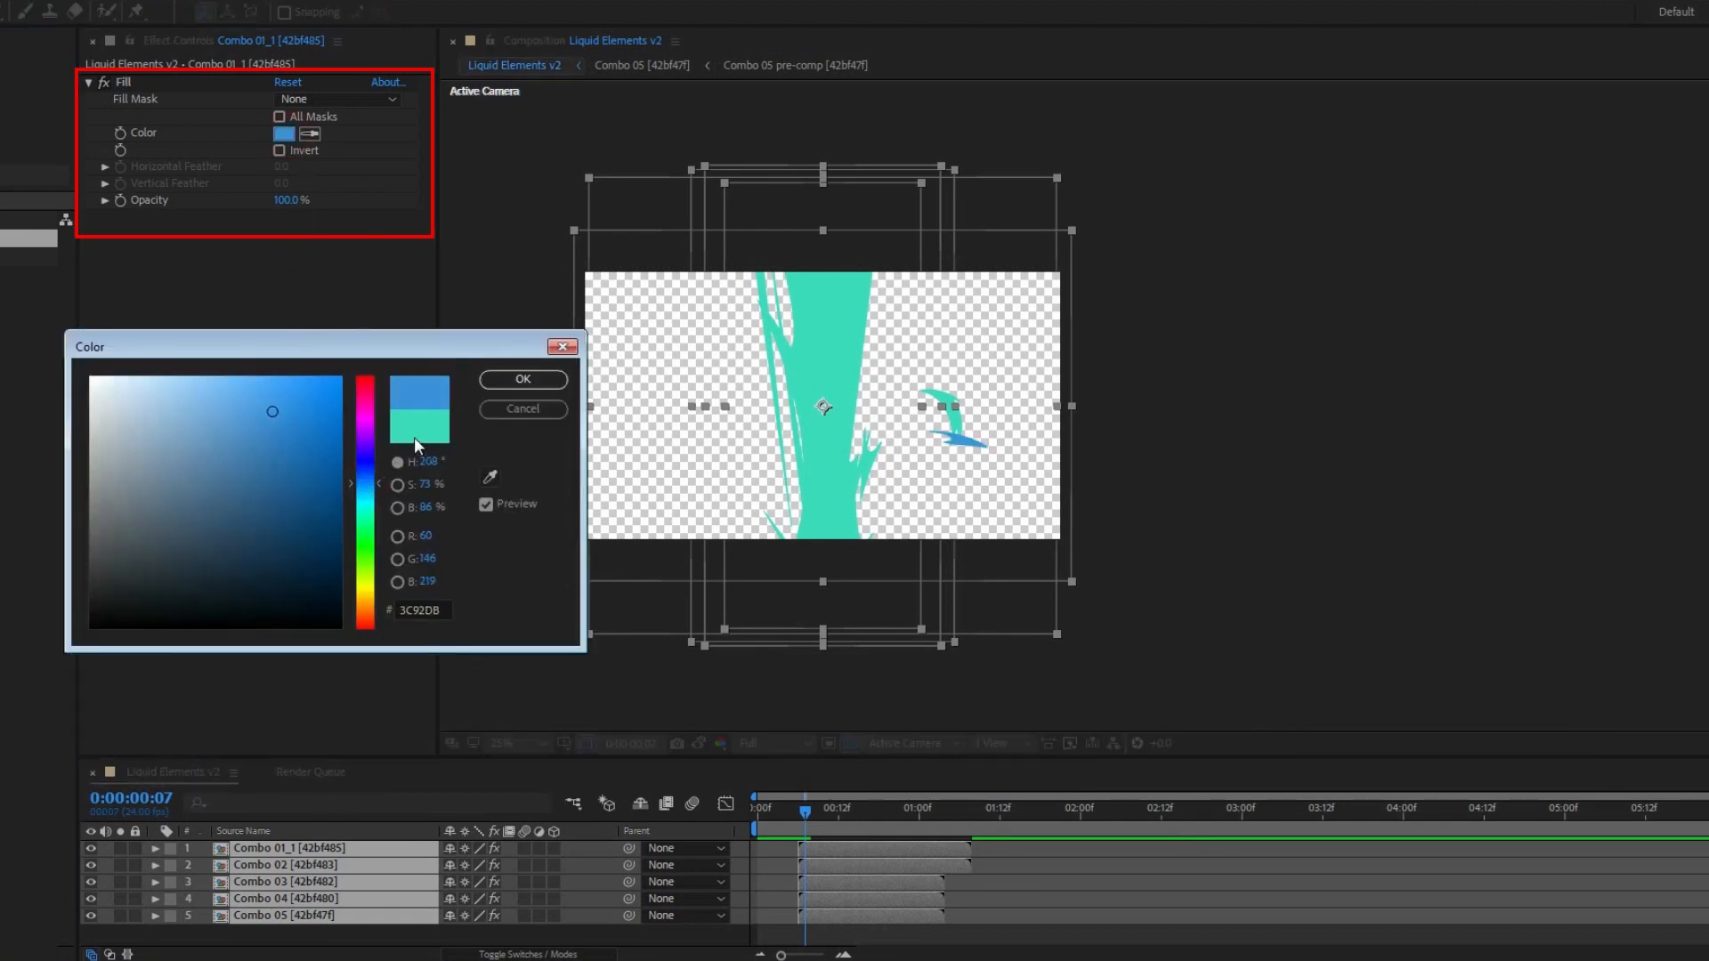
pyautogui.click(522, 380)
# Step: Copy the Combo 01 layer's Fill effect onto the Combo 02 to Combo 05 layers, and scrub to 0:00:00:14
pyautogui.click(128, 82)
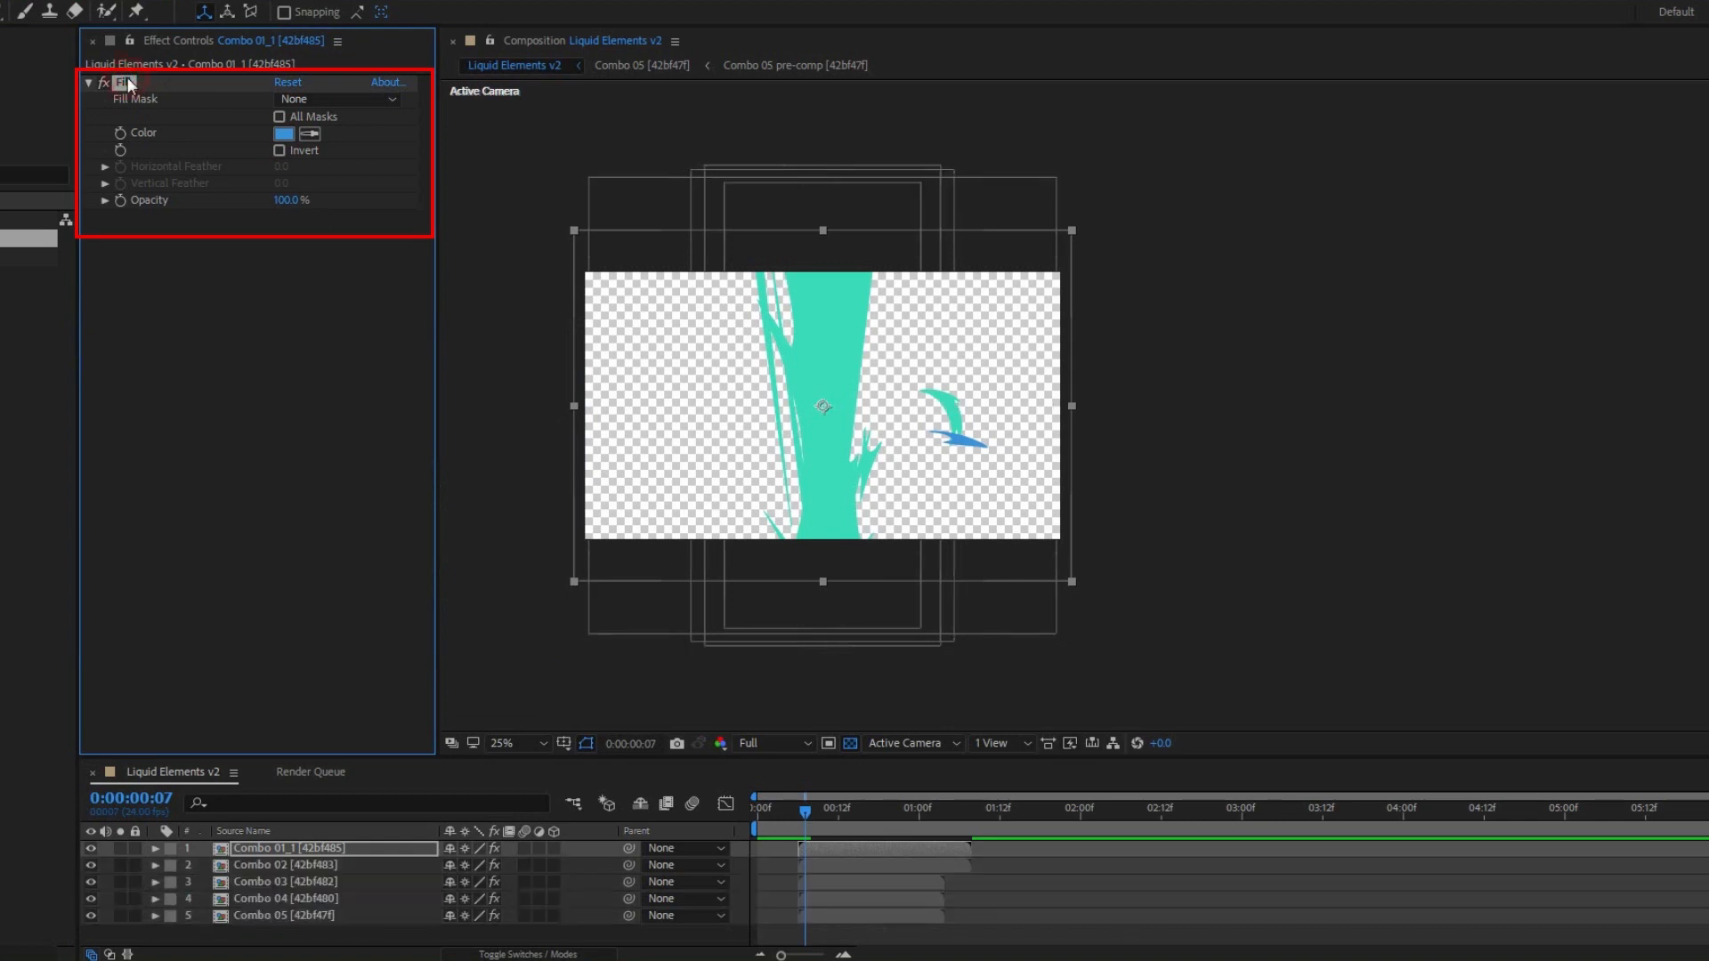
pyautogui.click(289, 865)
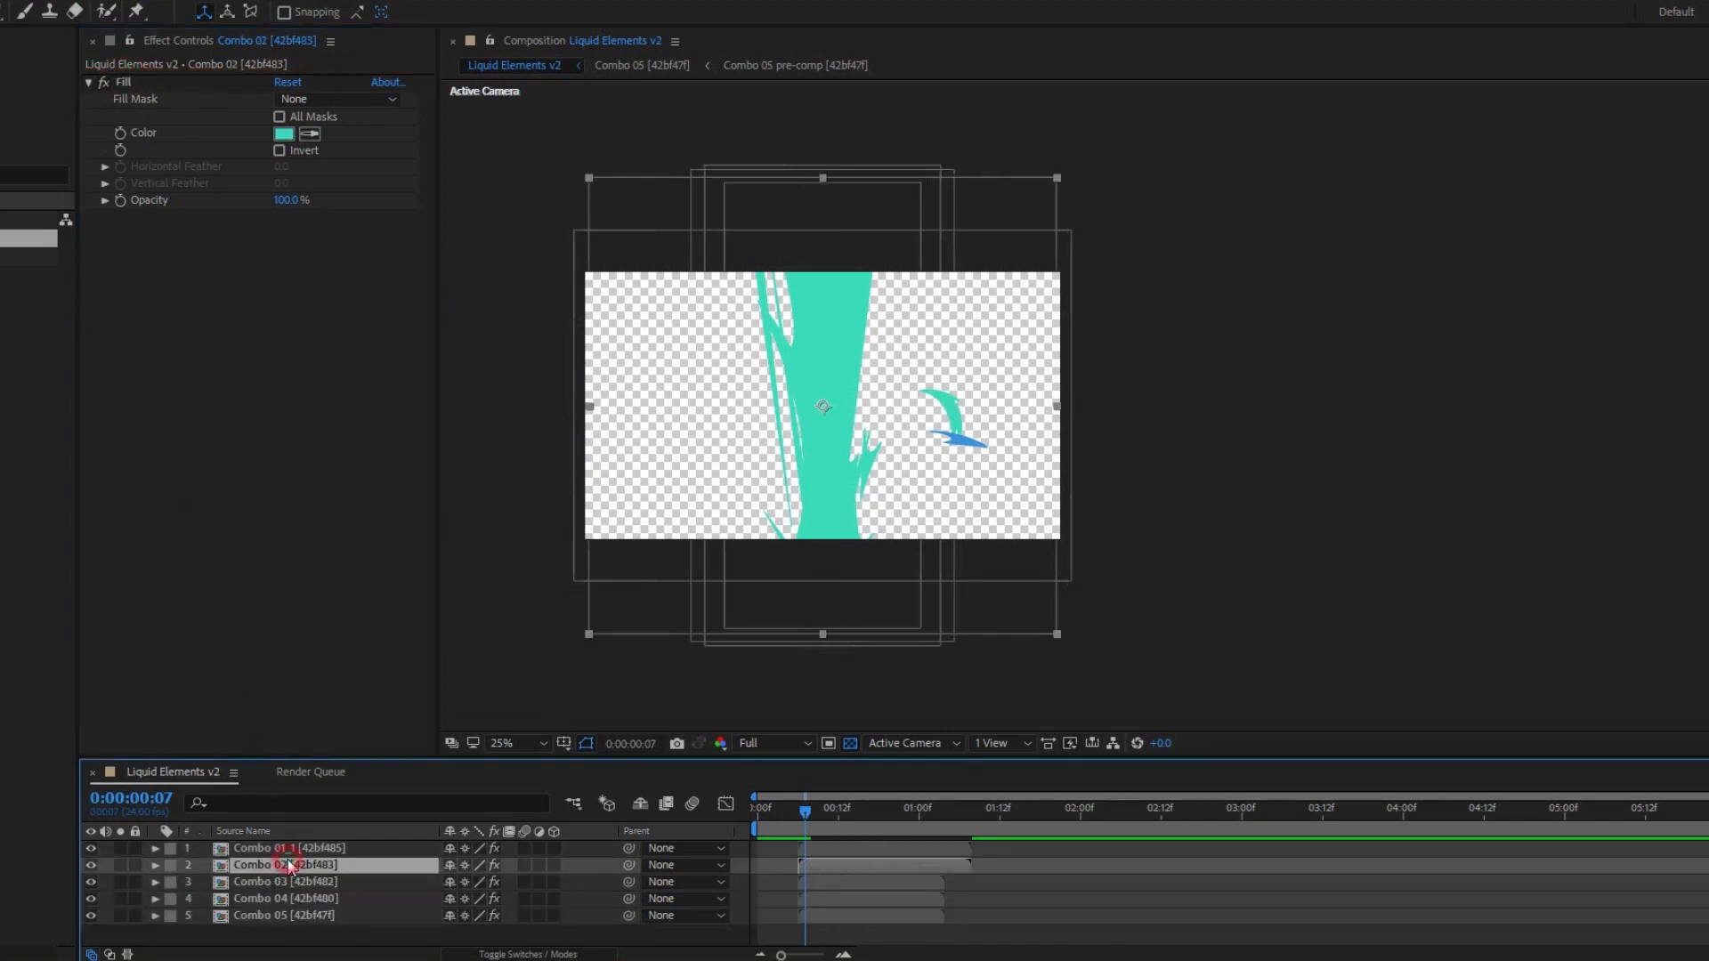
pyautogui.keyDown('shift'); pyautogui.click(291, 912); pyautogui.keyUp('shift')
pyautogui.hotkey('ctrl', 'v')
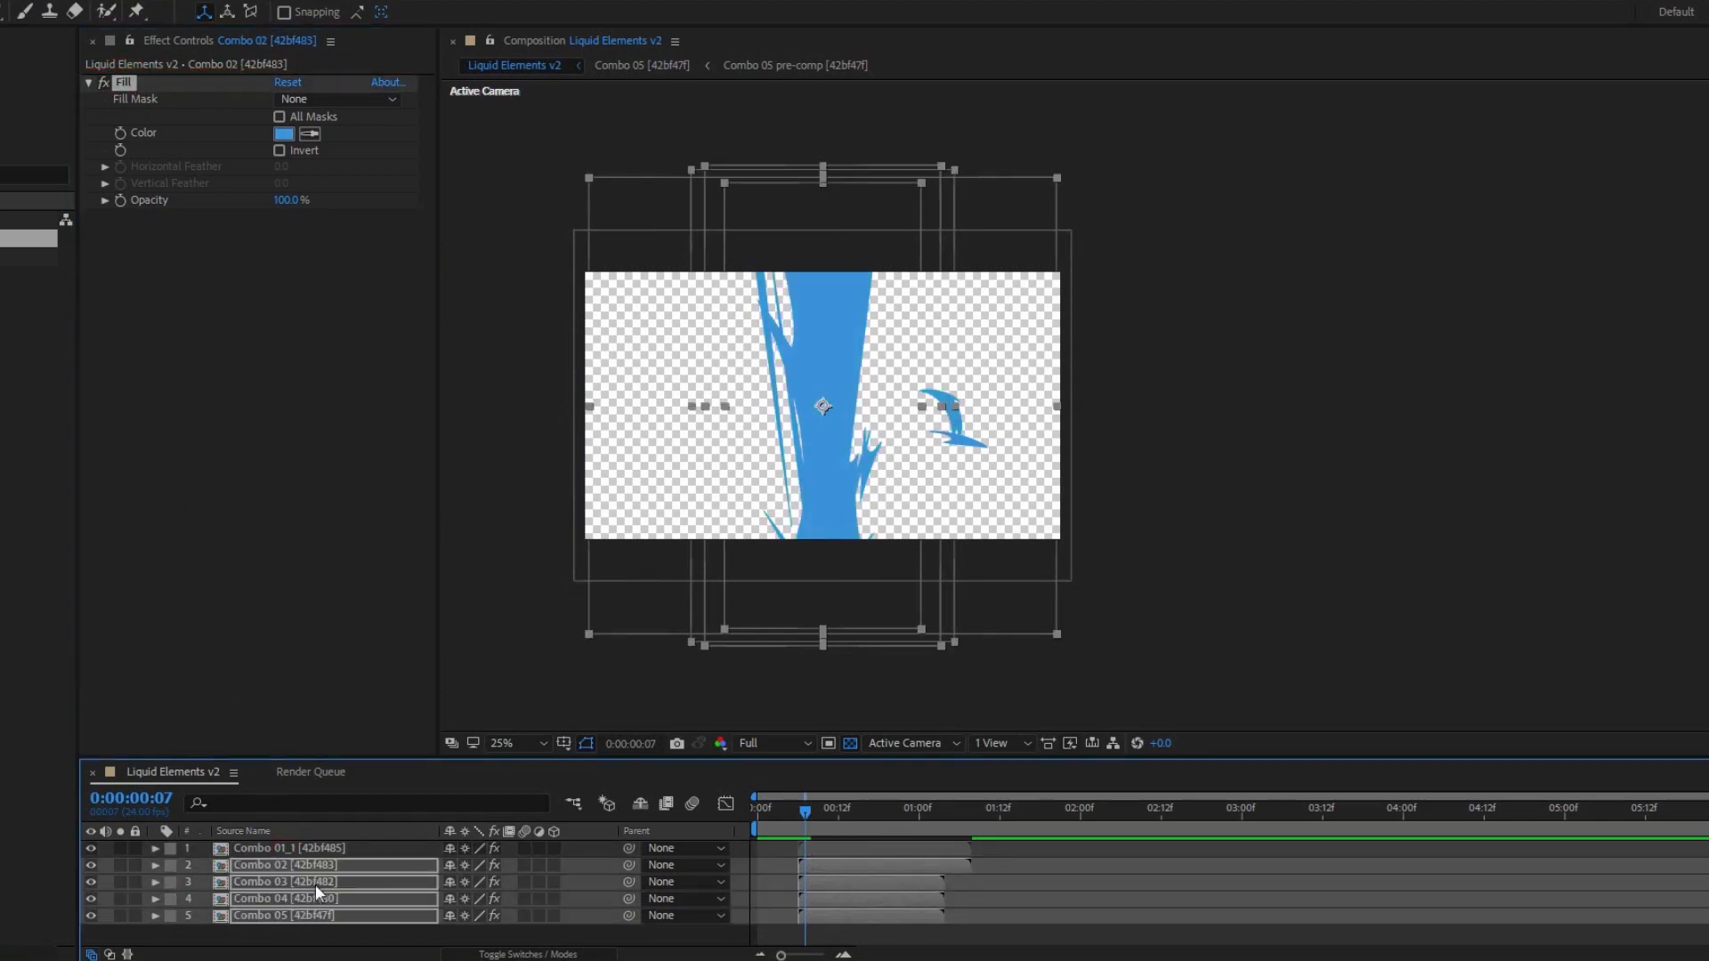
pyautogui.moveTo(810, 811); pyautogui.dragTo(856, 811)
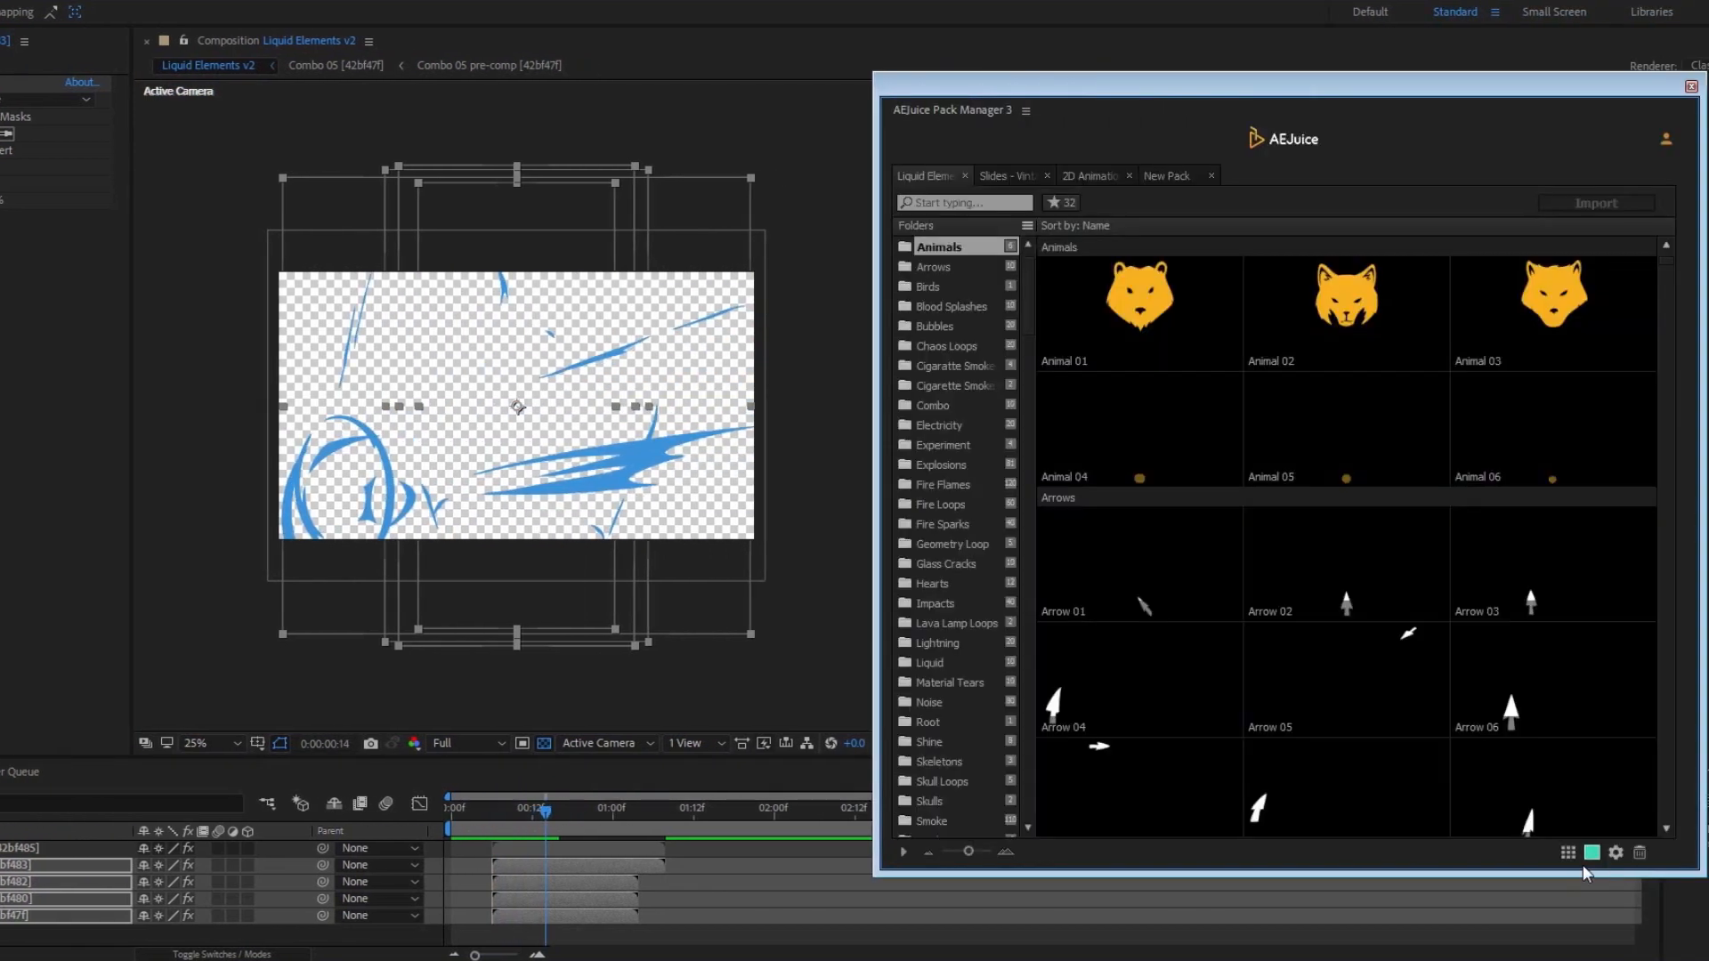
# Step: Set the Liquid Elements import style to Alpha Footage
pyautogui.click(1615, 852)
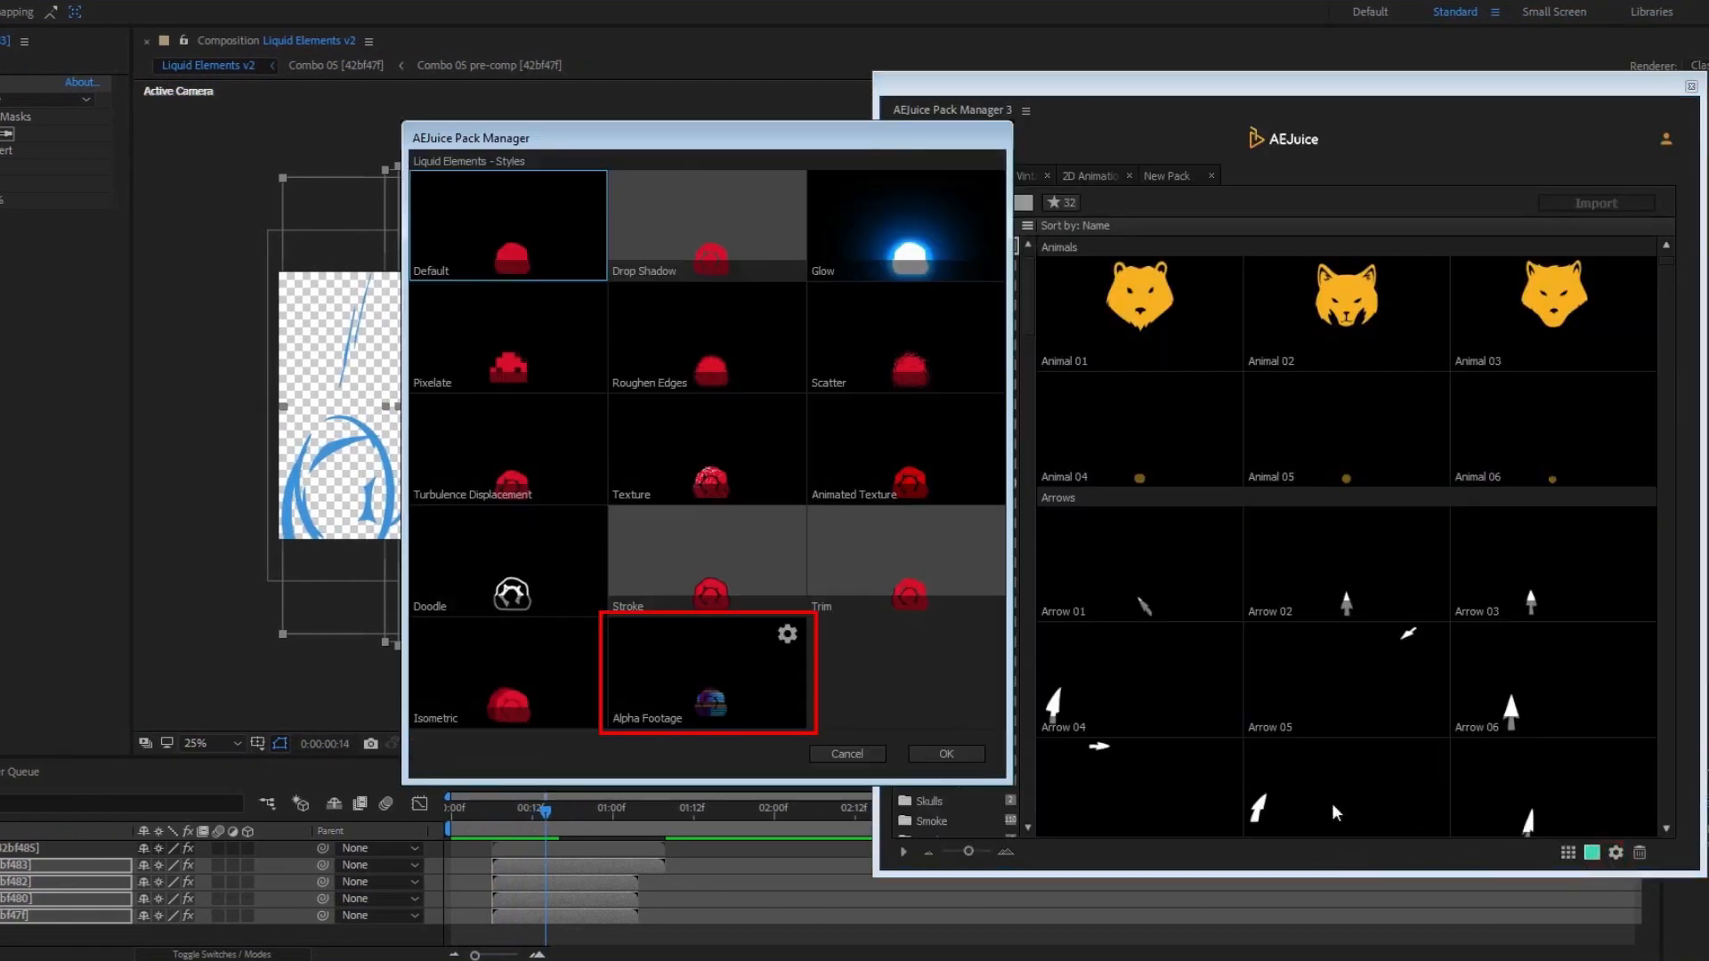
pyautogui.click(708, 673)
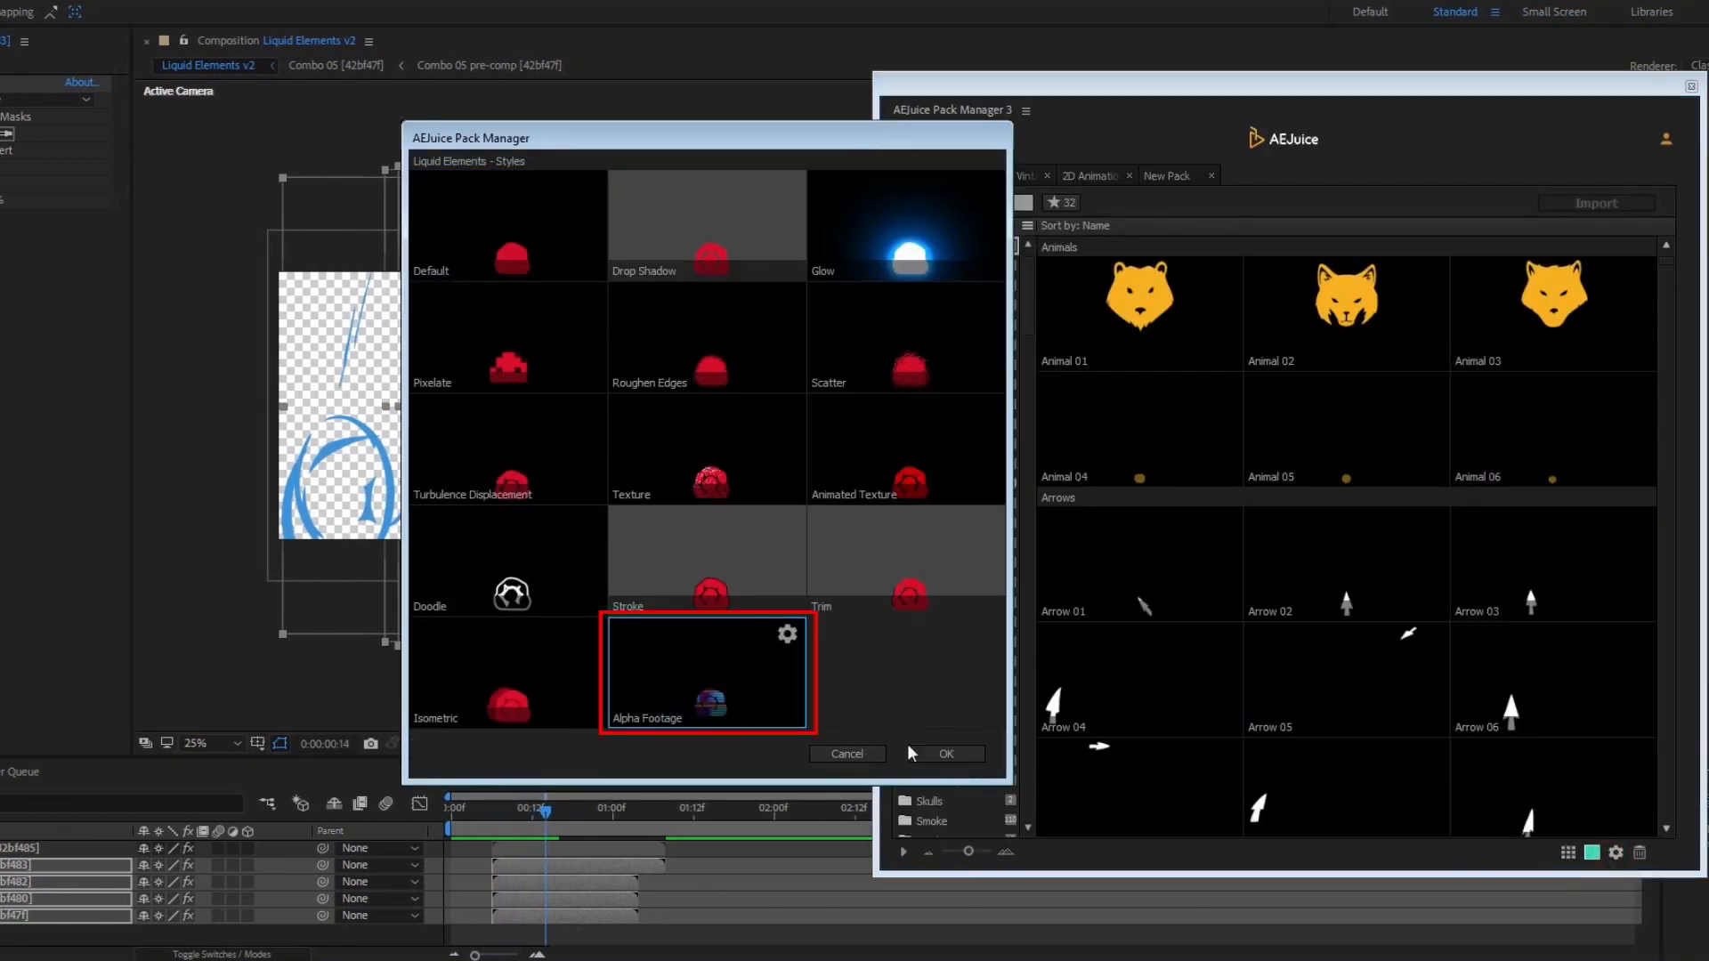
pyautogui.click(947, 754)
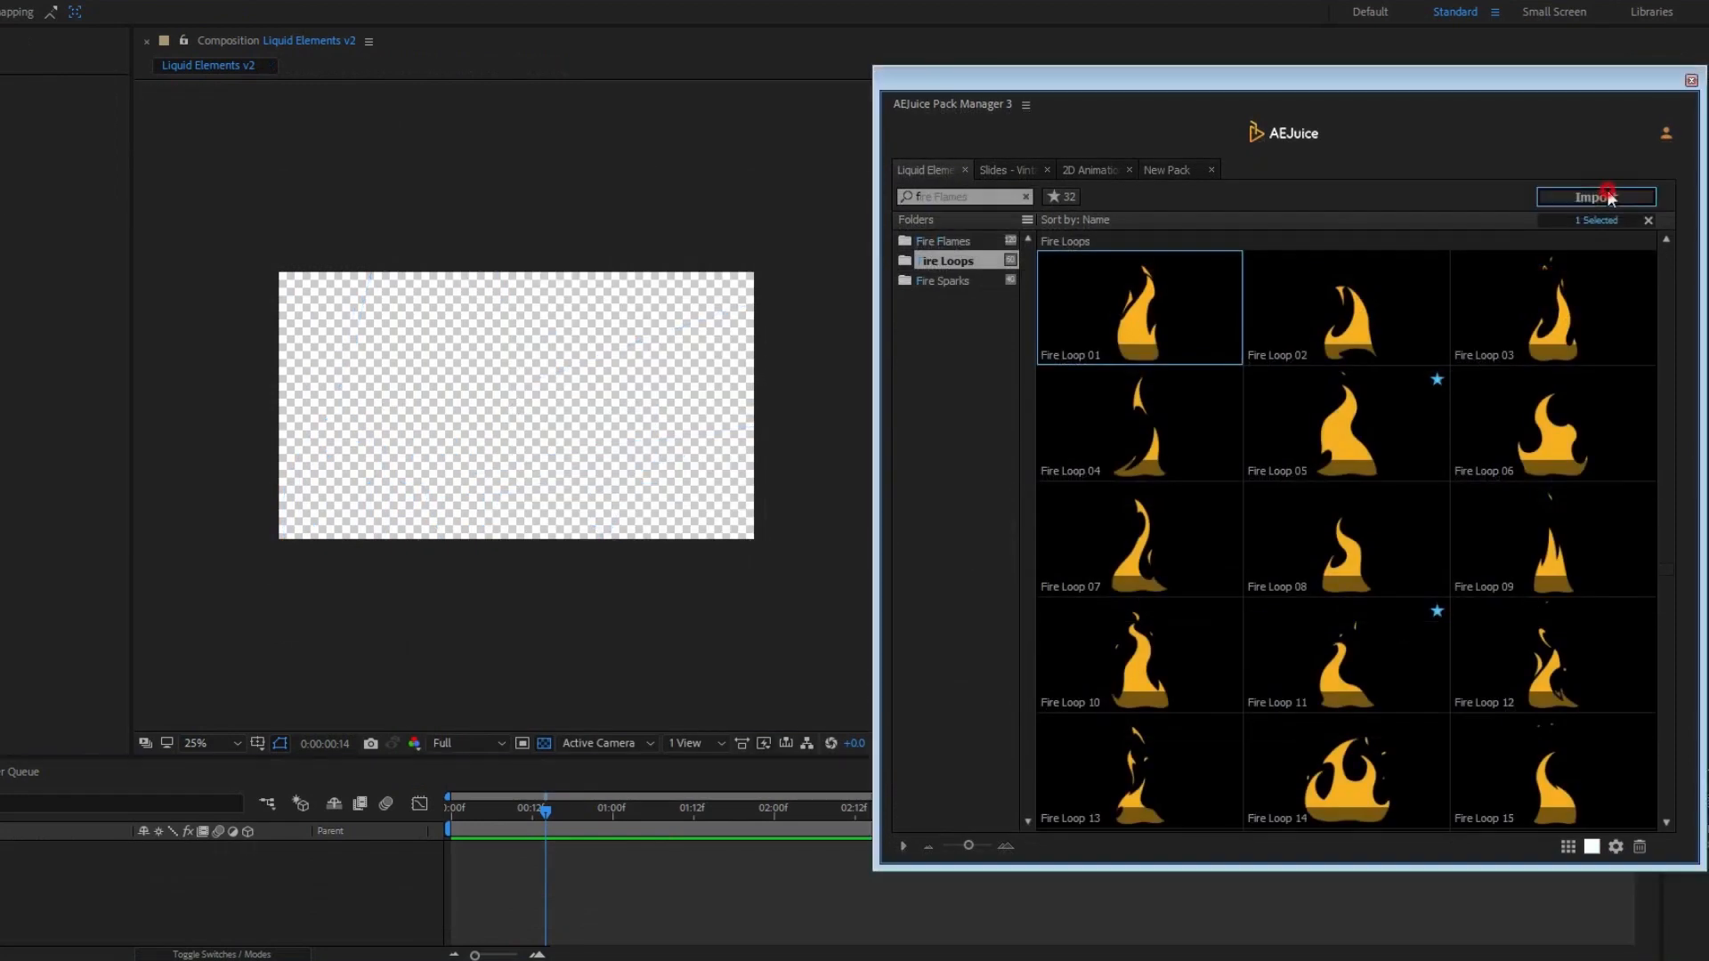
# Step: Import Fire Loop 01 at 0:00:00:14, scale its pre-comp to 34%, and move it to the left of the frame's center
pyautogui.click(1607, 196)
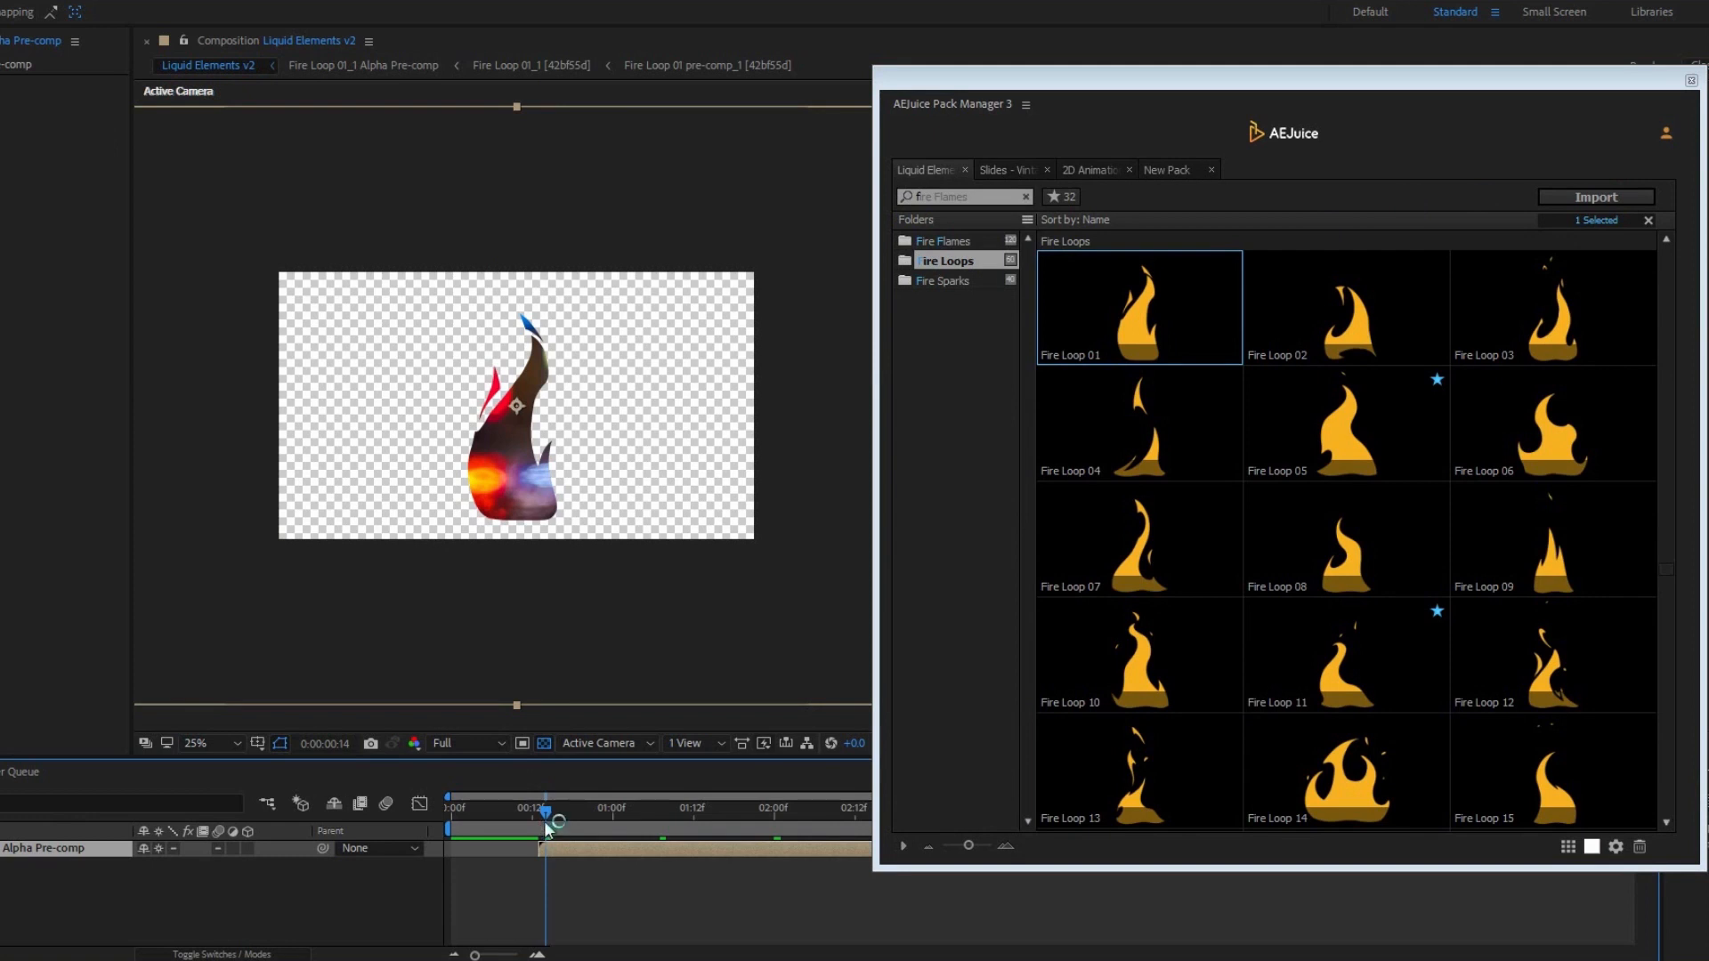
pyautogui.moveTo(546, 828); pyautogui.dragTo(722, 846)
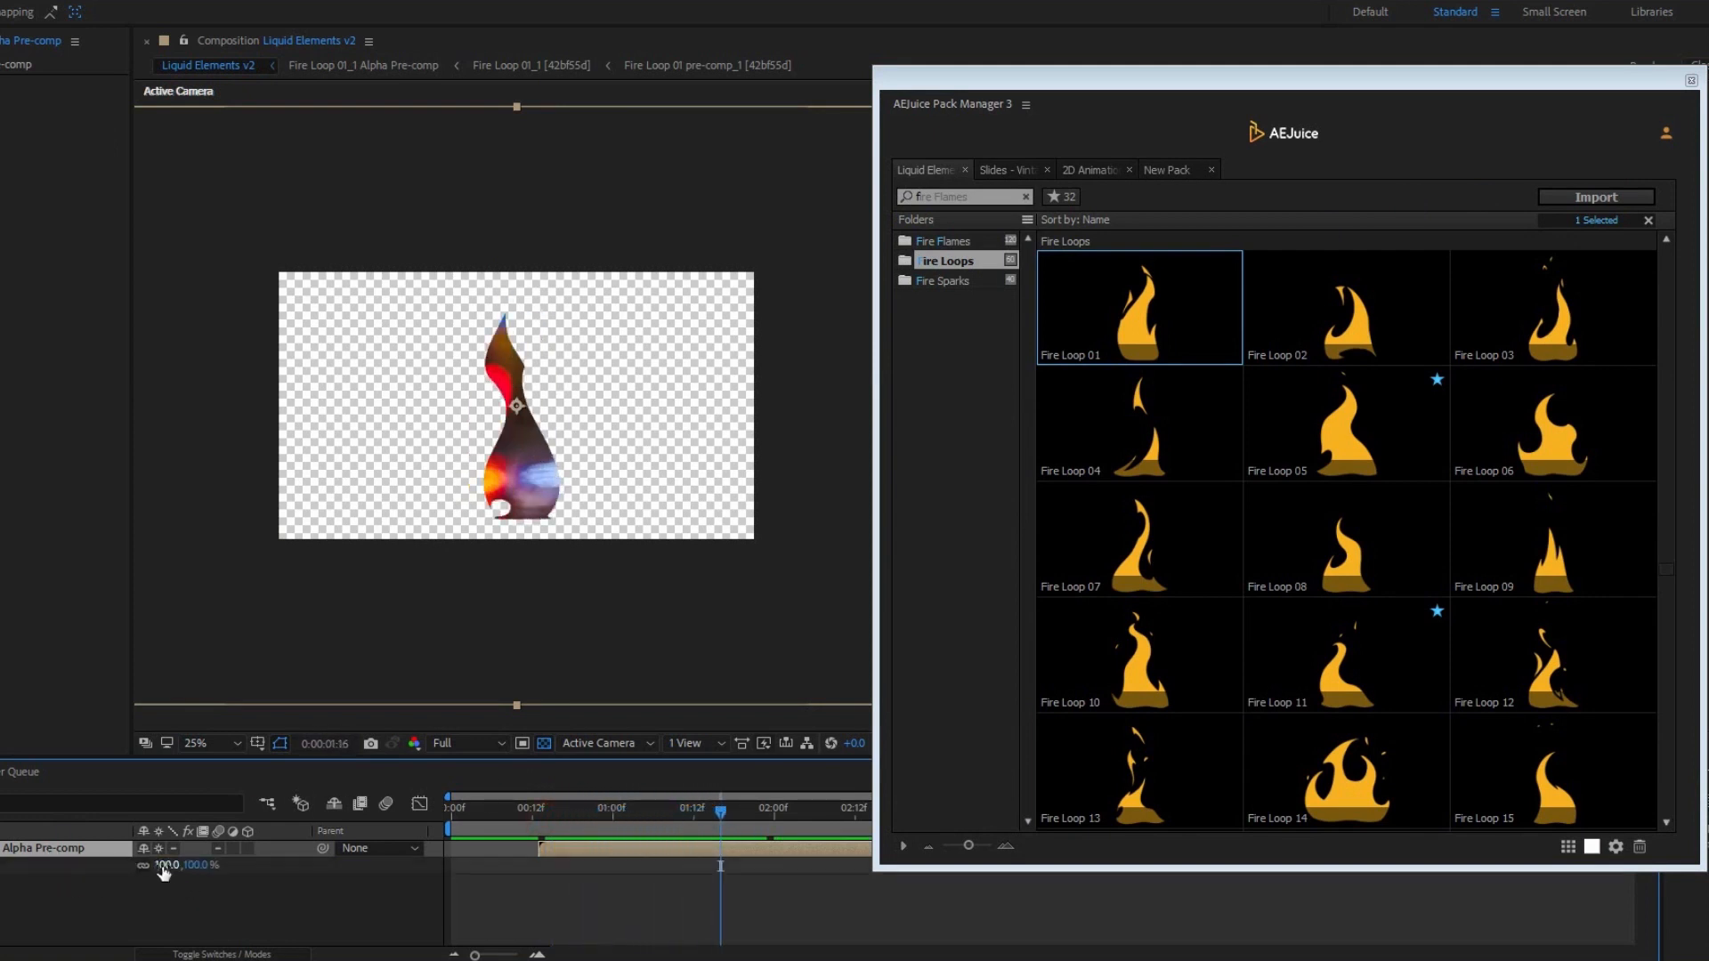
pyautogui.moveTo(163, 868); pyautogui.dragTo(97, 867)
pyautogui.moveTo(534, 434); pyautogui.dragTo(434, 433)
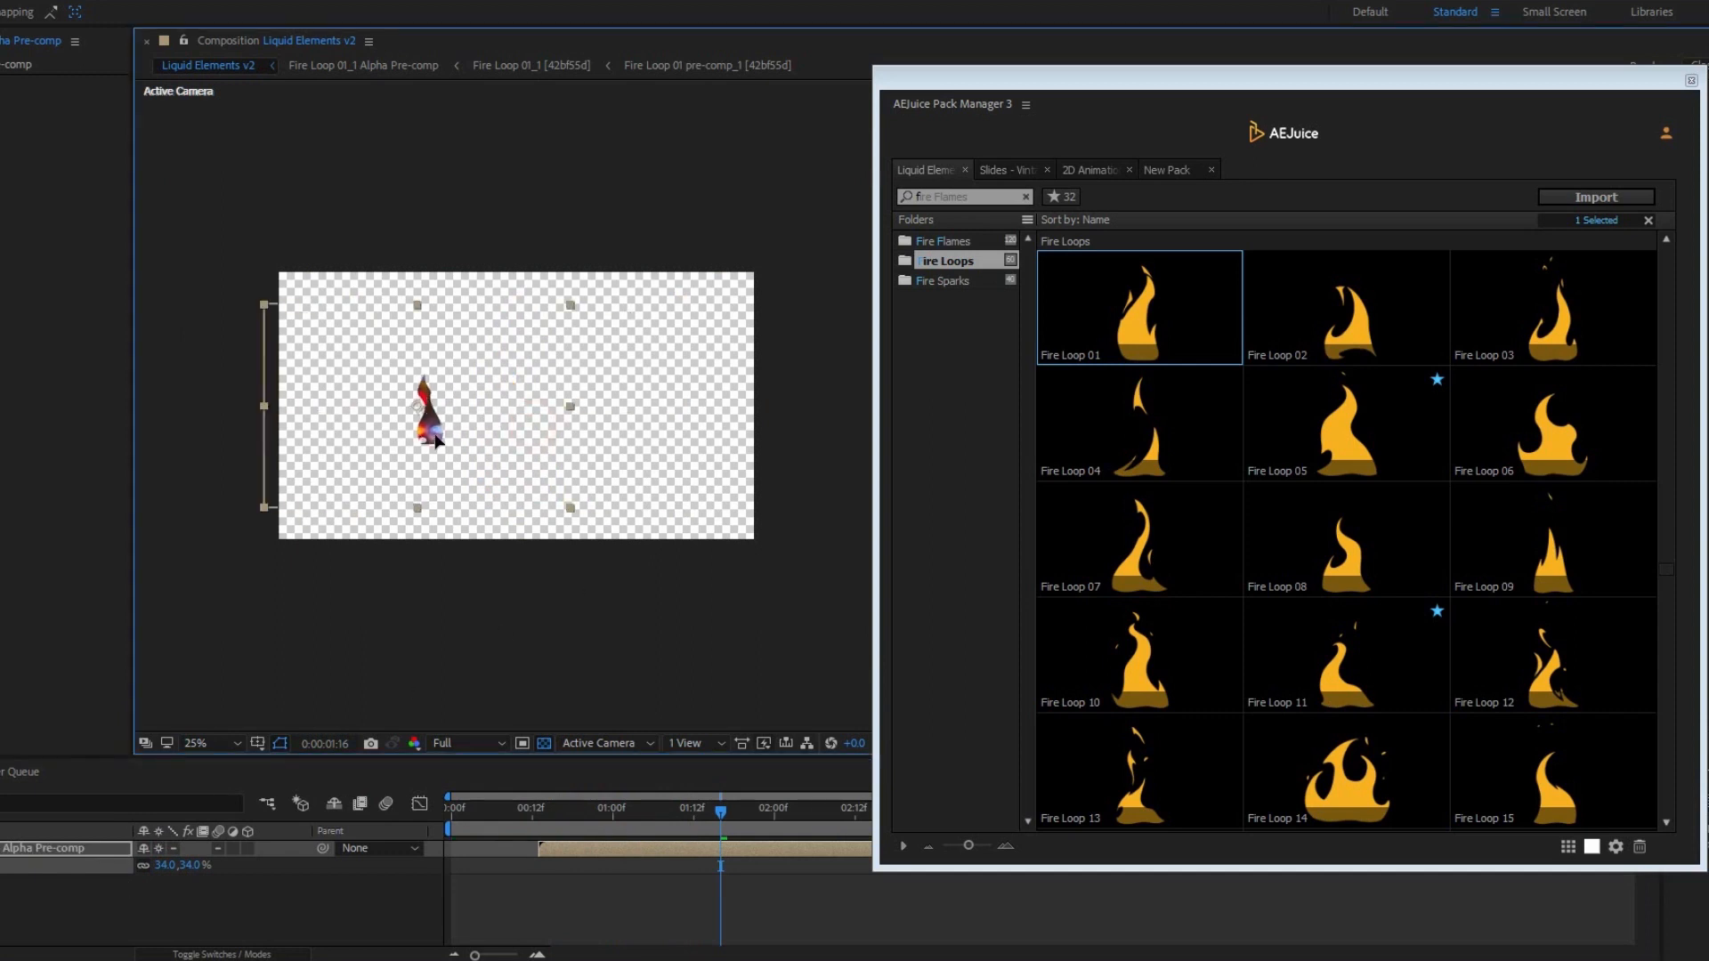
# Step: Import Fire Loop 02 at 0:00:01:16 and scrub its animation to 0:00:02:11
pyautogui.click(1398, 329)
pyautogui.click(1550, 196)
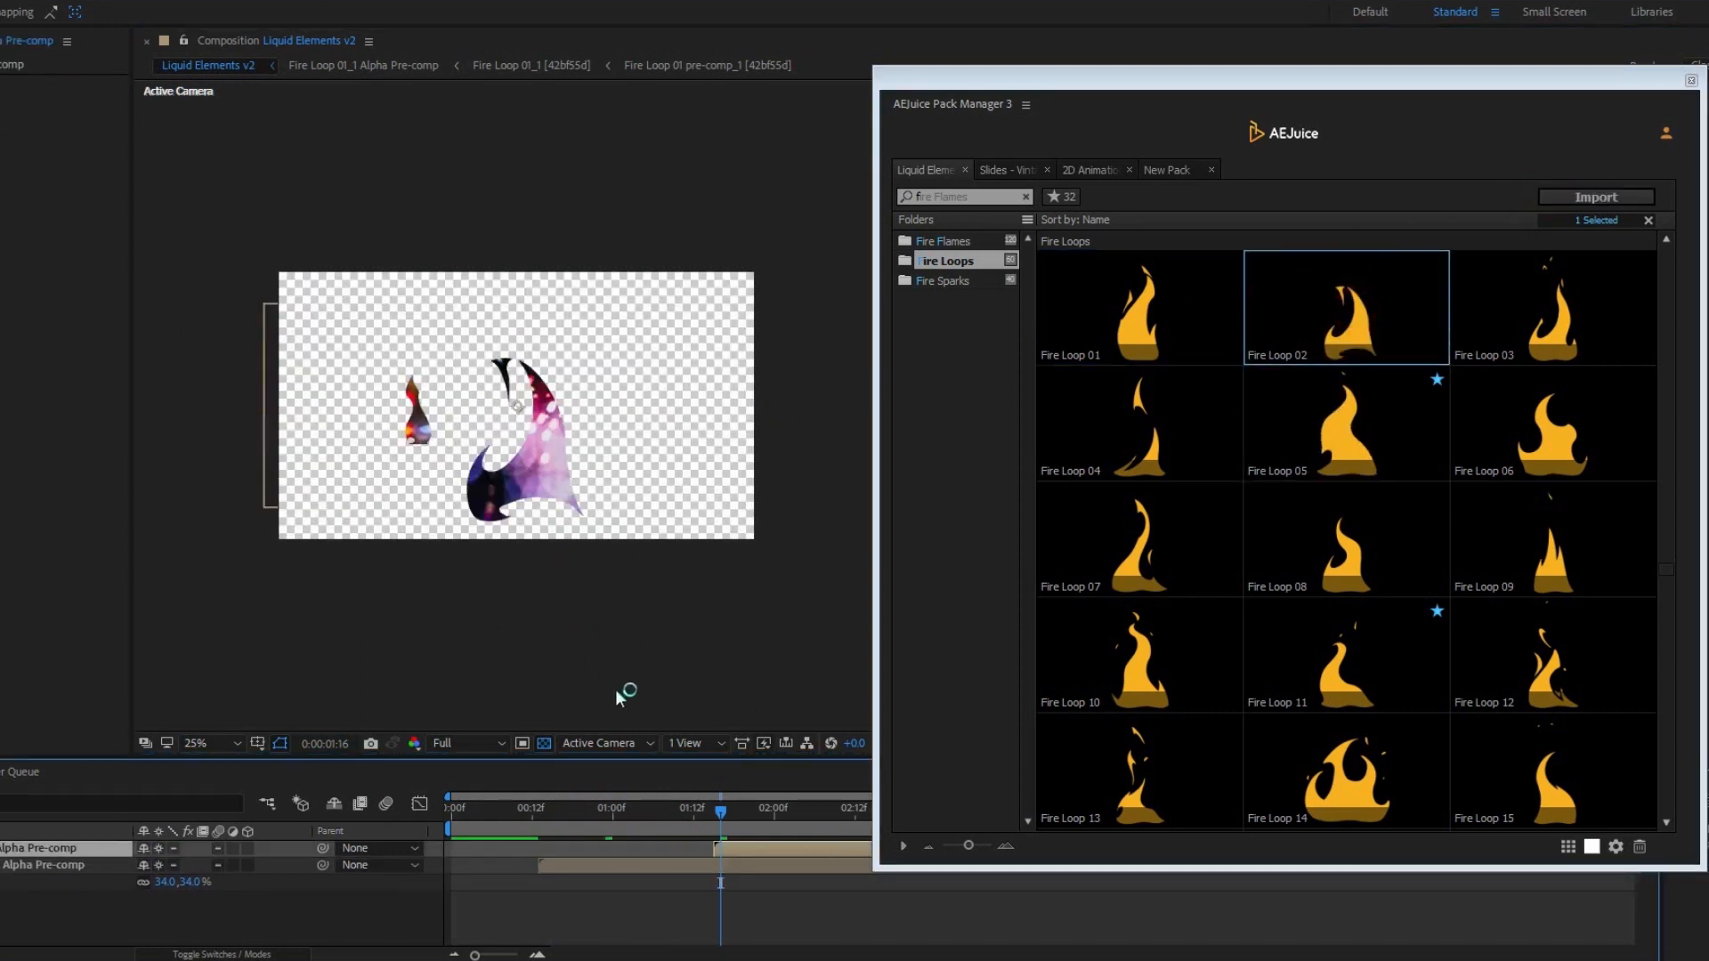
pyautogui.moveTo(721, 811); pyautogui.dragTo(852, 846)
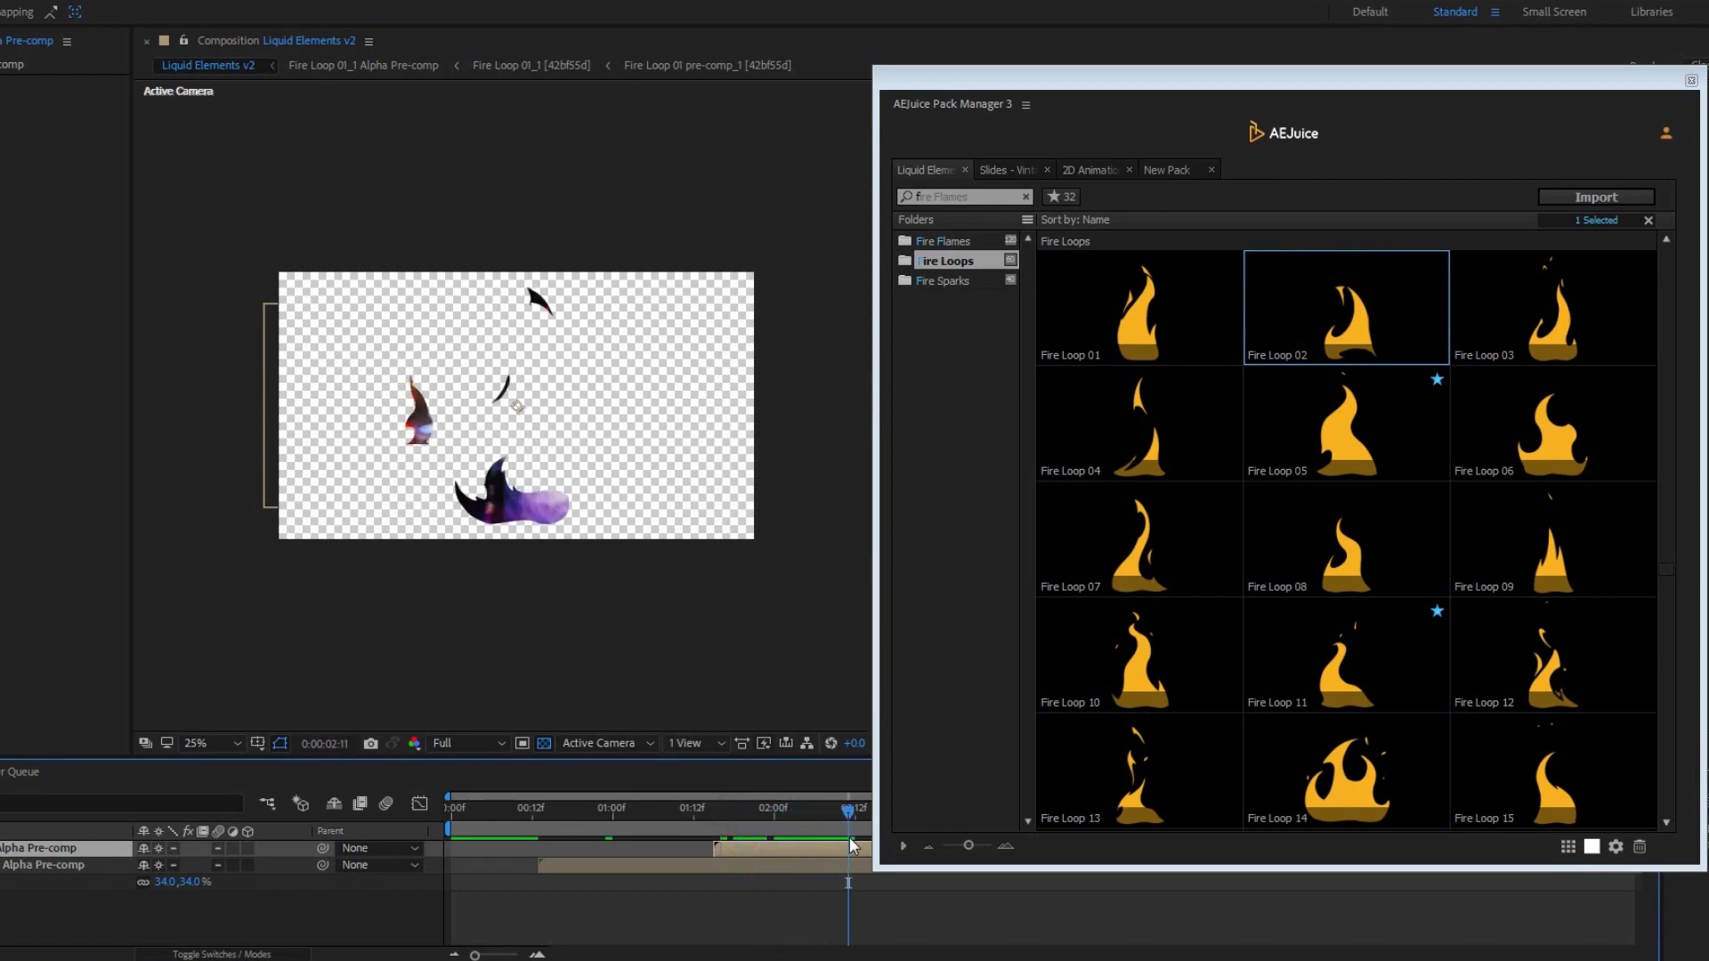
# Step: Set the photos folder inside Test as the Alpha Footage source, and import Fire Loop 11 at 0:00:02:11
pyautogui.click(1619, 850)
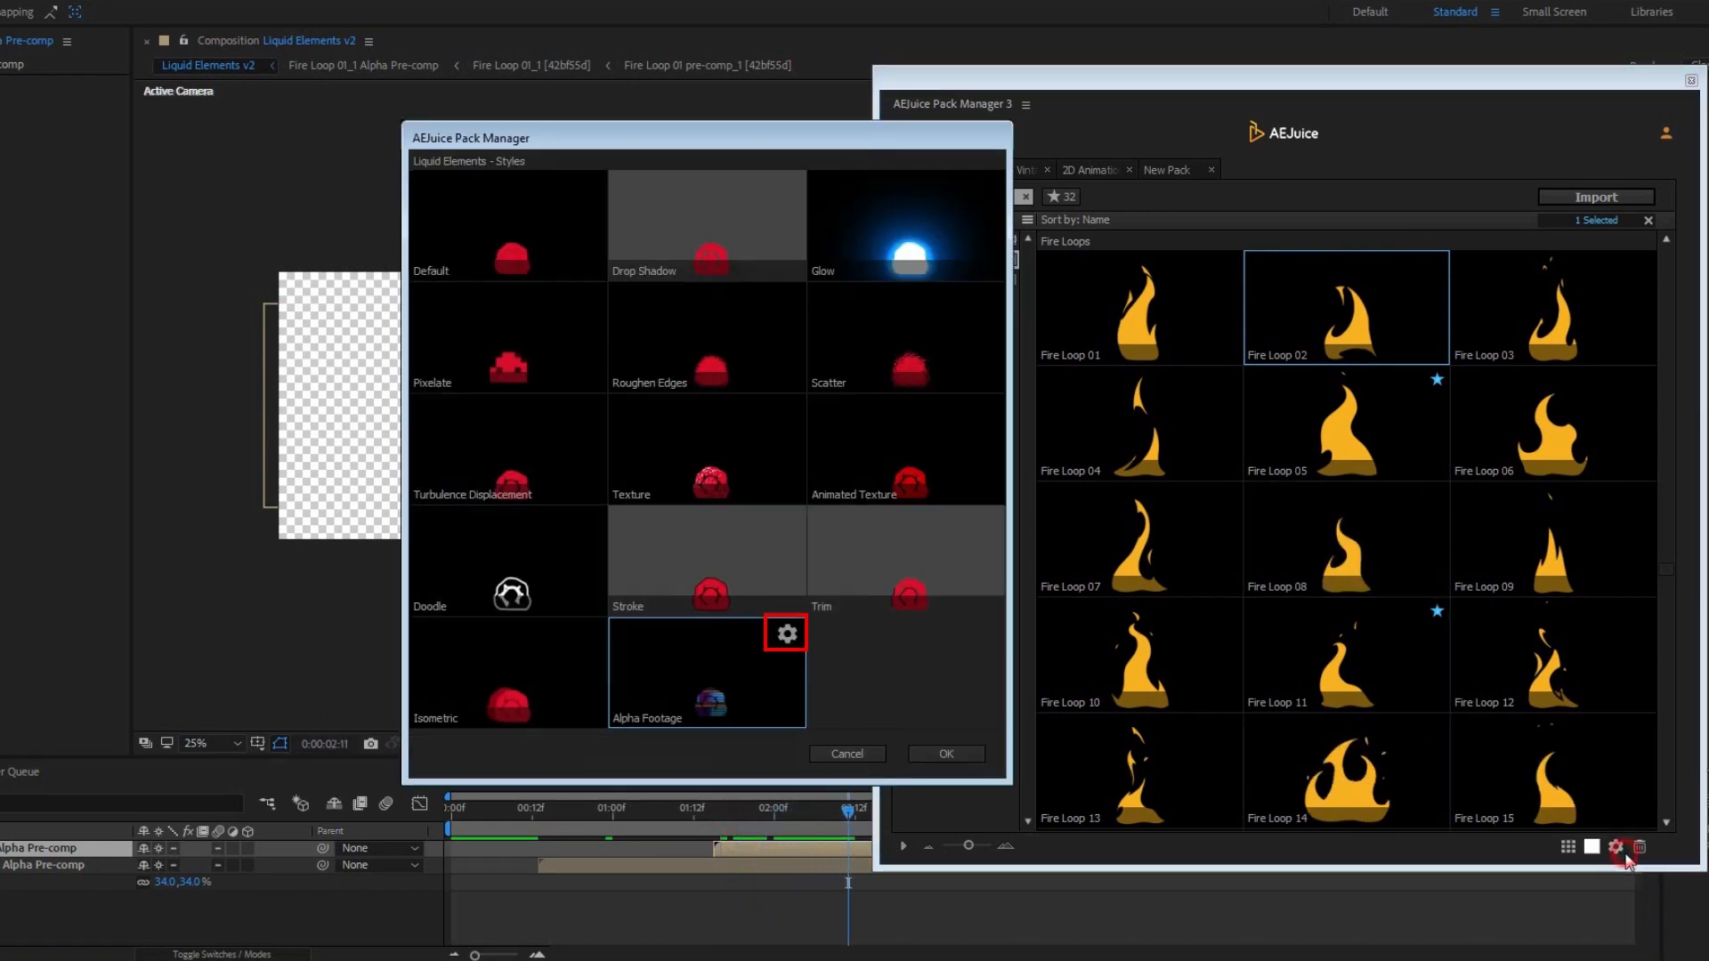
pyautogui.click(787, 634)
pyautogui.click(628, 348)
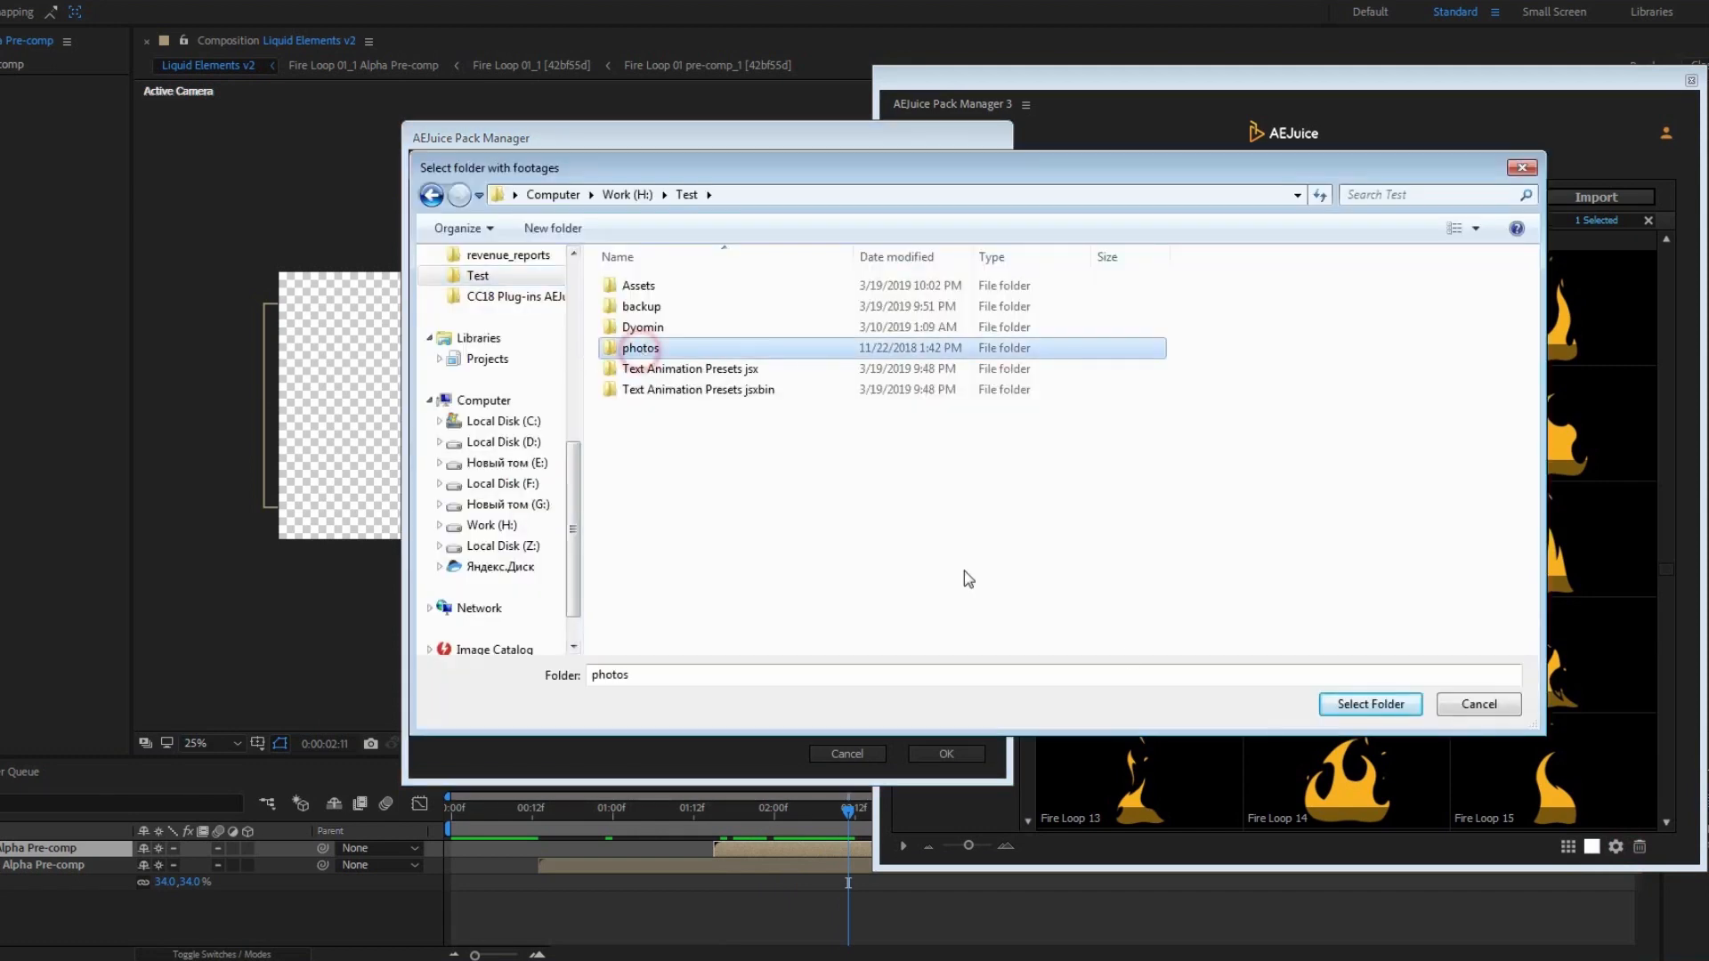
pyautogui.click(1394, 716)
pyautogui.click(925, 752)
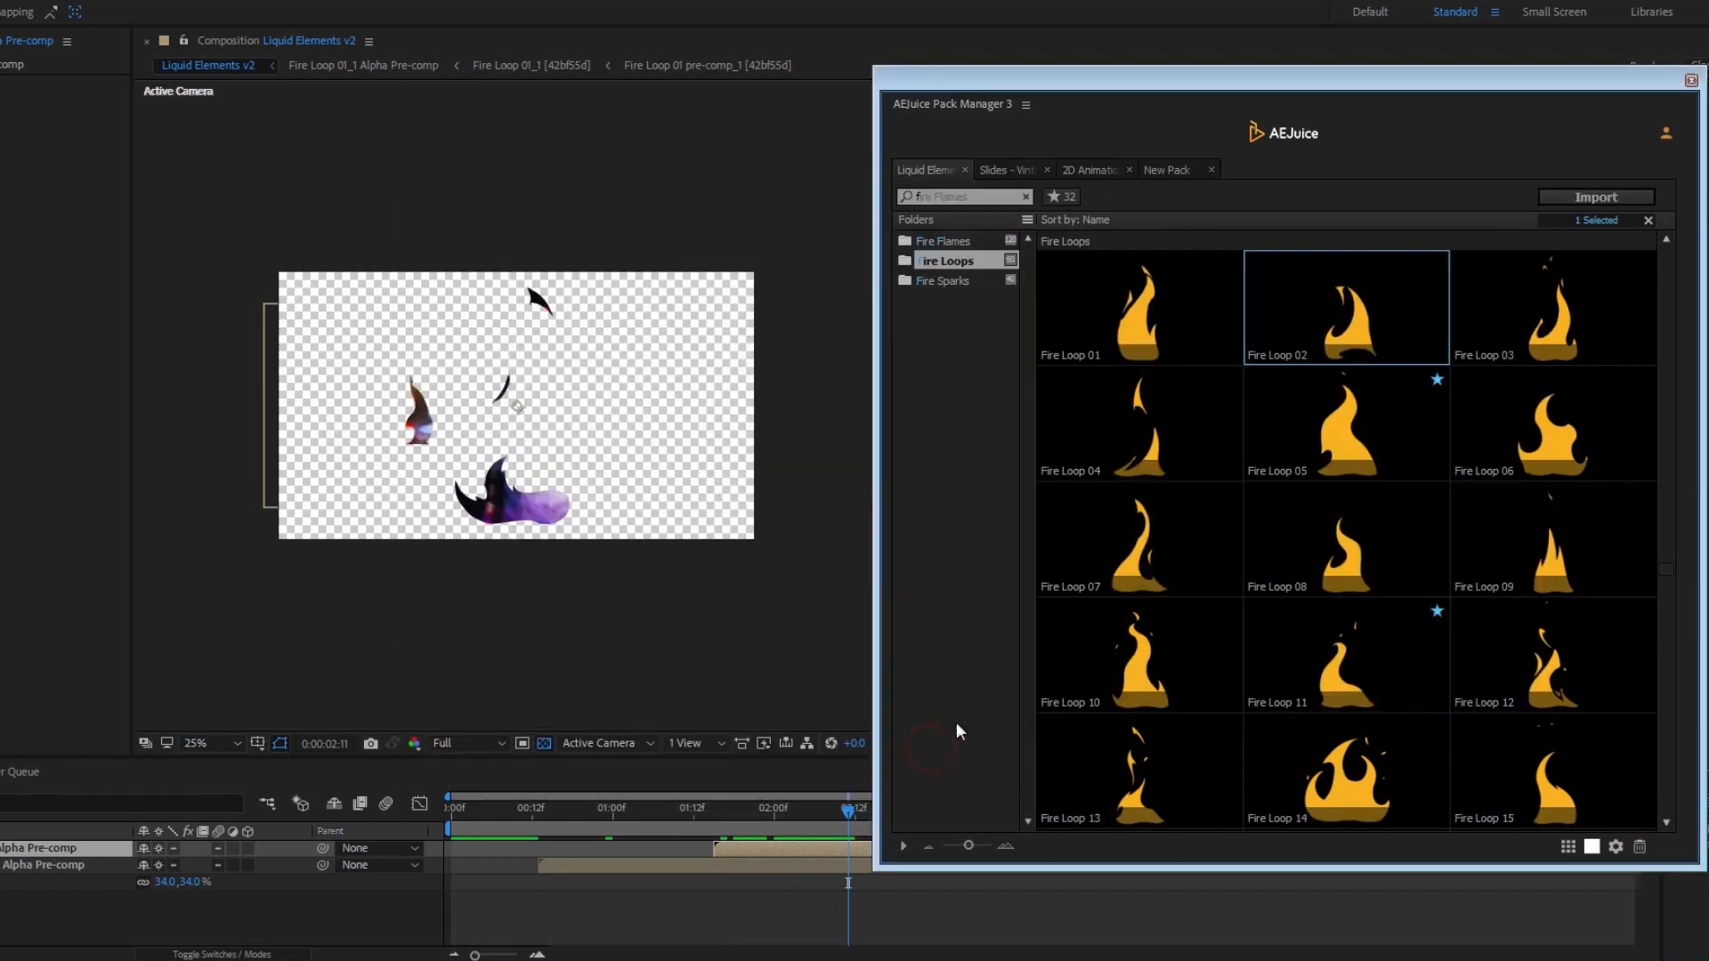
pyautogui.click(1593, 196)
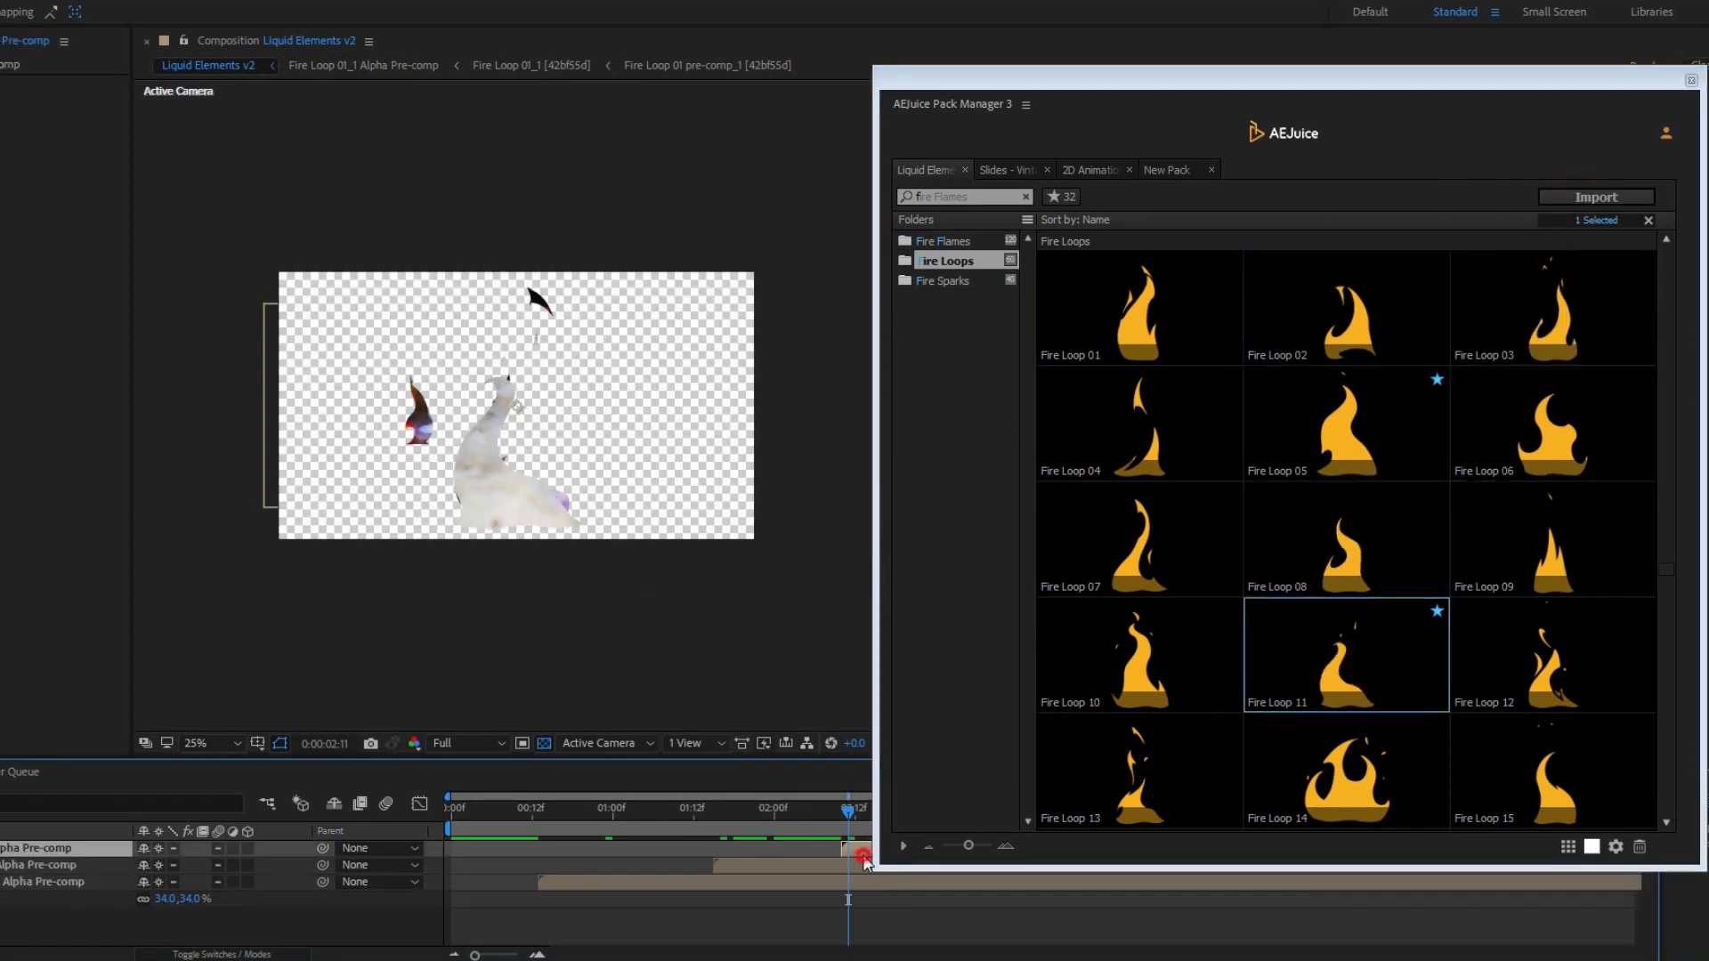
# Step: Shift the Fire Loop 11 pre-comp earlier so it starts before Fire Loop 02, and delete the unused imported items from the project
pyautogui.moveTo(862, 855); pyautogui.dragTo(745, 852)
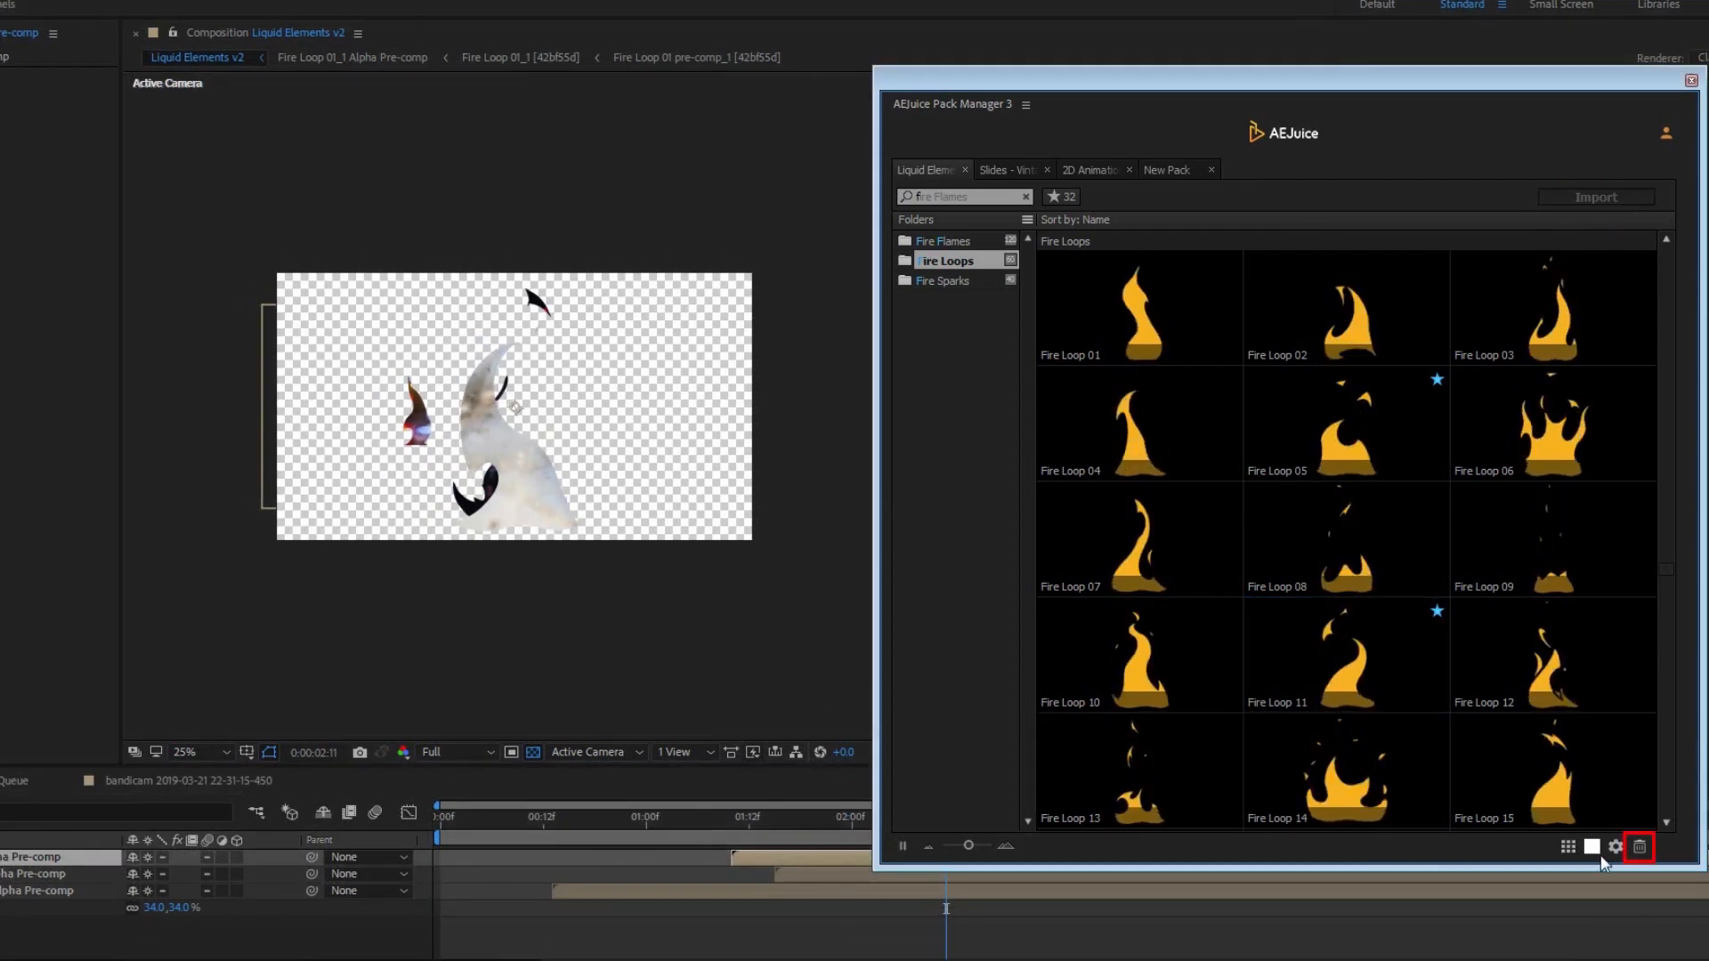
pyautogui.click(1639, 846)
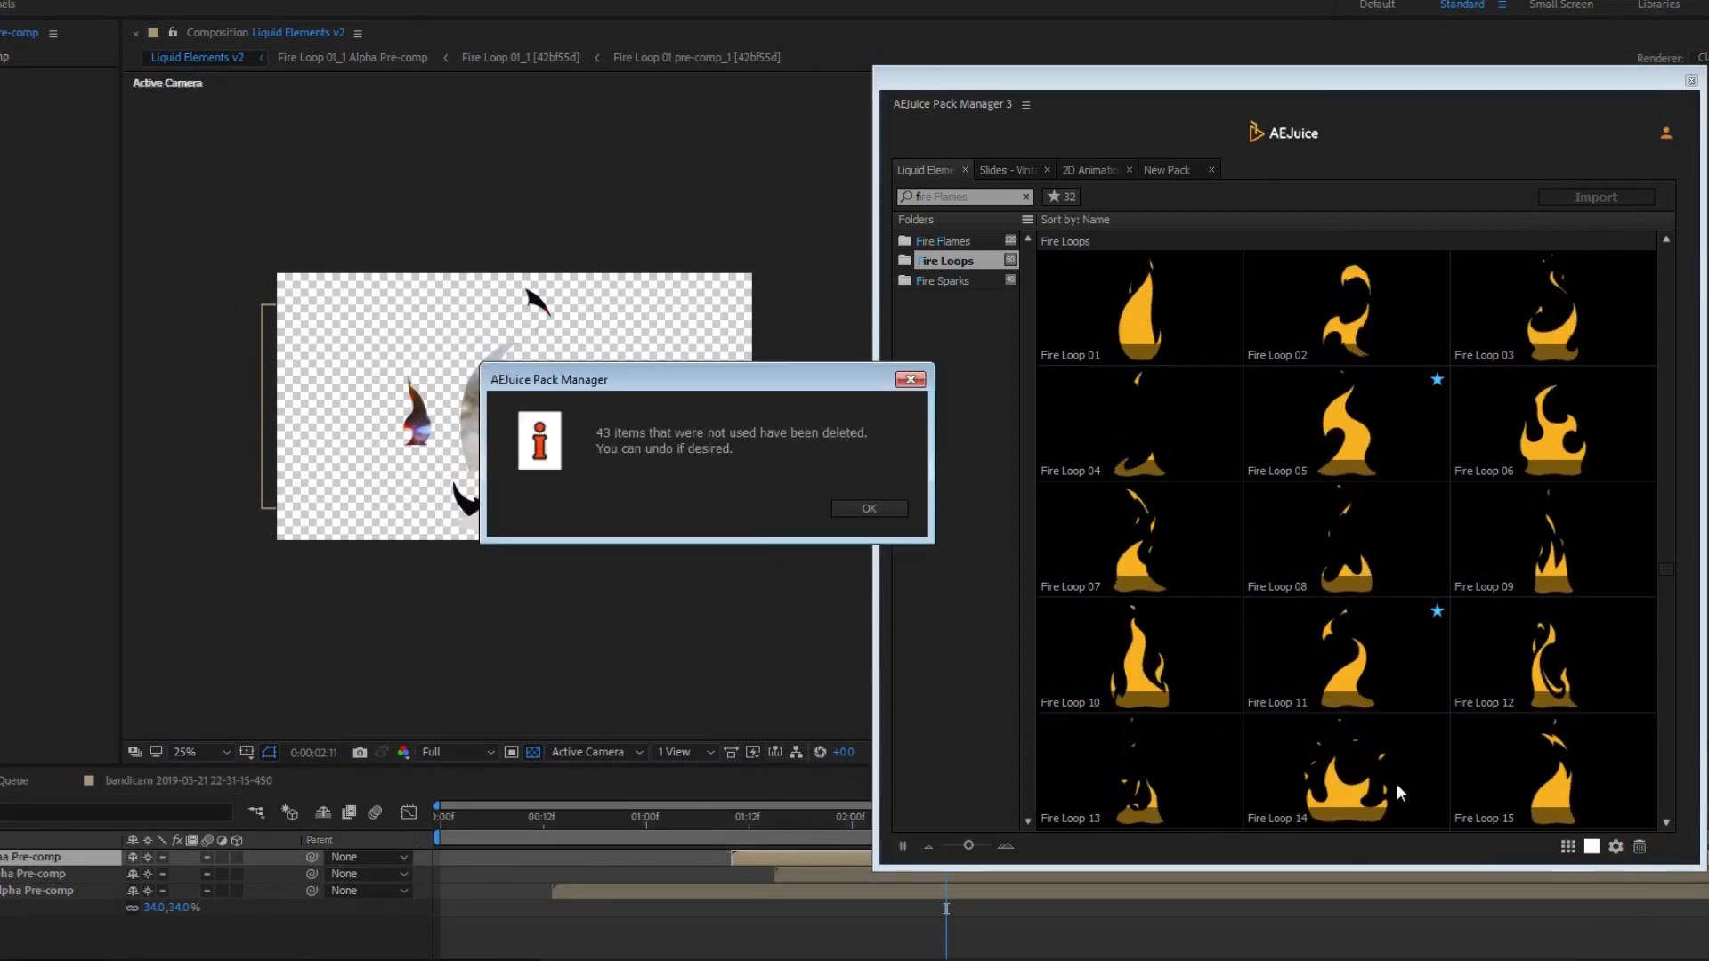
pyautogui.click(897, 510)
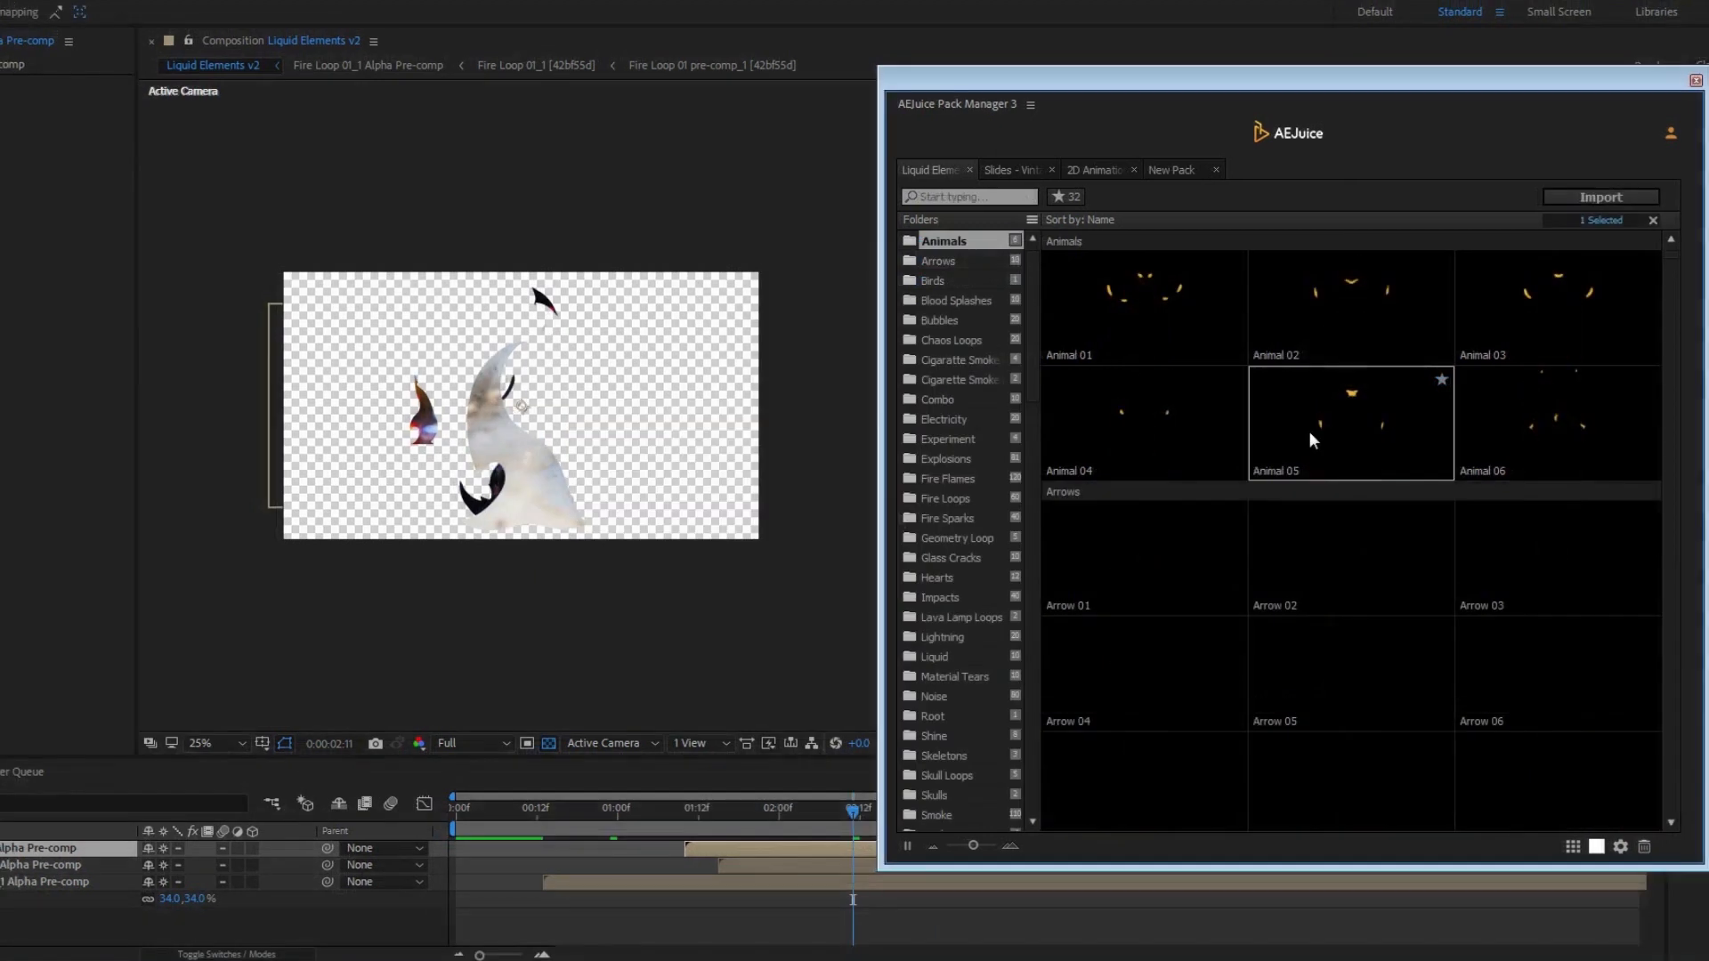
# Step: Browse the Liquid Elements presets, and on the AEJuice website's Liquid Elements page play the Vidya Vox music video, skipping ahead
pyautogui.scroll(-3, 1305, 433)
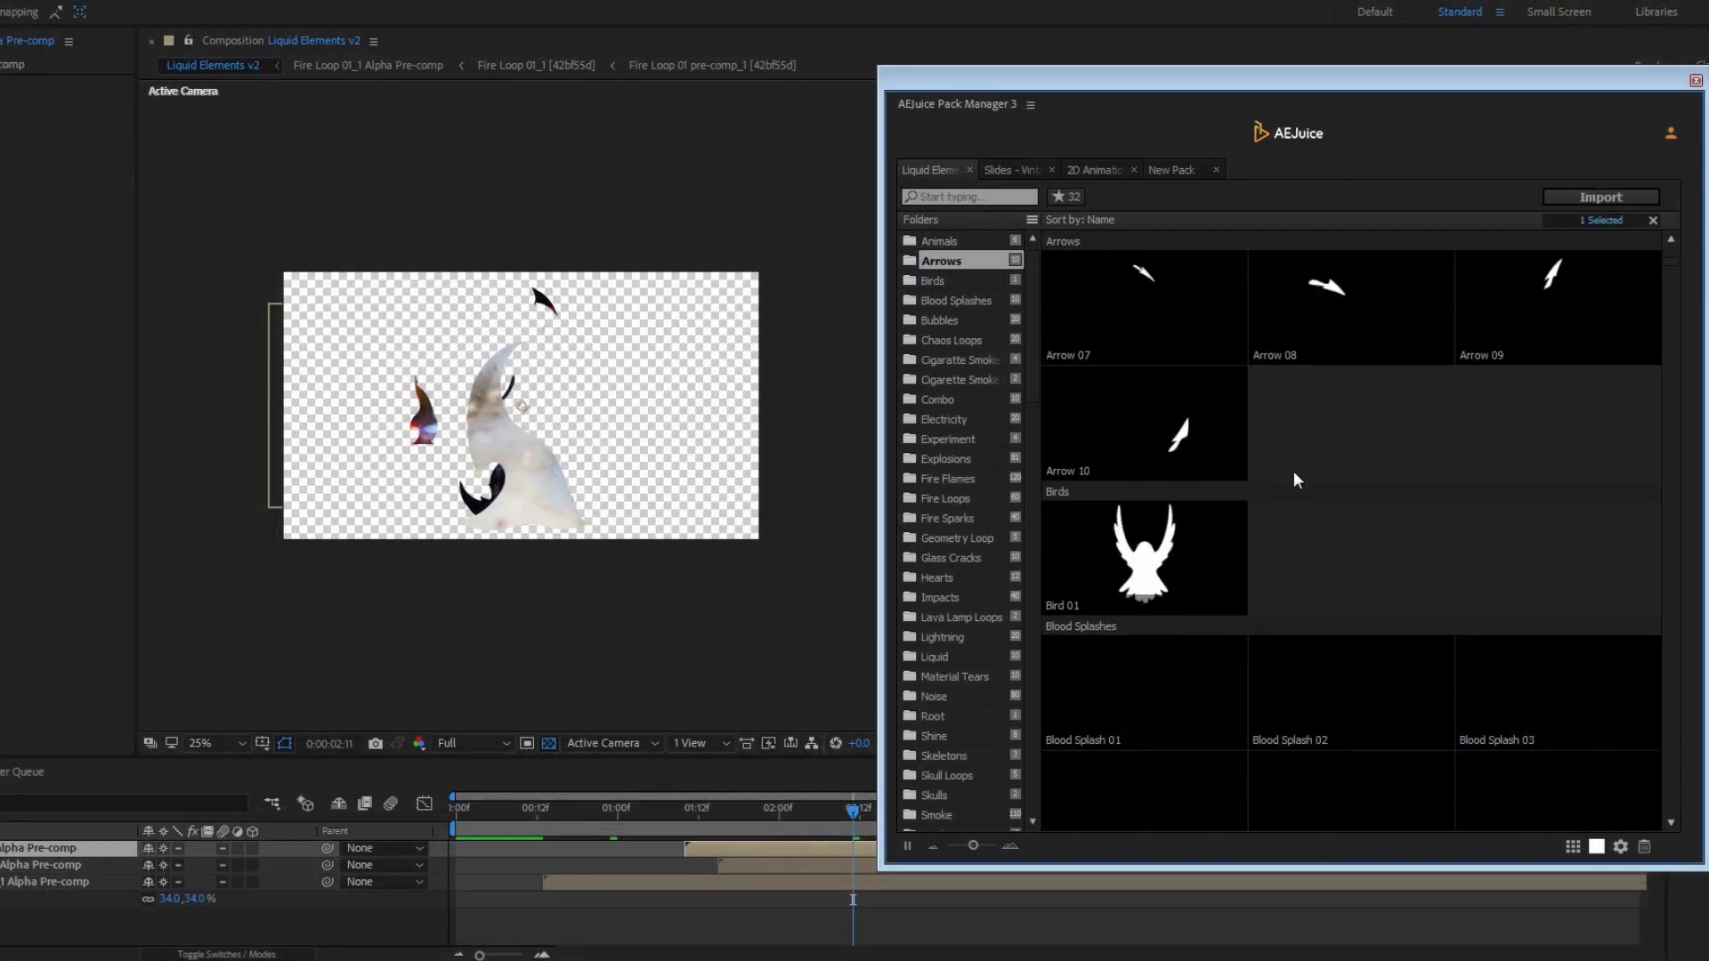
pyautogui.scroll(-5, 1294, 476)
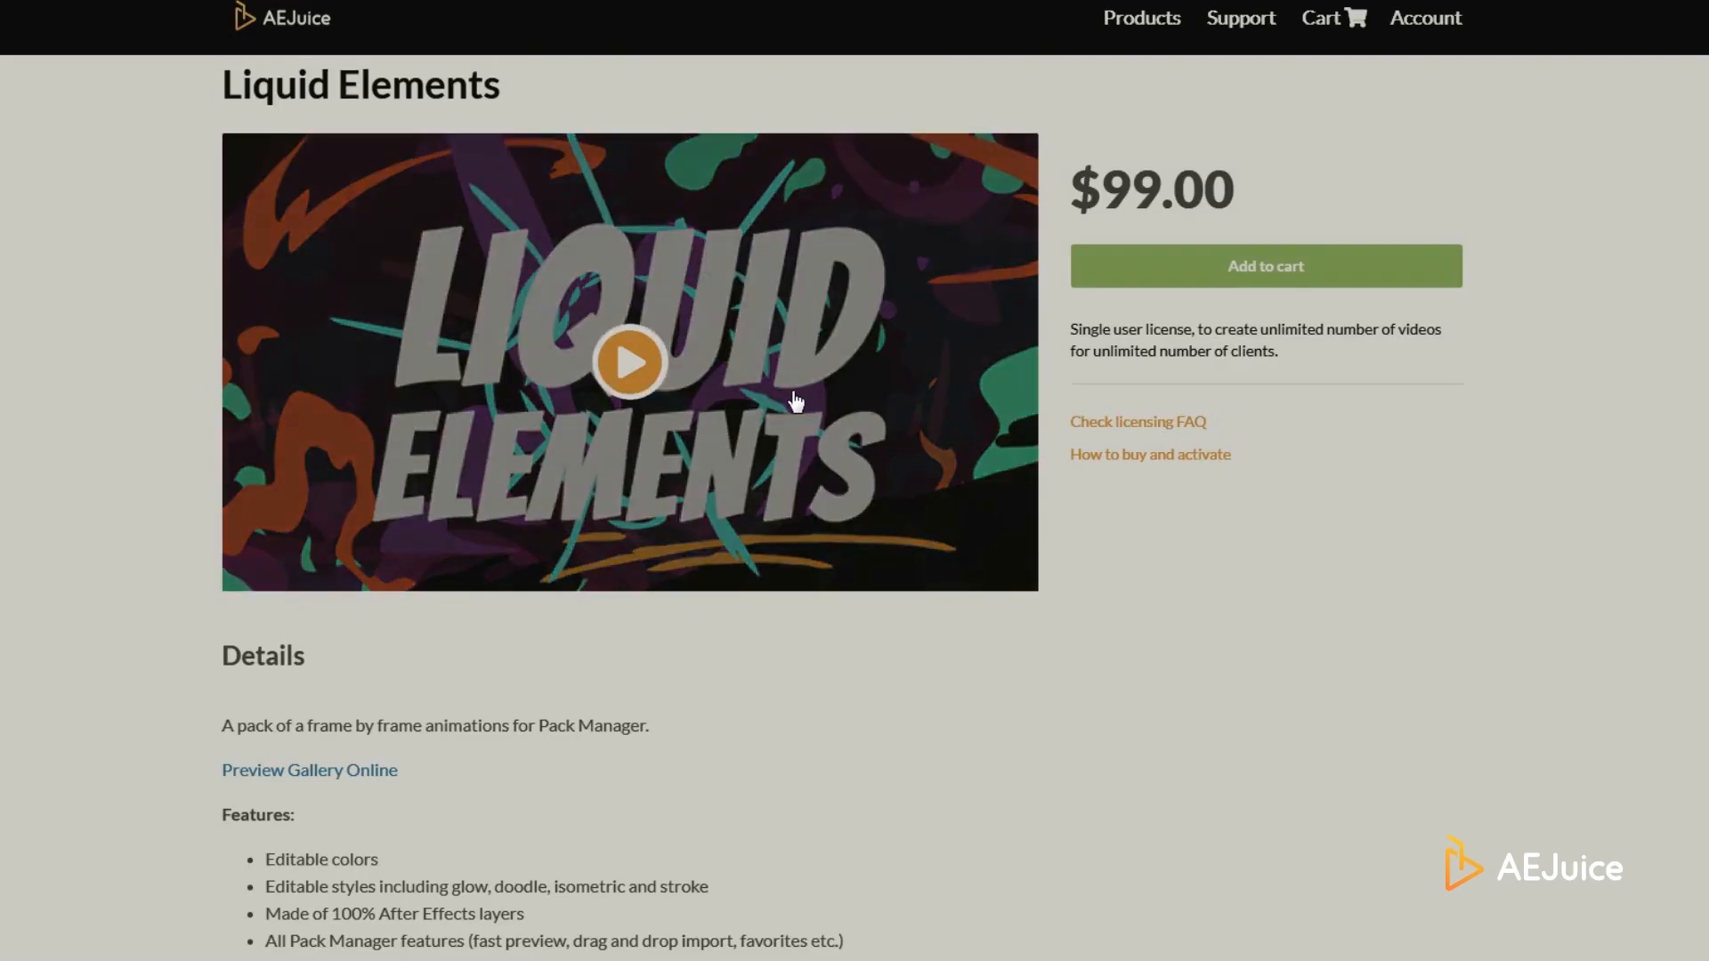
pyautogui.scroll(-15, 793, 409)
pyautogui.scroll(-5, 564, 471)
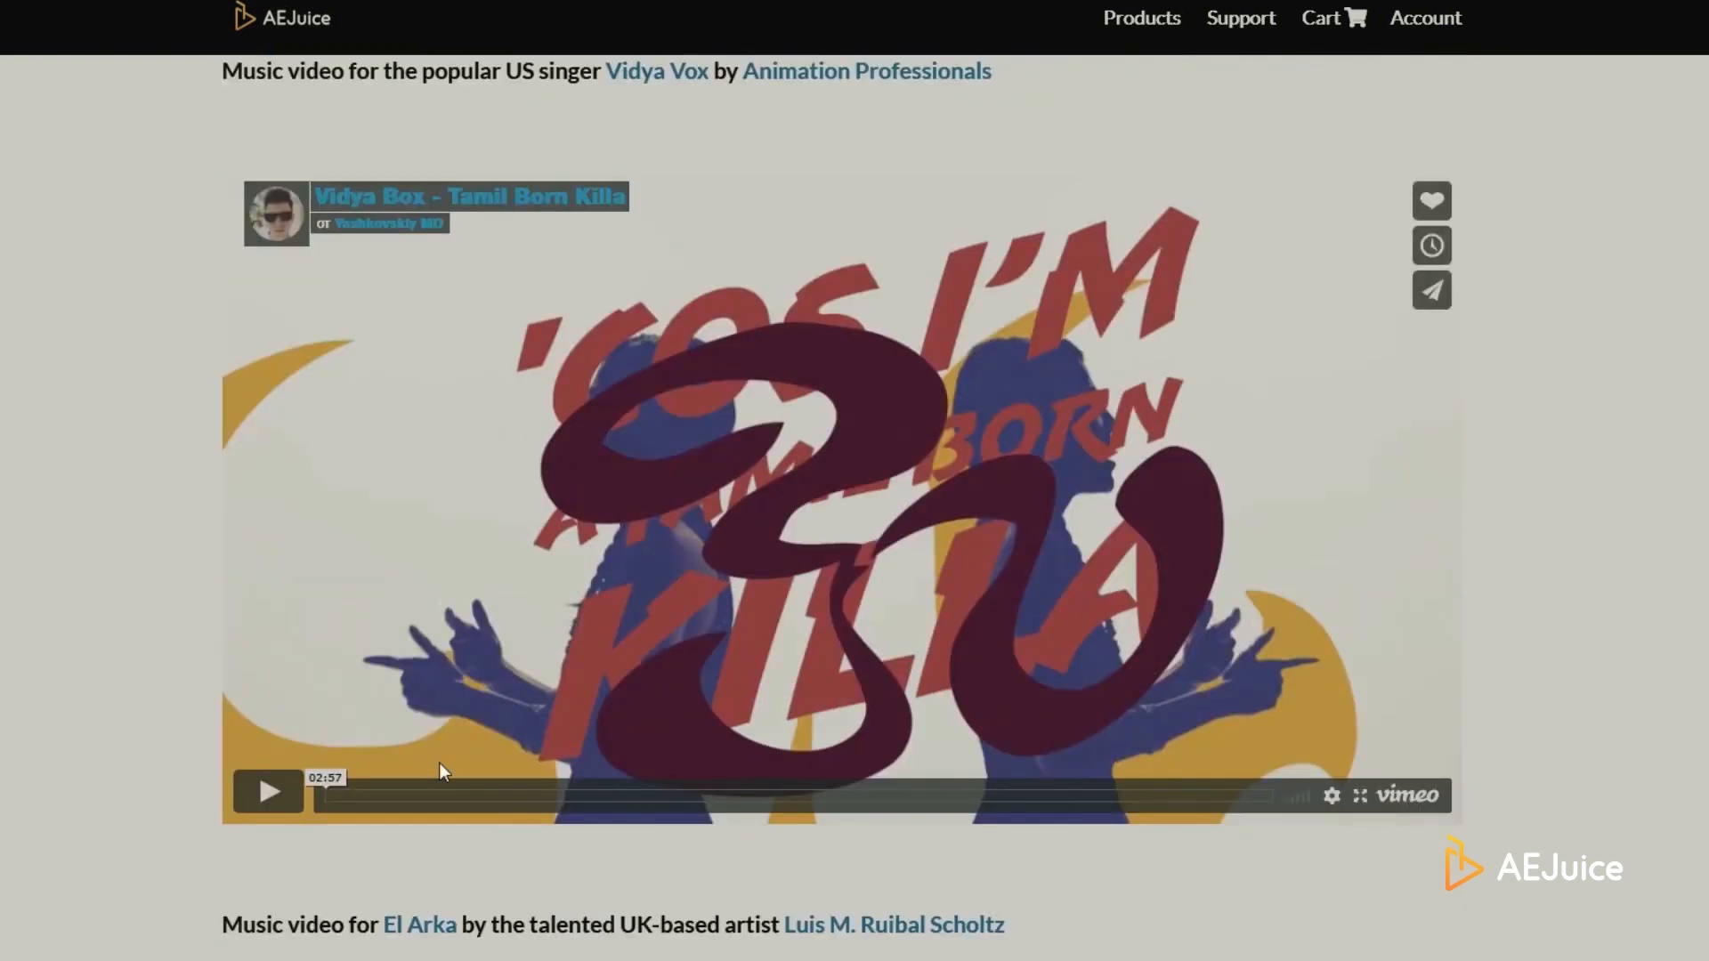
pyautogui.click(268, 791)
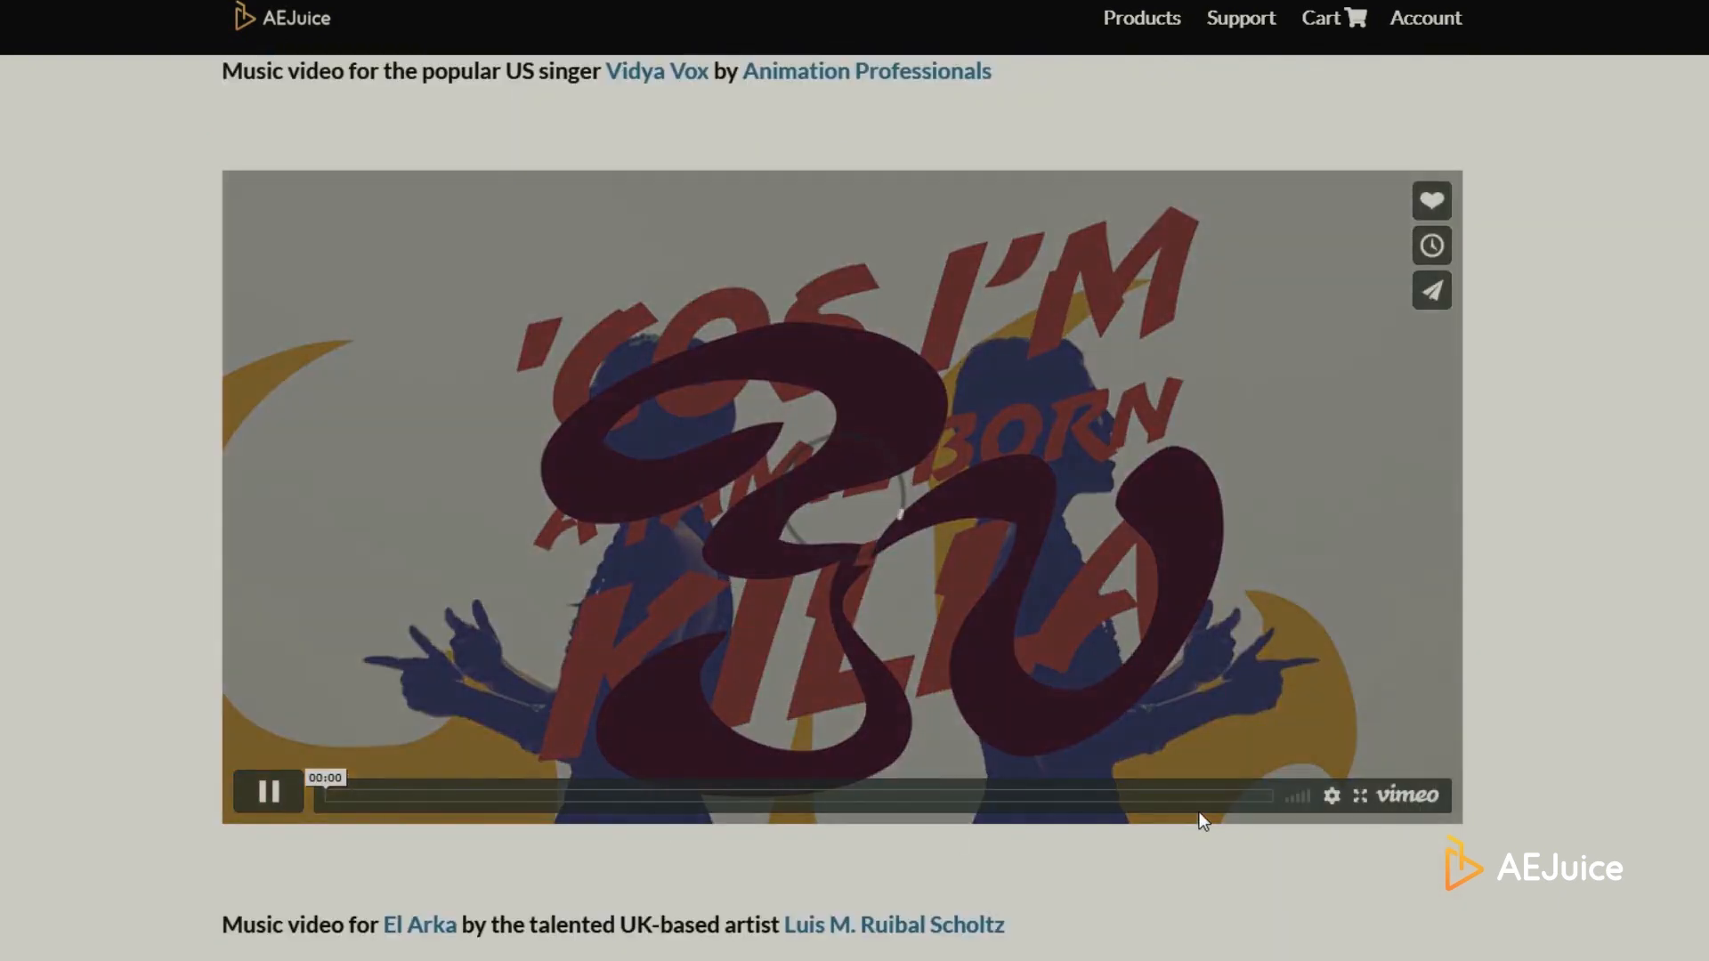
pyautogui.click(428, 794)
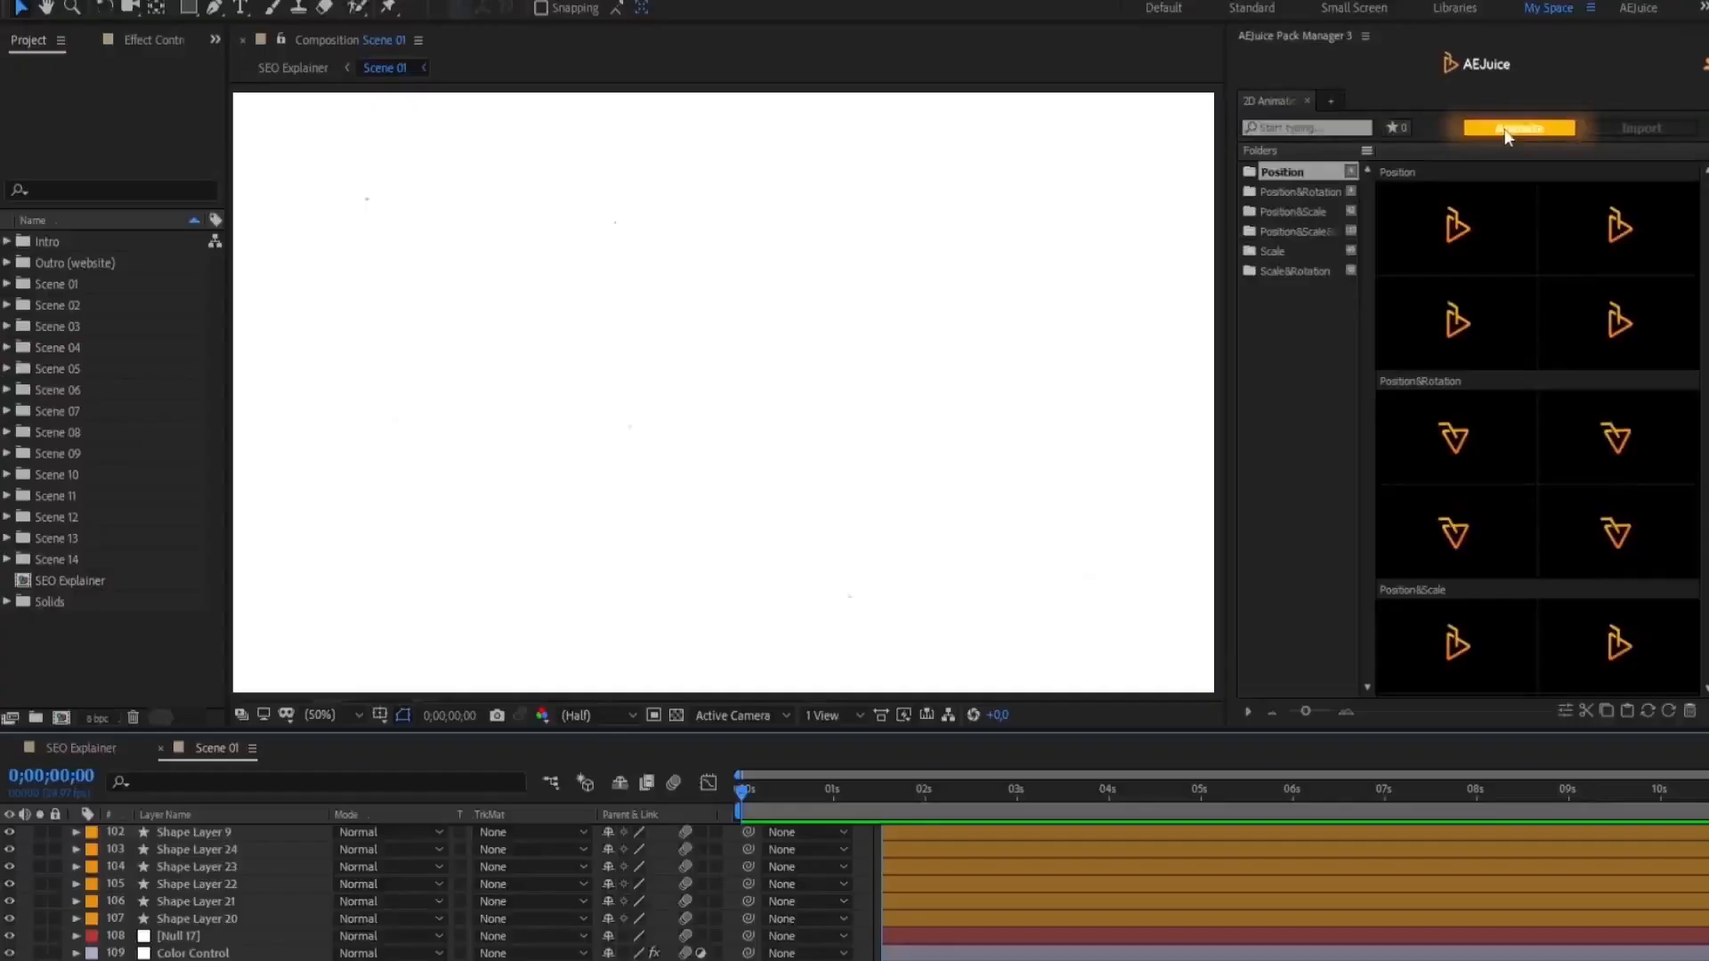
# Step: Run the automatic Animate command on the Scene 01 composition and browse the Position presets
pyautogui.click(1507, 132)
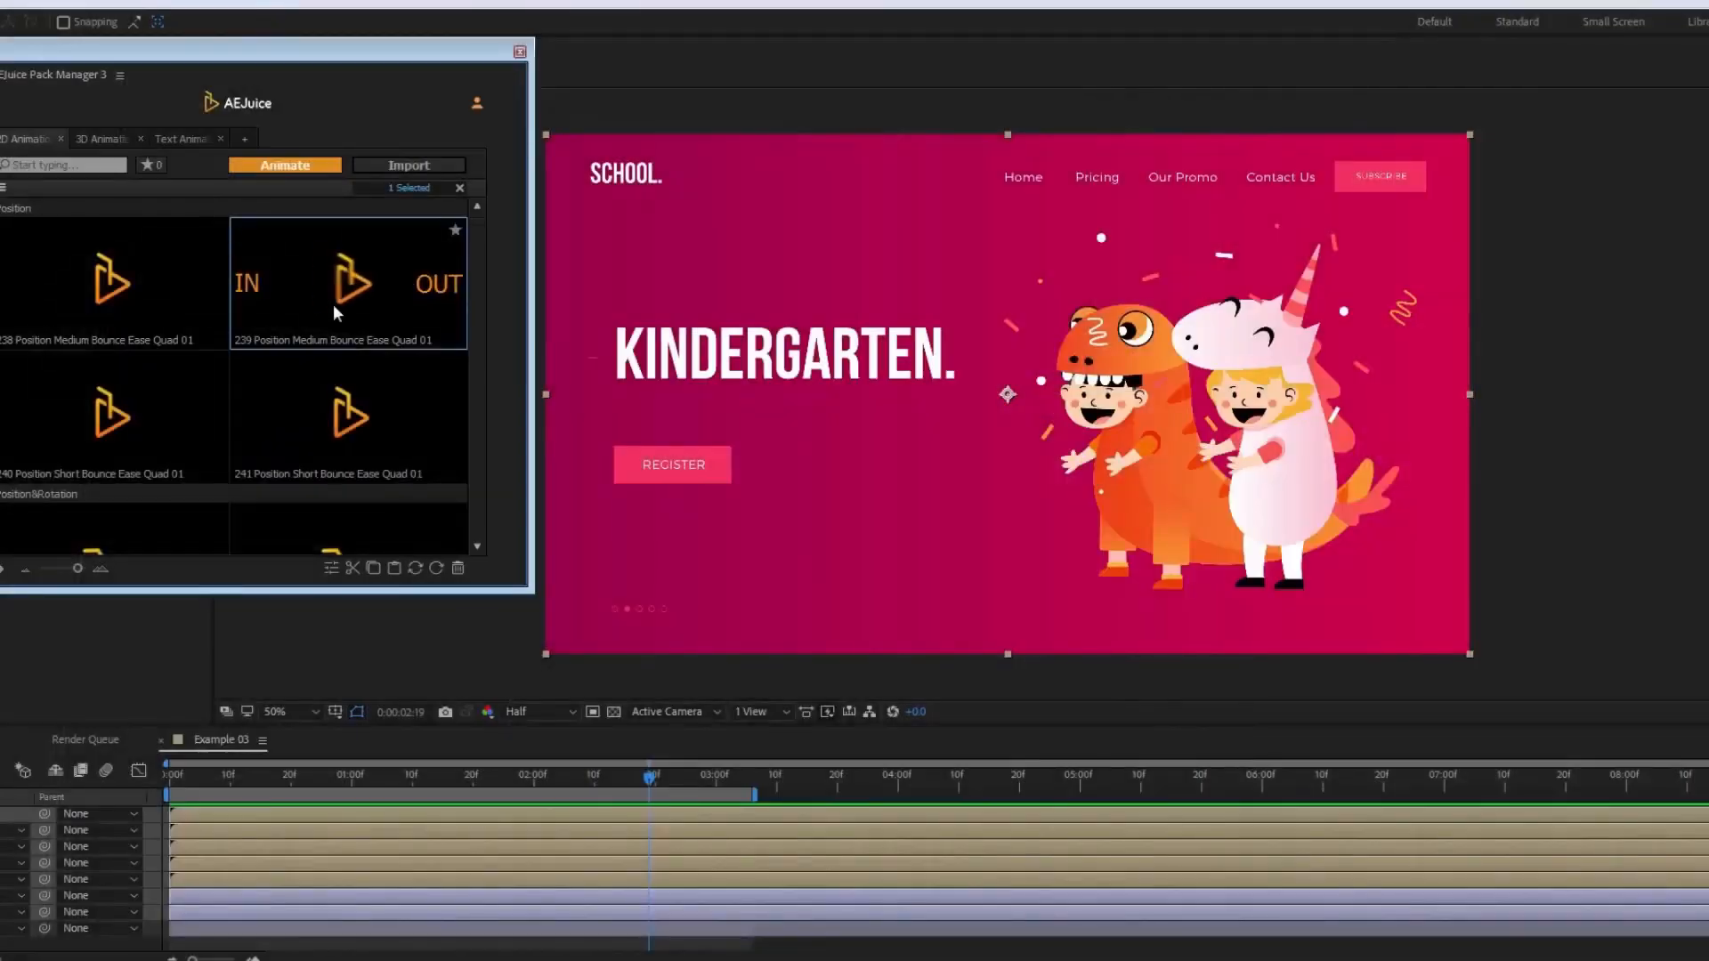
pyautogui.scroll(-5, 335, 305)
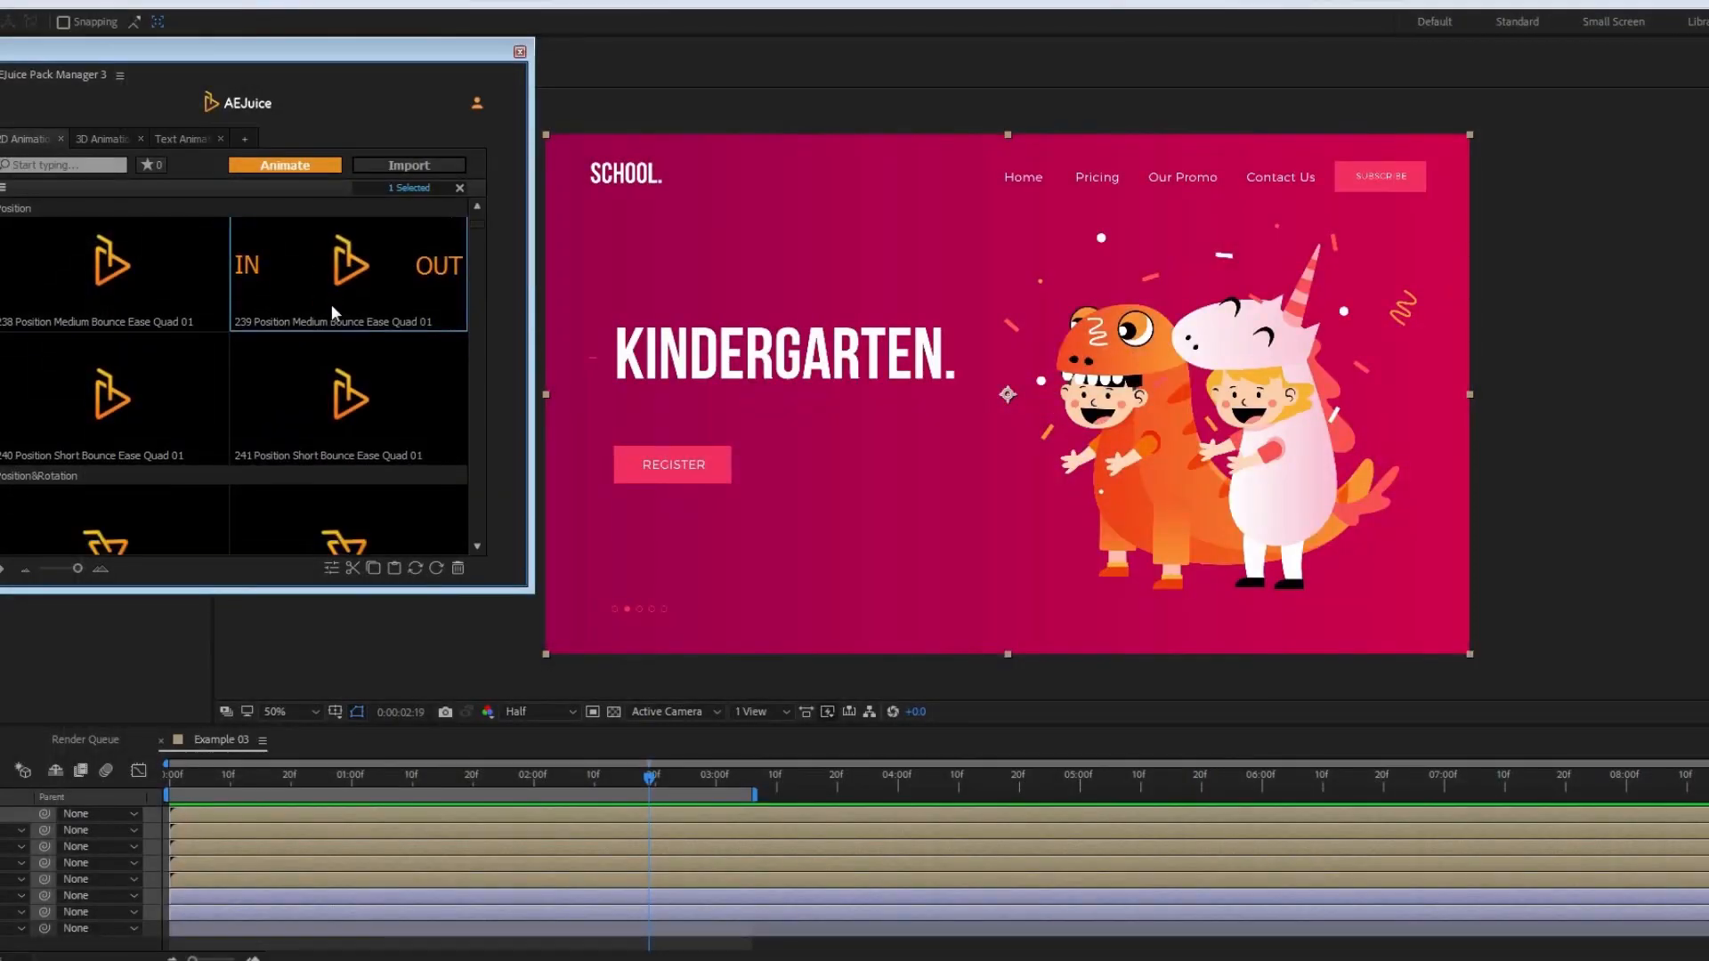
pyautogui.scroll(-10, 324, 312)
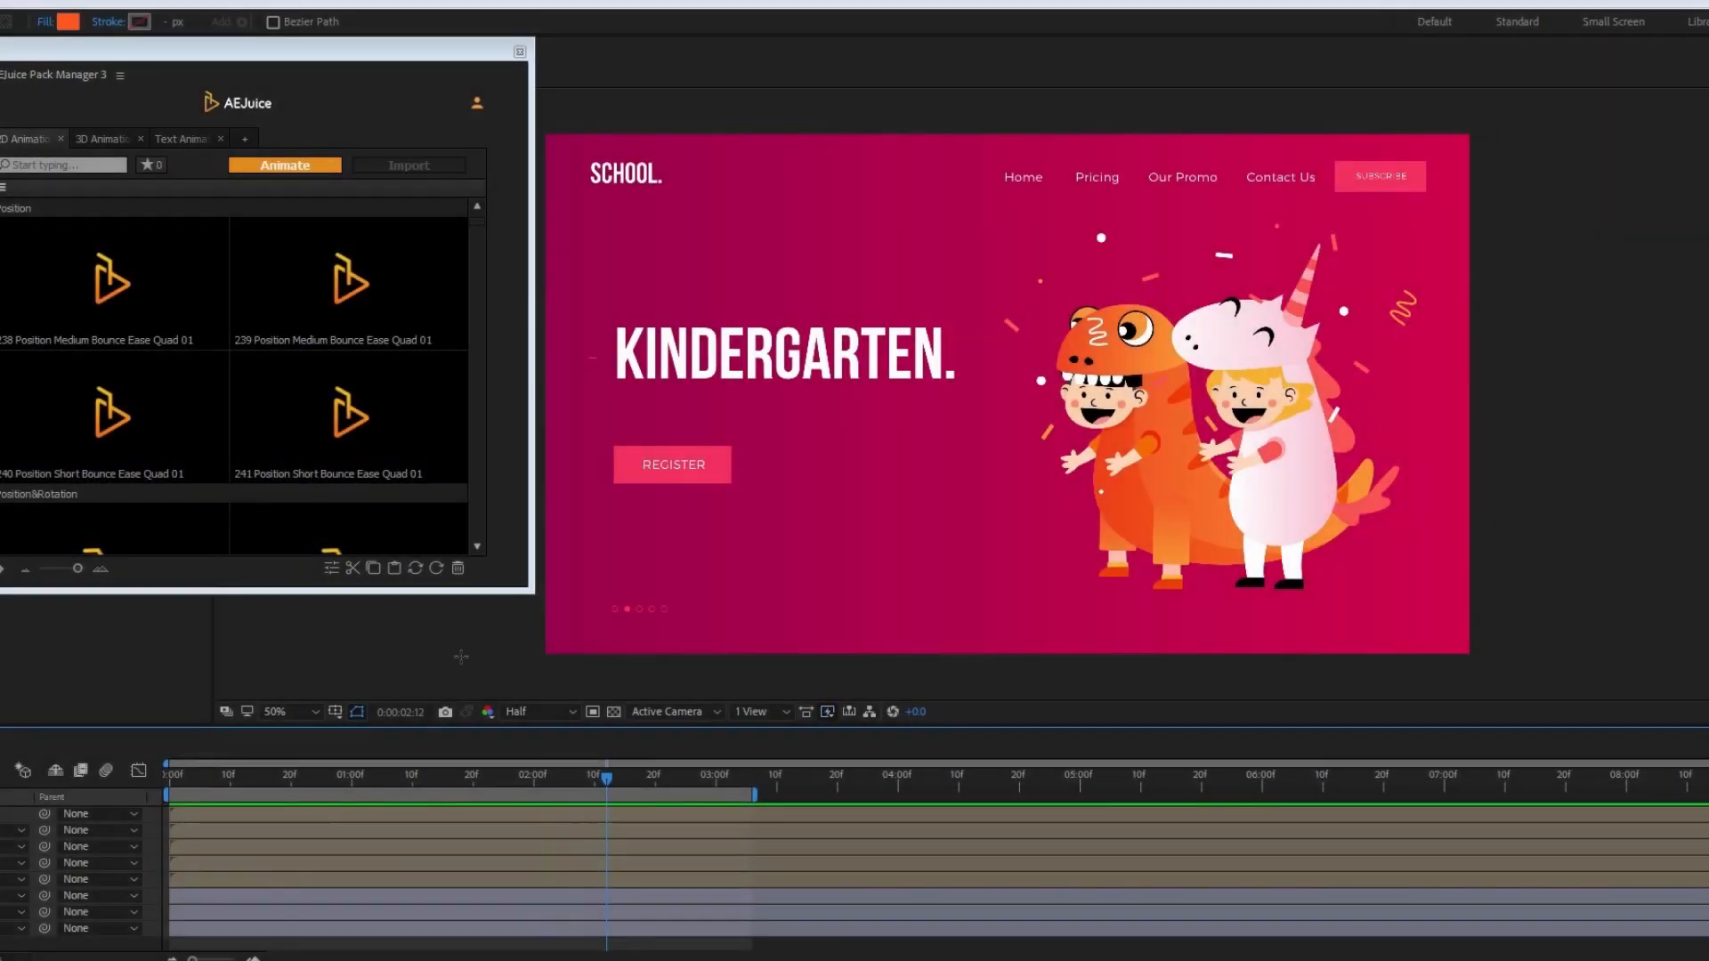
# Step: Select all layers in Example 03, animate them automatically twice, and preview the playback each time
pyautogui.hotkey('ctrl', 'a')
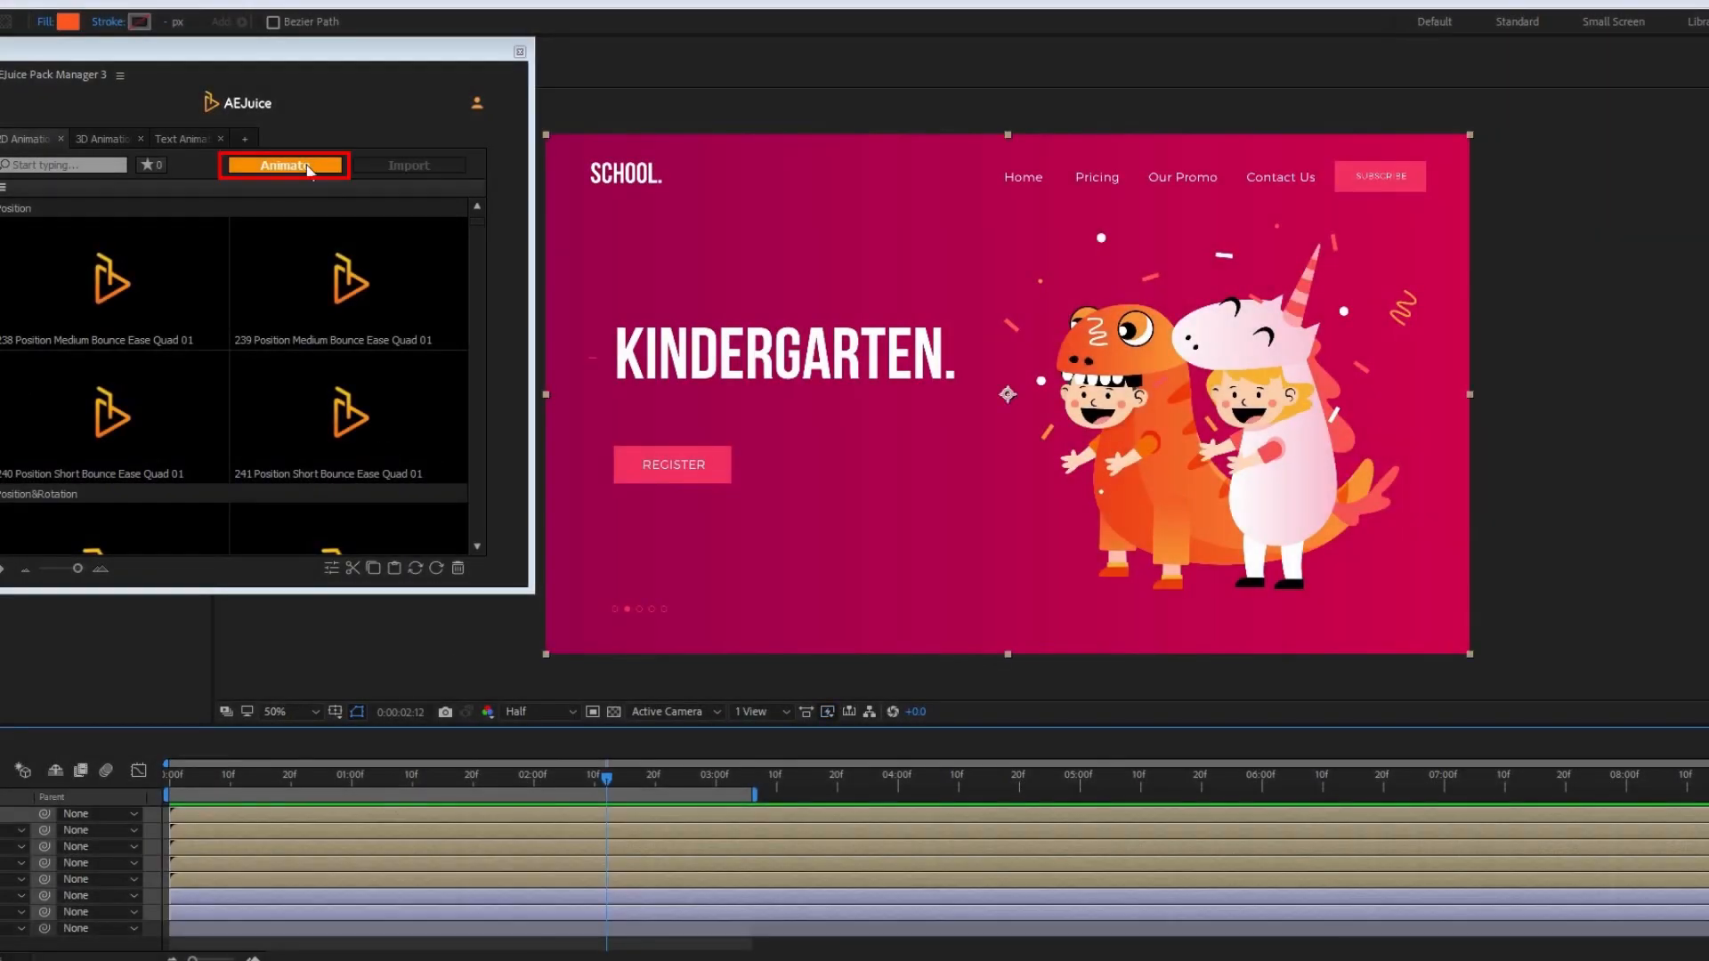
pyautogui.click(307, 169)
pyautogui.press('space')
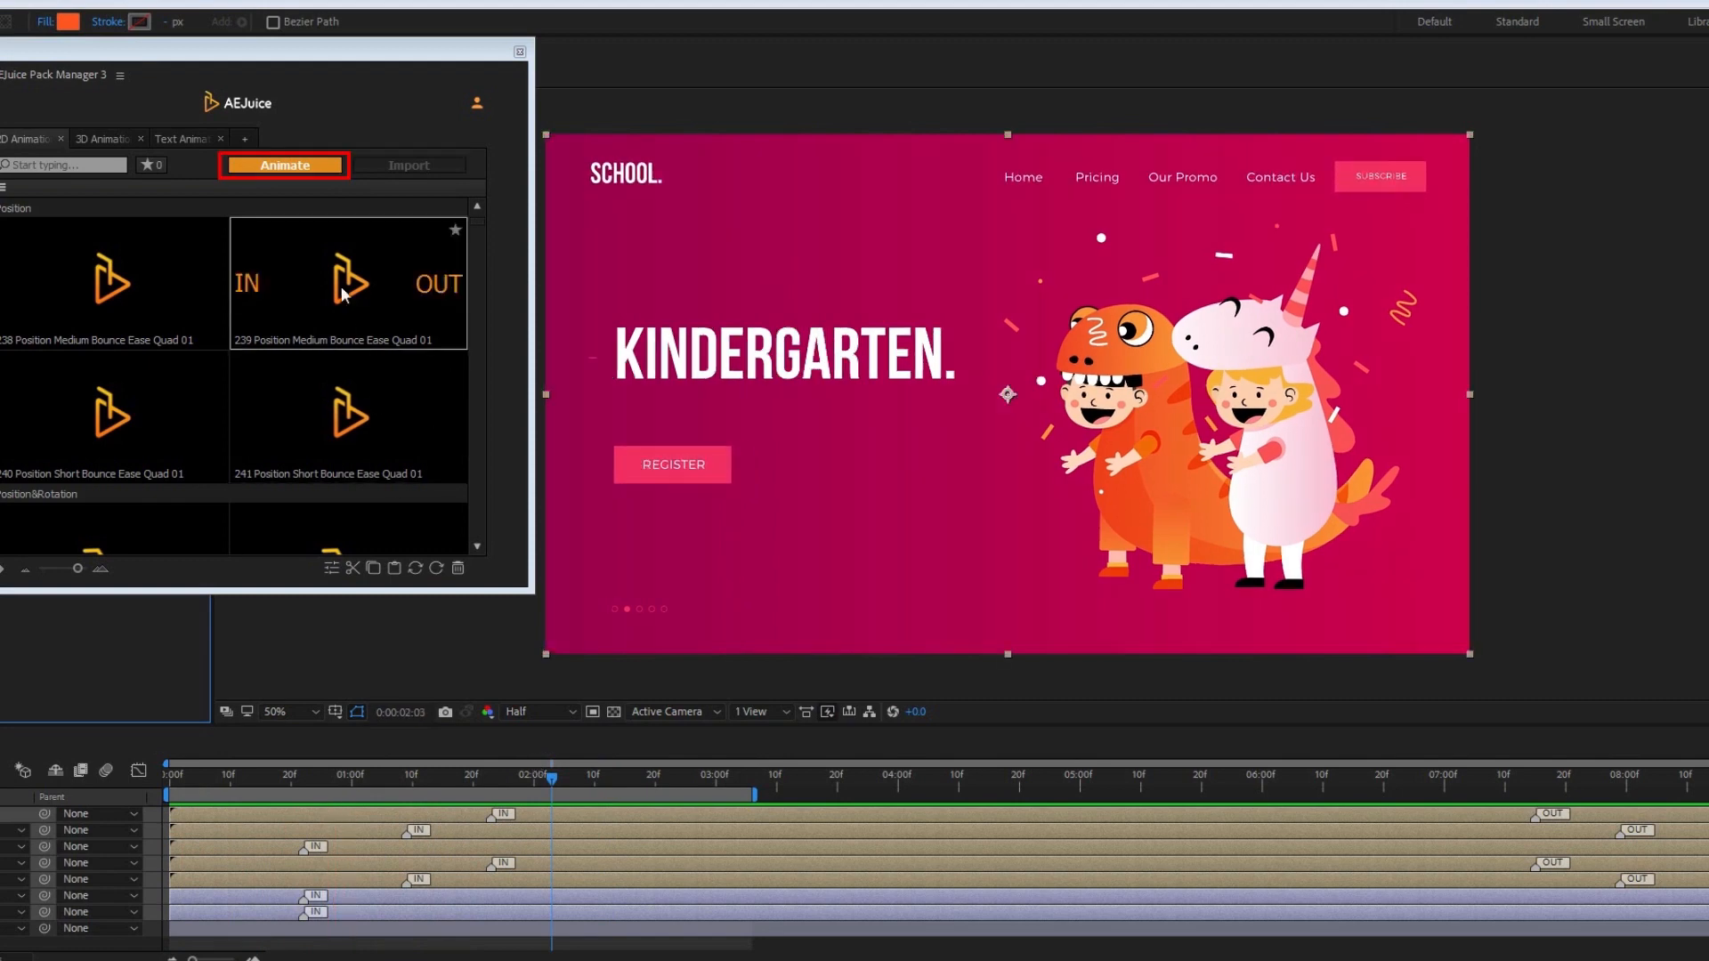
pyautogui.click(275, 169)
pyautogui.press('space')
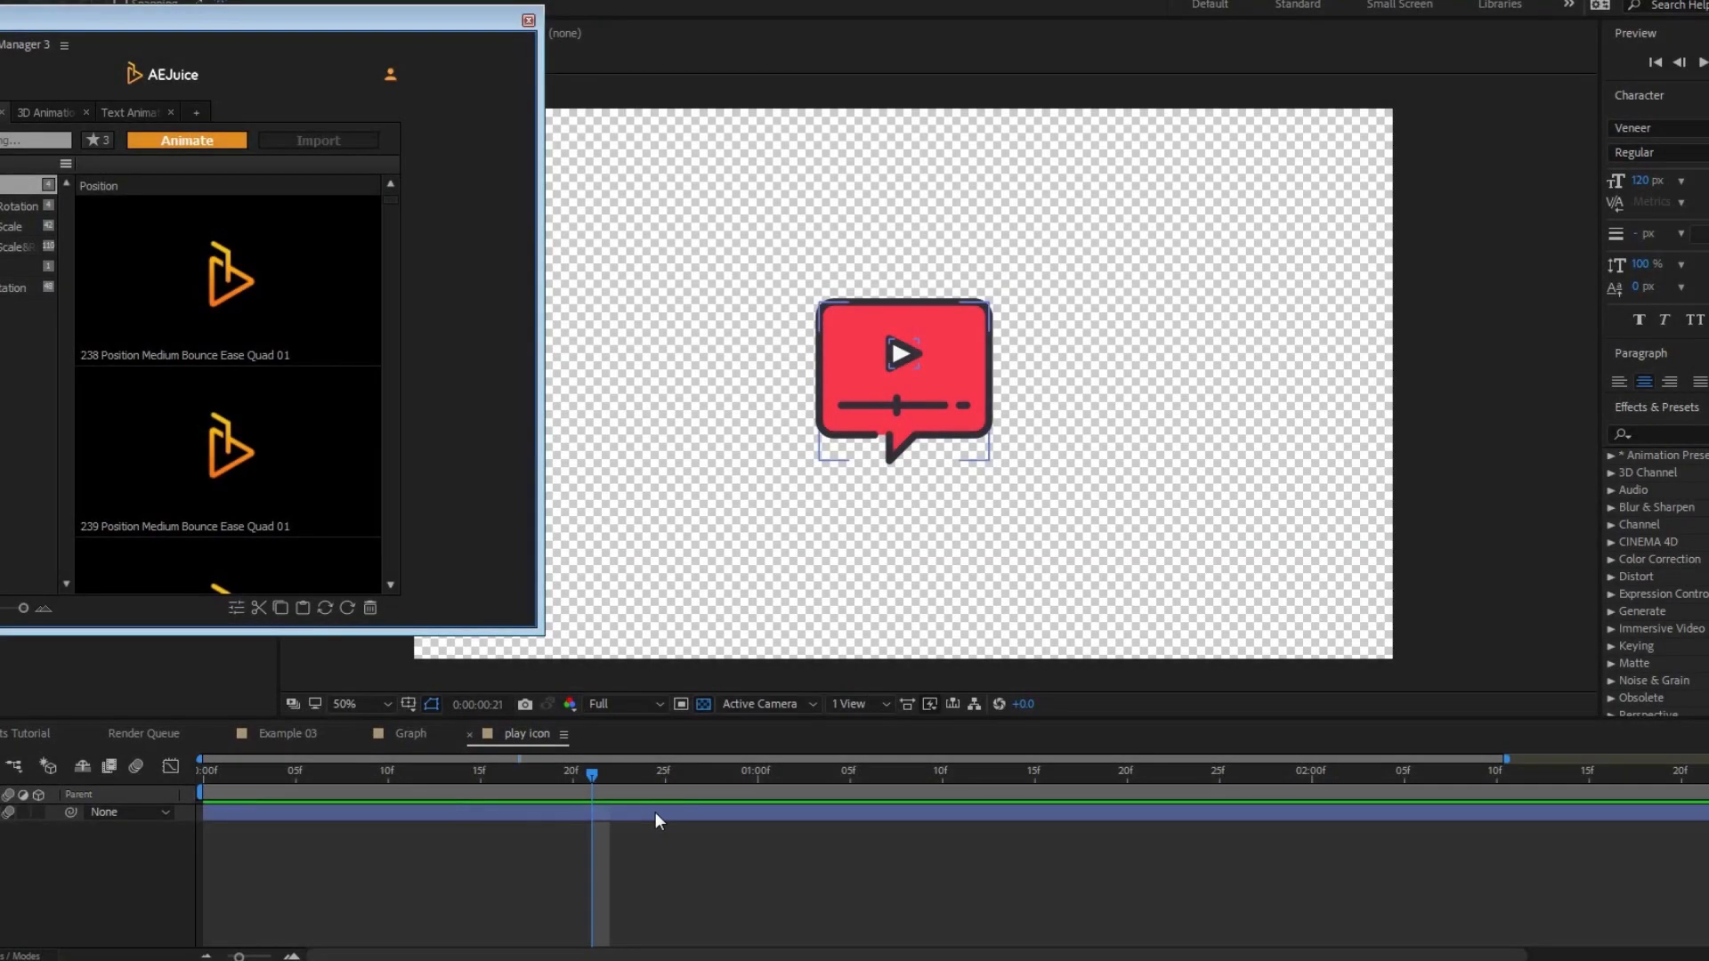
# Step: Apply 241 Position Short Bounce Ease Quad 01 to the play icon from below it, and preview the animation
pyautogui.click(232, 504)
pyautogui.scroll(-2, 232, 504)
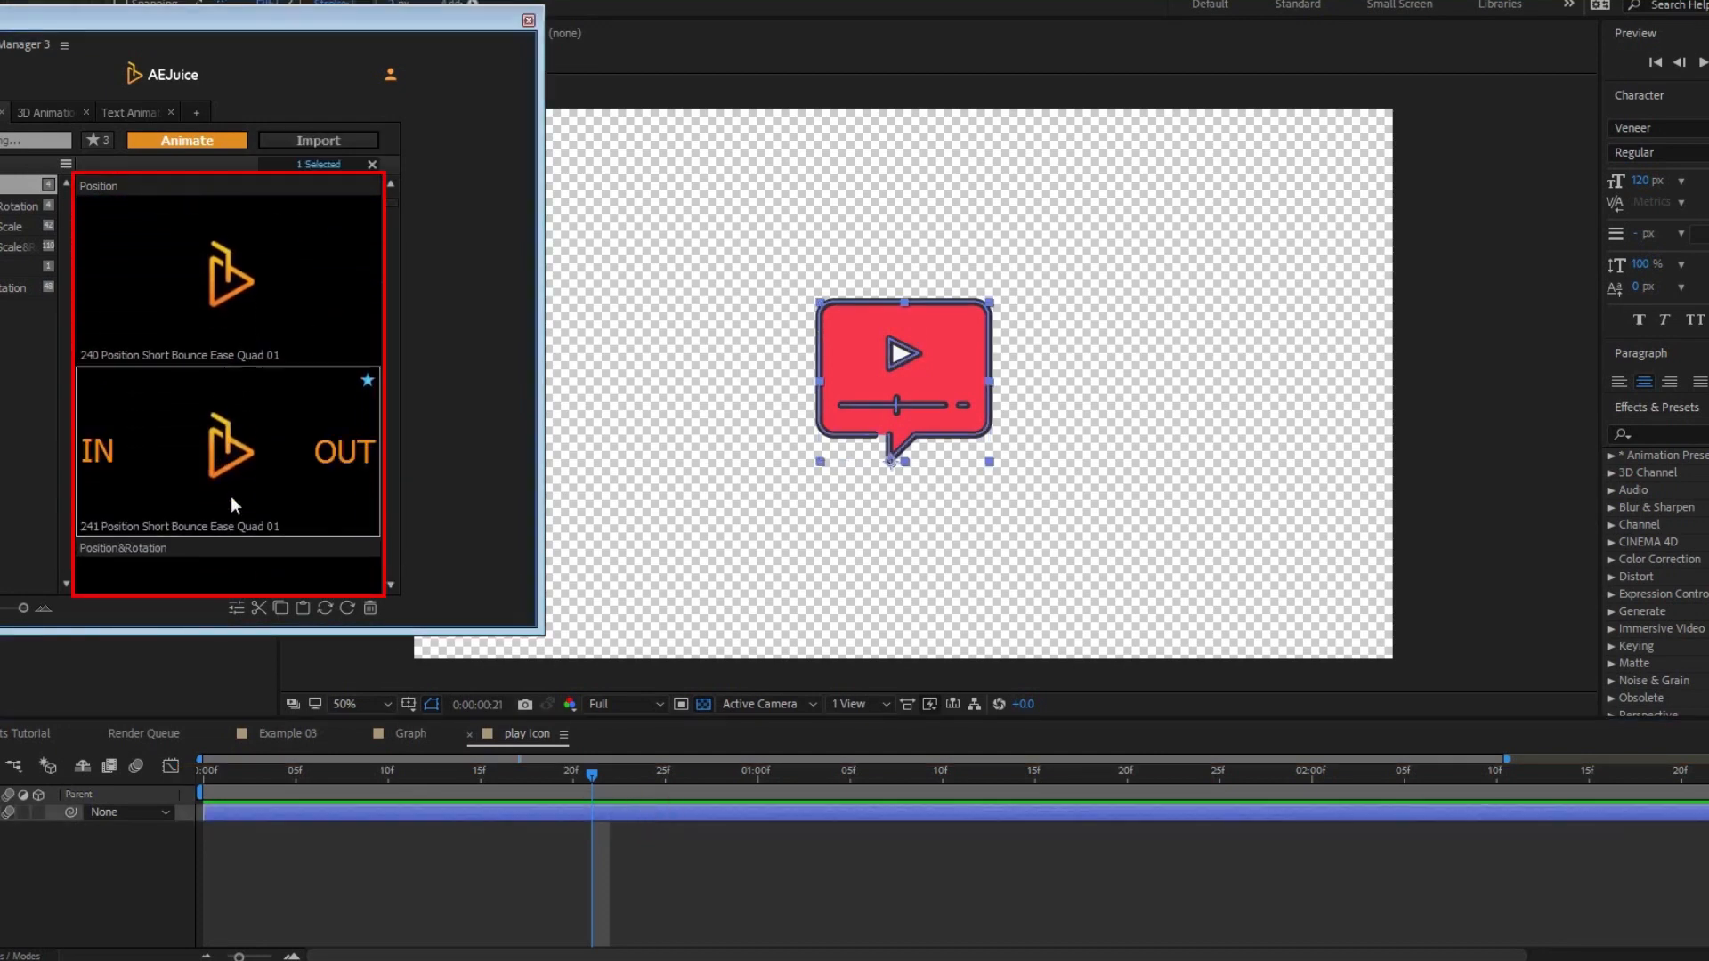
pyautogui.moveTo(225, 479)
pyautogui.mouseDown()
pyautogui.moveTo(695, 525)
pyautogui.moveTo(888, 602)
pyautogui.mouseUp()
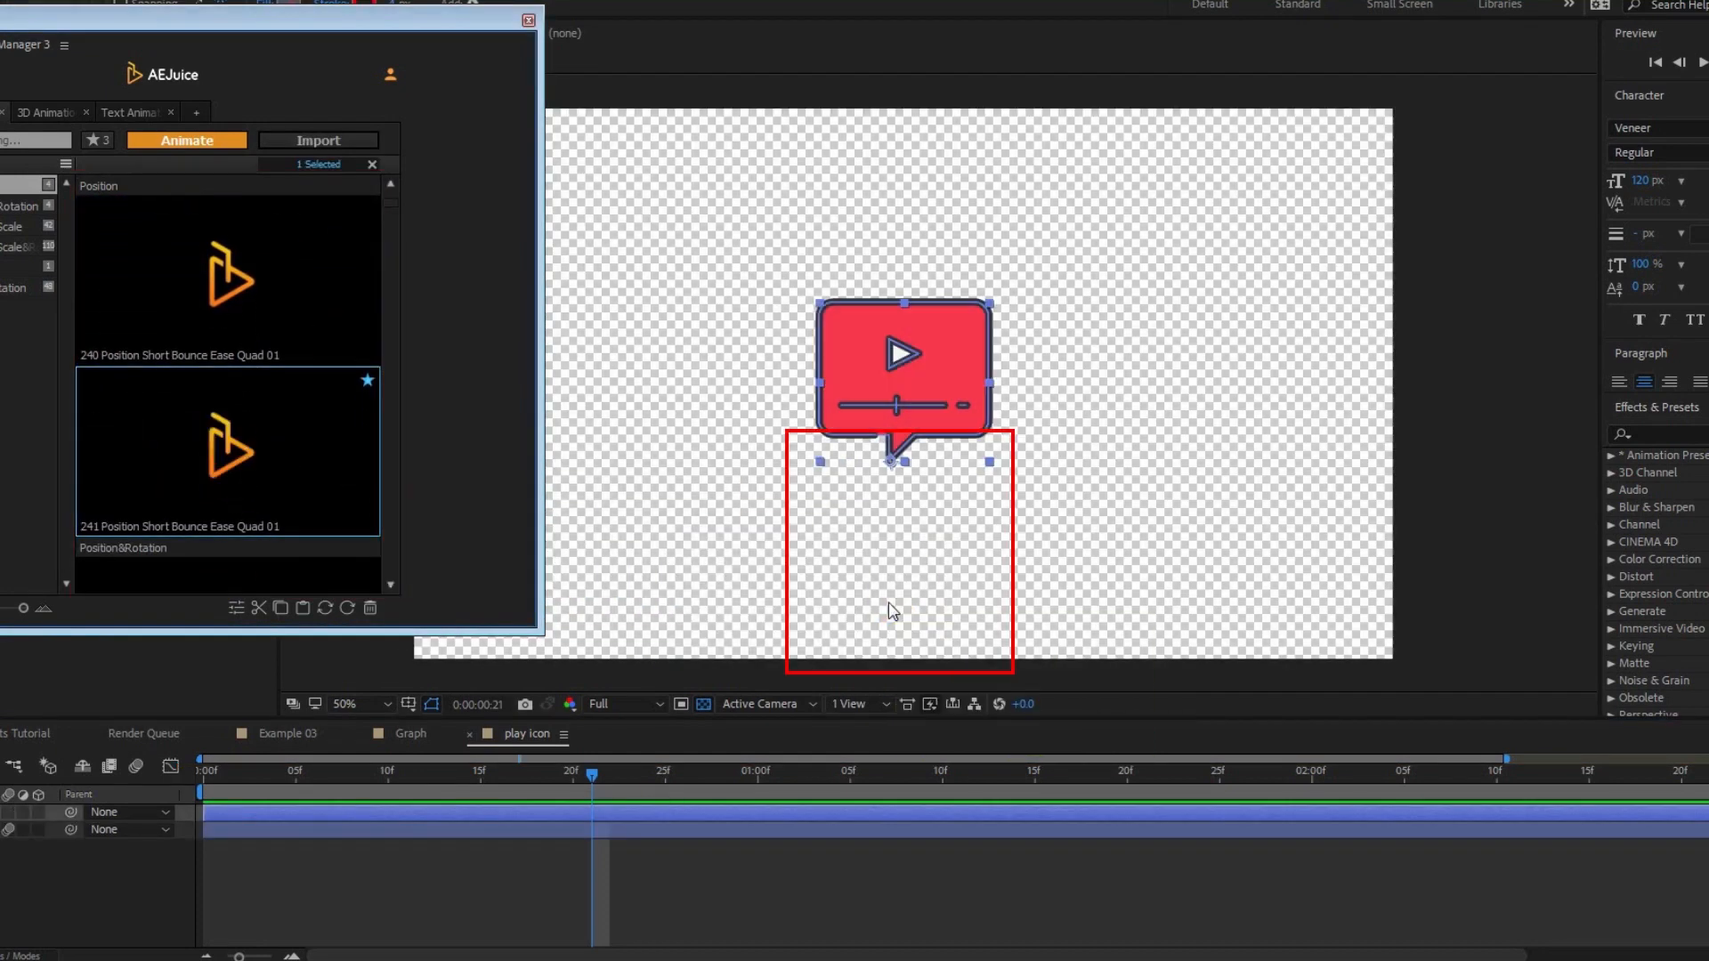
pyautogui.press('space')
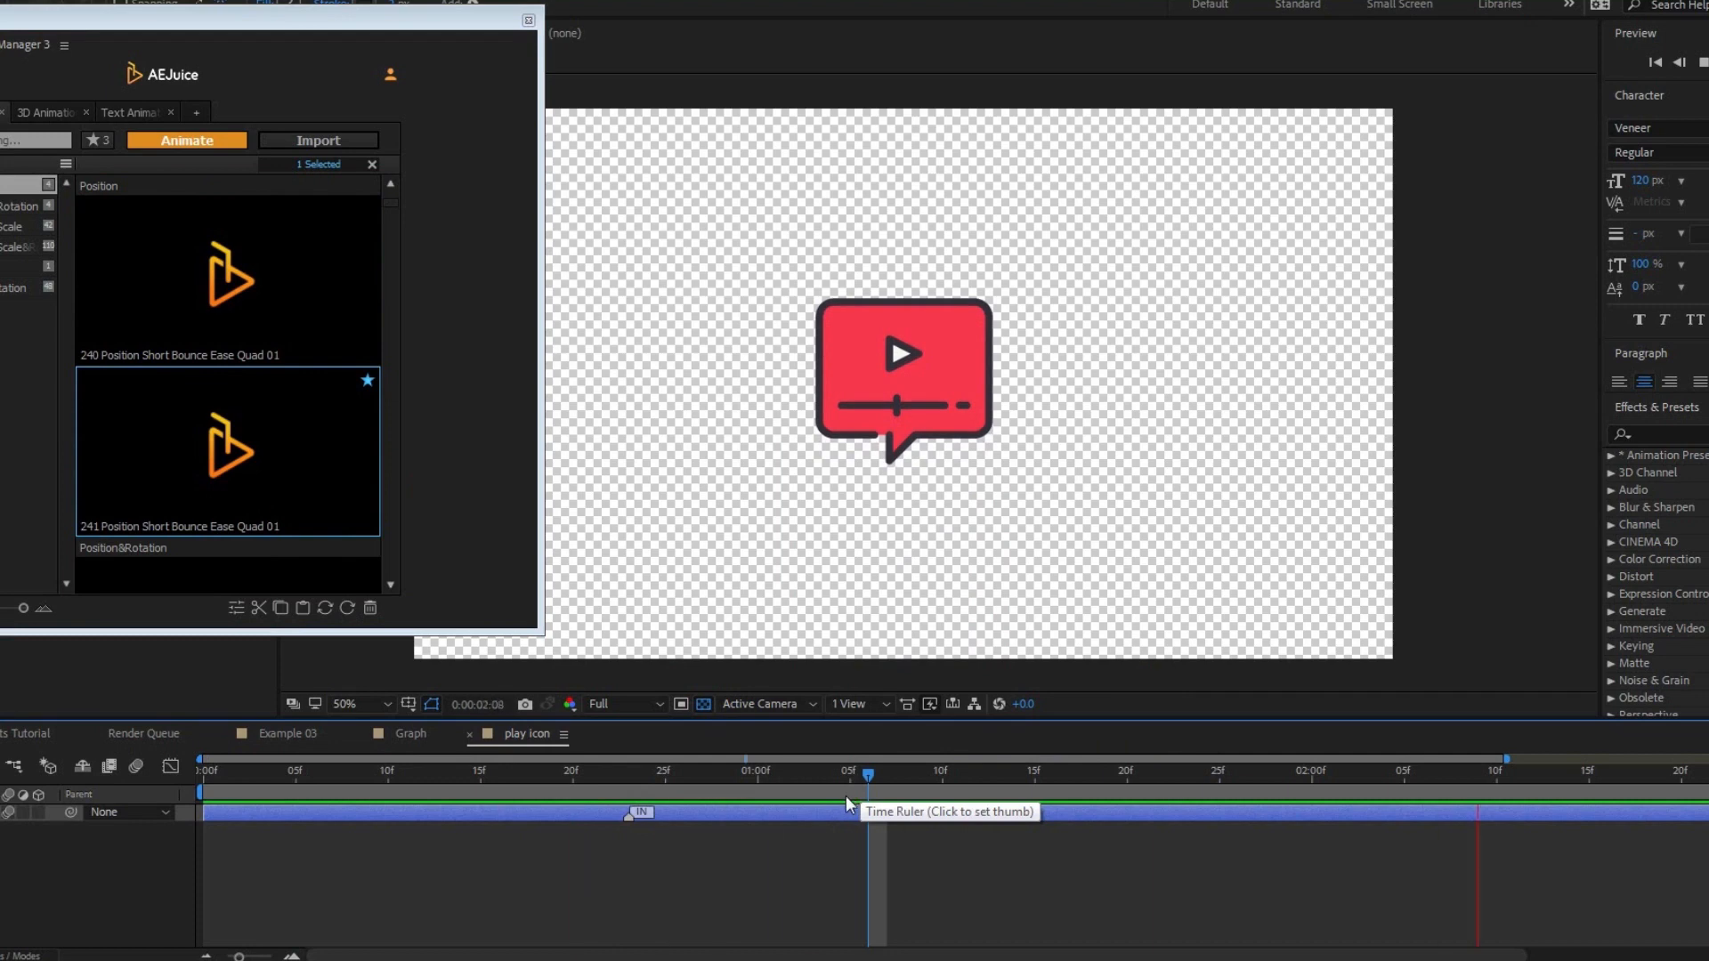
pyautogui.press('space')
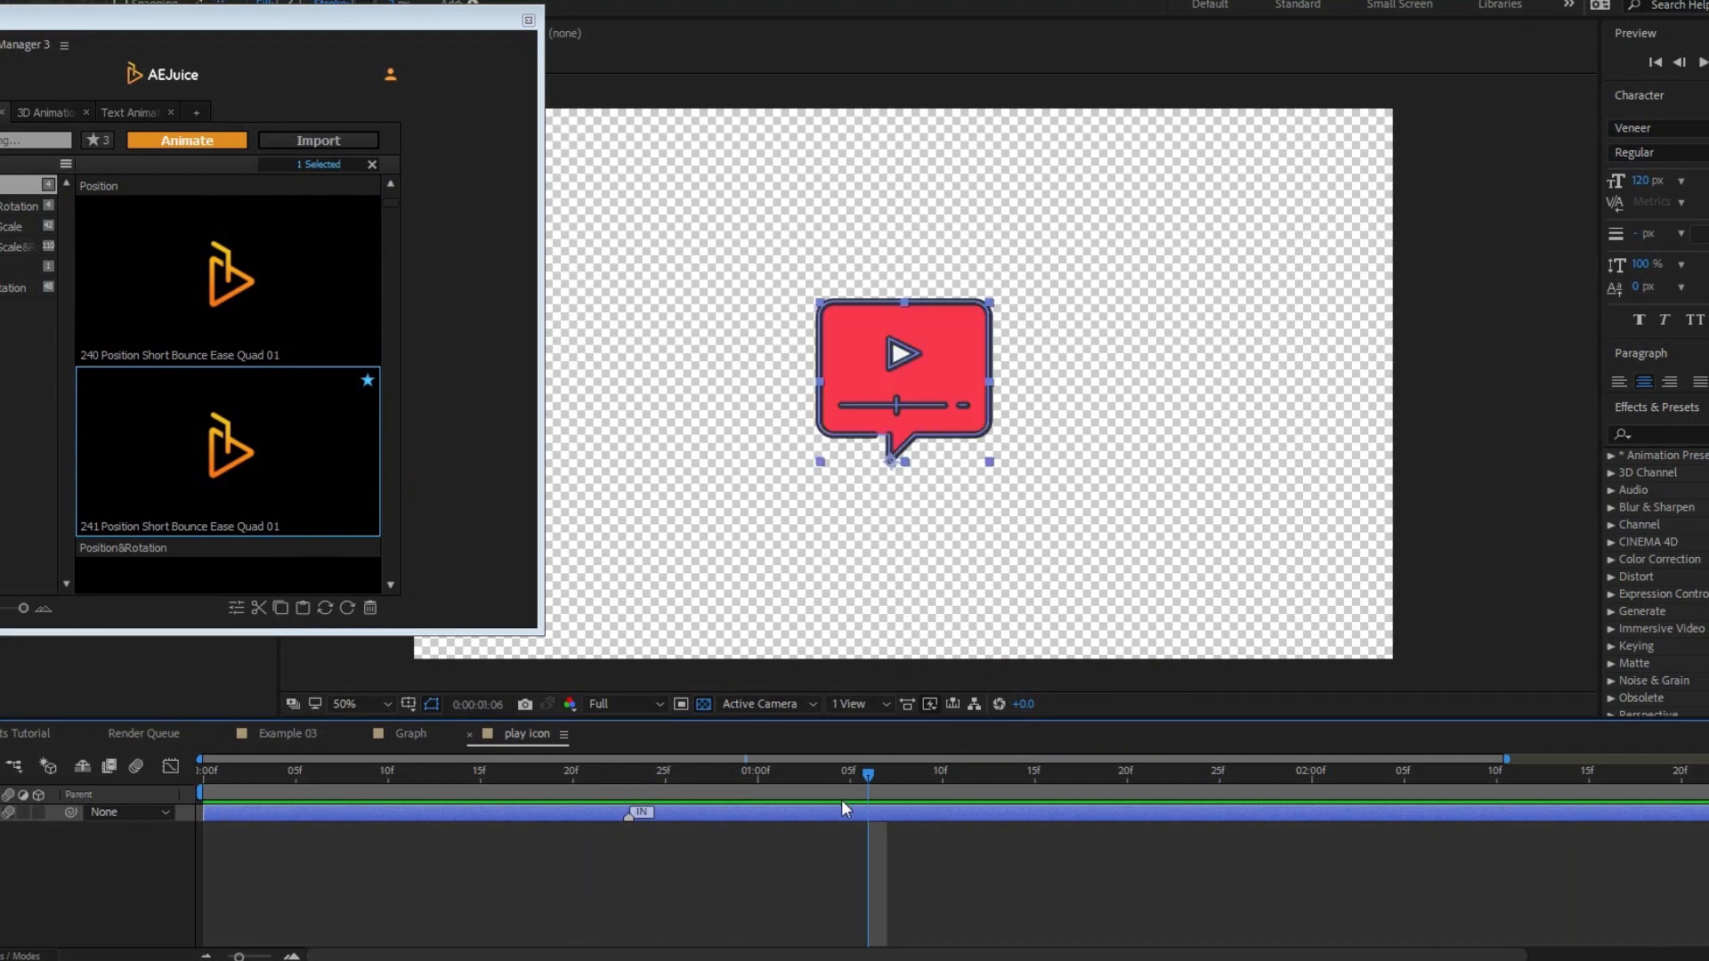
# Step: Apply 161 Position Scale Short Bounce Ease Quad 01 to the play icon, aiming its OUT motion at the frame's upper edge, and preview it
pyautogui.scroll(-10, 230, 462)
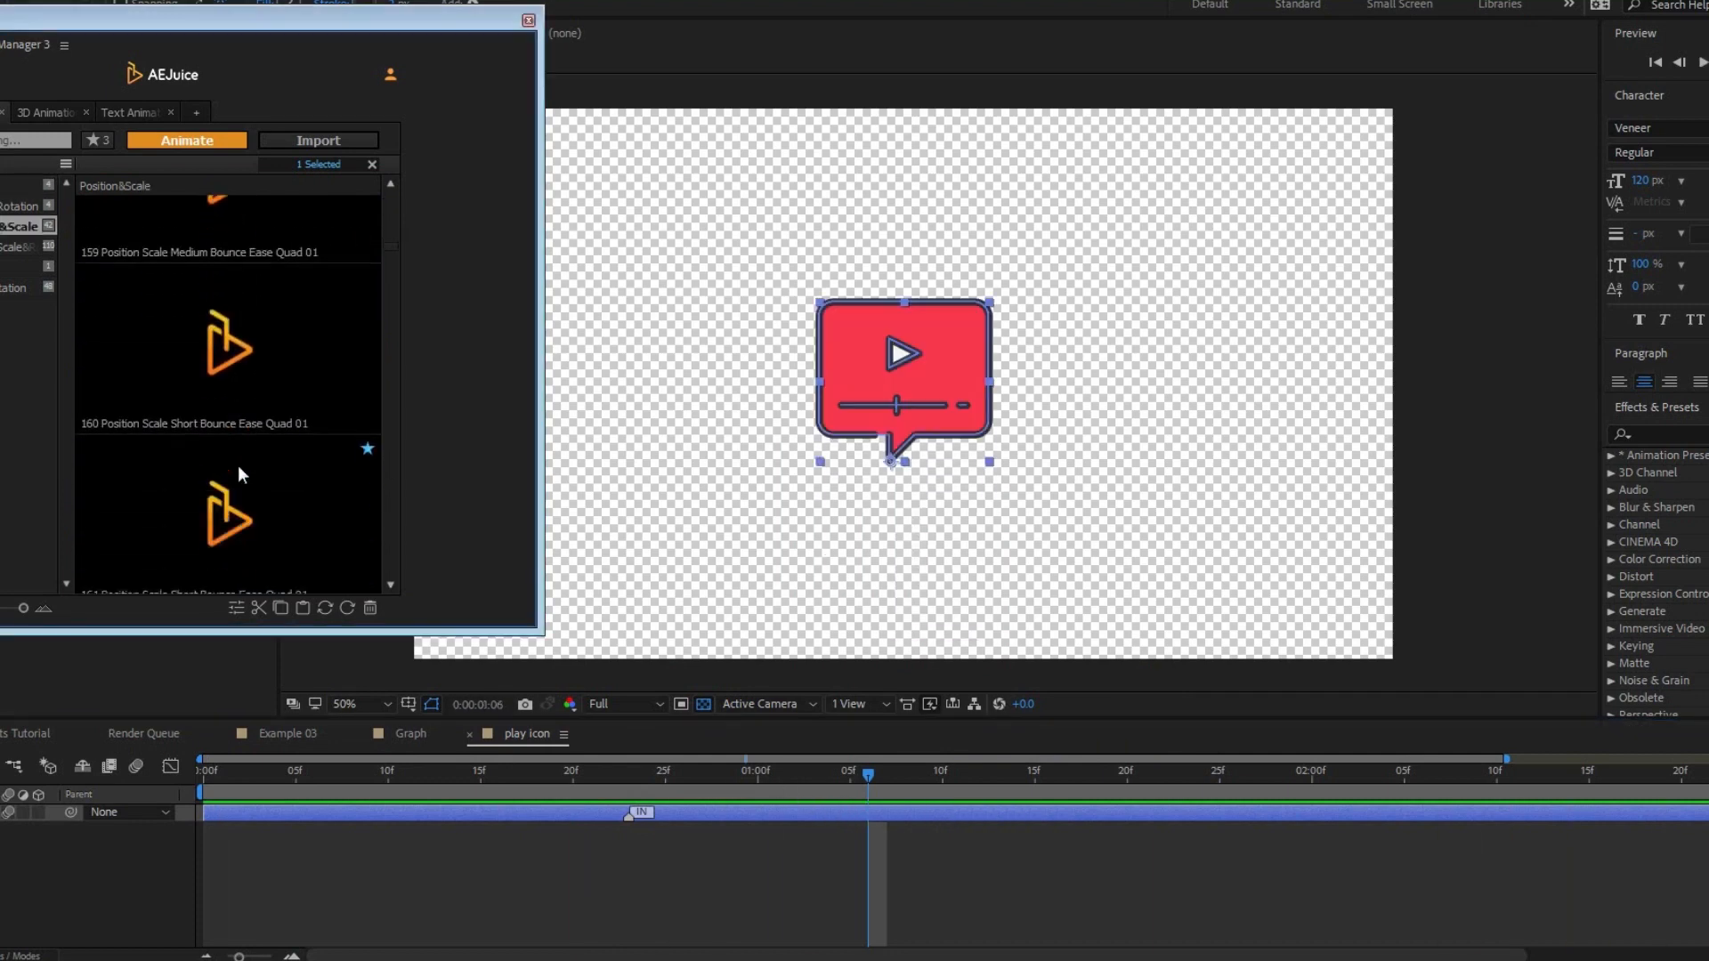
pyautogui.click(213, 462)
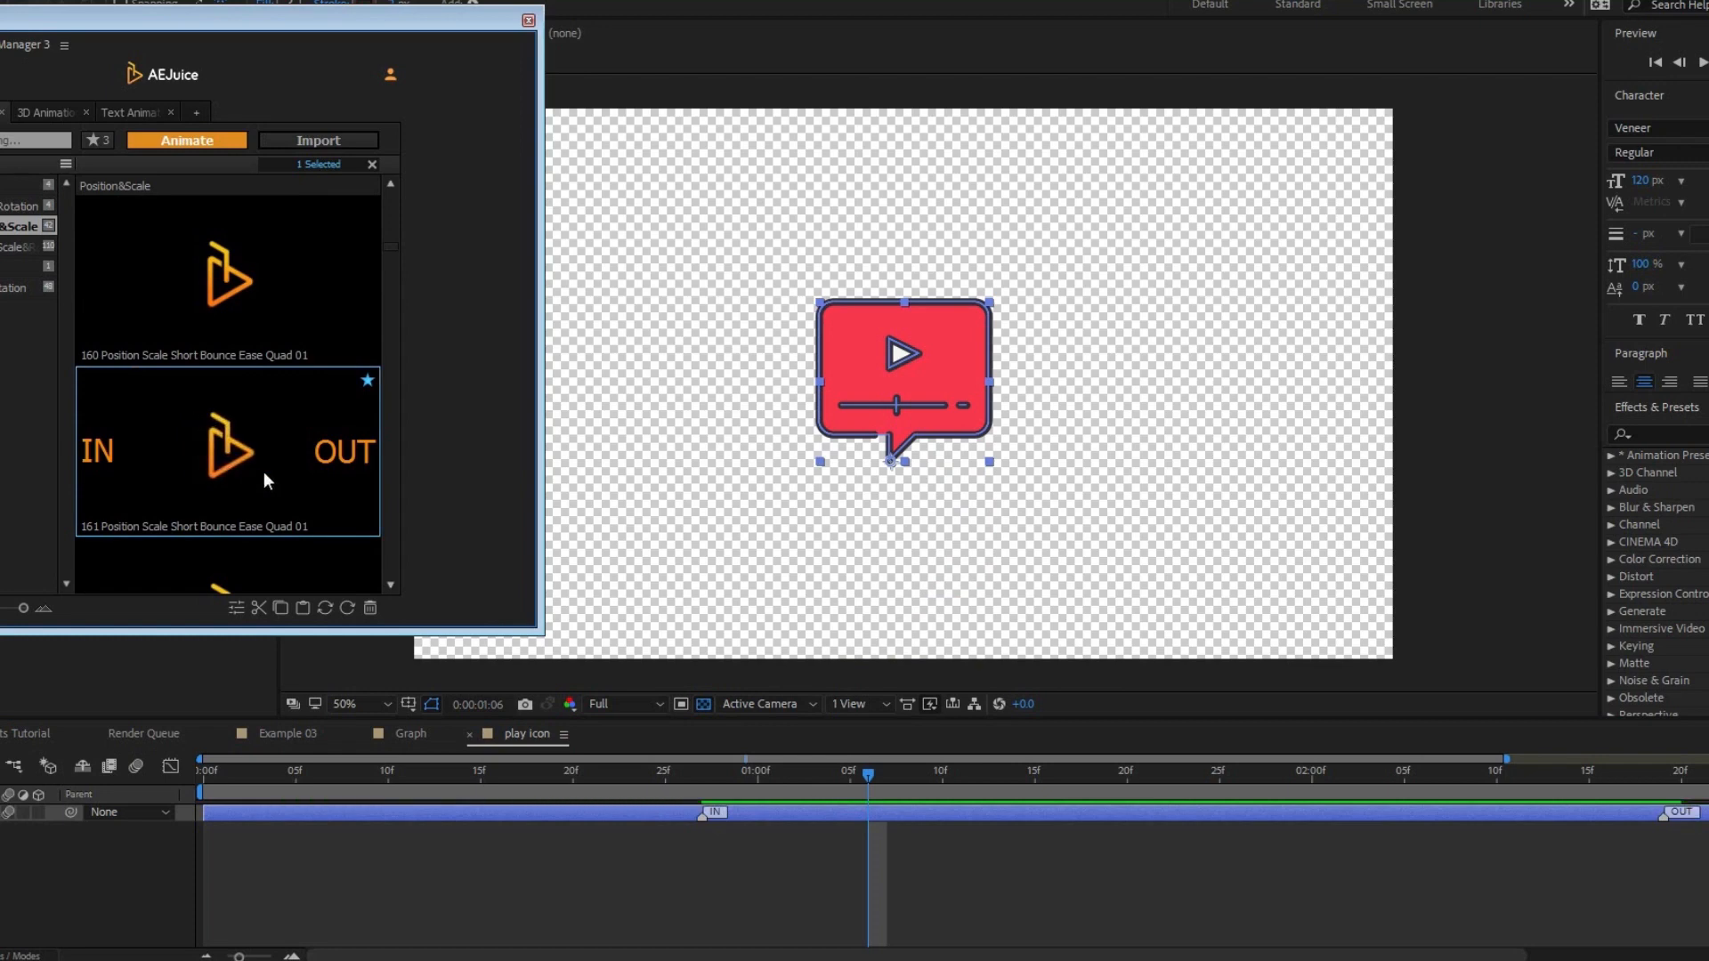
pyautogui.moveTo(340, 451); pyautogui.dragTo(904, 132)
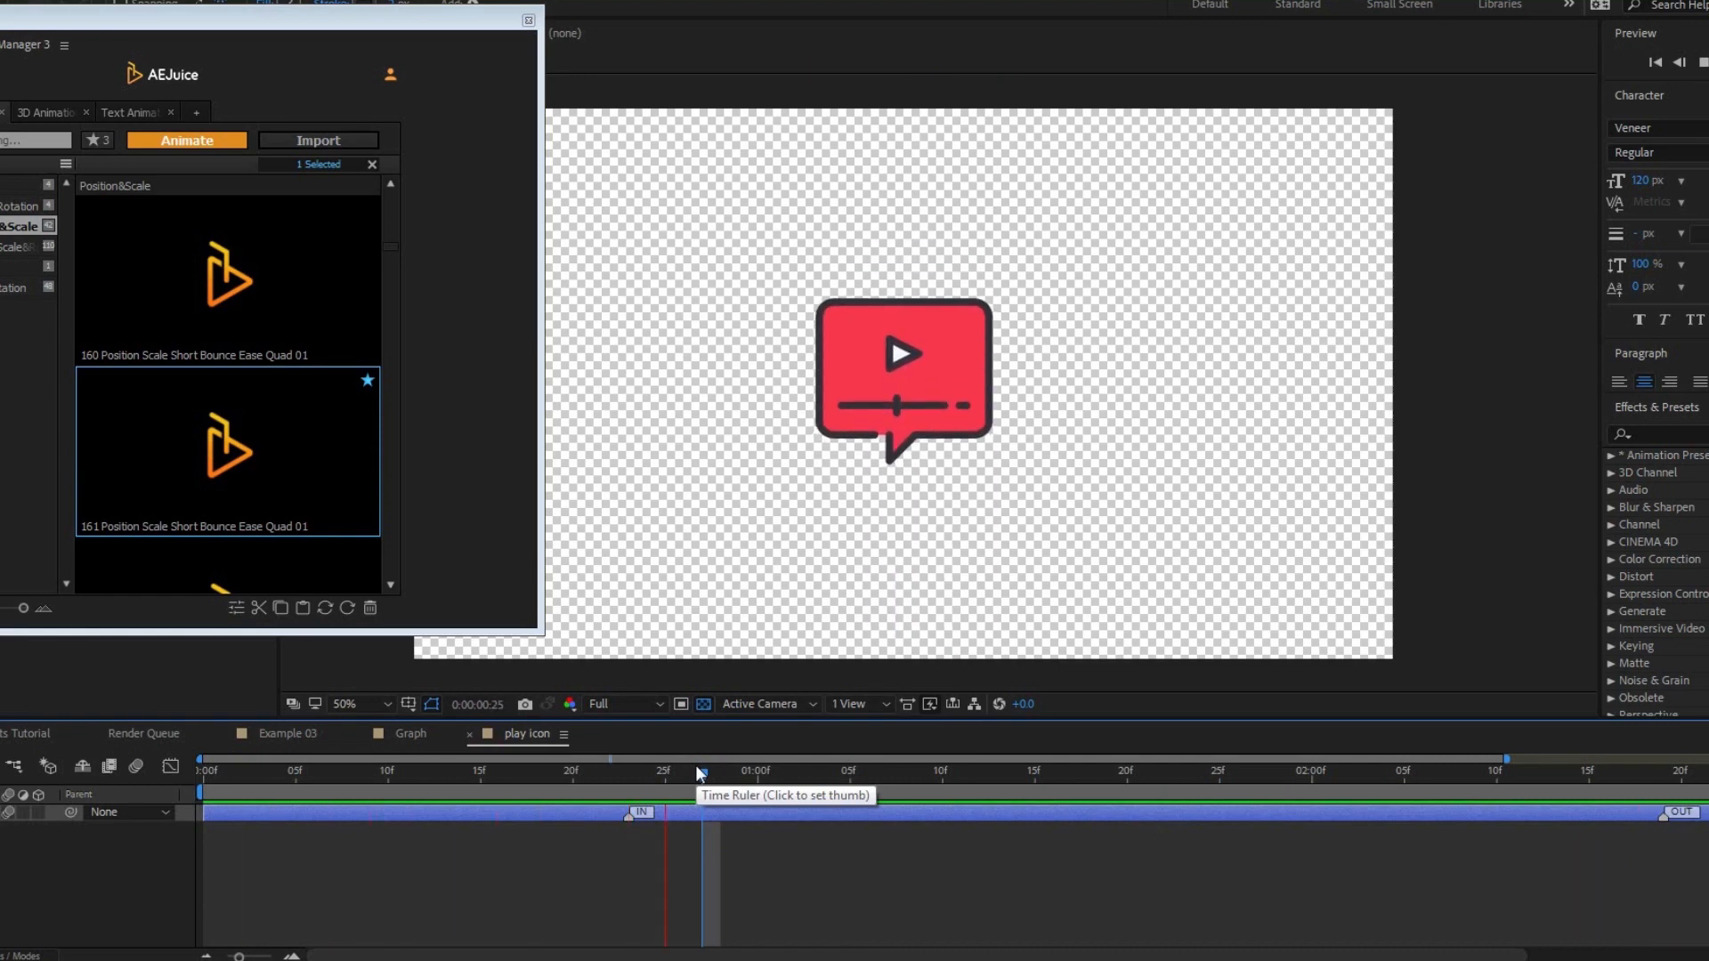
pyautogui.click(701, 771)
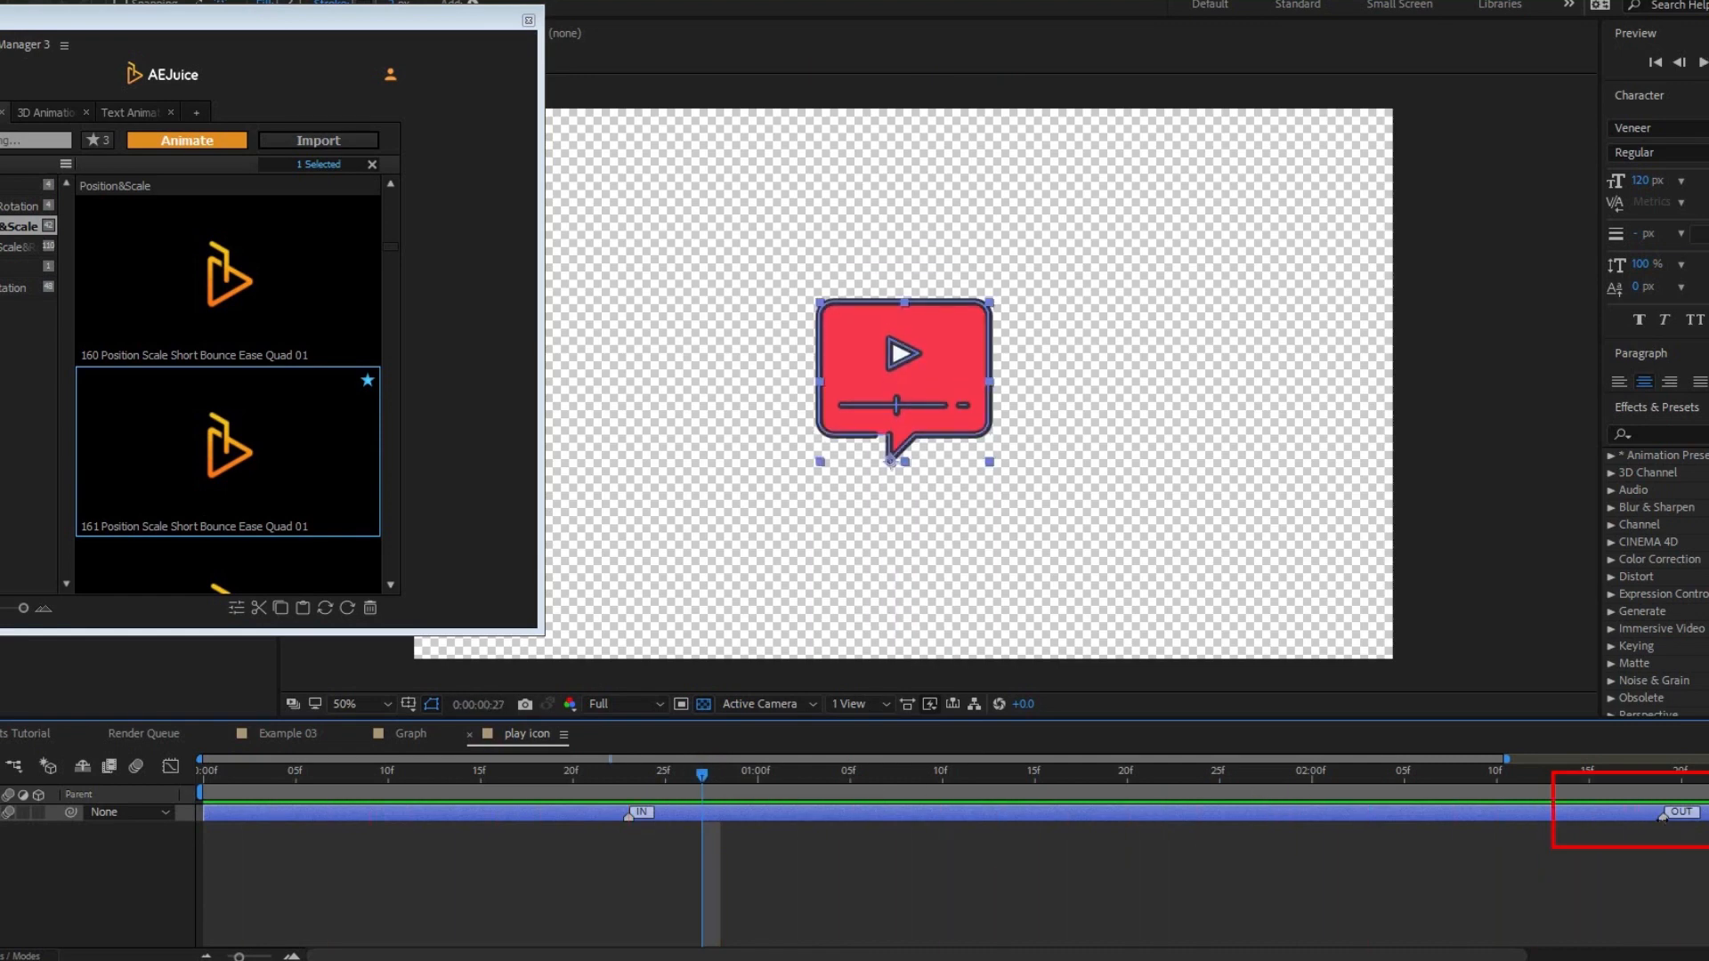
pyautogui.press('space')
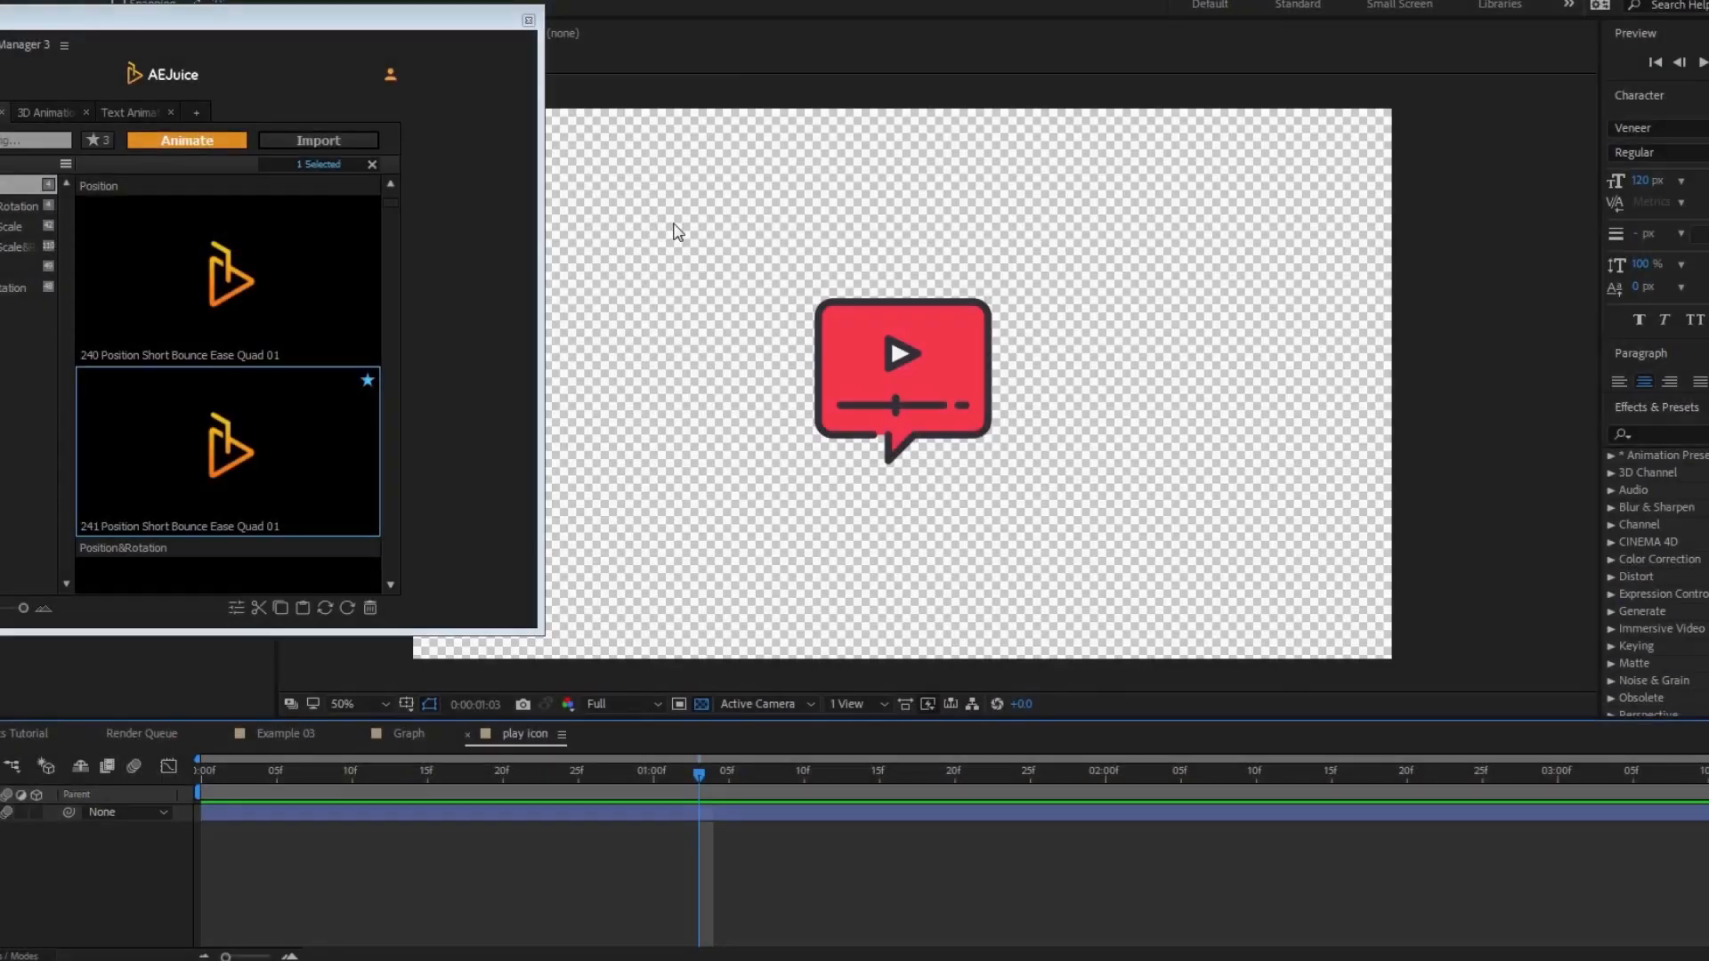
# Step: Apply 241 Position Short Bounce Ease Quad 01 to the play icon from below, and replace only the IN animation with preset 161 from above
pyautogui.moveTo(670, 218); pyautogui.dragTo(1219, 583)
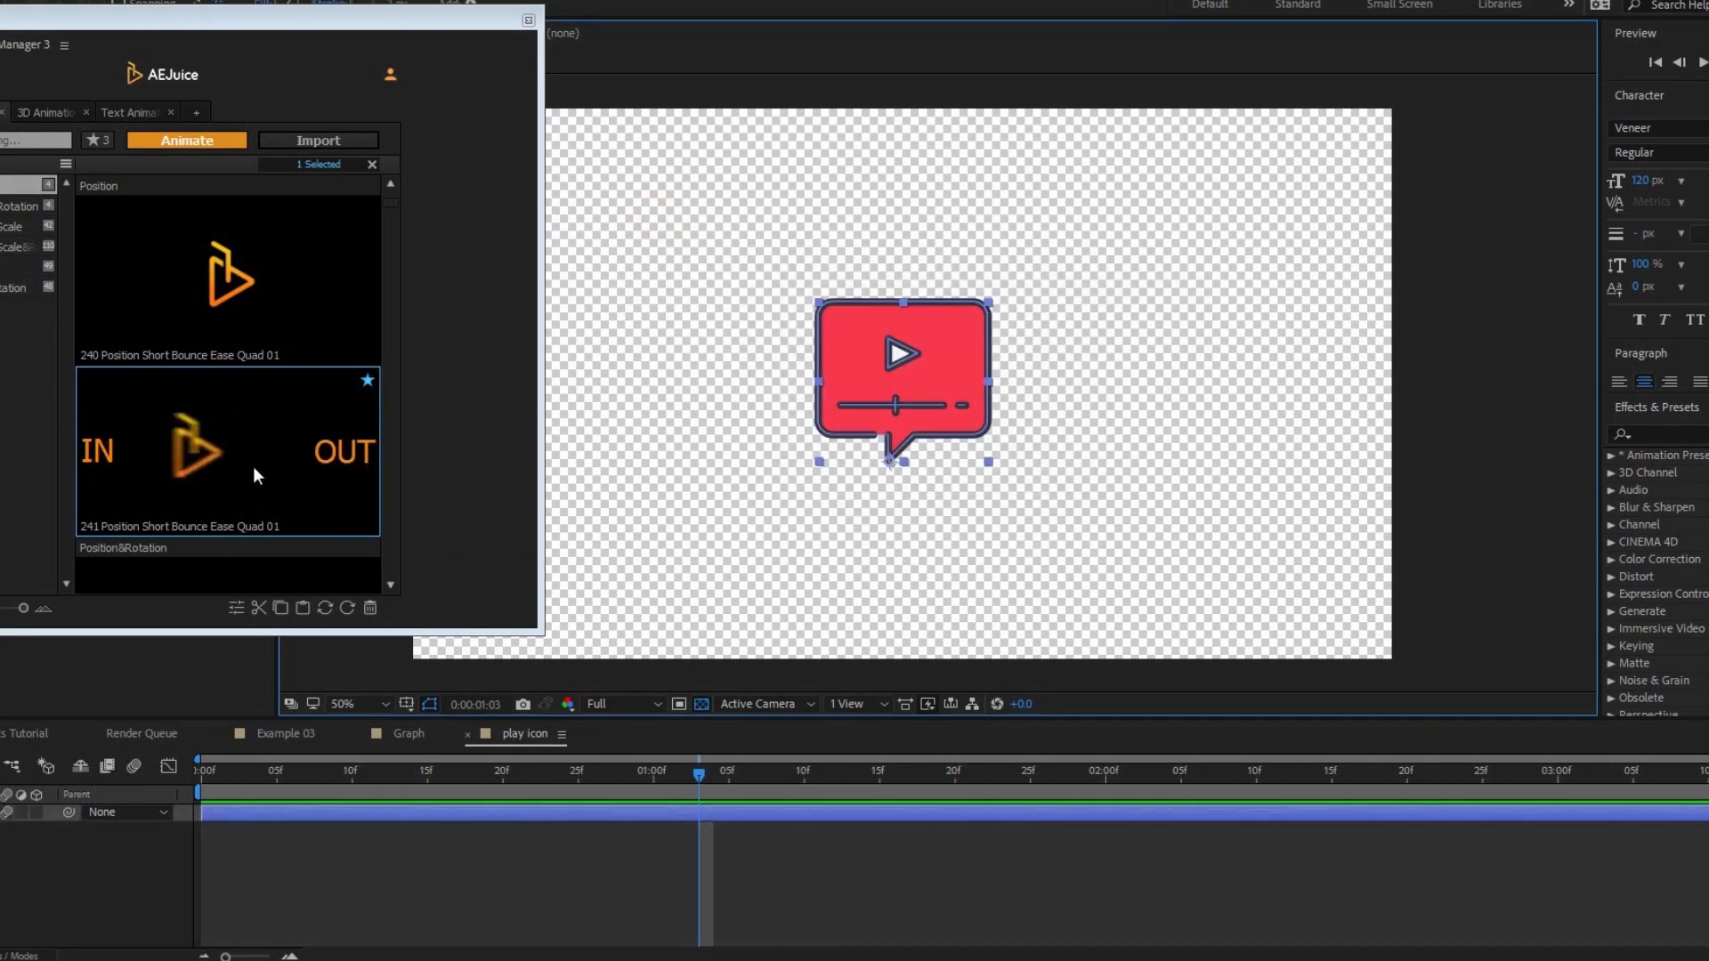
pyautogui.moveTo(259, 472); pyautogui.dragTo(889, 596)
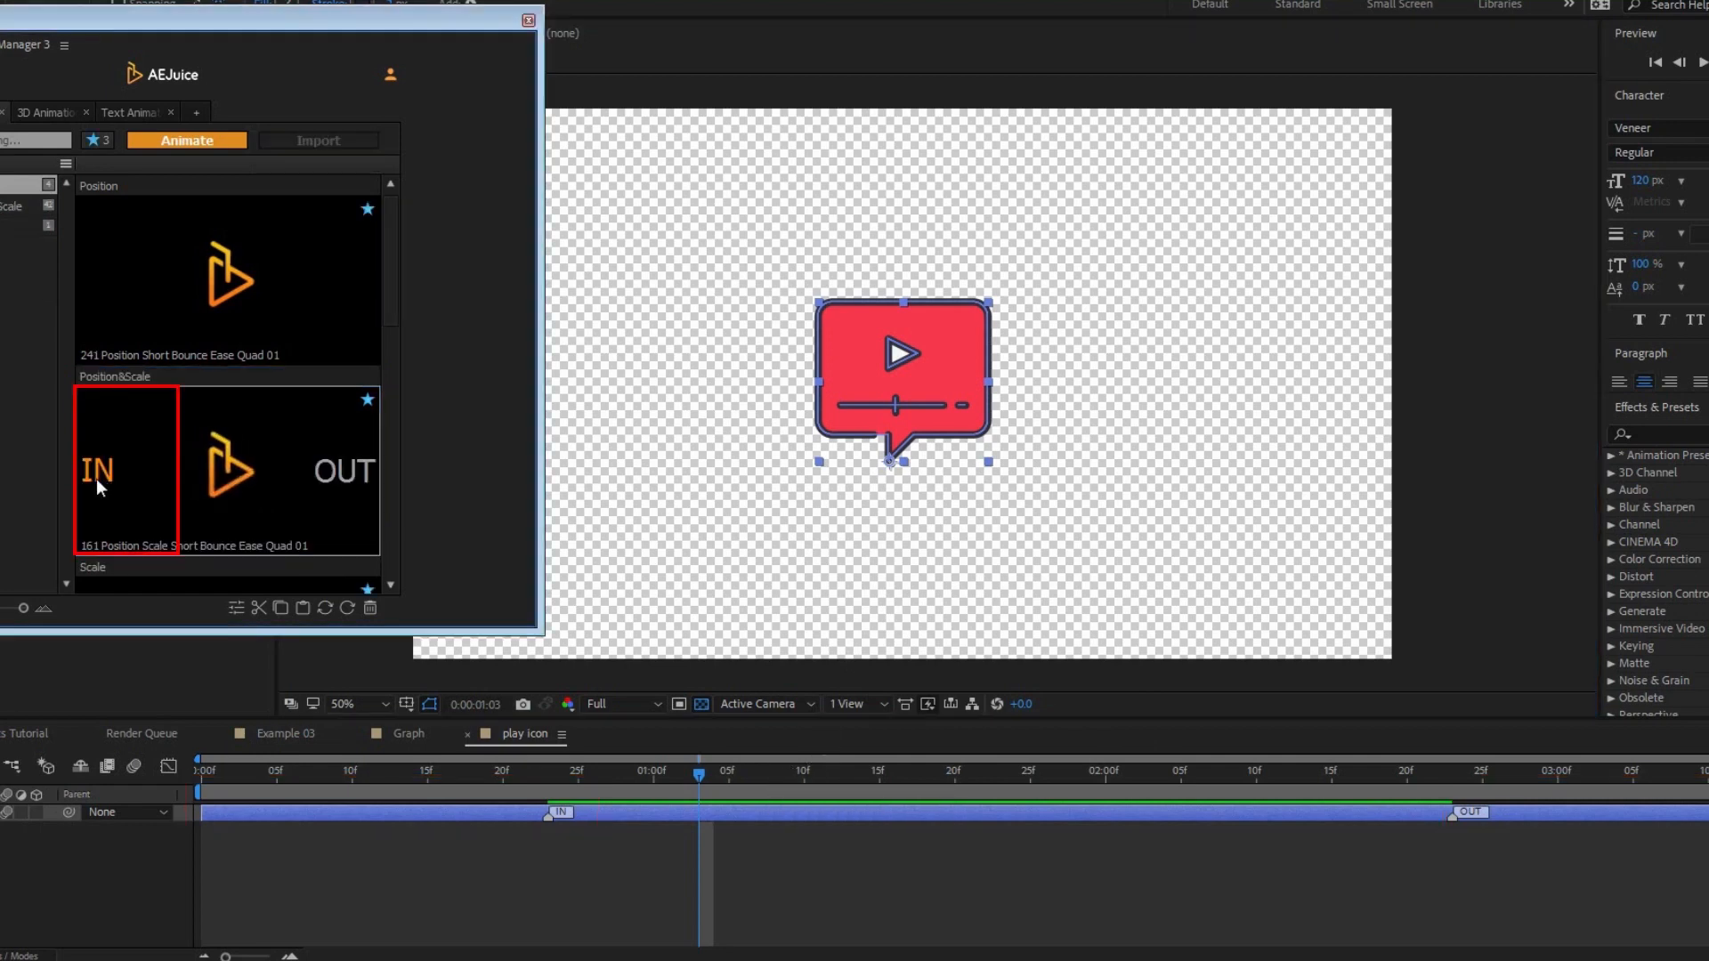
pyautogui.moveTo(98, 485); pyautogui.dragTo(910, 91)
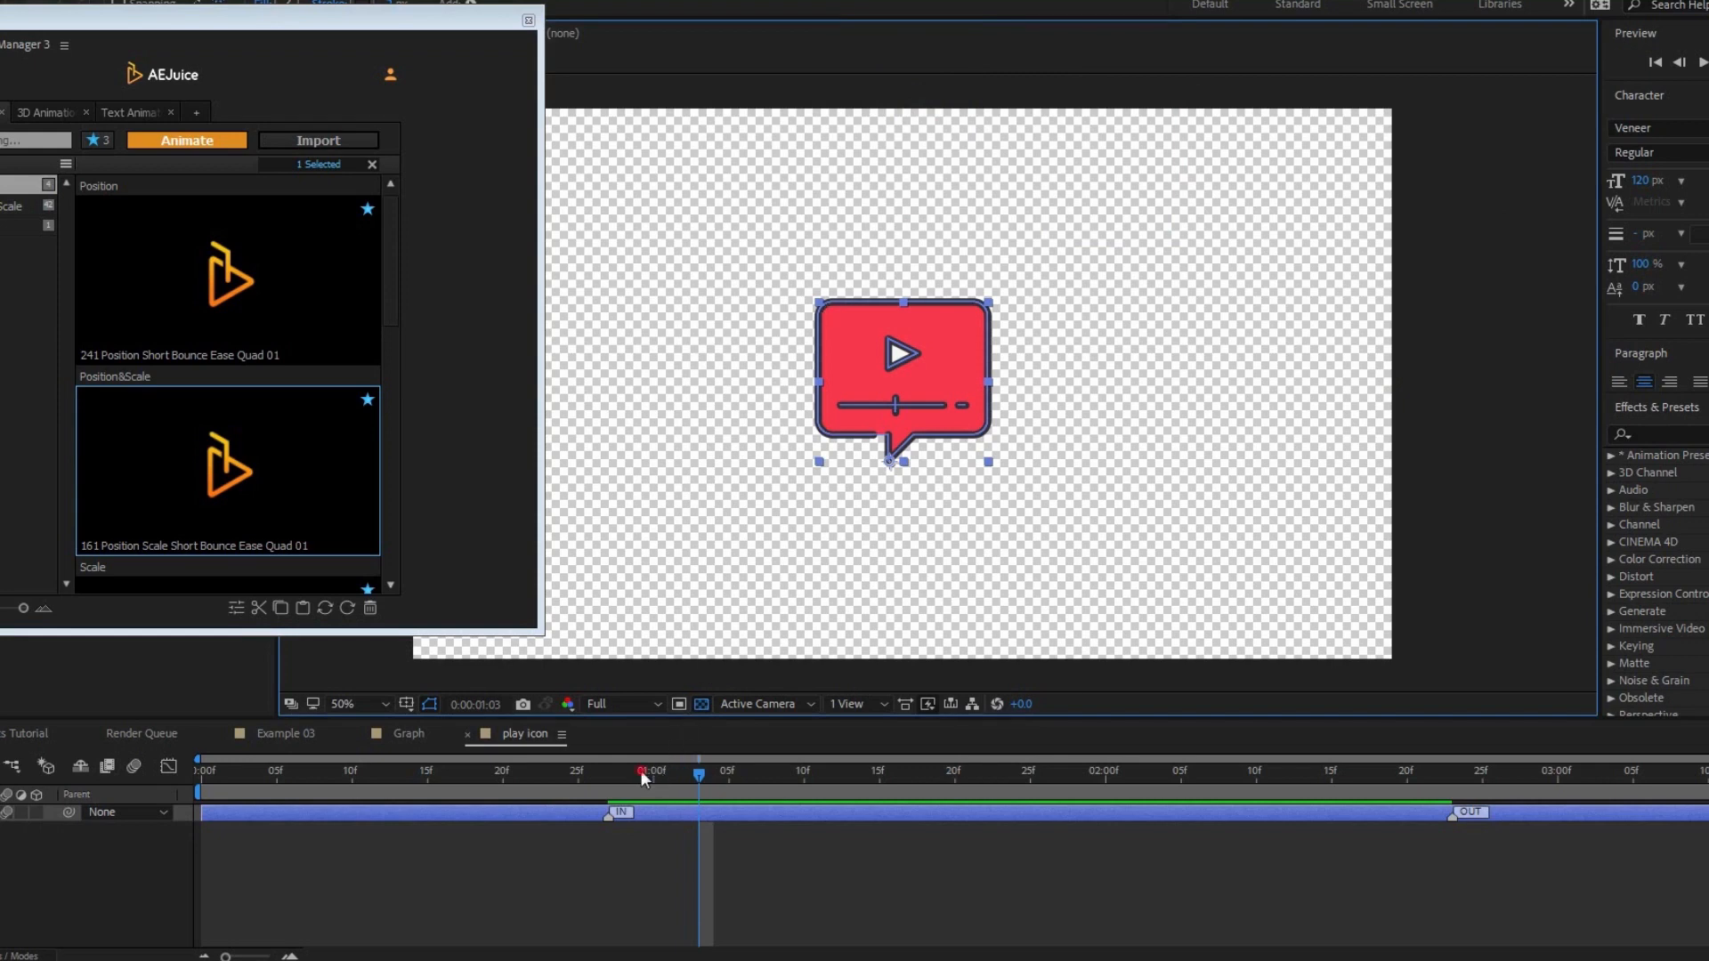
# Step: Scrub the play icon's animation to 0:00:01:20, and move the layer's IN marker to about 0:00:01:13
pyautogui.moveTo(641, 774)
pyautogui.mouseDown()
pyautogui.moveTo(267, 771)
pyautogui.moveTo(627, 775)
pyautogui.mouseUp()
pyautogui.moveTo(873, 774); pyautogui.dragTo(954, 775)
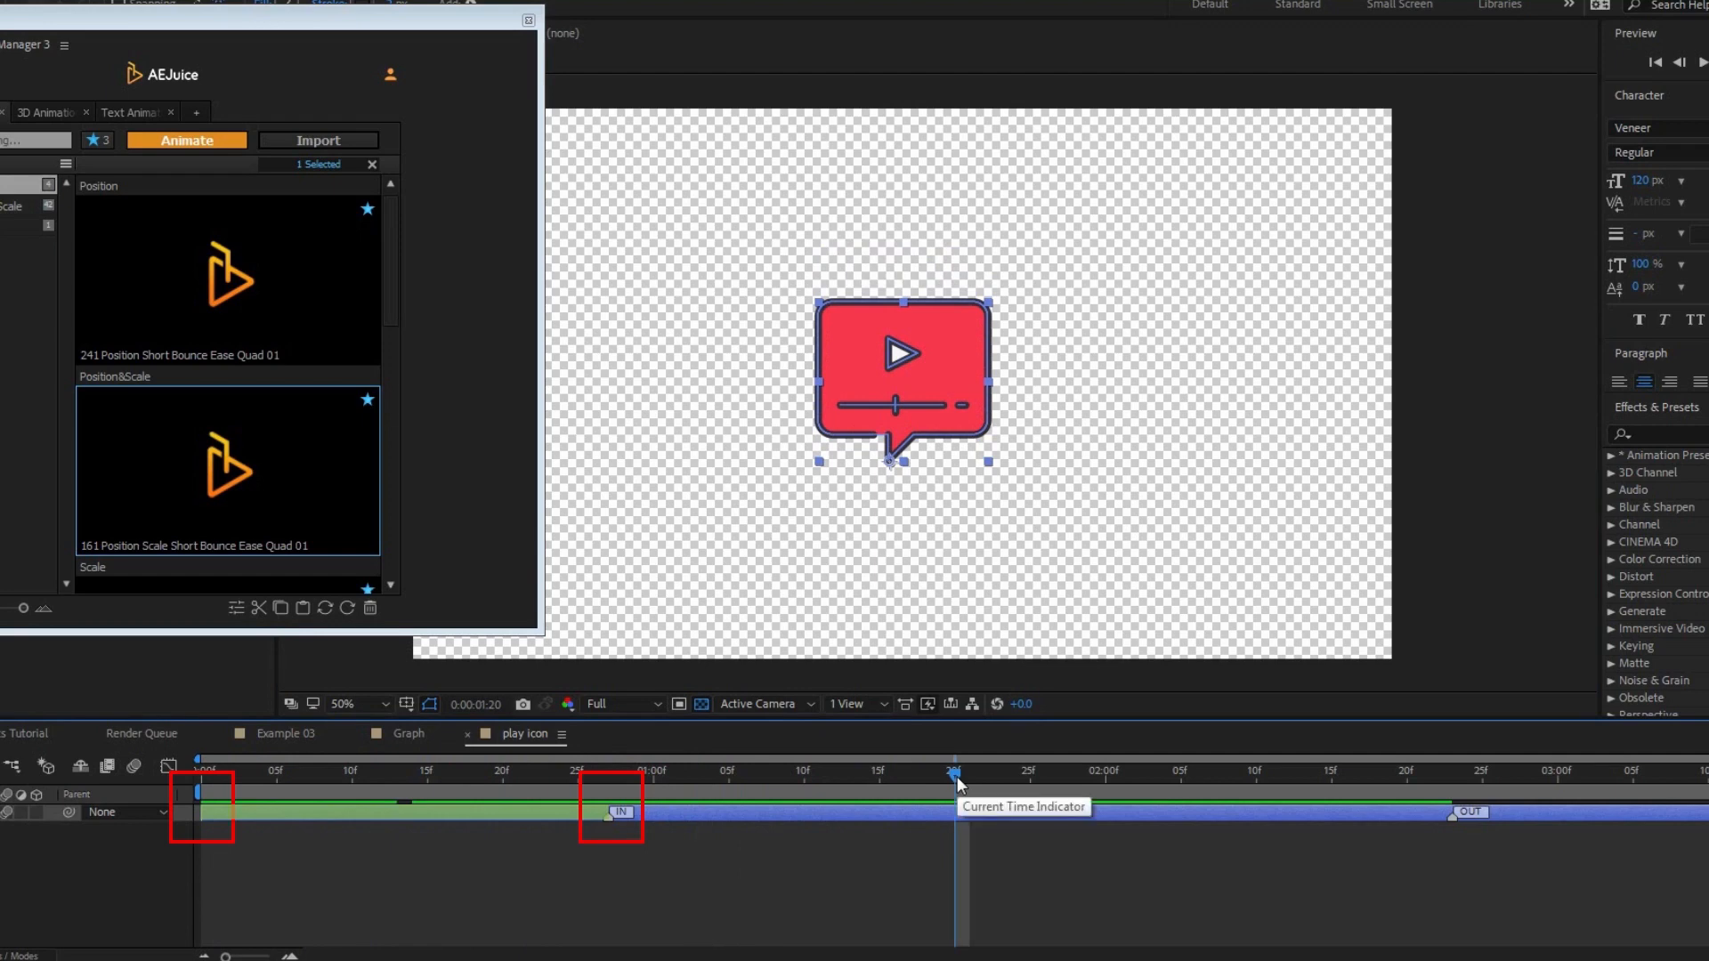
pyautogui.moveTo(613, 812); pyautogui.dragTo(856, 811)
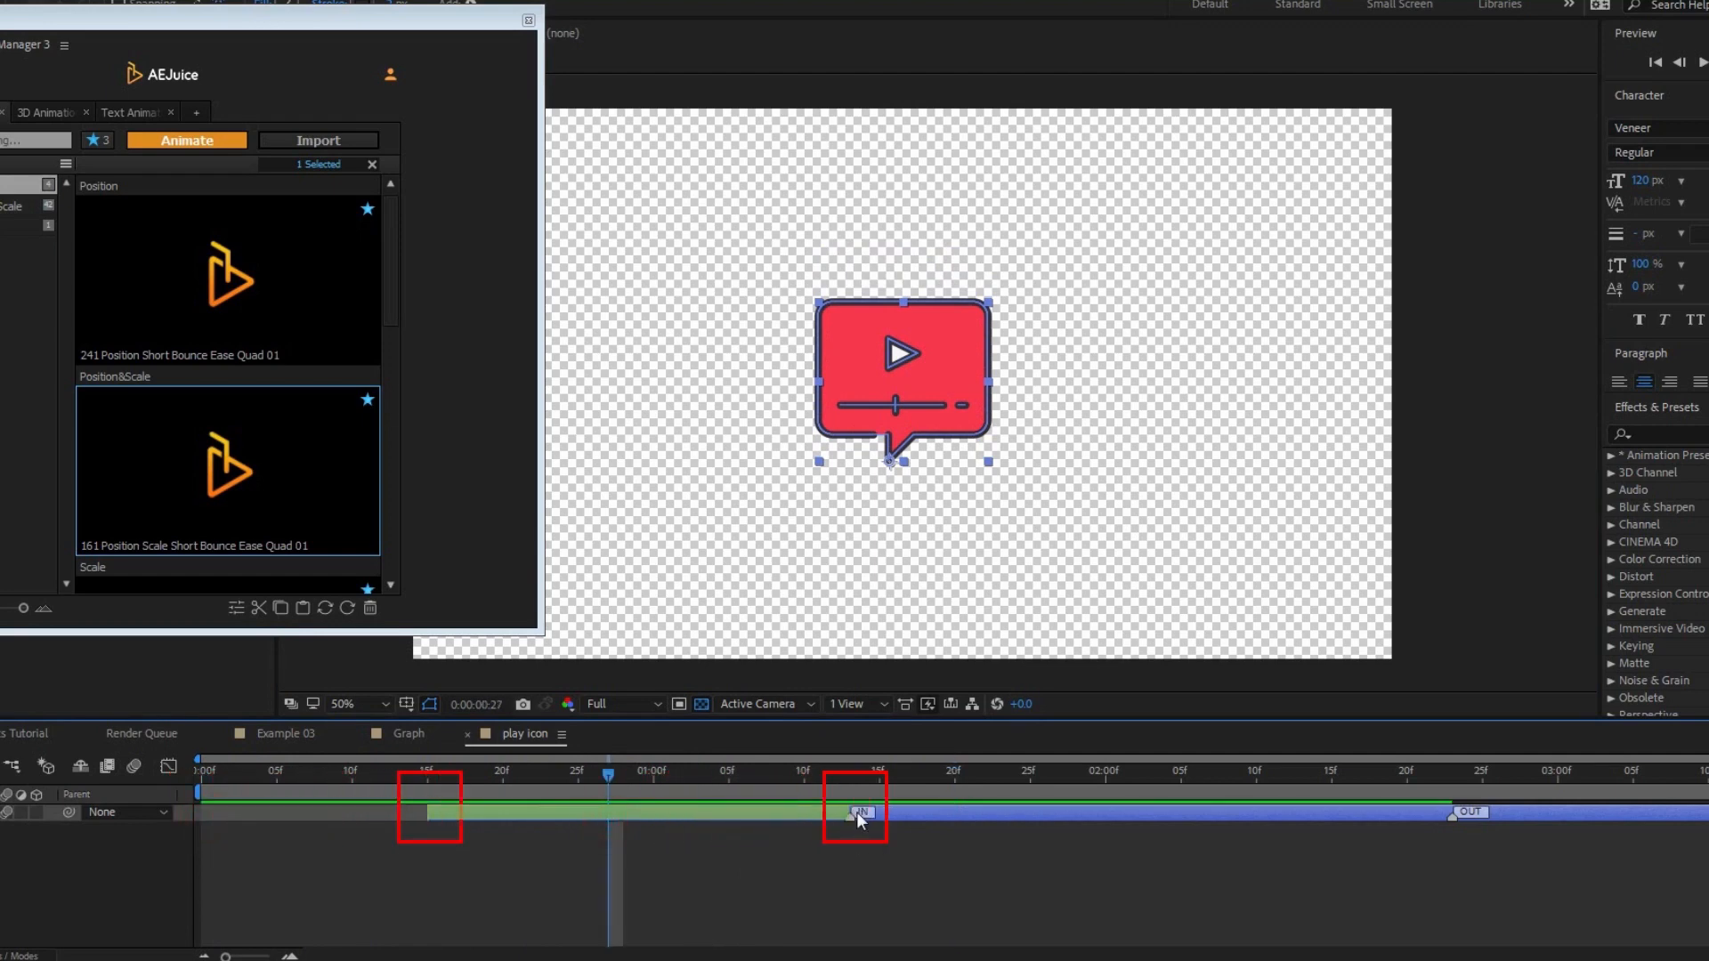
pyautogui.click(598, 774)
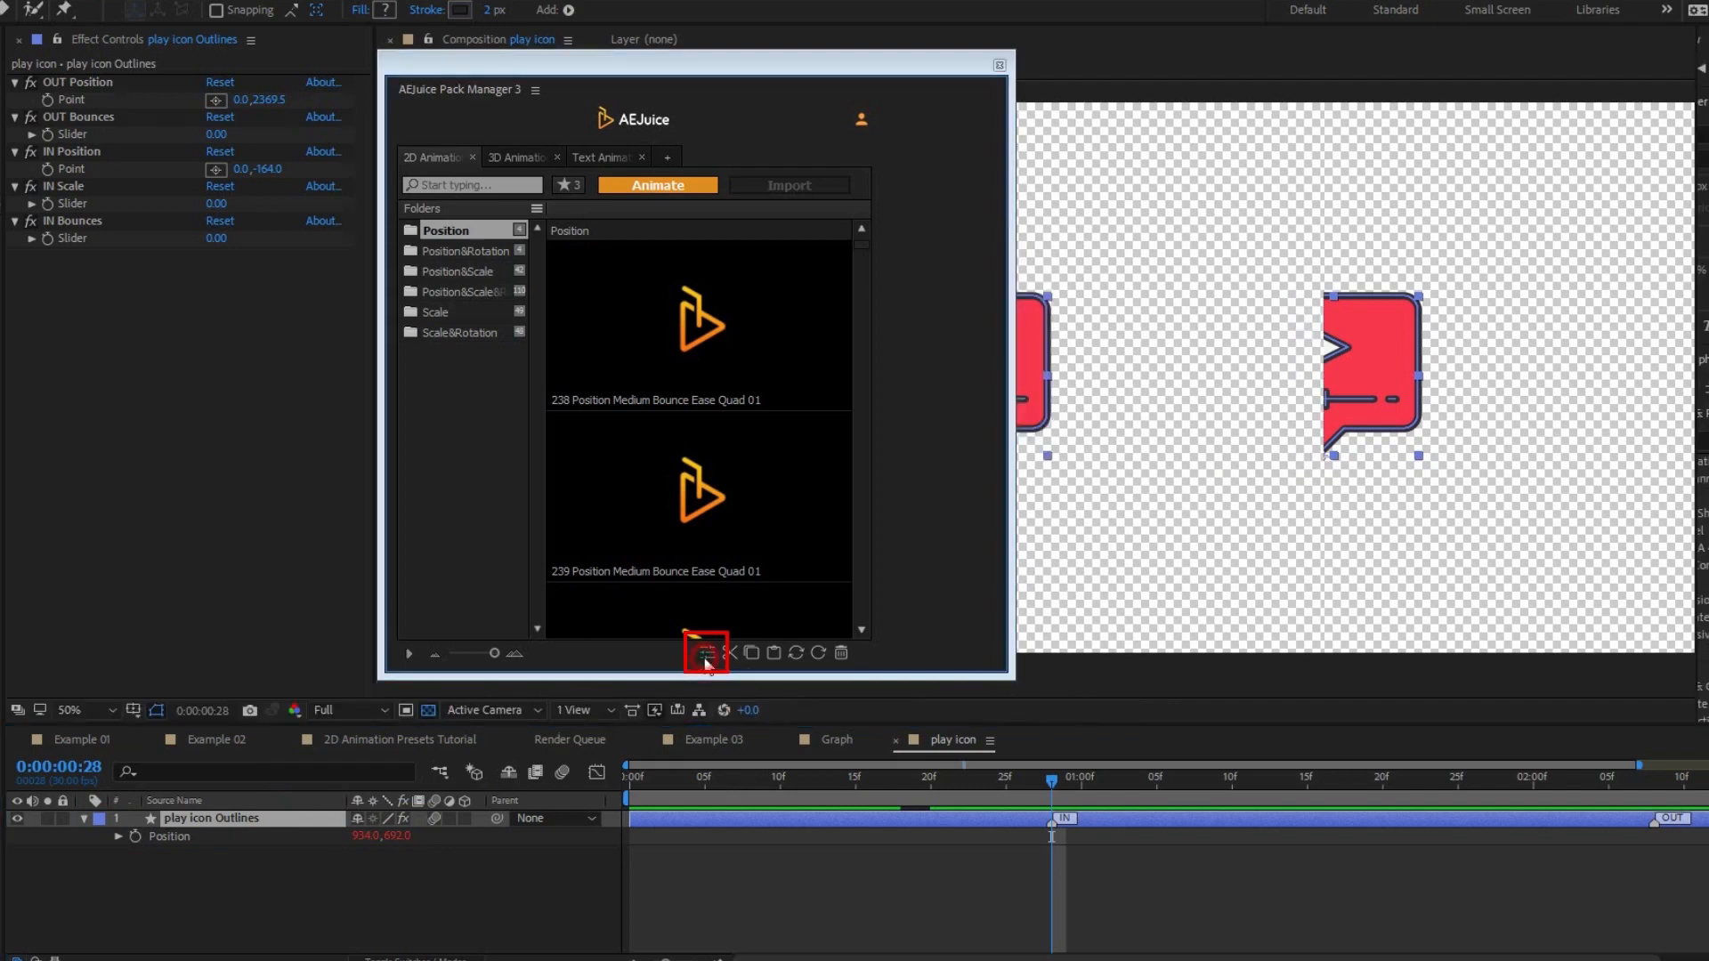
# Step: Set the play icon's IN Scale to 26 and IN Position to -82, -164, and scrub the intro to 0:00:01:01
pyautogui.moveTo(745, 780); pyautogui.dragTo(644, 781)
pyautogui.moveTo(217, 205); pyautogui.dragTo(164, 169)
pyautogui.click(637, 781)
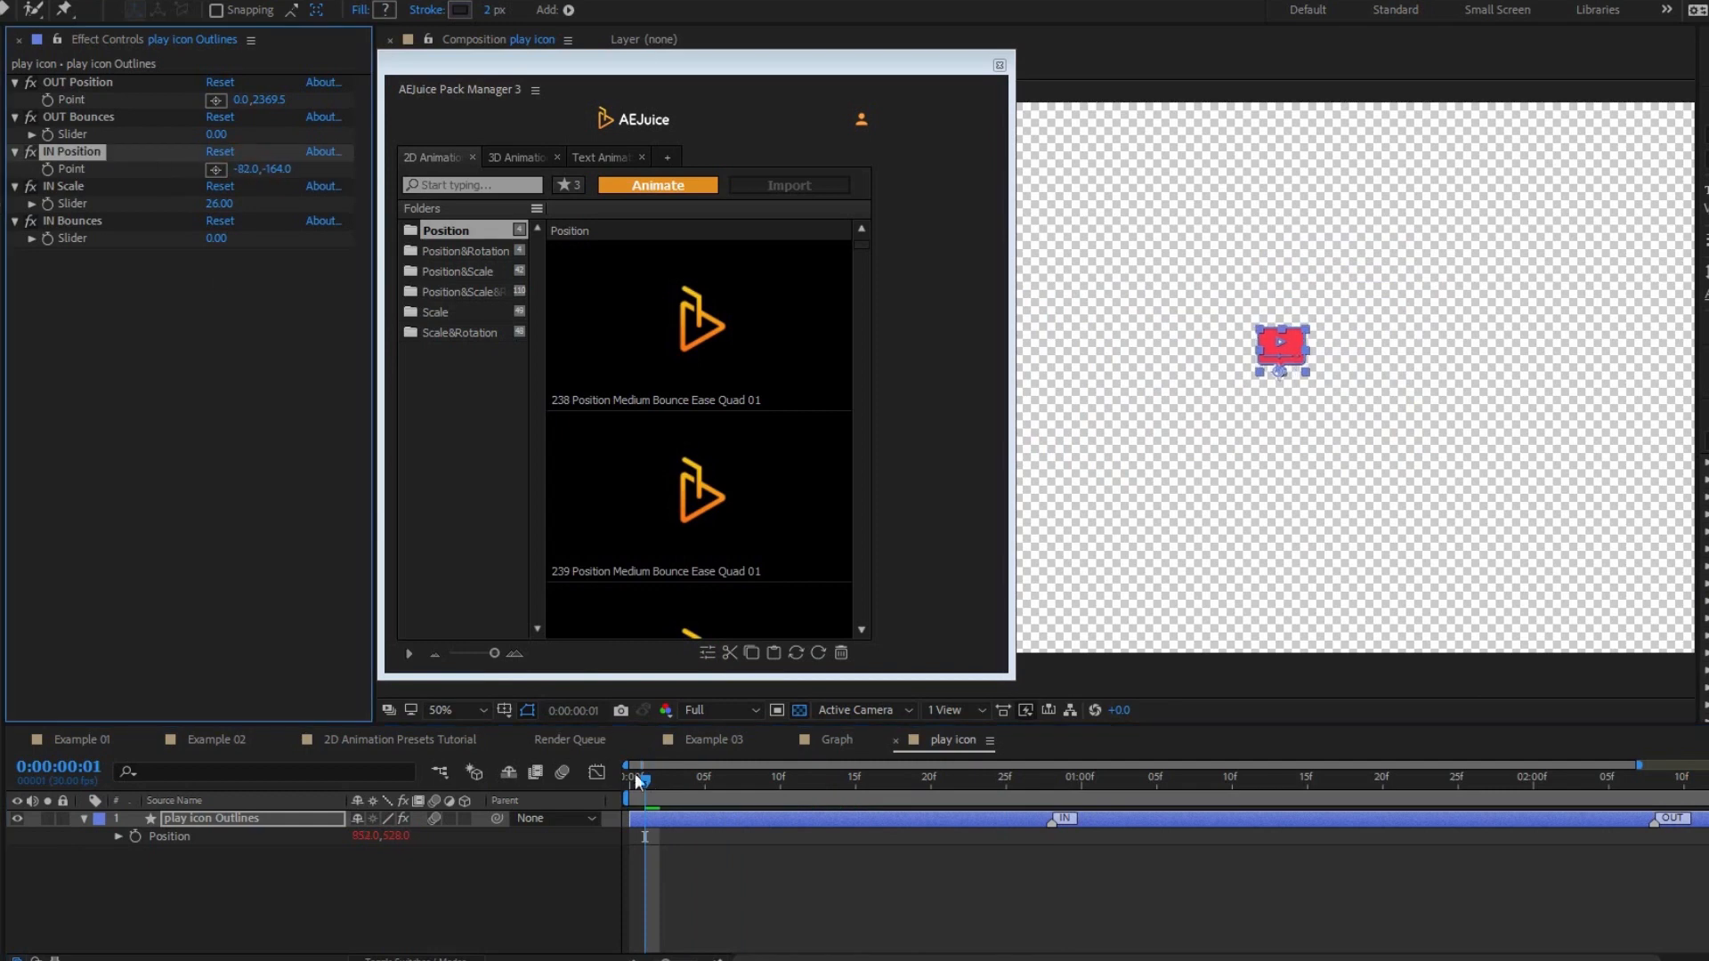
pyautogui.moveTo(639, 781); pyautogui.dragTo(675, 817)
pyautogui.moveTo(839, 797); pyautogui.dragTo(1097, 801)
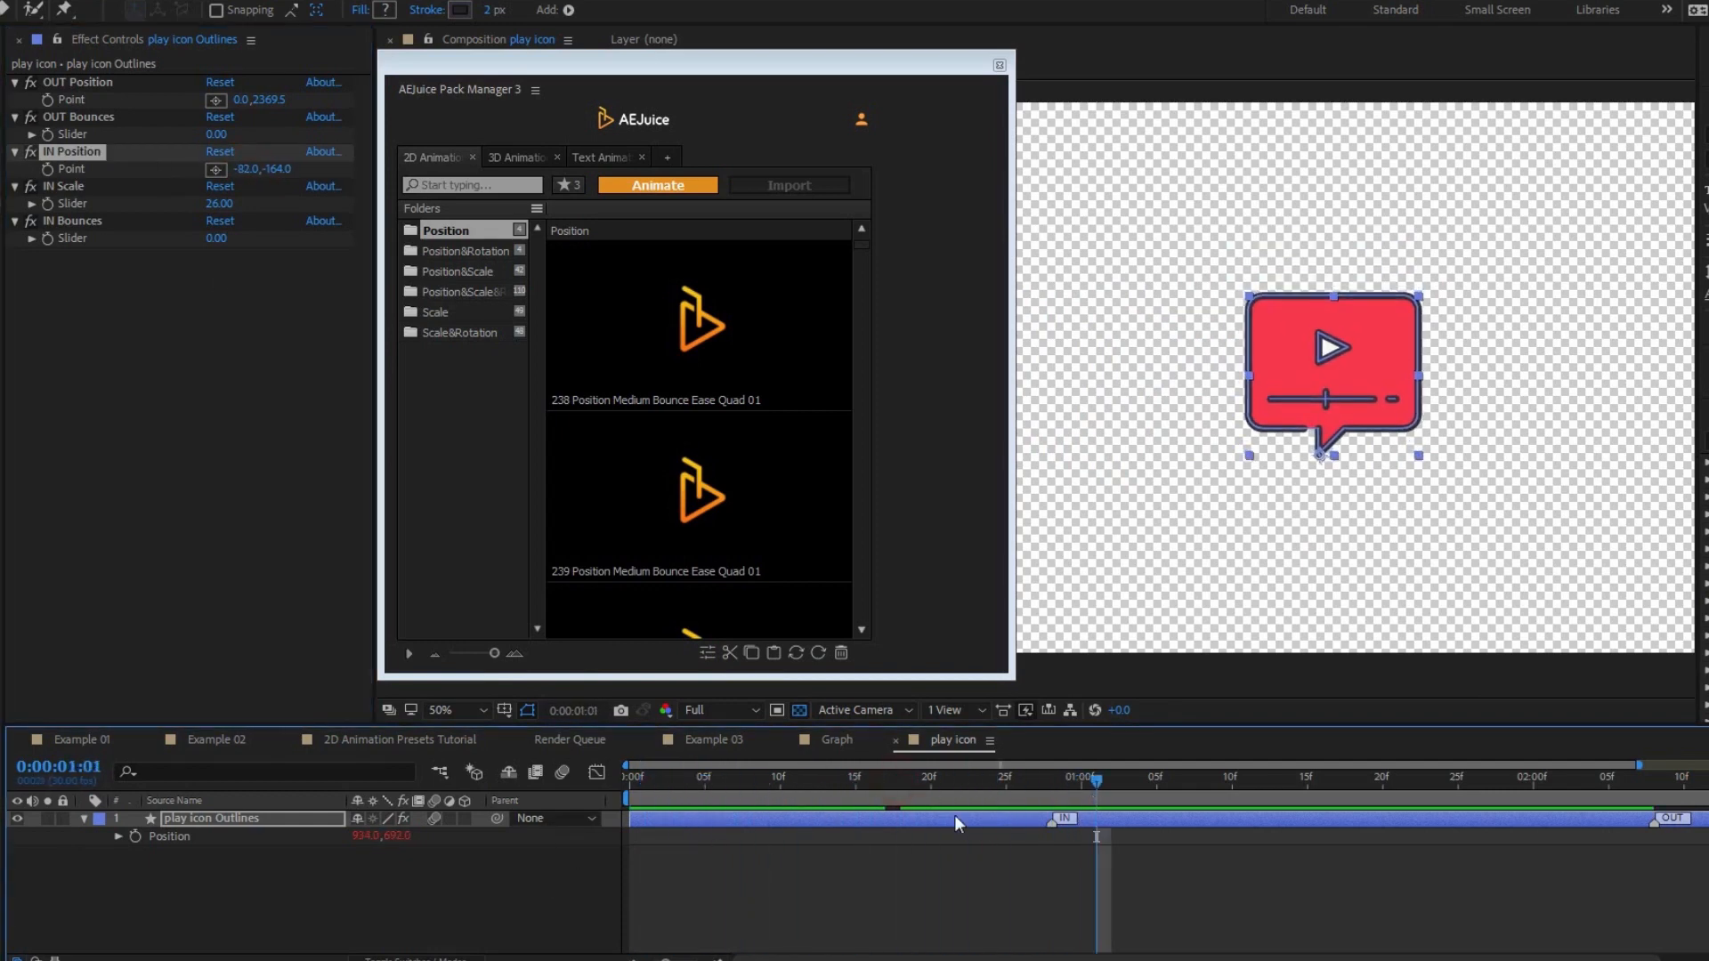
# Step: Move the play icon down and right, keyframe its Position at 0:00:01:00, and shift it far left for a keyframe at 0:00:00:00
pyautogui.moveTo(408, 846); pyautogui.dragTo(530, 839)
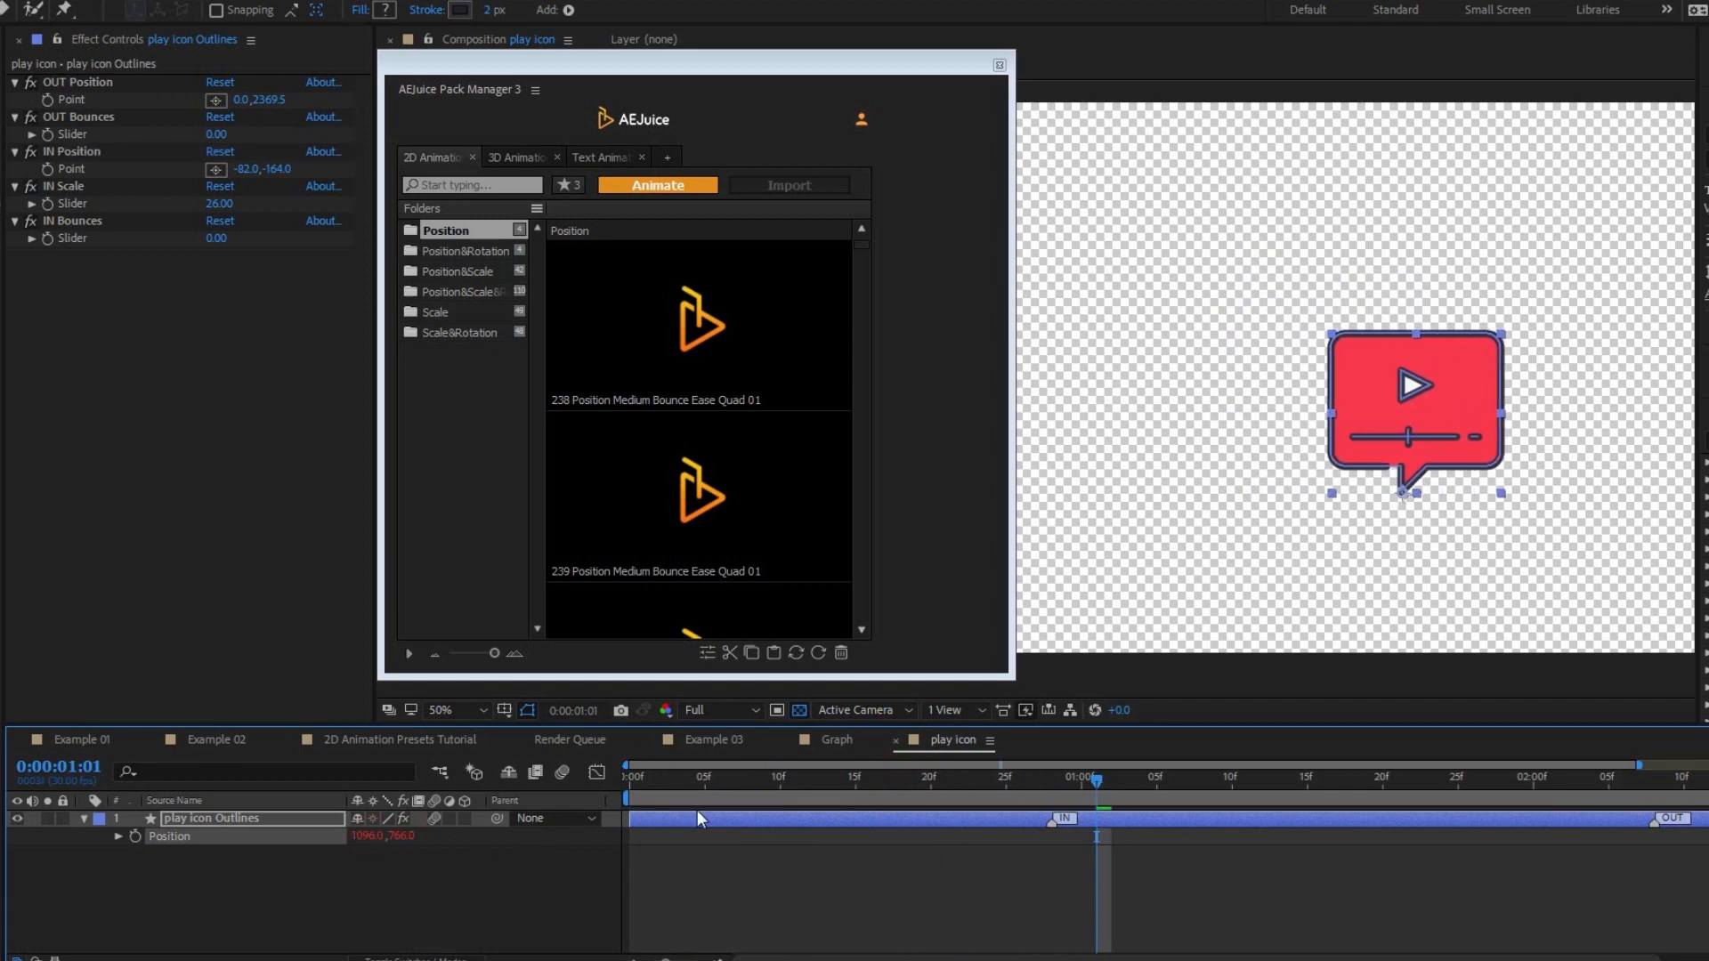
pyautogui.moveTo(1093, 780); pyautogui.dragTo(1082, 859)
pyautogui.click(139, 836)
pyautogui.moveTo(1059, 786); pyautogui.dragTo(625, 781)
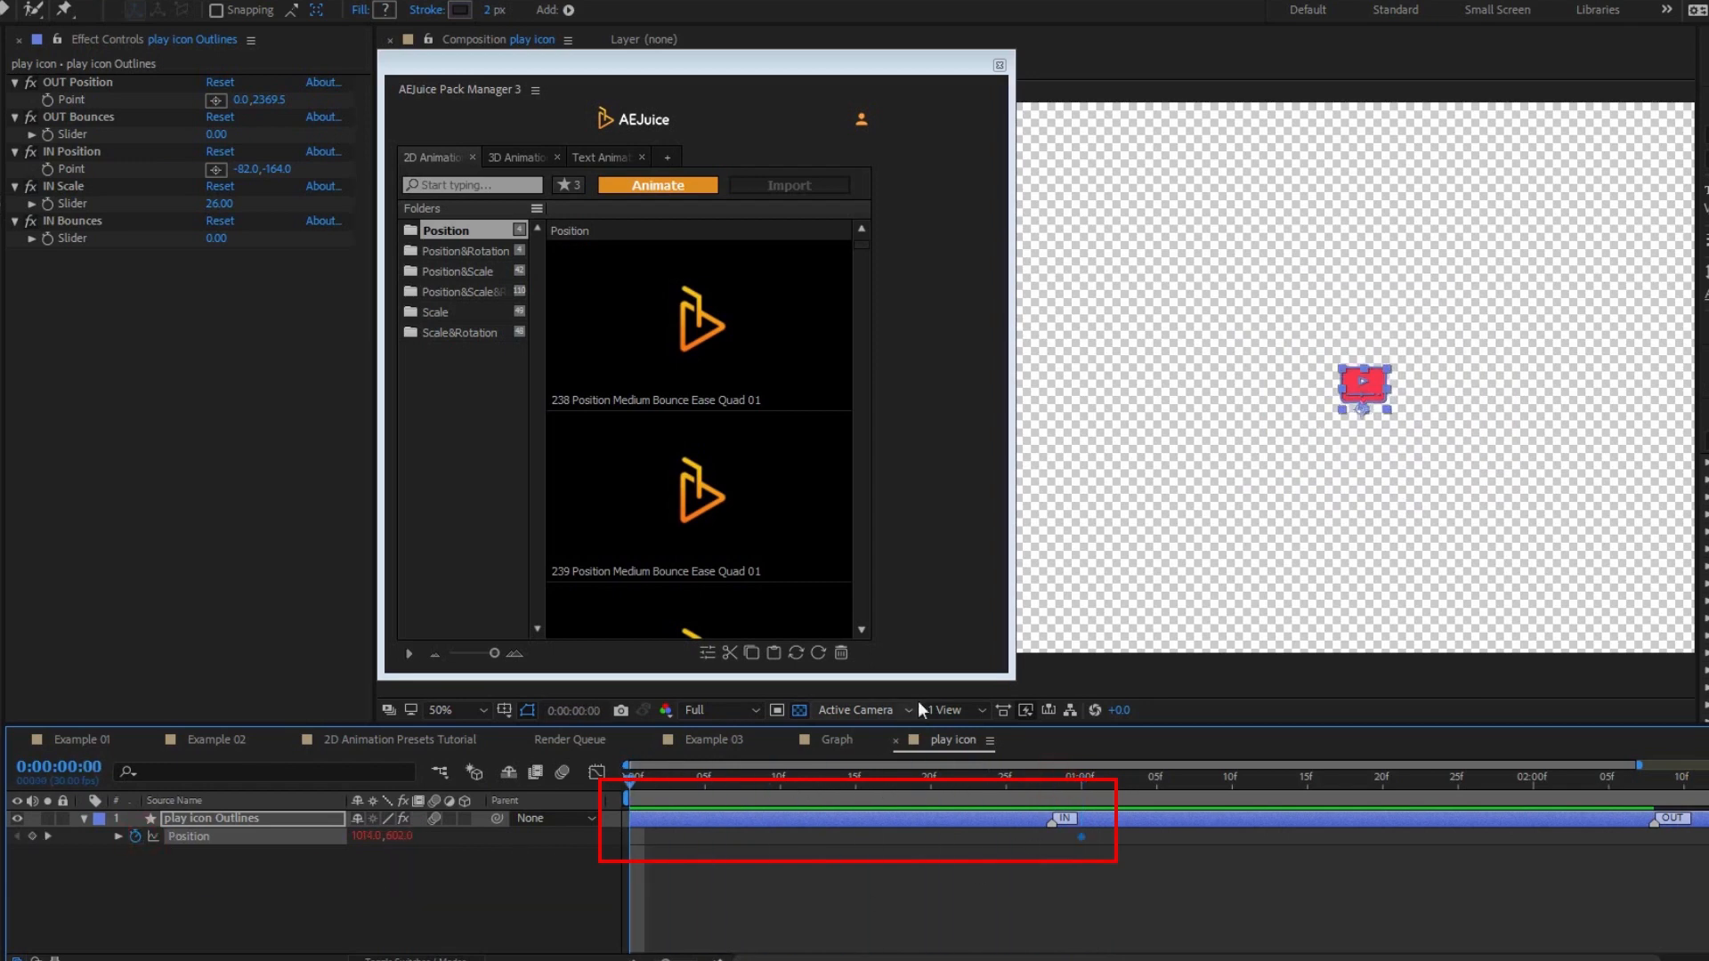
pyautogui.moveTo(1368, 395); pyautogui.dragTo(1044, 373)
# Step: Apply Easy Ease to both Position keyframes of the play icon and scrub the motion to 0:00:01:05
pyautogui.moveTo(1119, 852); pyautogui.dragTo(575, 862)
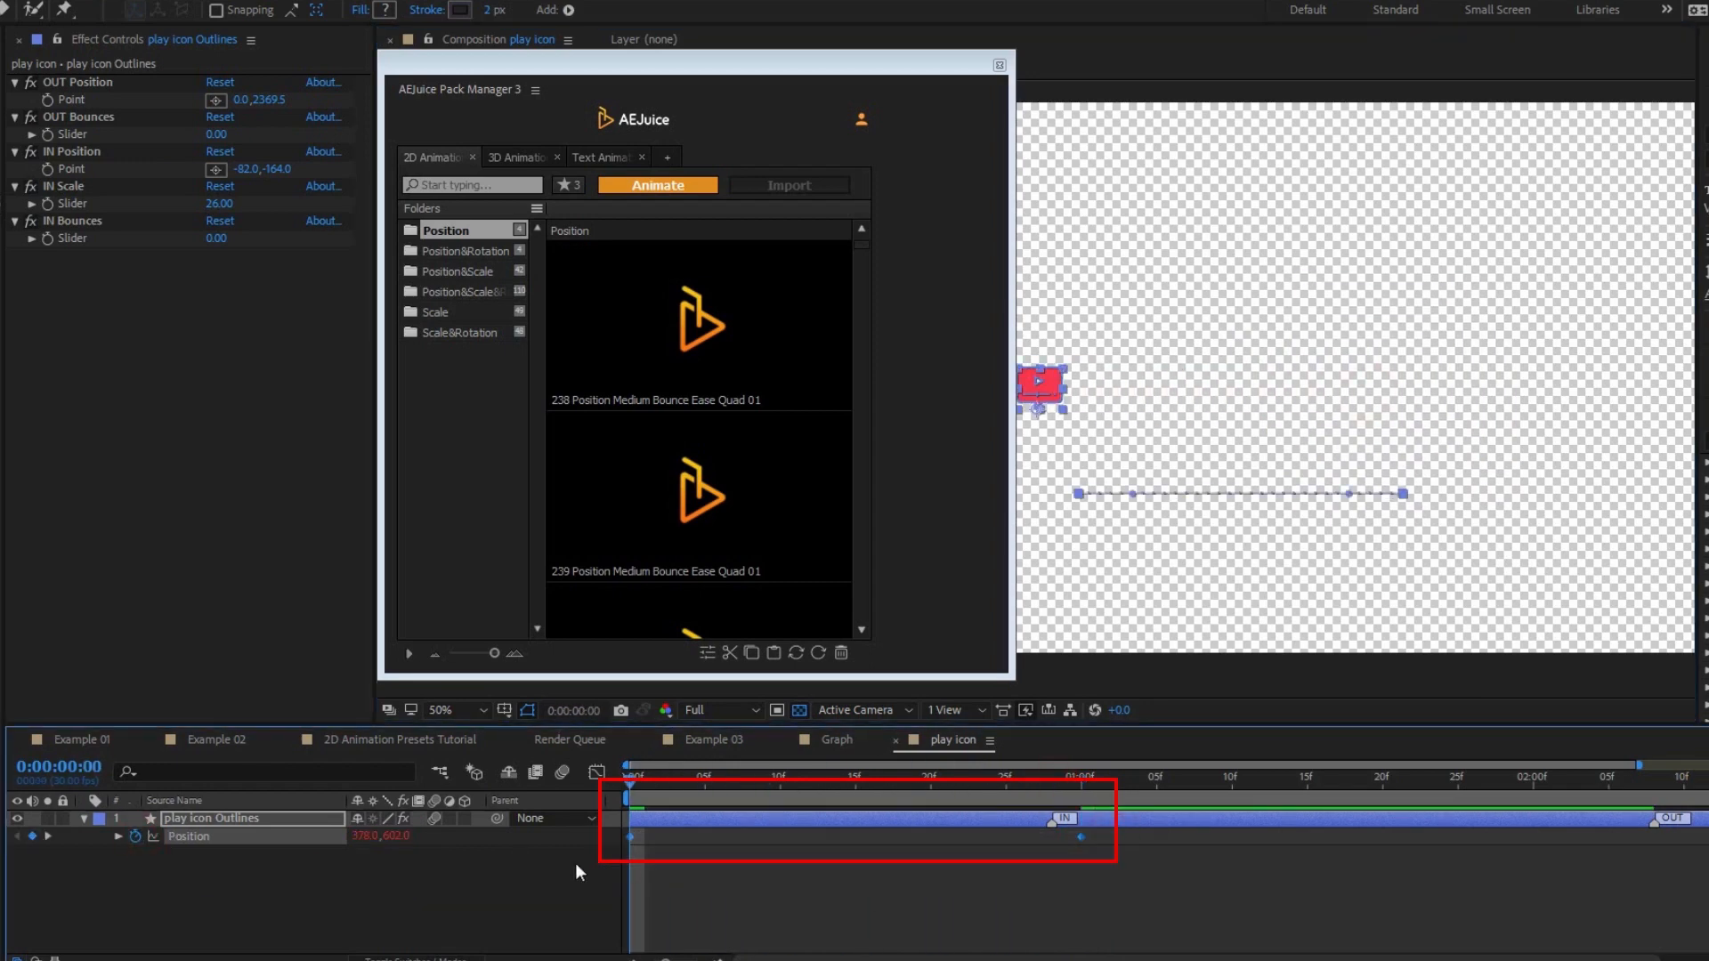
pyautogui.press('F9')
pyautogui.moveTo(660, 786); pyautogui.dragTo(1146, 780)
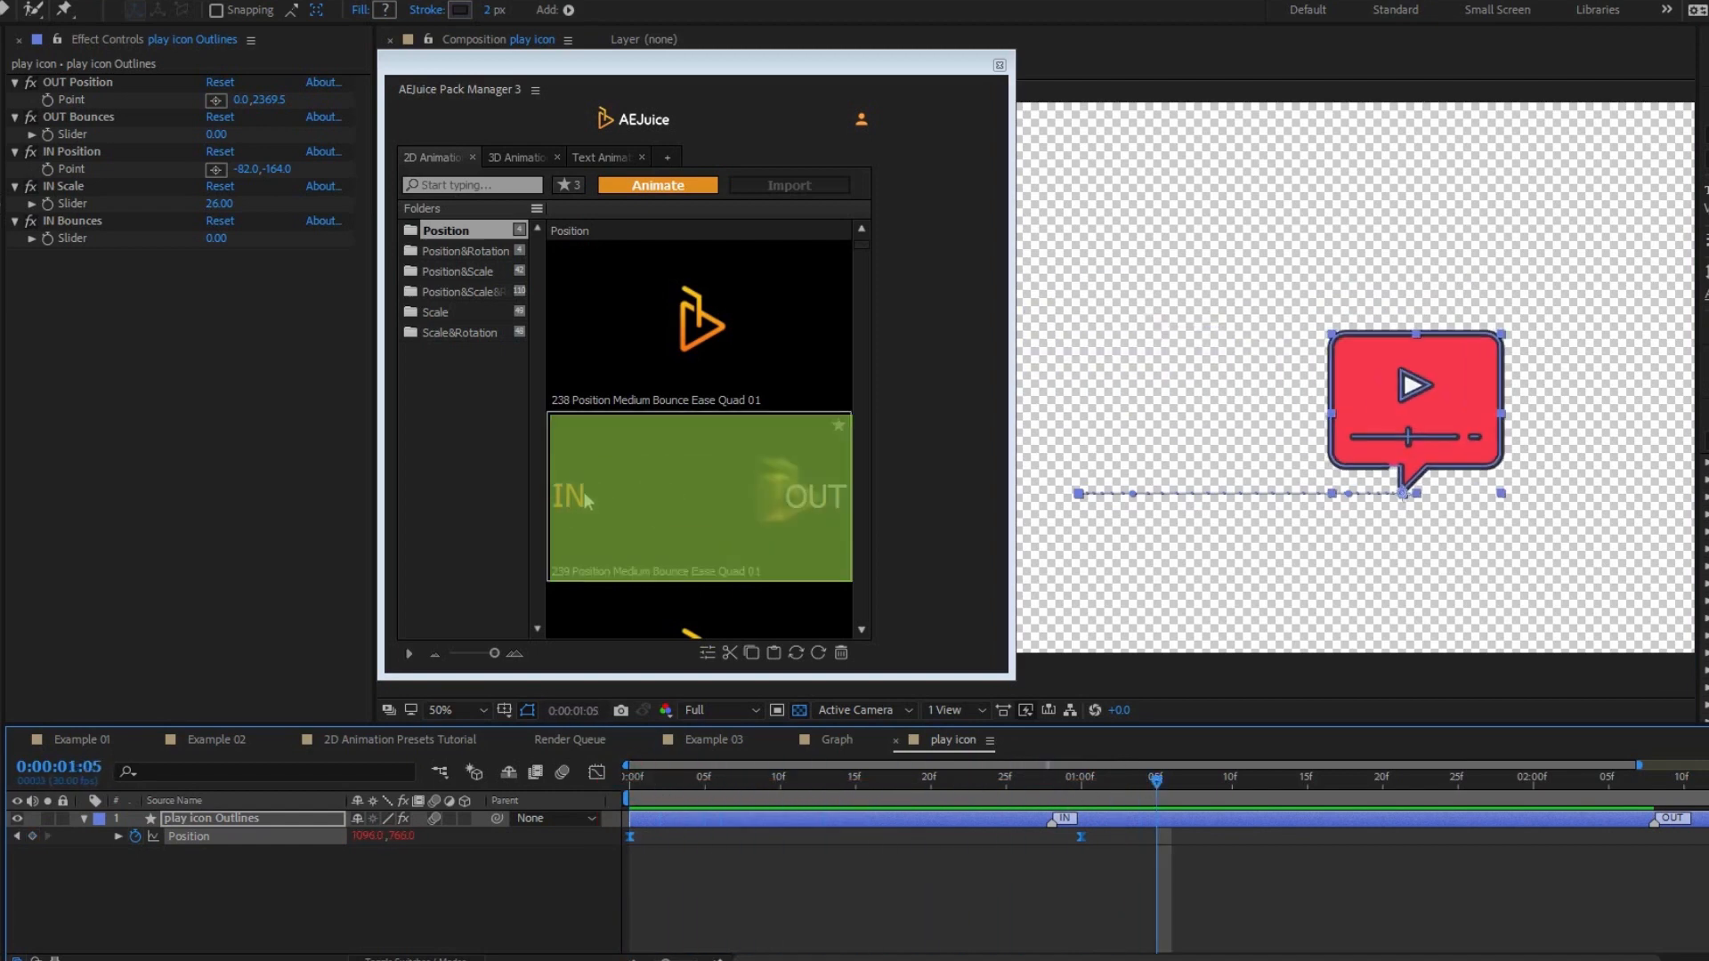
# Step: Apply 239 Position Medium Bounce Ease Quad 01's IN to the single play icon, and 241 Position Short Bounce Ease Quad 01 to all five play icons
pyautogui.moveTo(584, 497); pyautogui.dragTo(1344, 104)
pyautogui.moveTo(1155, 779); pyautogui.dragTo(1114, 780)
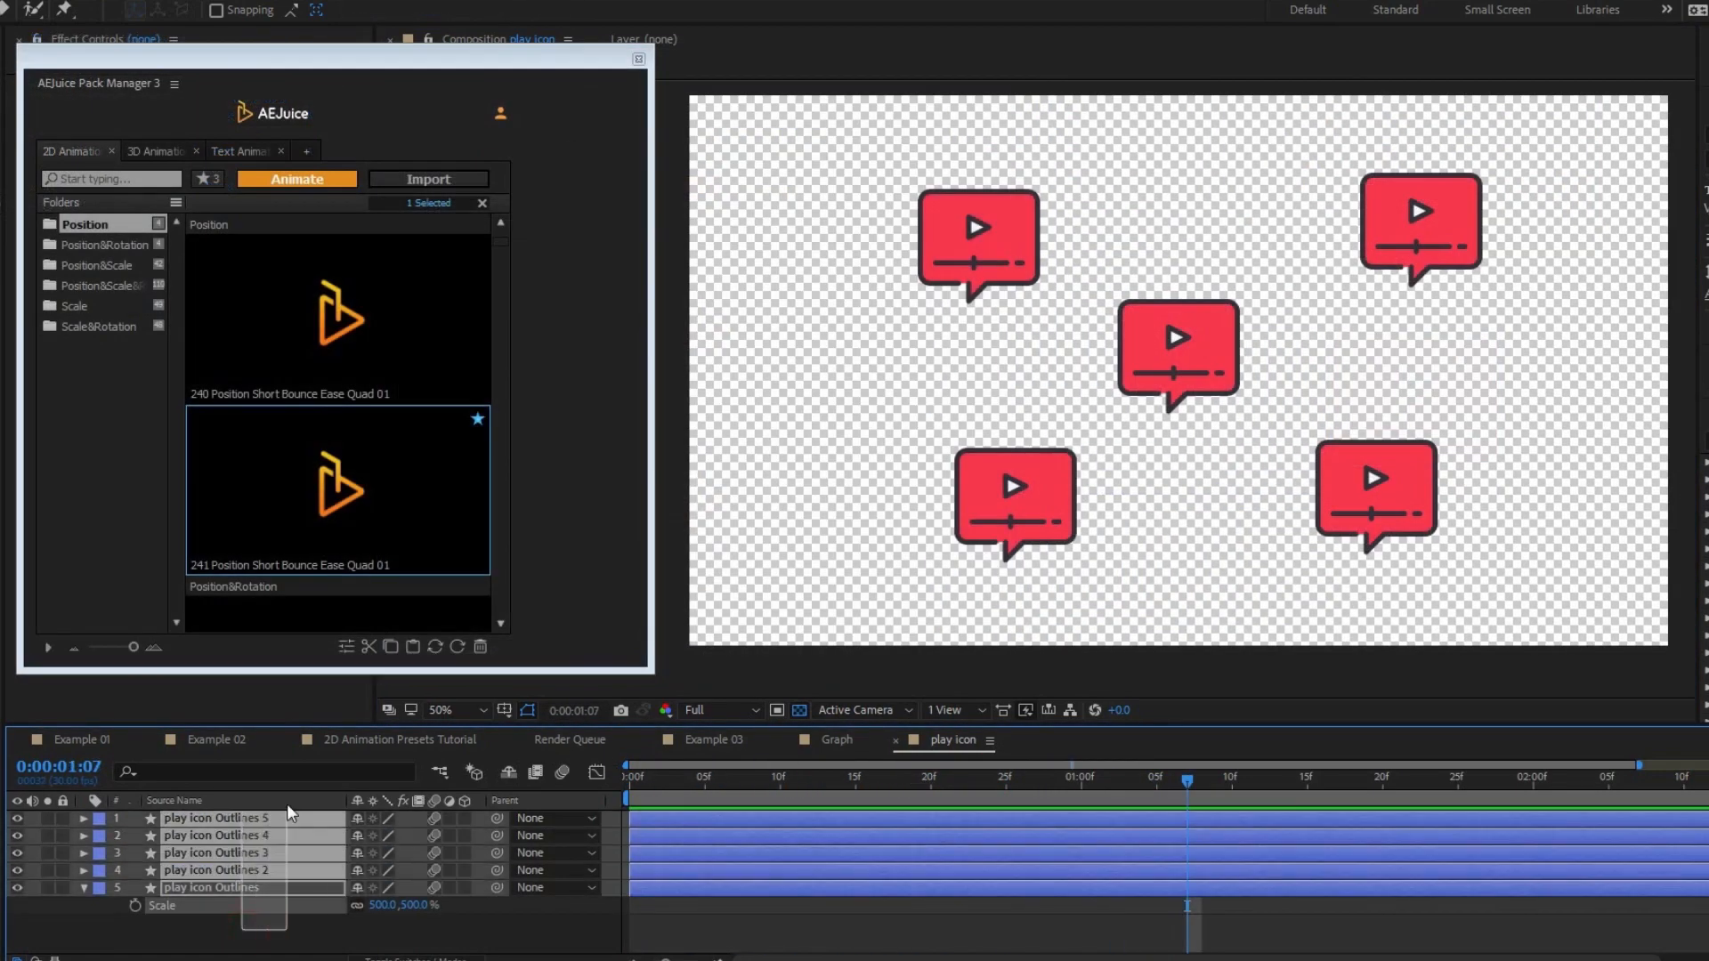
pyautogui.moveTo(329, 500); pyautogui.dragTo(1183, 561)
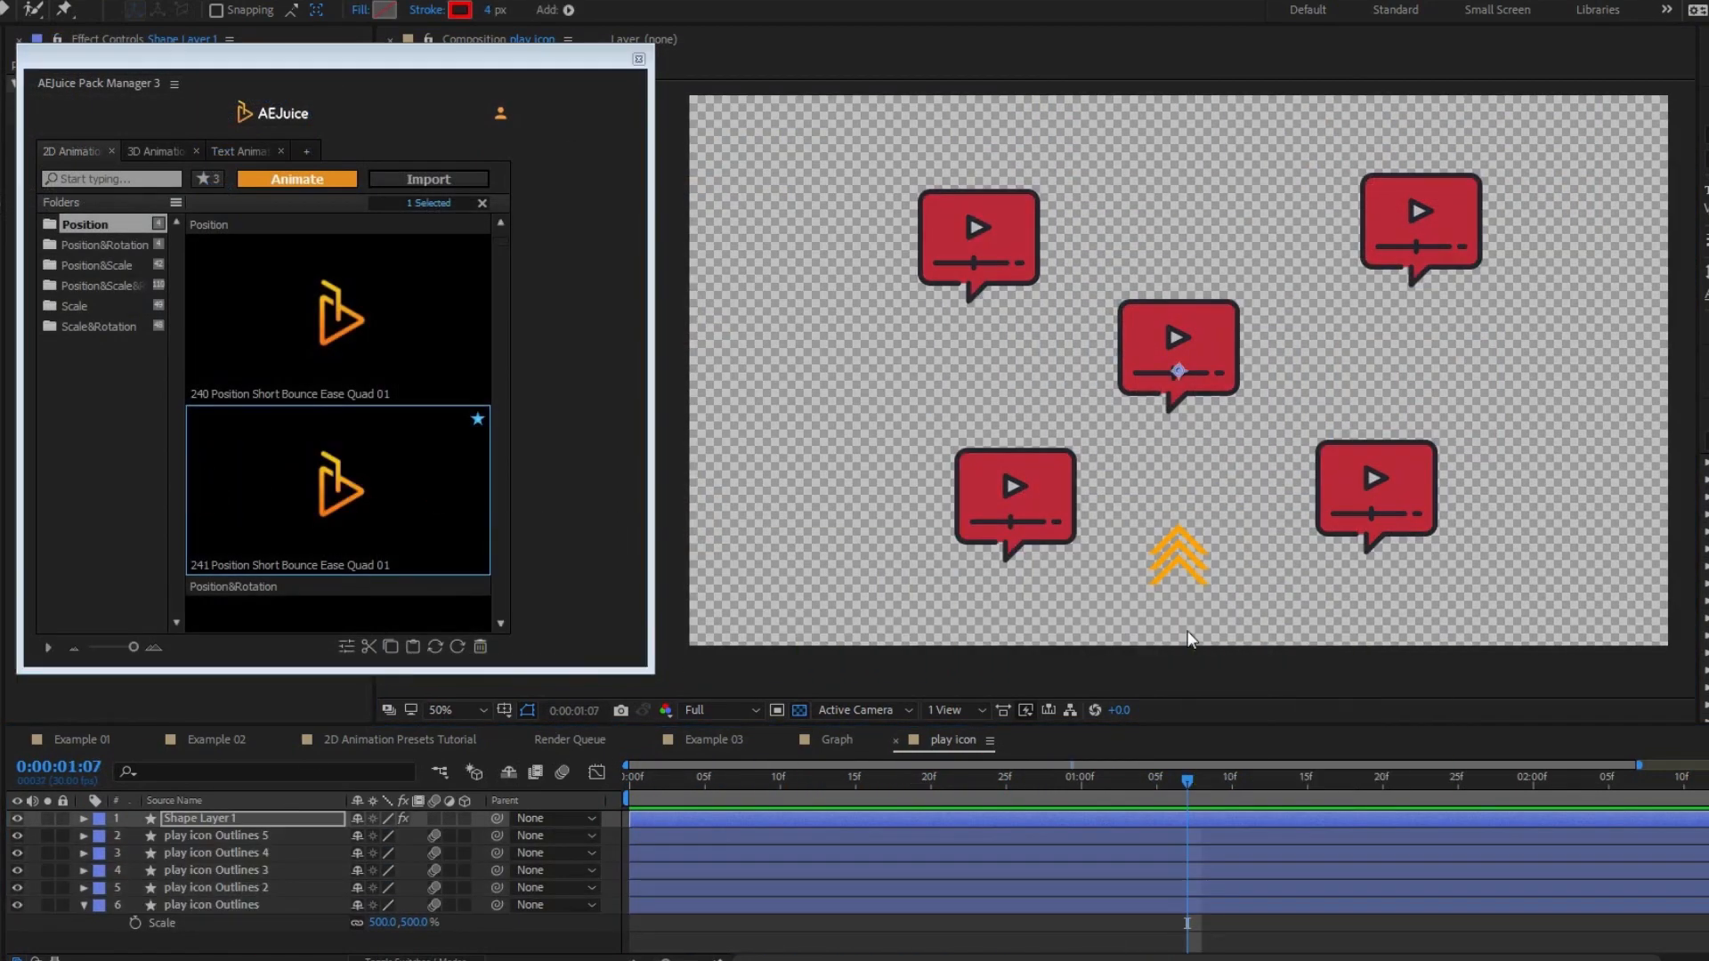
pyautogui.moveTo(1033, 785); pyautogui.dragTo(579, 785)
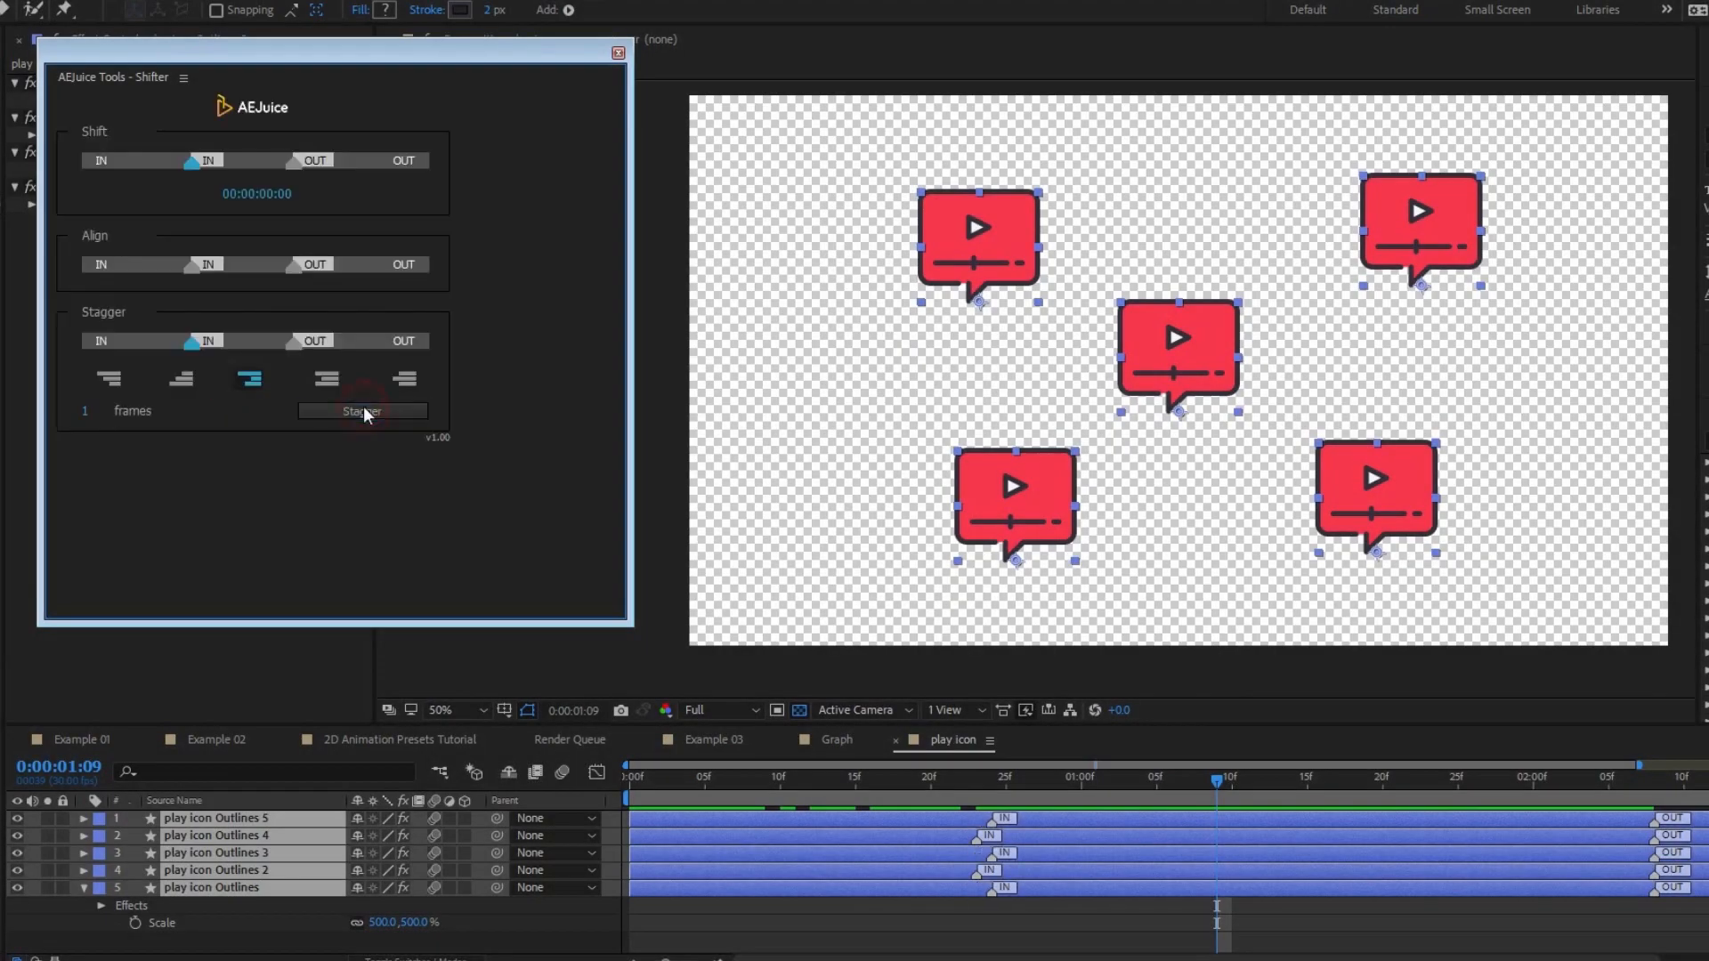
# Step: Stagger the IN markers of the five play icon layers, set the stagger to 6 frames, and scrub the animation
pyautogui.click(363, 411)
pyautogui.moveTo(85, 410)
pyautogui.mouseDown()
pyautogui.moveTo(145, 415)
pyautogui.moveTo(103, 413)
pyautogui.mouseUp()
pyautogui.moveTo(634, 776); pyautogui.dragTo(1108, 812)
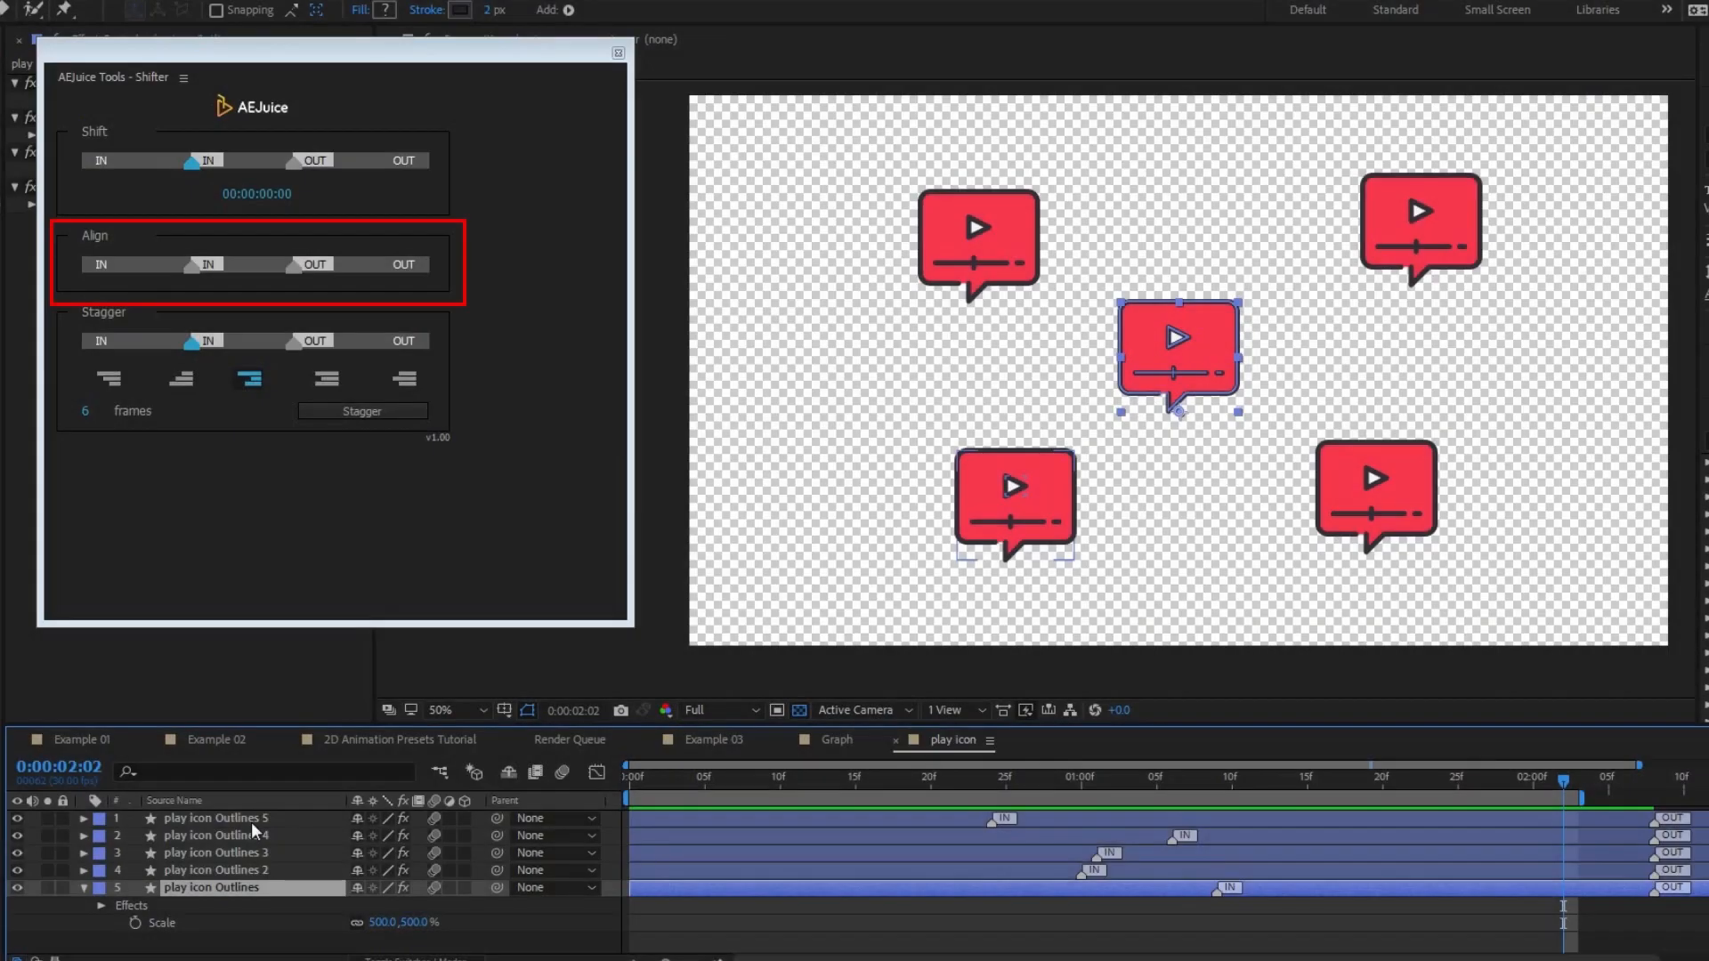
# Step: Move to 0:00:01:09 and trim the starts of play icon Outlines 3, Outlines and Outlines 5 to about frames 6, 4 and 3
pyautogui.keyDown('shift'); pyautogui.click(251, 820); pyautogui.keyUp('shift')
pyautogui.click(1217, 779)
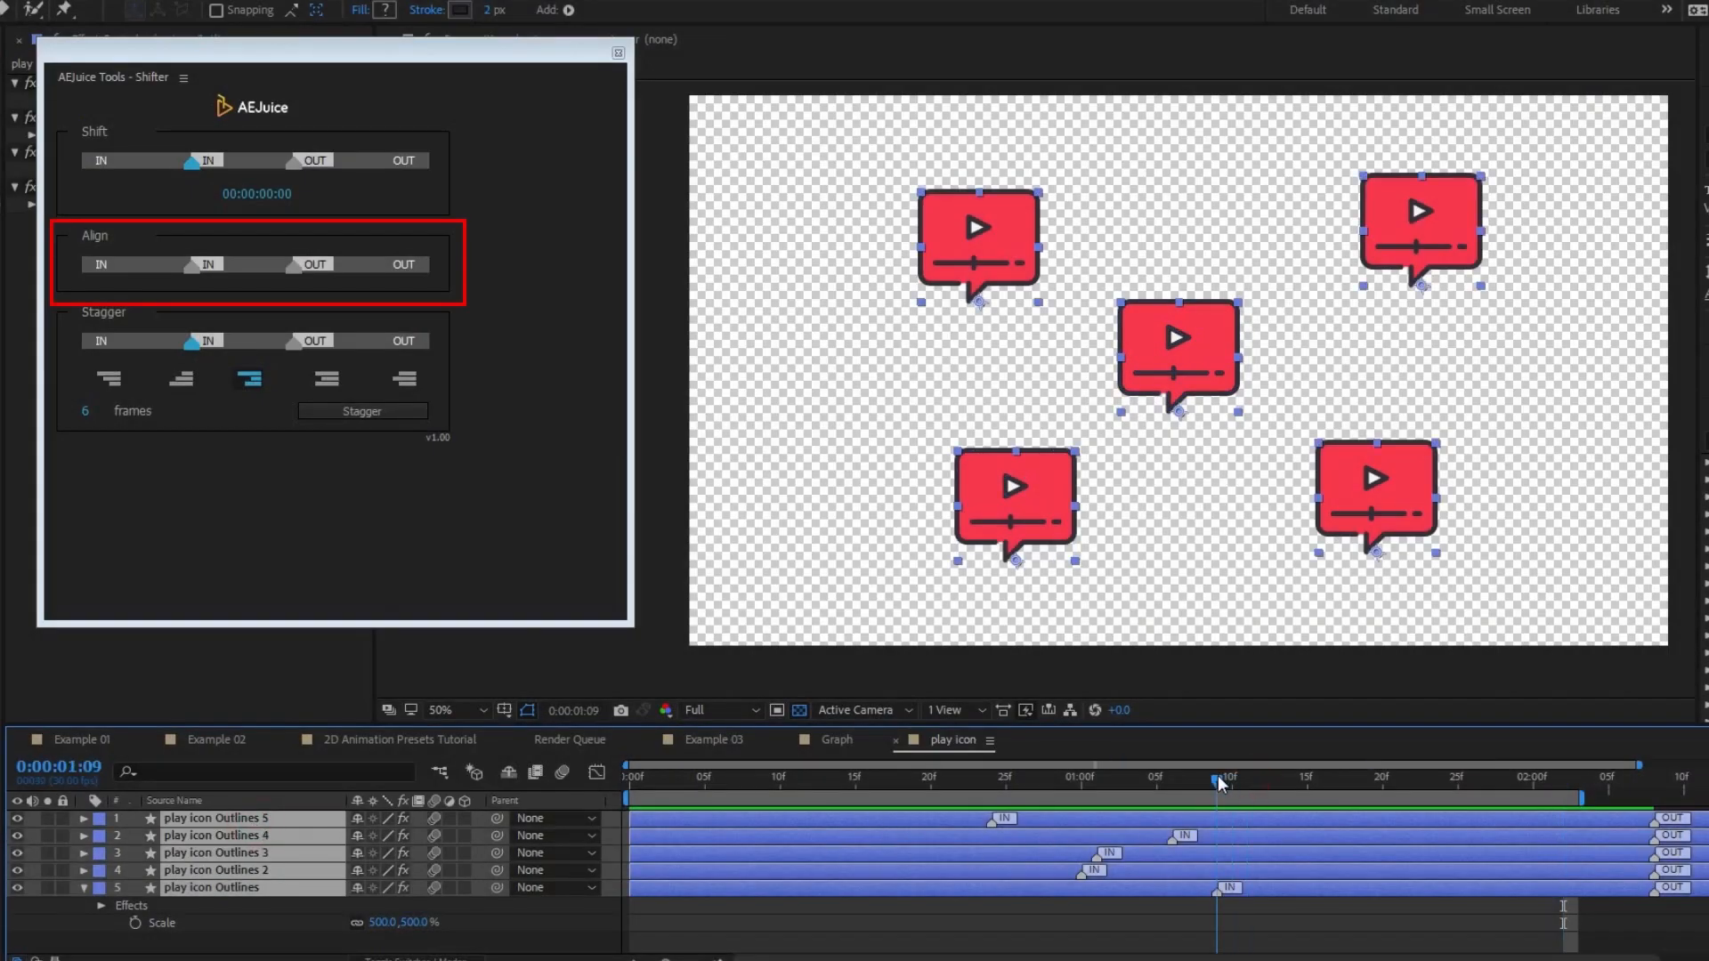
pyautogui.click(681, 918)
pyautogui.moveTo(631, 852); pyautogui.dragTo(721, 852)
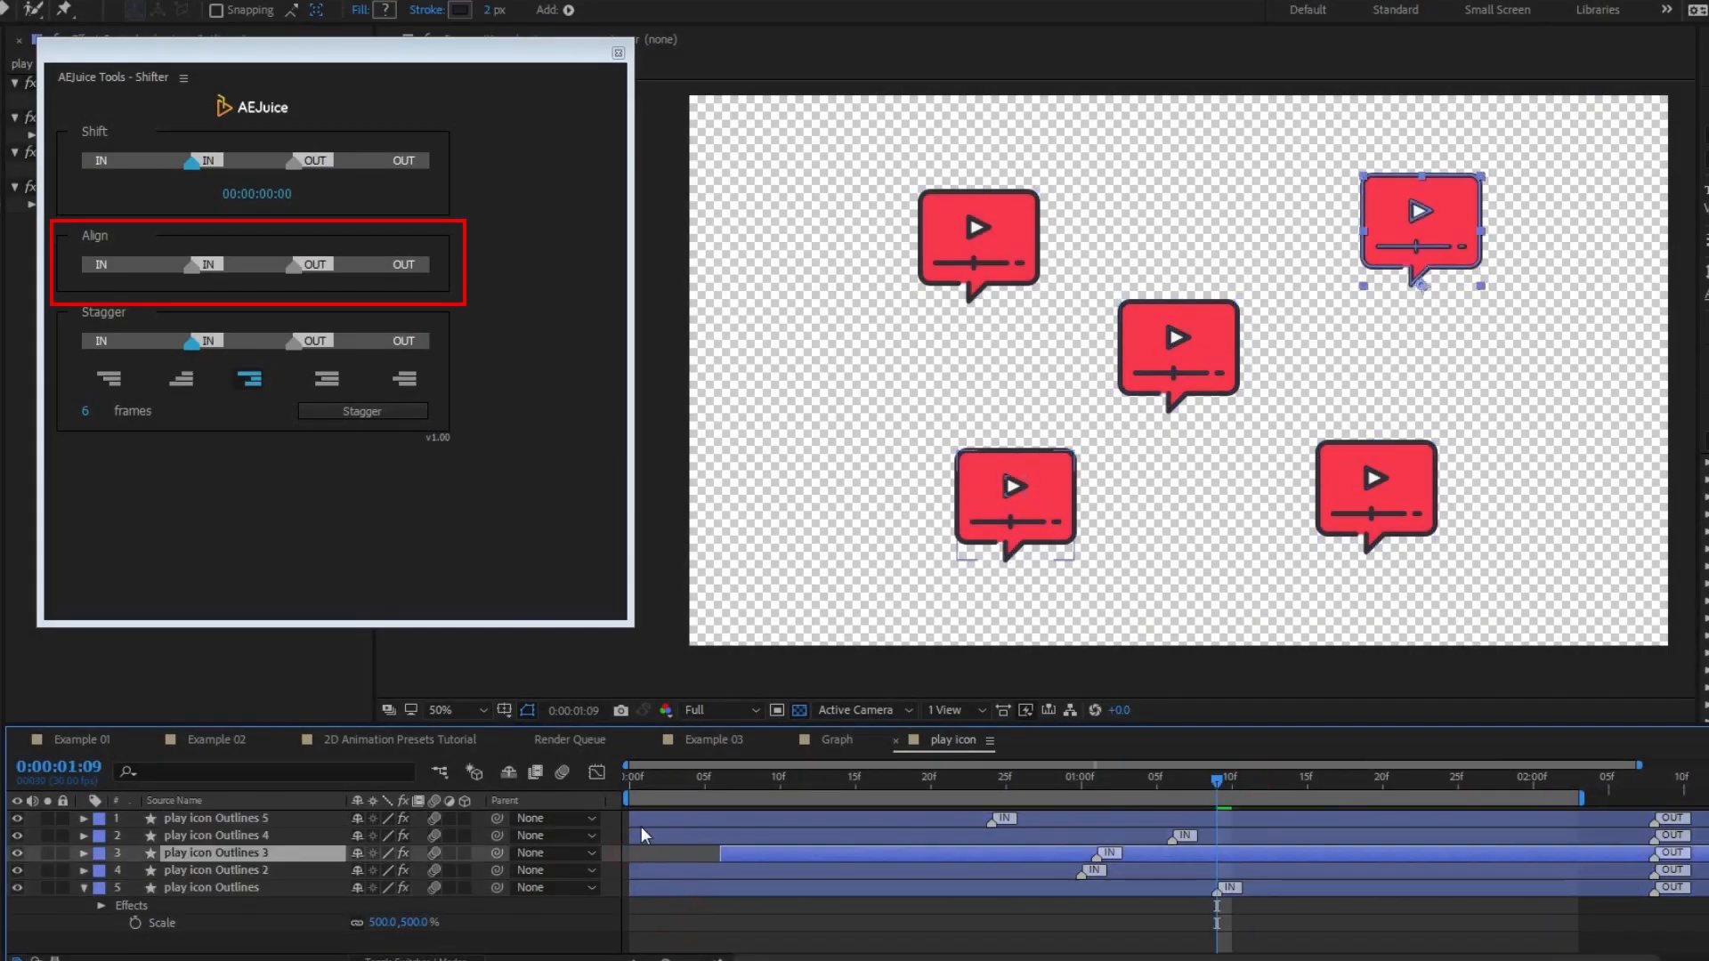
pyautogui.moveTo(631, 888); pyautogui.dragTo(690, 887)
pyautogui.moveTo(631, 818); pyautogui.dragTo(676, 818)
# Step: Align the IN markers of all five play icon layers to the current time of 0:00:01:09 and preview the result
pyautogui.click(215, 871)
pyautogui.hotkey('ctrl', 'a')
pyautogui.click(207, 265)
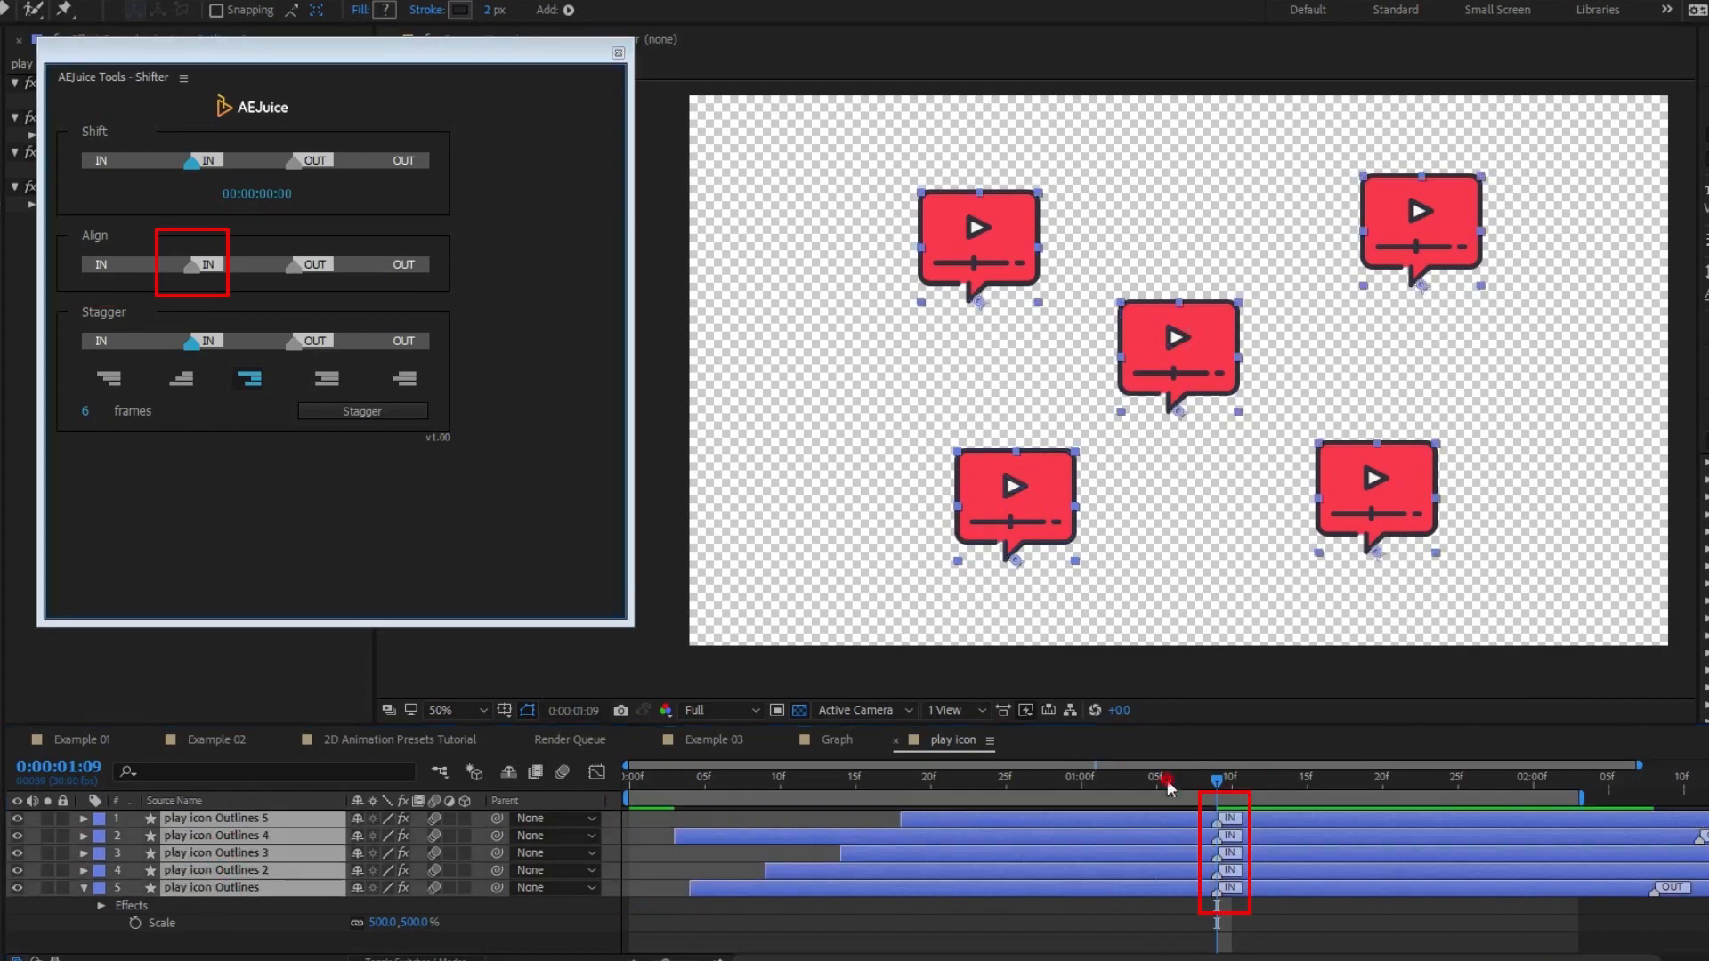
pyautogui.moveTo(1167, 782); pyautogui.dragTo(1006, 785)
pyautogui.press('space')
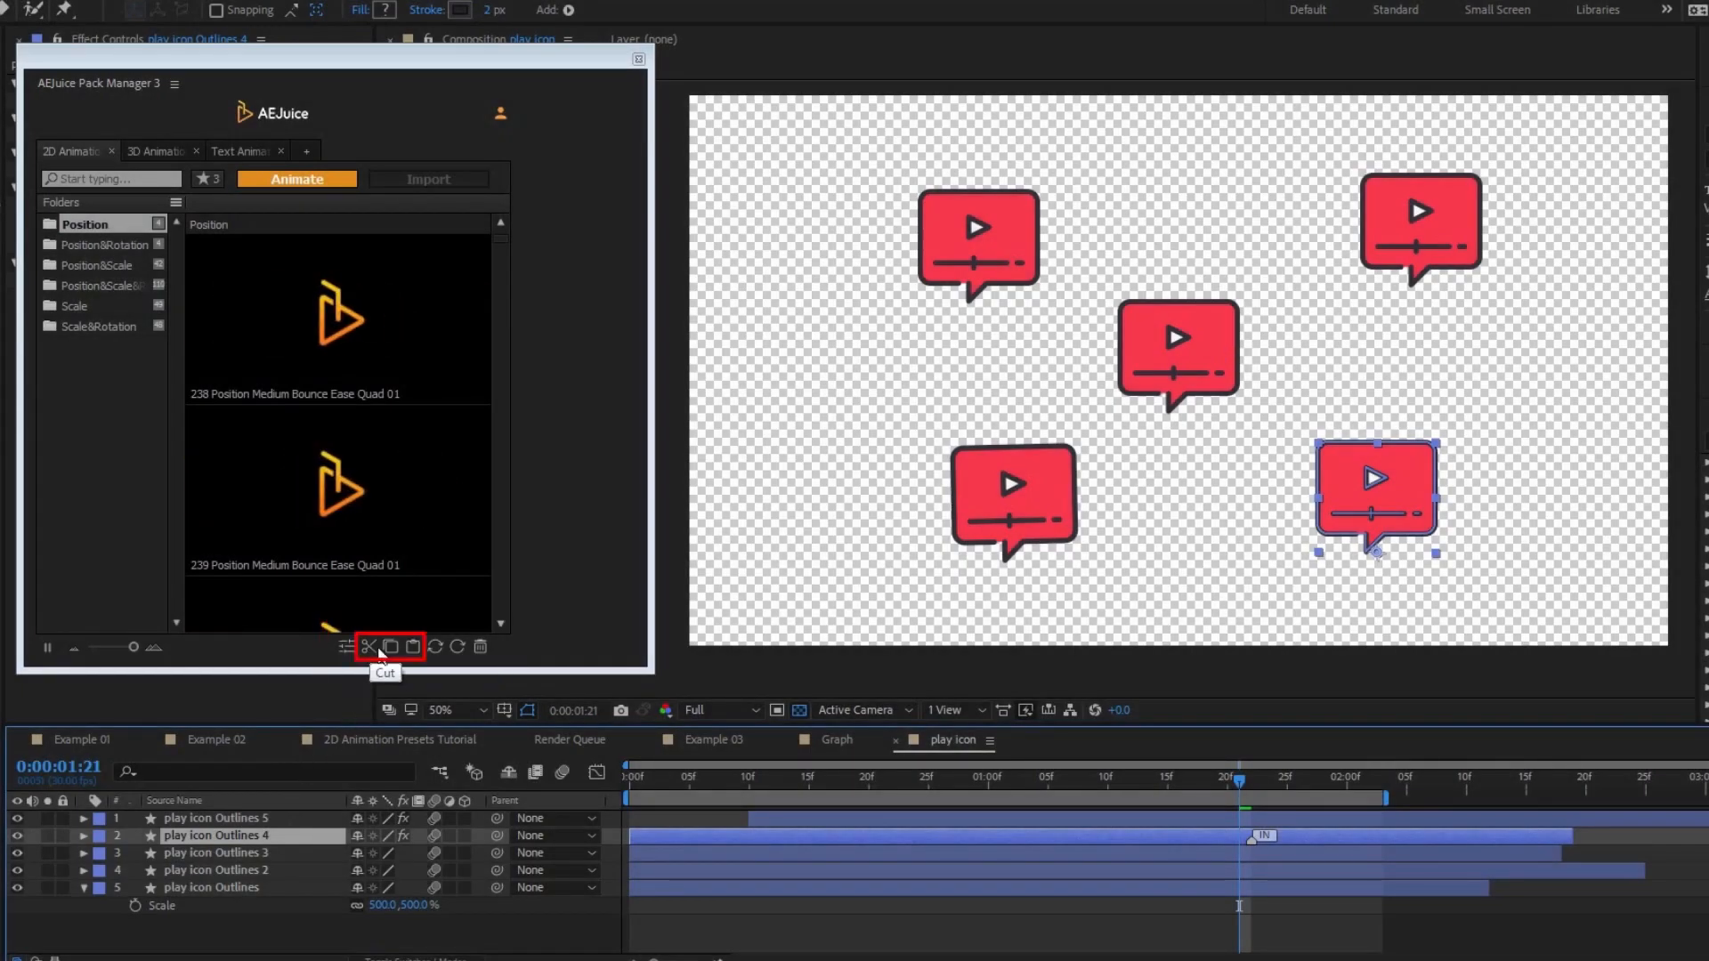
# Step: Copy the IN animation of play icon Outlines 5 and paste it onto the other four play icon layers
pyautogui.click(392, 648)
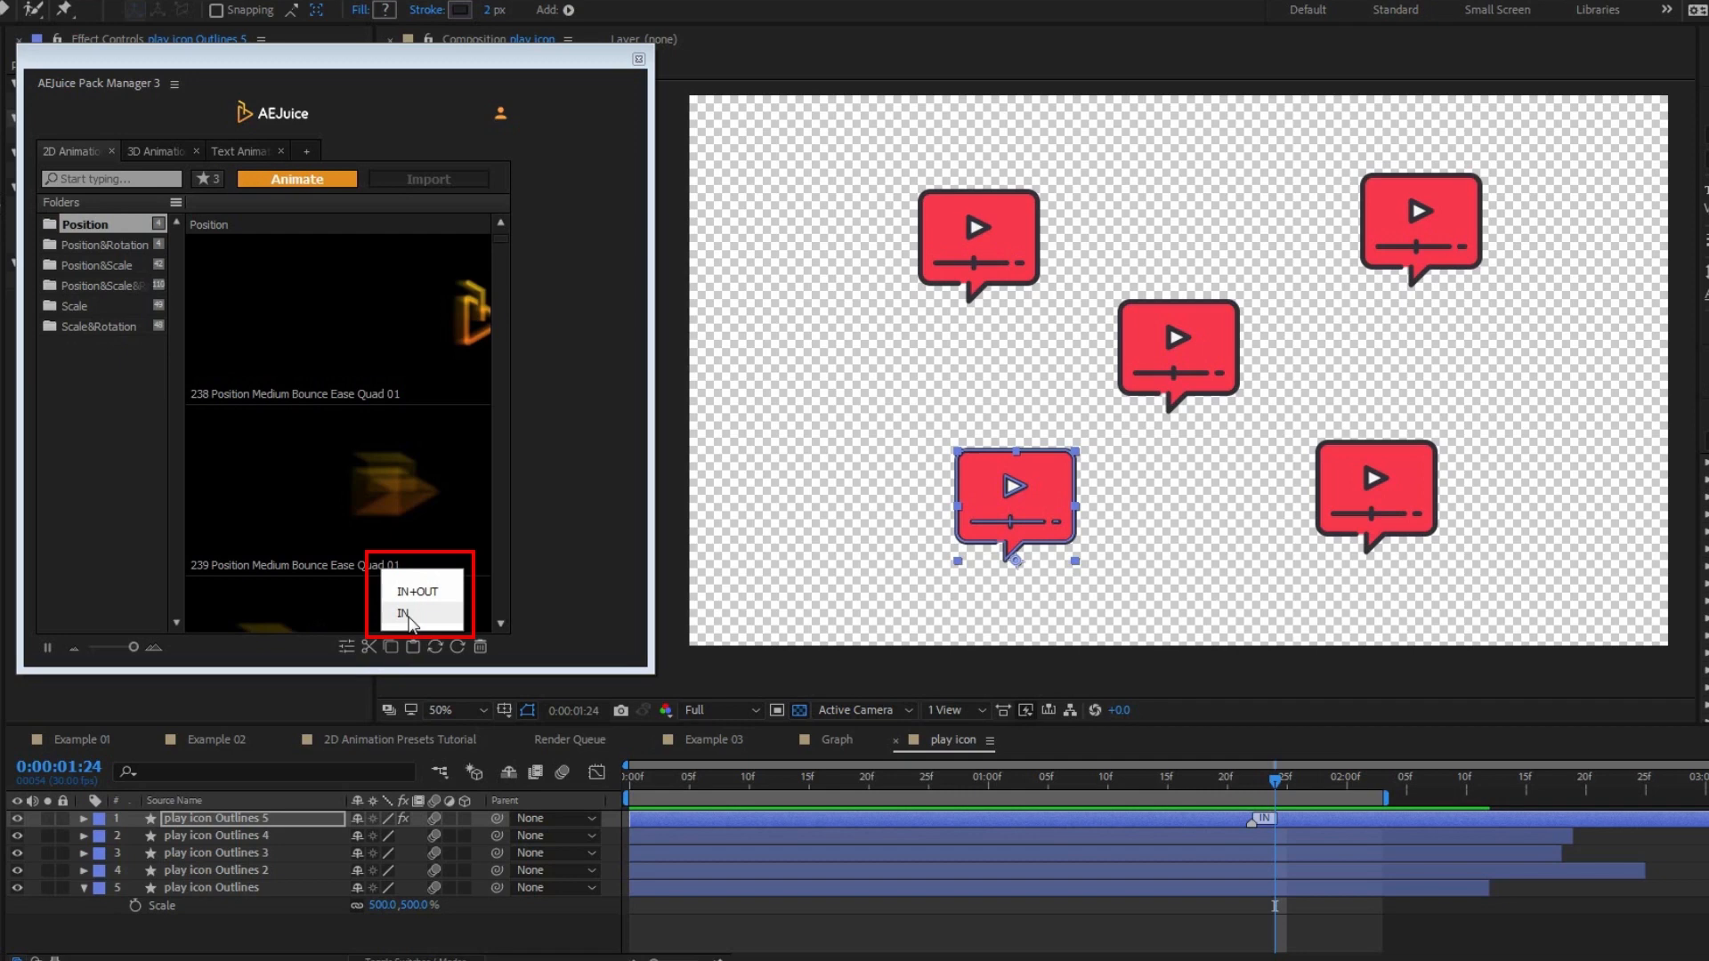
pyautogui.click(406, 615)
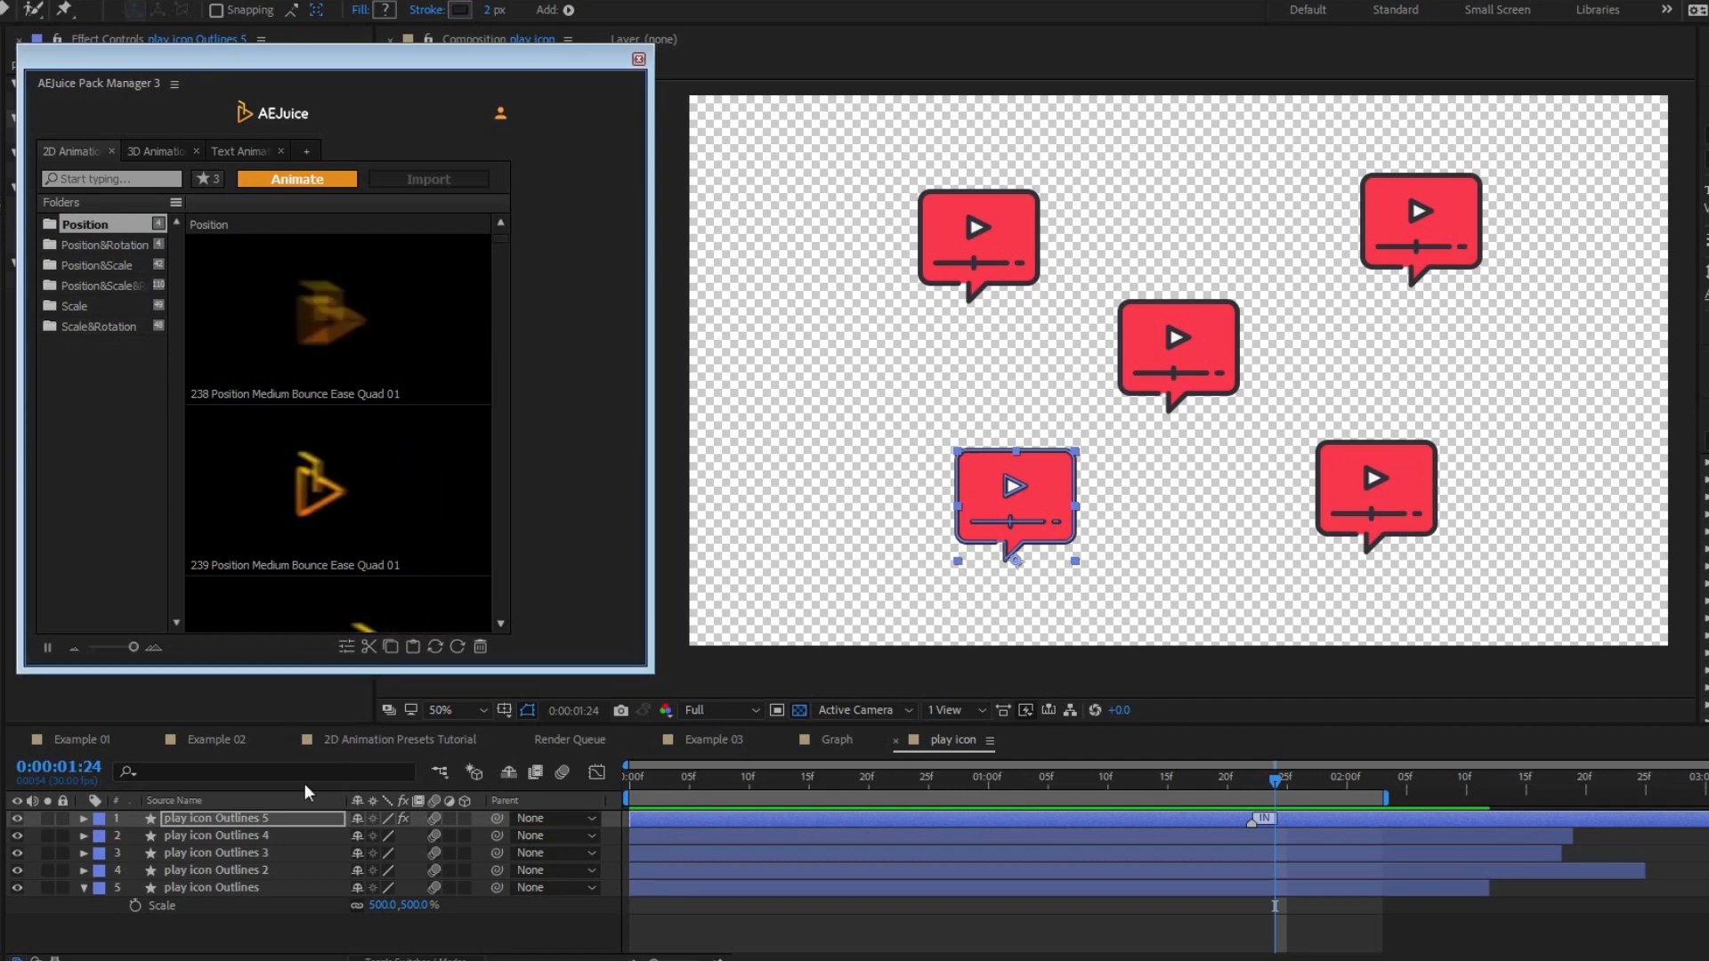
pyautogui.click(276, 826)
pyautogui.click(267, 835)
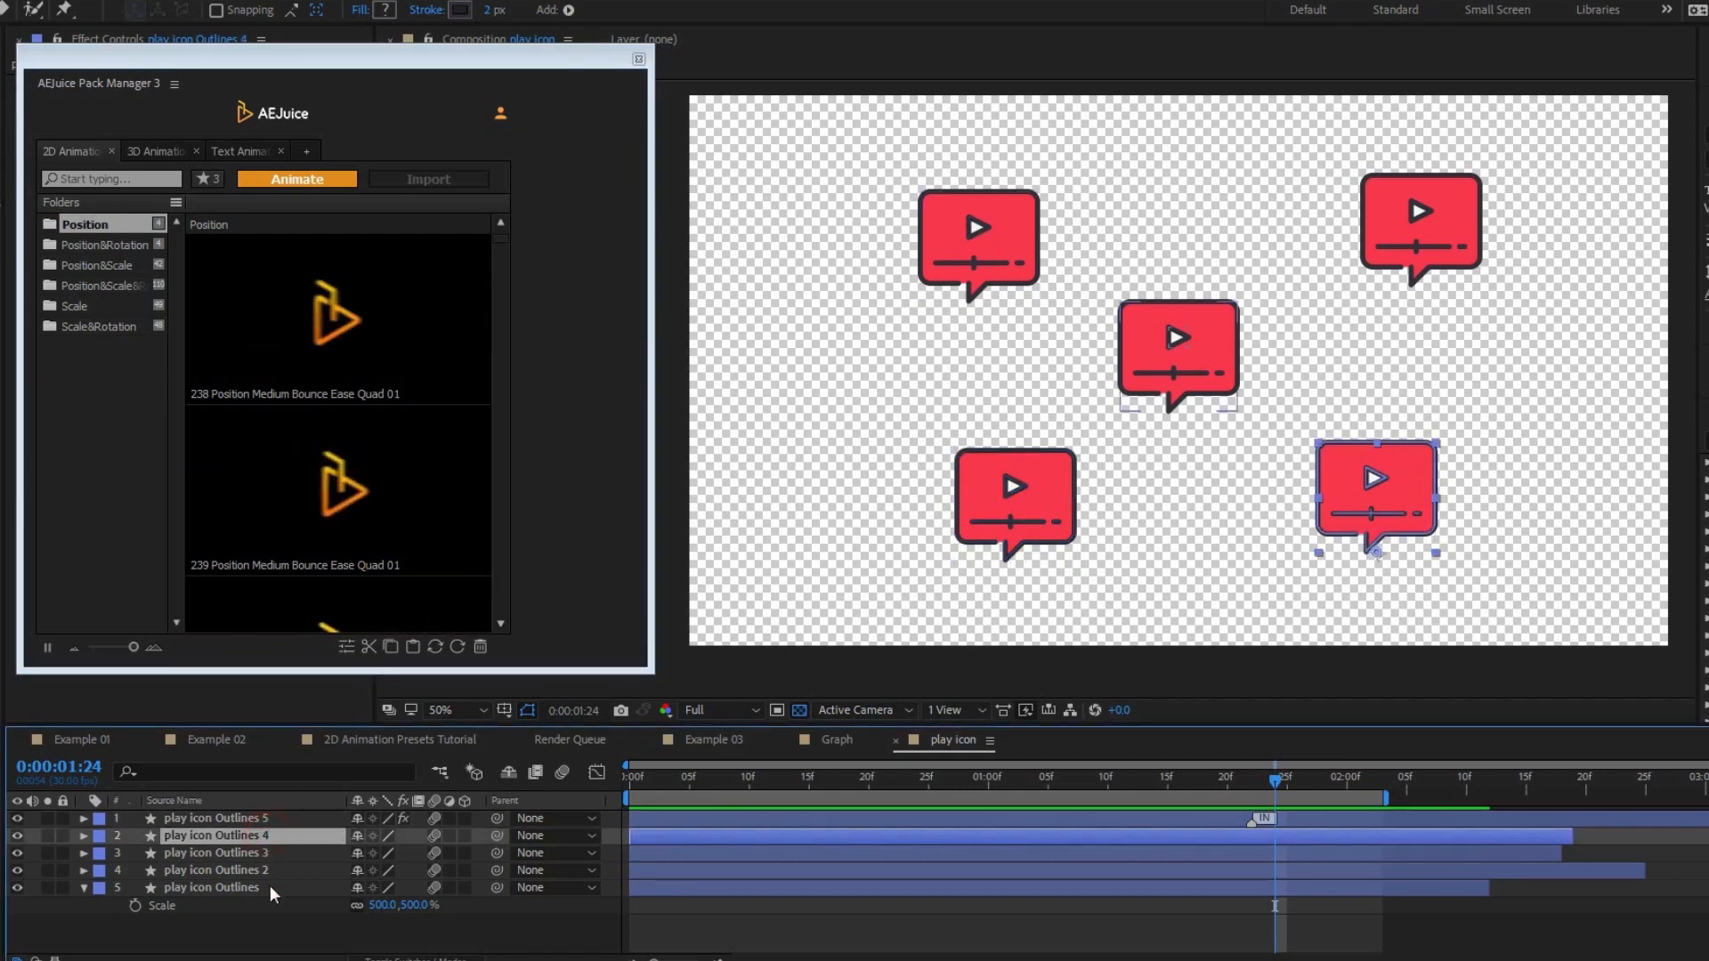
pyautogui.keyDown('shift'); pyautogui.click(267, 888); pyautogui.keyUp('shift')
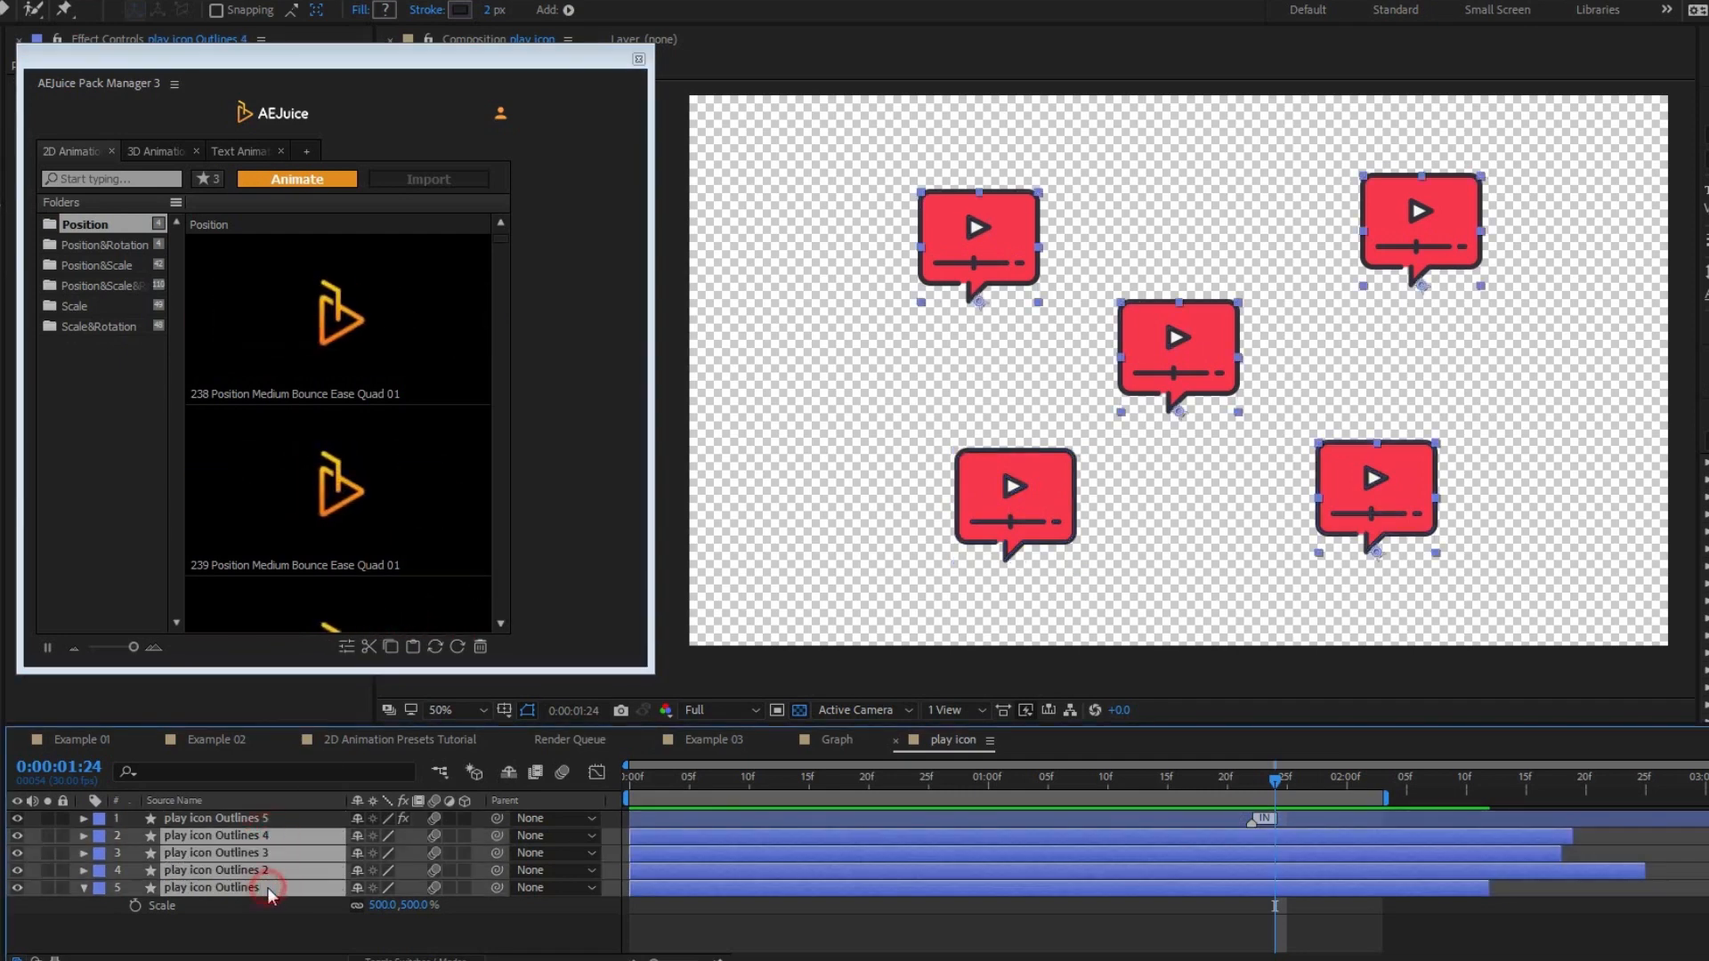
pyautogui.click(414, 649)
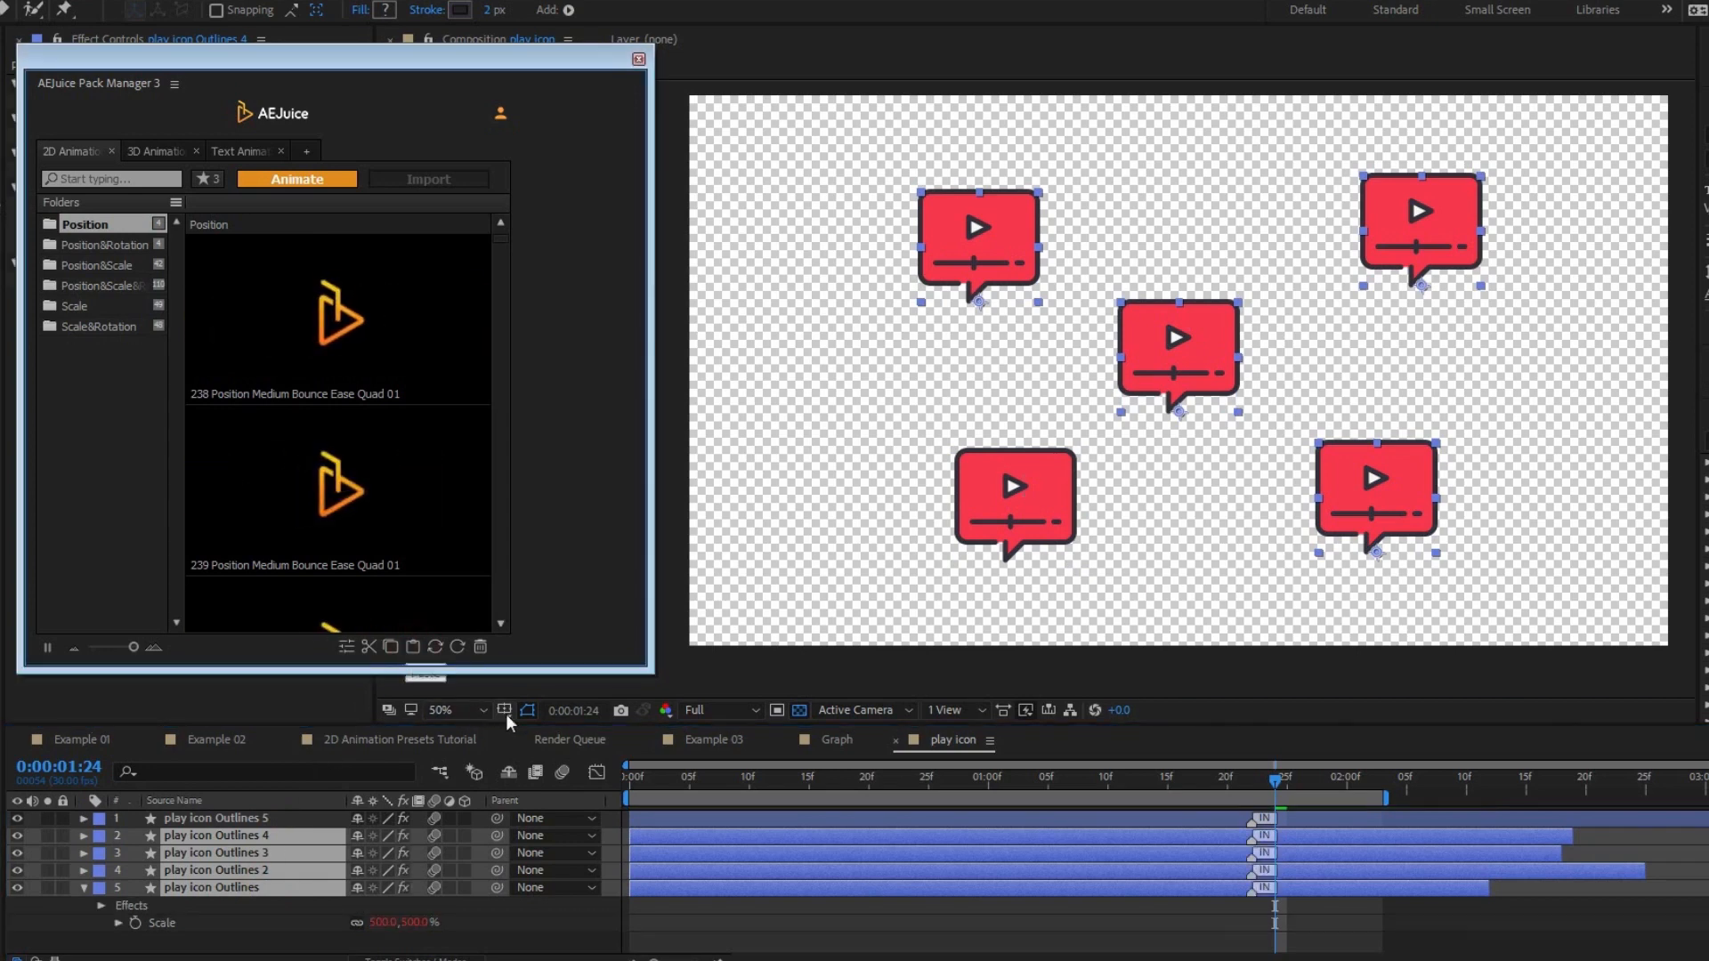
# Step: Refresh the IN animation of play icon Outlines 5, trim the layer's start to about frame 10, and refresh its IN again
pyautogui.click(435, 650)
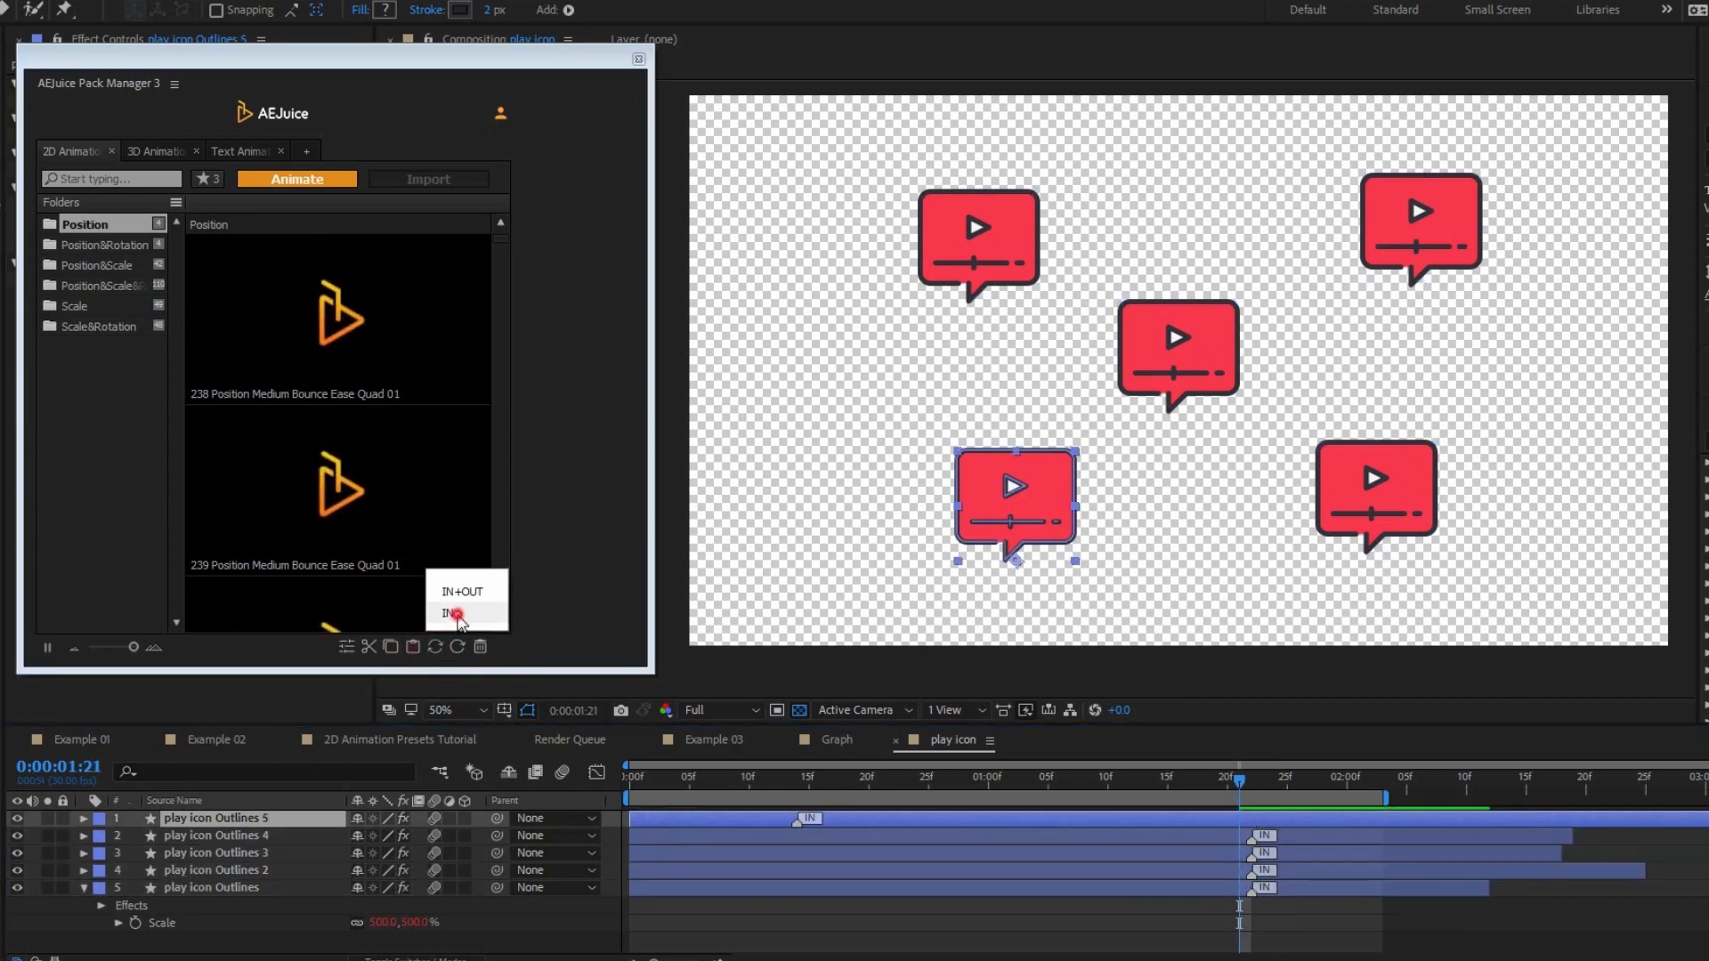
pyautogui.click(456, 615)
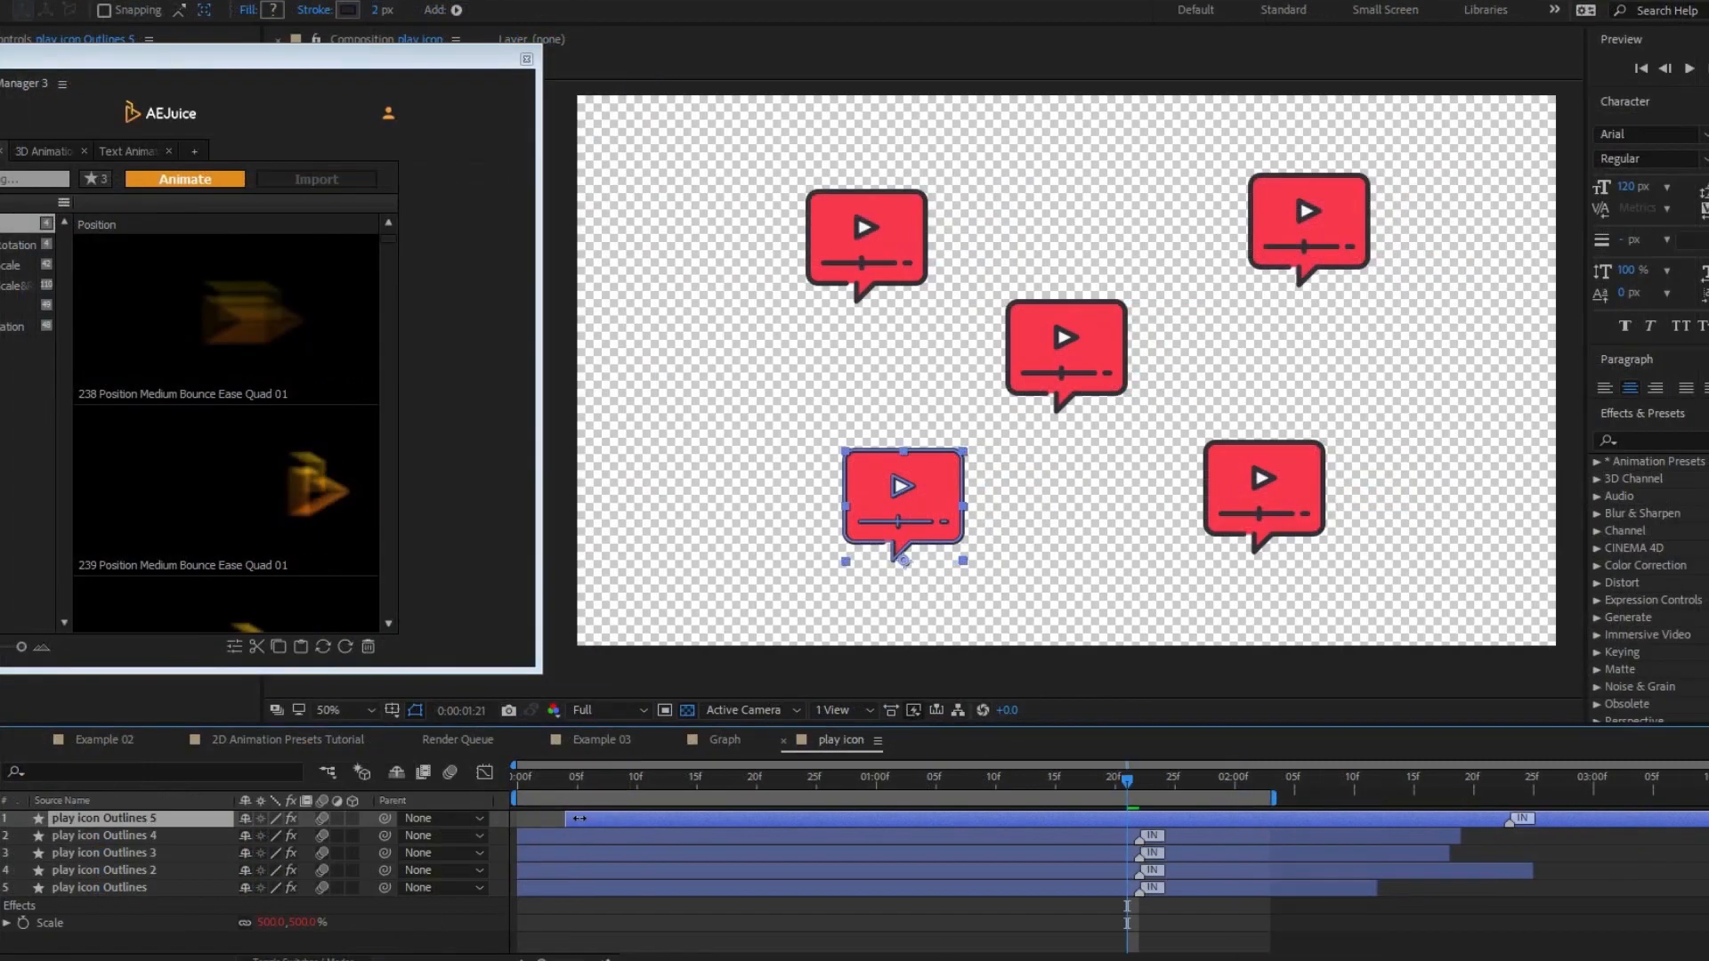
pyautogui.moveTo(580, 818); pyautogui.dragTo(651, 818)
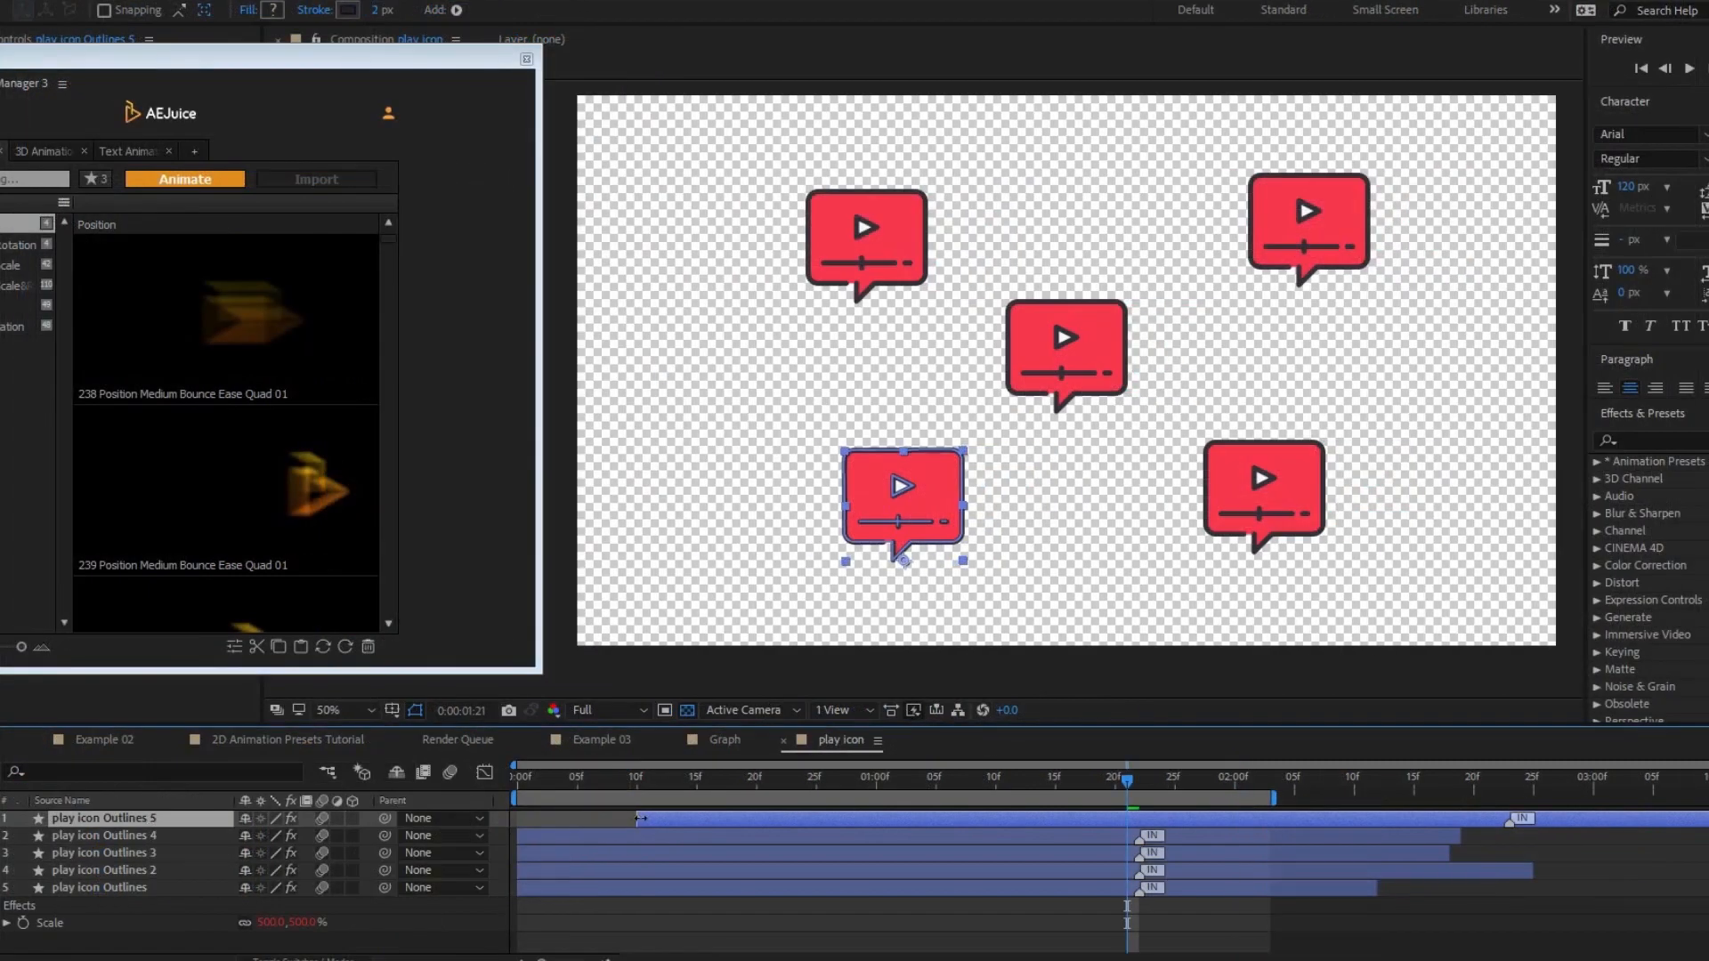
pyautogui.click(342, 648)
pyautogui.click(373, 616)
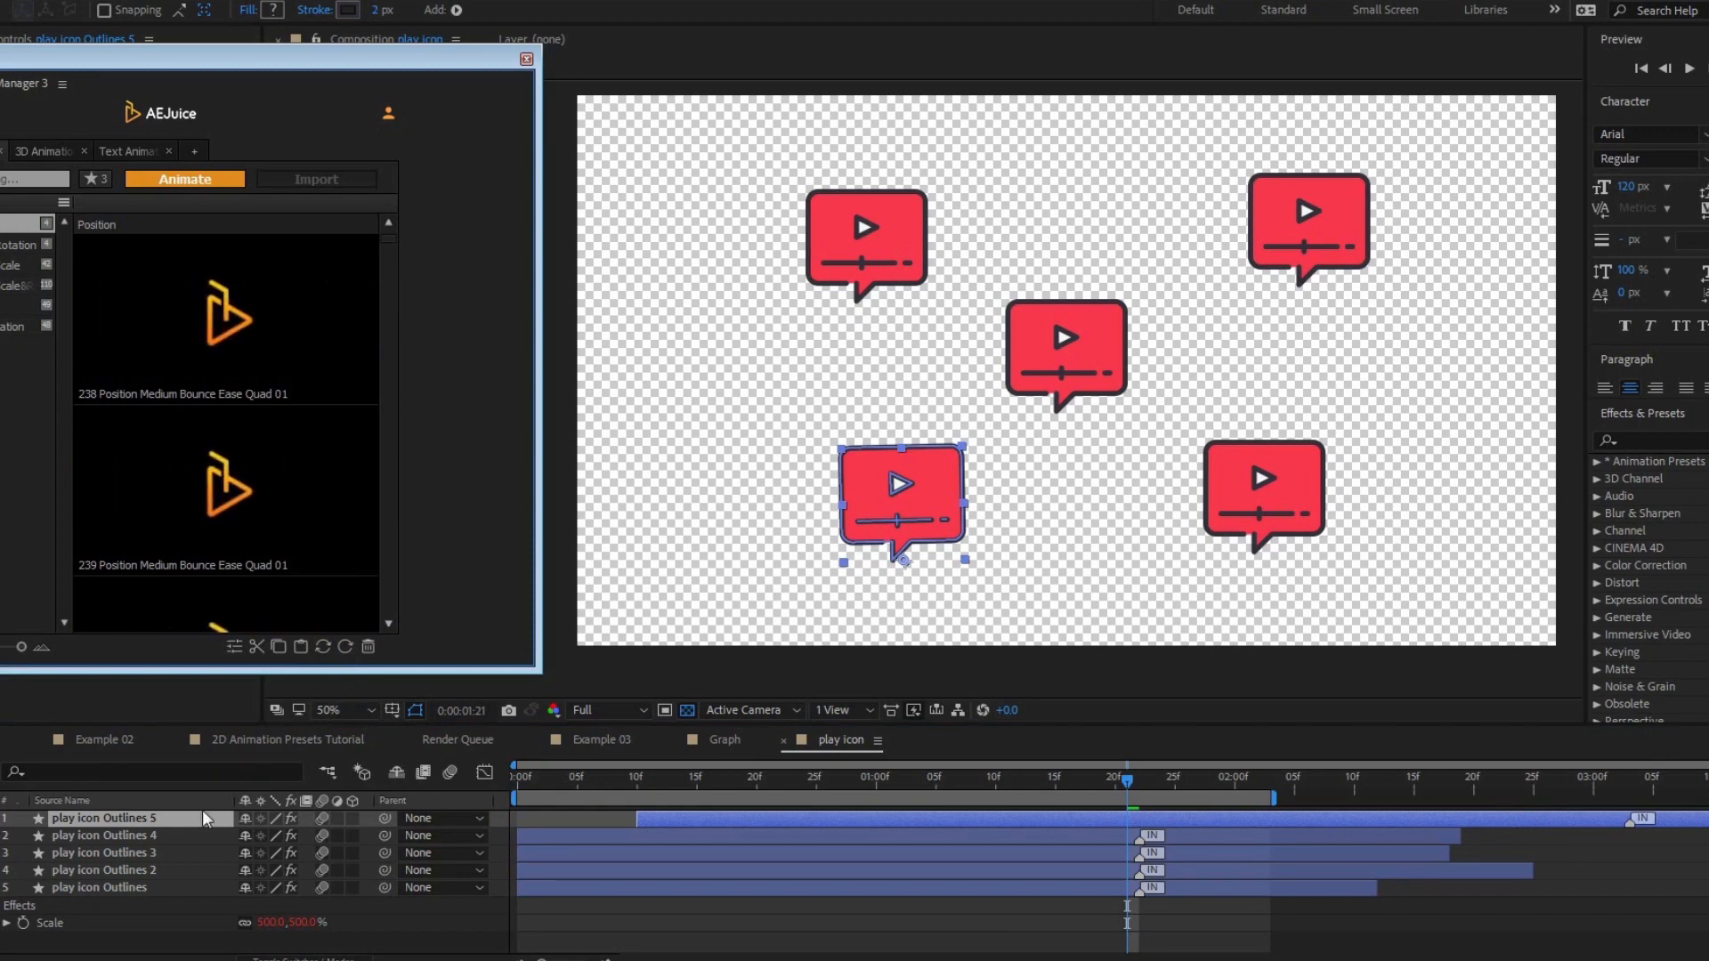
# Step: Delete the preset animation from play icon Outlines 4, 3 and 2, and select the play icon Outlines layer
pyautogui.click(171, 836)
pyautogui.keyDown('shift'); pyautogui.click(105, 869); pyautogui.keyUp('shift')
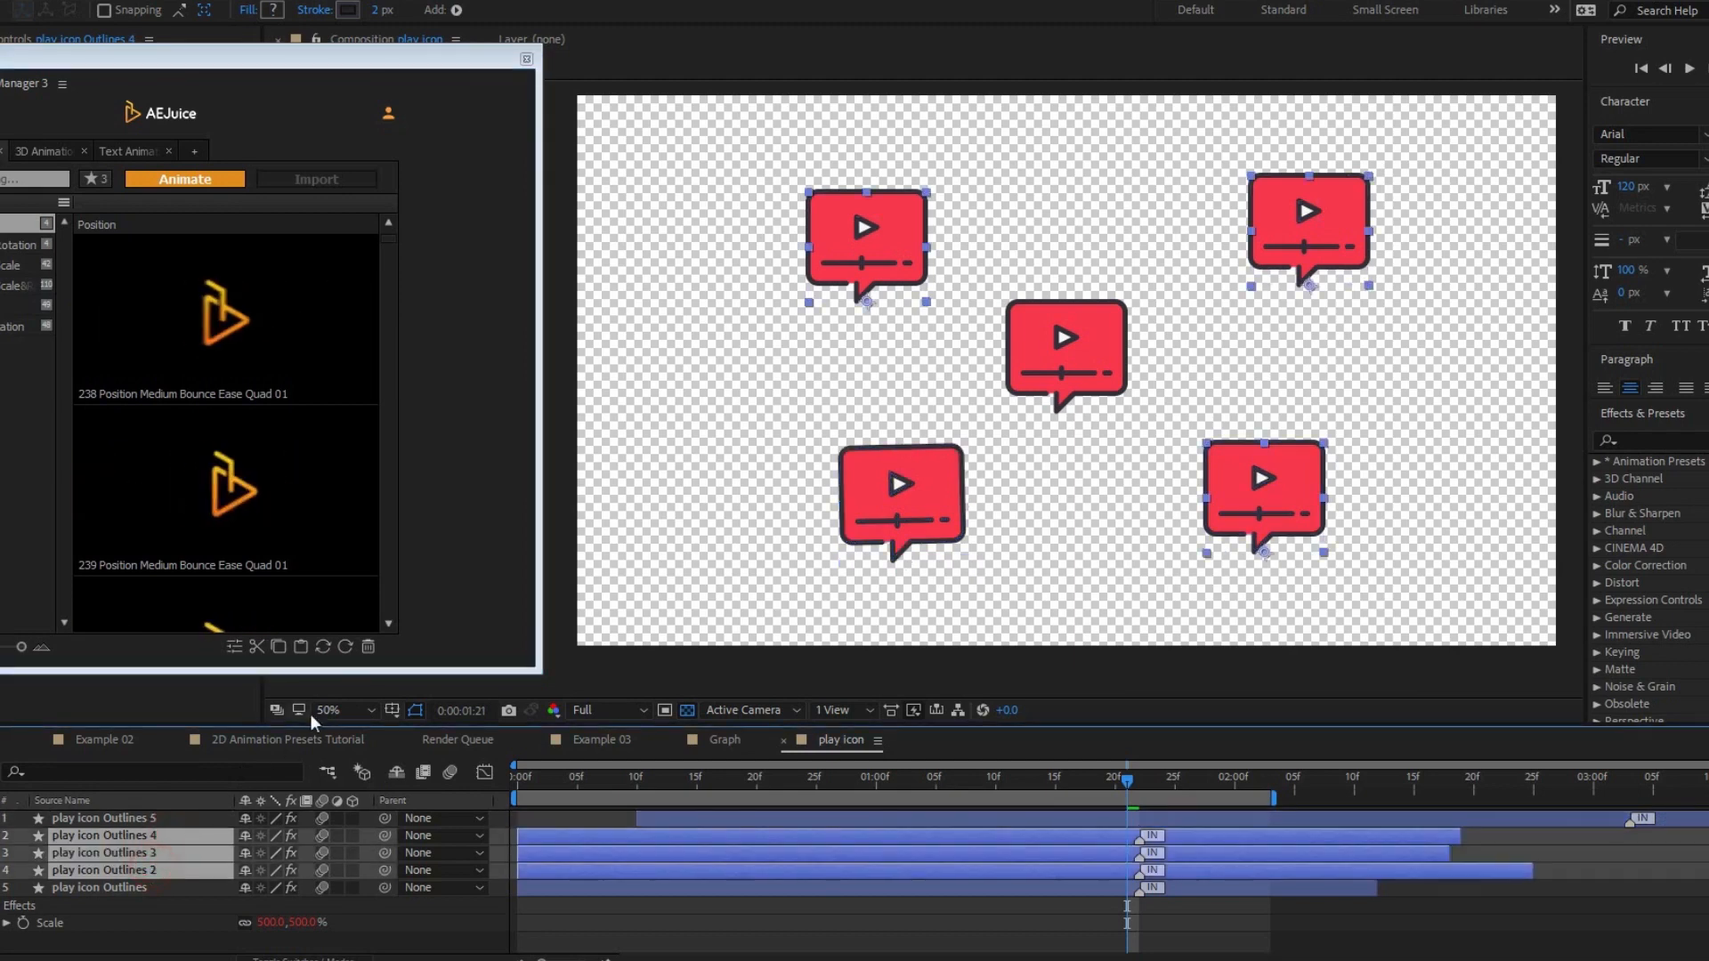
pyautogui.click(368, 647)
pyautogui.click(384, 593)
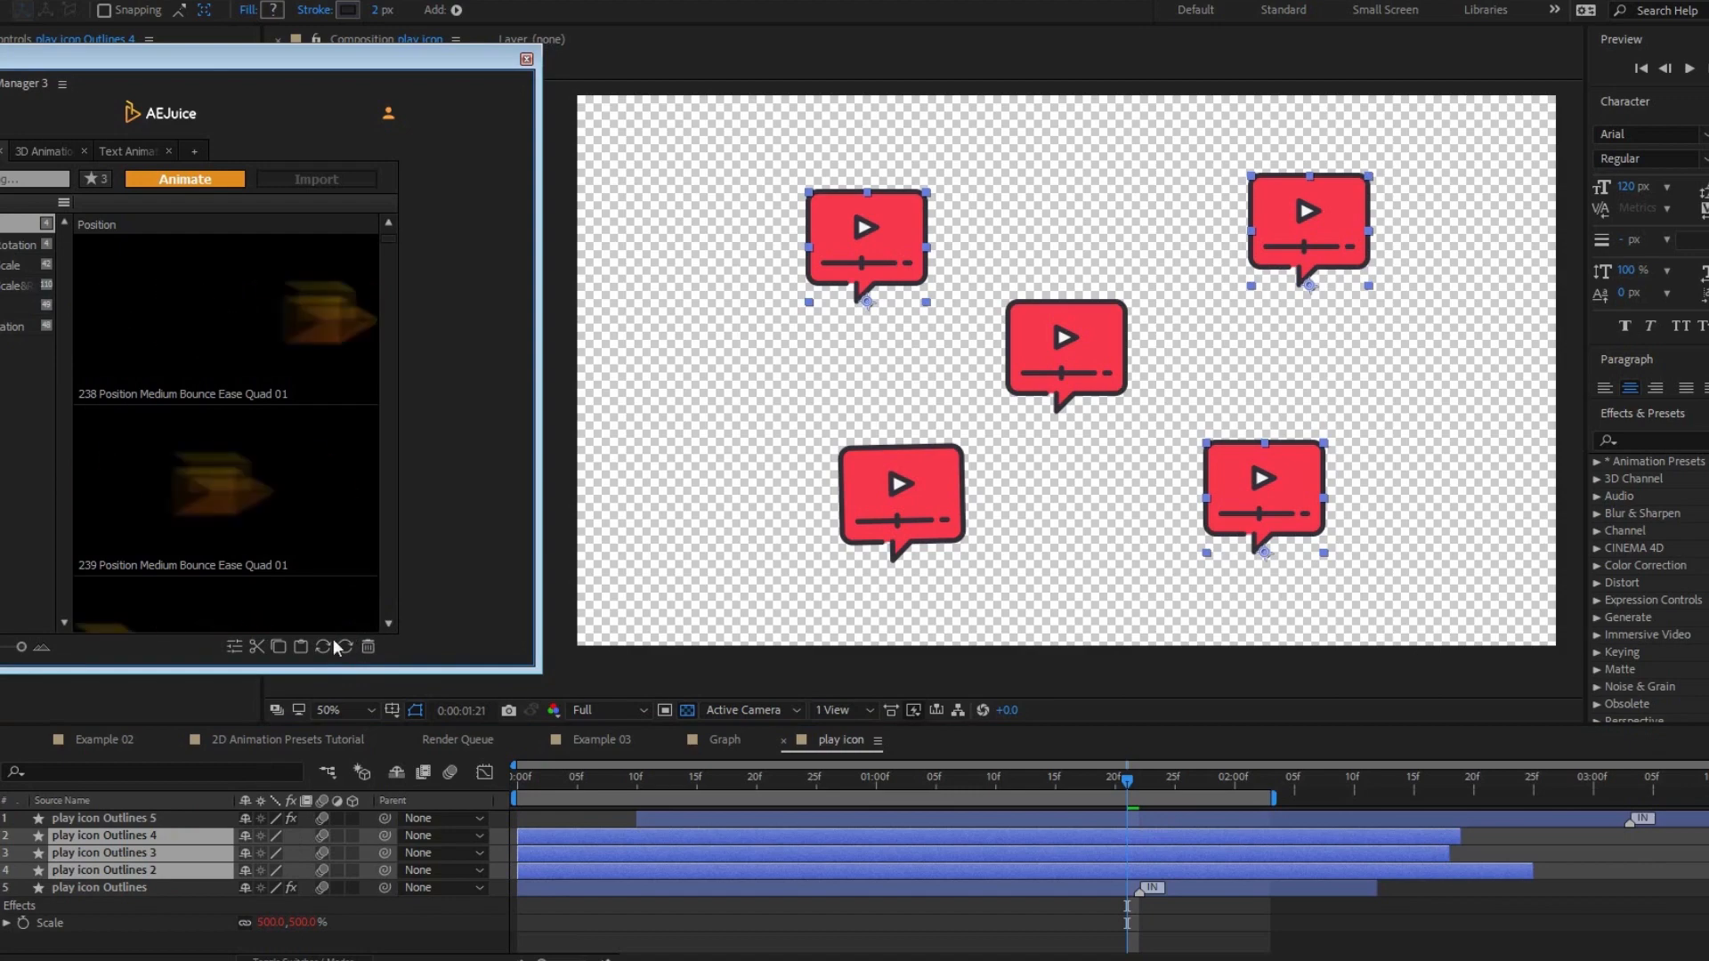
pyautogui.click(123, 887)
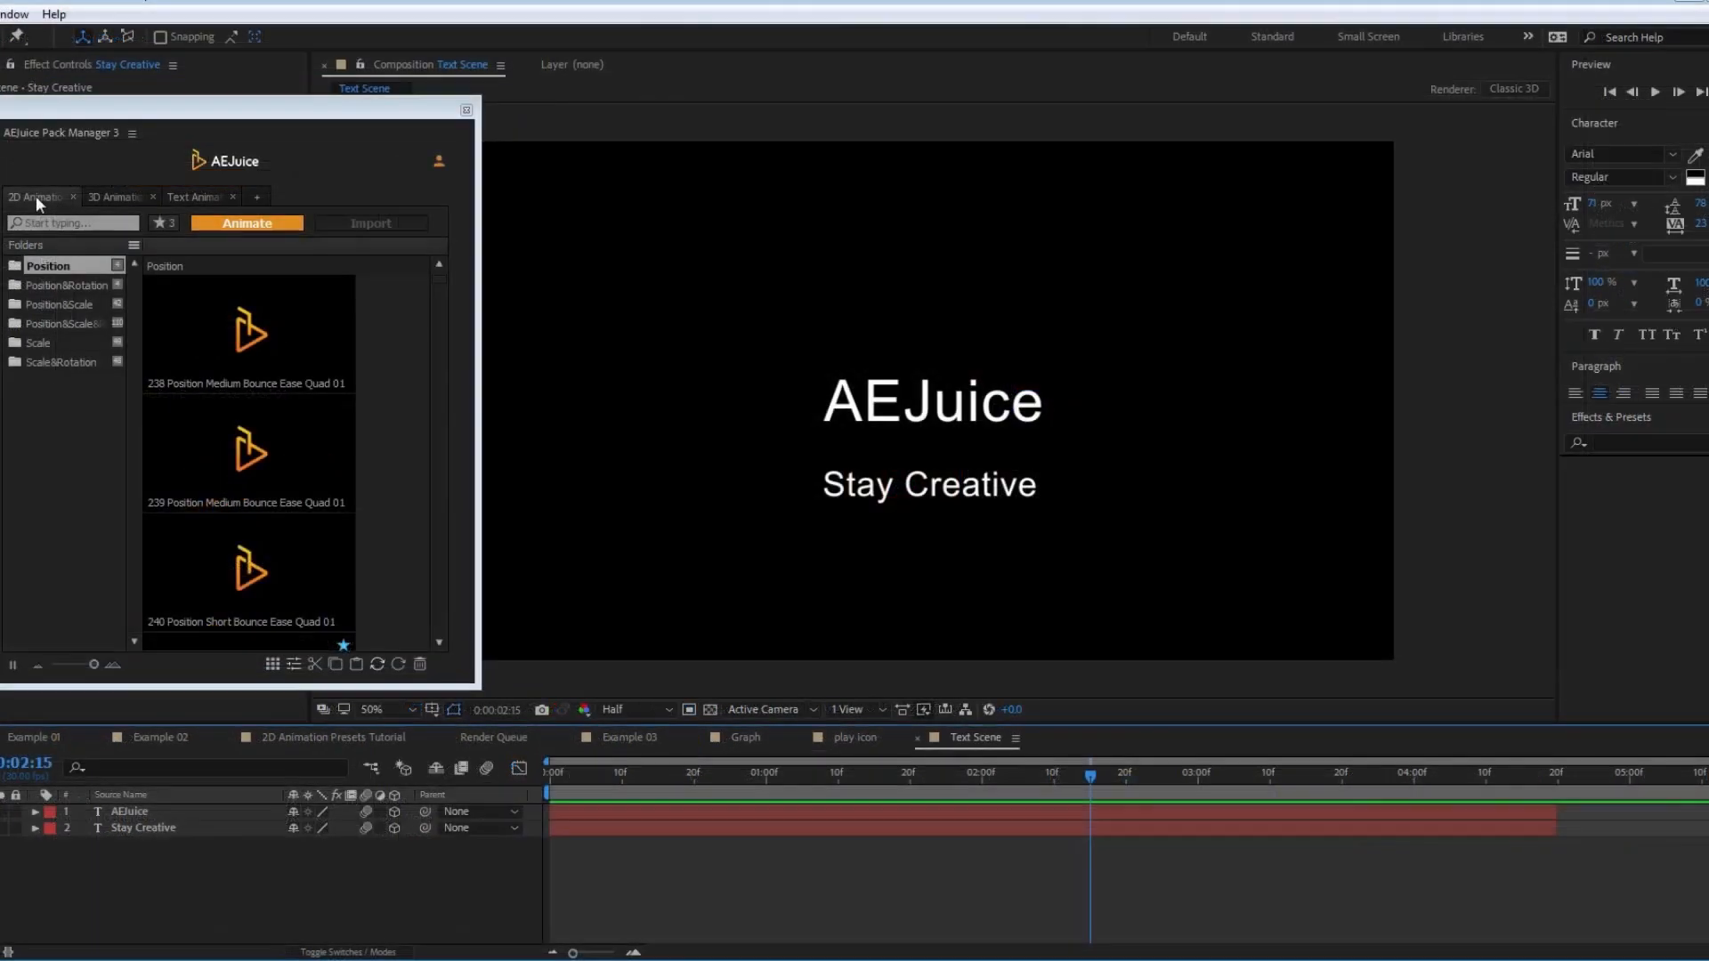
# Step: Apply the text preset 008 Text Position Scale Rotation to the AEJuice text layer from the composition's left side and scrub the result
pyautogui.click(114, 199)
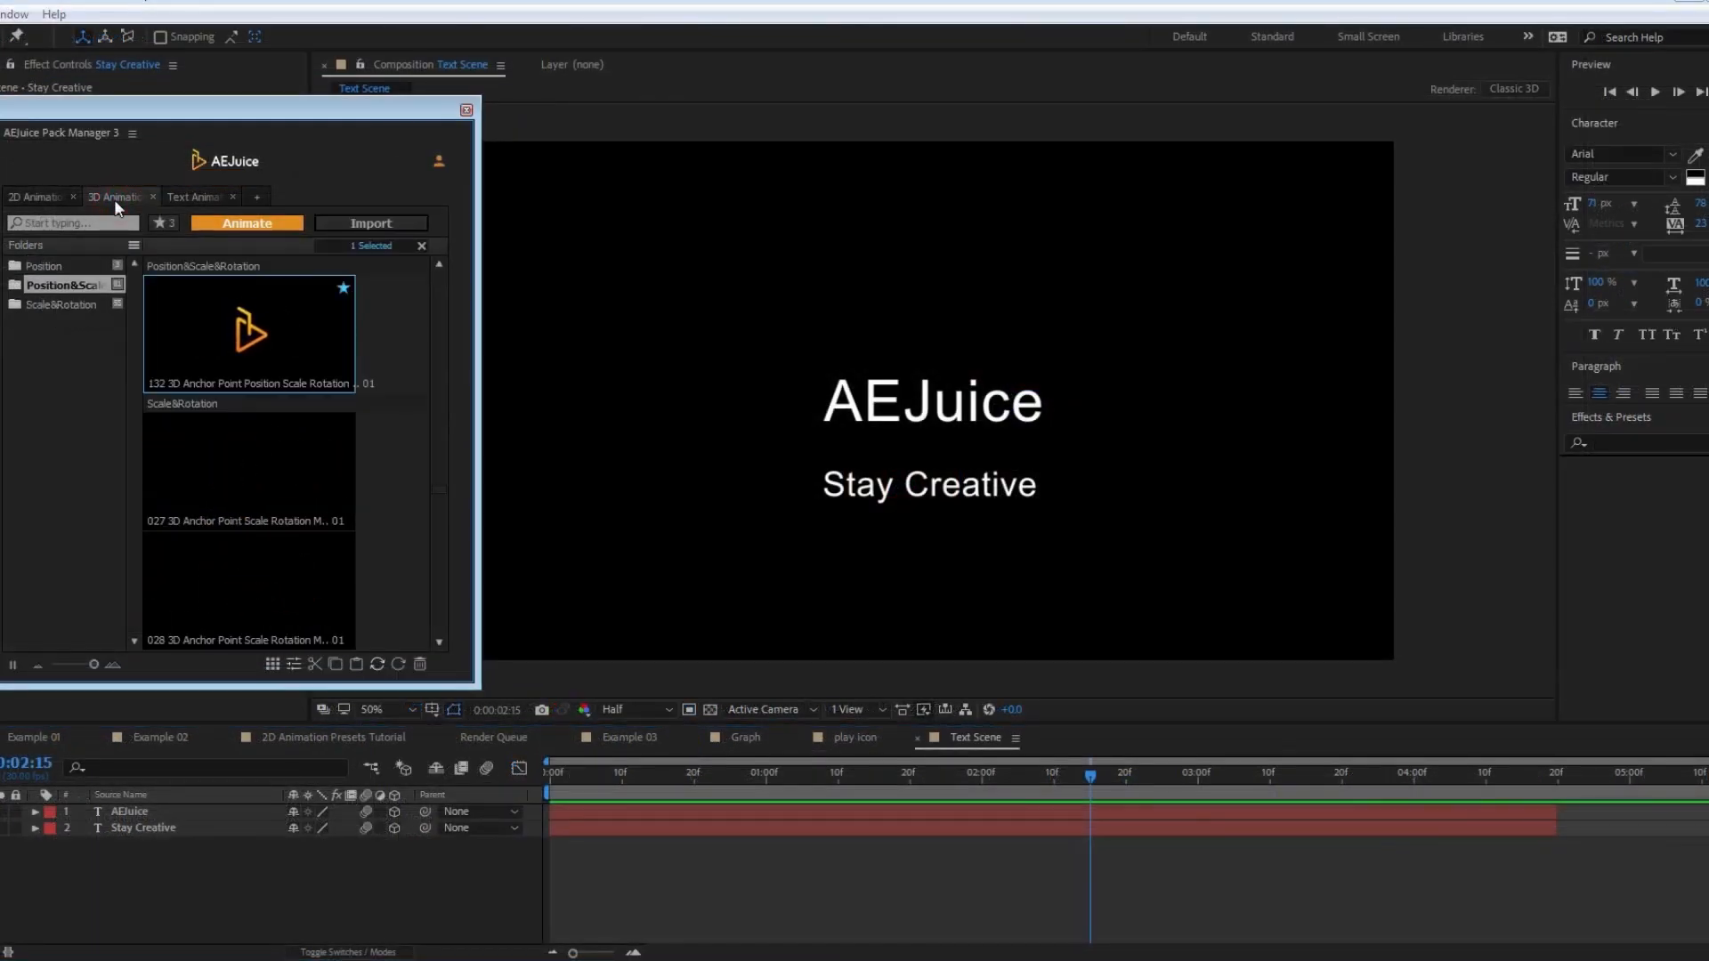
pyautogui.click(196, 195)
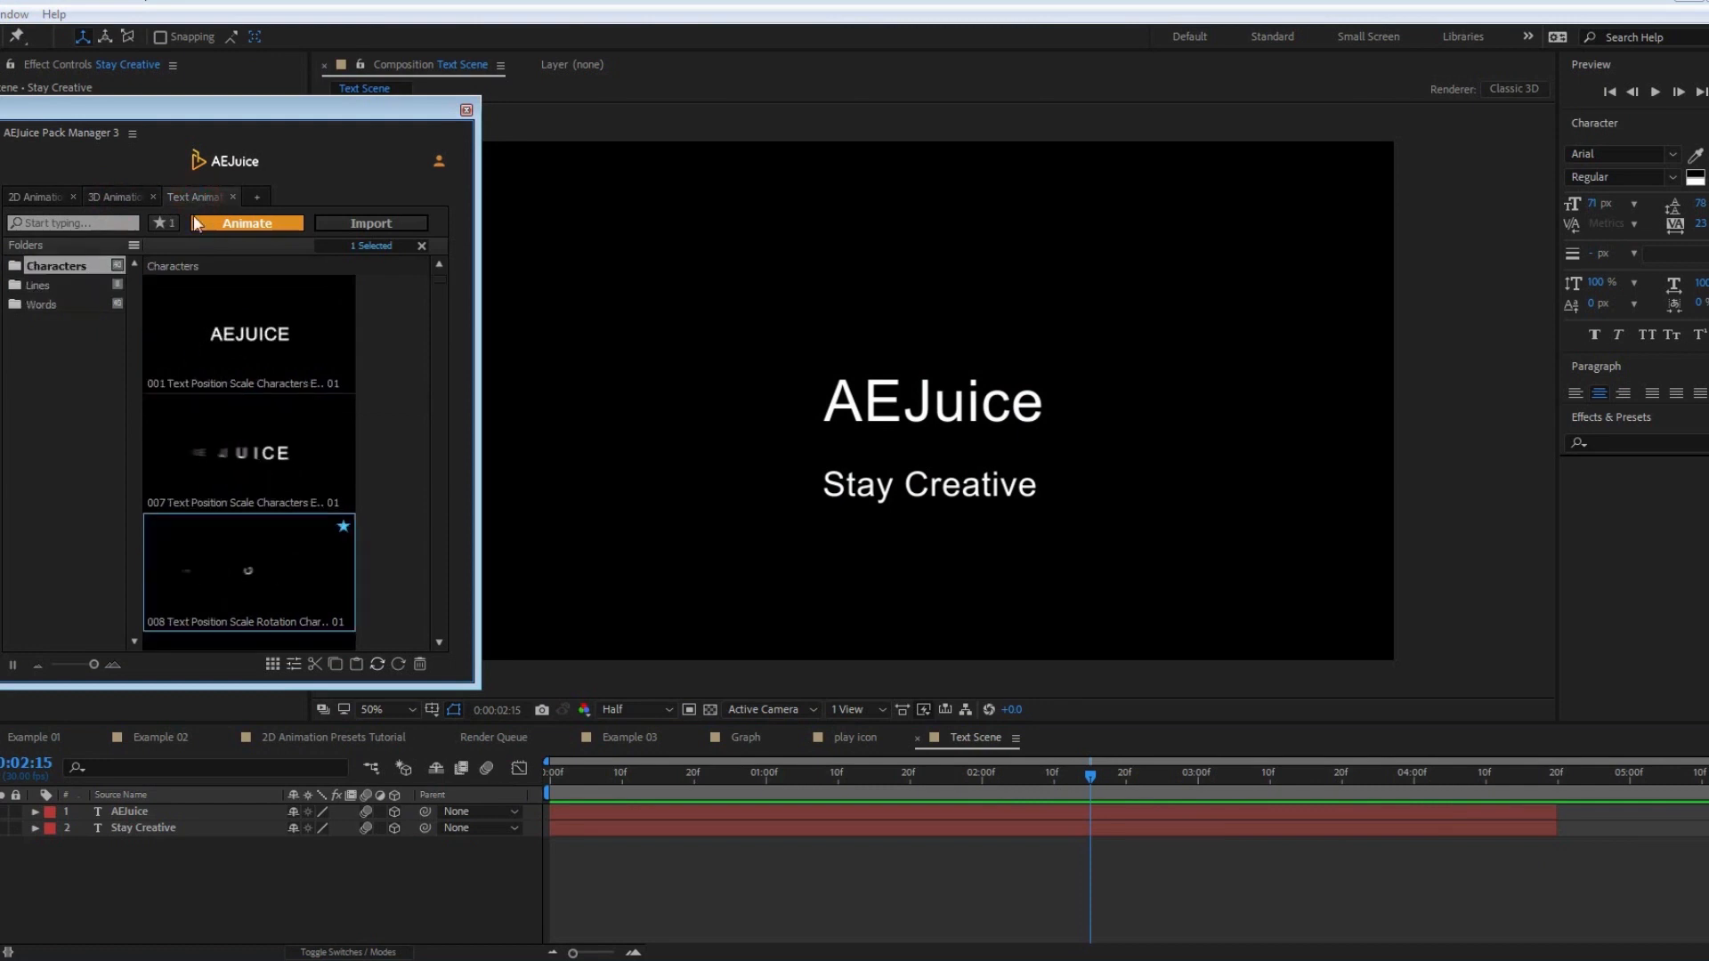
pyautogui.click(176, 810)
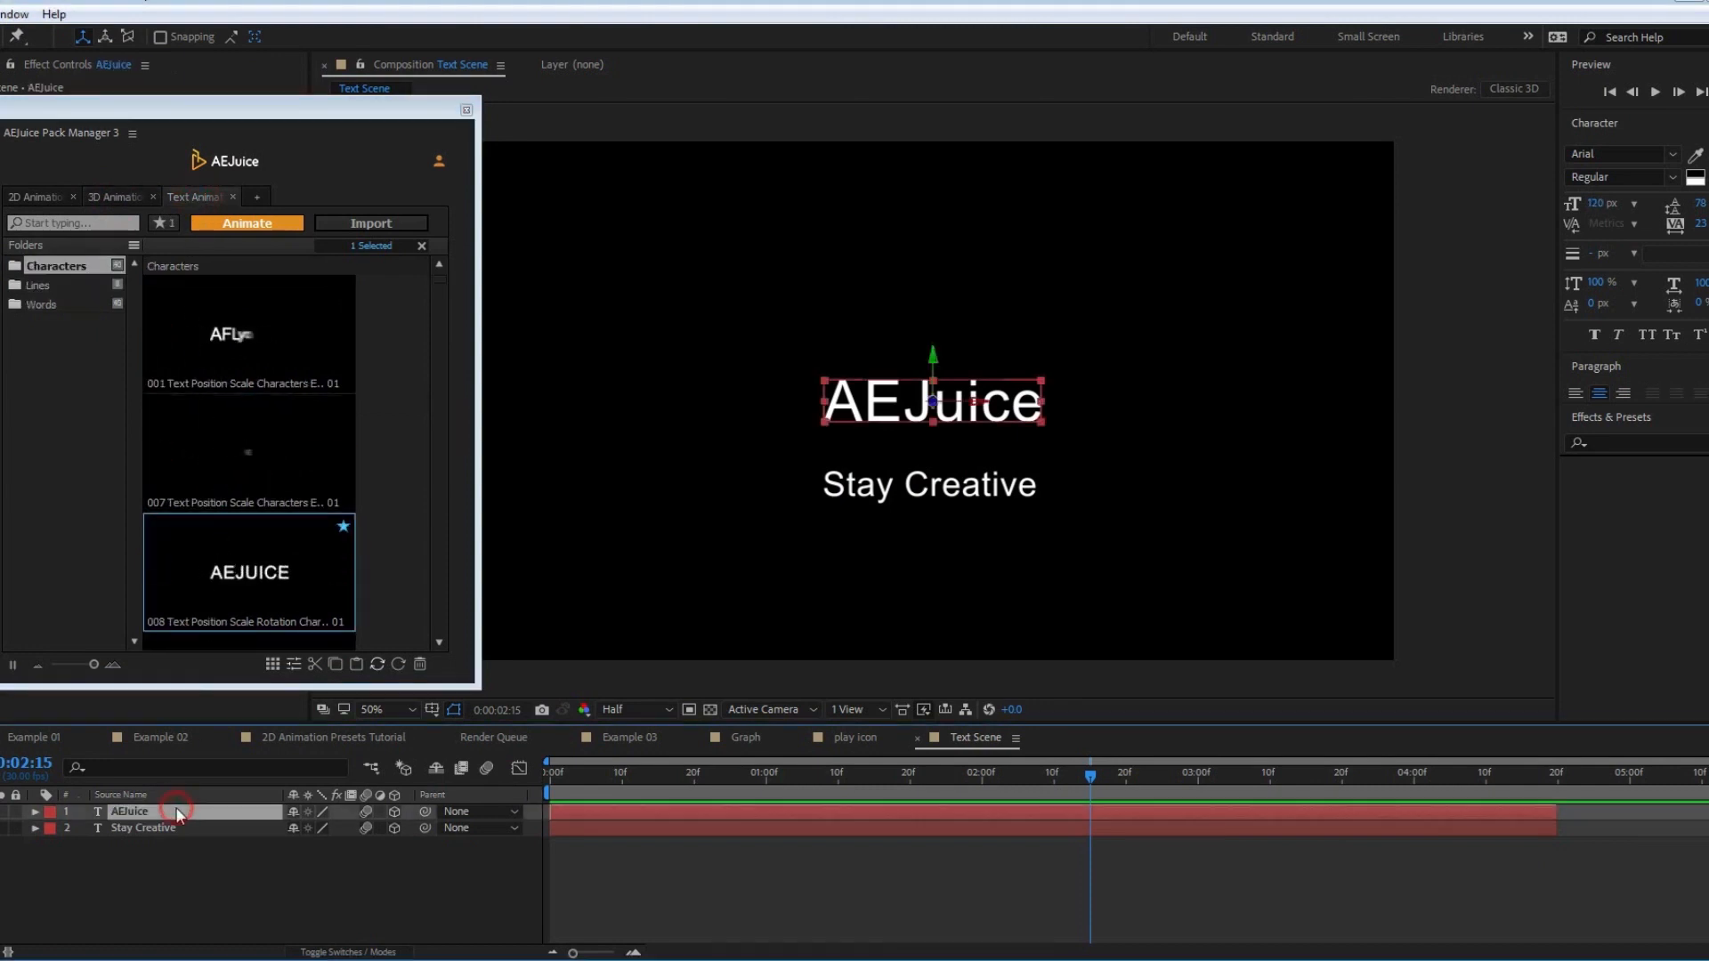
pyautogui.moveTo(242, 570); pyautogui.dragTo(538, 404)
pyautogui.moveTo(1247, 788); pyautogui.dragTo(1090, 785)
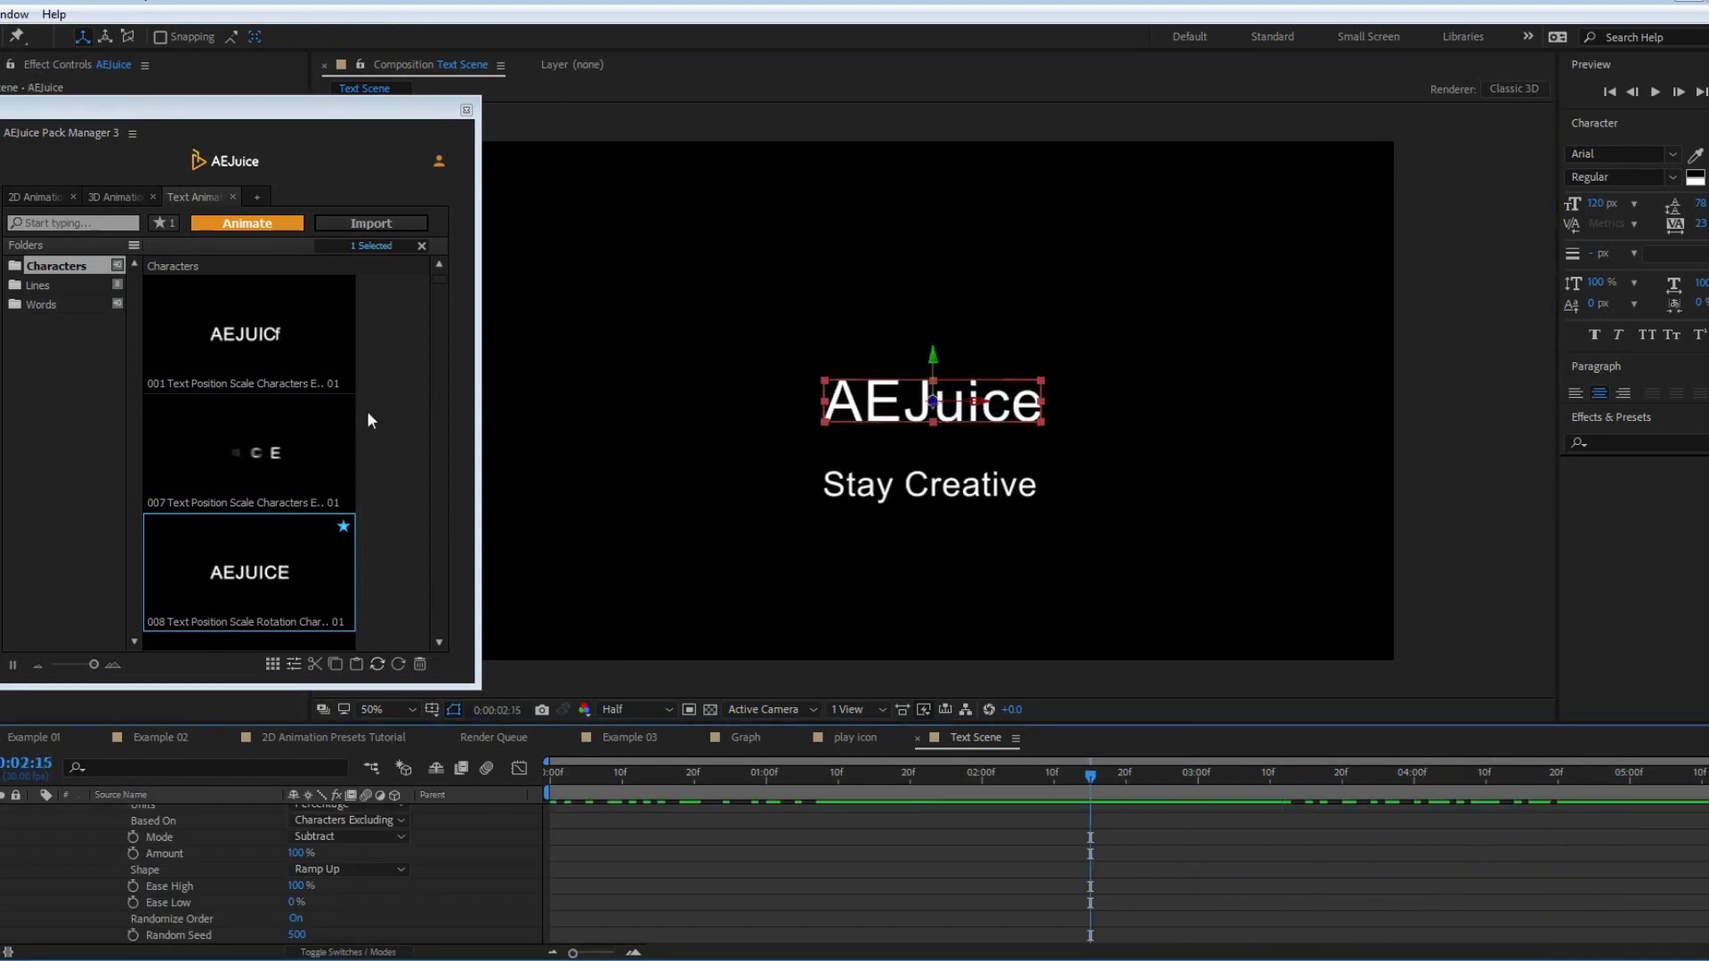
# Step: Add the preset 132 3D Anchor Point Position Scale Rotation to the AEJuice layer, scrub back to 0:00:02:15, and collapse the layer's properties
pyautogui.click(153, 196)
pyautogui.moveTo(333, 343); pyautogui.dragTo(1366, 403)
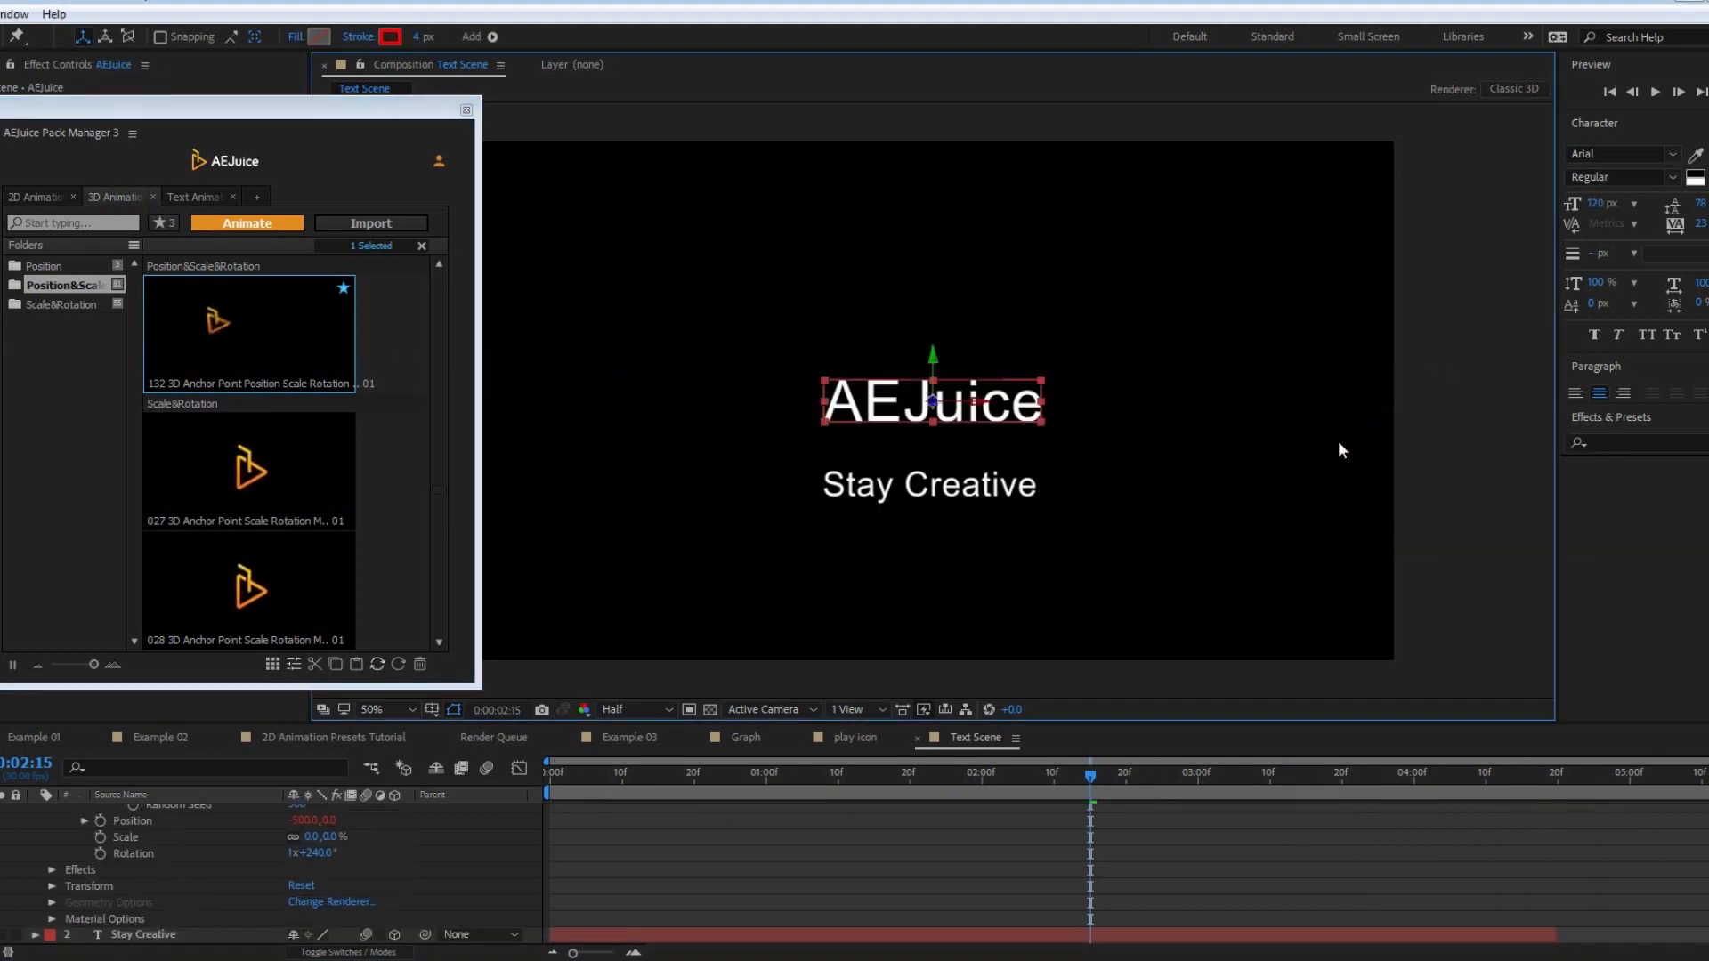
pyautogui.click(1096, 777)
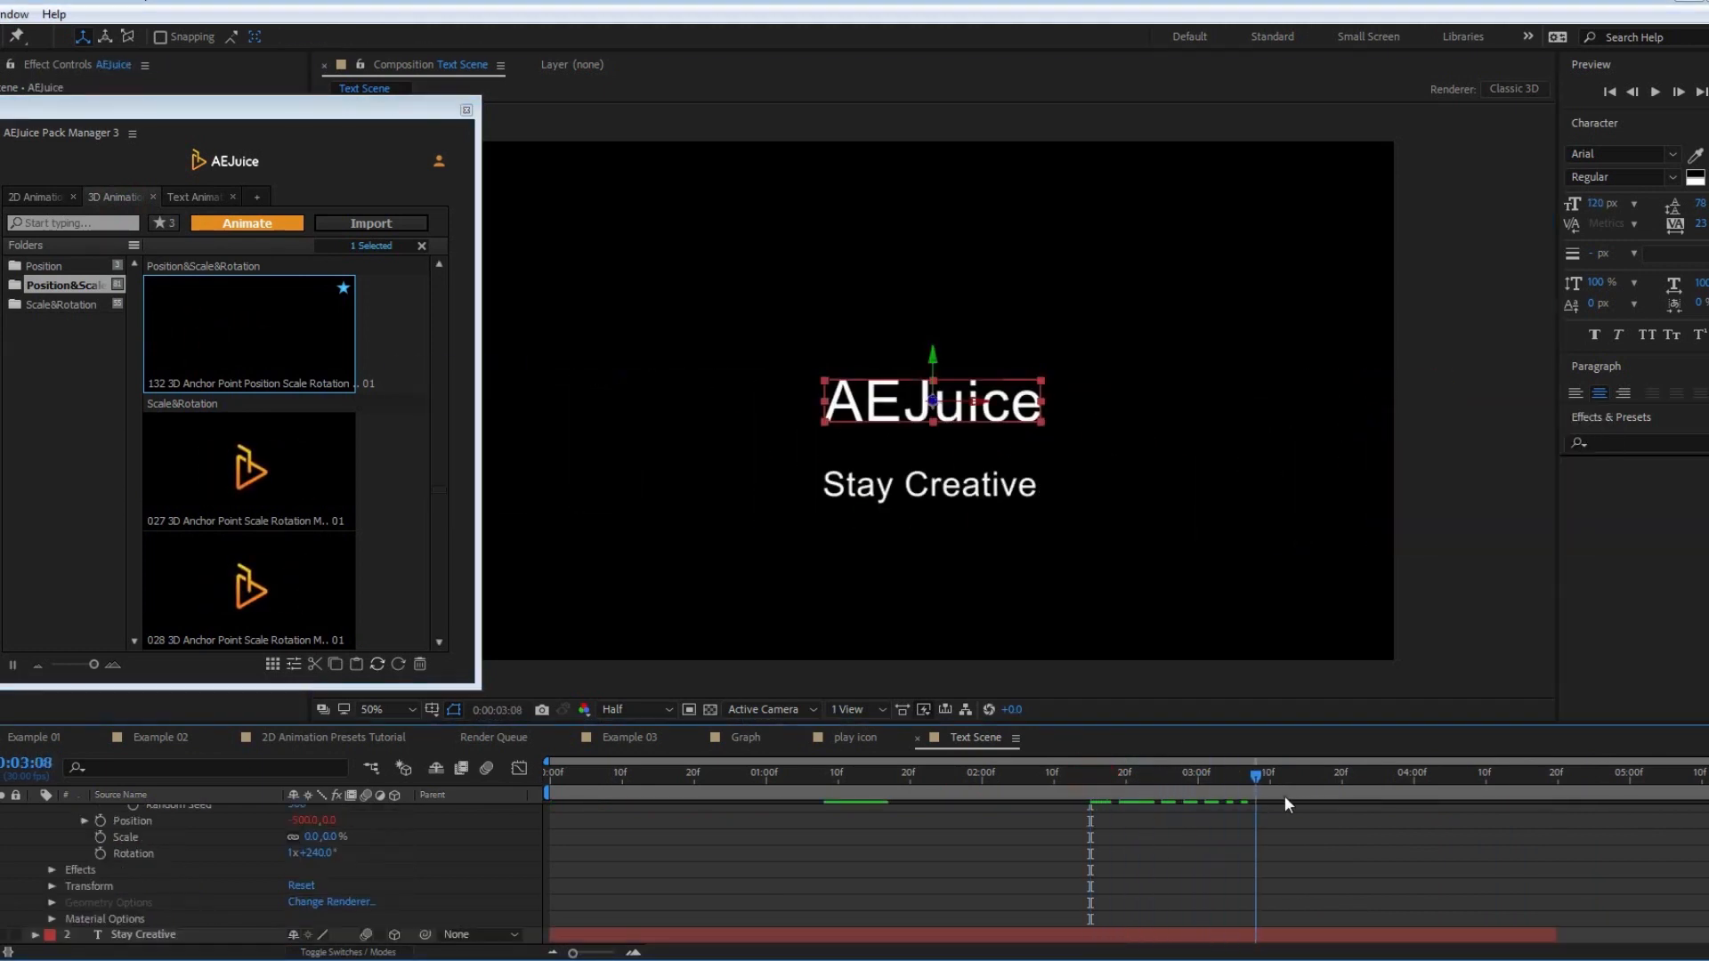
pyautogui.moveTo(1428, 804); pyautogui.dragTo(1090, 781)
pyautogui.press('u')
# Step: Paste the AEJuice layer's IN and OUT animation onto Stay Creative, and delay its IN marker to about 0:00:01:21 and its OUT by about 9 frames
pyautogui.scroll(-1, 343, 623)
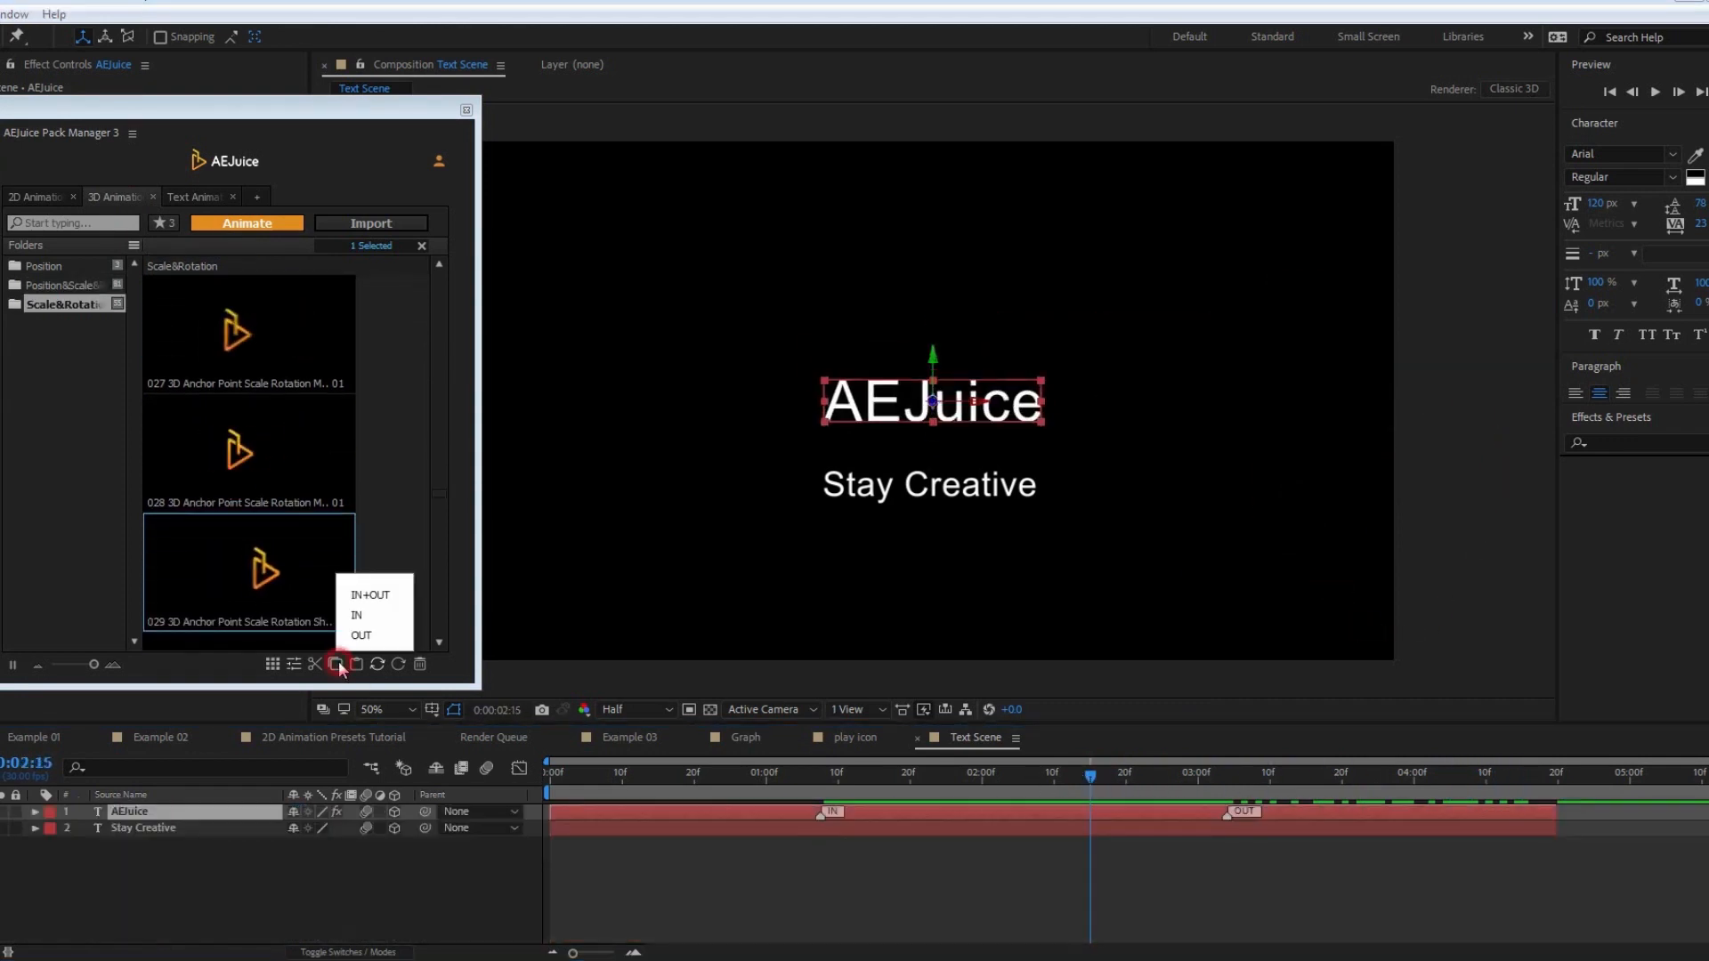
pyautogui.click(168, 830)
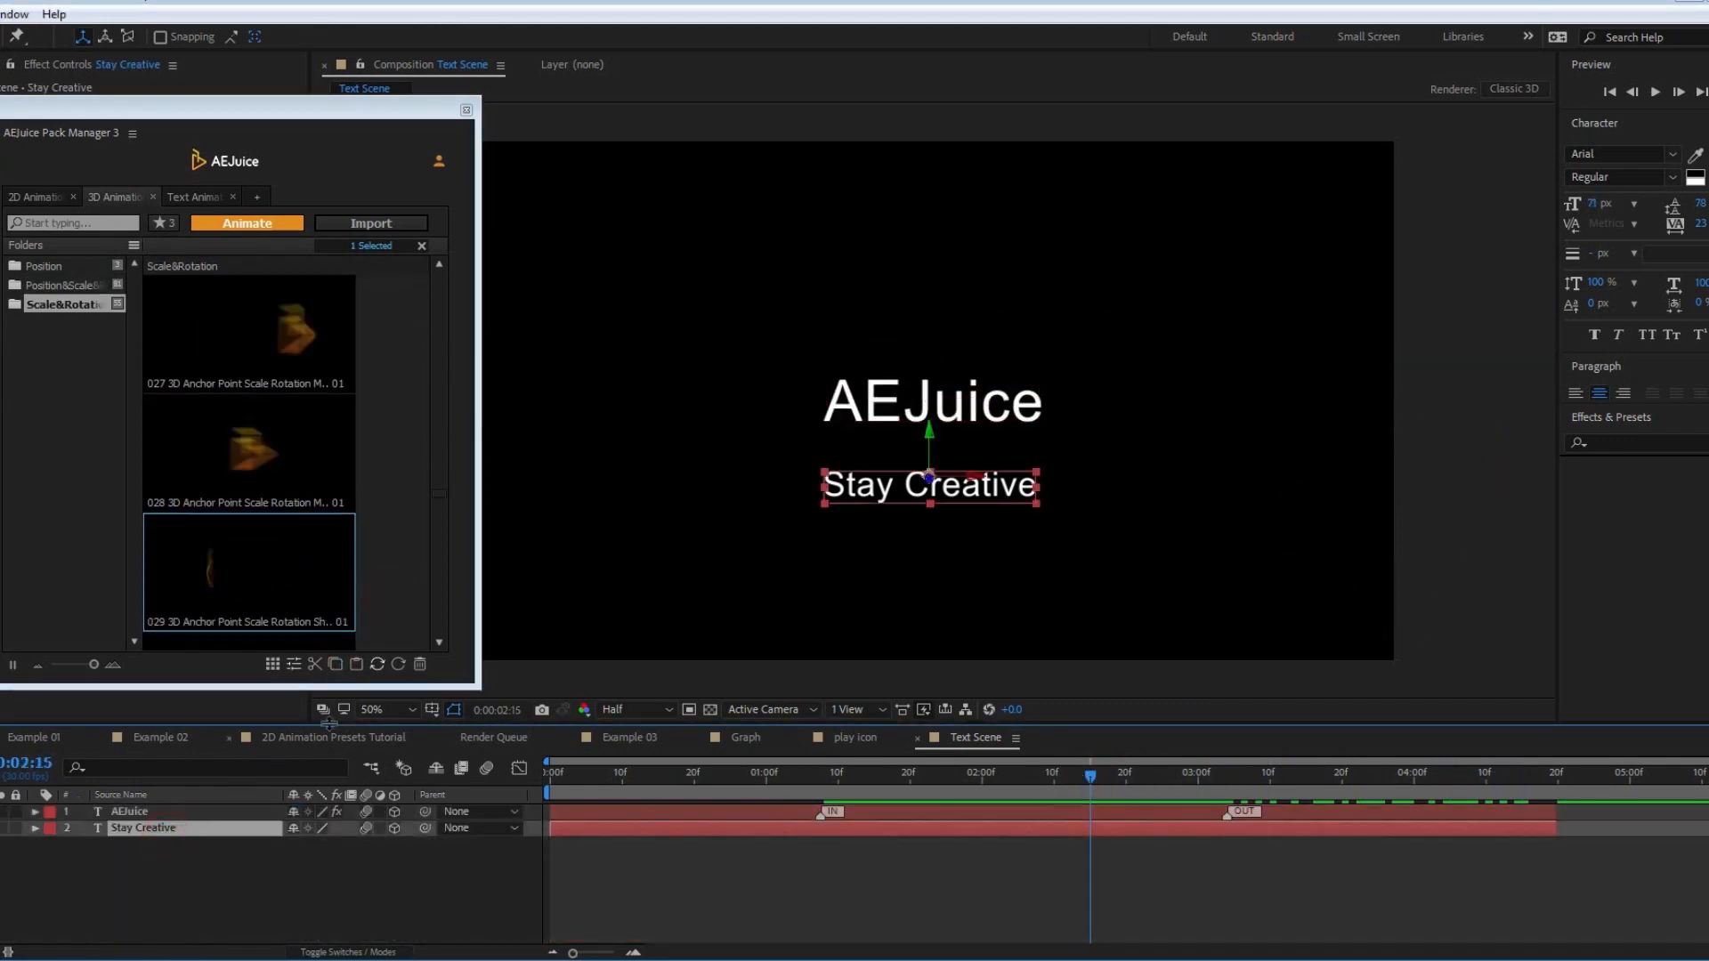
pyautogui.click(356, 664)
pyautogui.moveTo(854, 778)
pyautogui.mouseDown()
pyautogui.moveTo(596, 780)
pyautogui.moveTo(952, 779)
pyautogui.mouseUp()
pyautogui.moveTo(820, 833); pyautogui.dragTo(926, 828)
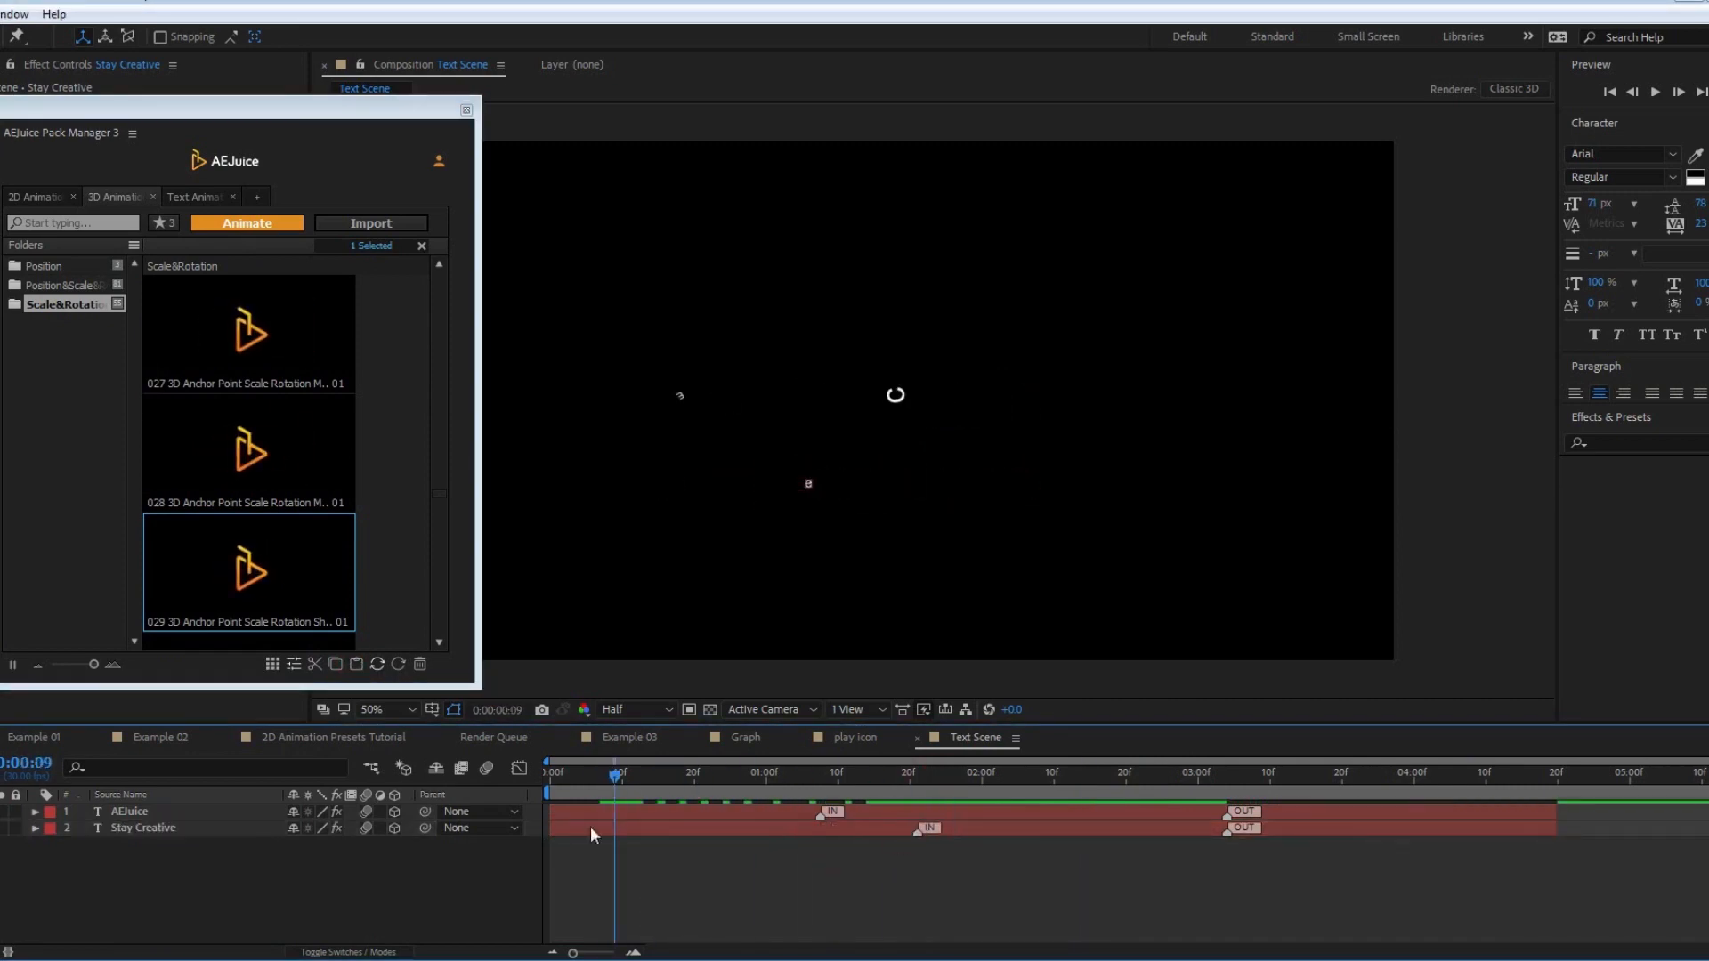
pyautogui.moveTo(1271, 832); pyautogui.dragTo(1337, 829)
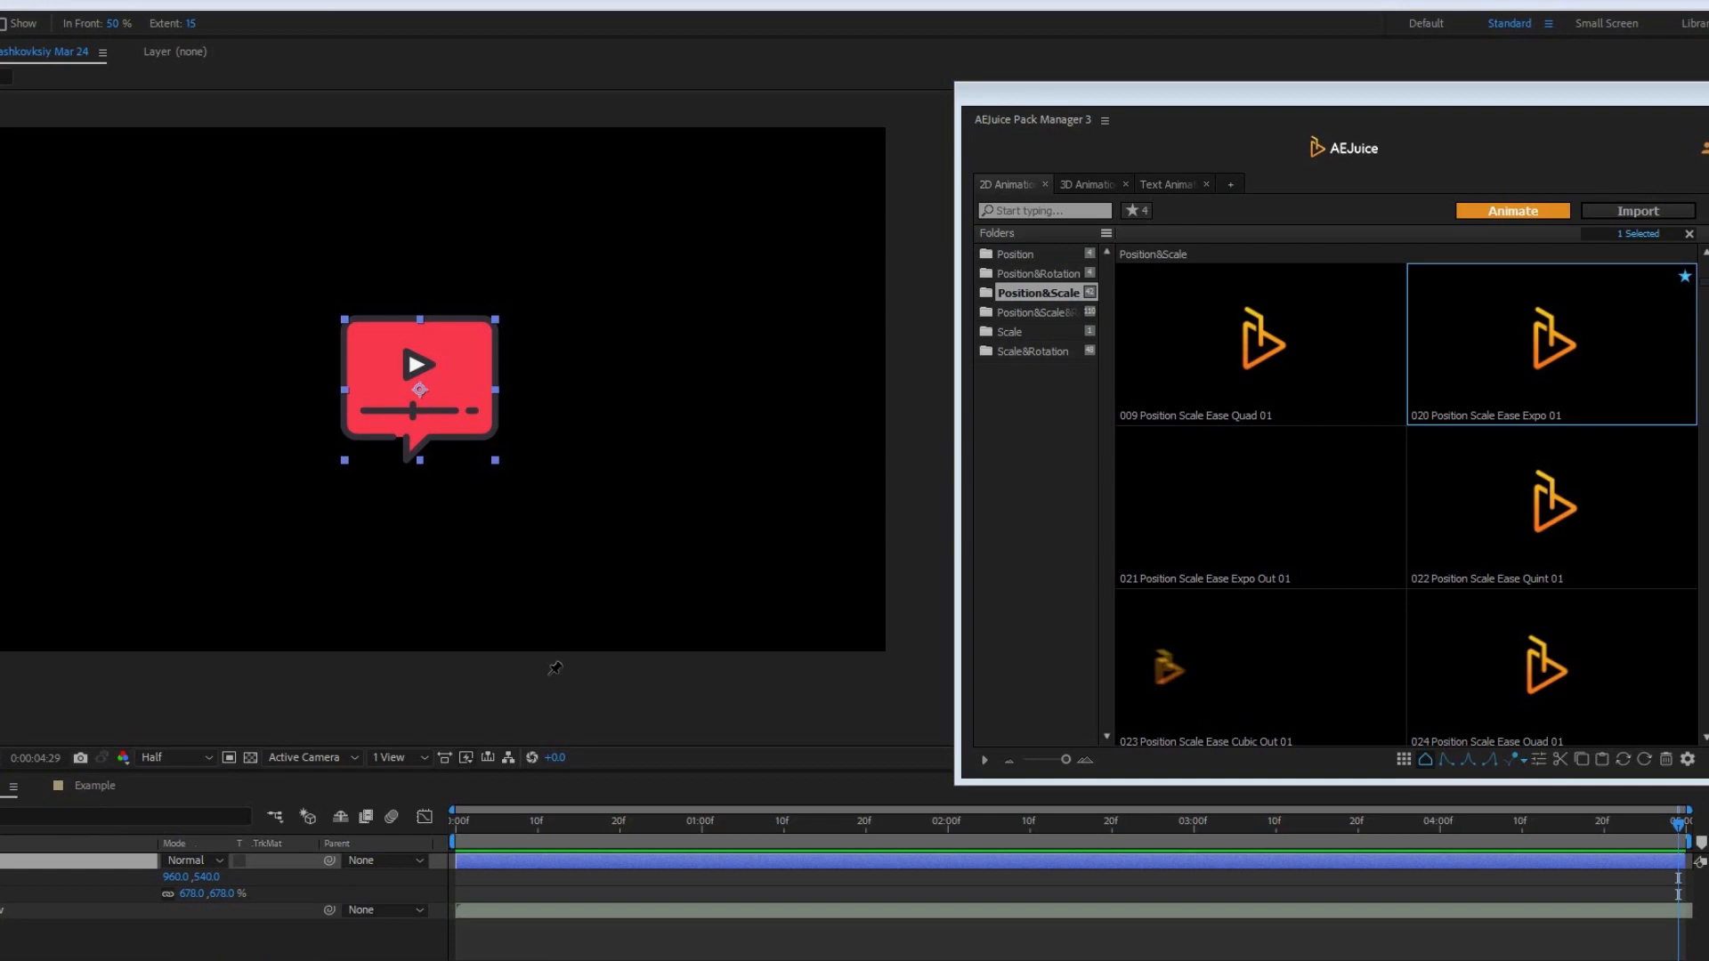
# Step: Apply 020 Position Scale Ease Expo 01 to the play icon in Keyframes Mode Ease 1 (Custom) and show its Position curve in the Graph Editor
pyautogui.click(1445, 762)
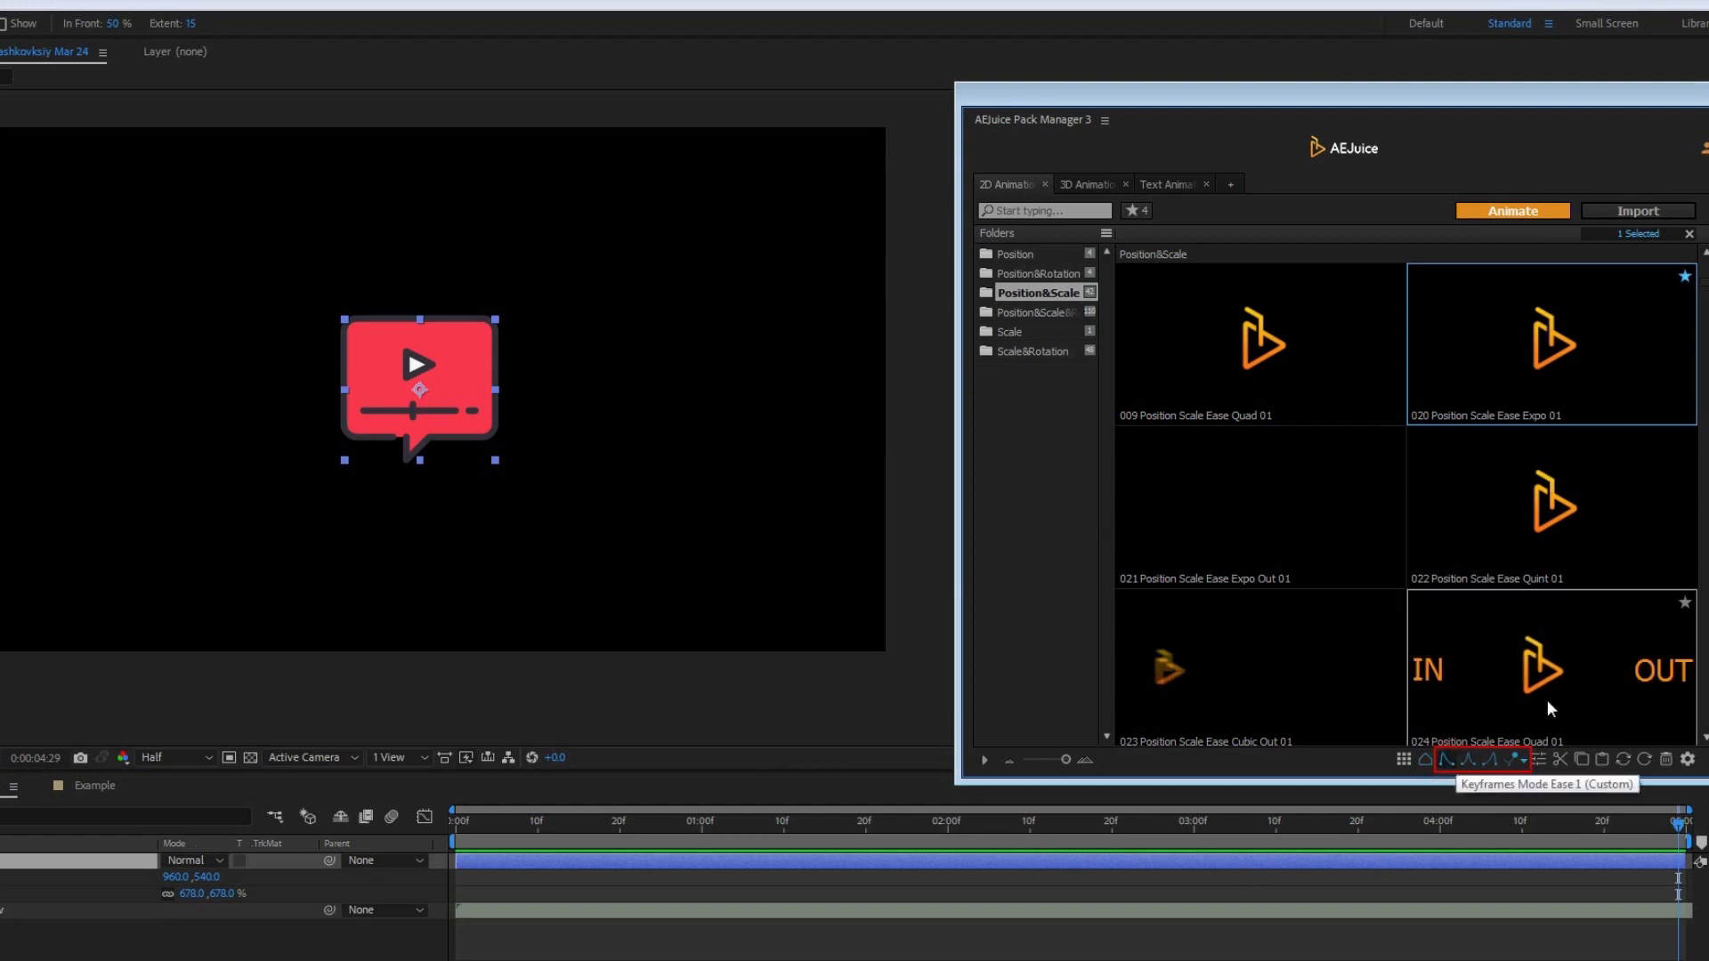
pyautogui.moveTo(1560, 358); pyautogui.dragTo(0, 459)
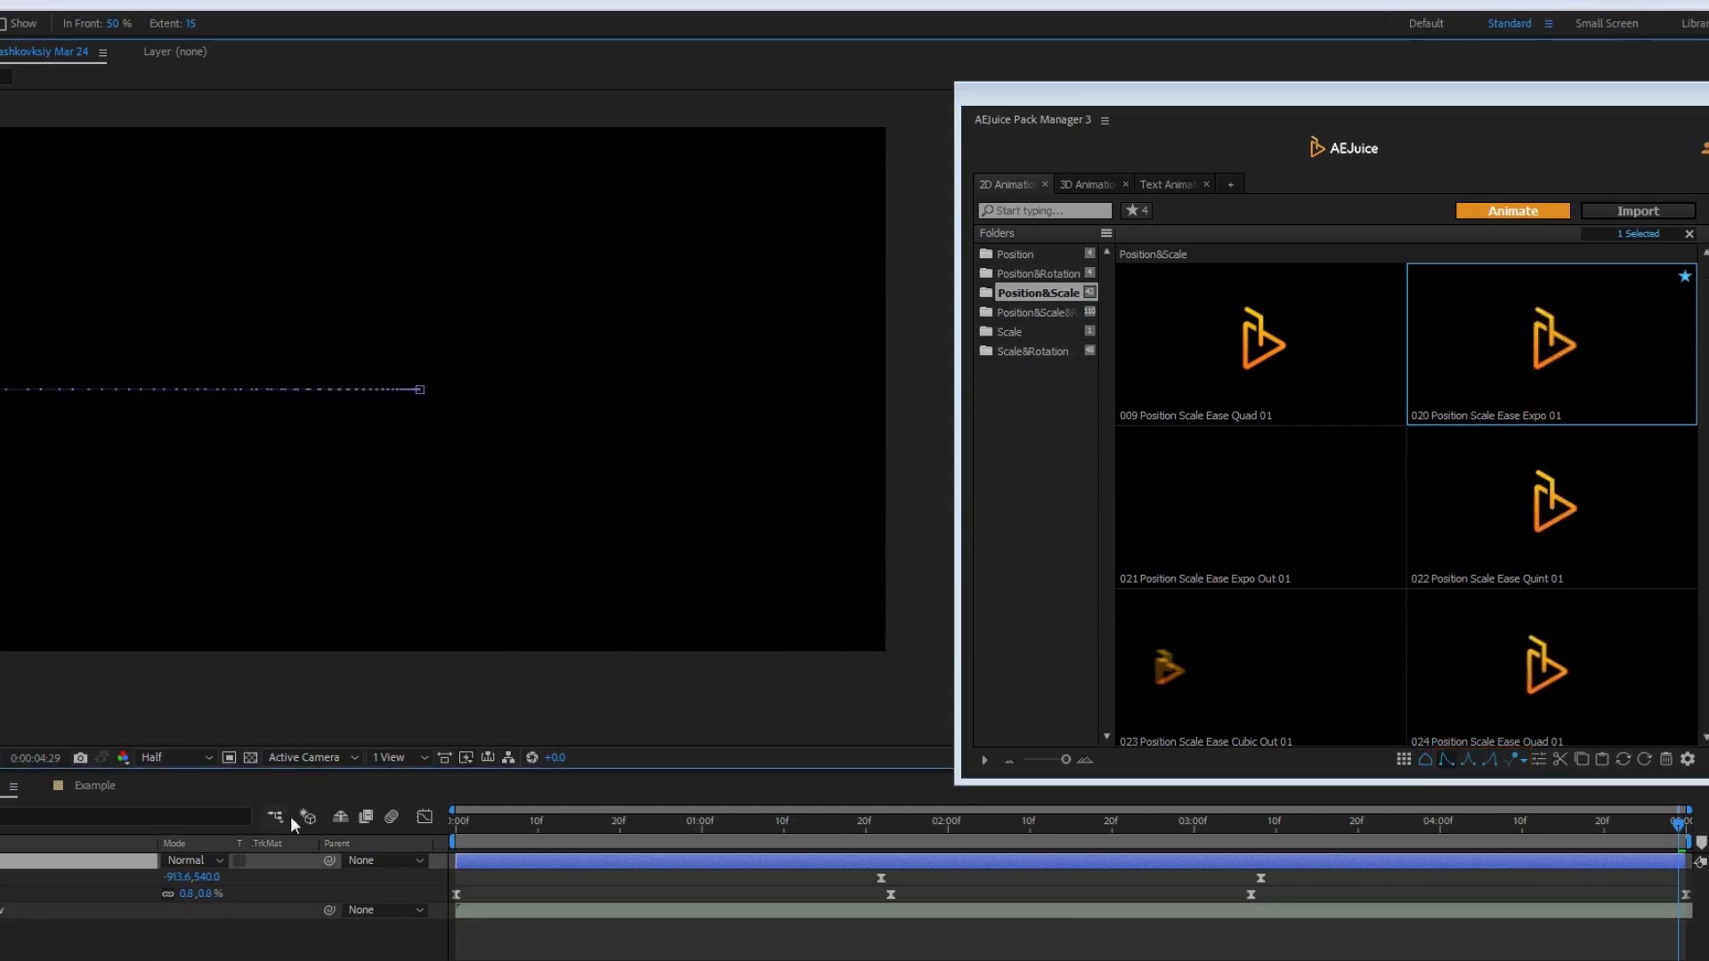
pyautogui.moveTo(473, 828); pyautogui.dragTo(929, 851)
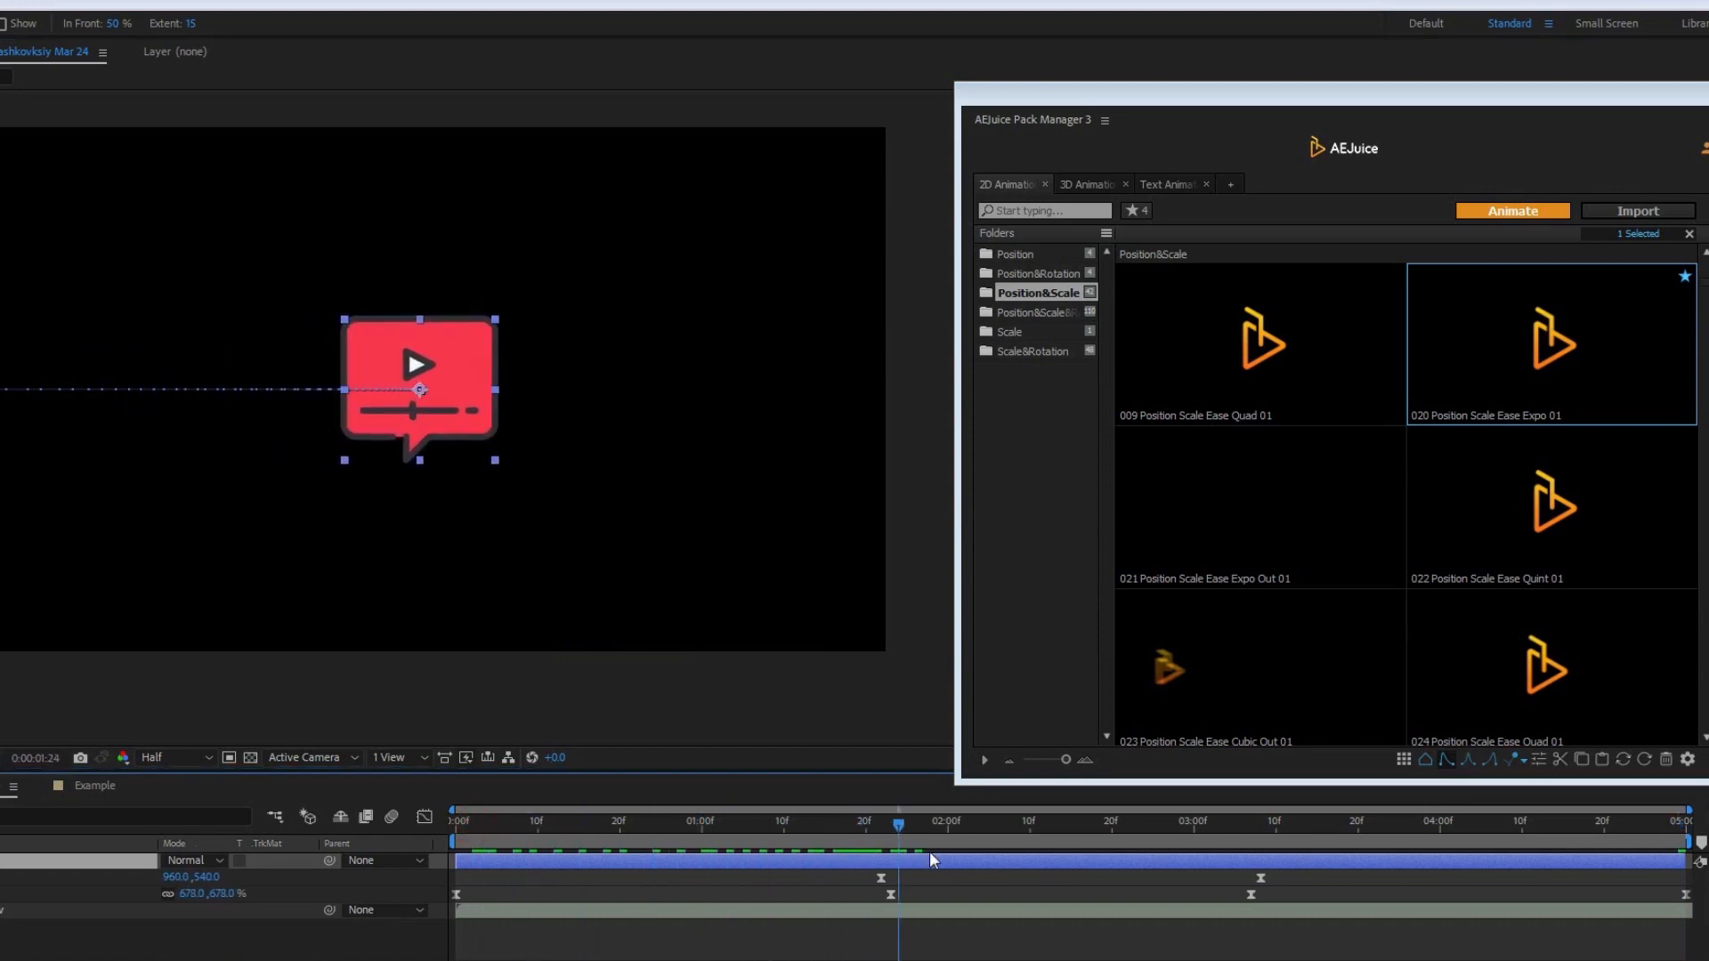
pyautogui.moveTo(1173, 856); pyautogui.dragTo(1013, 836)
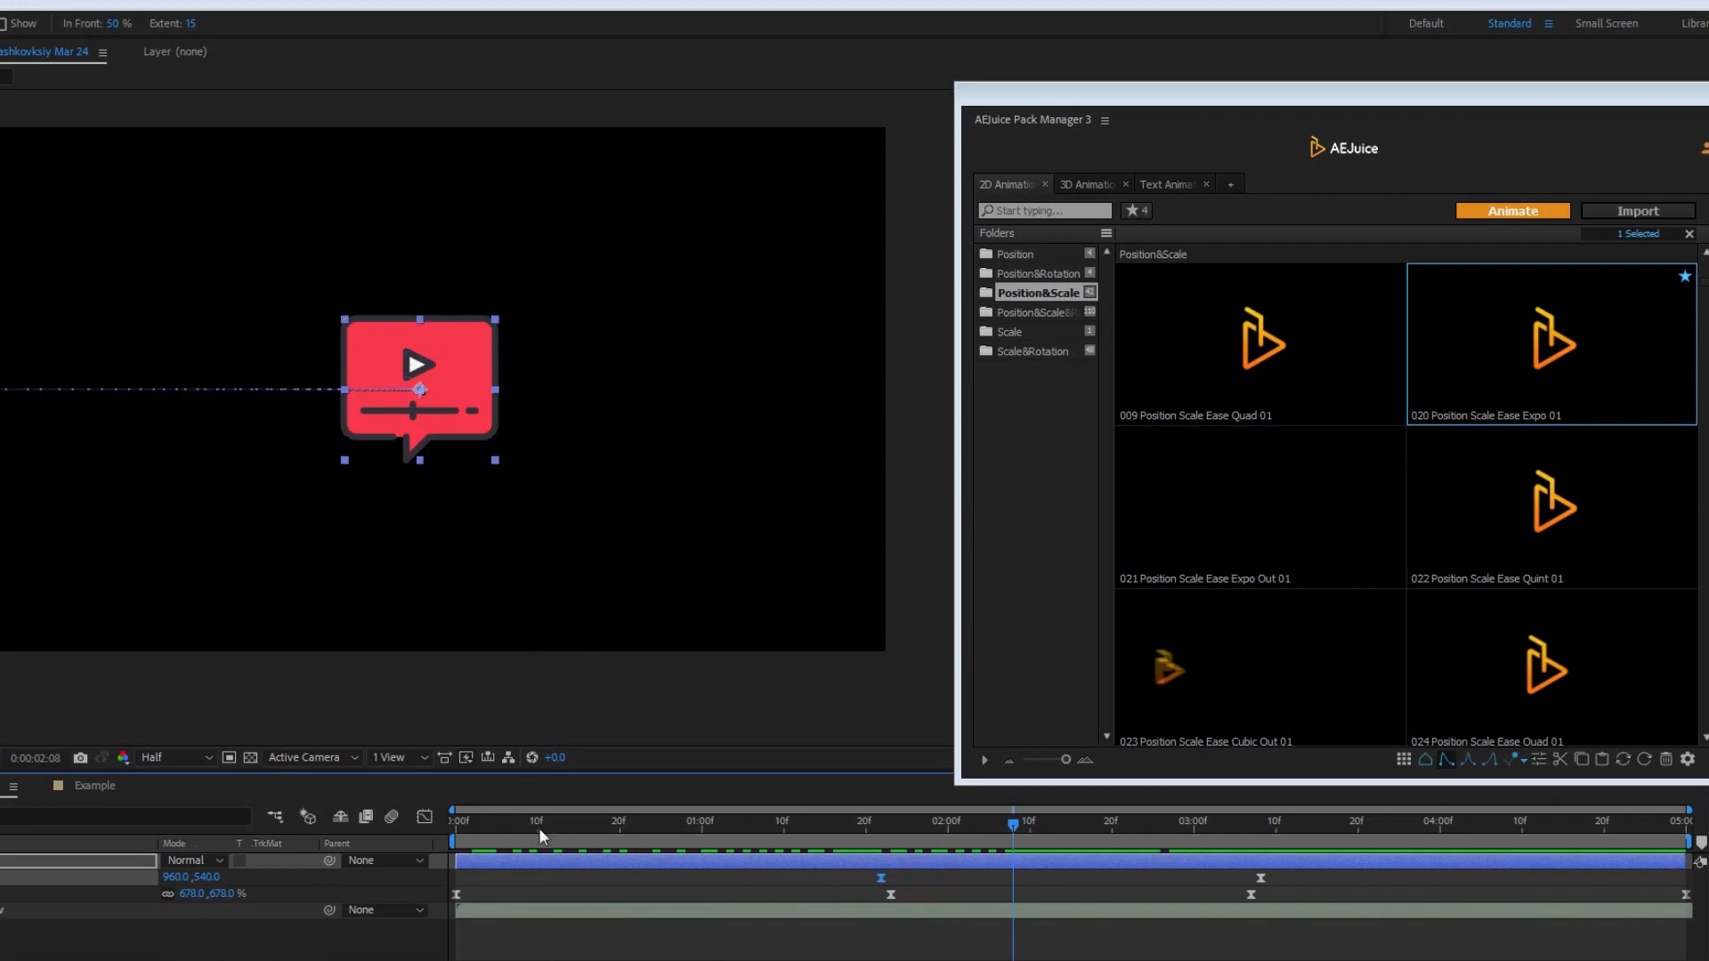
pyautogui.click(426, 813)
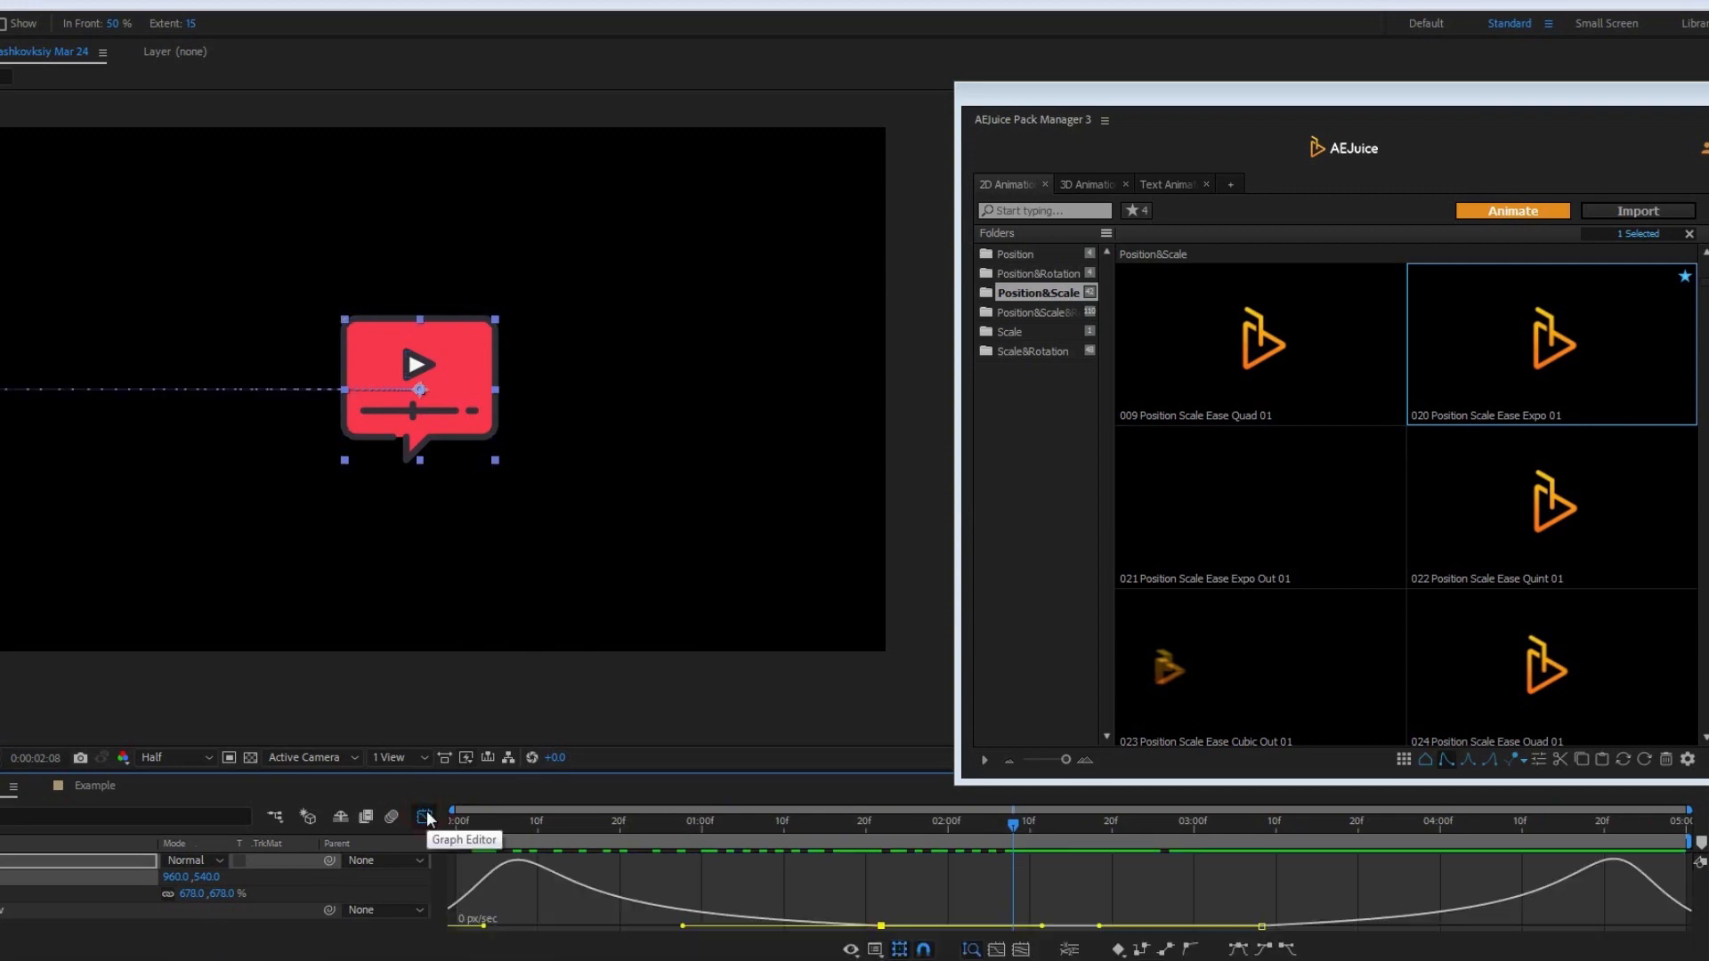
# Step: Reapply 020 Position Scale Ease Expo 01 to the play icon in Keyframes Mode Ease 2 and check its Position curve in the Graph Editor
pyautogui.click(426, 816)
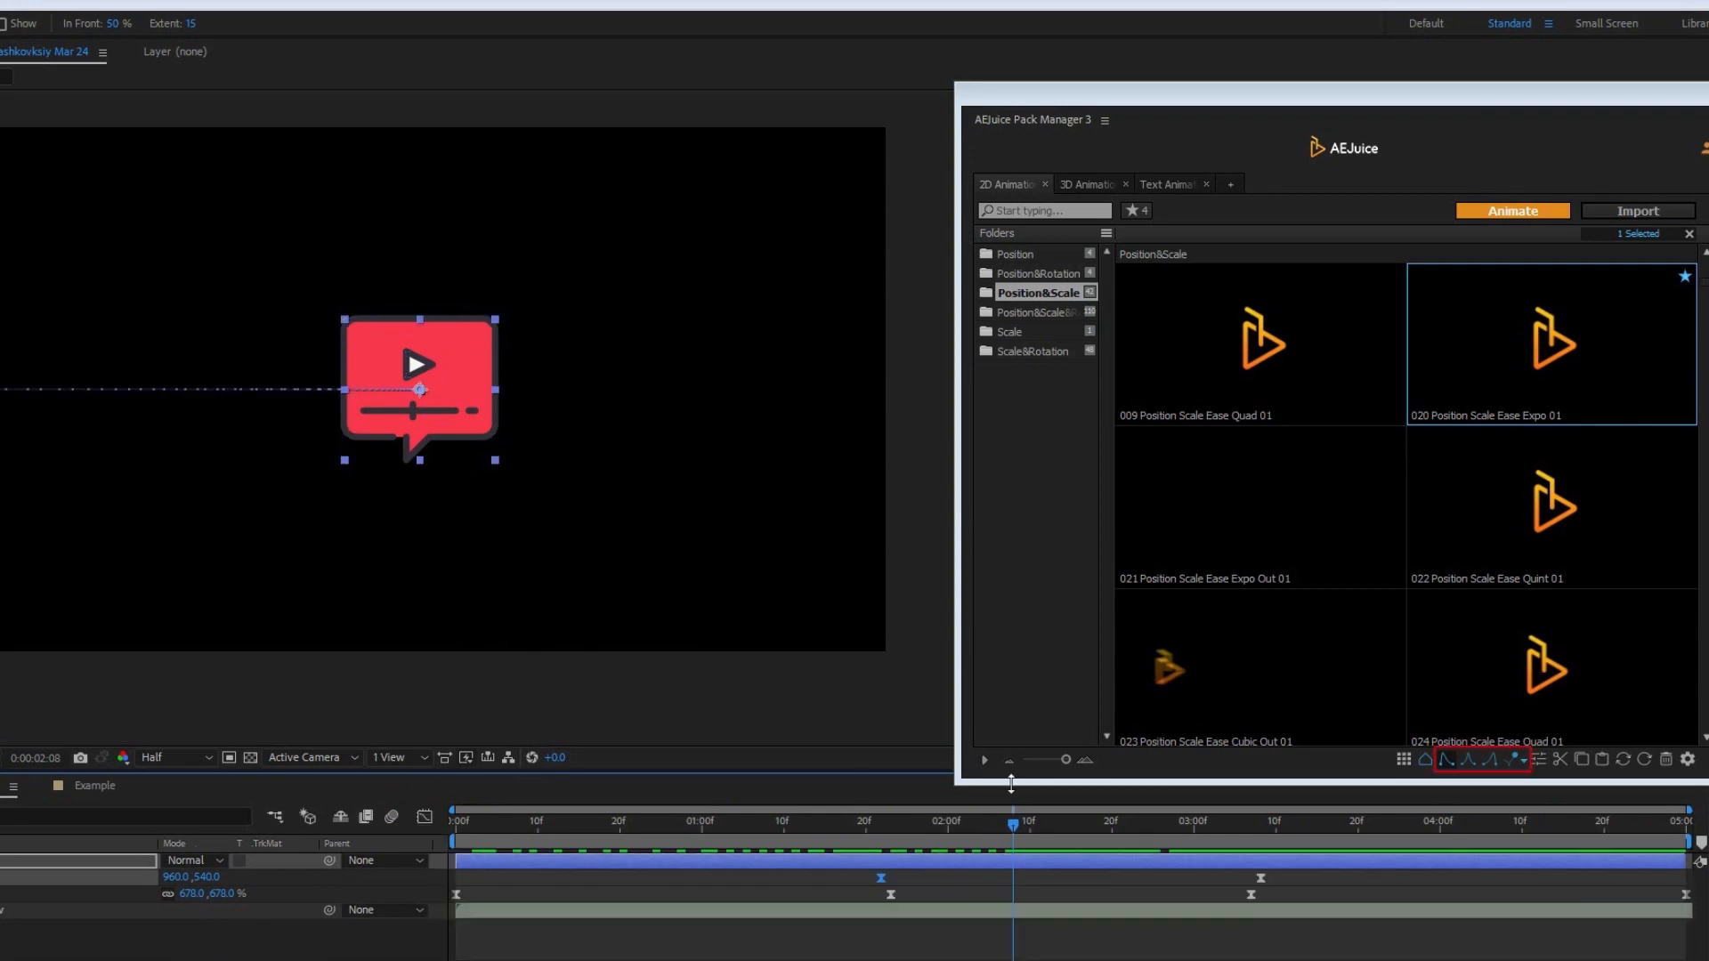
pyautogui.click(1471, 765)
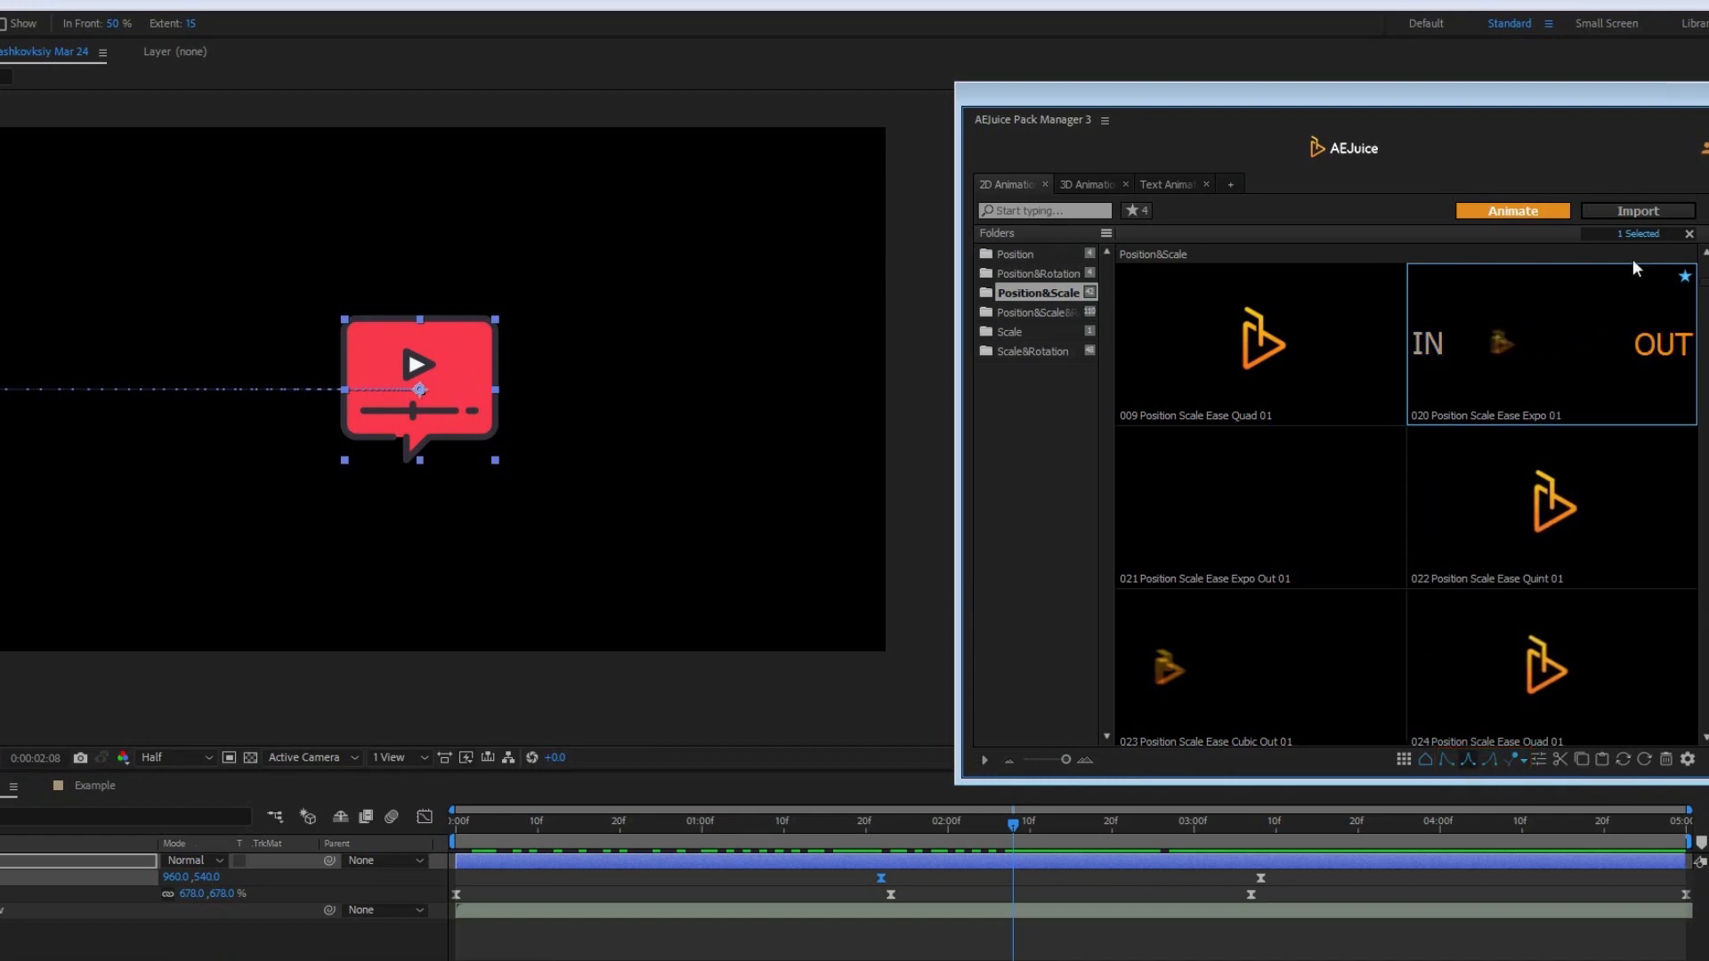
pyautogui.click(1640, 210)
pyautogui.click(881, 877)
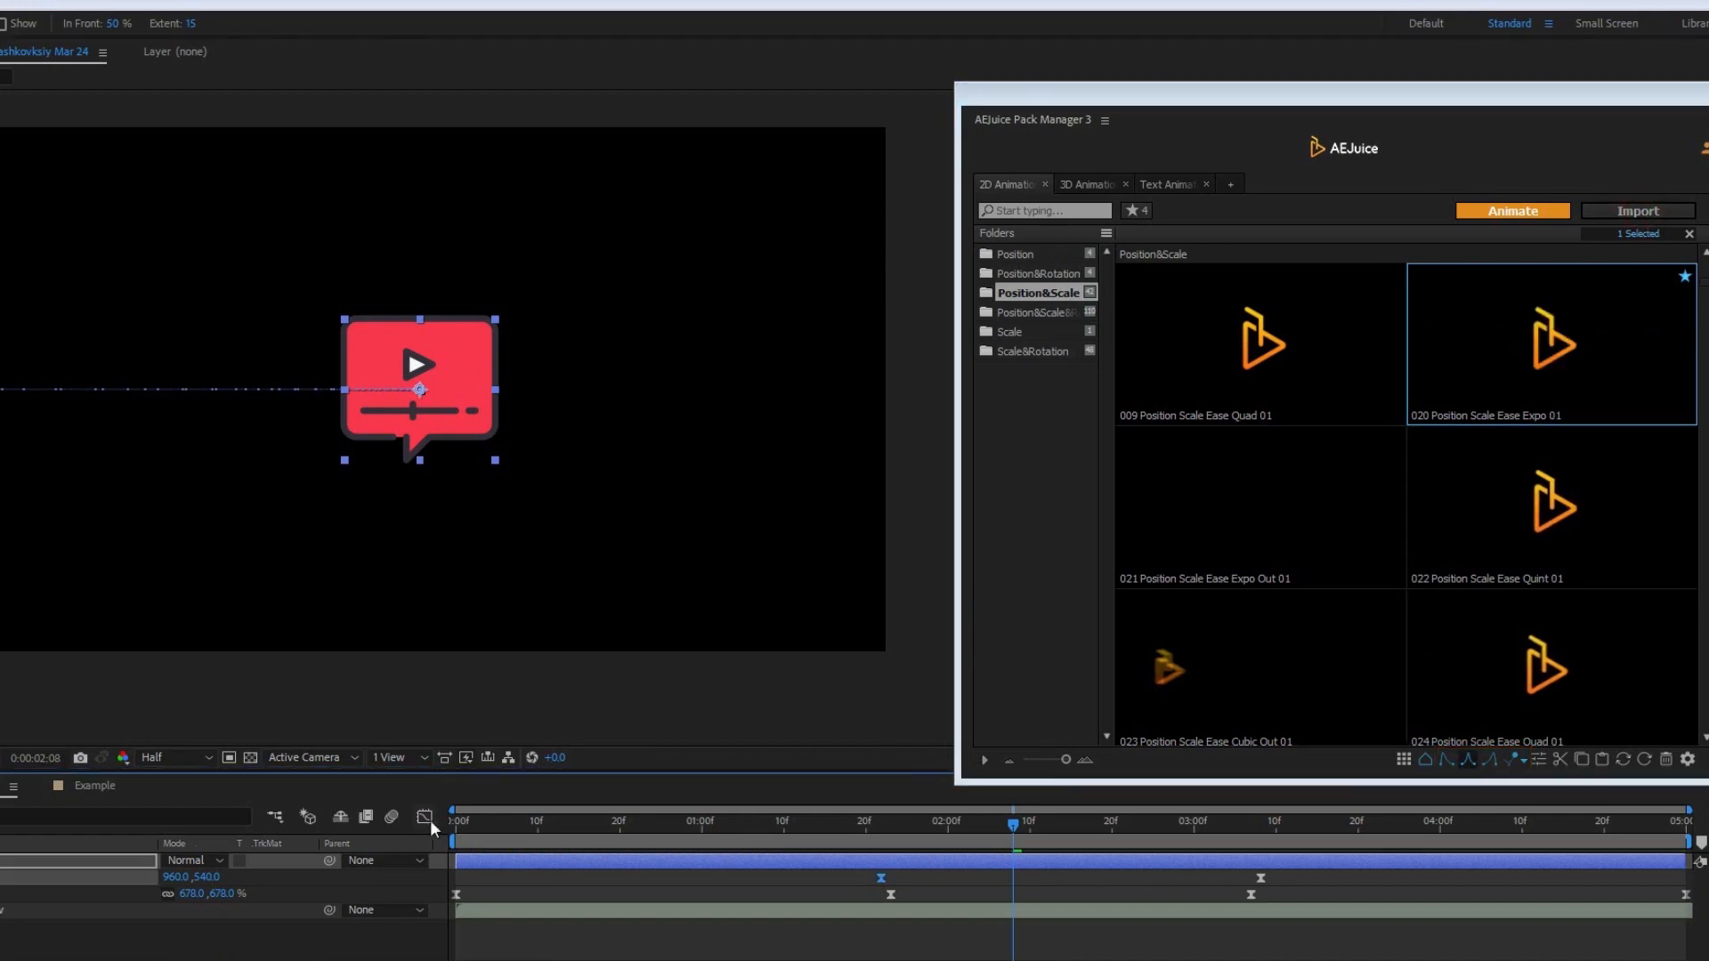
pyautogui.click(429, 819)
pyautogui.click(430, 820)
# Step: Review the IN keyframe velocity settings of Keyframes Mode Ease 2 in the 2D Animation Presets settings and accept them as they are
pyautogui.click(1687, 762)
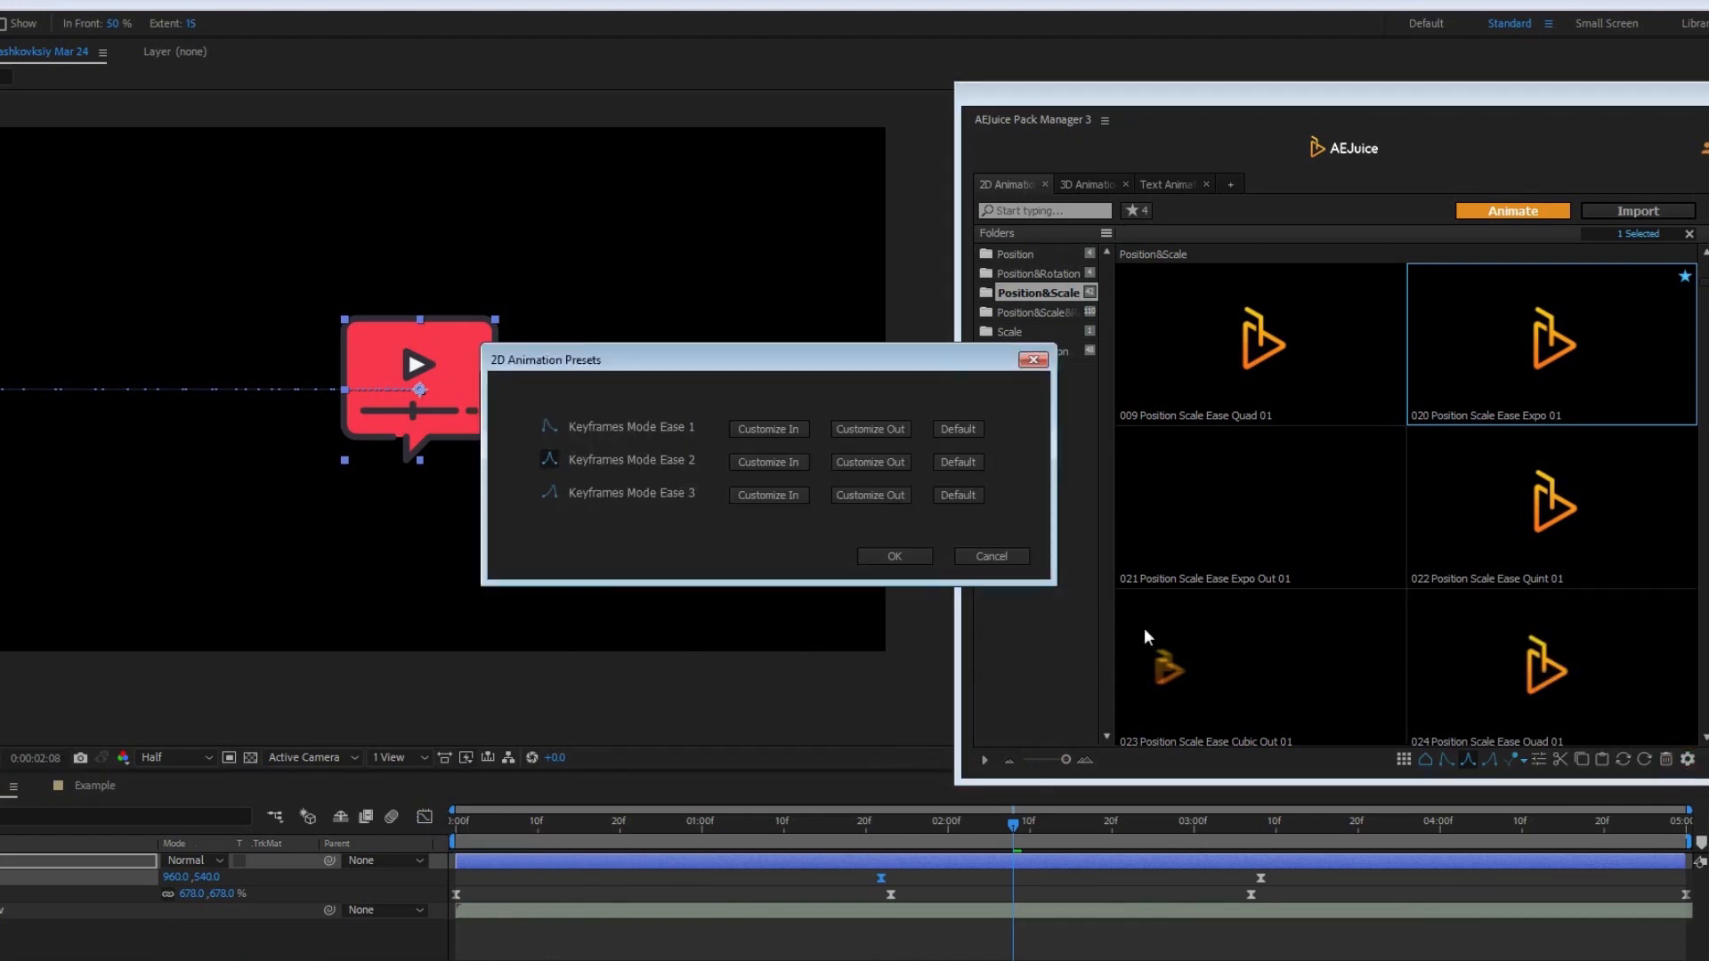
pyautogui.click(788, 465)
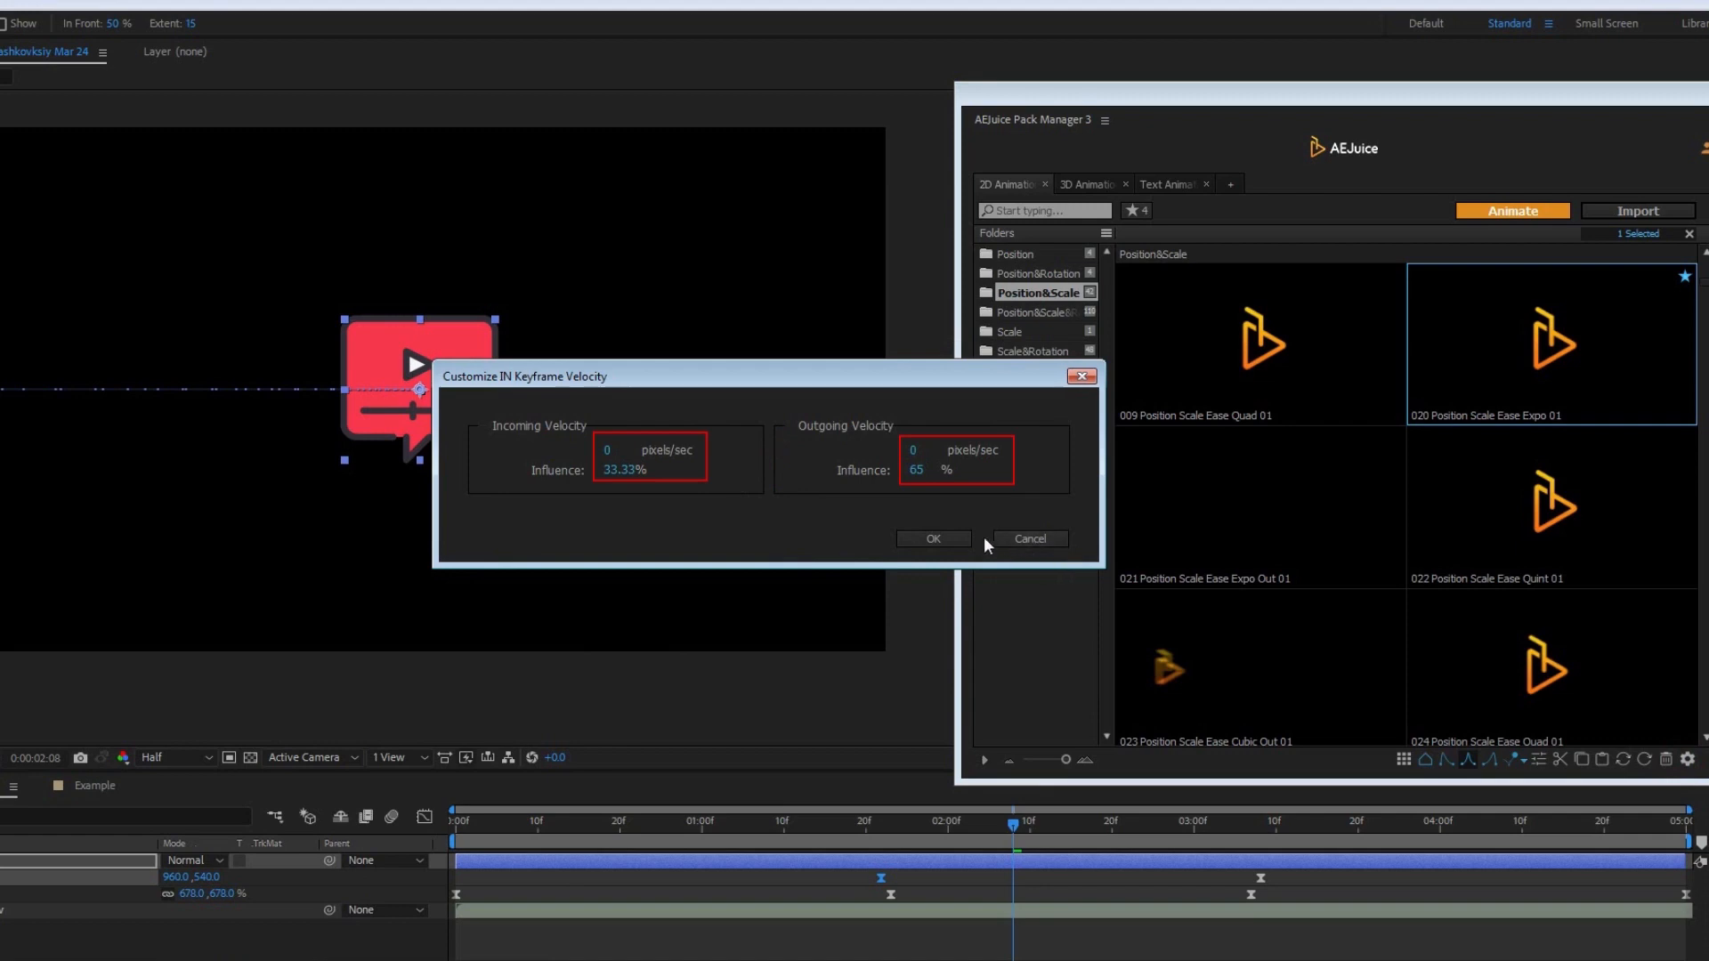
pyautogui.click(949, 537)
pyautogui.click(901, 557)
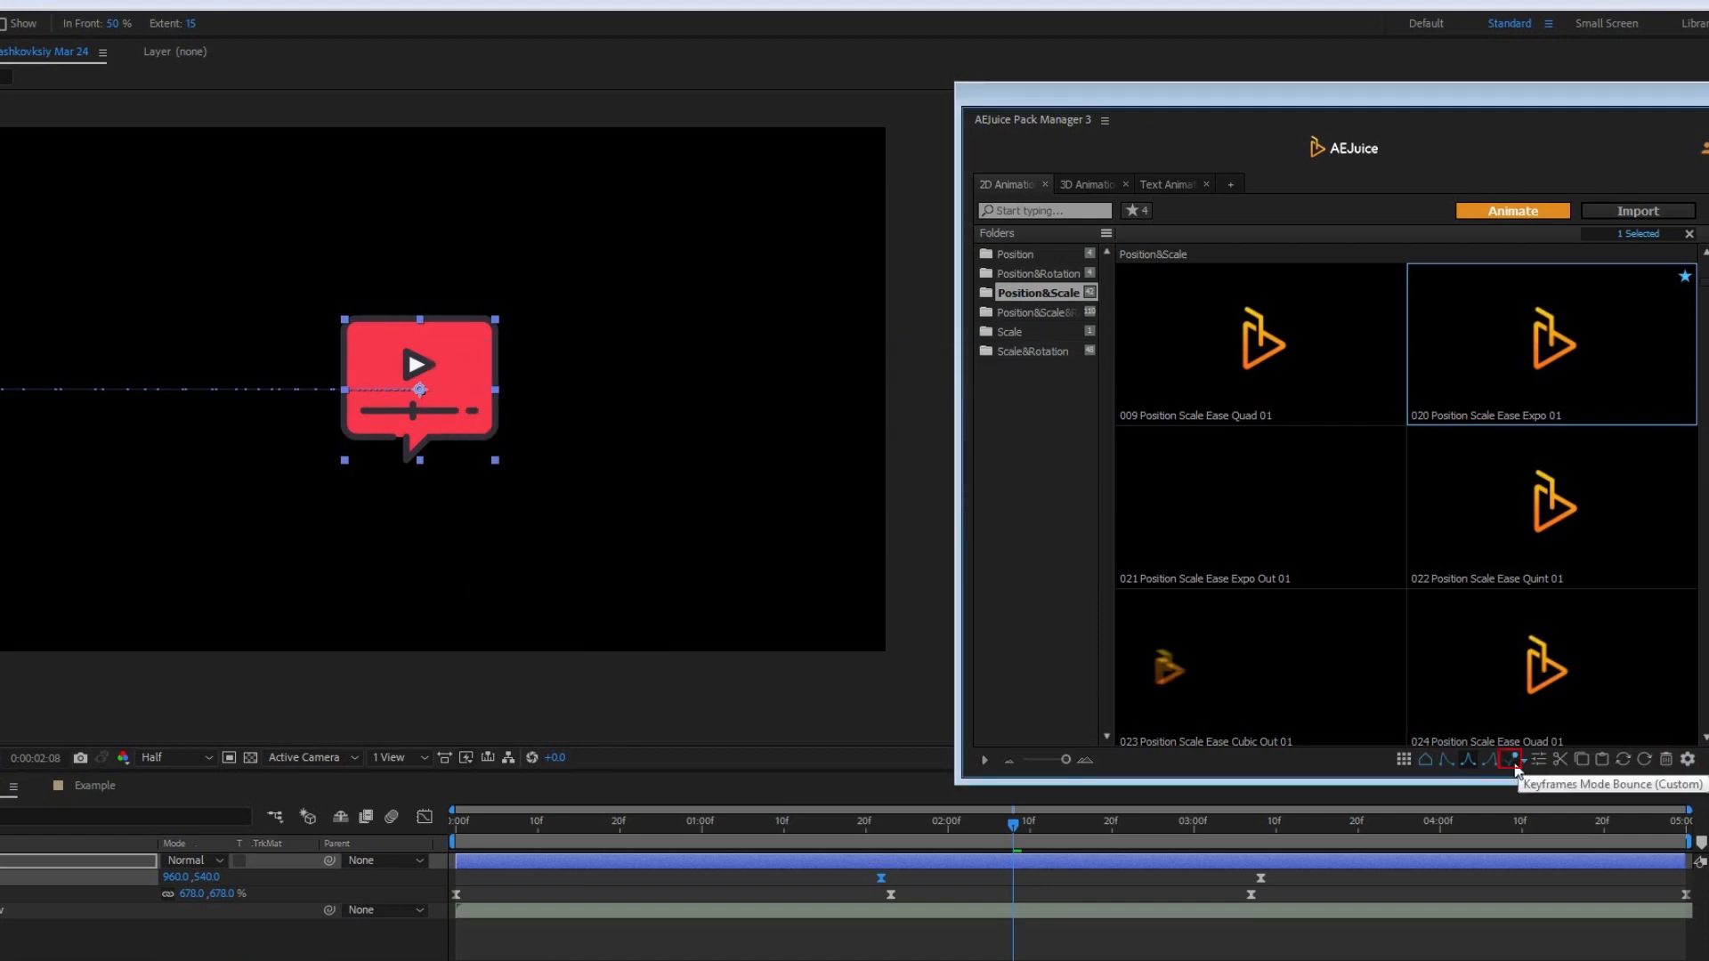
# Step: Apply 020 Position Scale Ease Expo 01 to the play icon in Keyframes Mode Bounce, scrub the result, and pick an option from the bounce mode list
pyautogui.click(1513, 762)
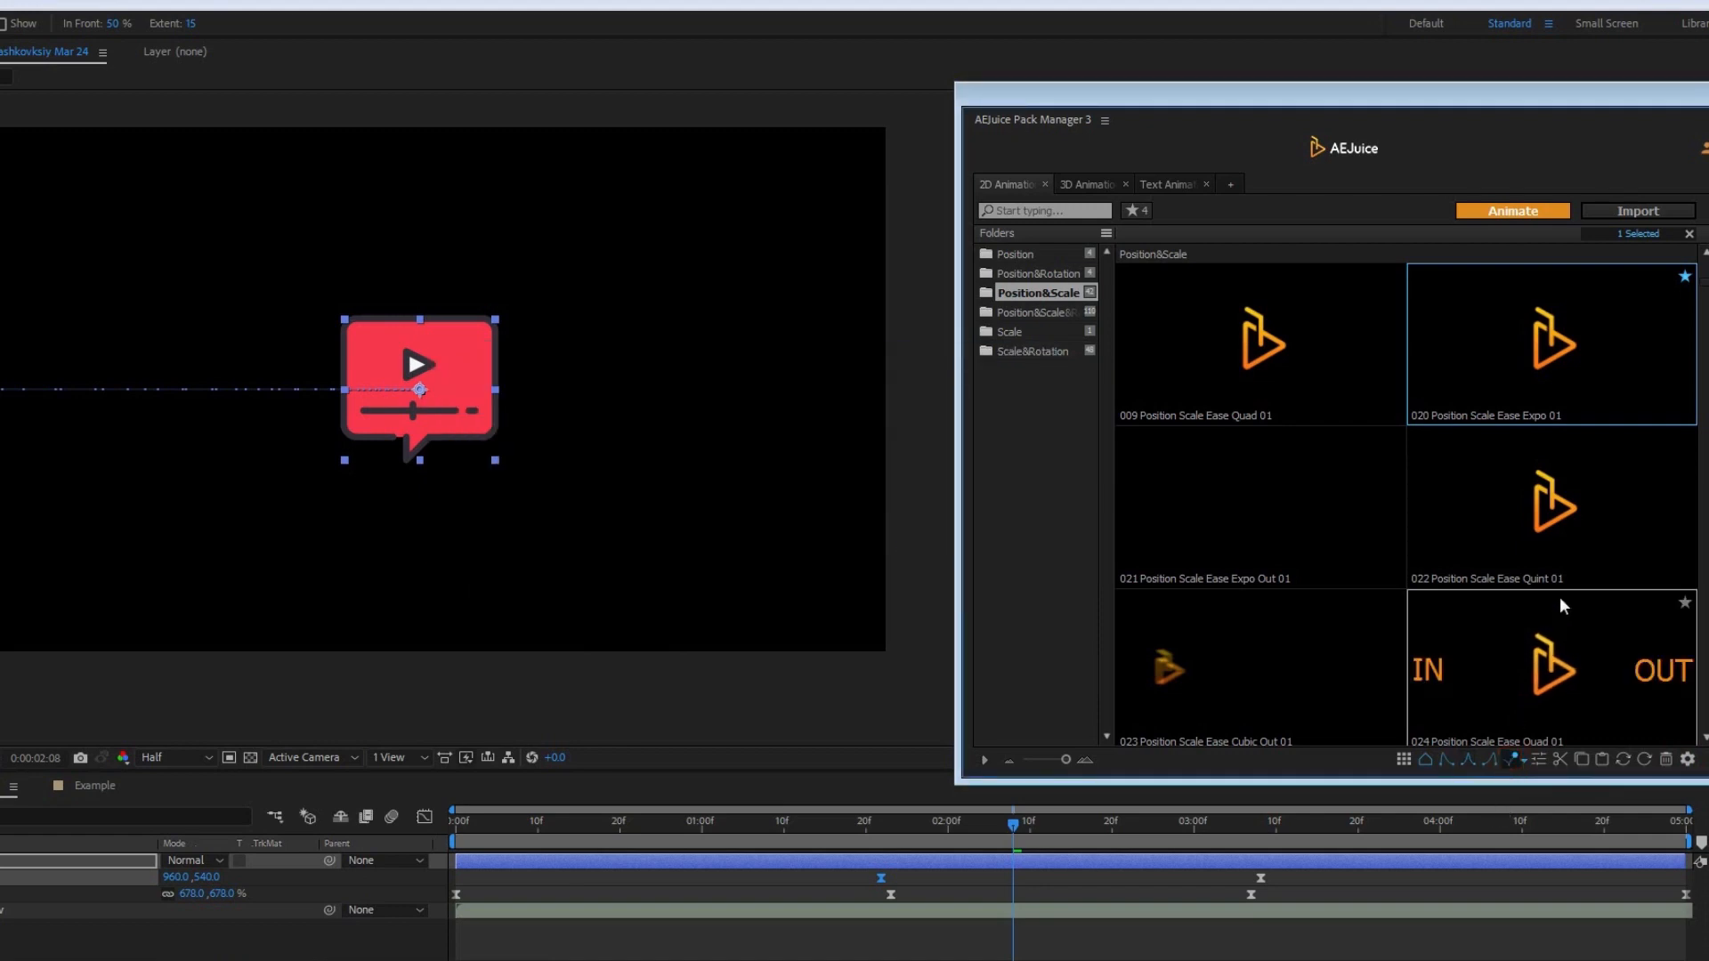
pyautogui.click(1642, 214)
pyautogui.moveTo(471, 823); pyautogui.dragTo(746, 842)
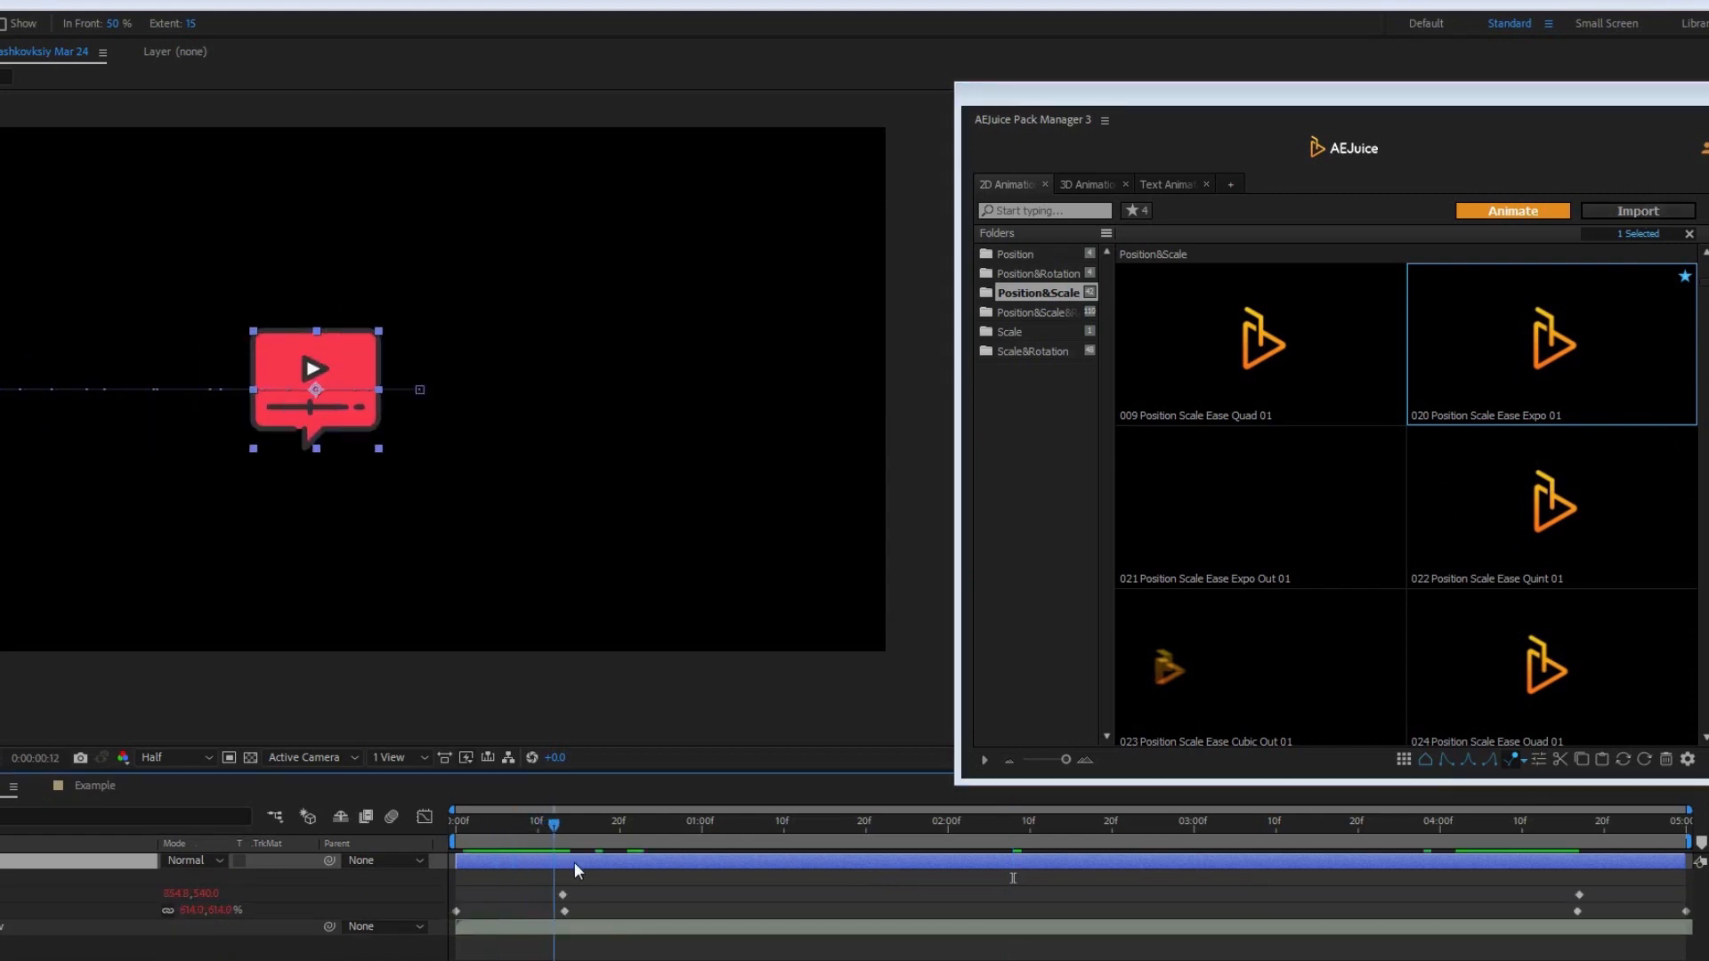
pyautogui.click(1524, 761)
pyautogui.click(1548, 689)
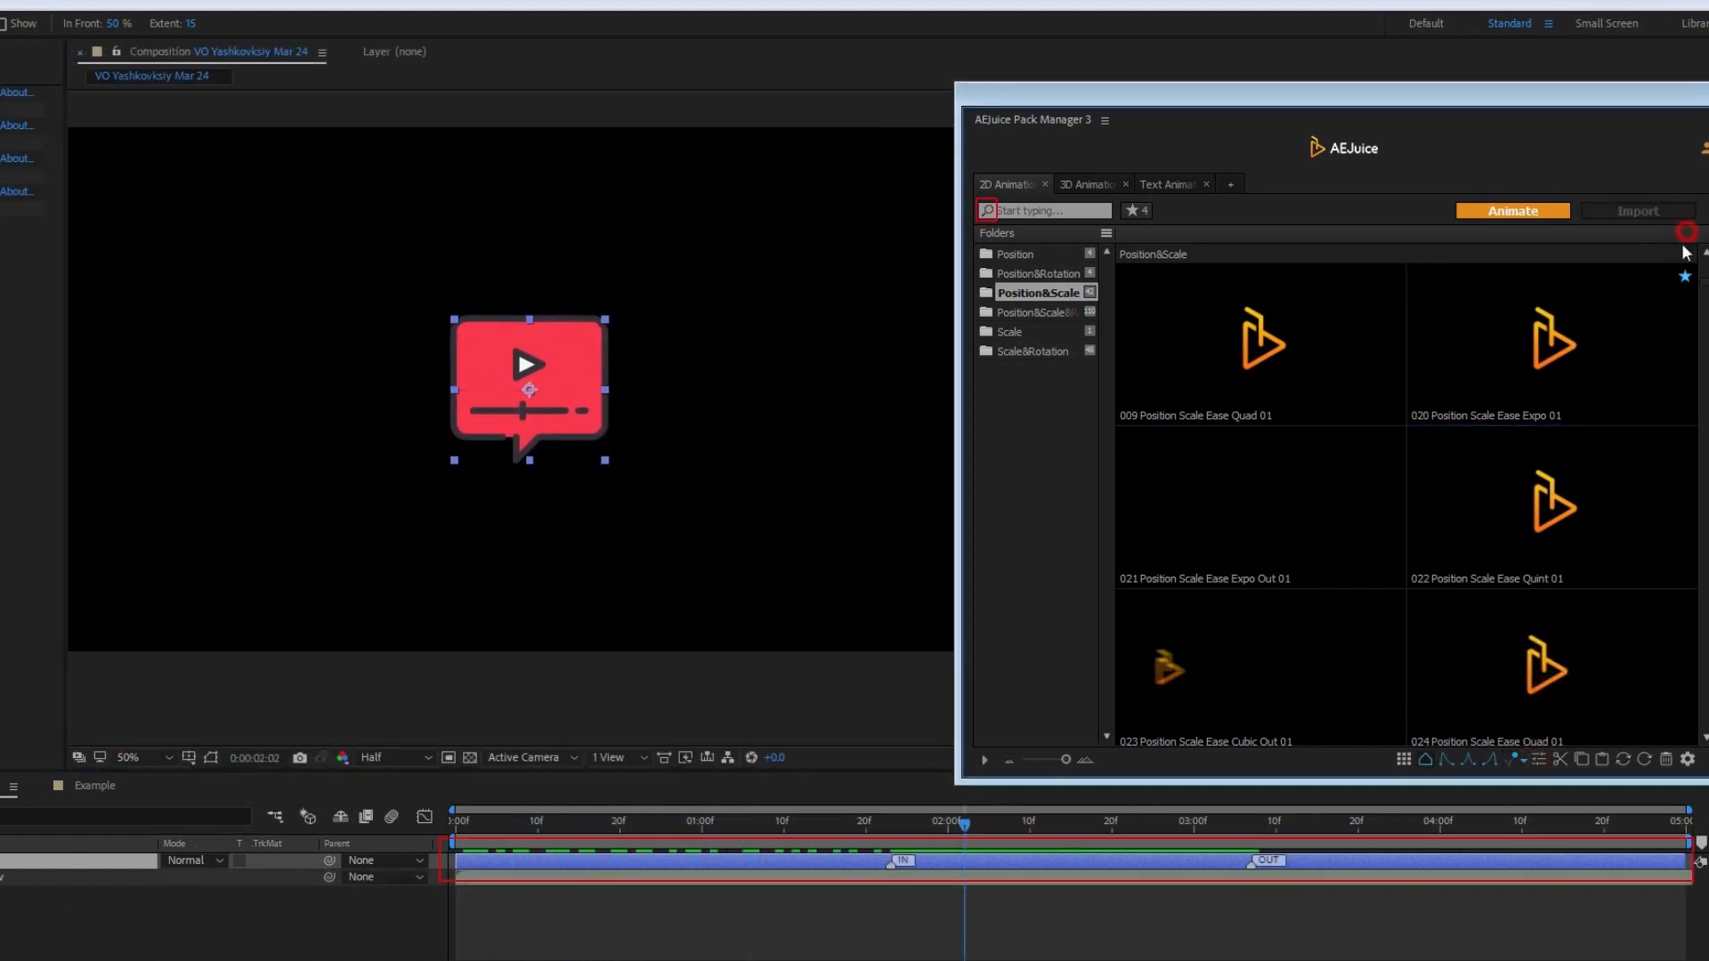
# Step: Apply the preset 009 Text Position Scale Rotation Characters Ease Quad 01 to the AEJuice text layer in the Example composition
pyautogui.scroll(-15, 1578, 461)
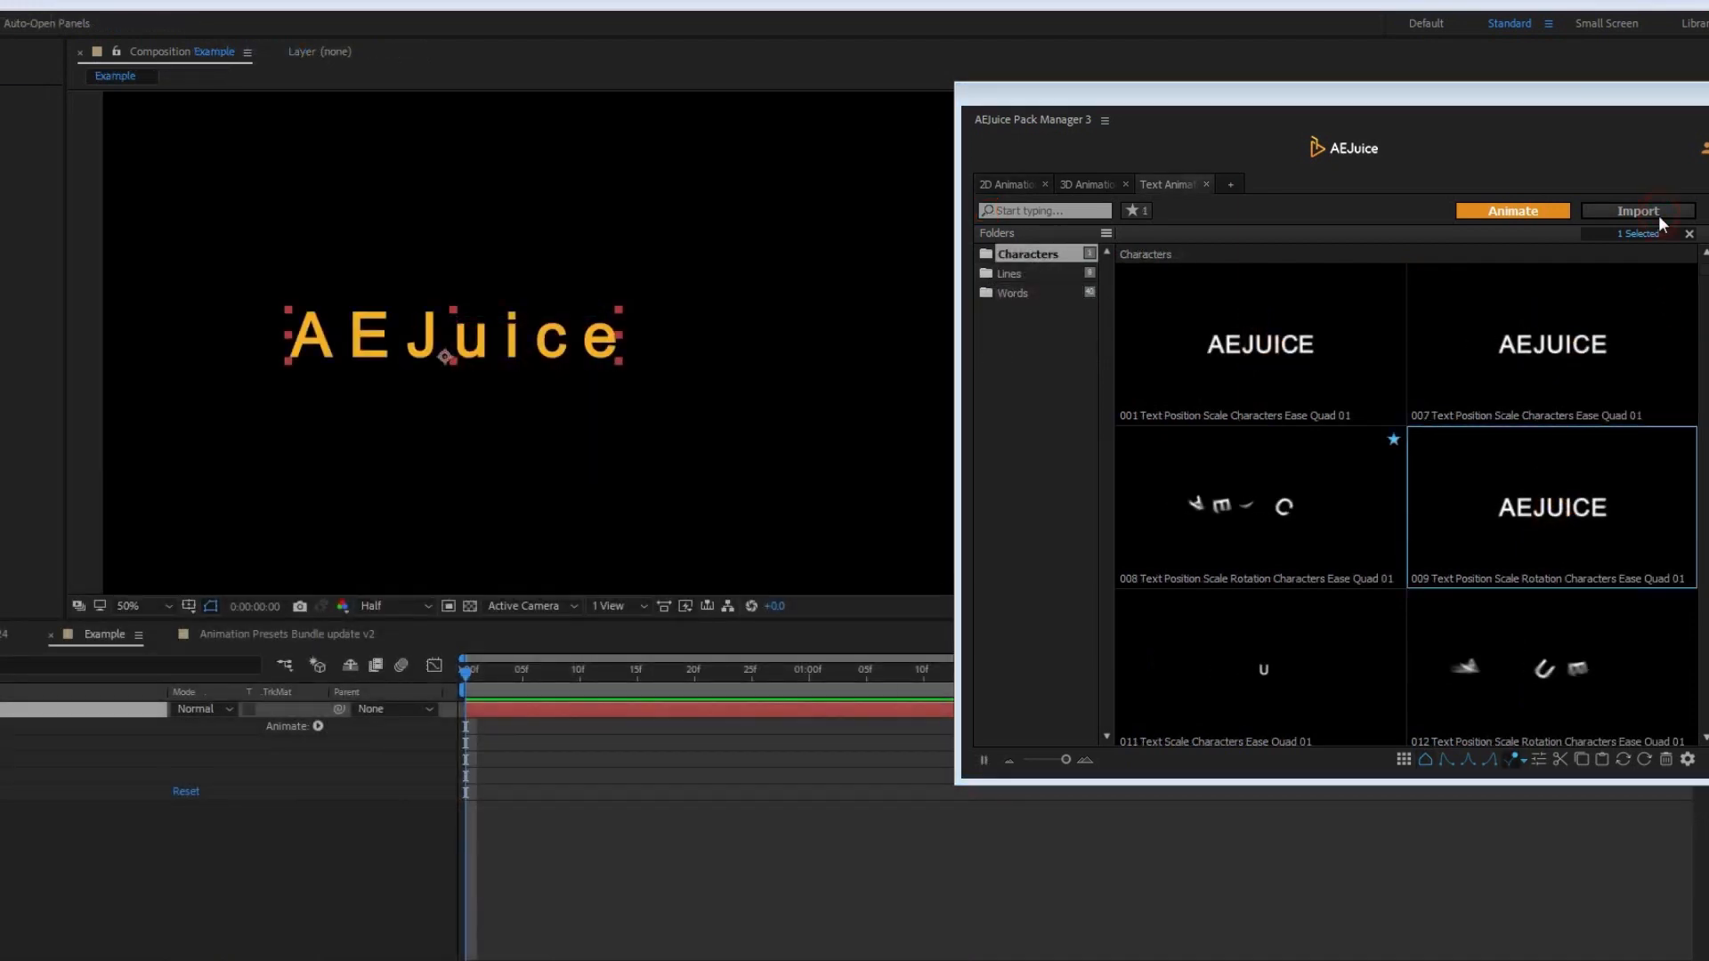
pyautogui.click(1658, 216)
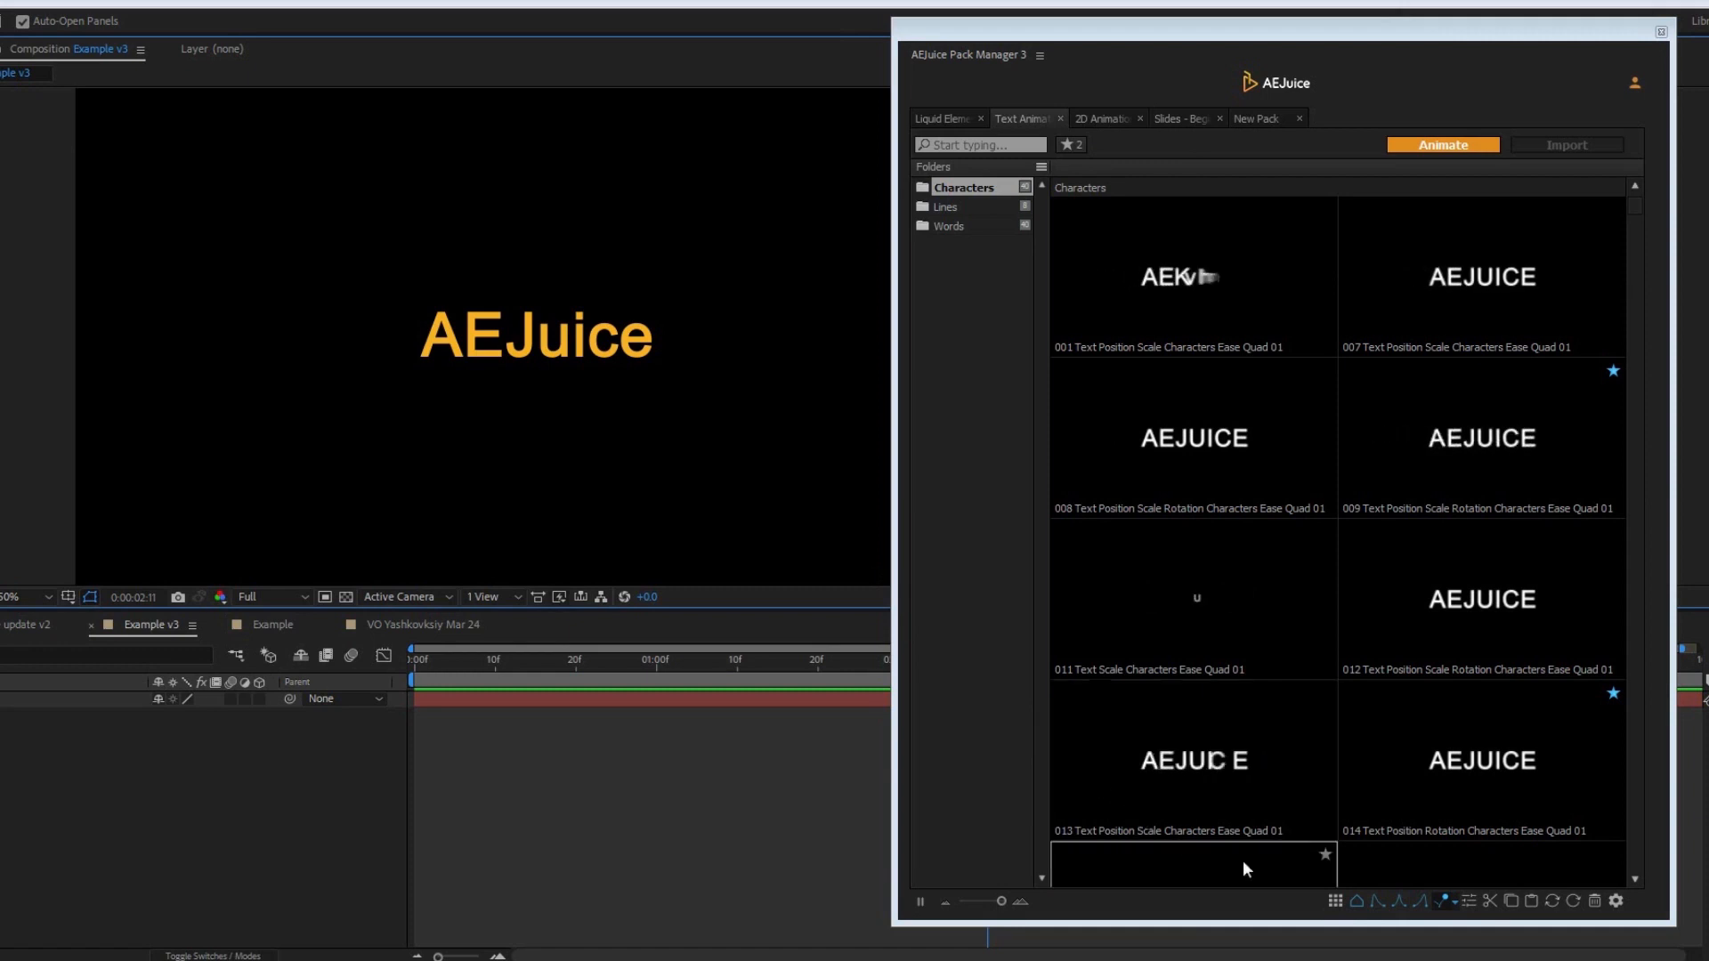
# Step: Set the text presets' Keyframes Mode Ease Out to the Ease Out 02 curve
pyautogui.click(1420, 901)
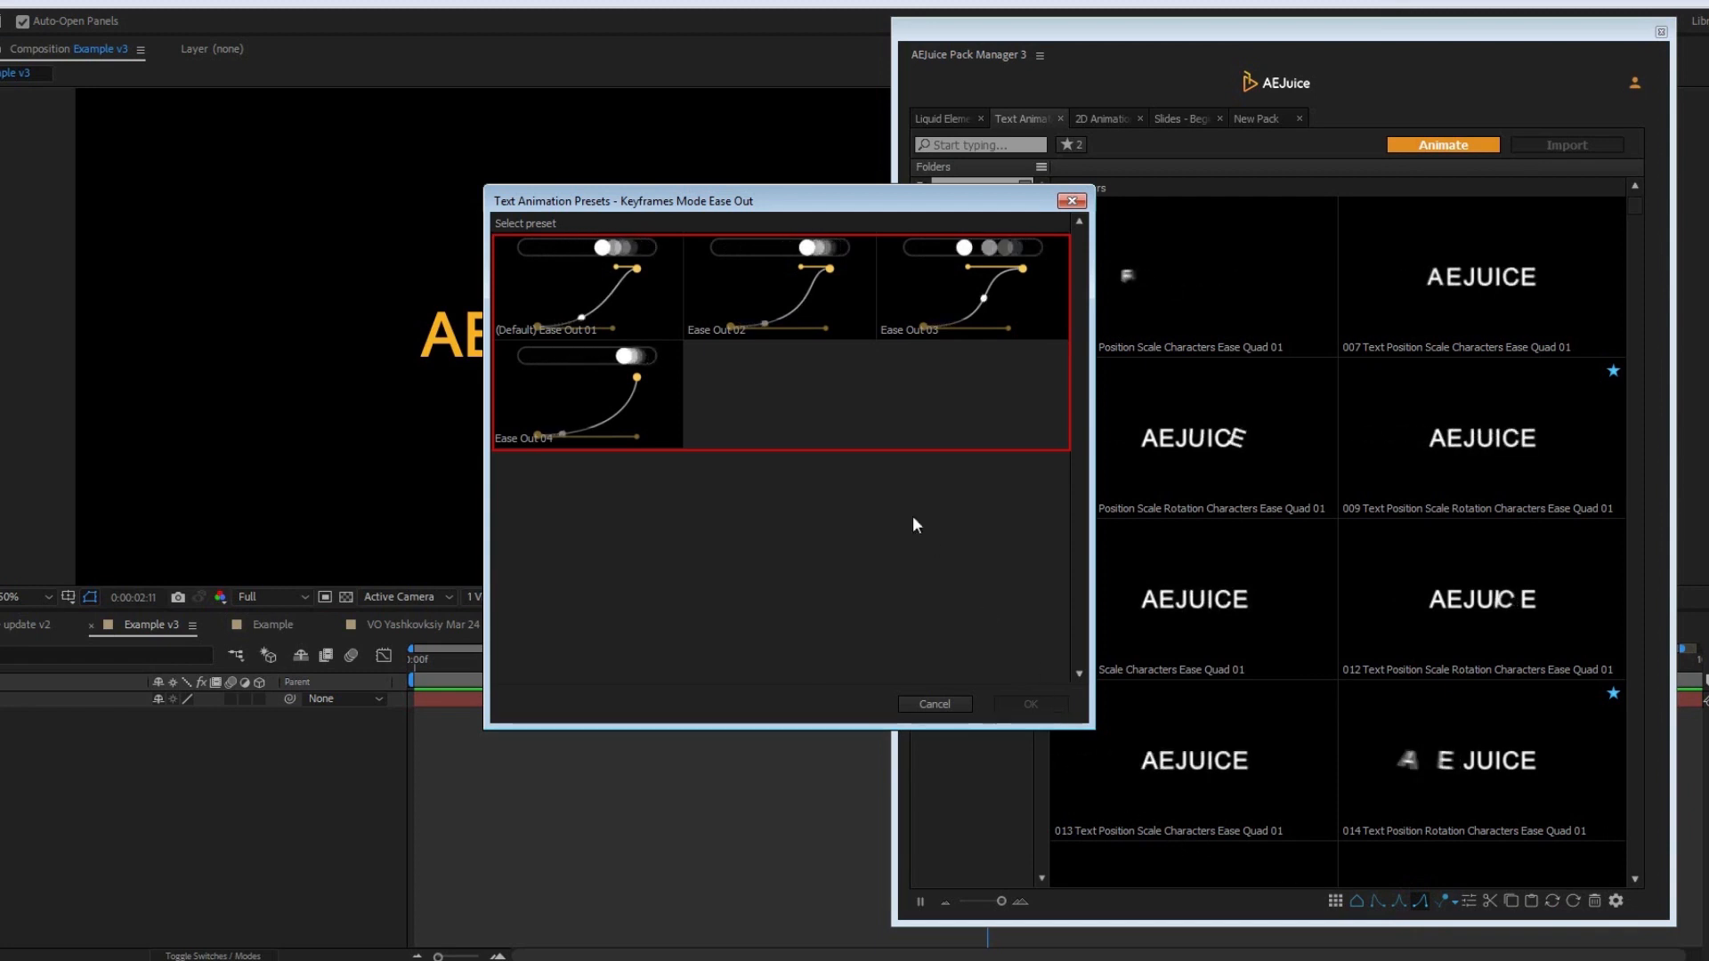
pyautogui.click(801, 289)
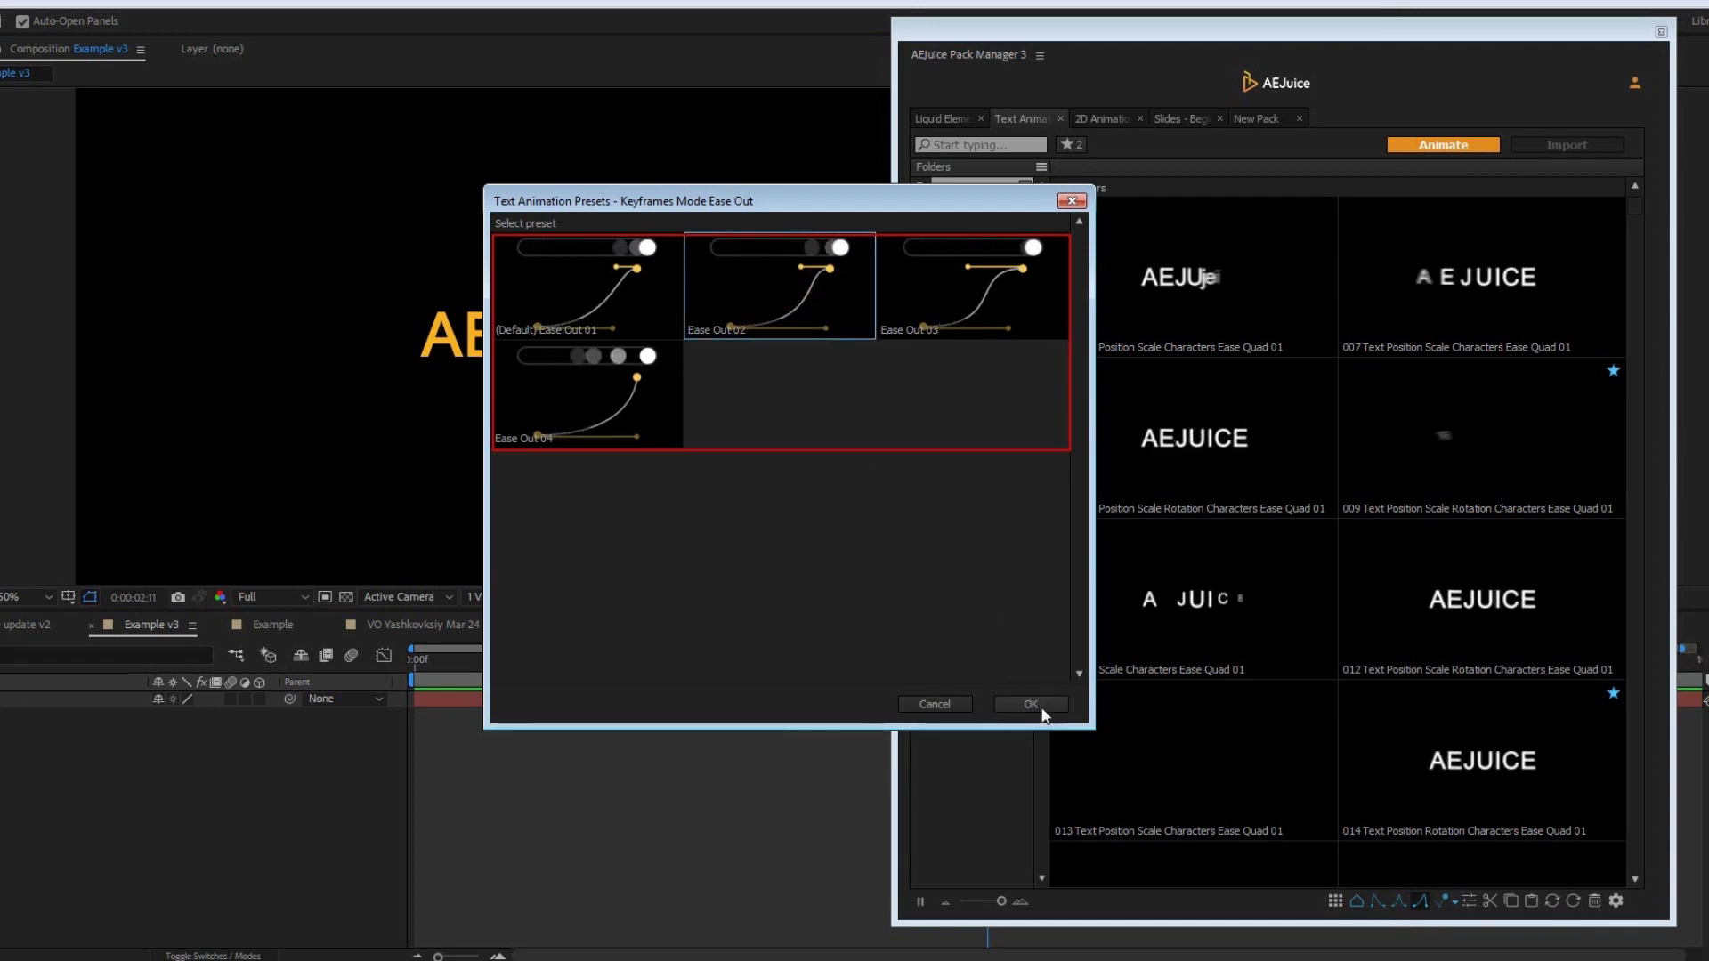
pyautogui.click(1043, 706)
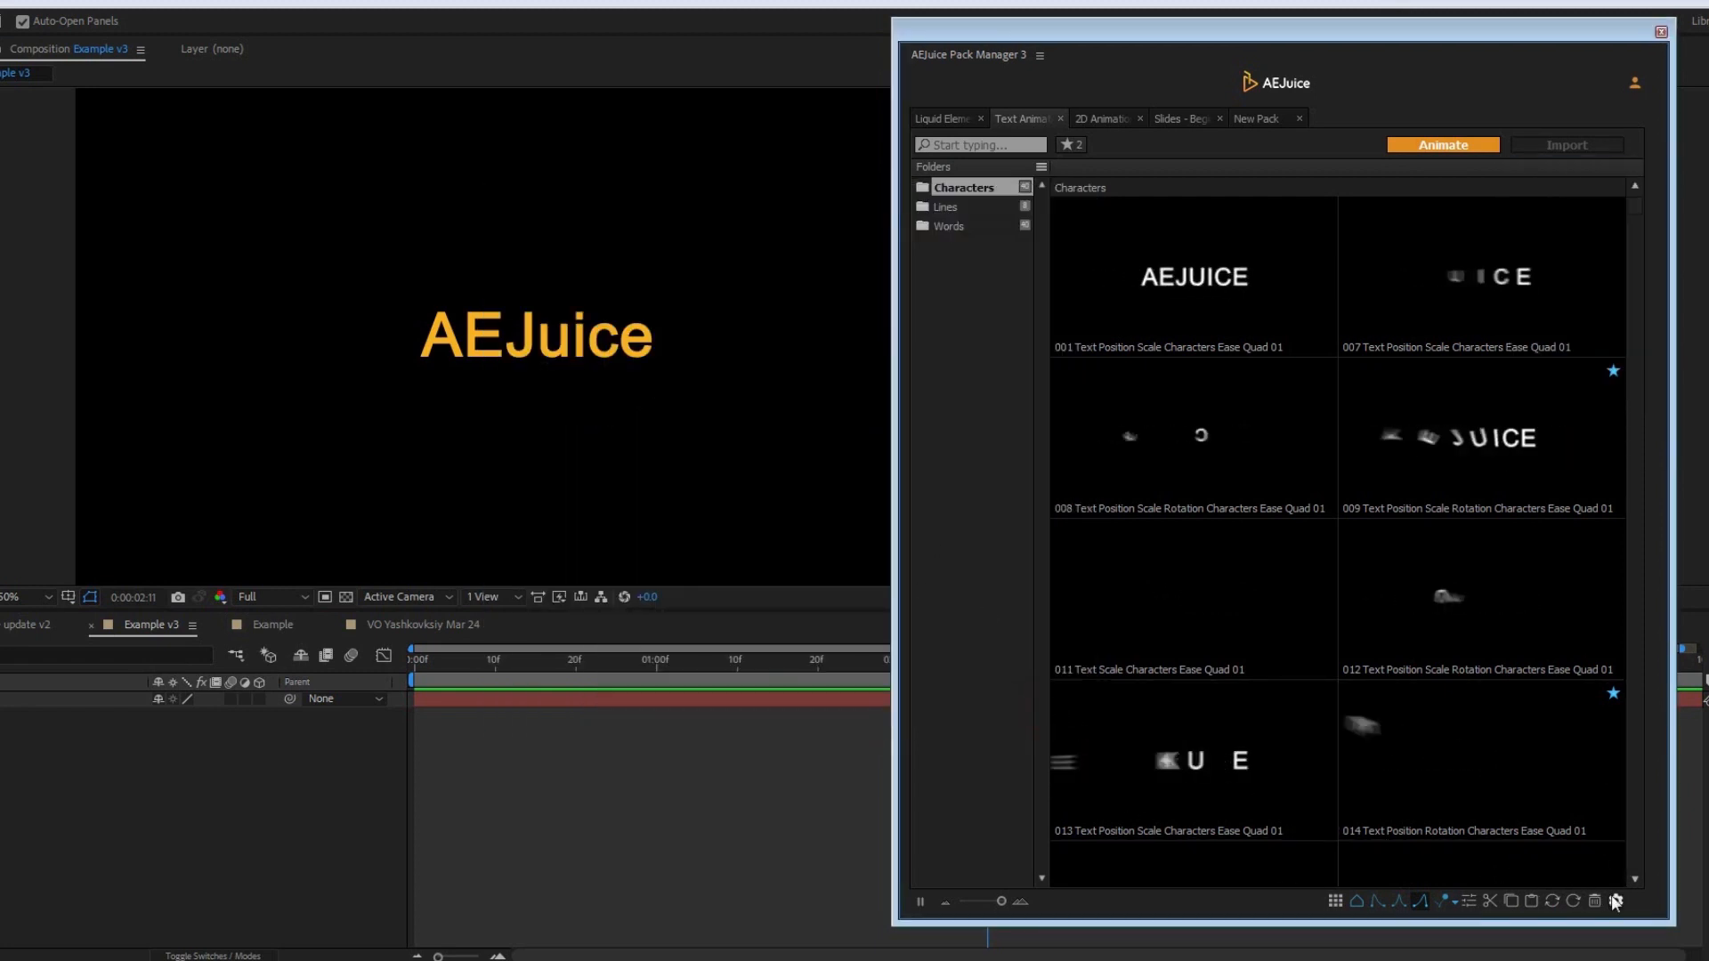
# Step: Set the text presets' Keyframes Mode Bounce to the Bounce 08 curve in the Text Animation Presets settings
pyautogui.click(1616, 900)
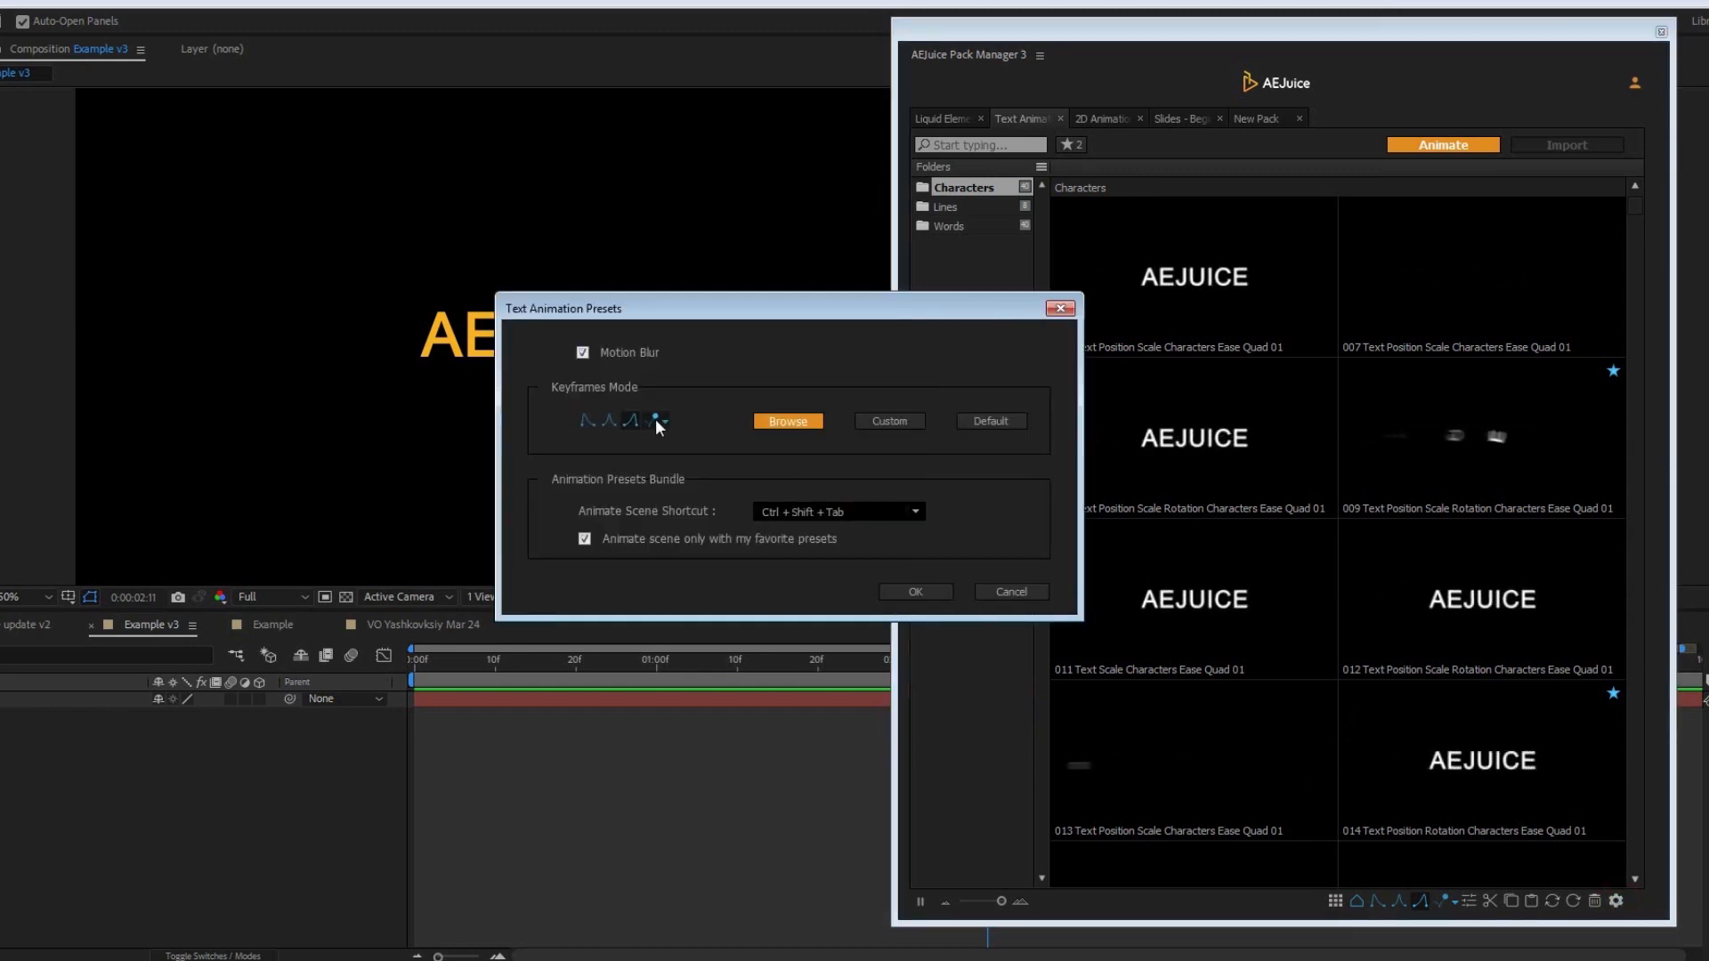
pyautogui.click(763, 422)
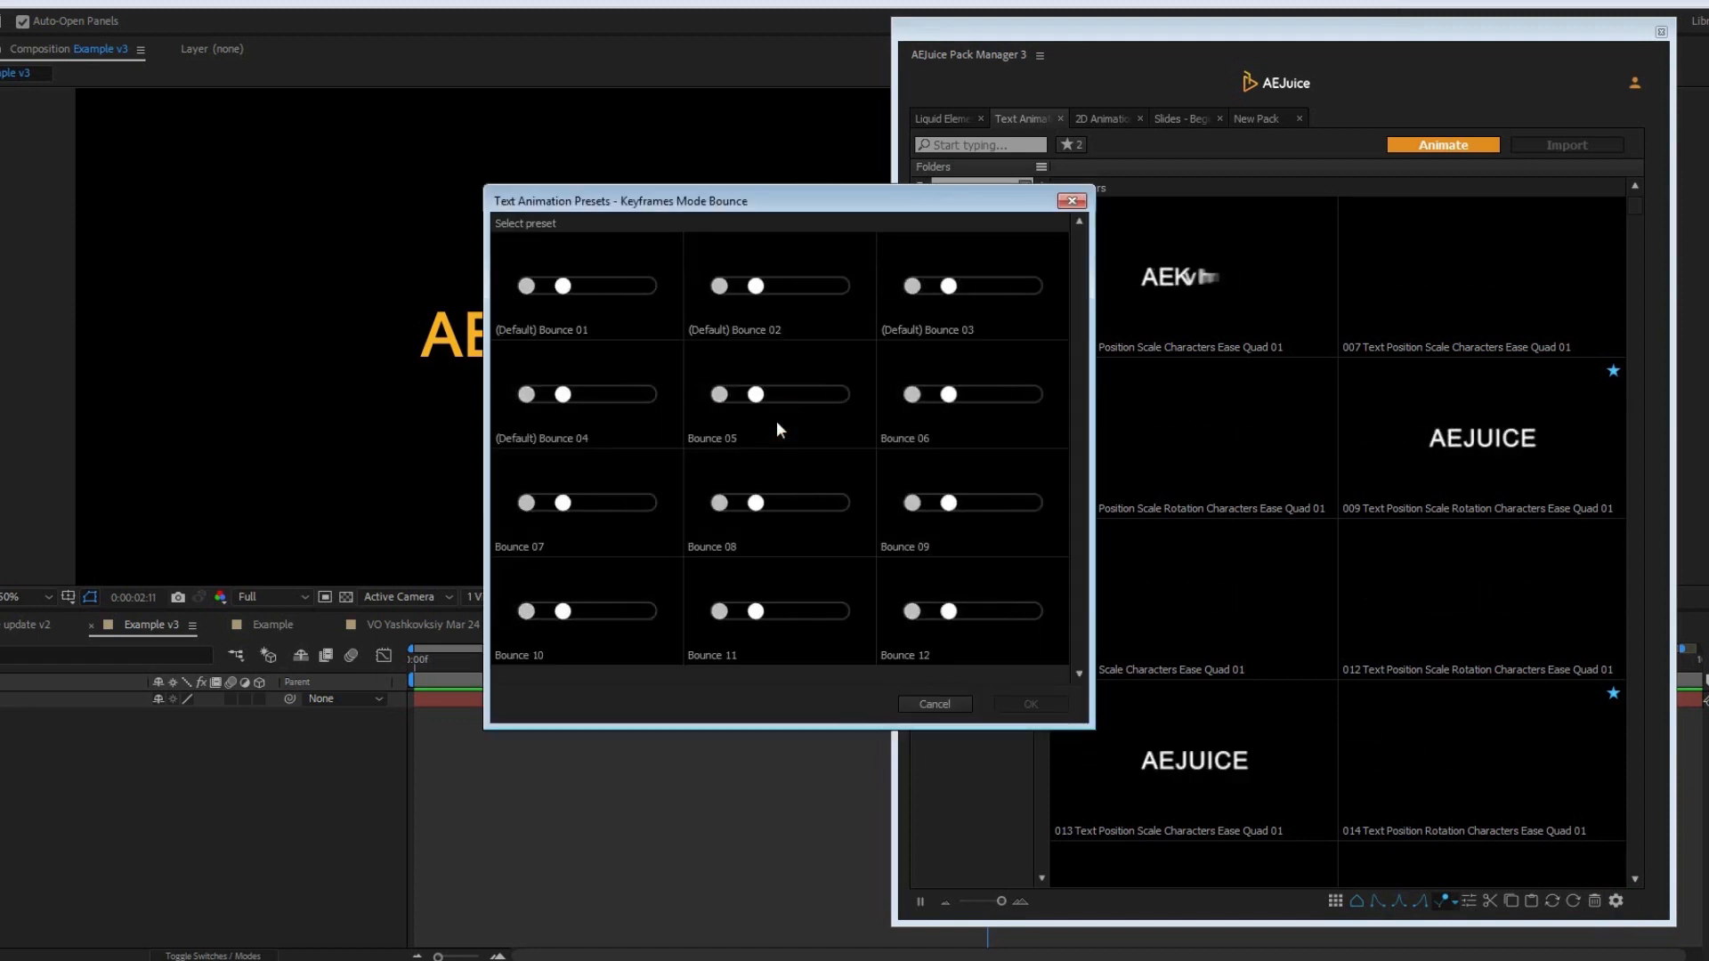
pyautogui.click(766, 491)
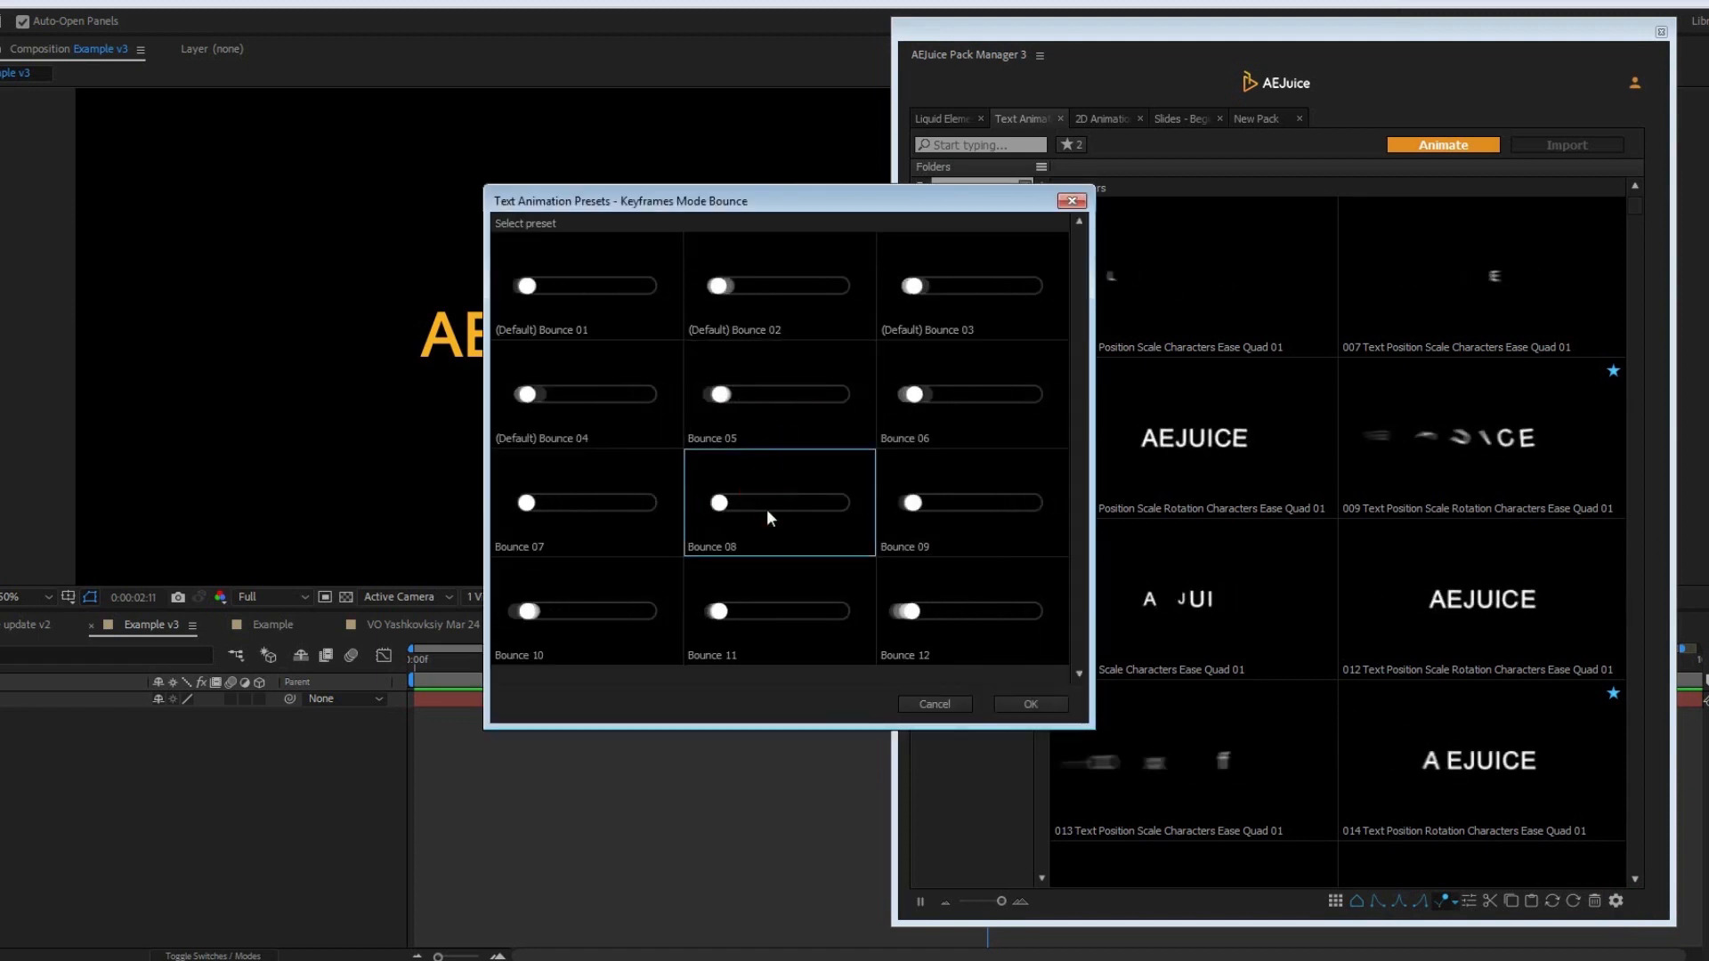
pyautogui.click(1048, 703)
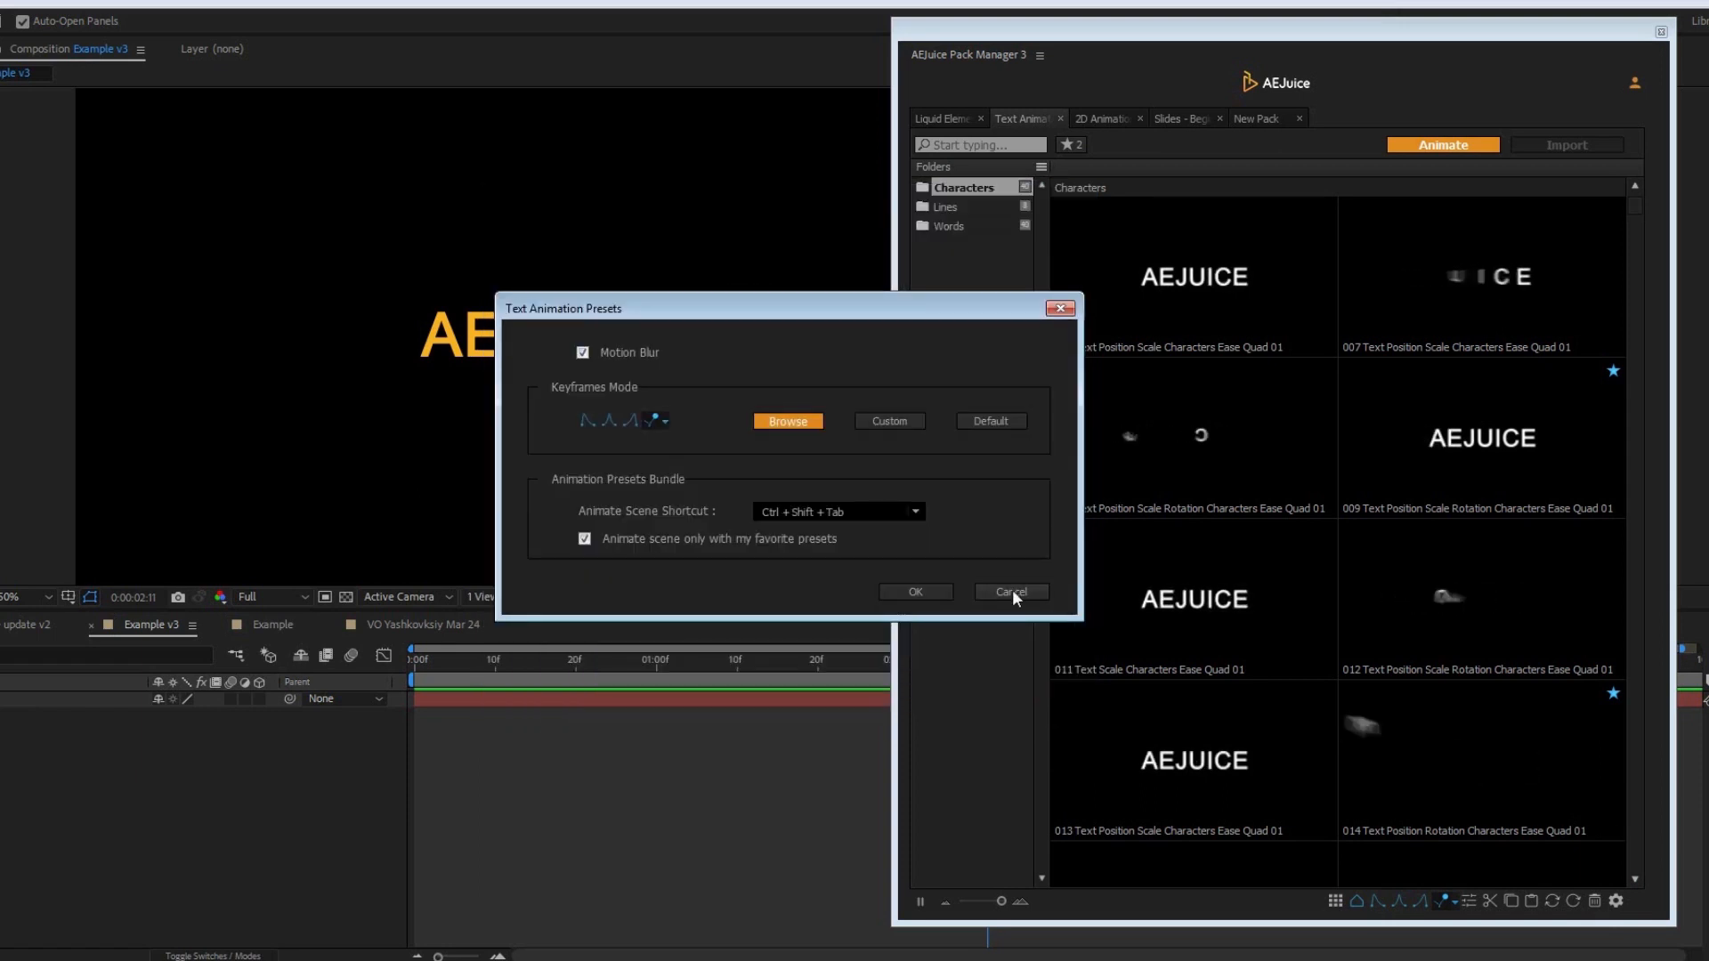
# Step: Turn off Motion Blur for the text animation presets and review the available Animate Scene Shortcut options
pyautogui.click(584, 351)
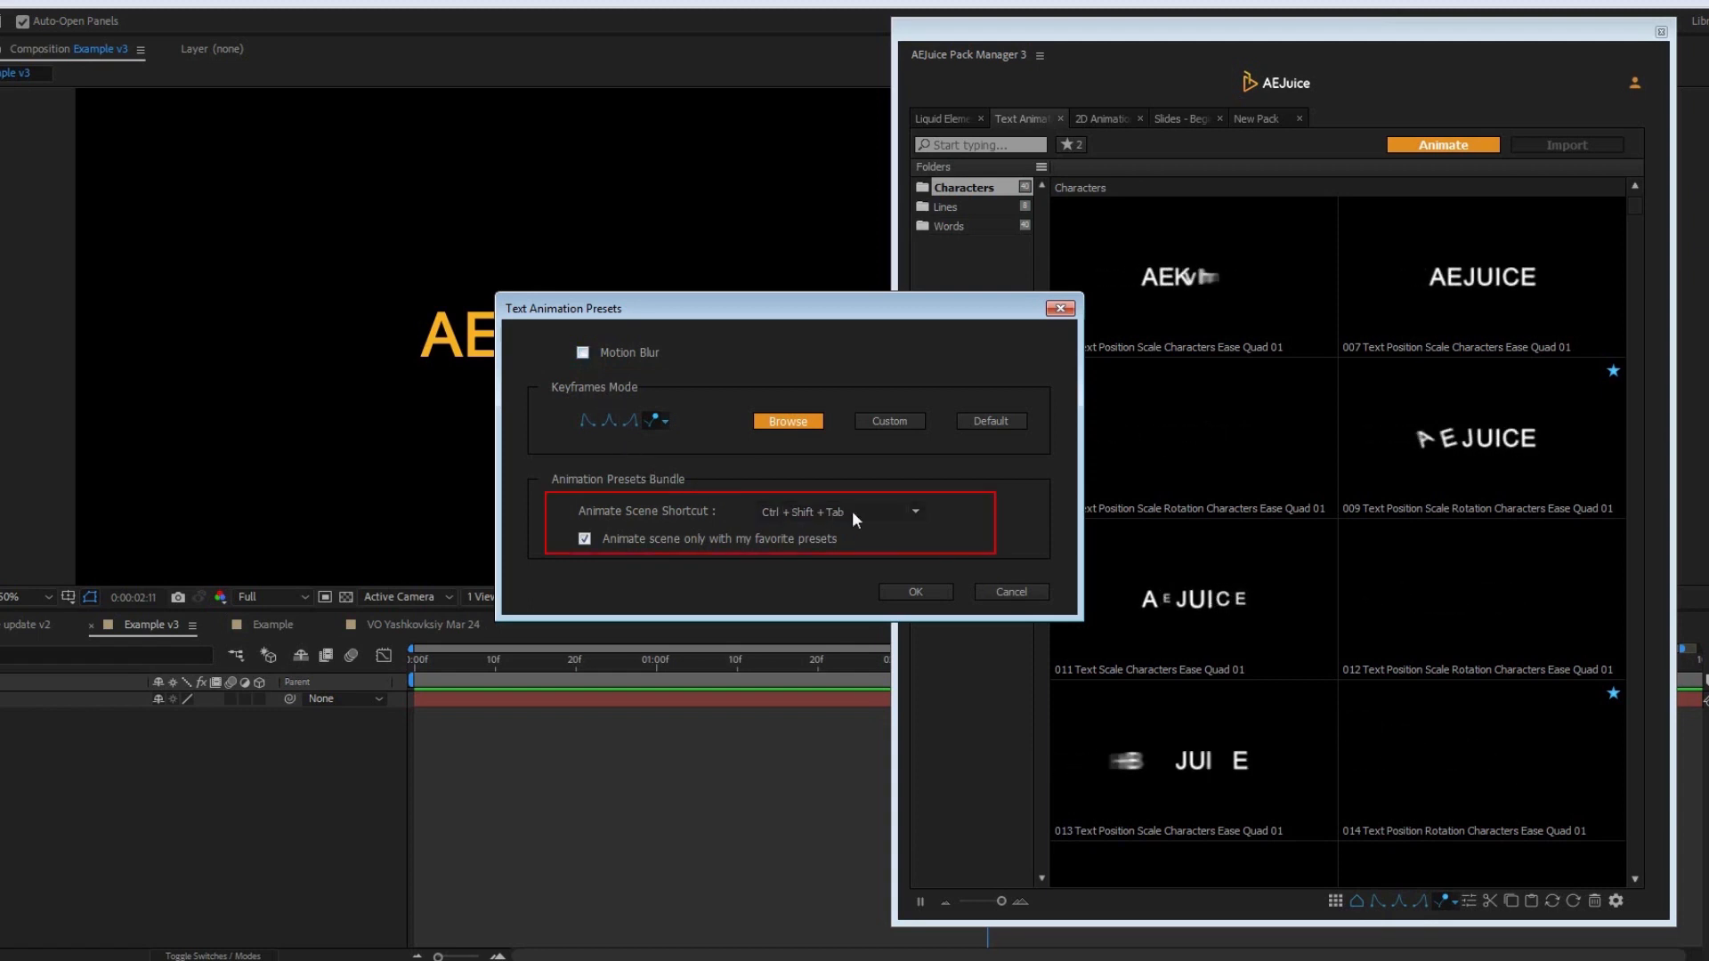
pyautogui.click(900, 517)
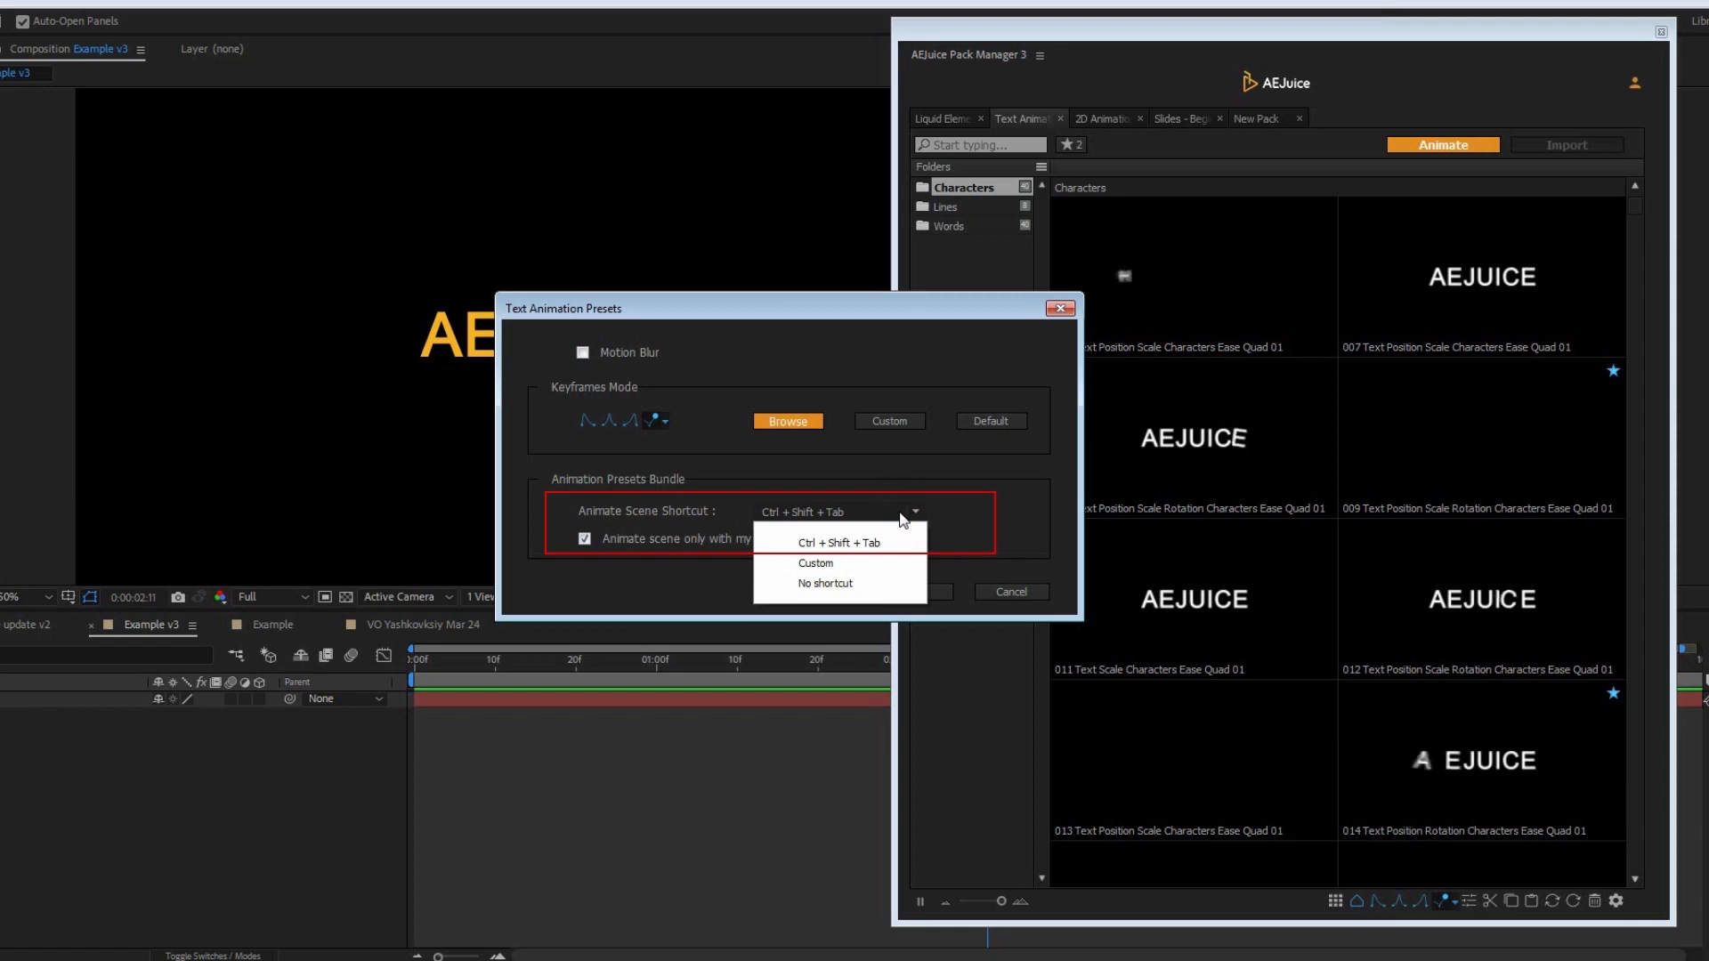
pyautogui.click(899, 513)
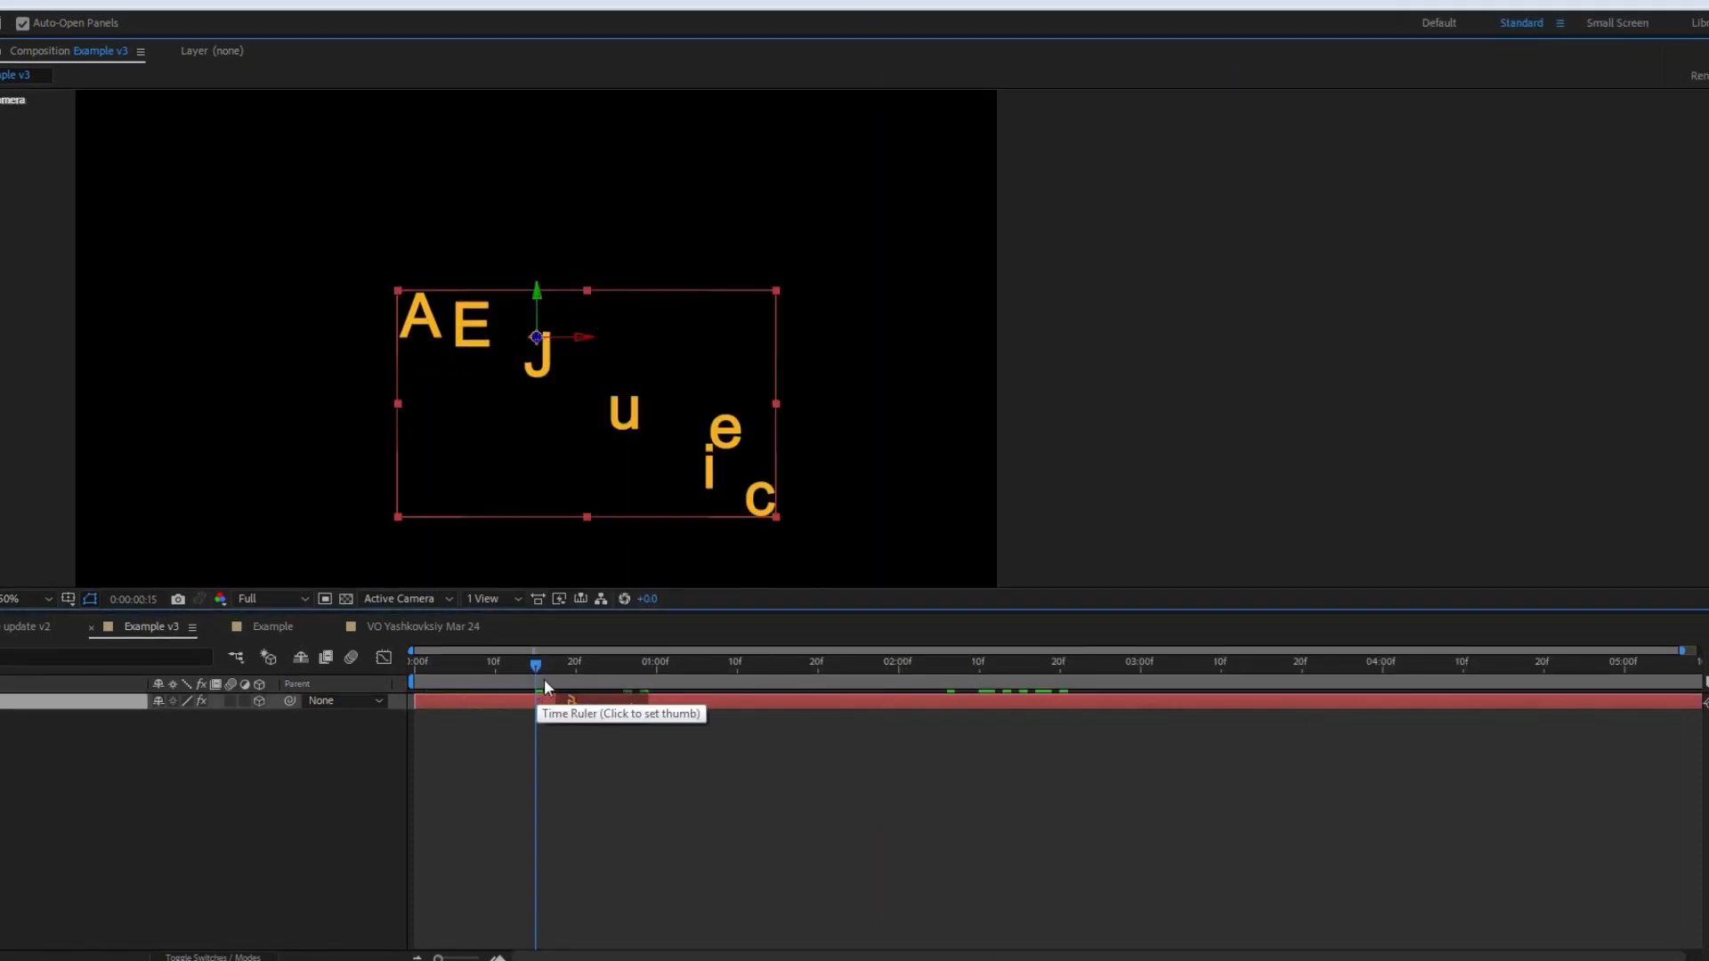
# Step: Animate the AEJuice text in Example v3 with favorite presets through the Animate Scene command, scrubbing and playing back the results
pyautogui.moveTo(544, 682); pyautogui.dragTo(617, 690)
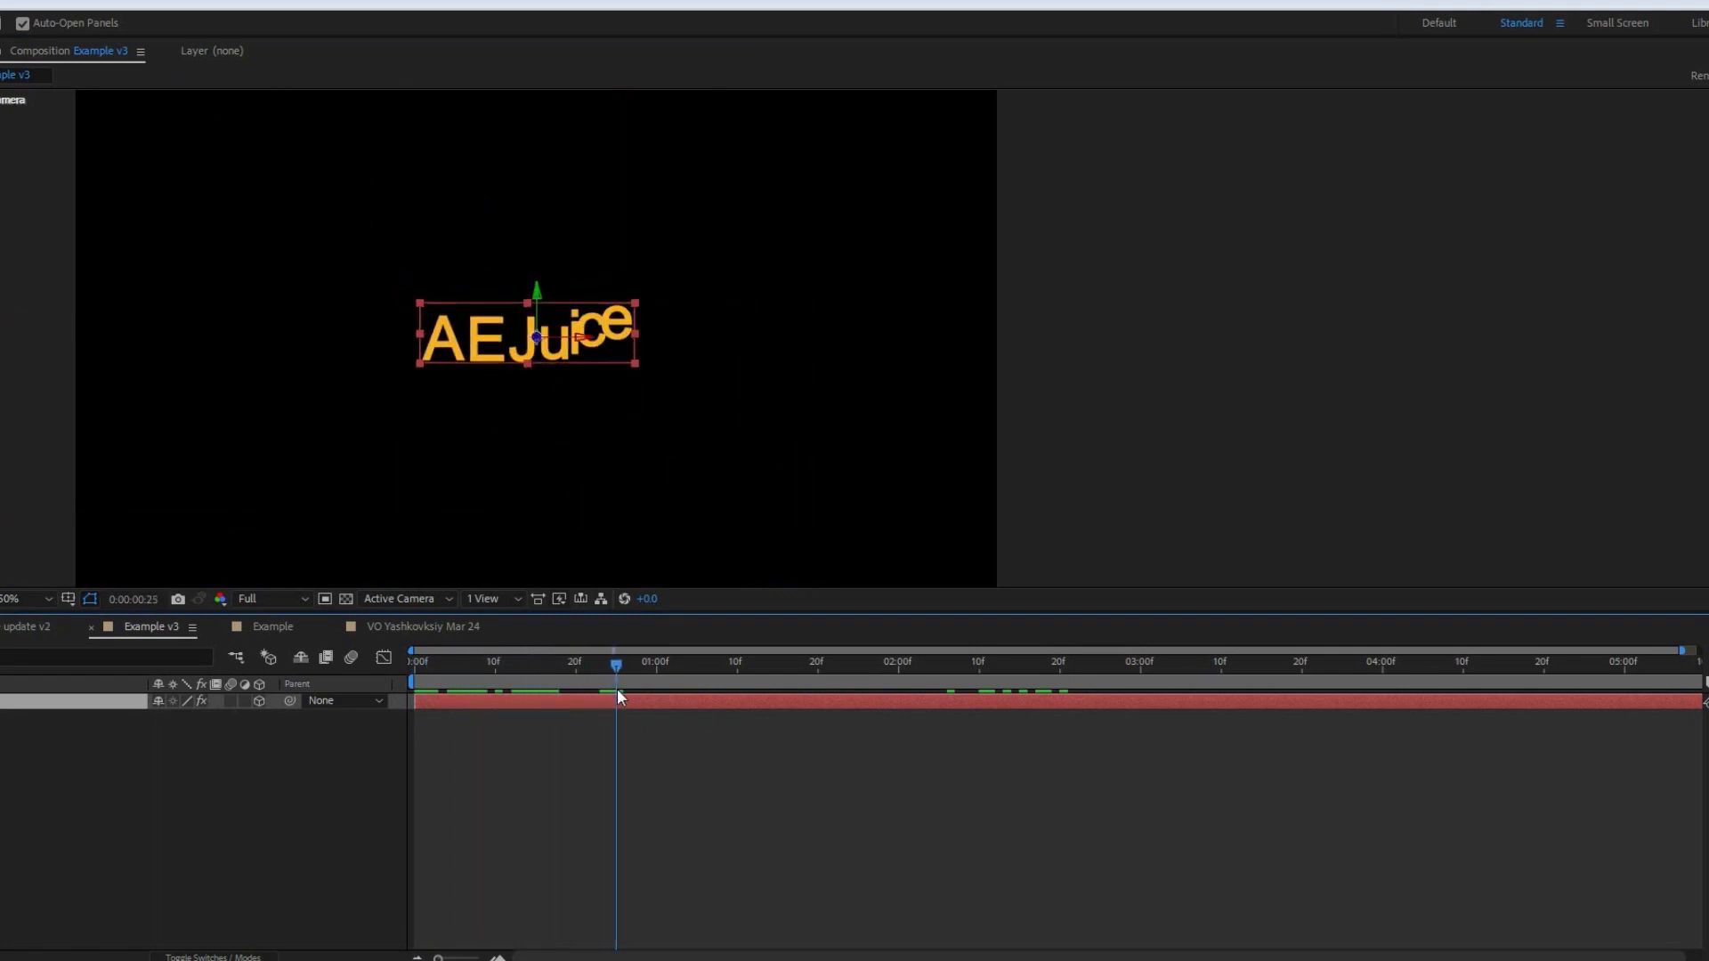
pyautogui.hotkey('ctrl', 'shift', 'Tab')
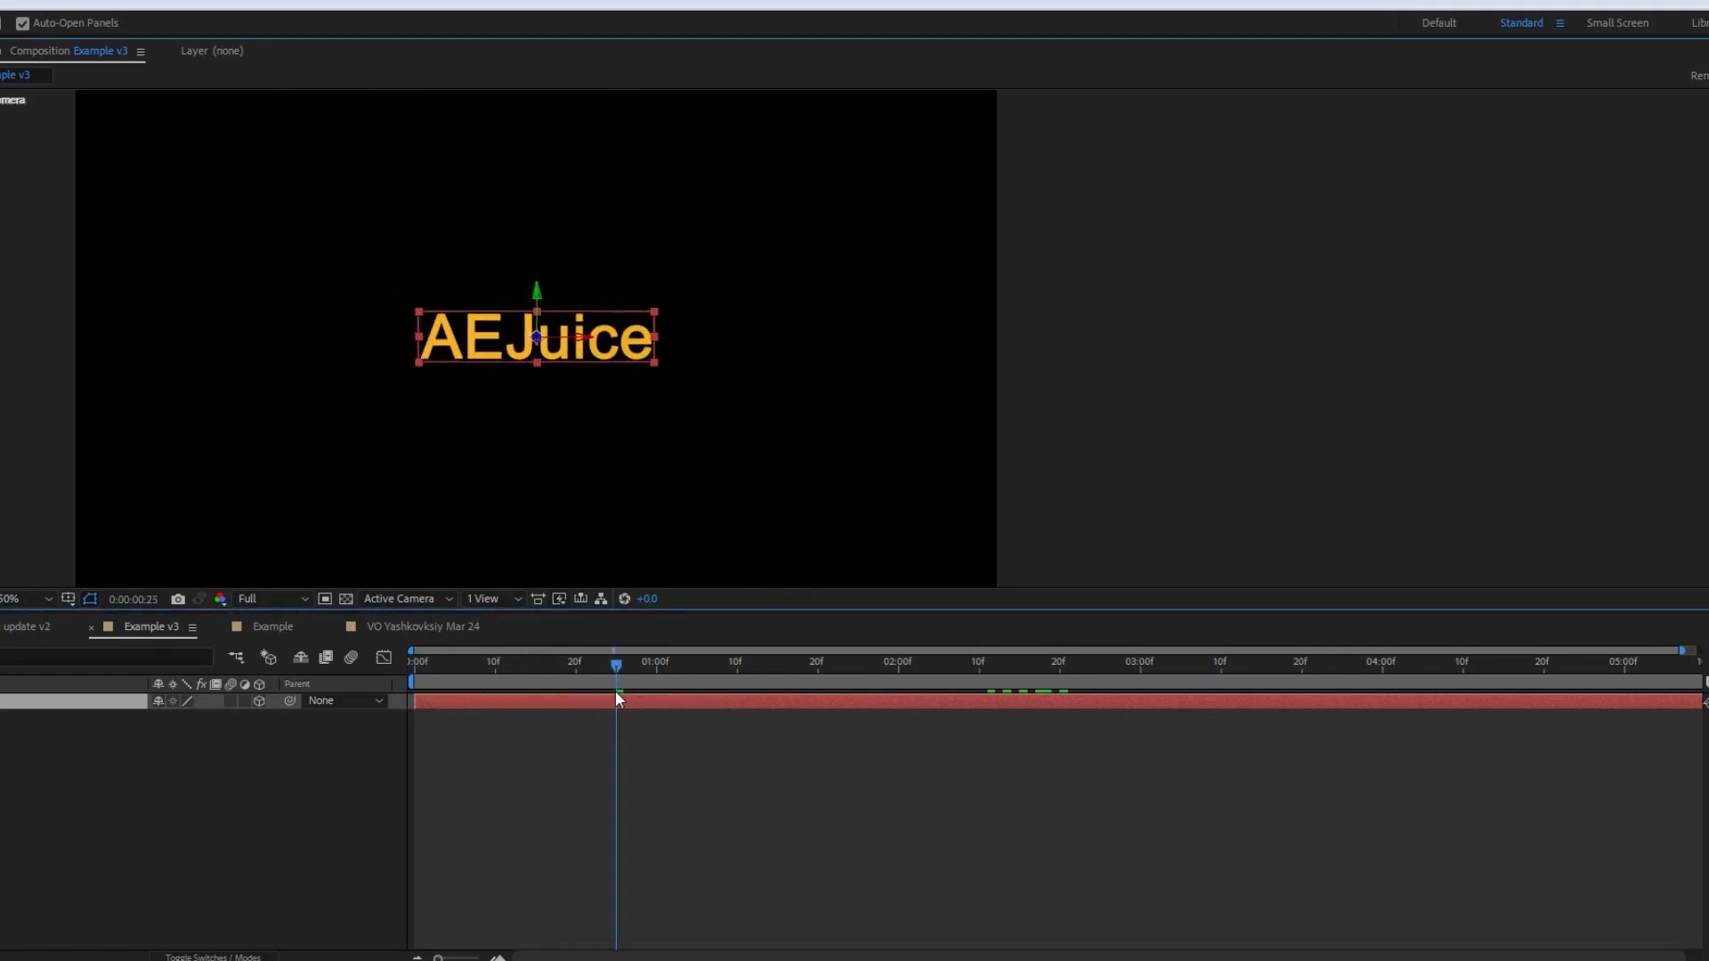
pyautogui.press('space')
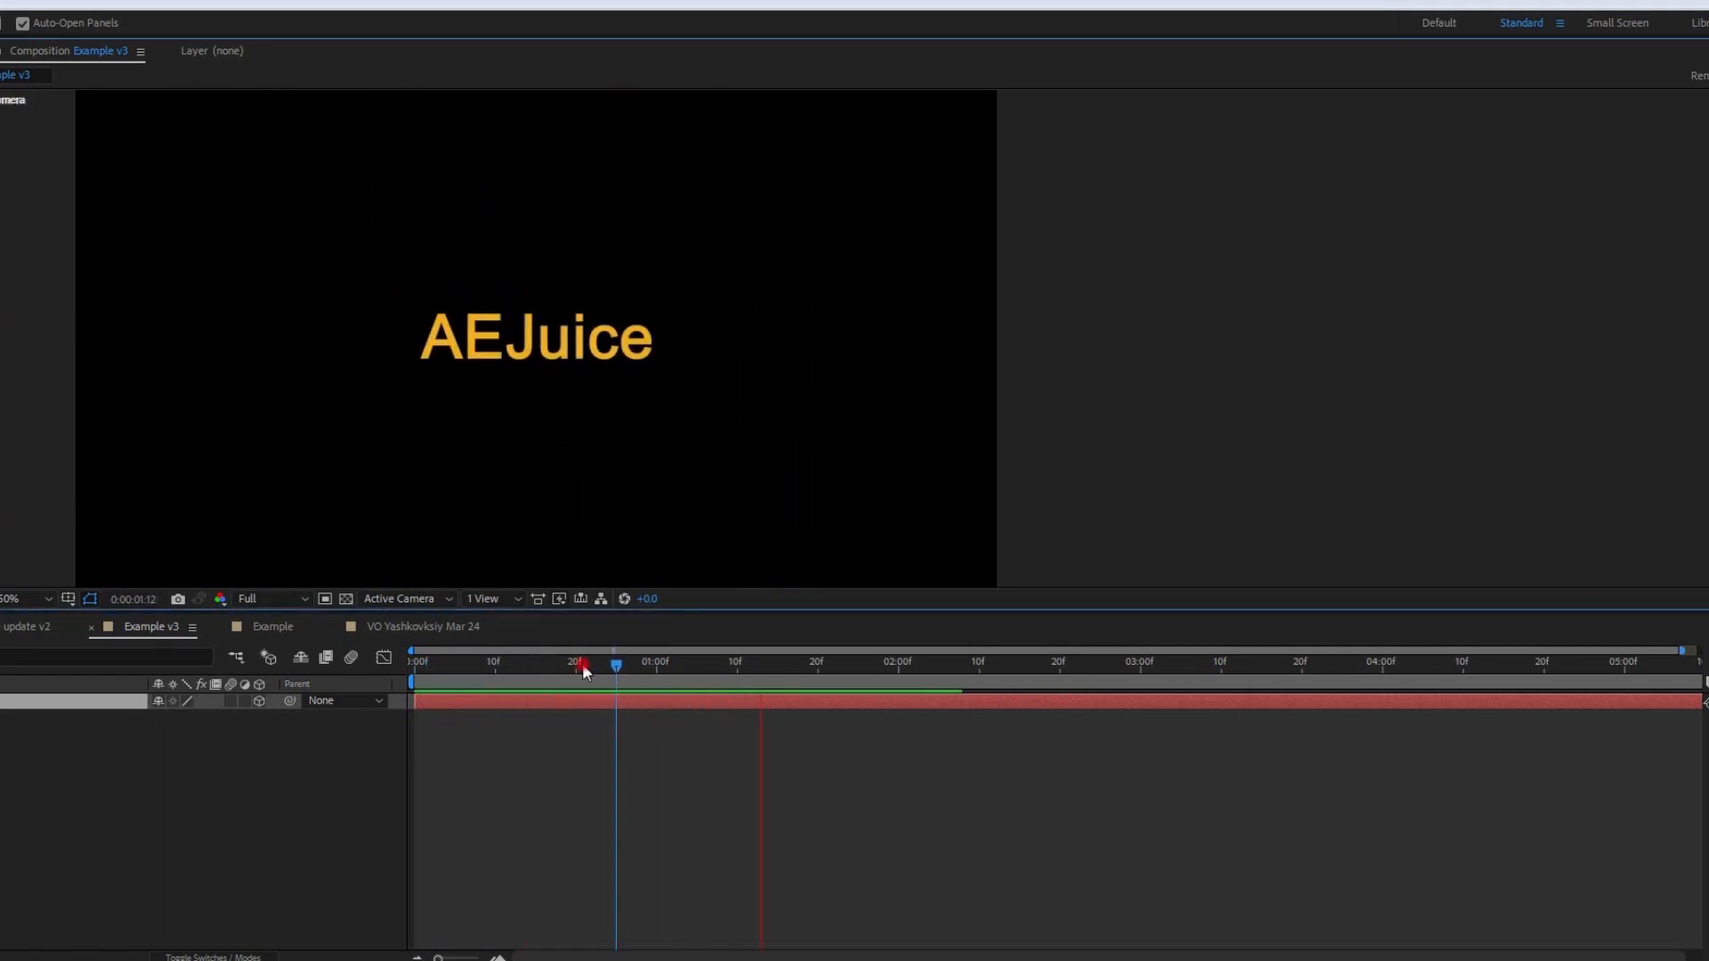
pyautogui.moveTo(582, 664); pyautogui.dragTo(521, 676)
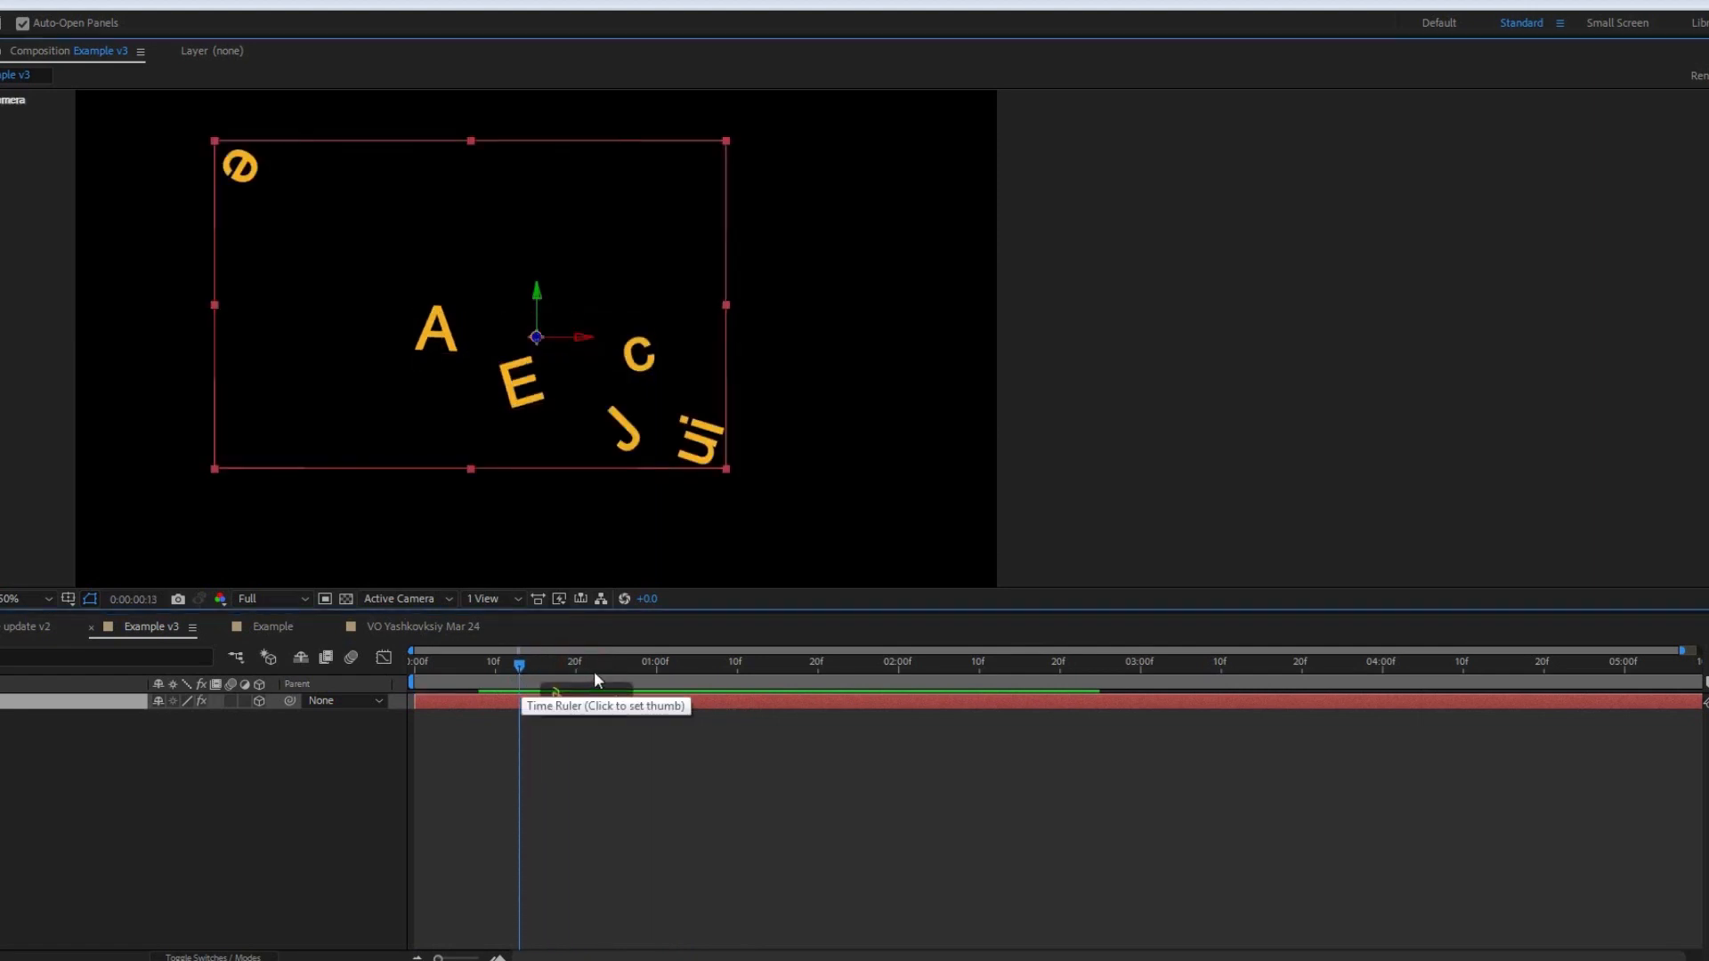
pyautogui.press('space')
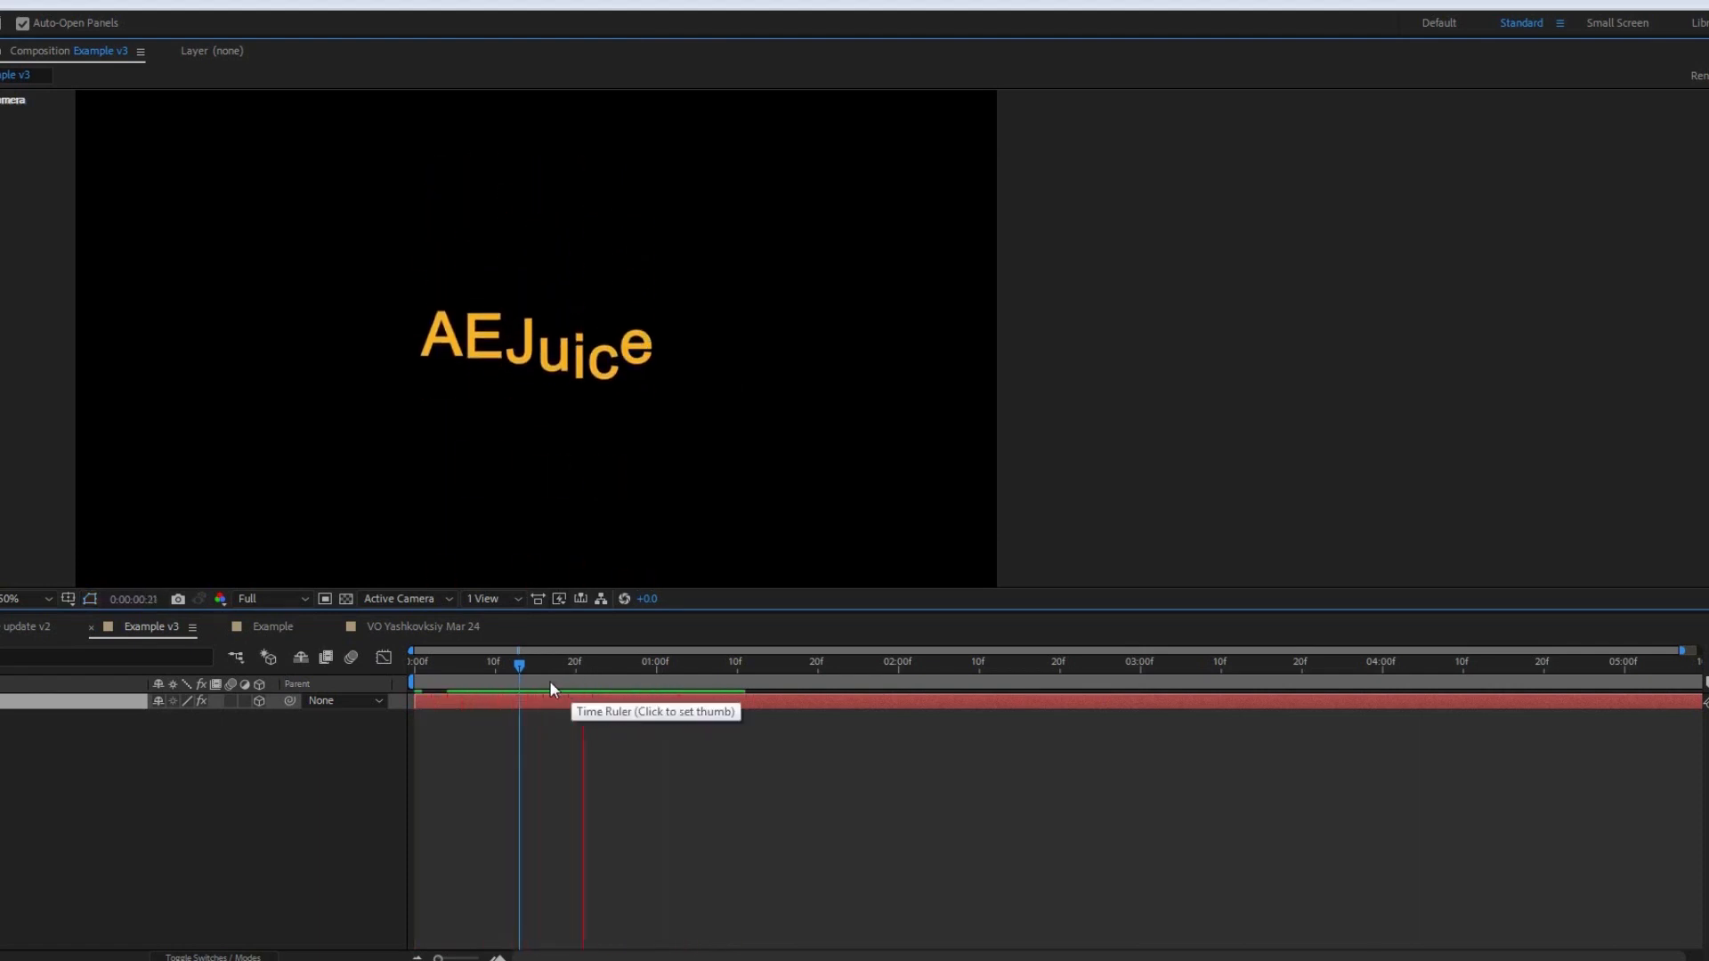
pyautogui.hotkey('ctrl', 'z')
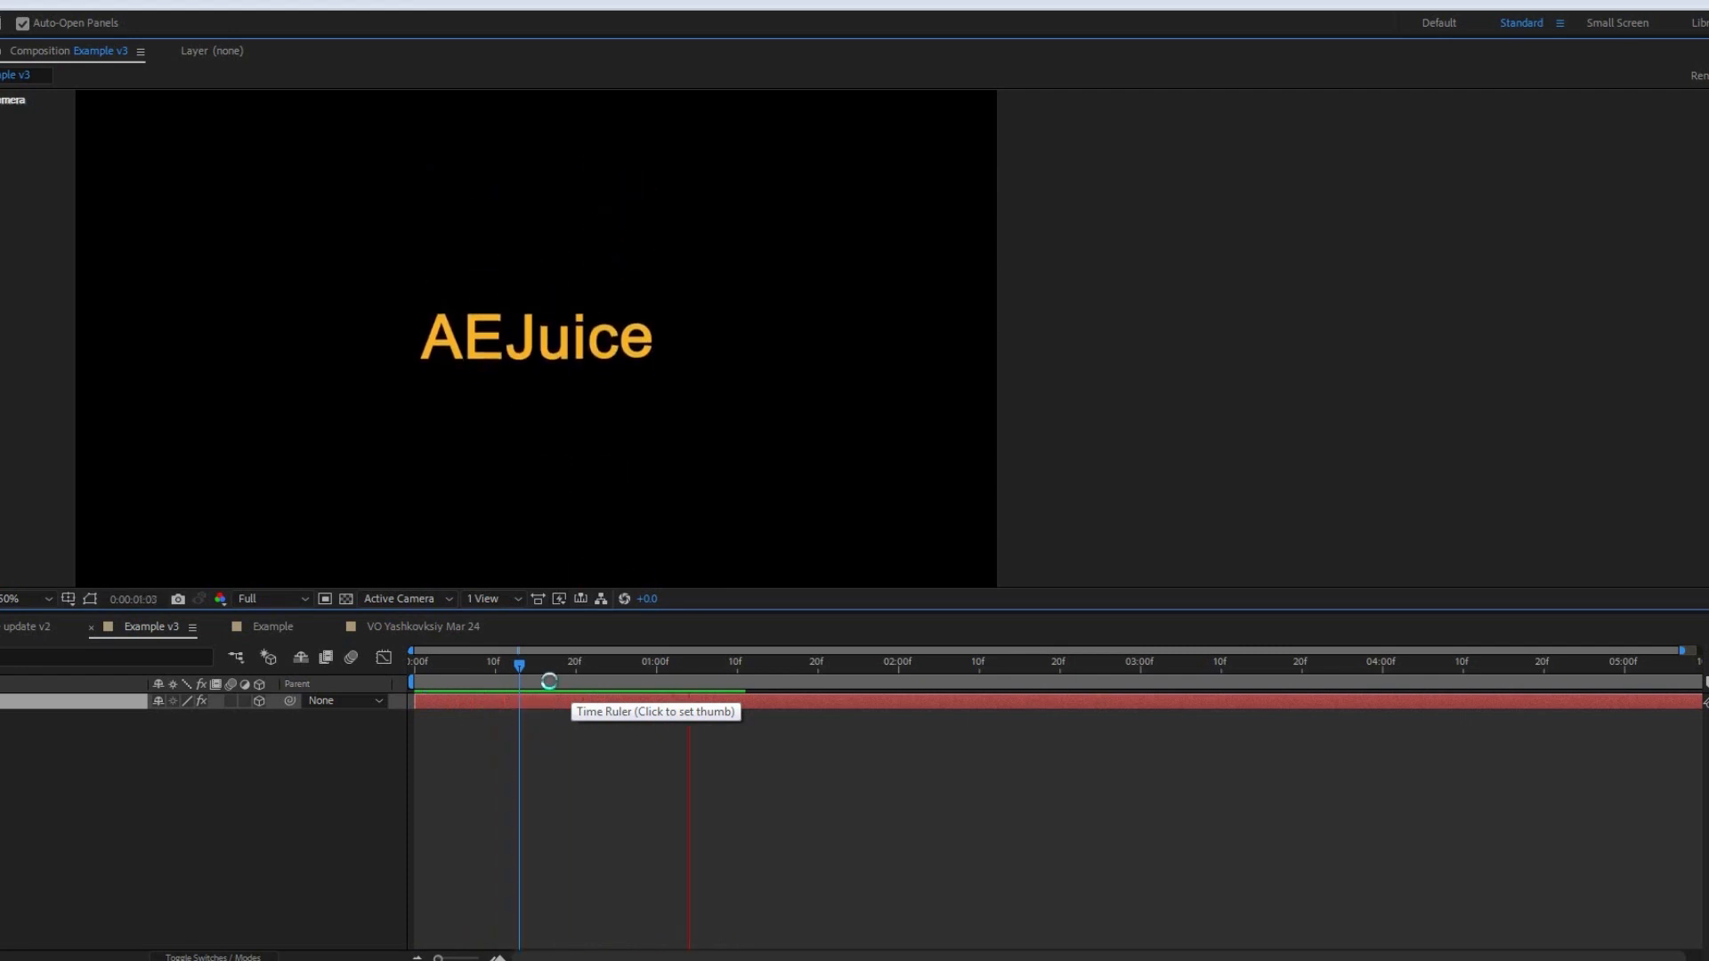
pyautogui.press('space')
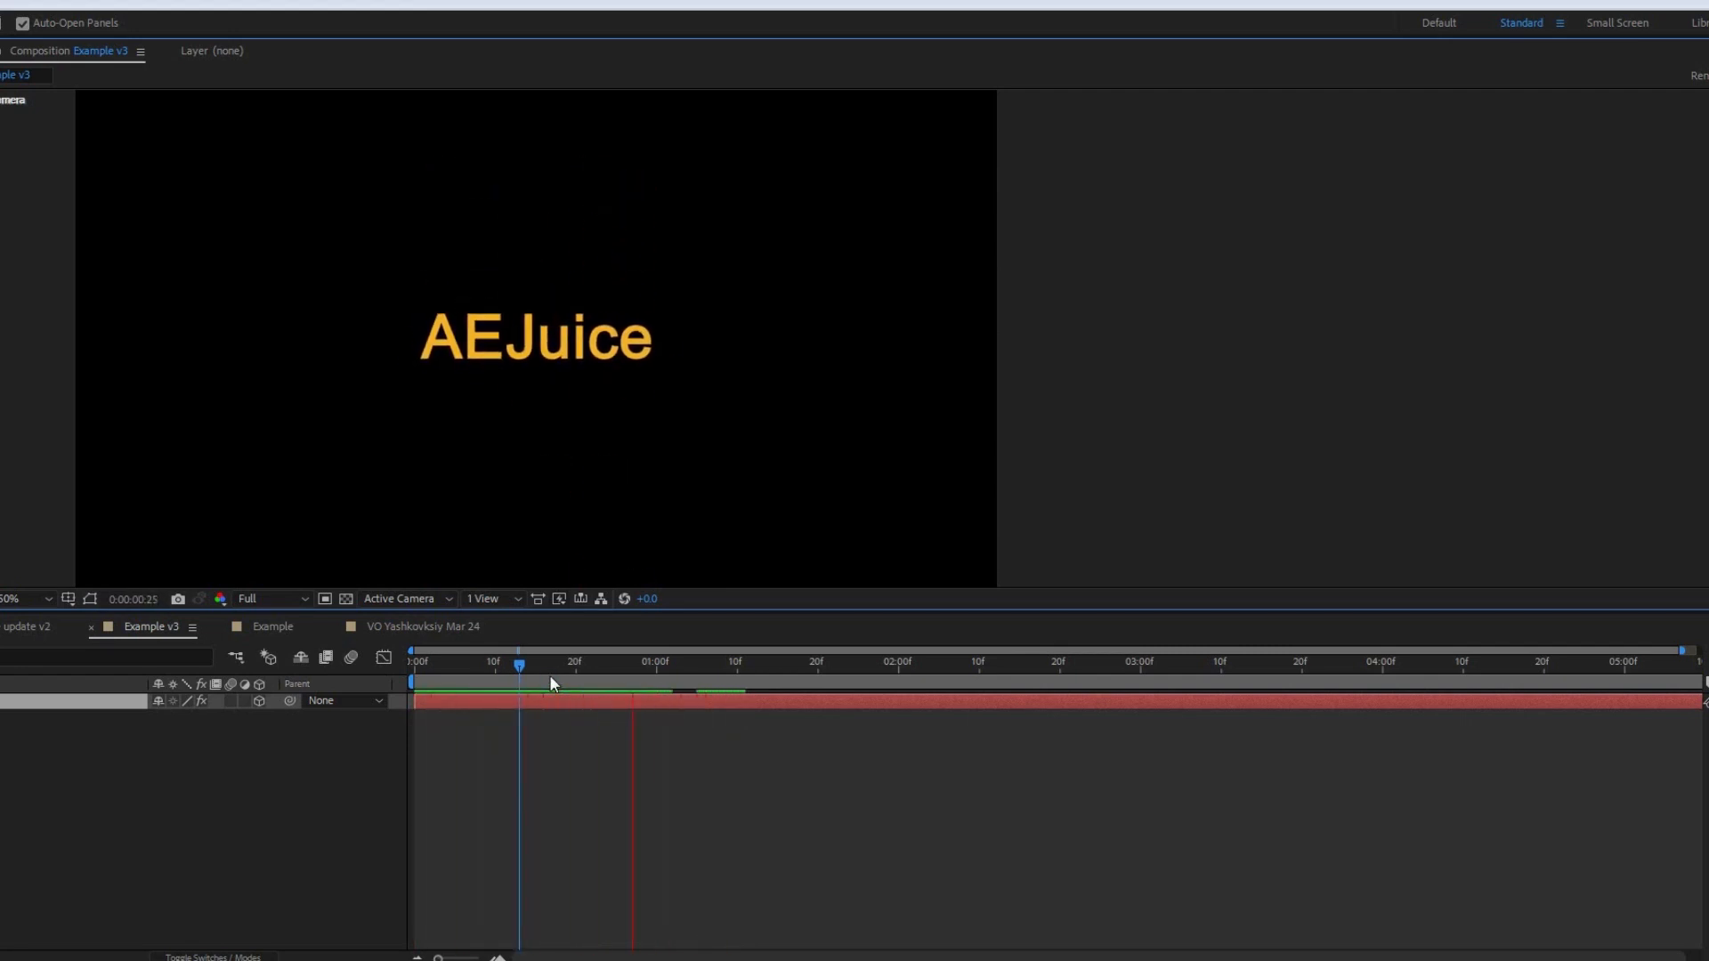
pyautogui.press('space')
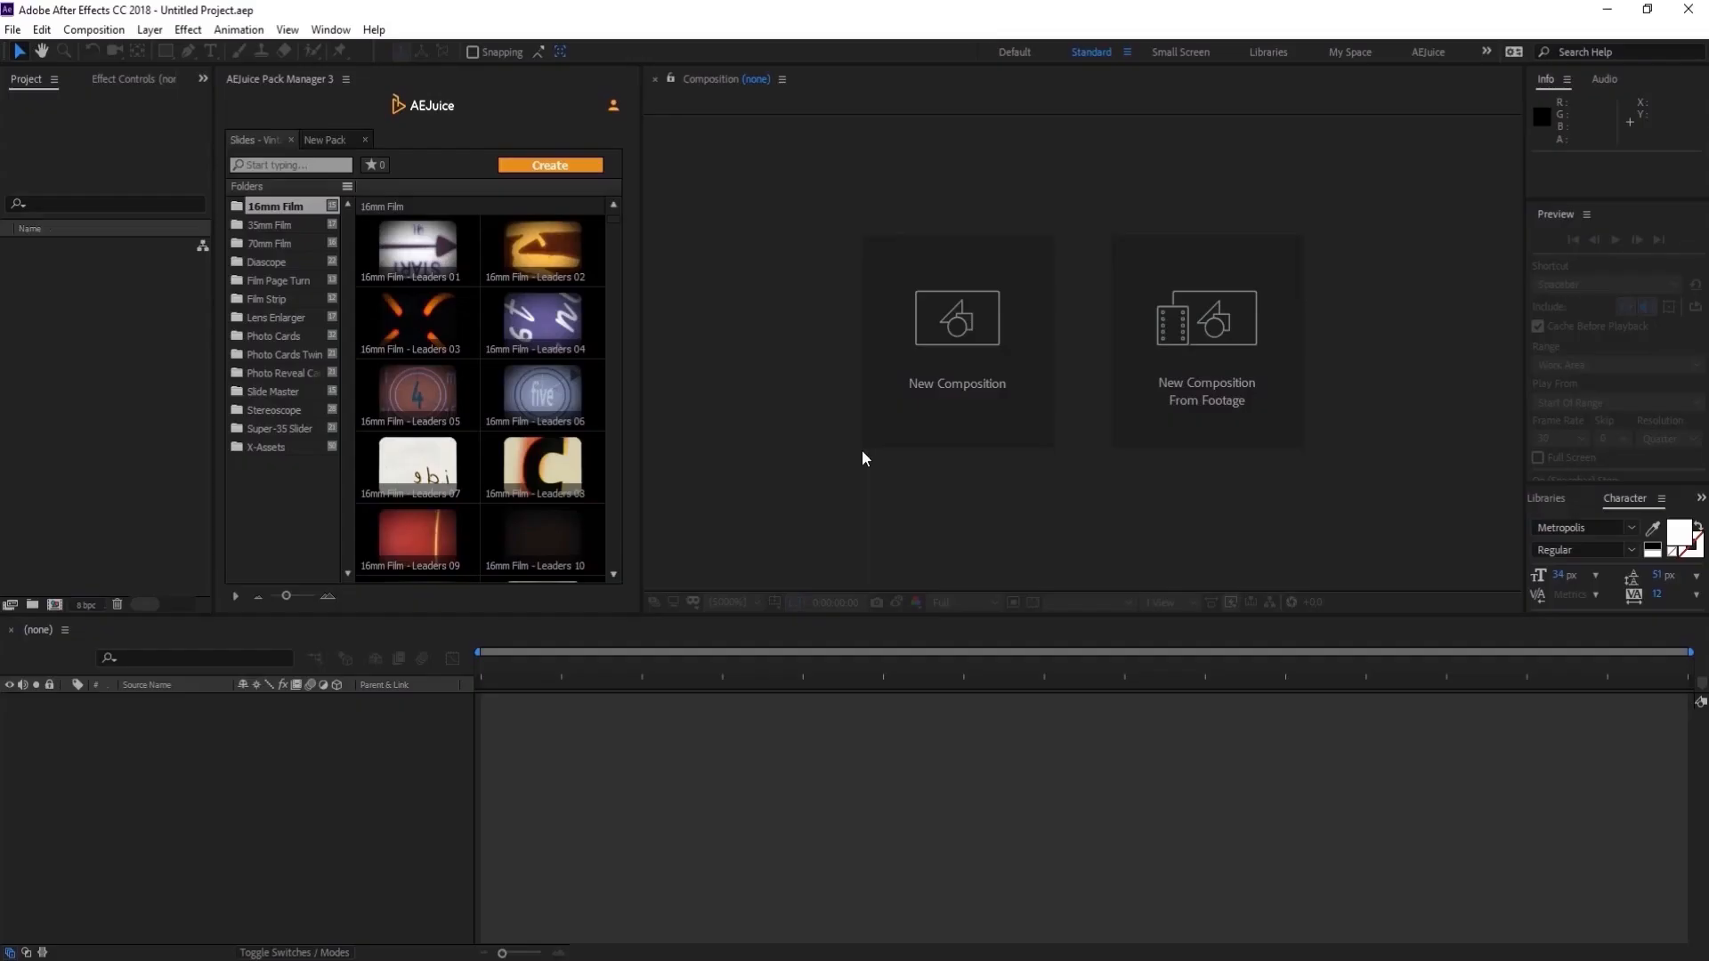
# Step: Create a slideshow named Your Name with the categories 16mm Film, 35mm Film, Film Strip and Photo Cards, and continue to the music page
pyautogui.click(550, 166)
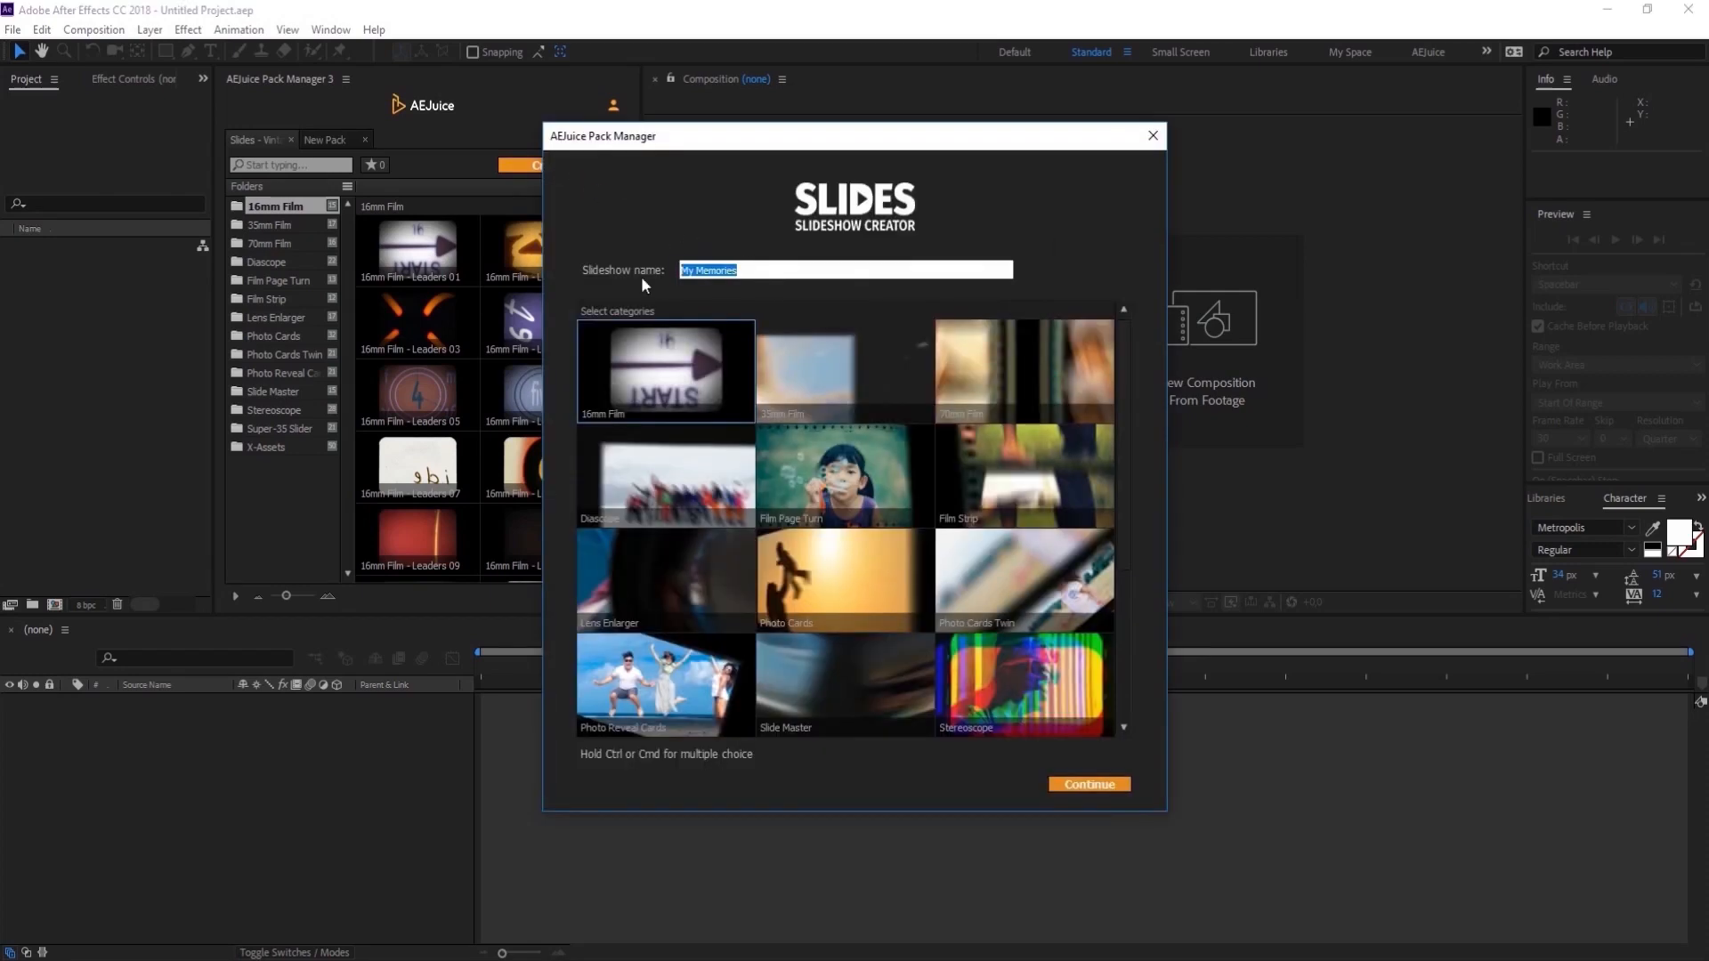
pyautogui.write('Your Name')
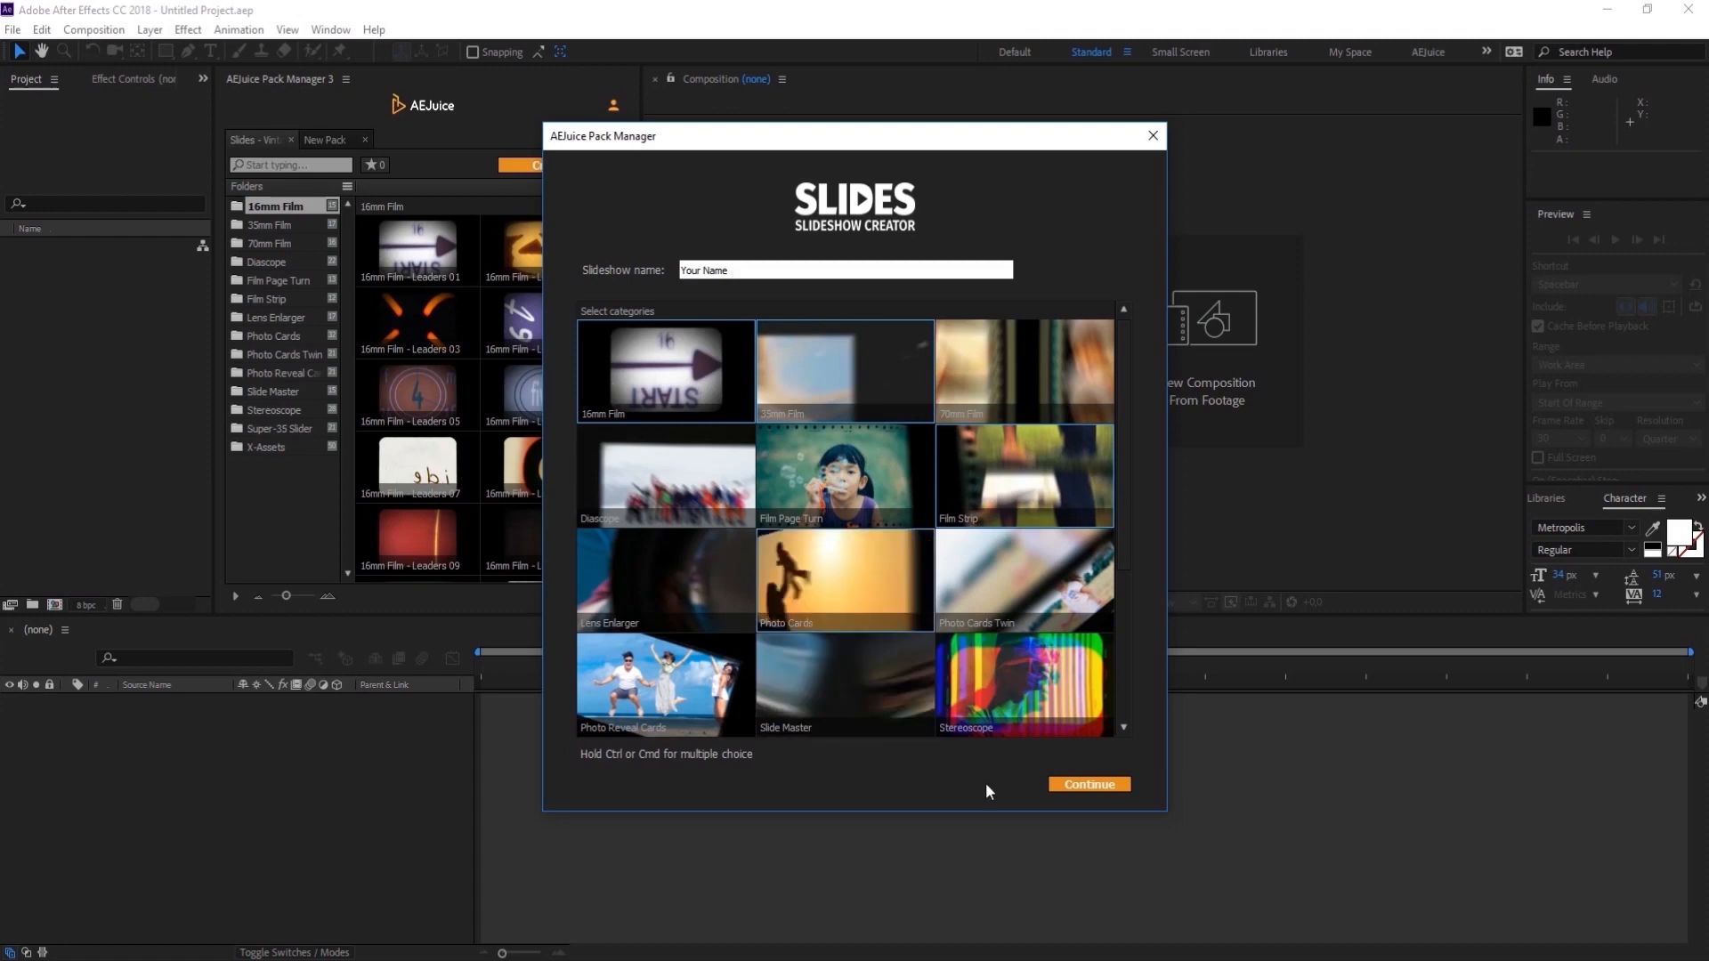
pyautogui.click(1086, 786)
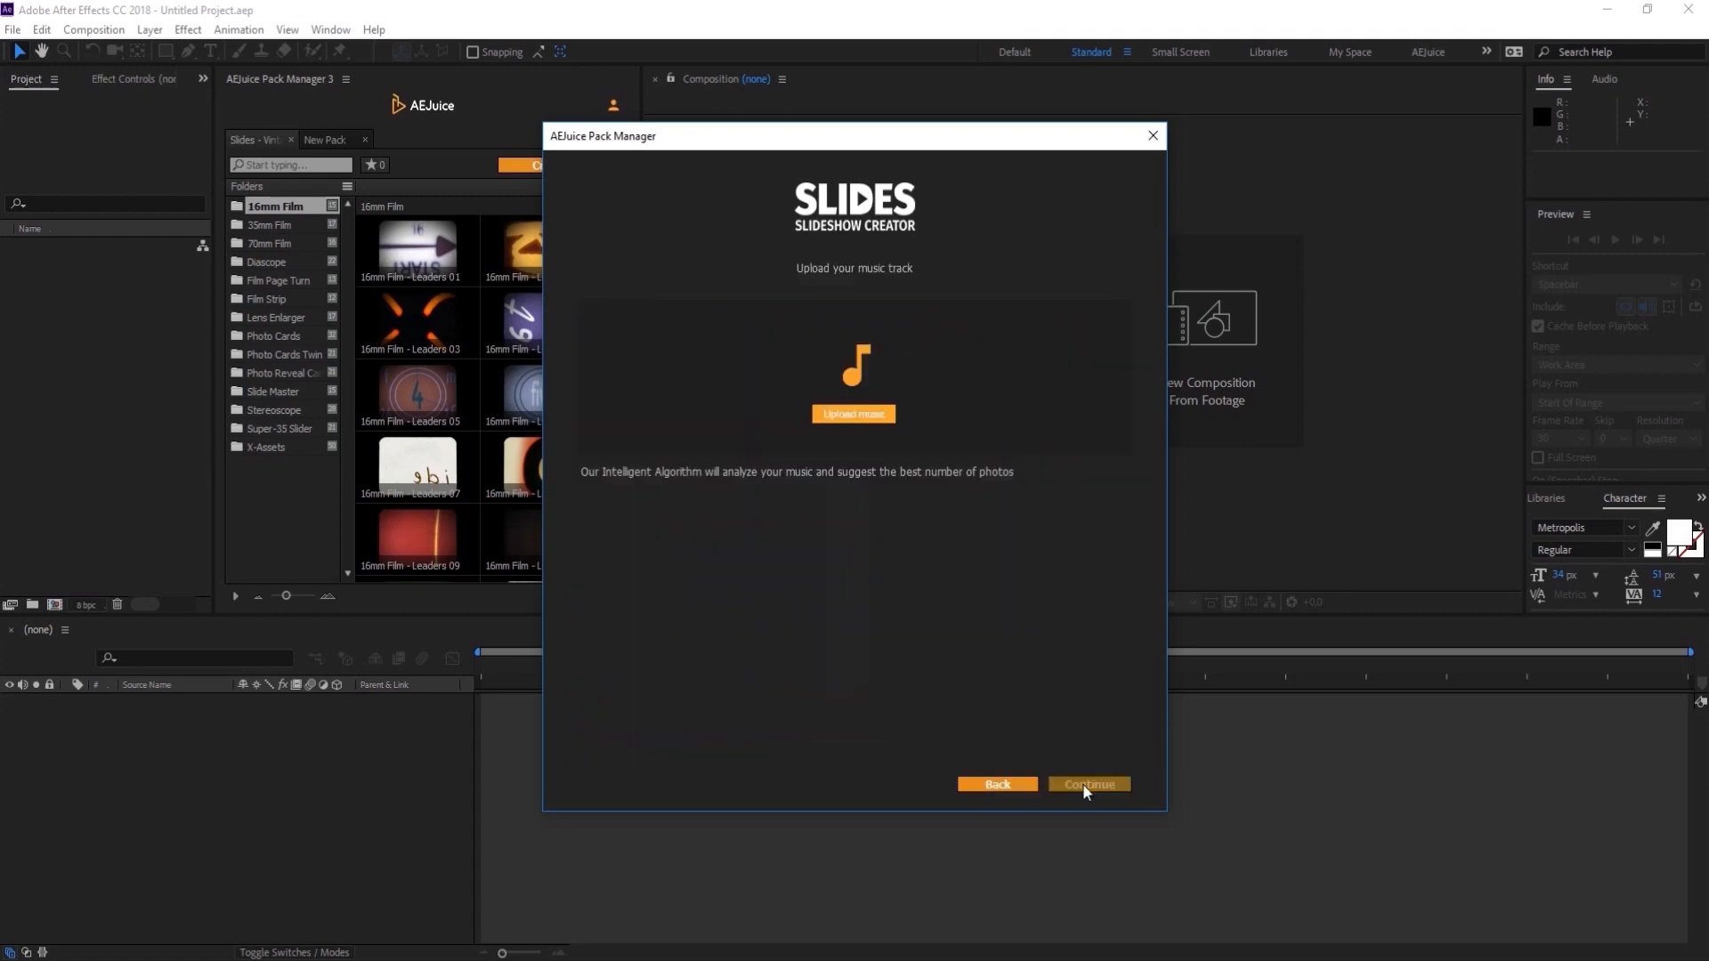
# Step: Upload WeWontStopDreaming-preview.wav from the photos folder as the slideshow's music track
pyautogui.click(846, 413)
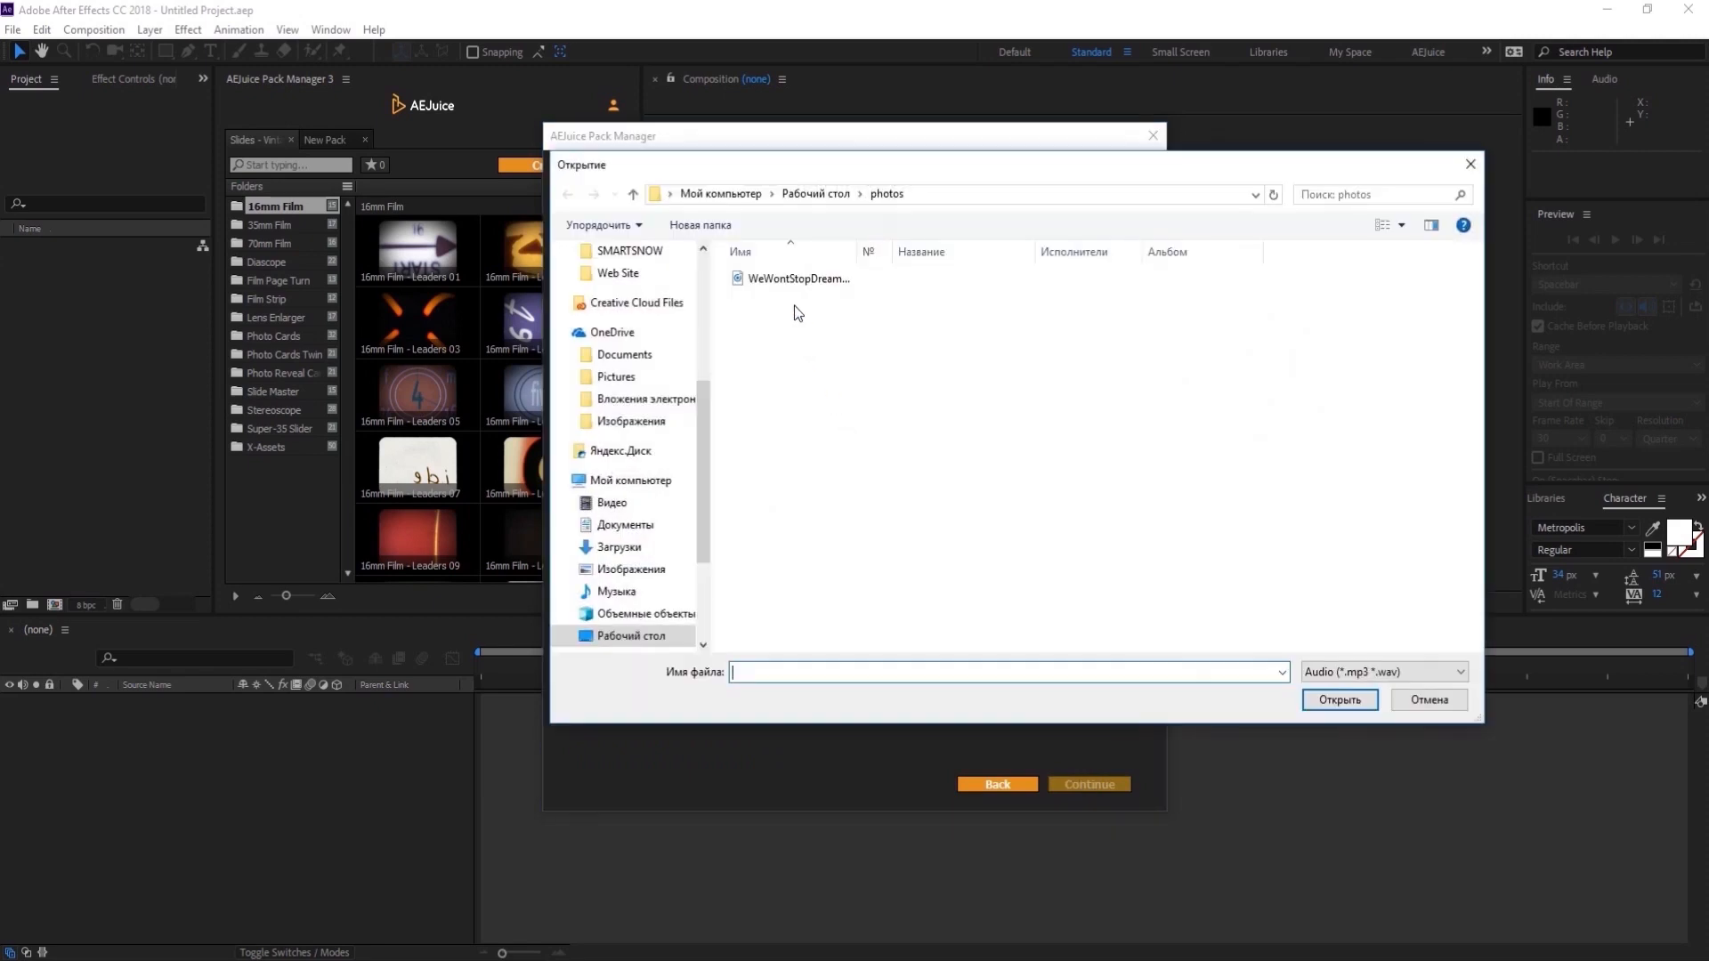
pyautogui.click(791, 280)
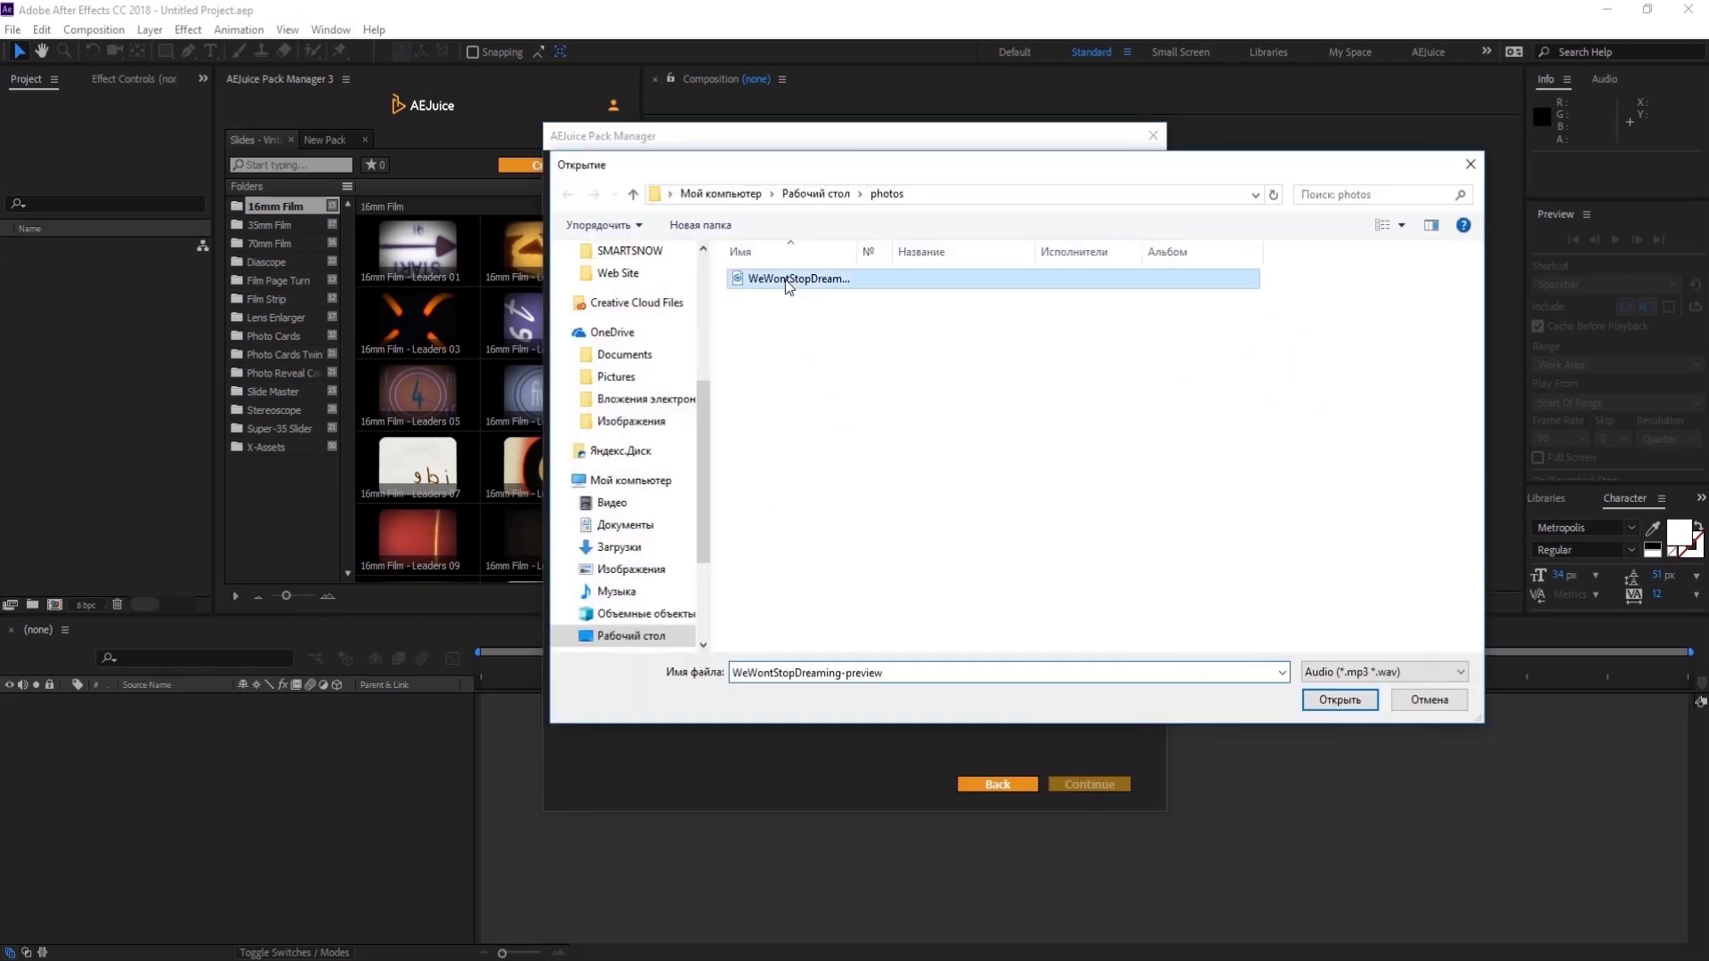
pyautogui.click(1339, 700)
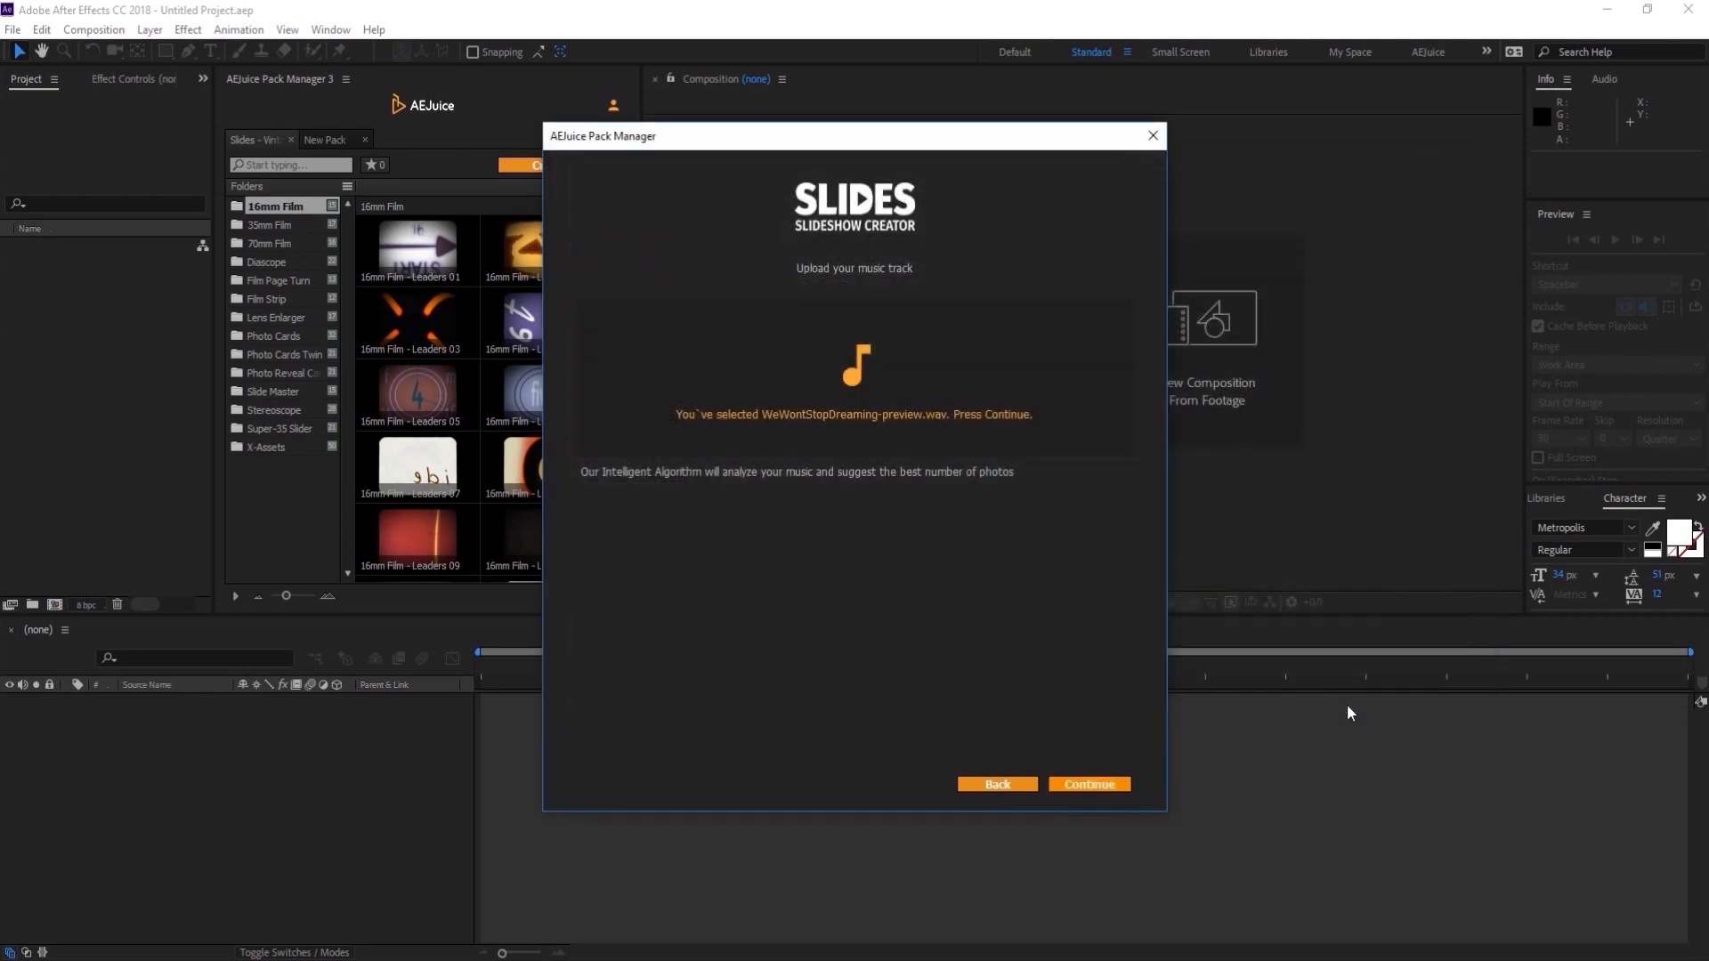
# Step: Upload 42 pictures from the photos folder, create the Your Name slideshow, and scrub through the generated composition
pyautogui.click(1075, 787)
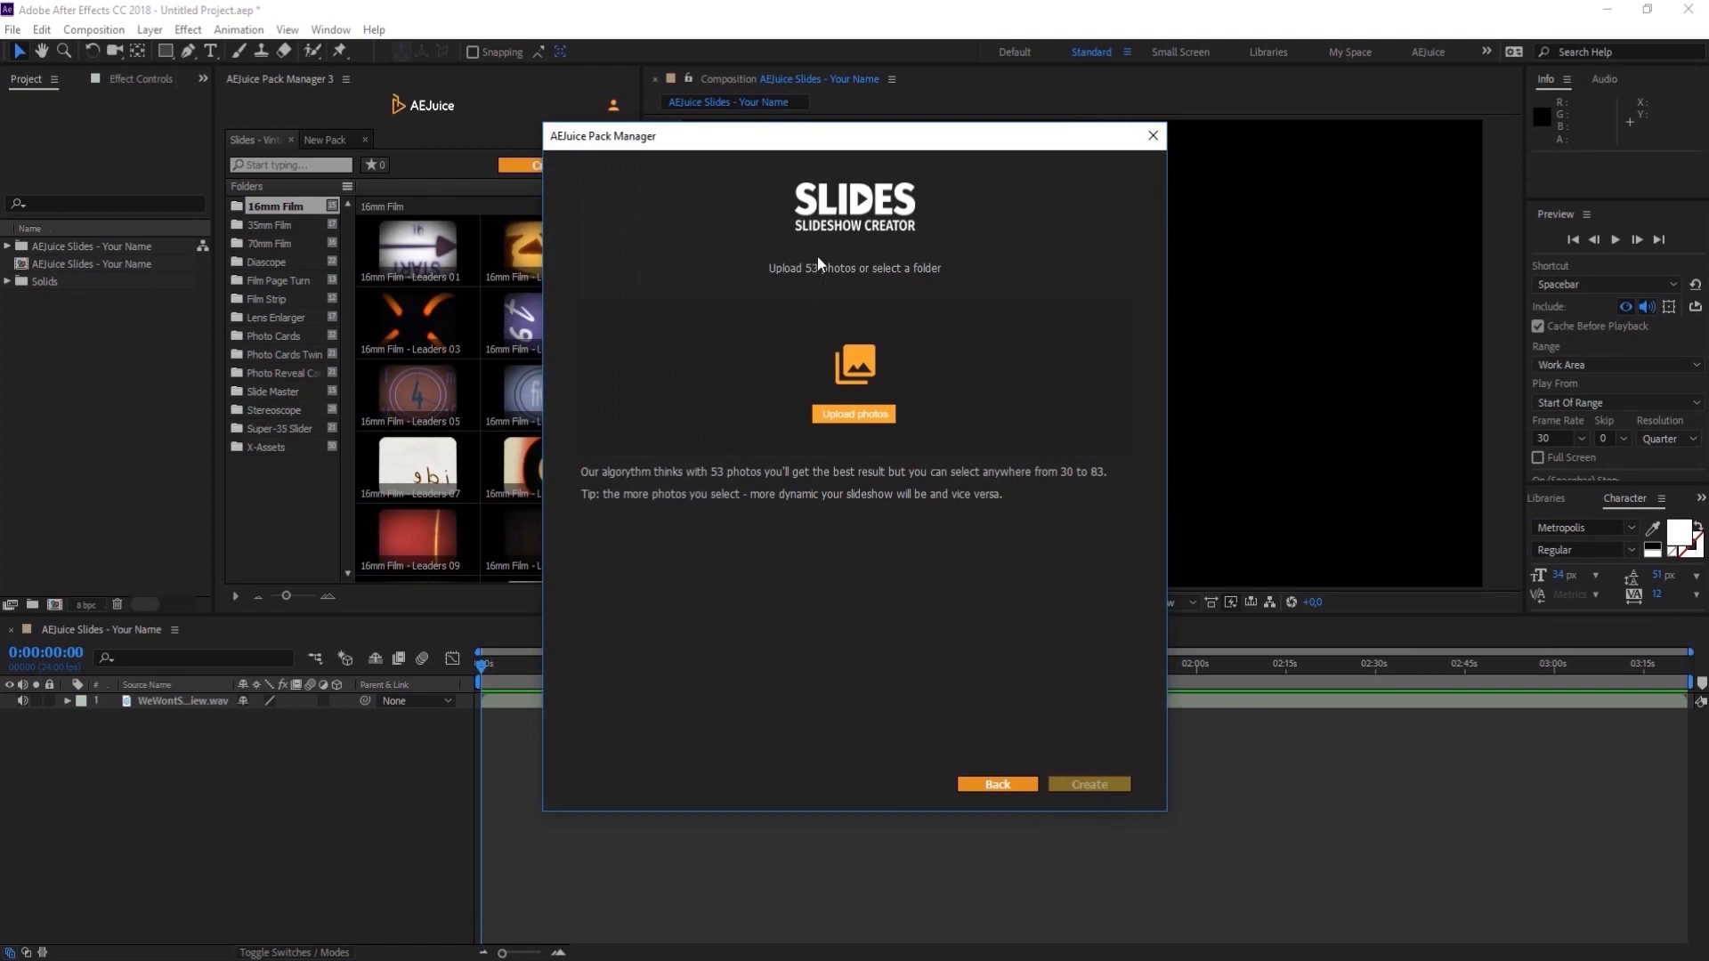
pyautogui.click(845, 388)
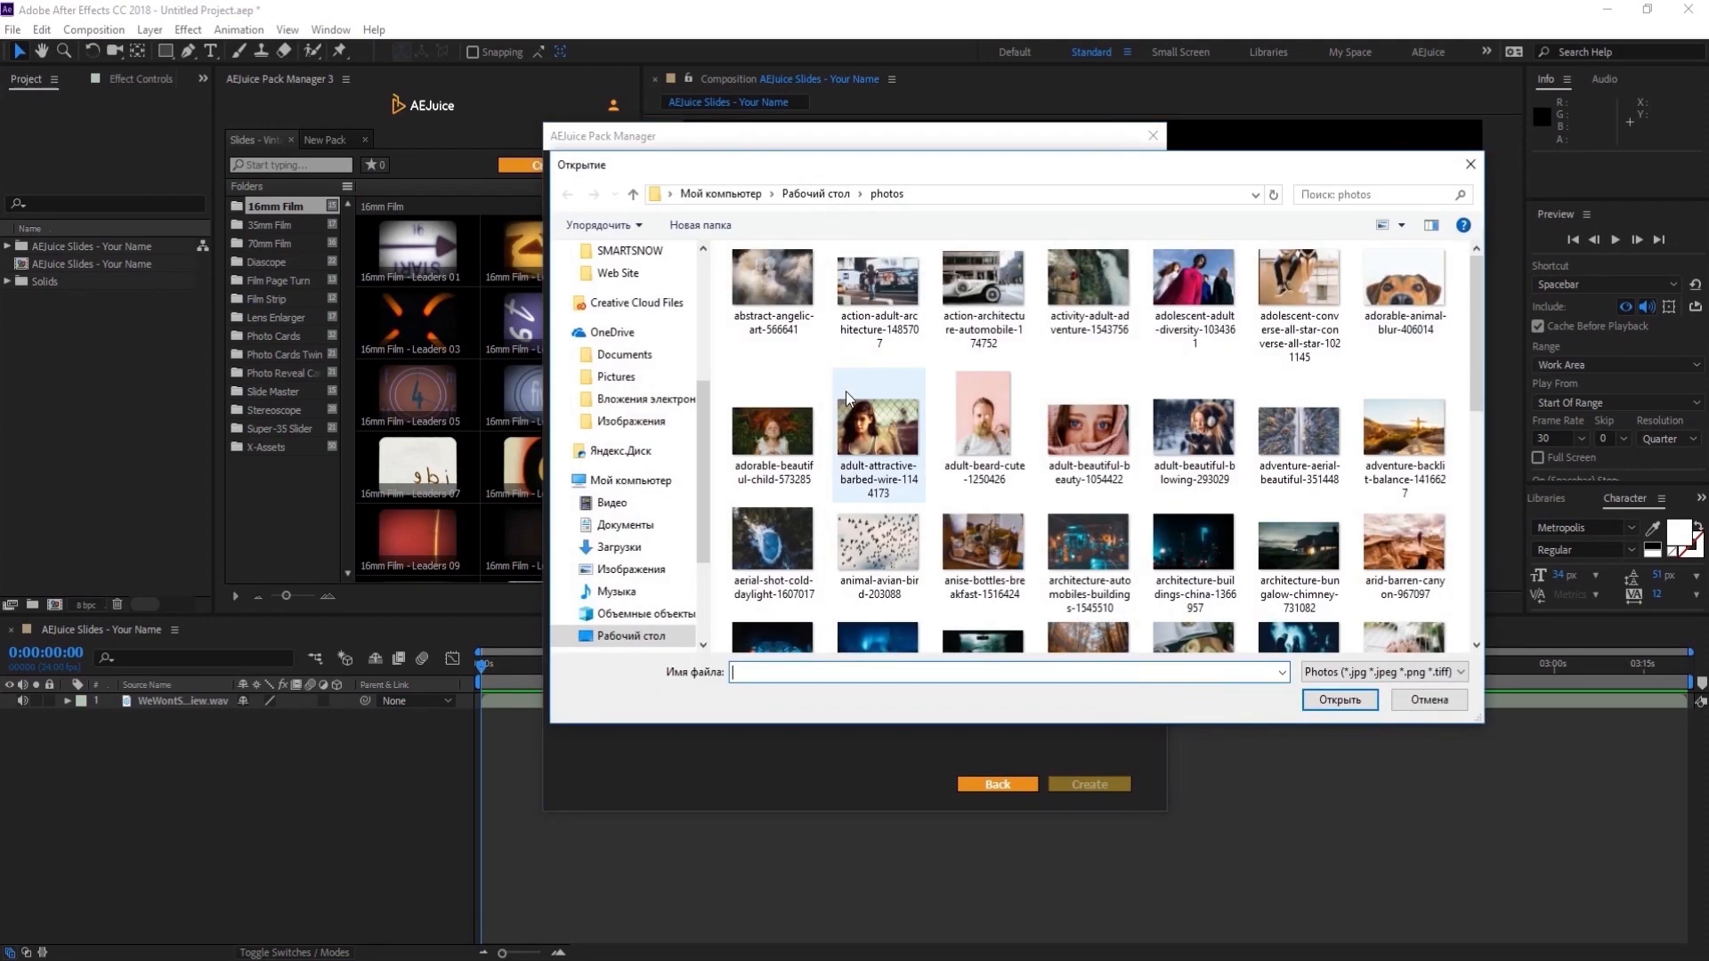
pyautogui.moveTo(722, 280); pyautogui.dragTo(1399, 408)
pyautogui.click(1339, 700)
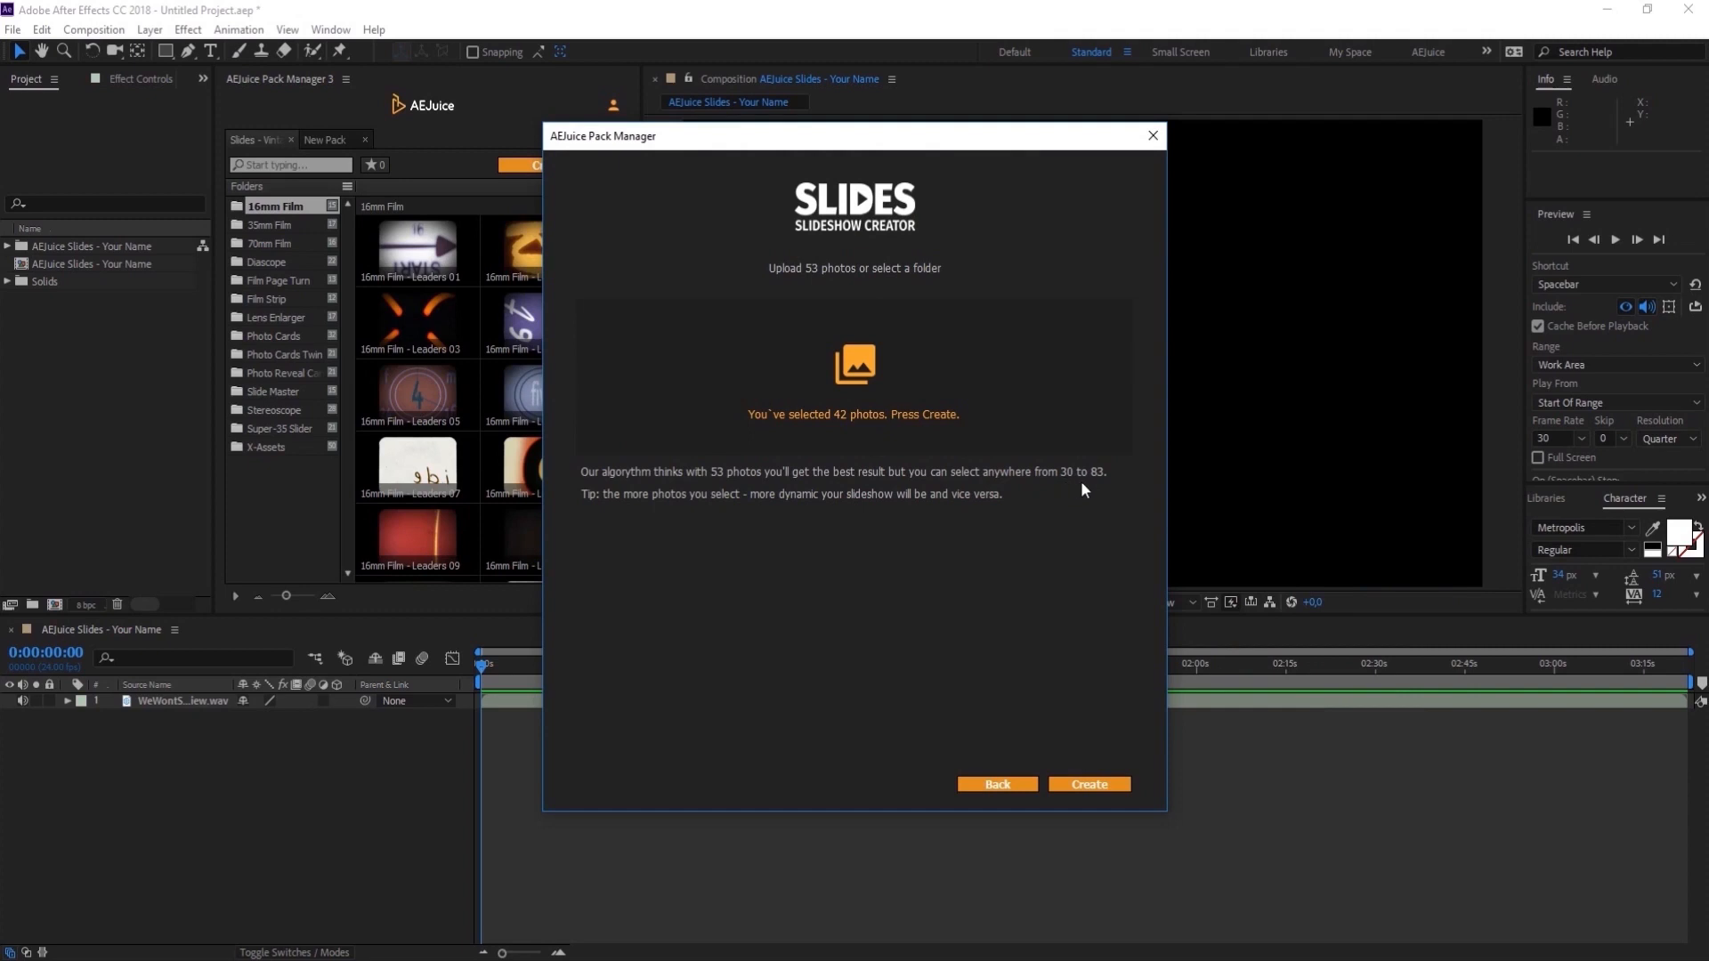
pyautogui.click(1092, 785)
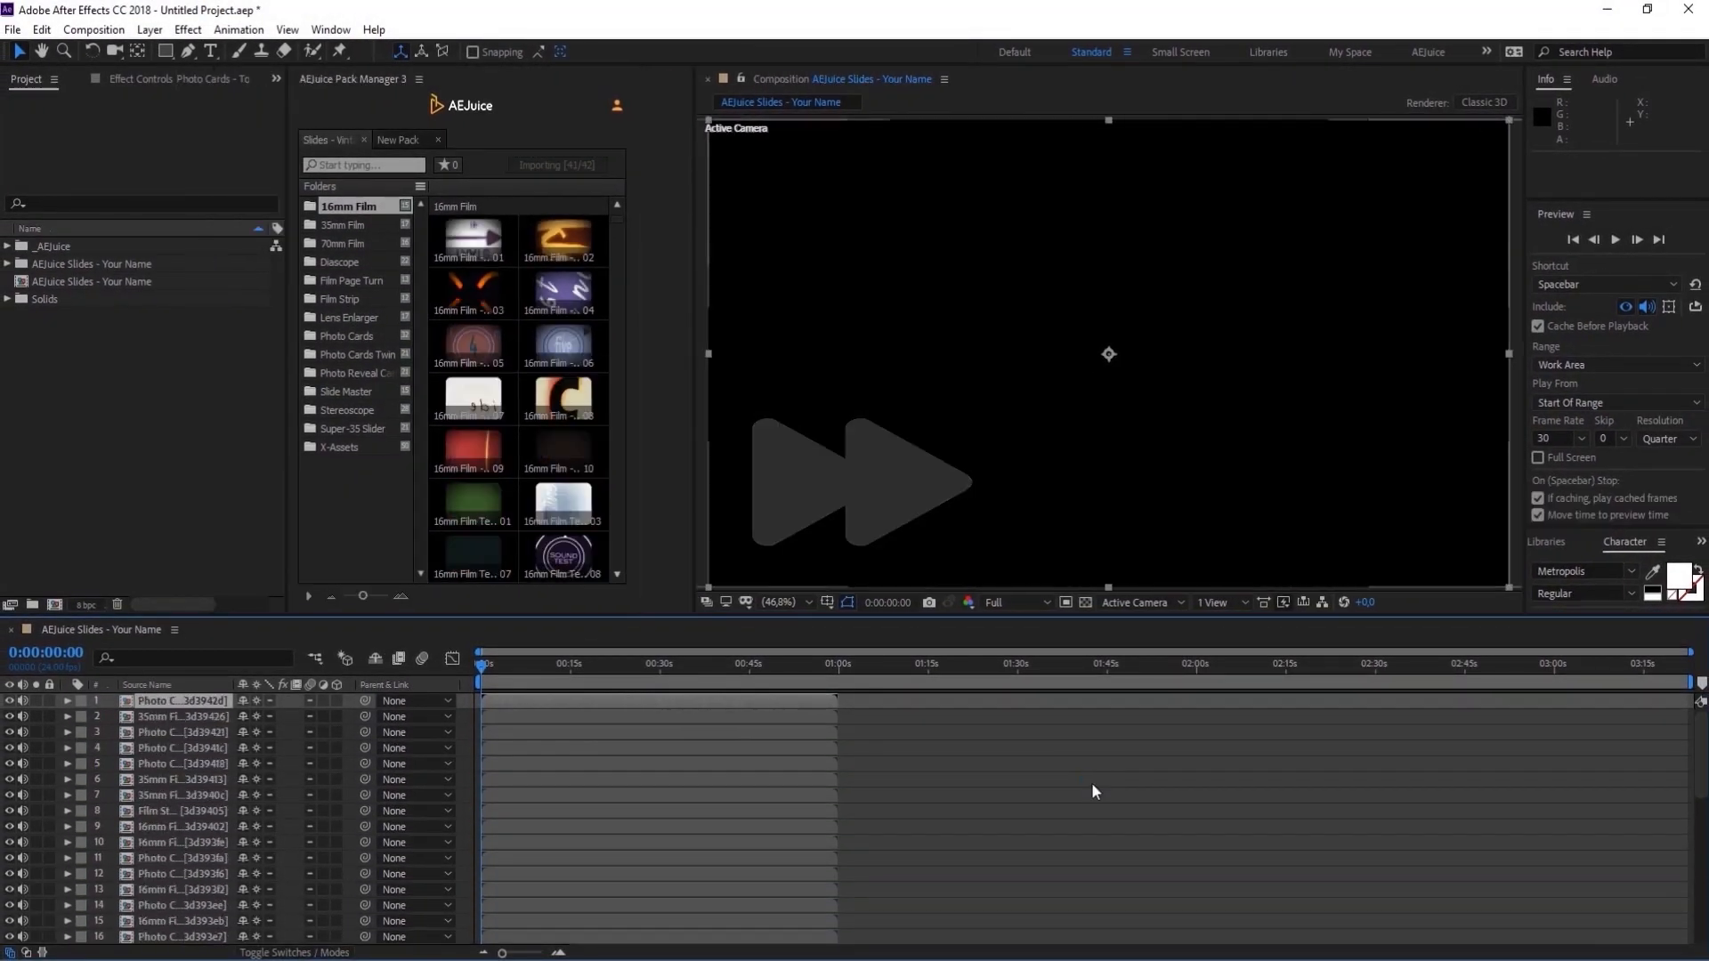
pyautogui.moveTo(606, 672); pyautogui.dragTo(1273, 674)
pyautogui.click(1438, 668)
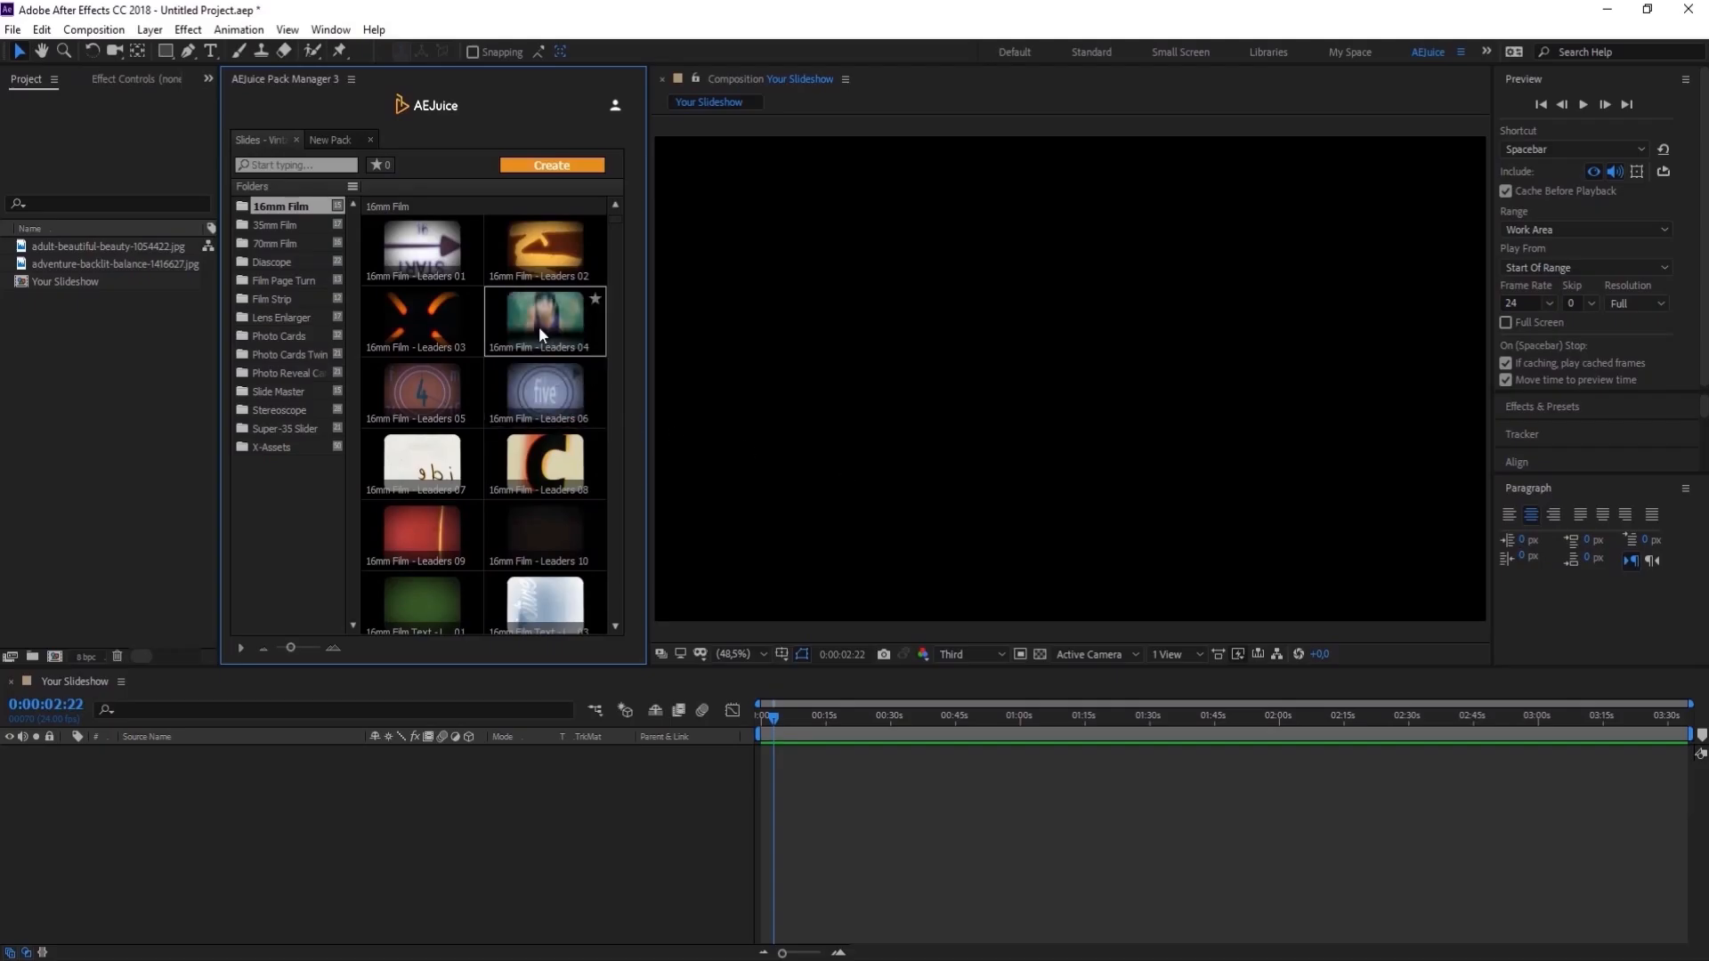
# Step: Add the Photo Cards Twin - Rotate Right preset to the Your Slideshow composition and shorten its layer by trimming the end
pyautogui.click(292, 356)
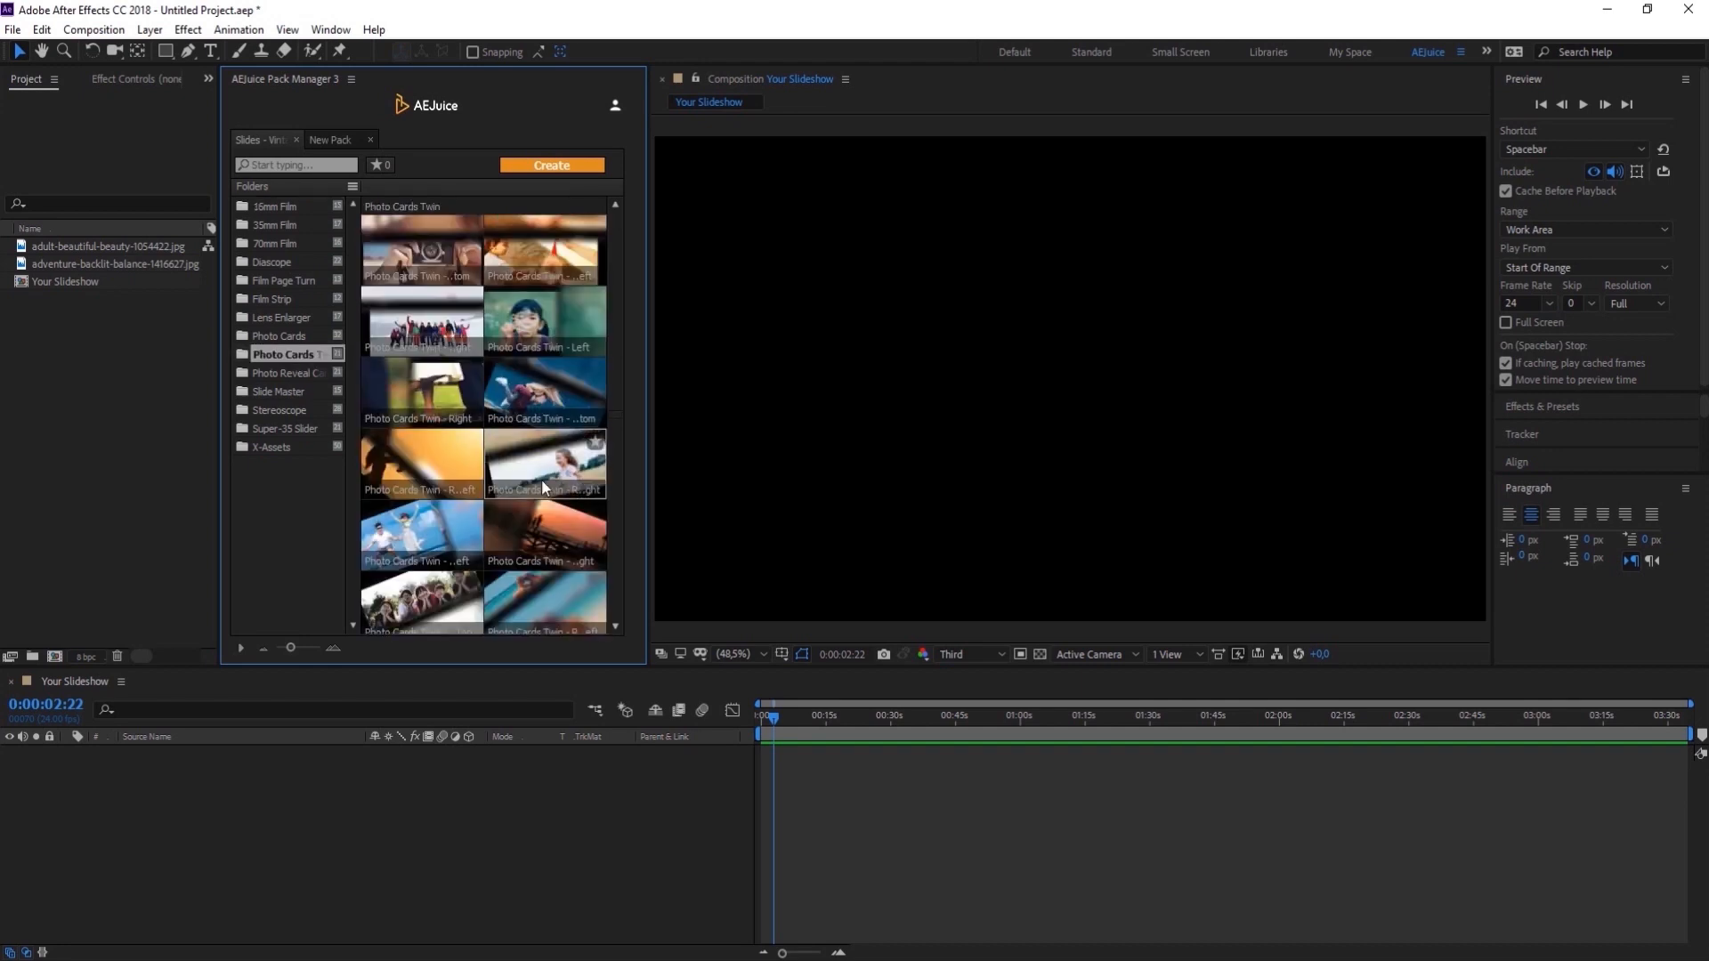
pyautogui.moveTo(550, 522); pyautogui.dragTo(954, 430)
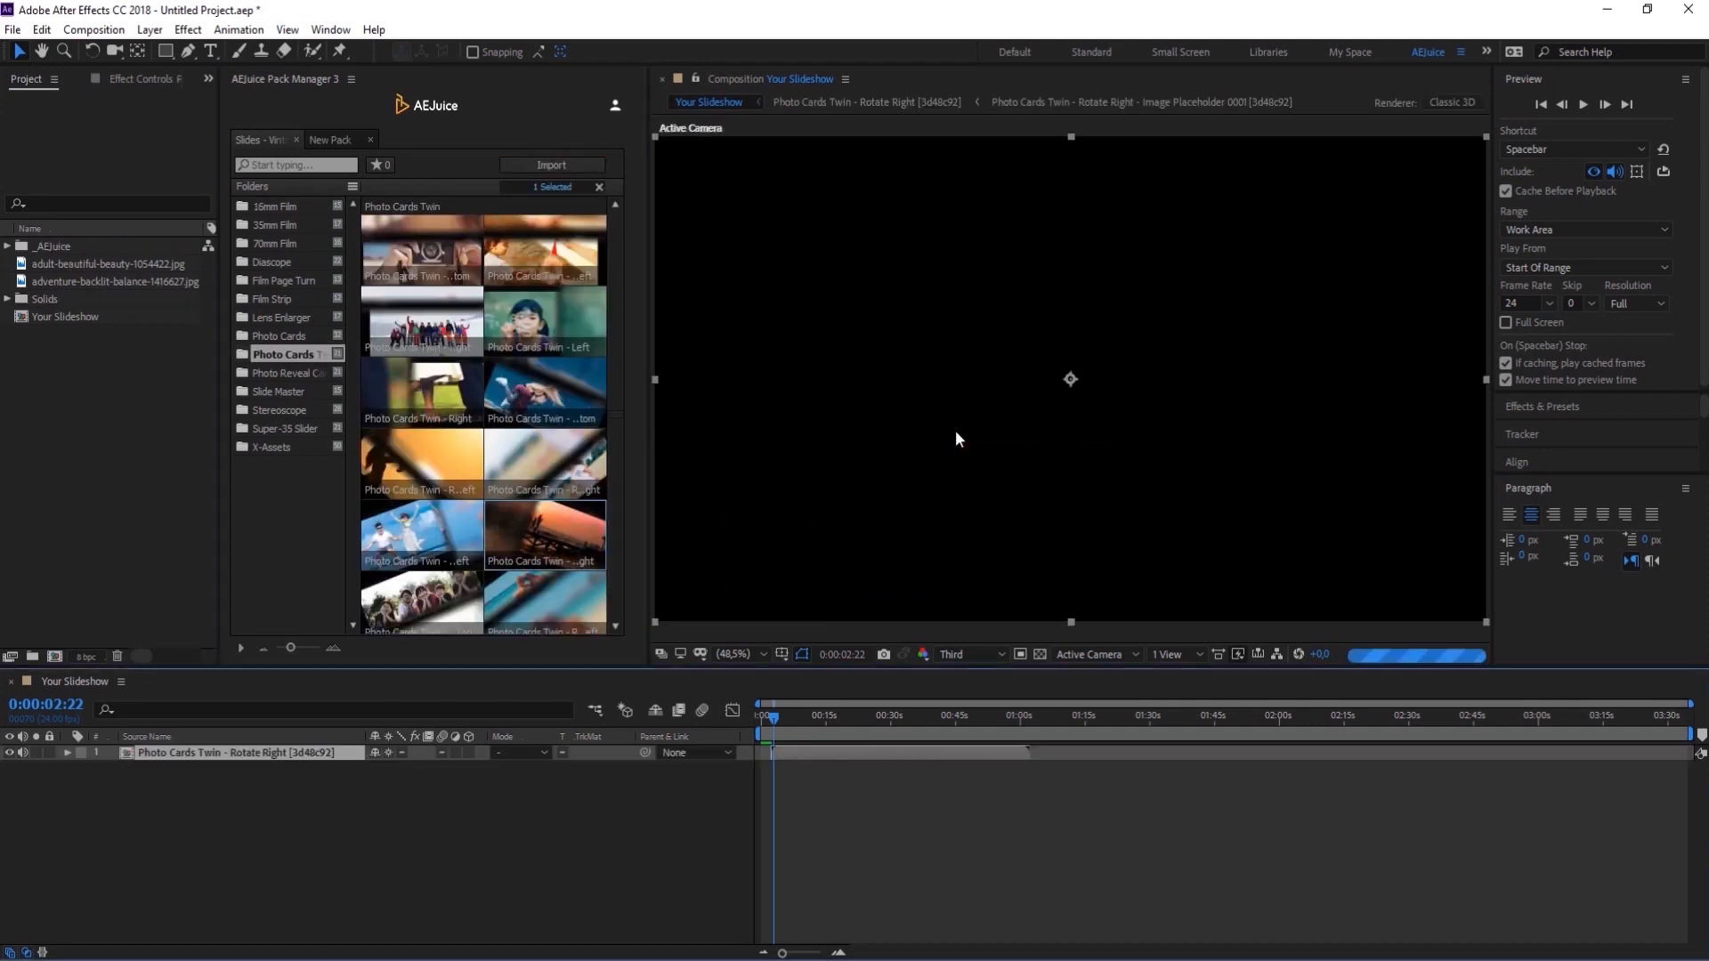
pyautogui.moveTo(1036, 754); pyautogui.dragTo(834, 763)
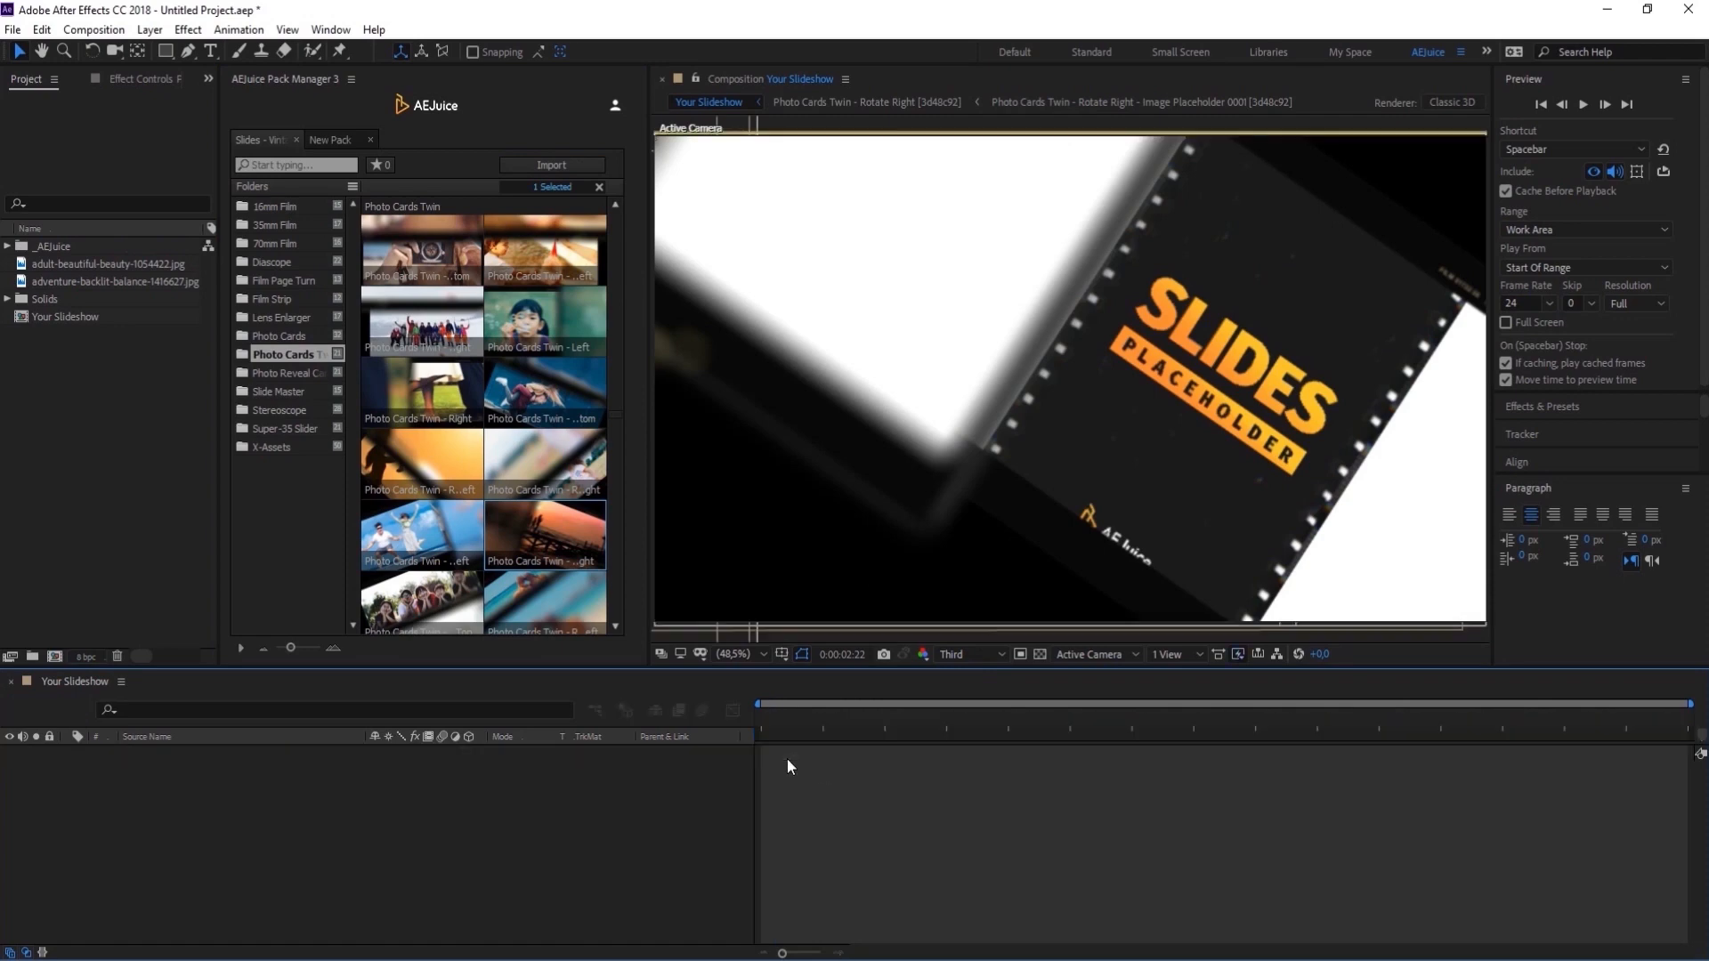
# Step: Replace the placeholder image inside Photo Cards Twin - Rotate Right with adventure-backlit-balance-1416627.jpg, preview it in Your Slideshow, and clear the preset selection
pyautogui.doubleClick(786, 759)
pyautogui.doubleClick(797, 773)
pyautogui.click(316, 783)
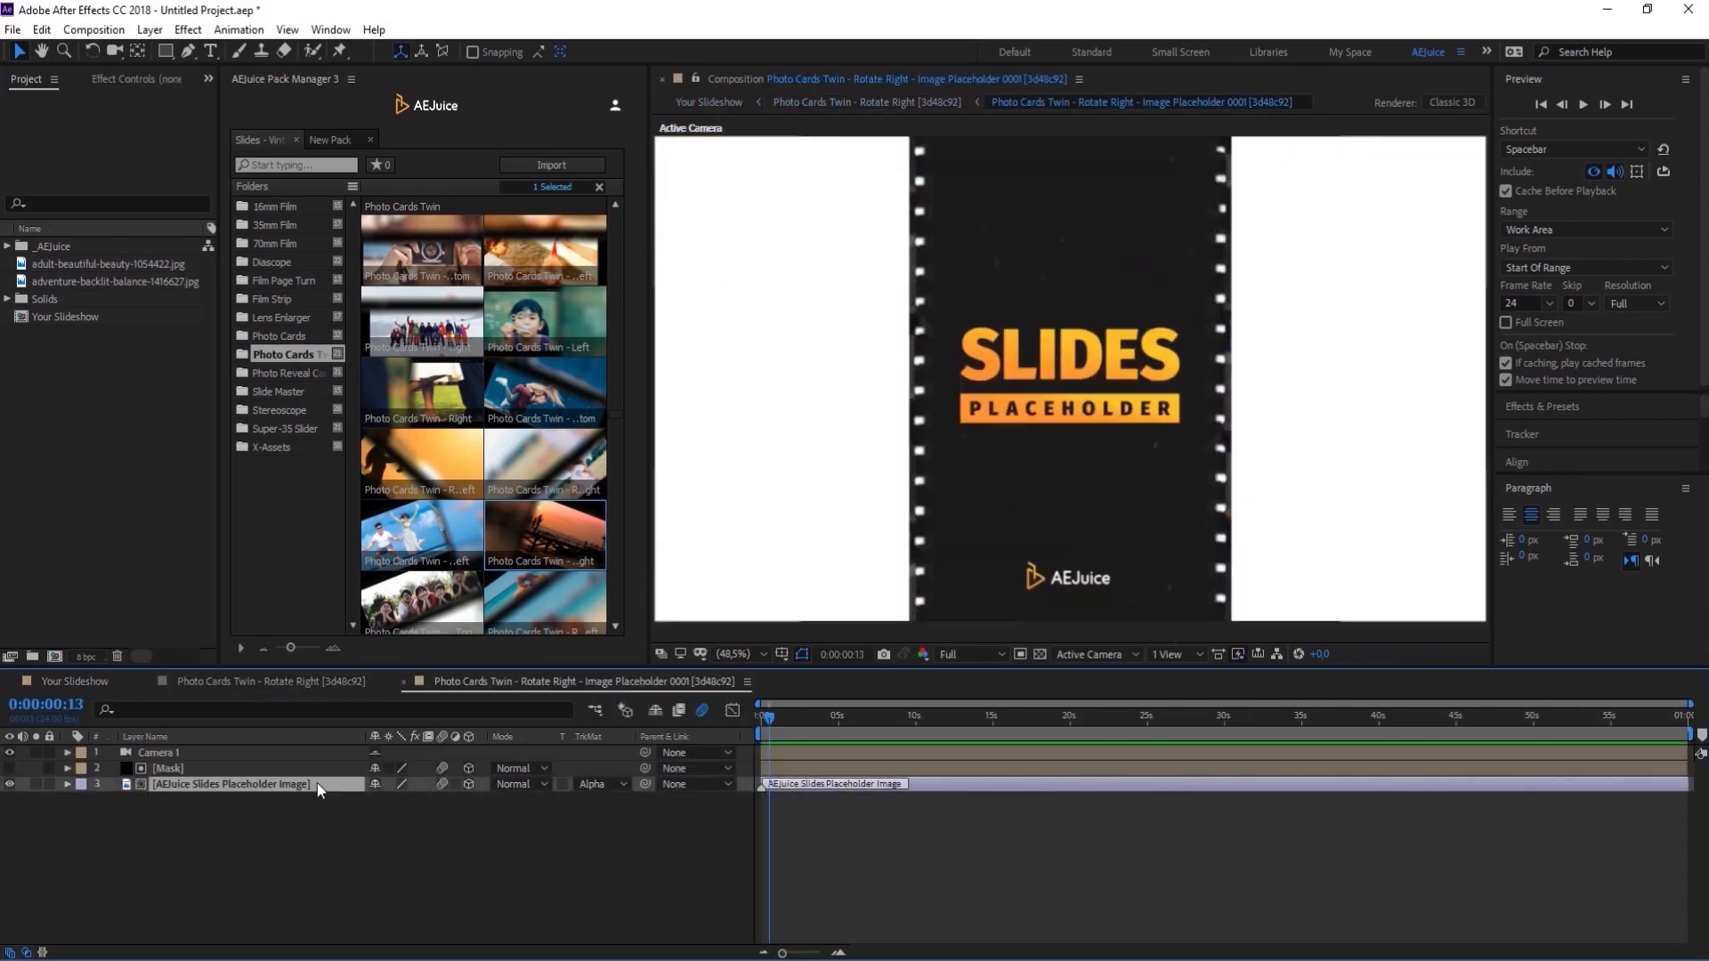
pyautogui.moveTo(127, 281); pyautogui.dragTo(219, 796)
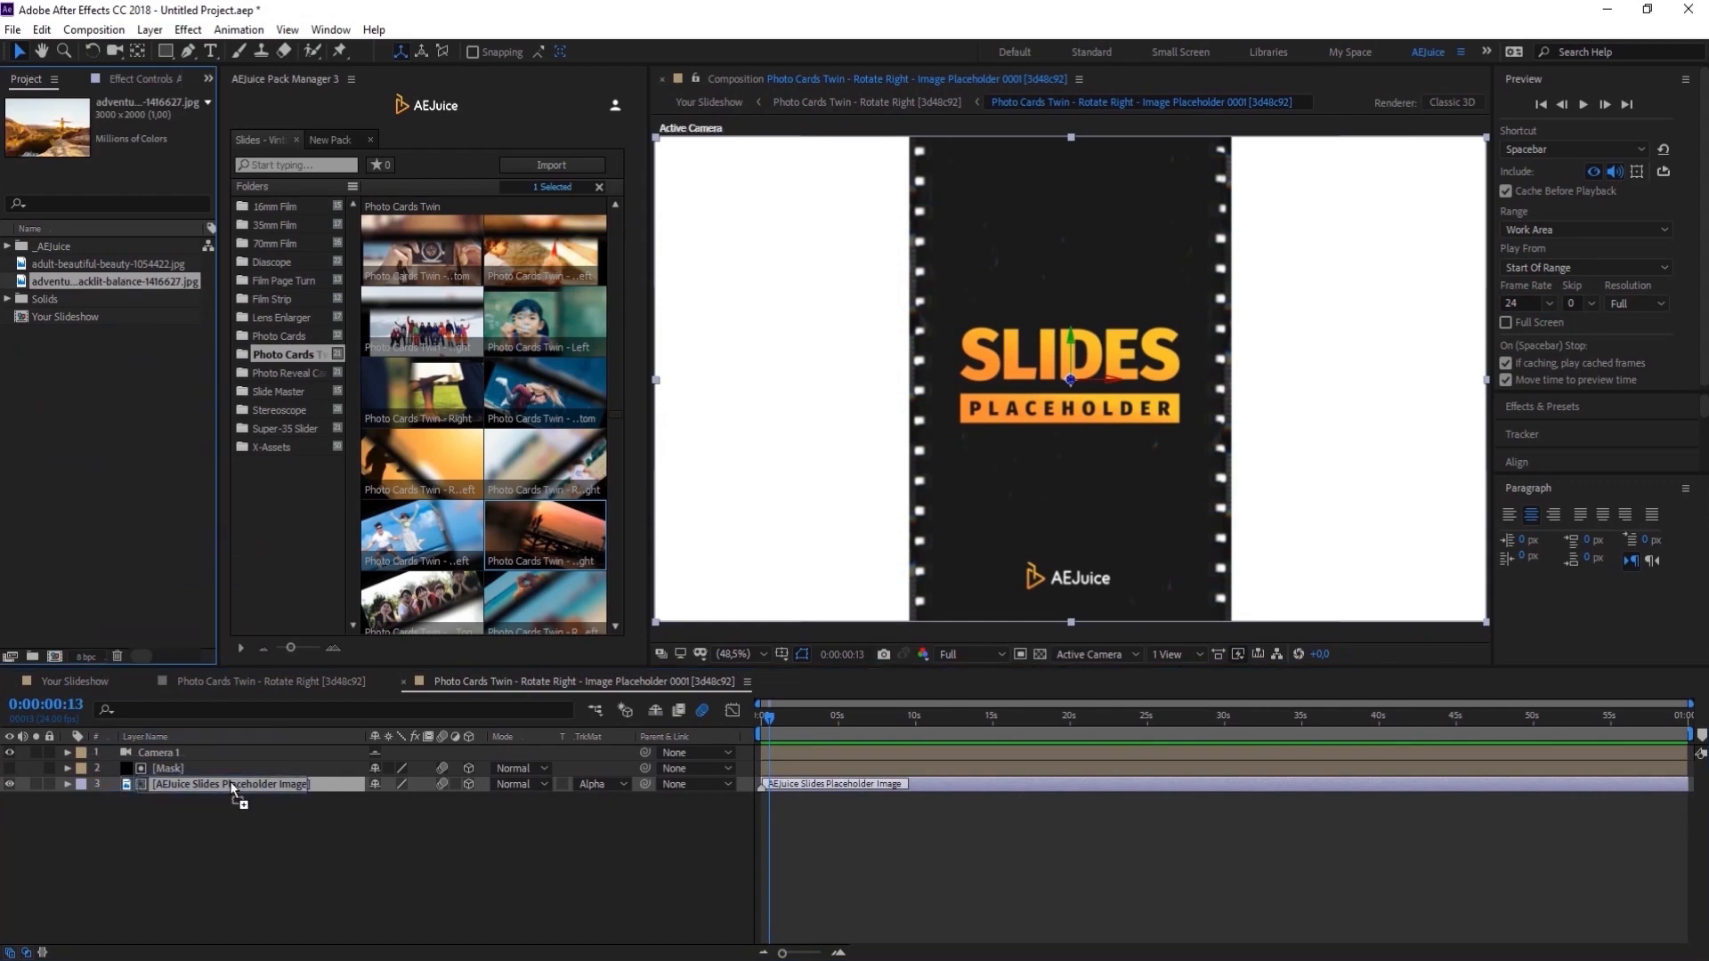
pyautogui.click(80, 681)
pyautogui.click(793, 722)
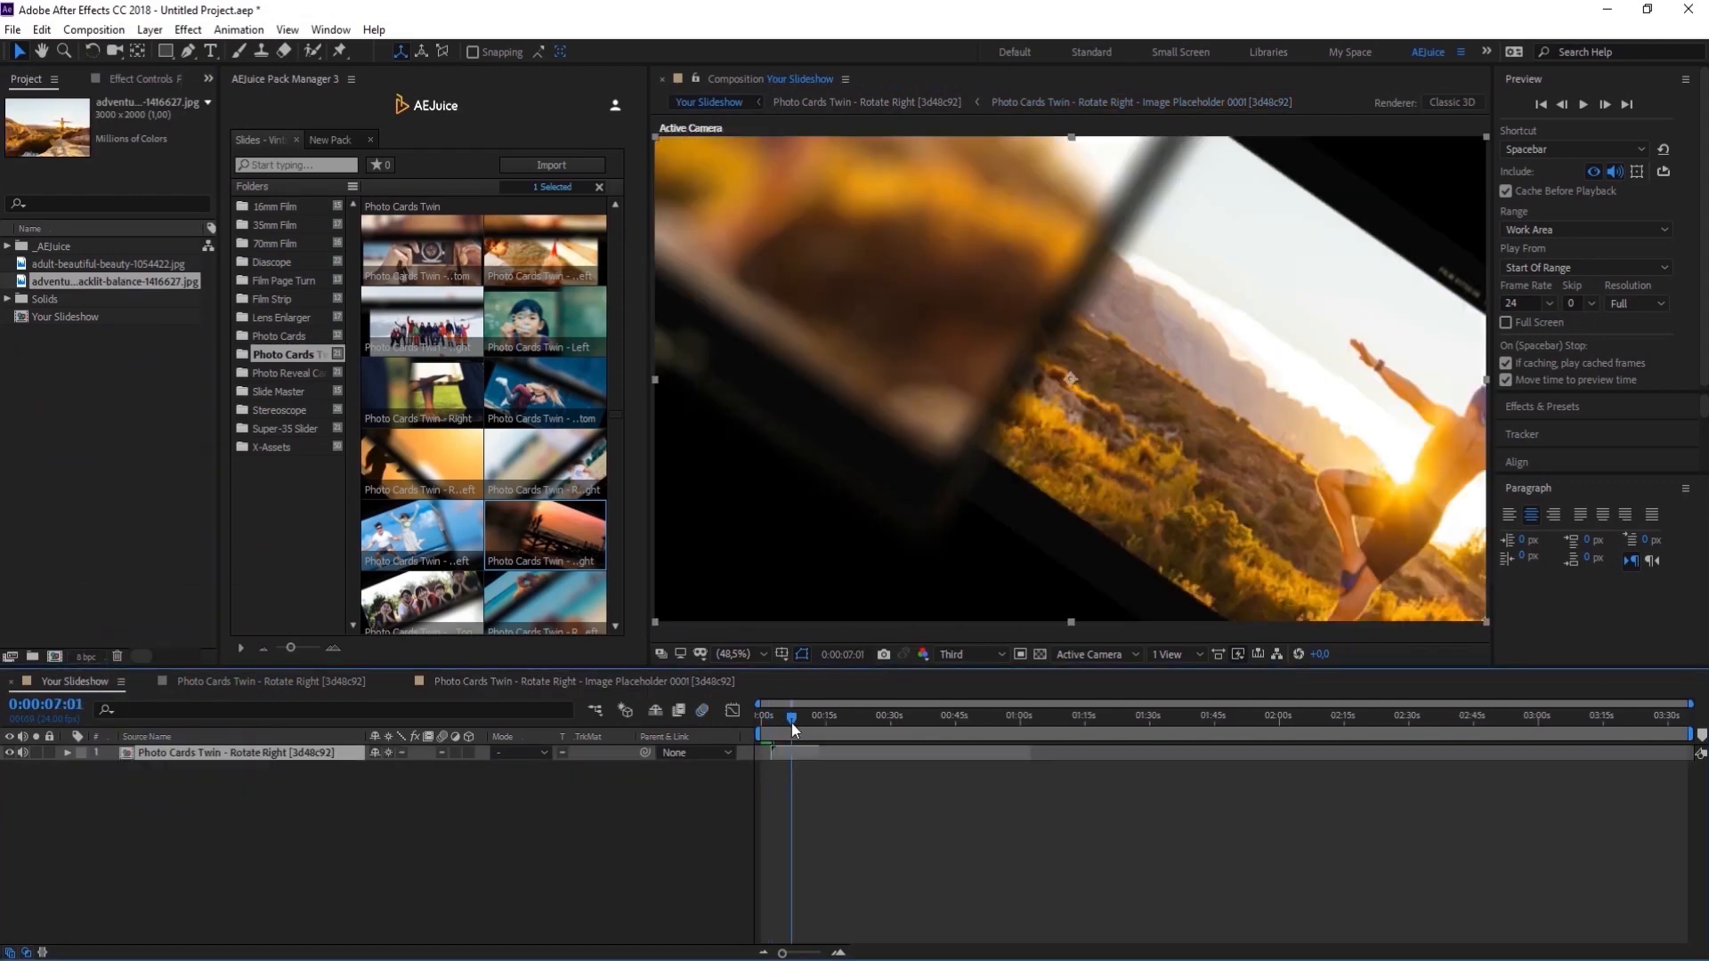
pyautogui.click(601, 185)
pyautogui.click(574, 166)
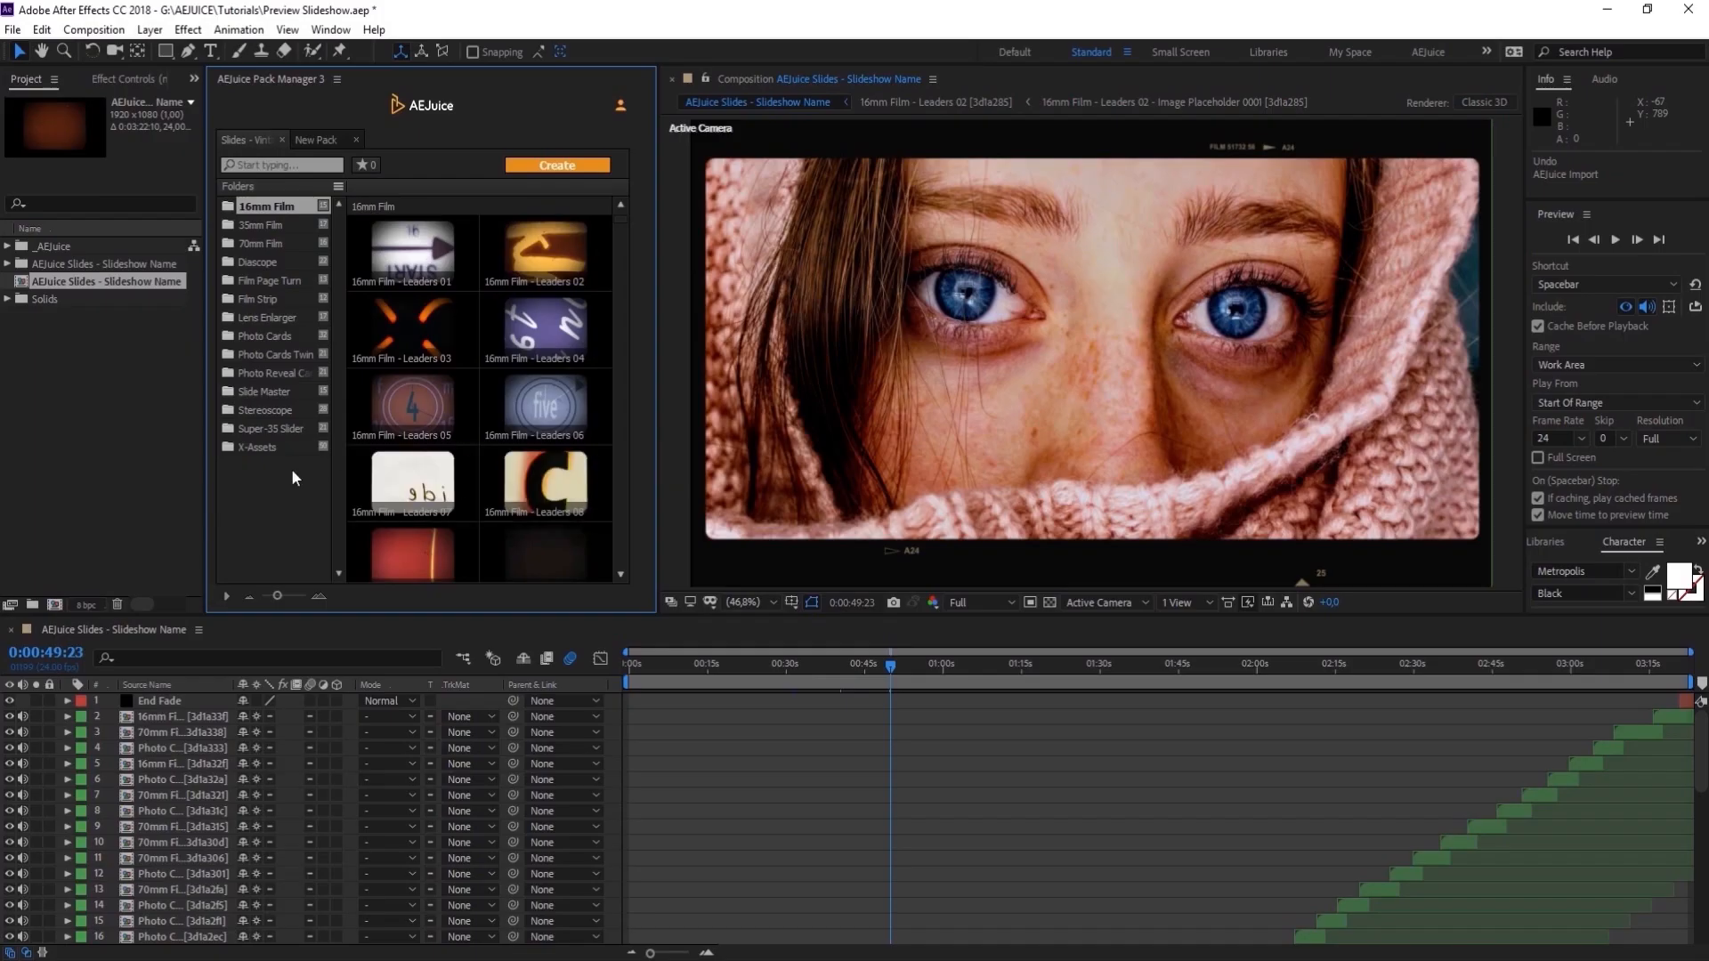
# Step: Overlay the slideshow with X-Assets: Projector Light Slow (Bright), a Color Grading (Film Look) preset and Camera Lens 02 (Fast)
pyautogui.click(260, 447)
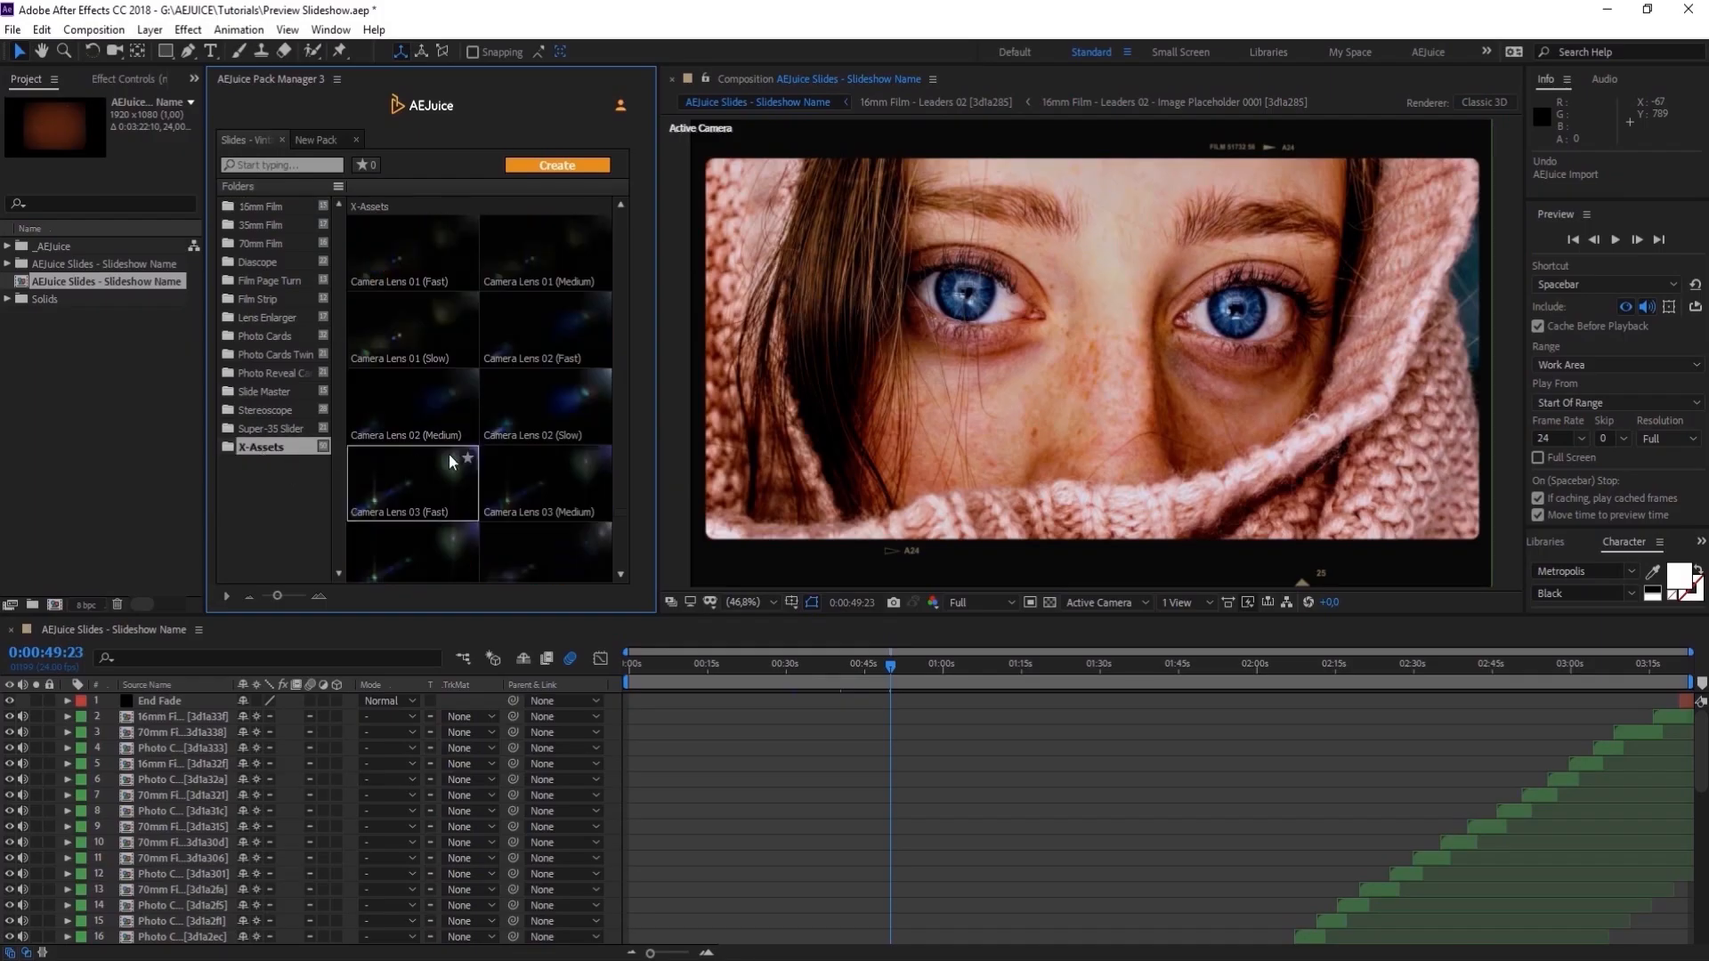
pyautogui.scroll(-5, 612, 461)
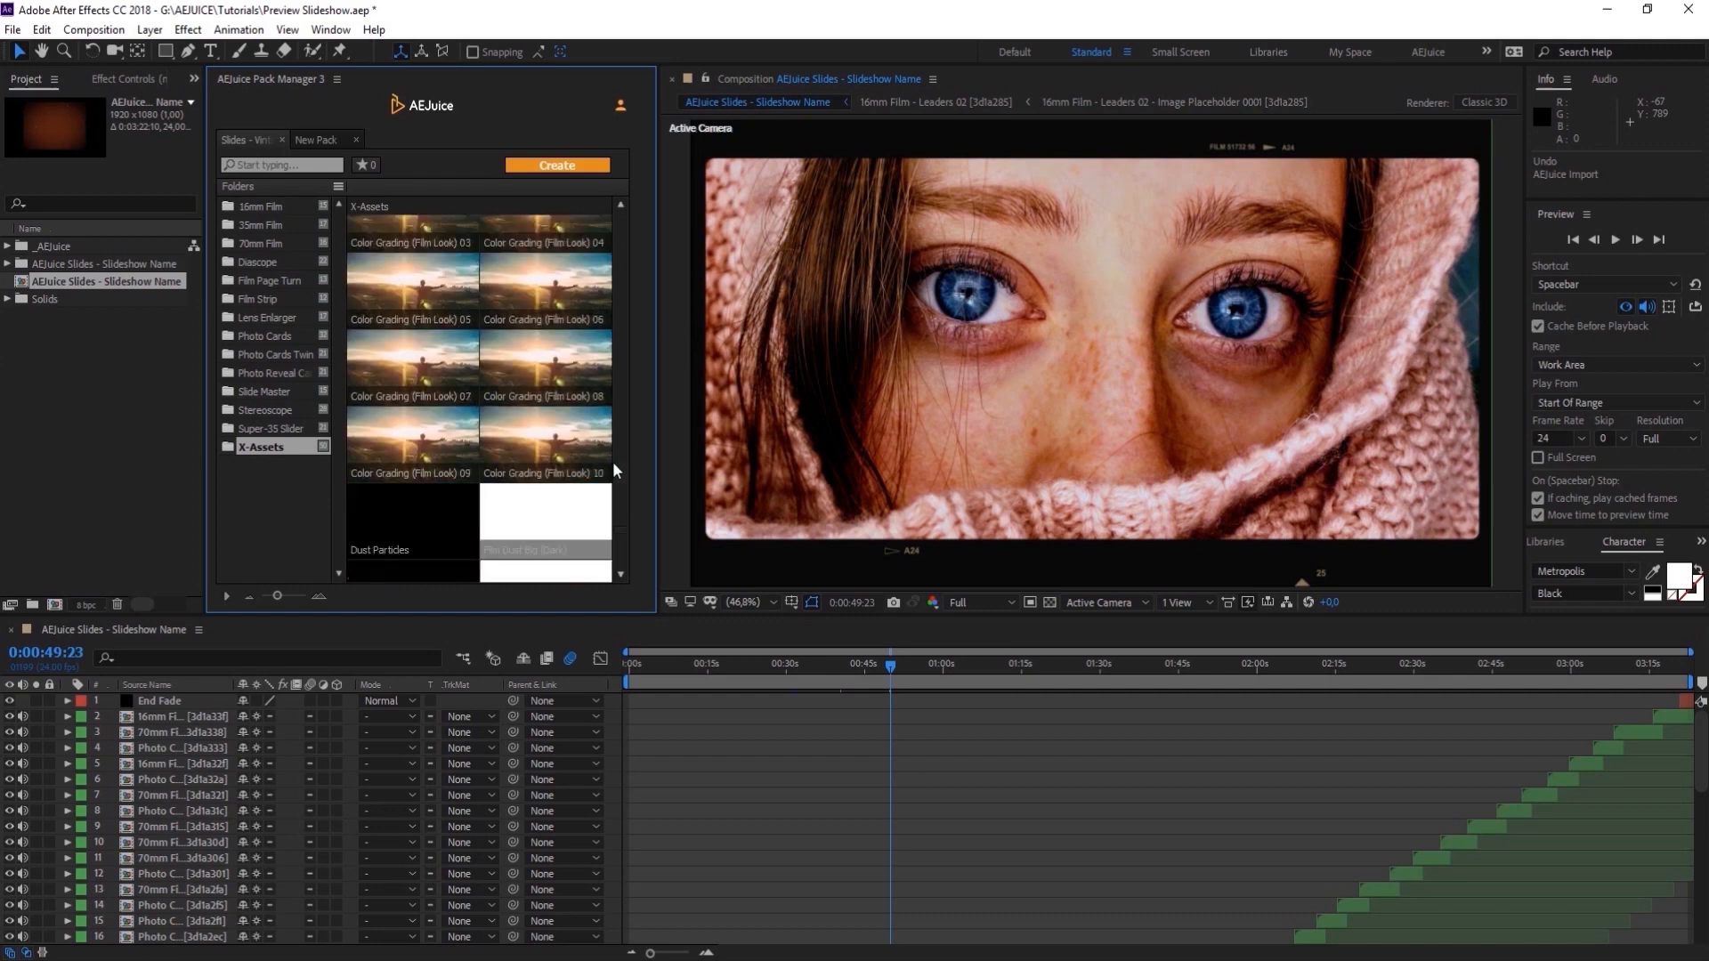
pyautogui.scroll(-4, 569, 463)
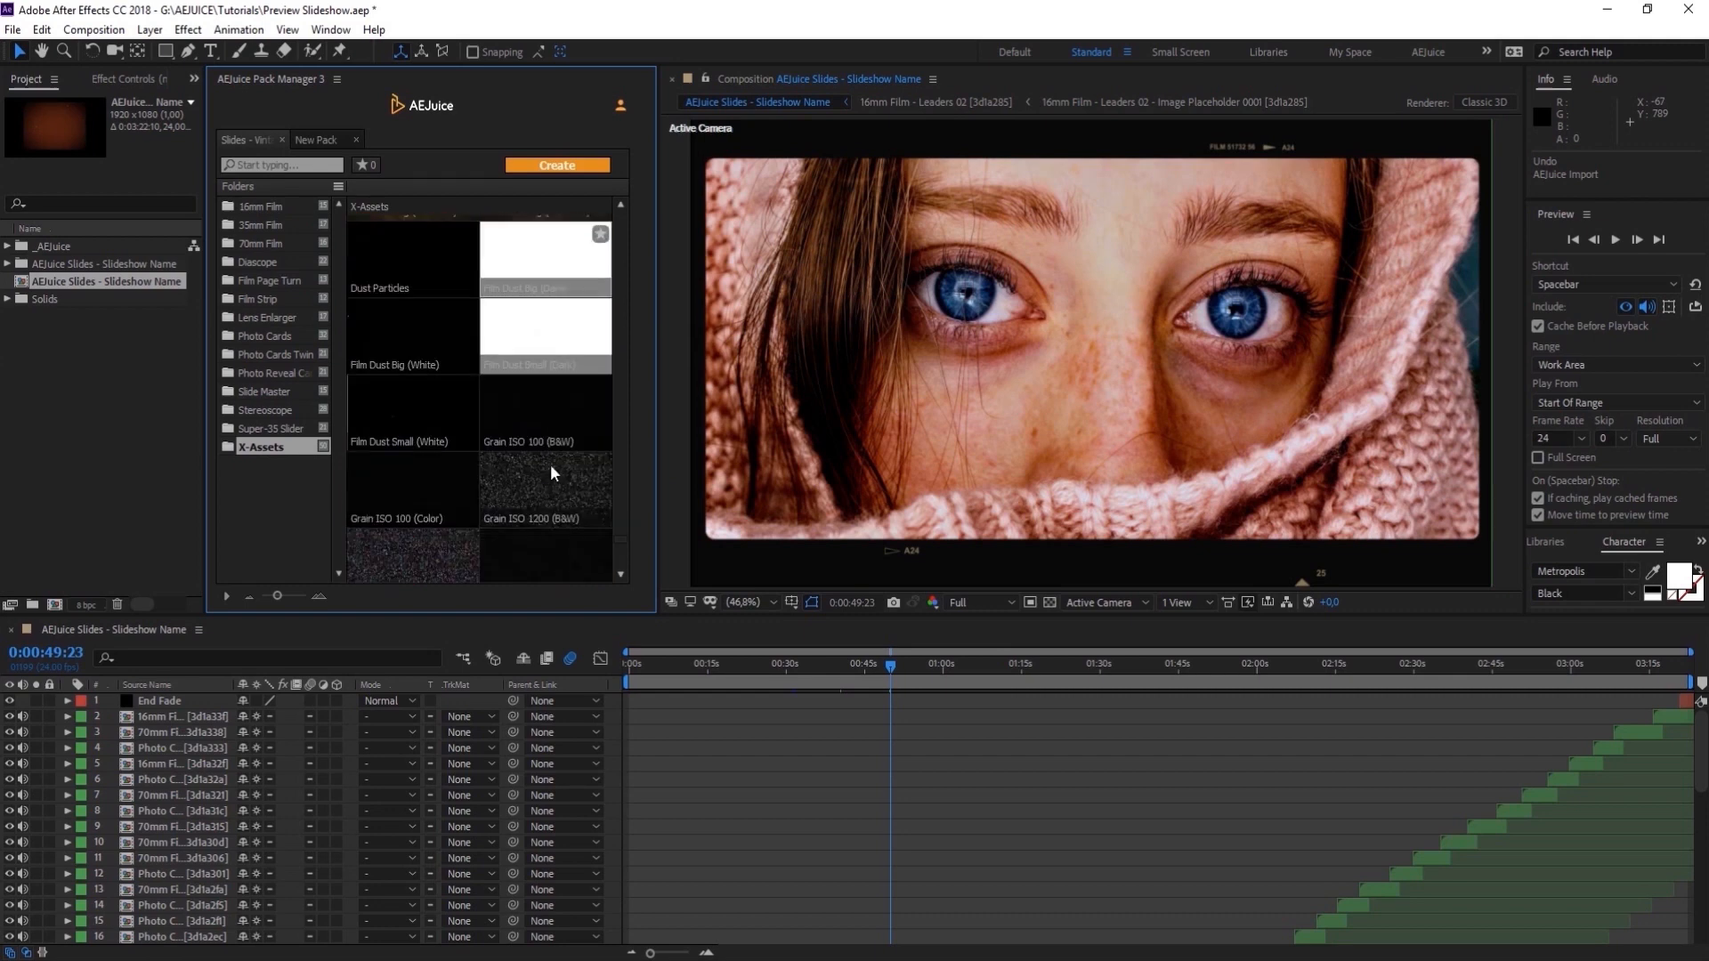
pyautogui.scroll(-3, 472, 487)
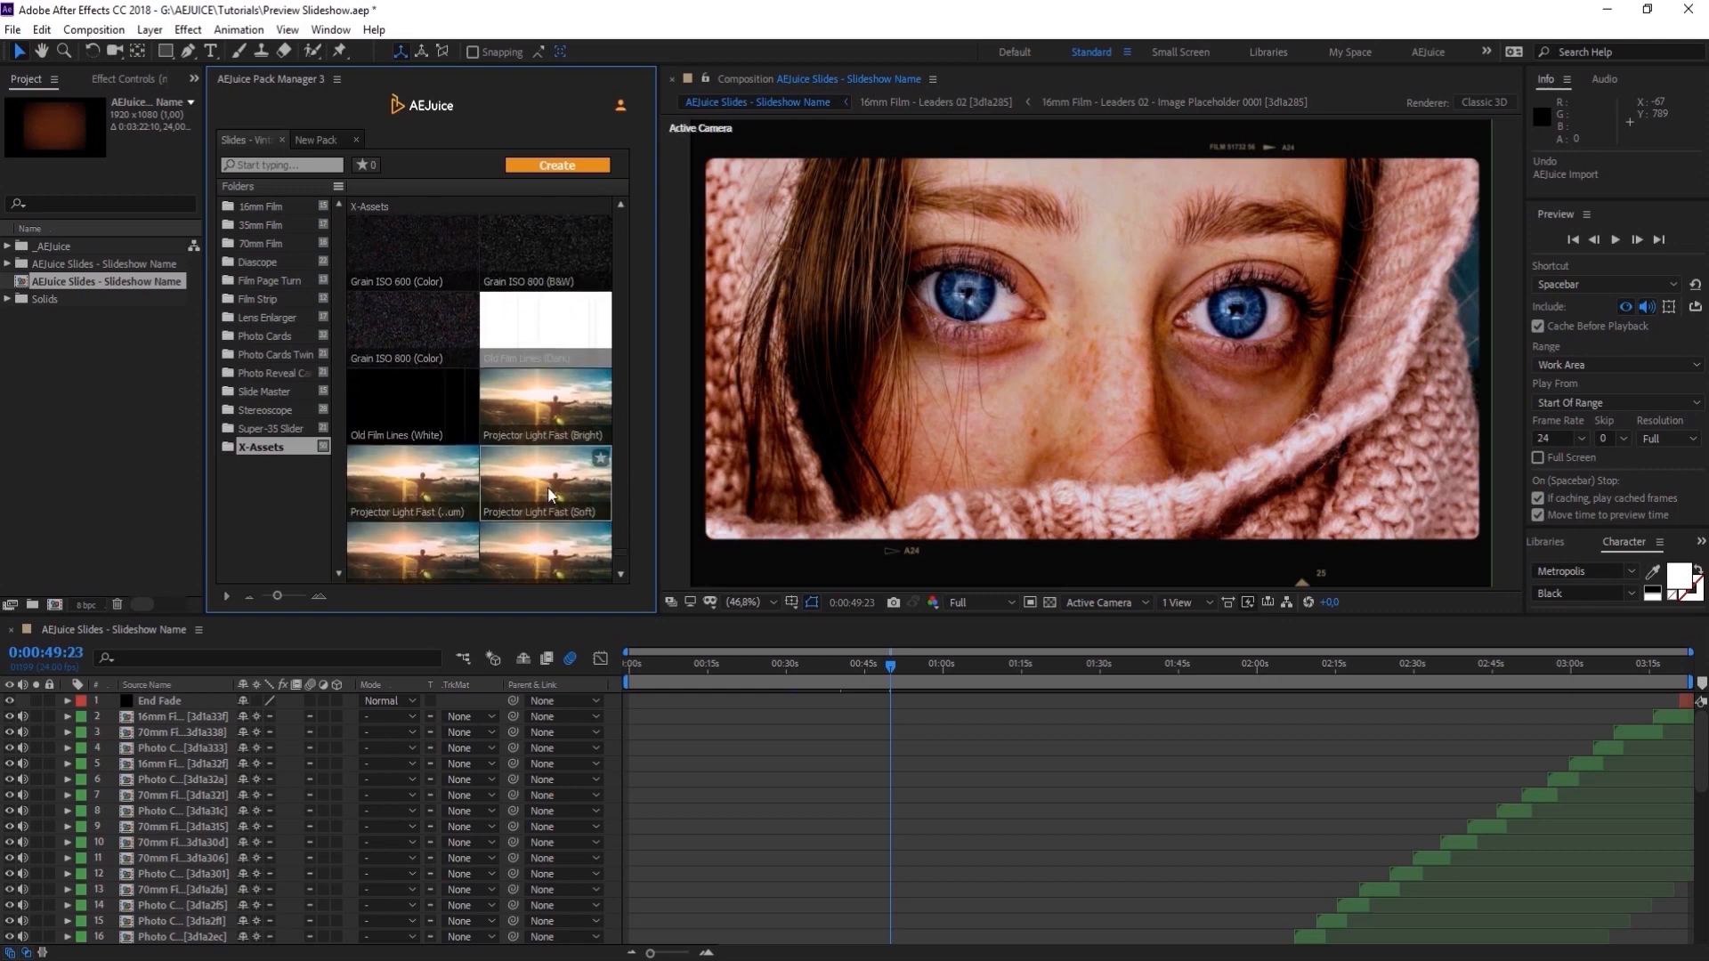
pyautogui.scroll(-2, 502, 484)
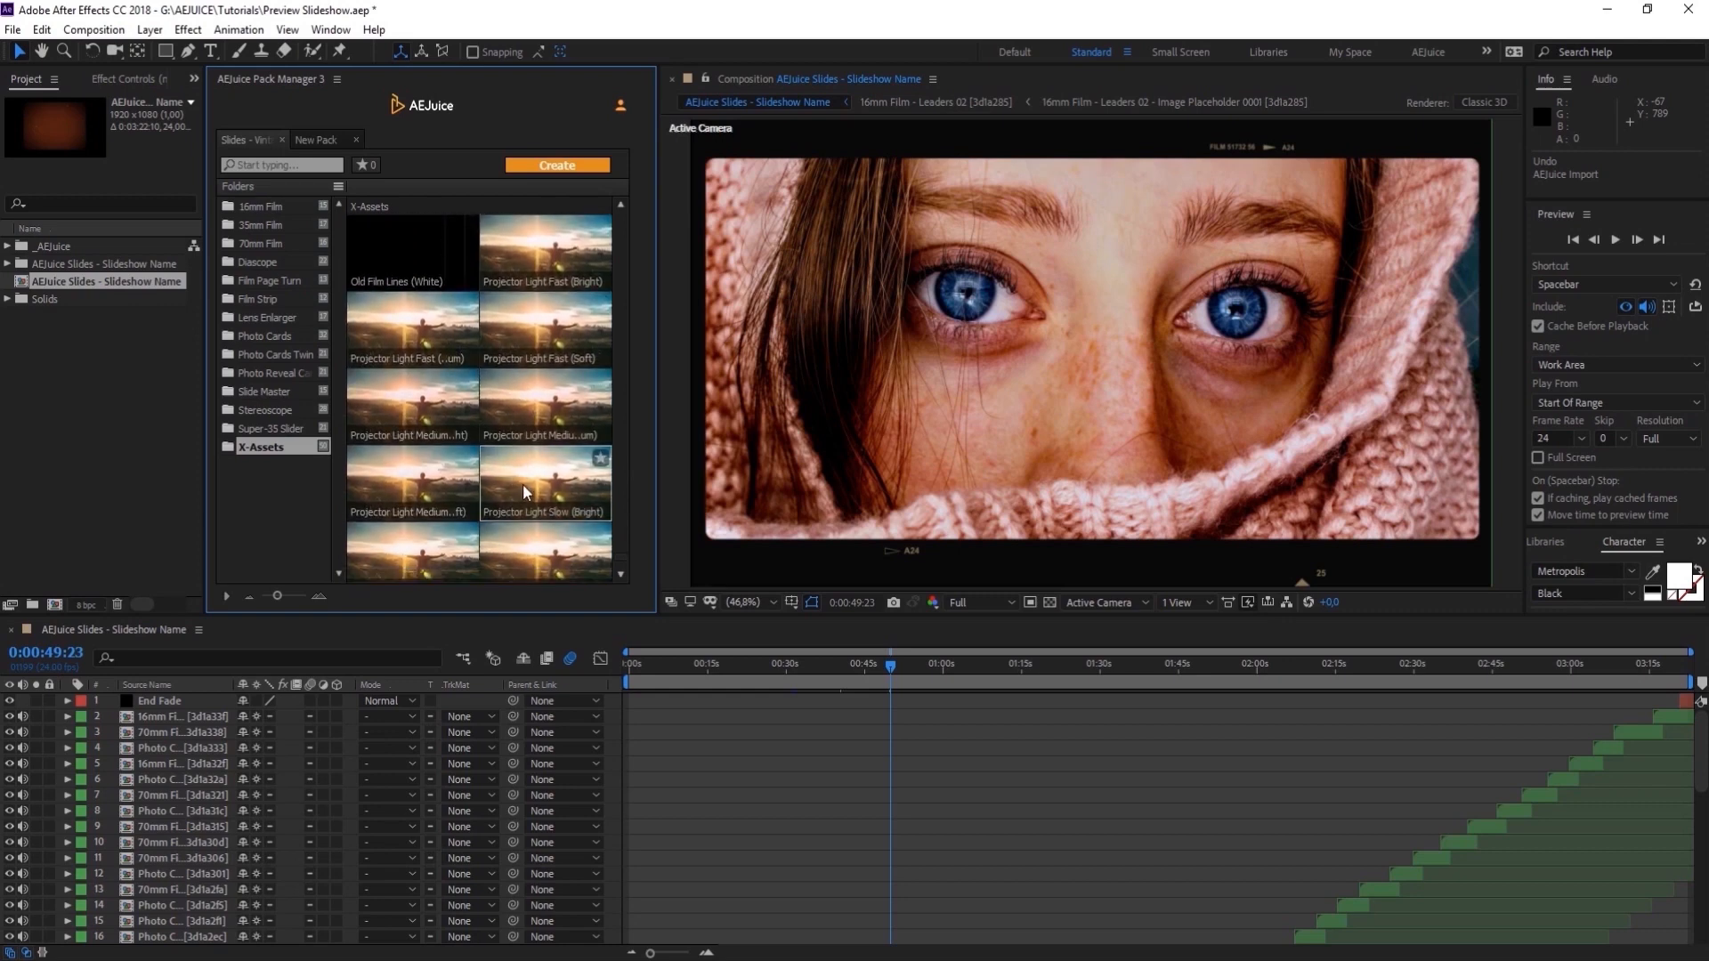
pyautogui.moveTo(524, 483); pyautogui.dragTo(890, 392)
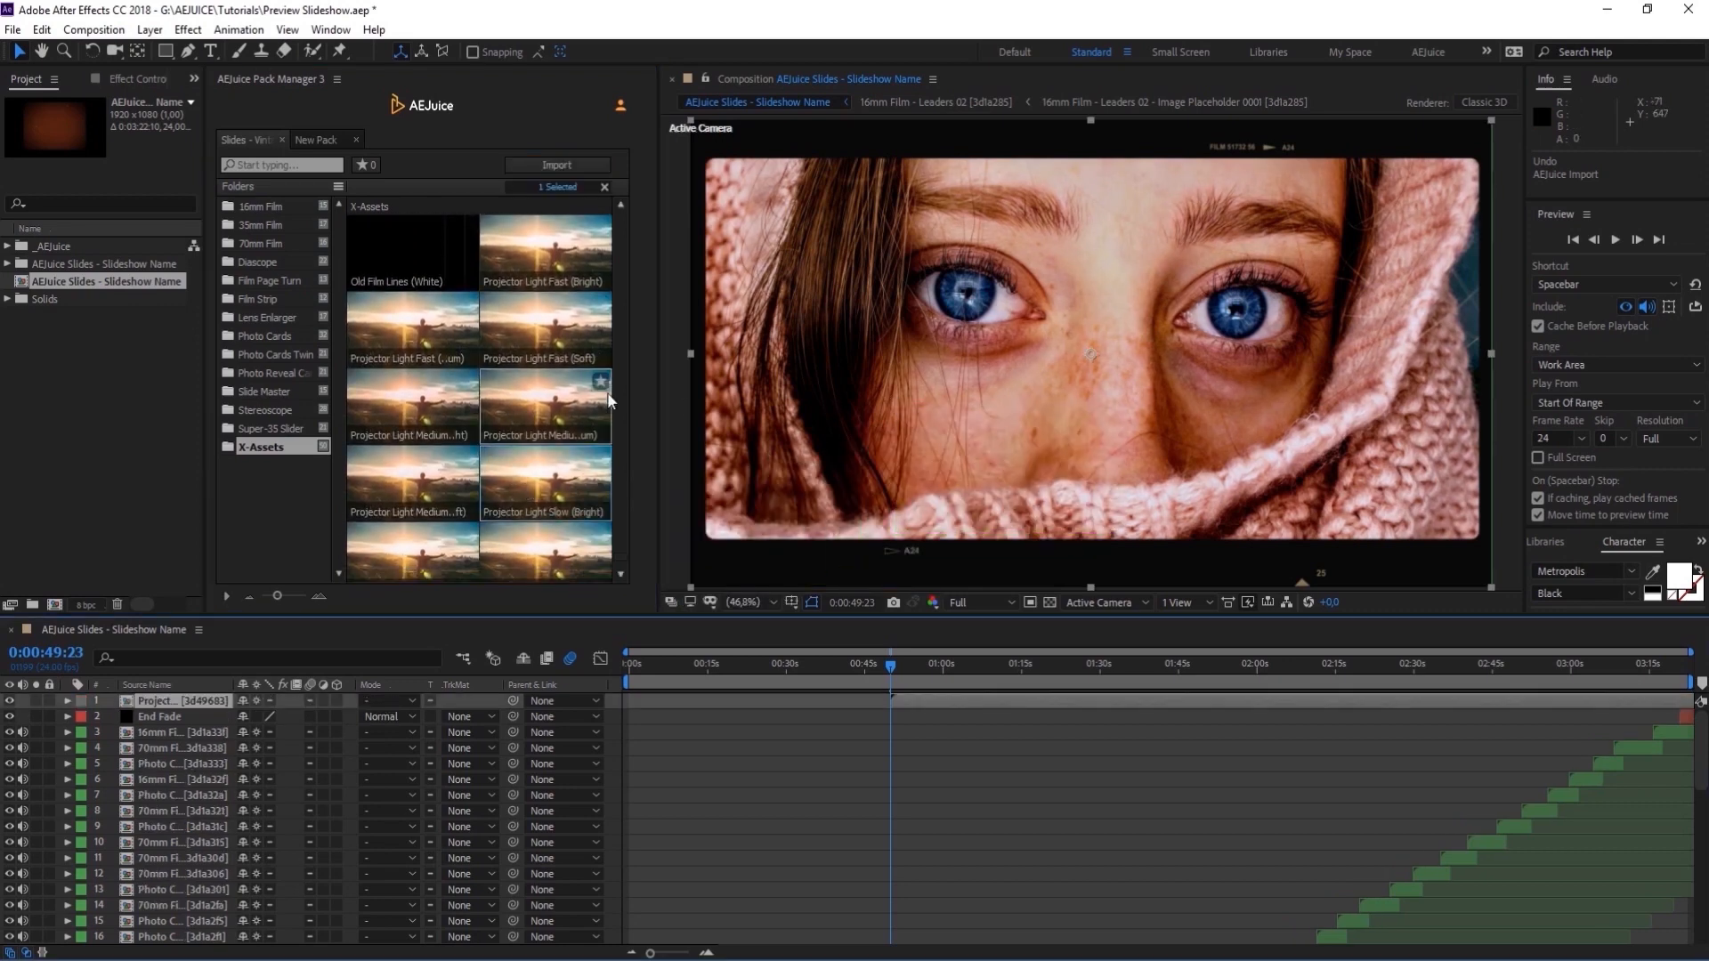
pyautogui.moveTo(520, 479); pyautogui.dragTo(994, 470)
pyautogui.moveTo(509, 415); pyautogui.dragTo(874, 397)
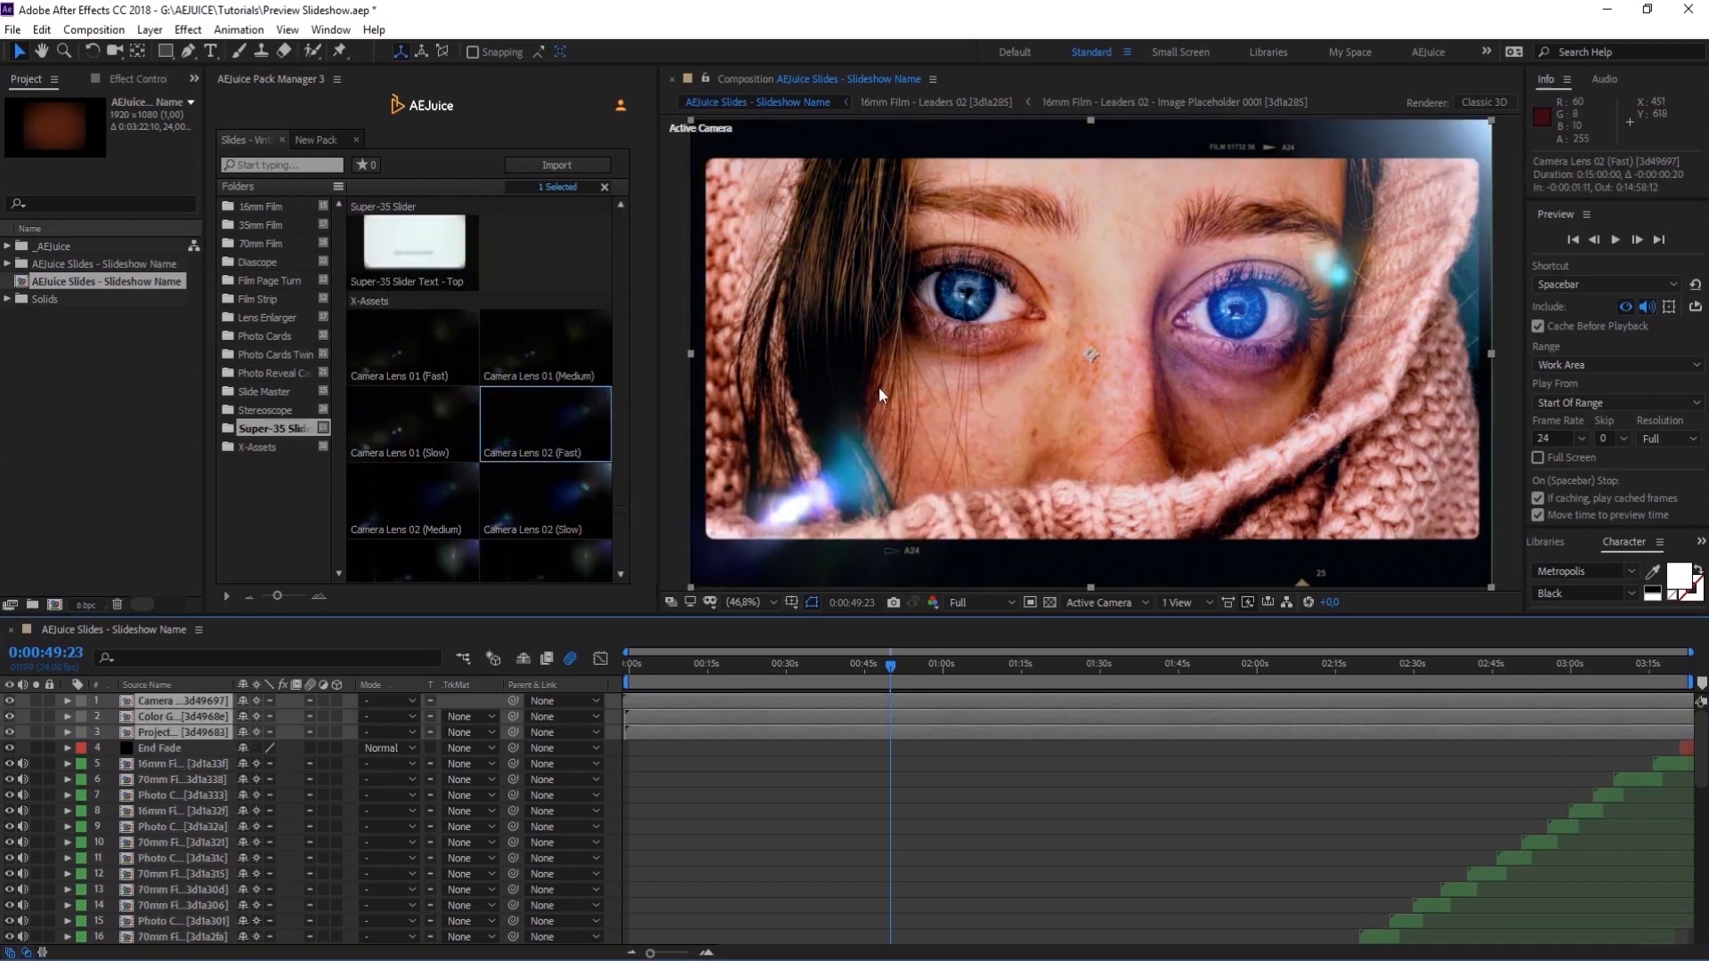
# Step: Scrub through the slideshow to examine the light, color grading and lens overlays on different photos
pyautogui.click(976, 664)
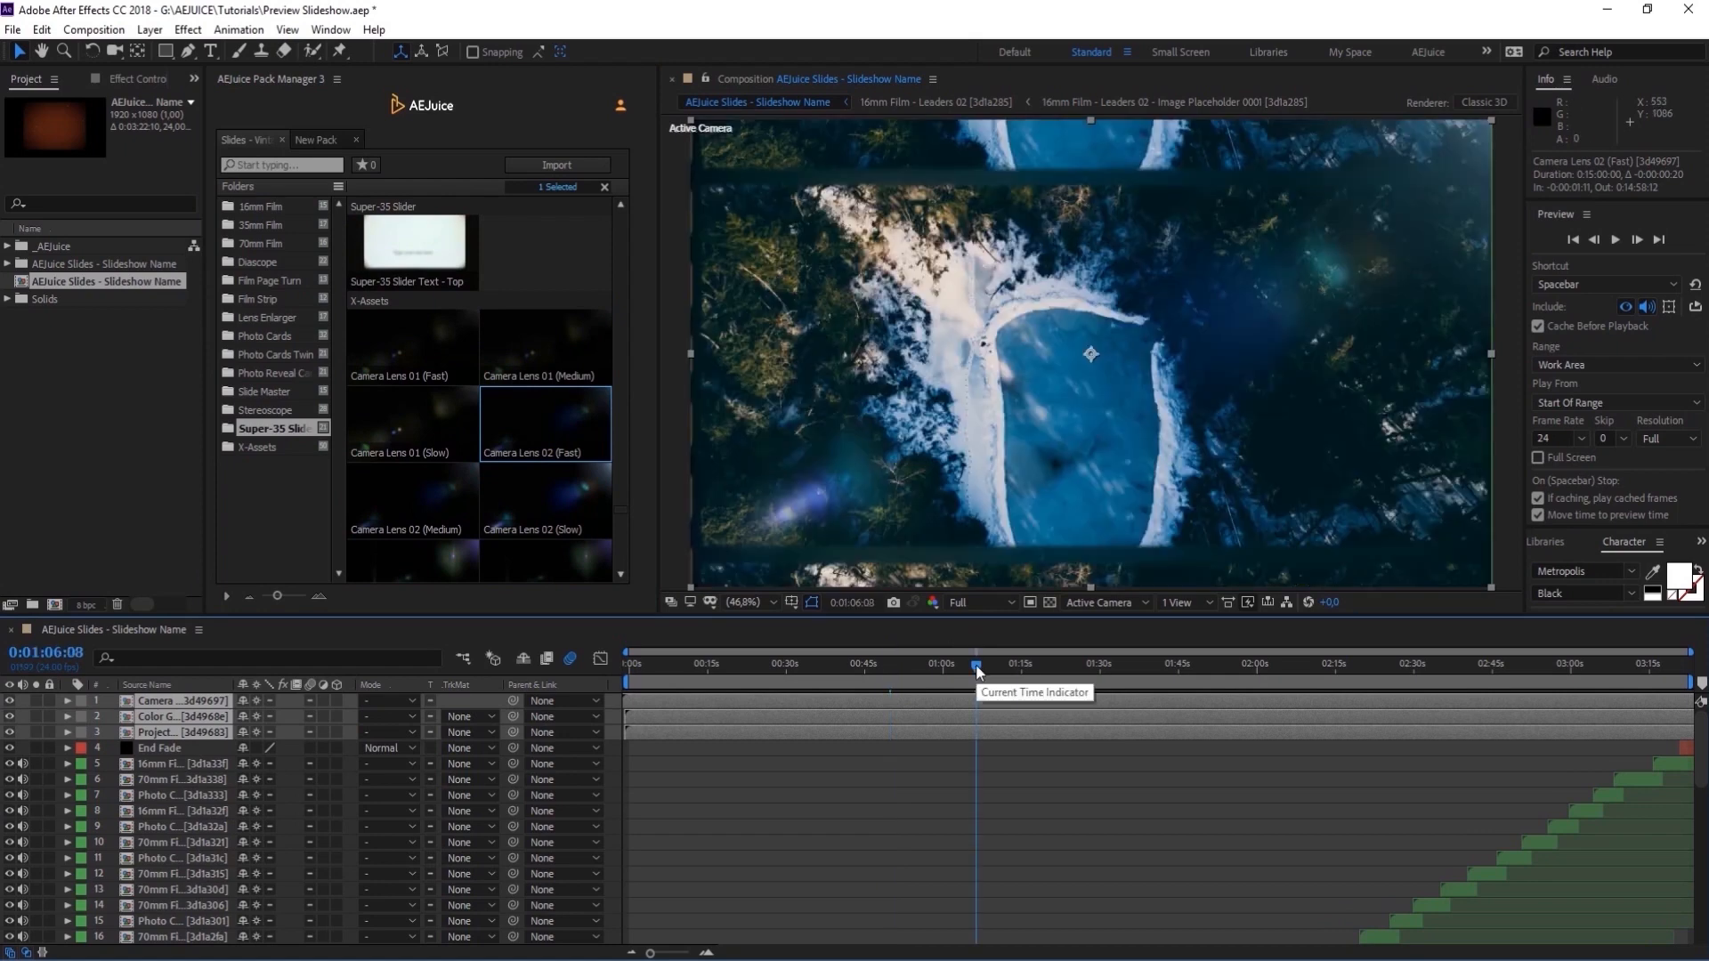
pyautogui.moveTo(977, 669); pyautogui.dragTo(1107, 681)
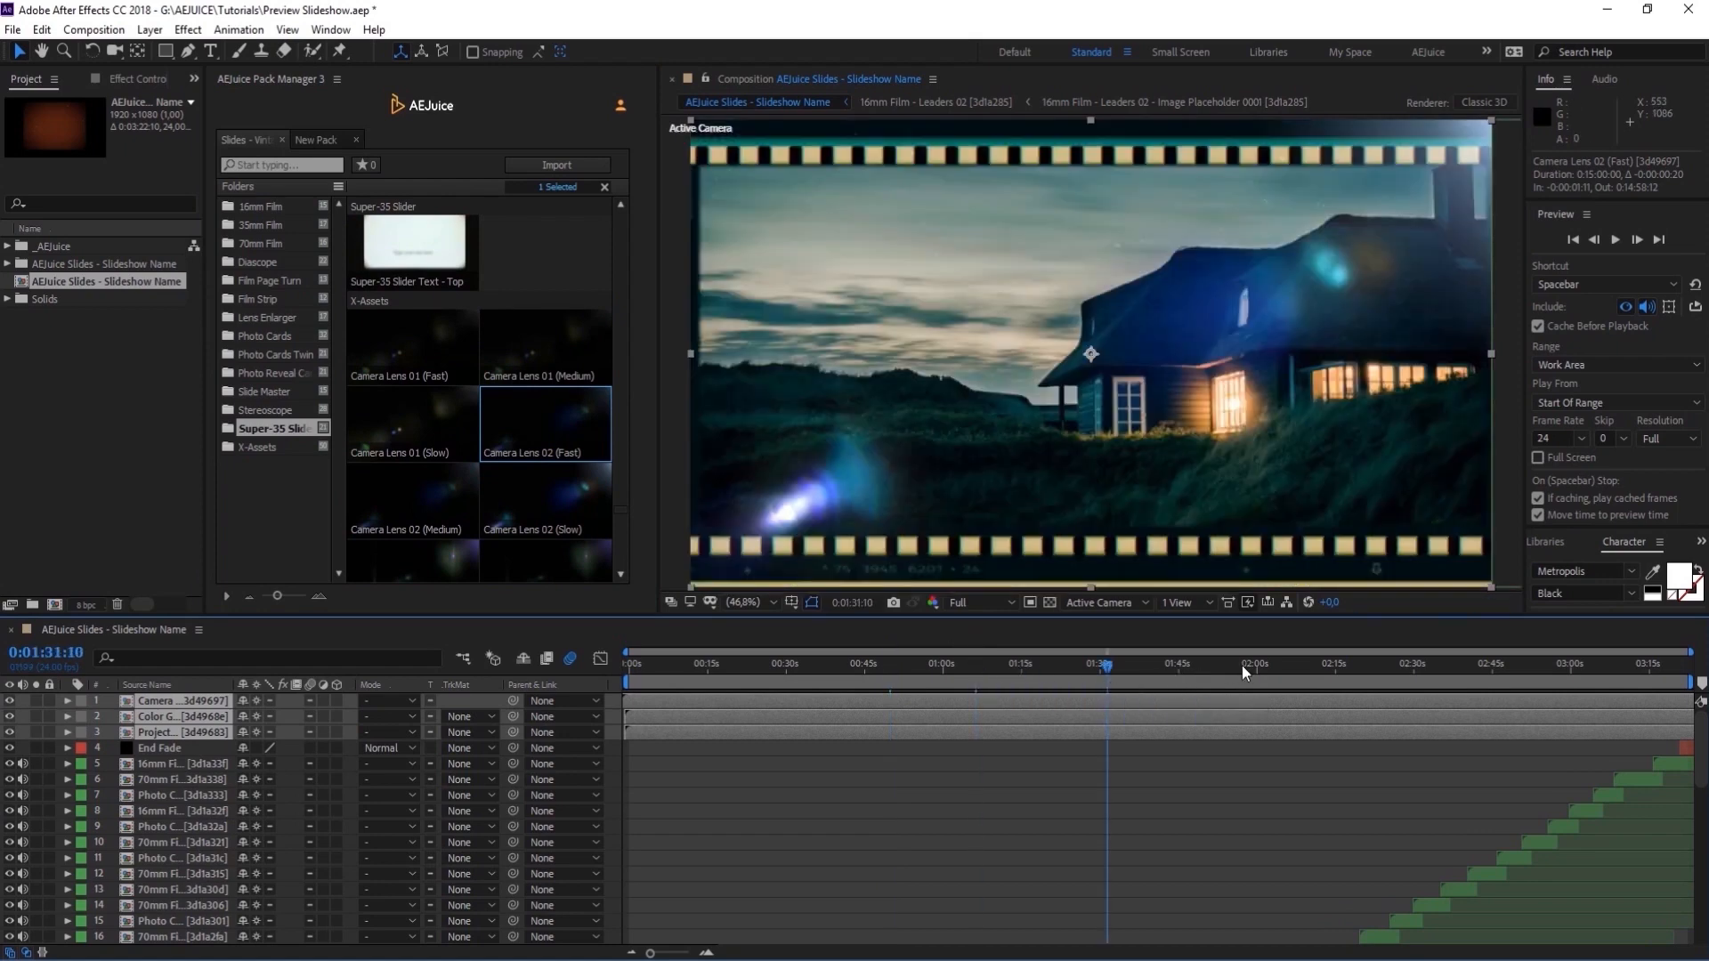
pyautogui.click(1242, 667)
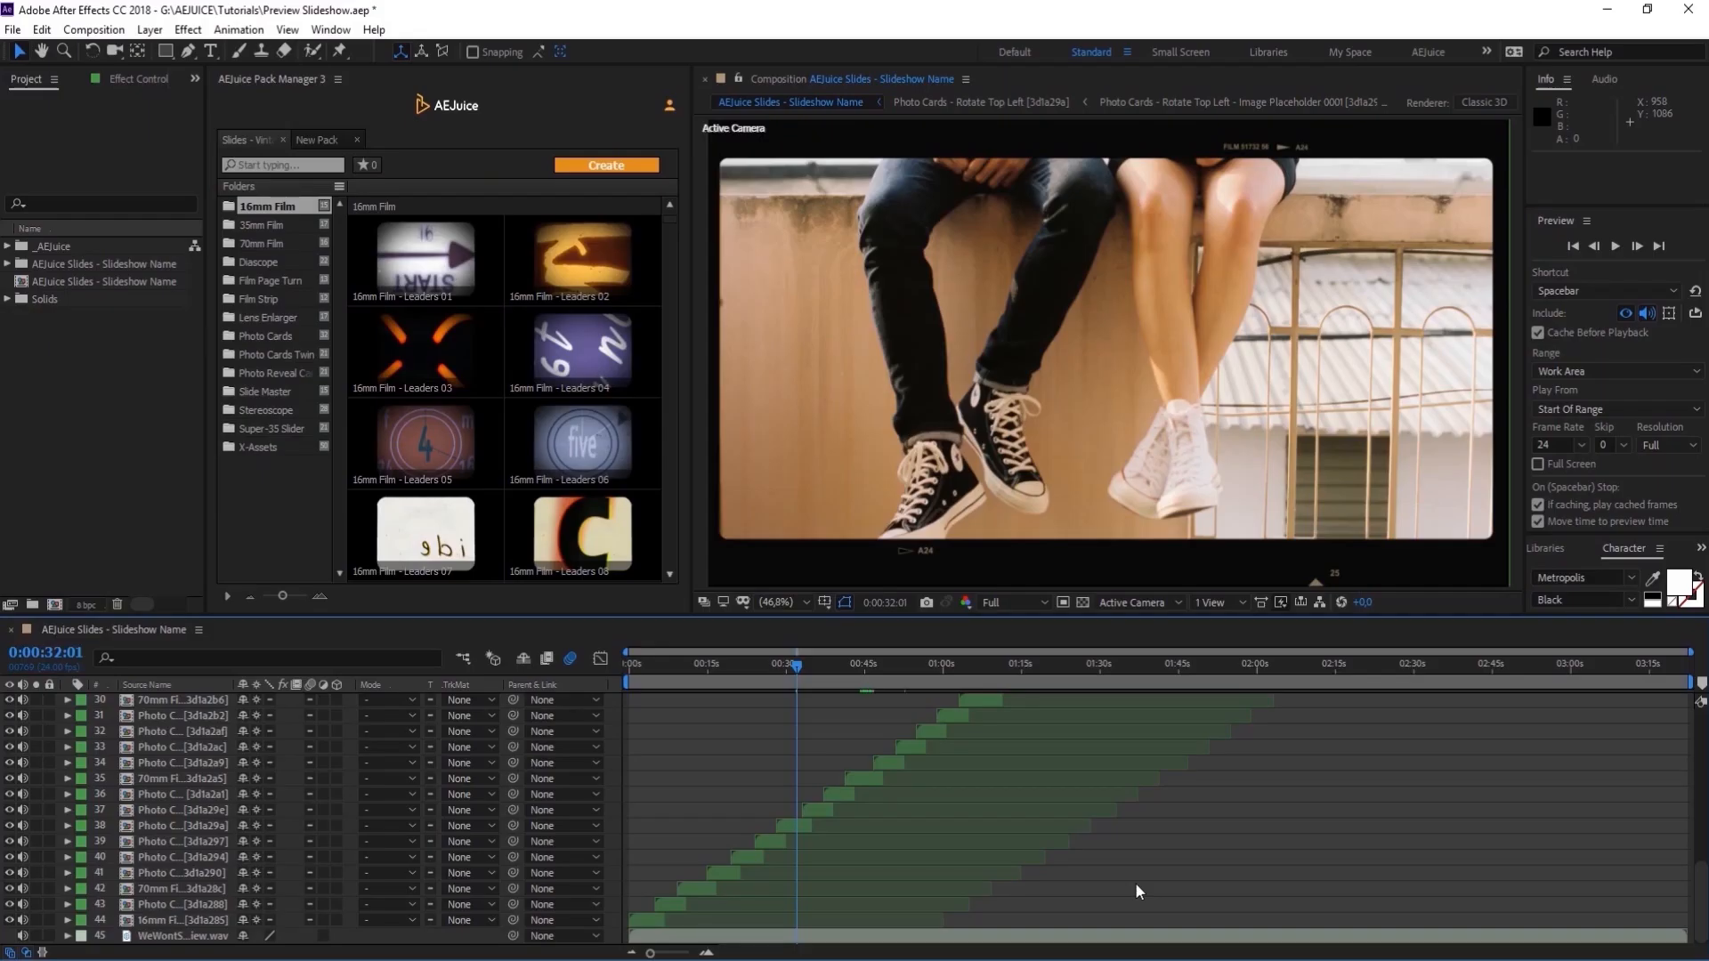
# Step: Open the Photo Cards - Rotate Top Left slide at about 32 seconds and turn on the white frame on its Controls layer
pyautogui.click(801, 826)
pyautogui.doubleClick(799, 826)
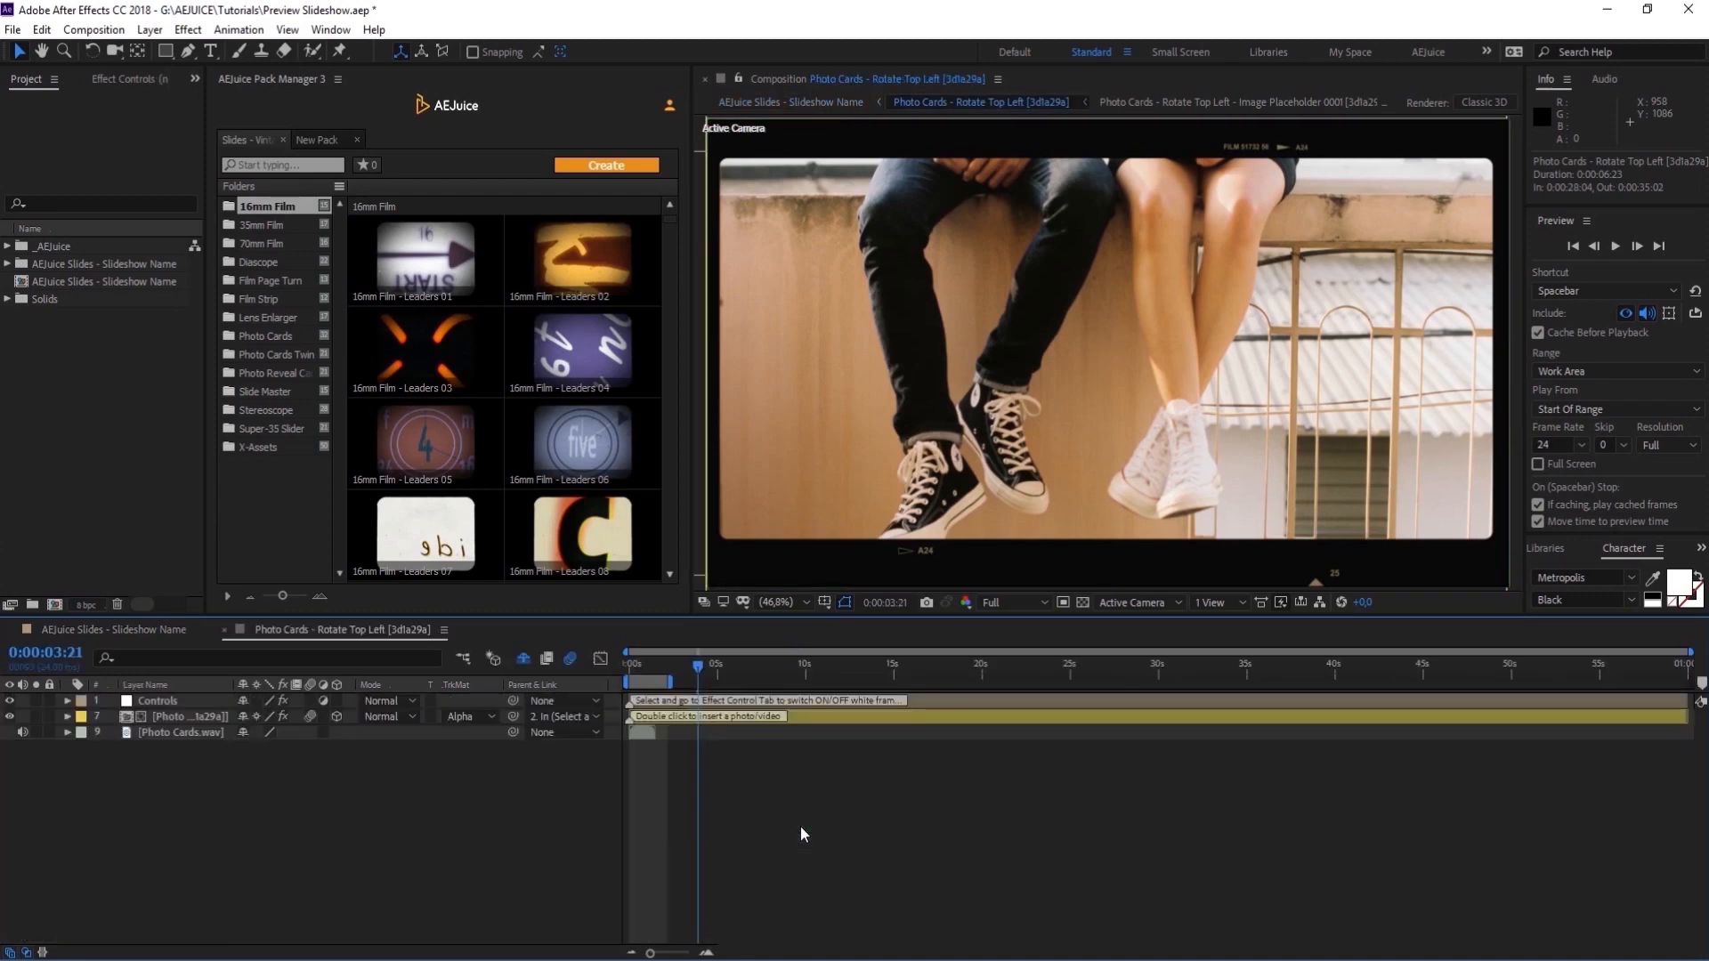
pyautogui.click(149, 699)
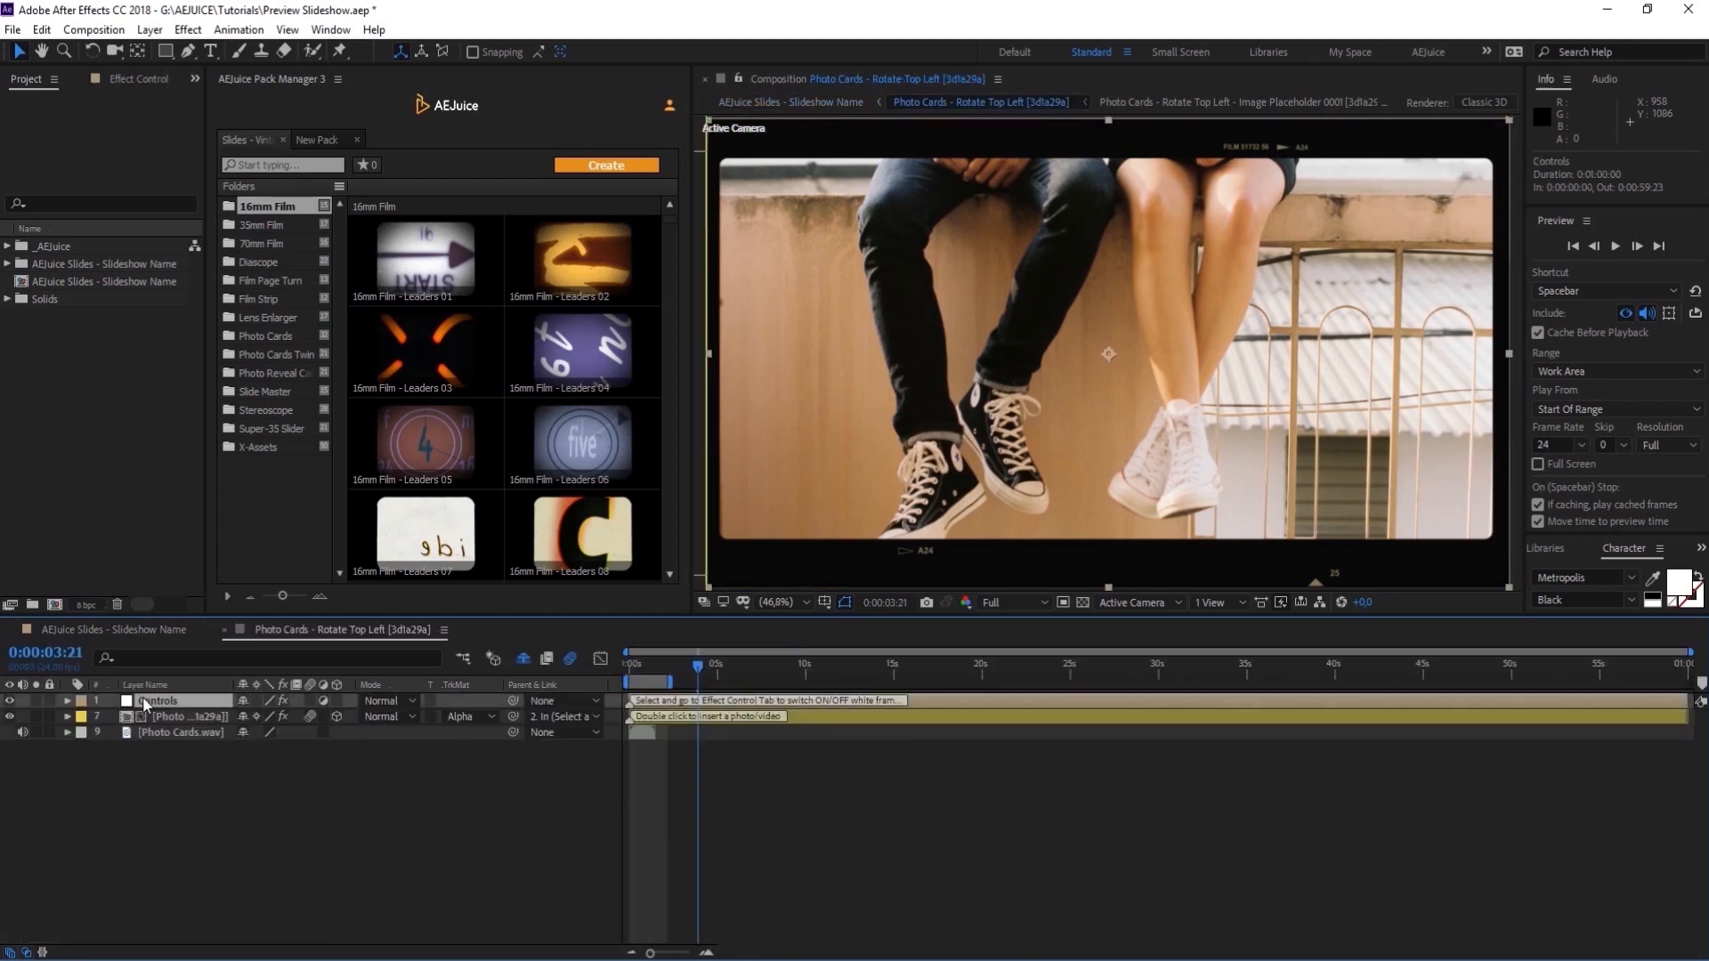
pyautogui.click(143, 80)
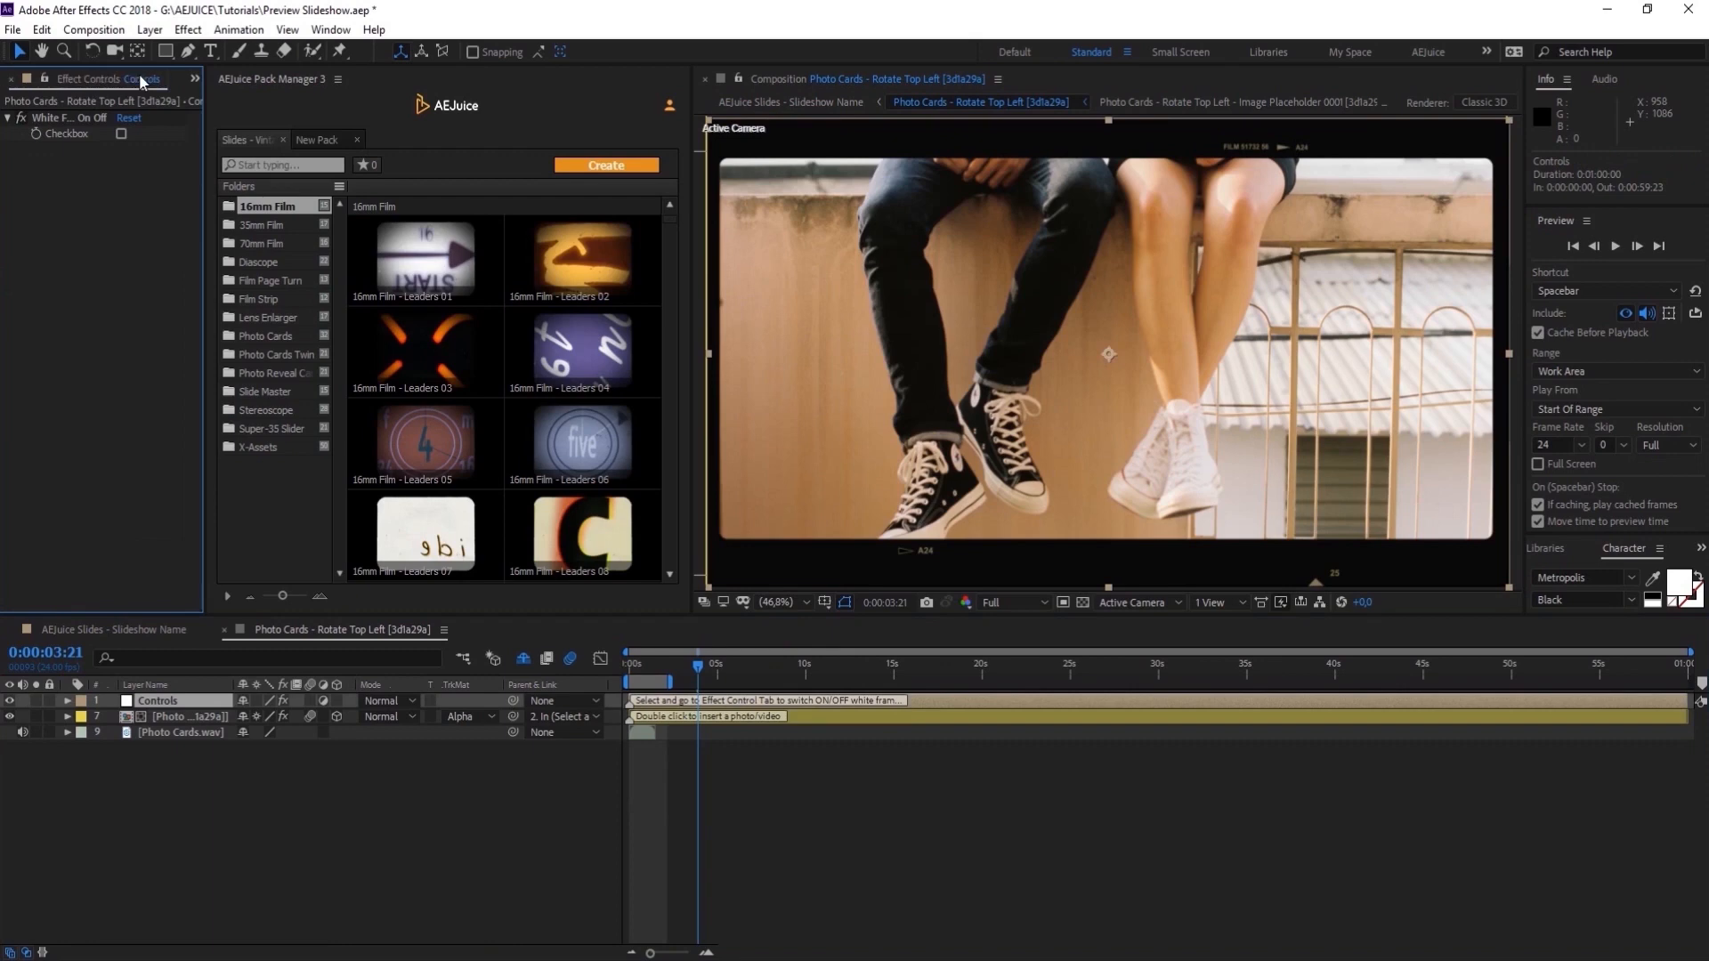
pyautogui.click(121, 135)
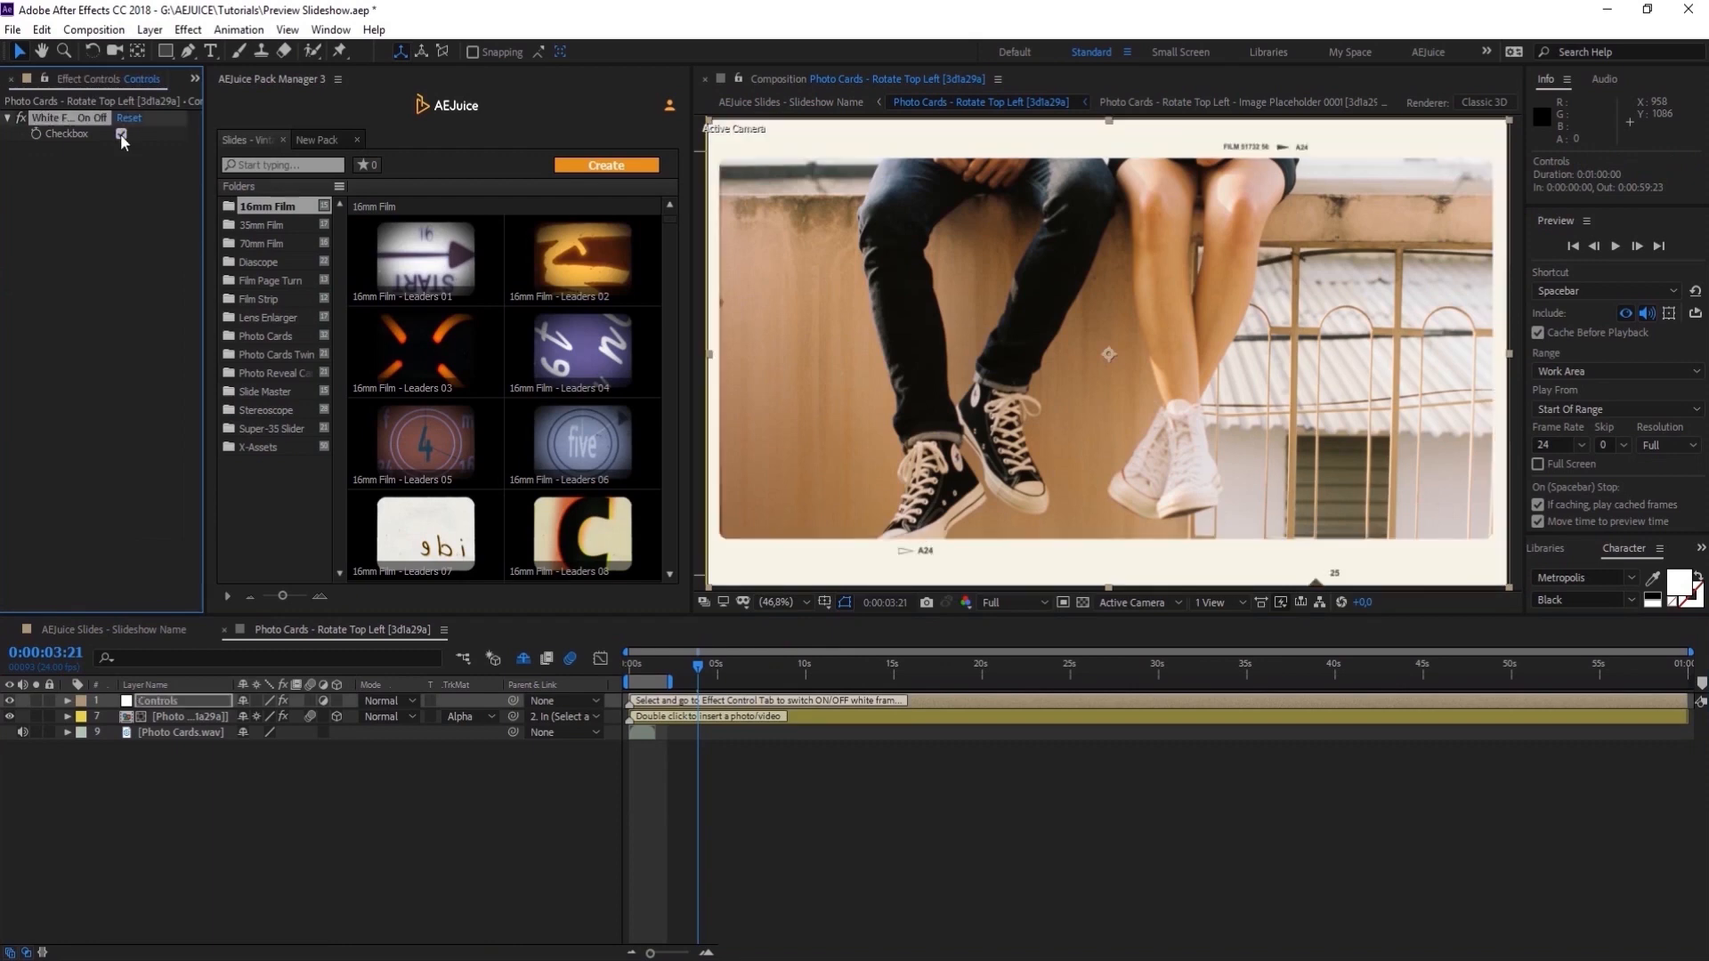